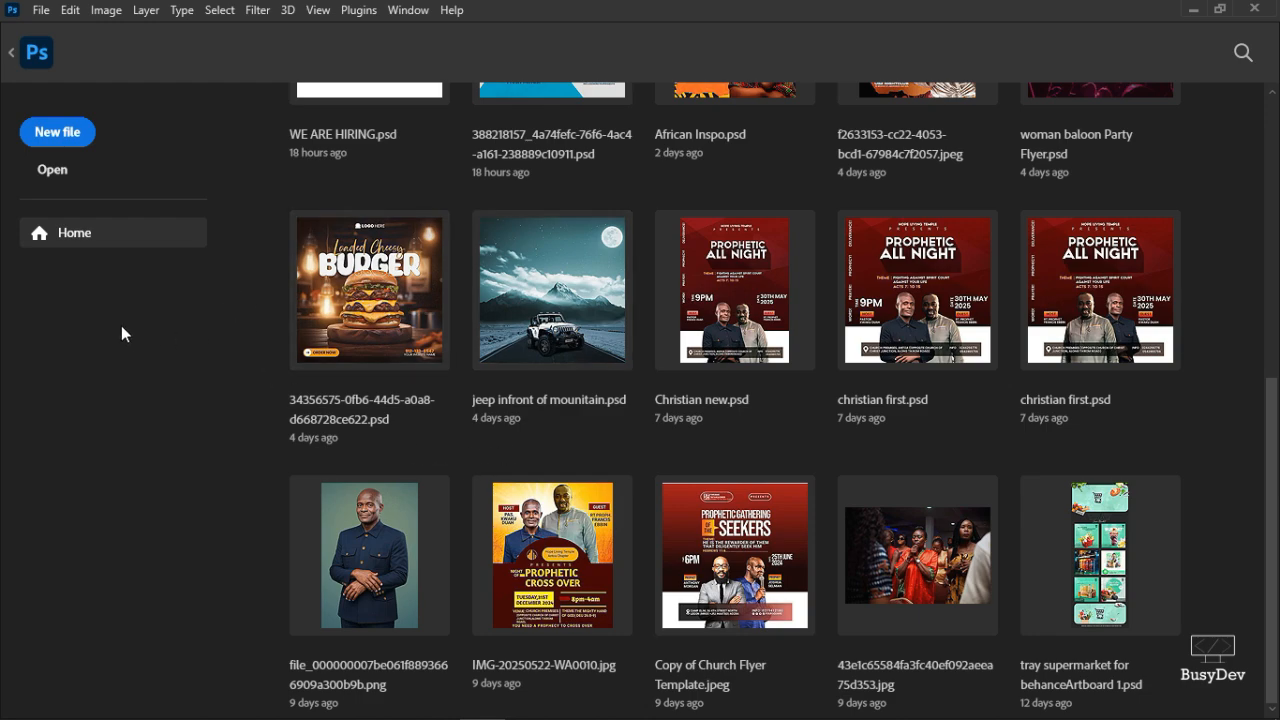
- Create a 10 x 12 in, 300 ppi document named AFRICAN FESTIVAL from the preset
{"action": "left_click", "coordinate": [63, 140]}
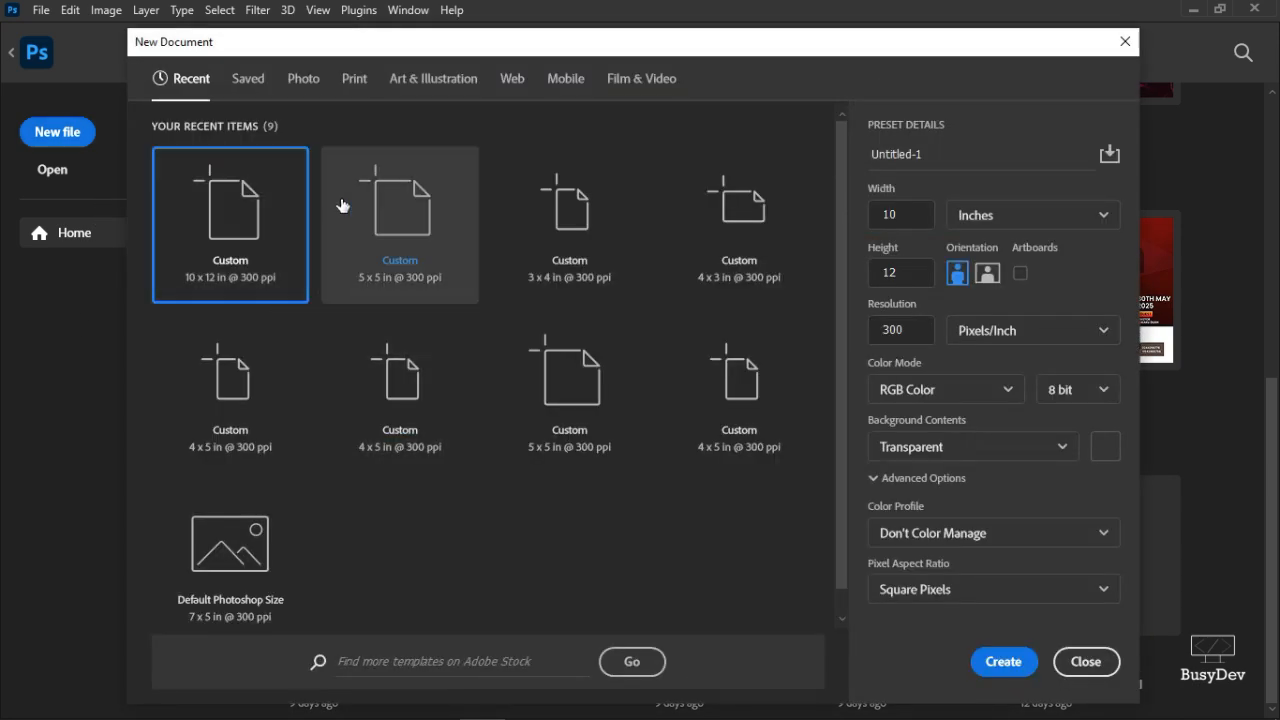
{"action": "left_click", "coordinate": [267, 264]}
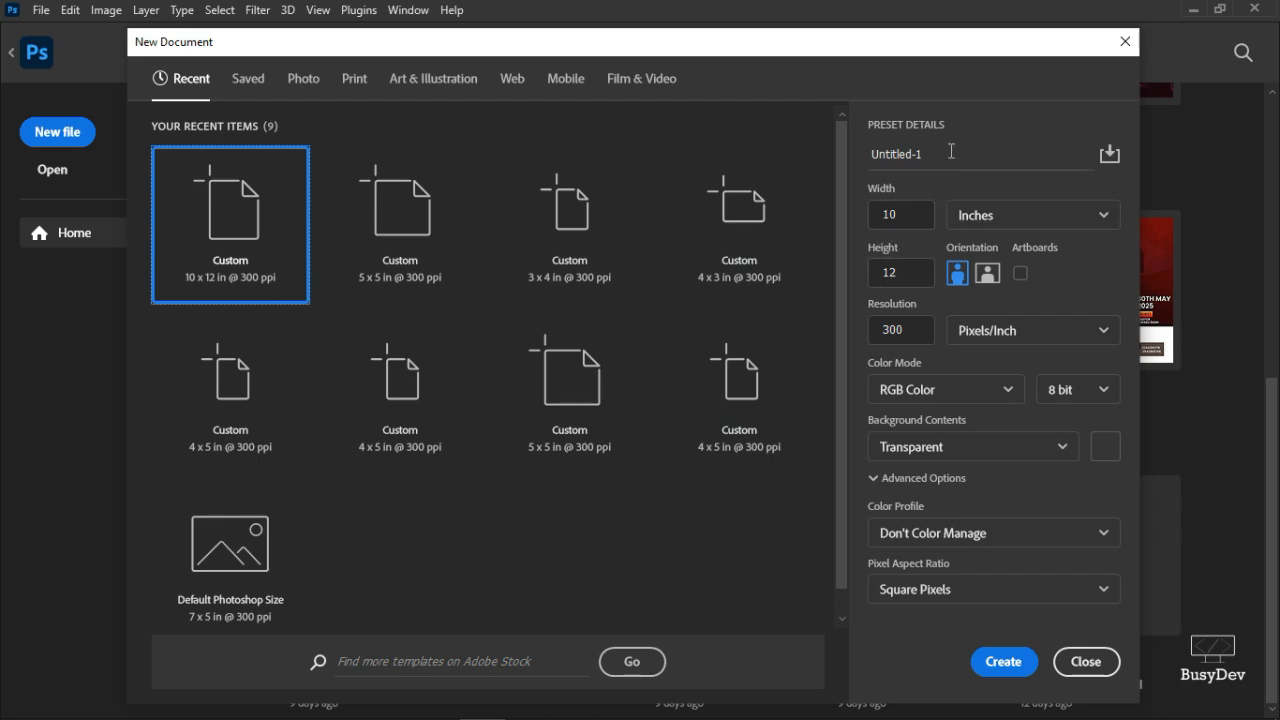
{"action": "left_click_drag", "start_coordinate": [951, 151], "coordinate": [867, 156]}
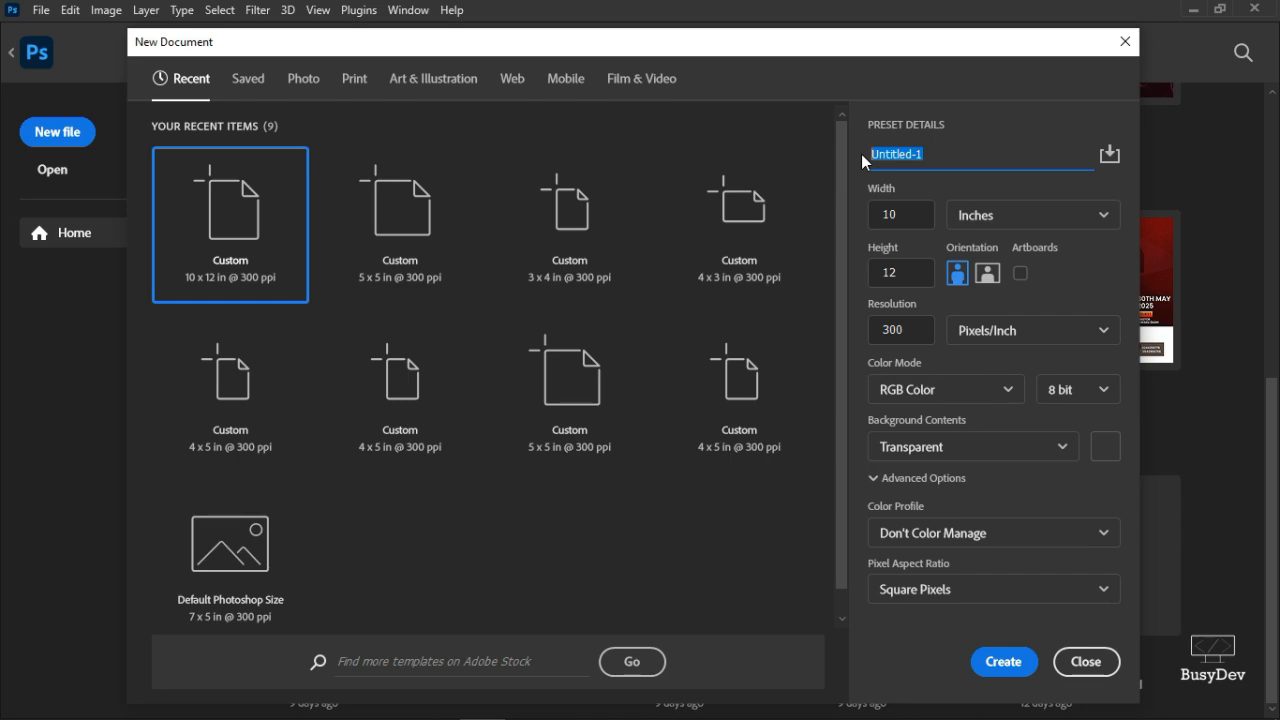
{"action": "type", "text": "AFRICAN FESTIVAL"}
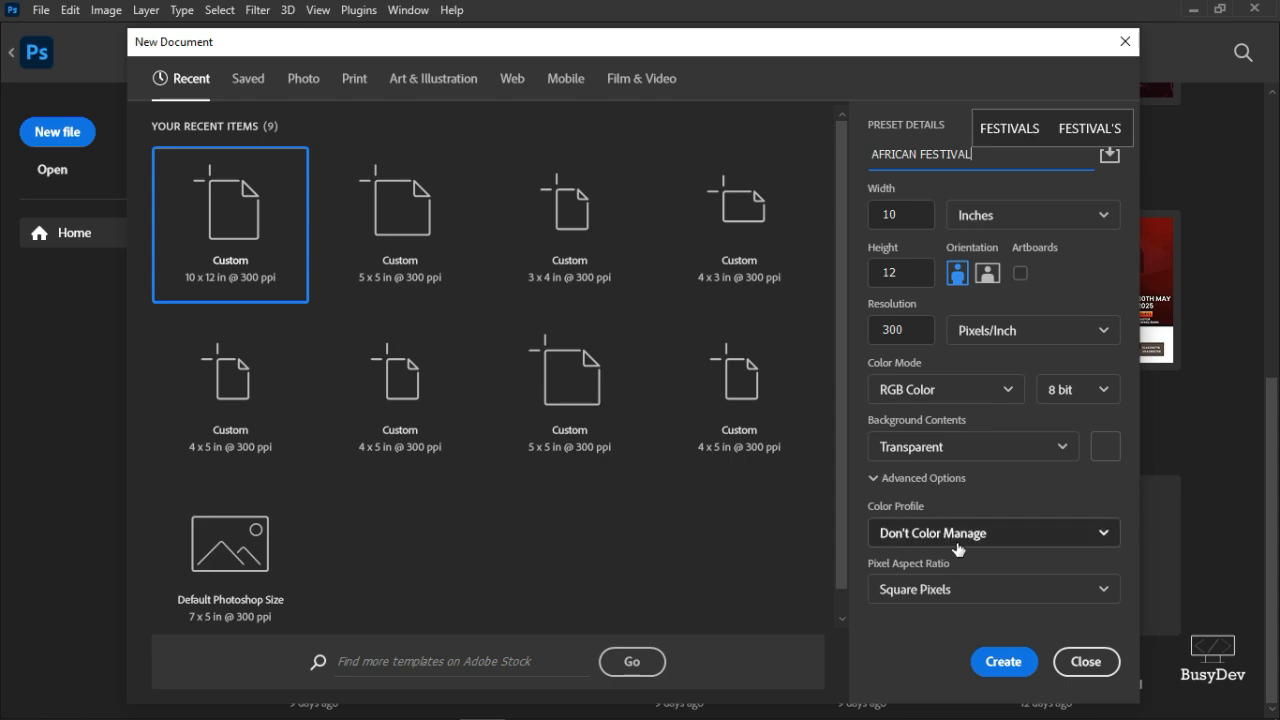
{"action": "left_click", "coordinate": [1003, 662]}
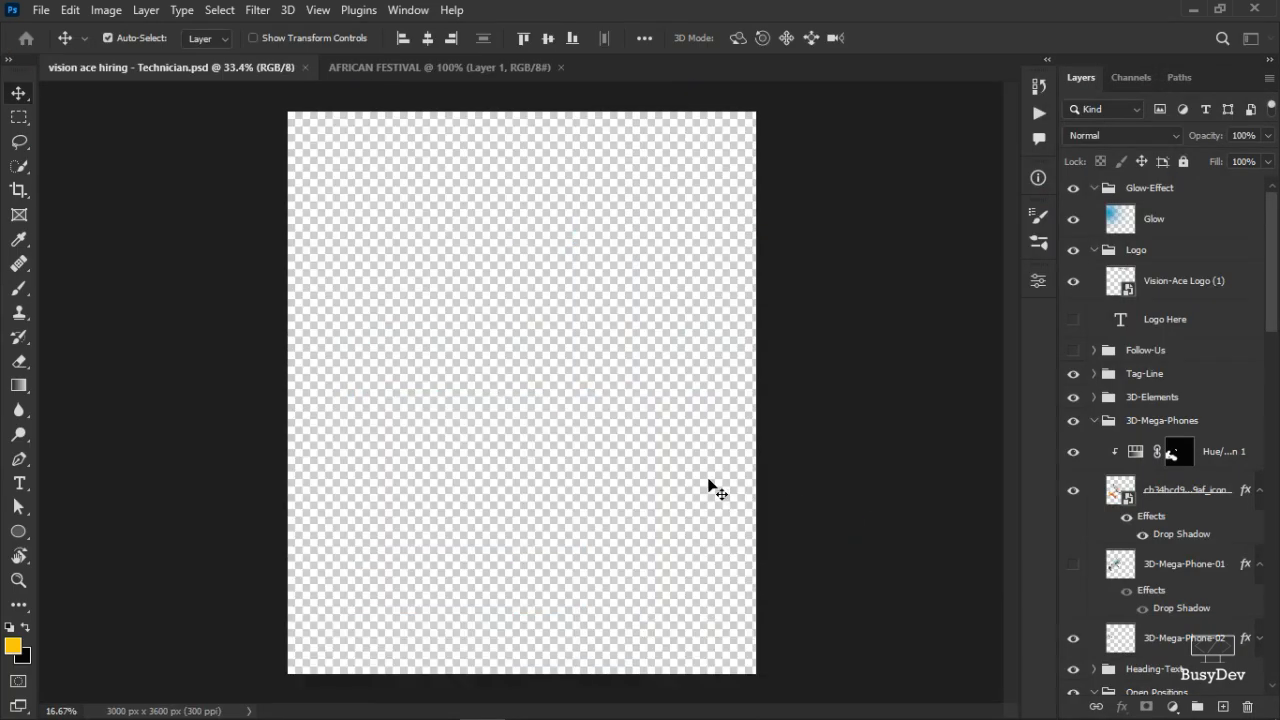
- Close the other document and drag the patern image from Explorer onto the flyer
{"action": "left_click", "coordinate": [305, 67]}
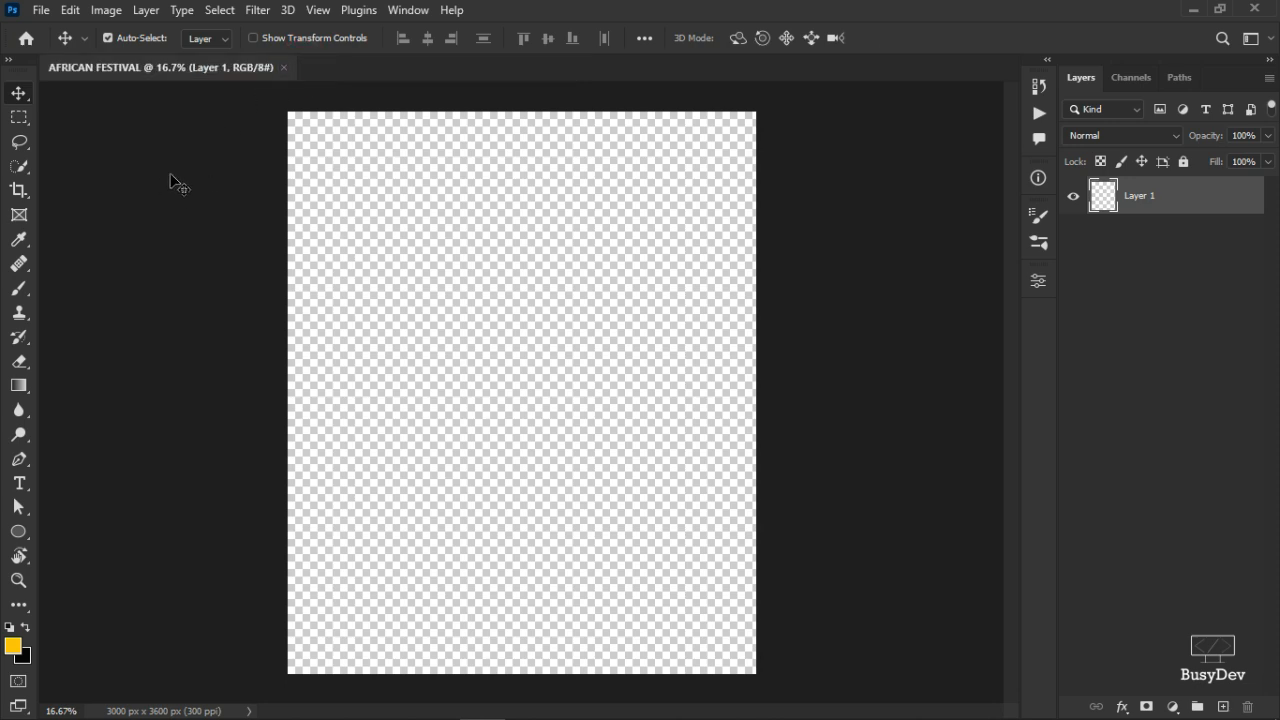
{"action": "key", "text": "alt+Tab"}
{"action": "left_click", "coordinate": [721, 372]}
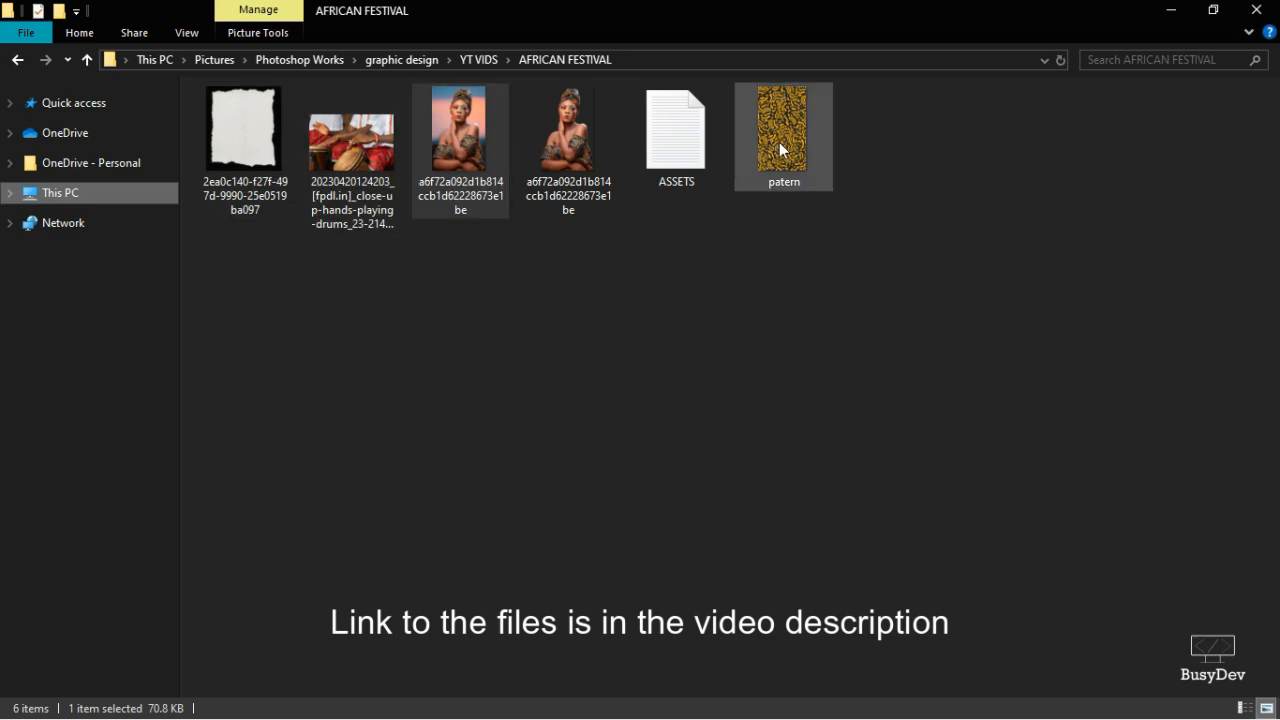
{"action": "left_click_drag", "start_coordinate": [779, 148], "coordinate": [594, 402]}
{"action": "key", "text": "alt+Tab"}
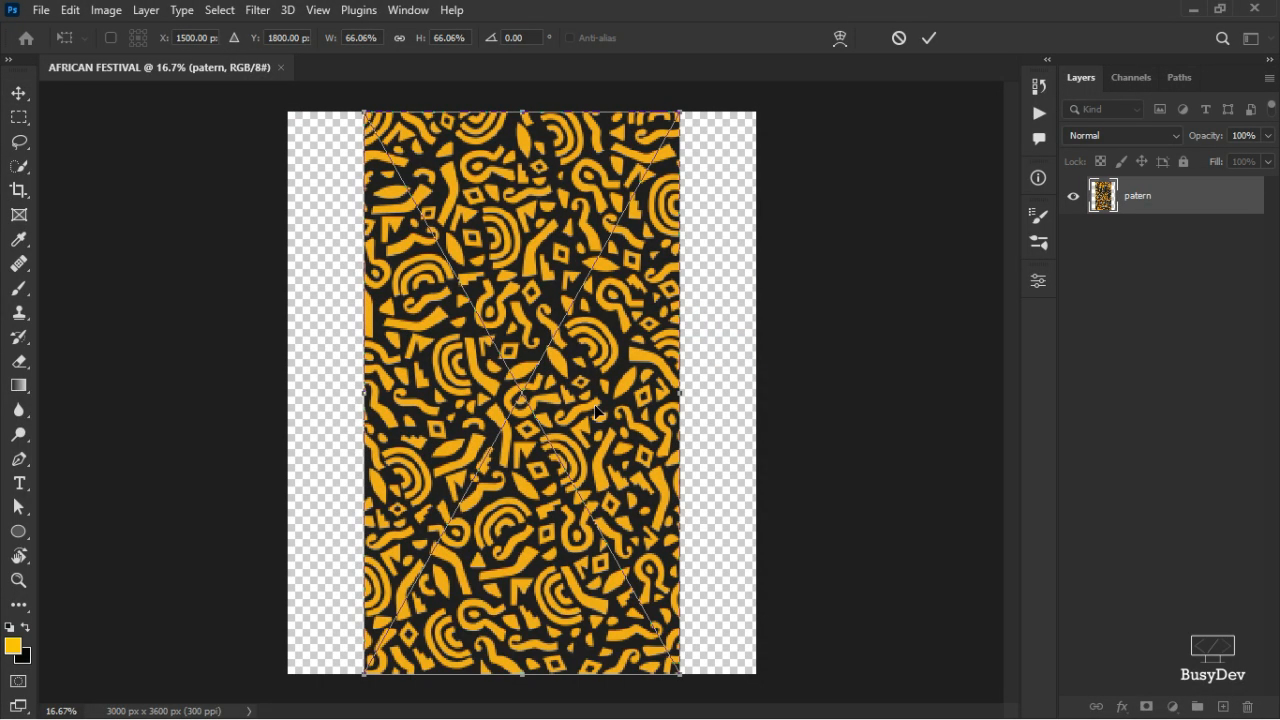
- Scale the patern image up to fill the canvas width and commit it
{"action": "key", "text": "ctrl+minus"}
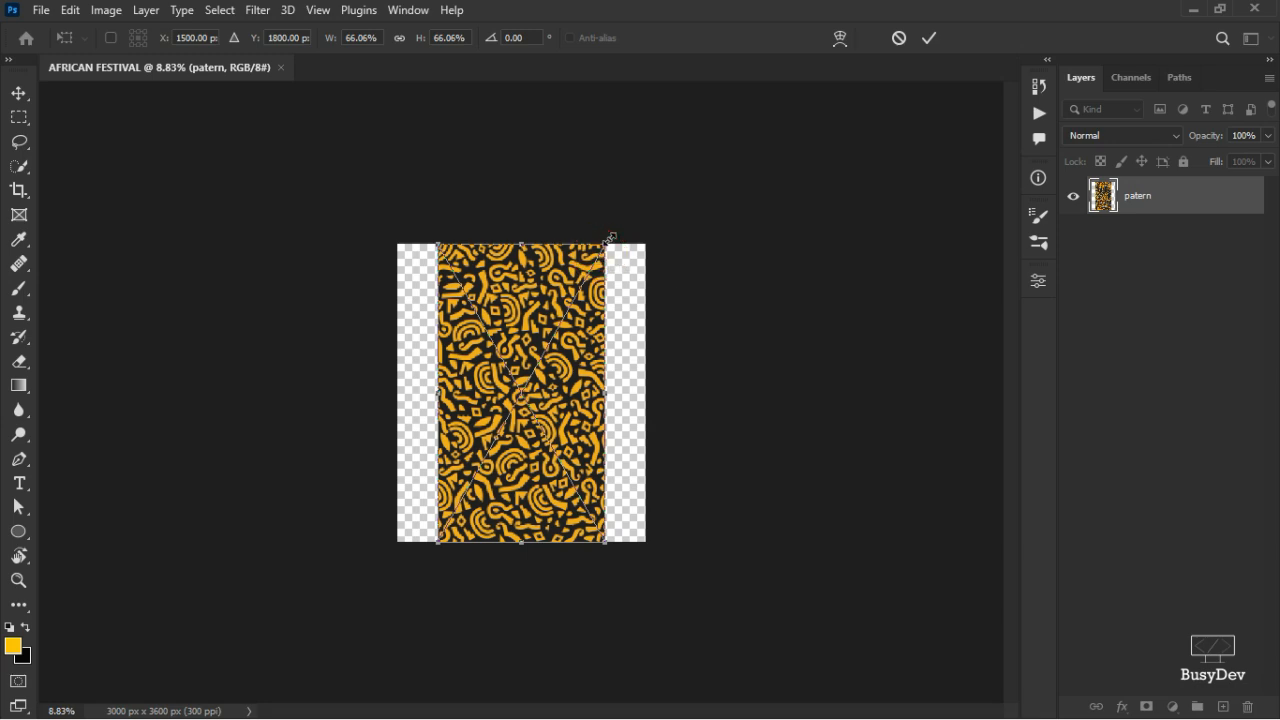
{"action": "left_click_drag", "start_coordinate": [607, 243], "coordinate": [714, 205]}
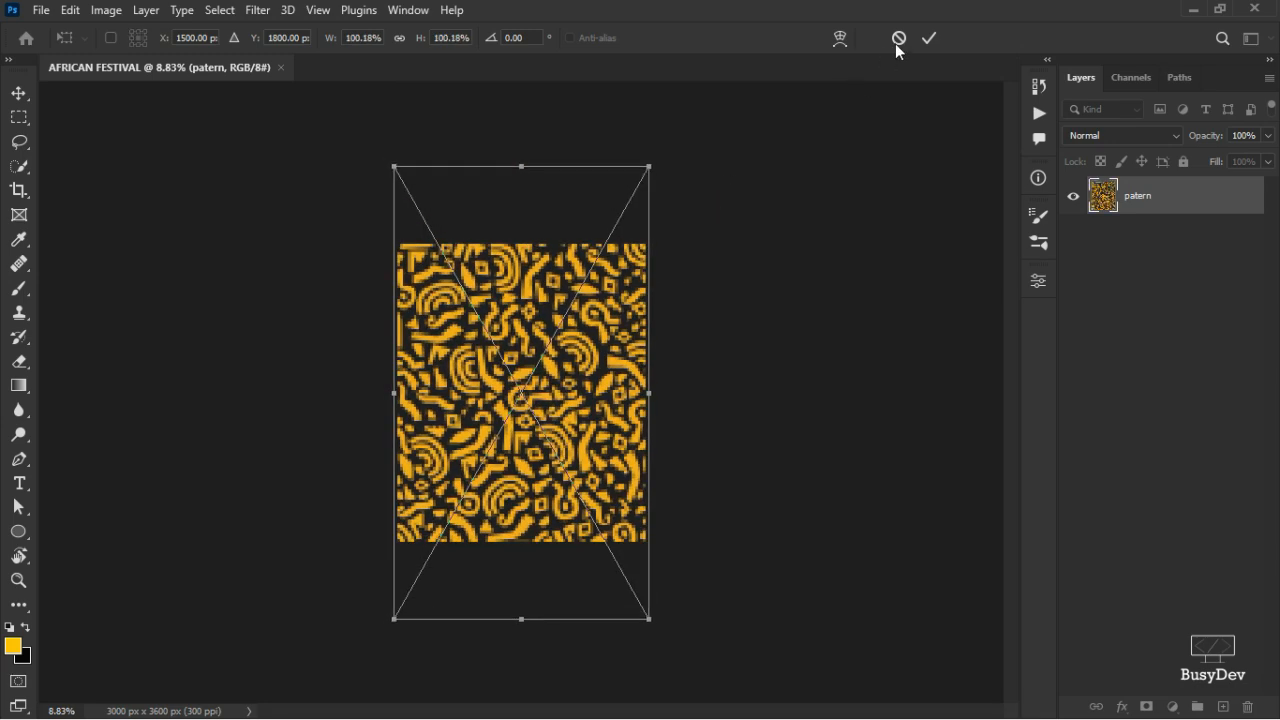
{"action": "left_click", "coordinate": [929, 38]}
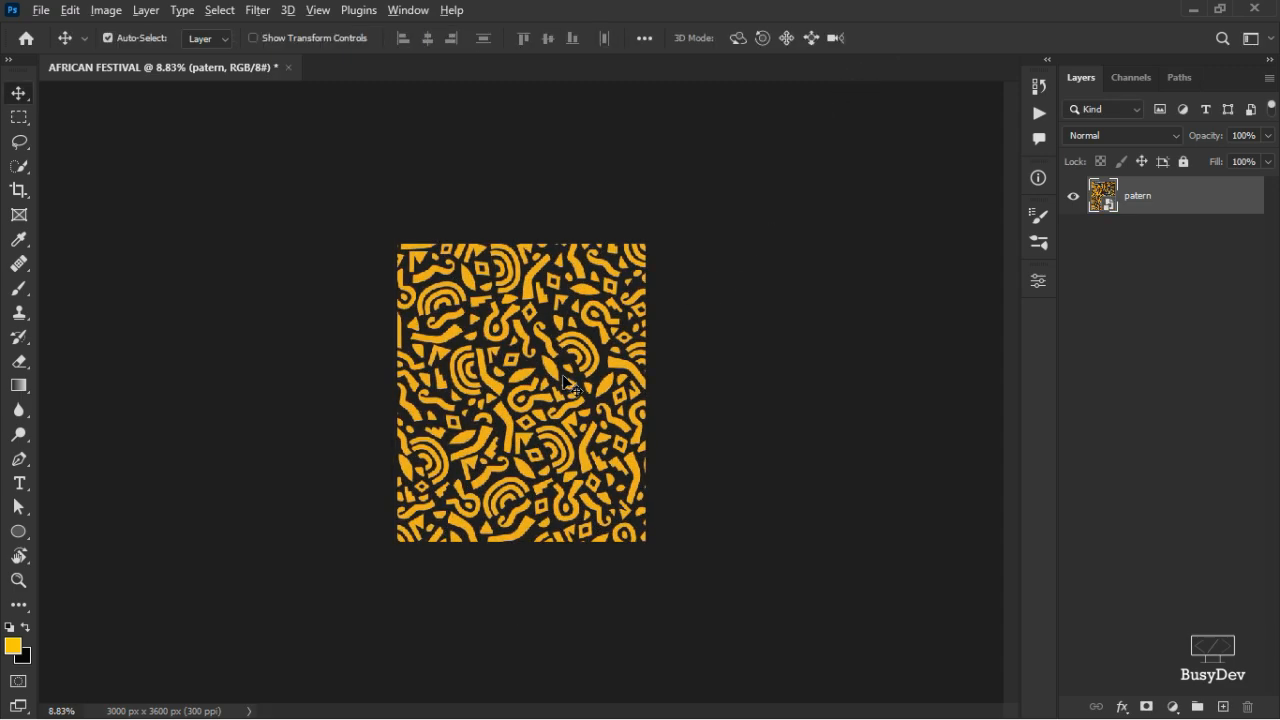
{"action": "scroll", "coordinate": [568, 380], "scroll_direction": "up", "scroll_amount": 4}
{"action": "scroll", "coordinate": [565, 383], "scroll_direction": "down", "scroll_amount": 1}
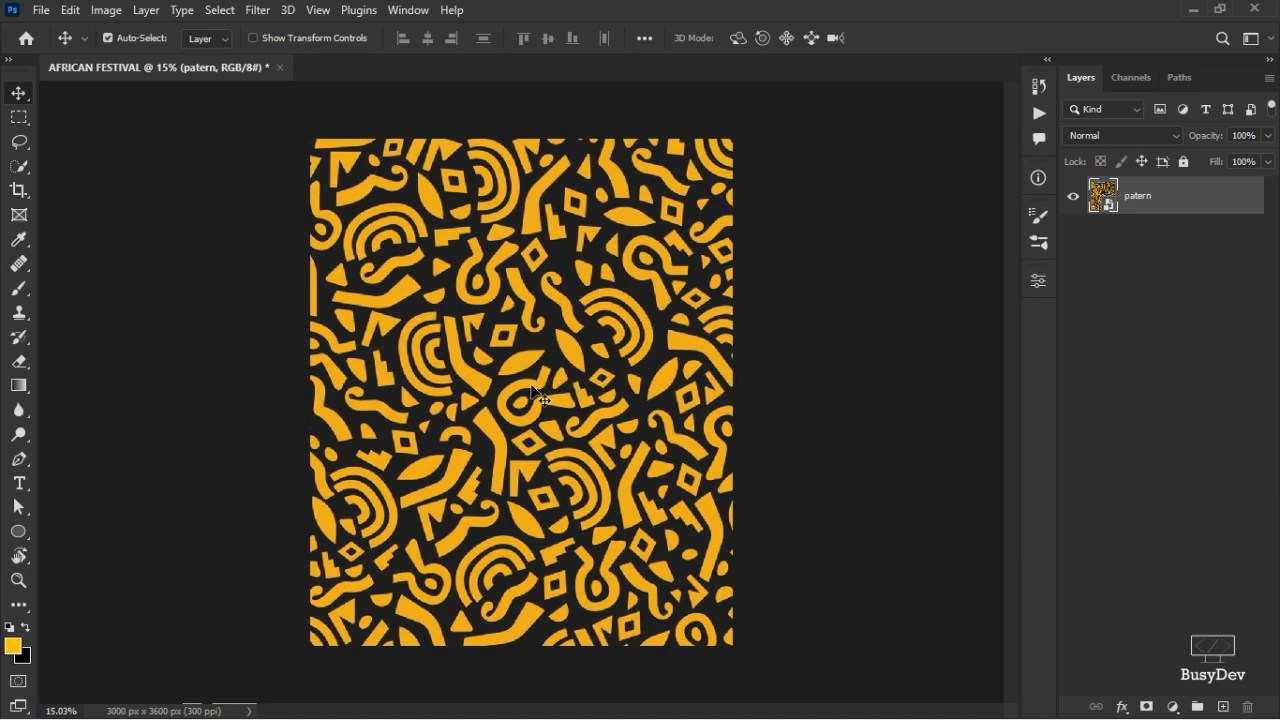
- Return to the AFRICAN FESTIVAL asset folder in File Explorer
{"action": "key", "text": "alt+Tab"}
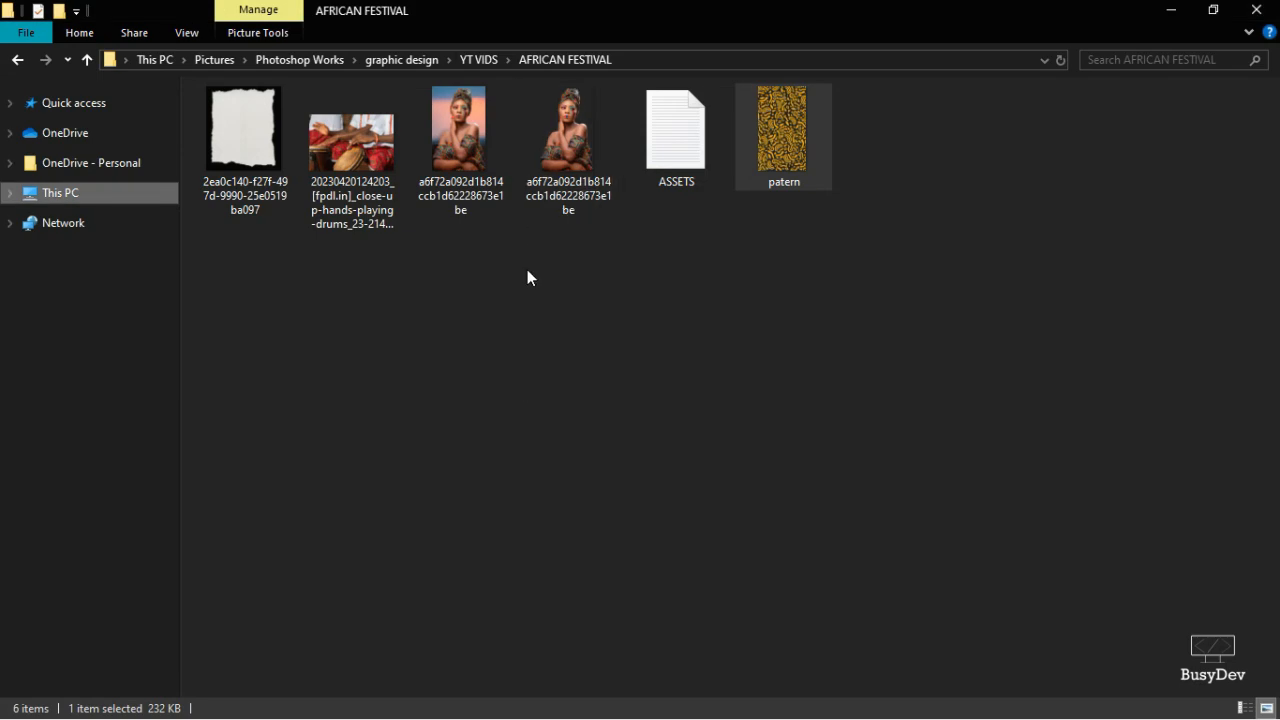
{"action": "key", "text": "alt+Tab"}
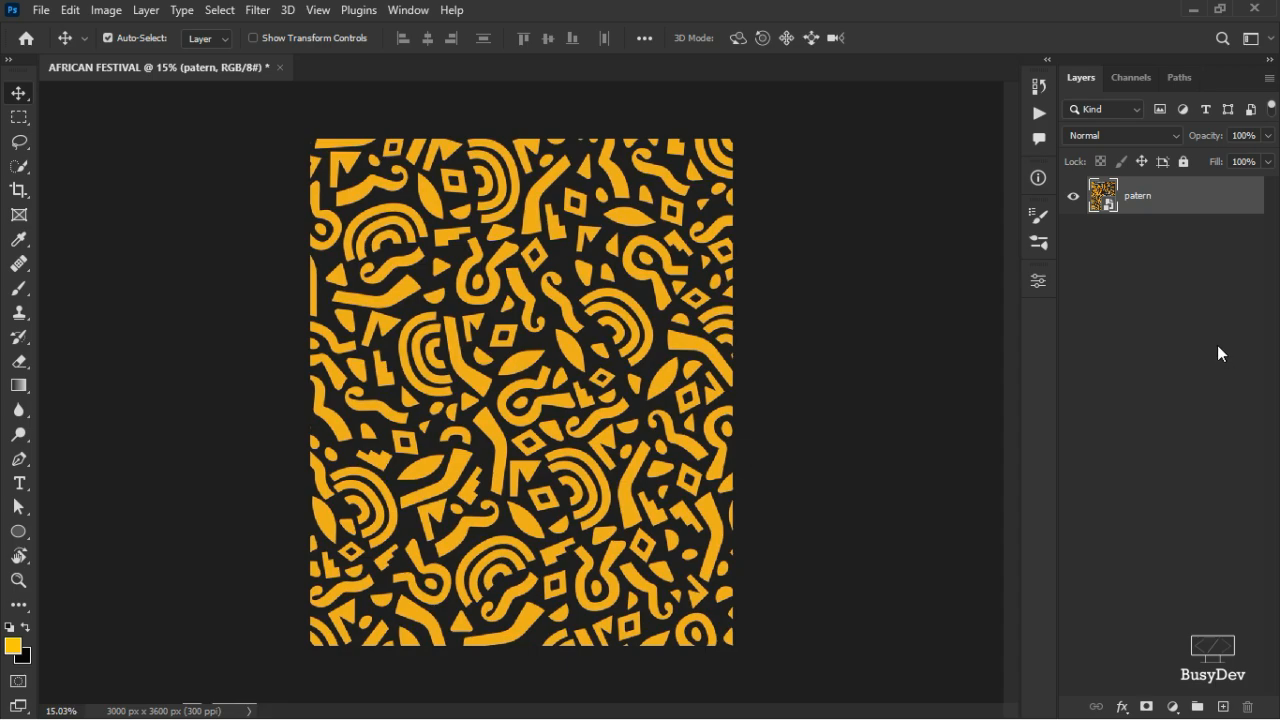
{"action": "key", "text": "alt+Tab"}
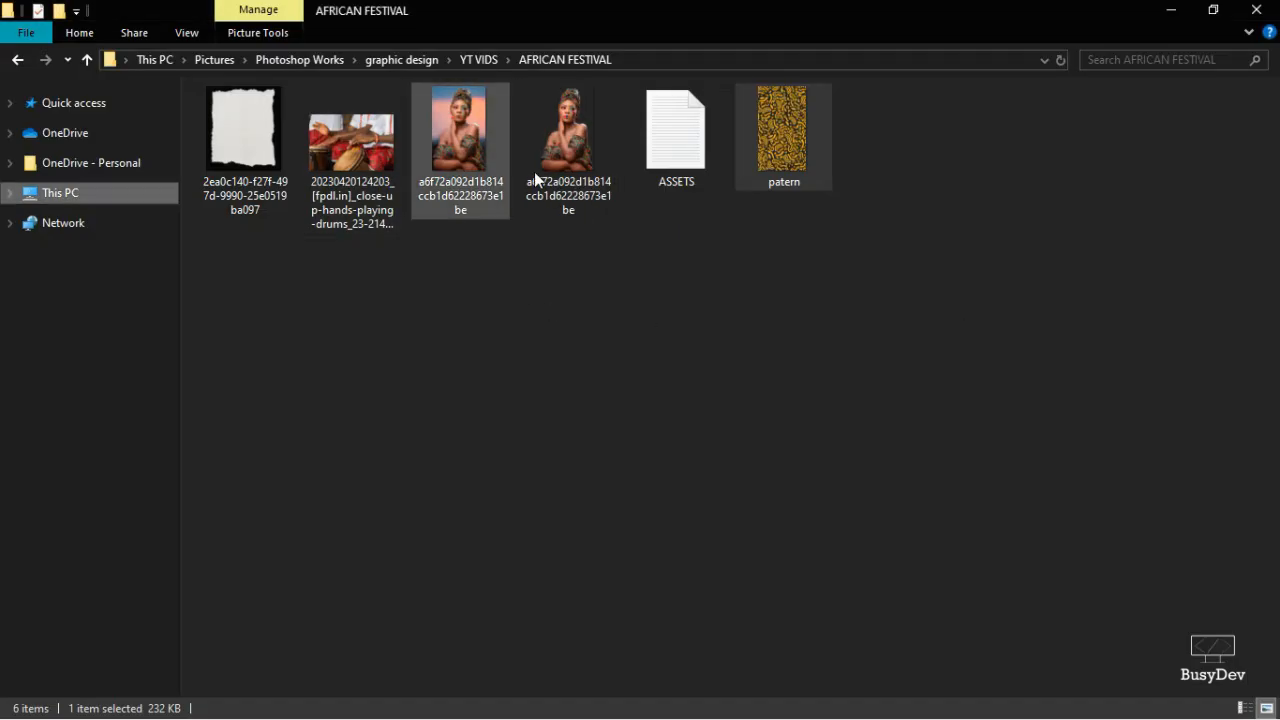
- Place the torn paper at about 107.56% over the pattern and select it with Select > Subject
{"action": "left_click_drag", "start_coordinate": [266, 148], "coordinate": [470, 378]}
{"action": "key", "text": "alt+Tab"}
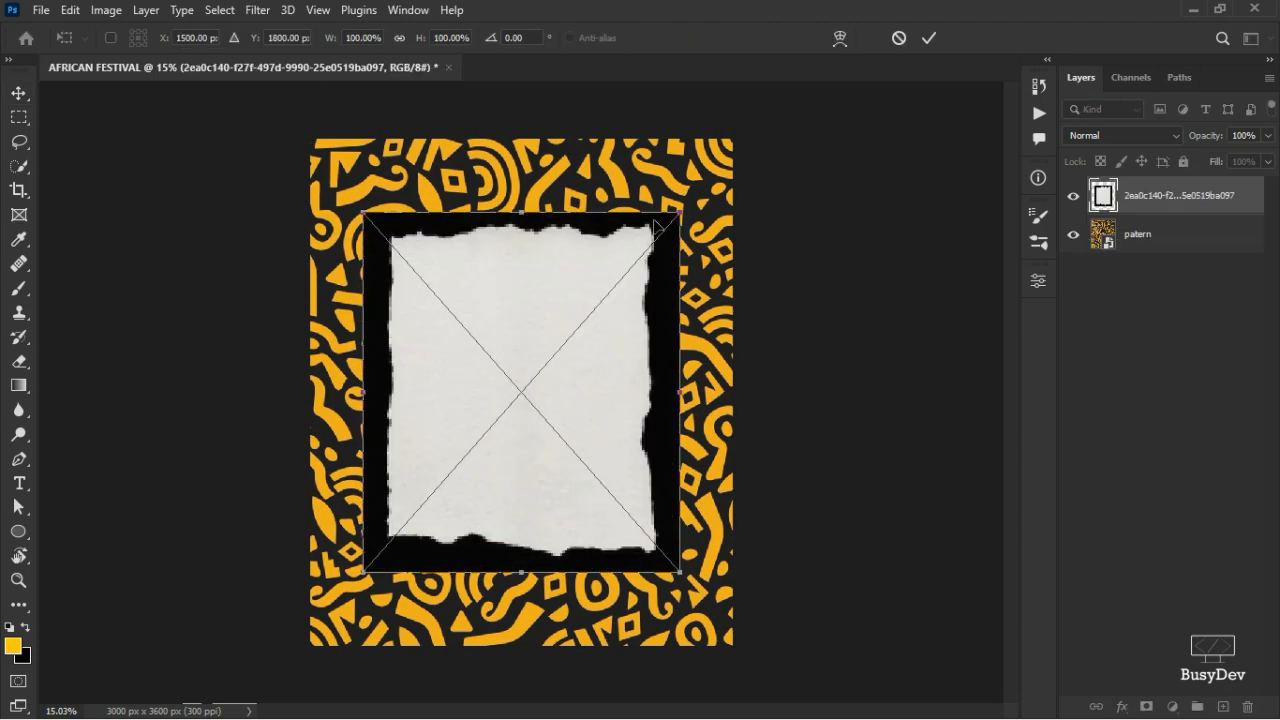
{"action": "left_click_drag", "start_coordinate": [680, 215], "coordinate": [759, 176]}
{"action": "left_click", "coordinate": [928, 38]}
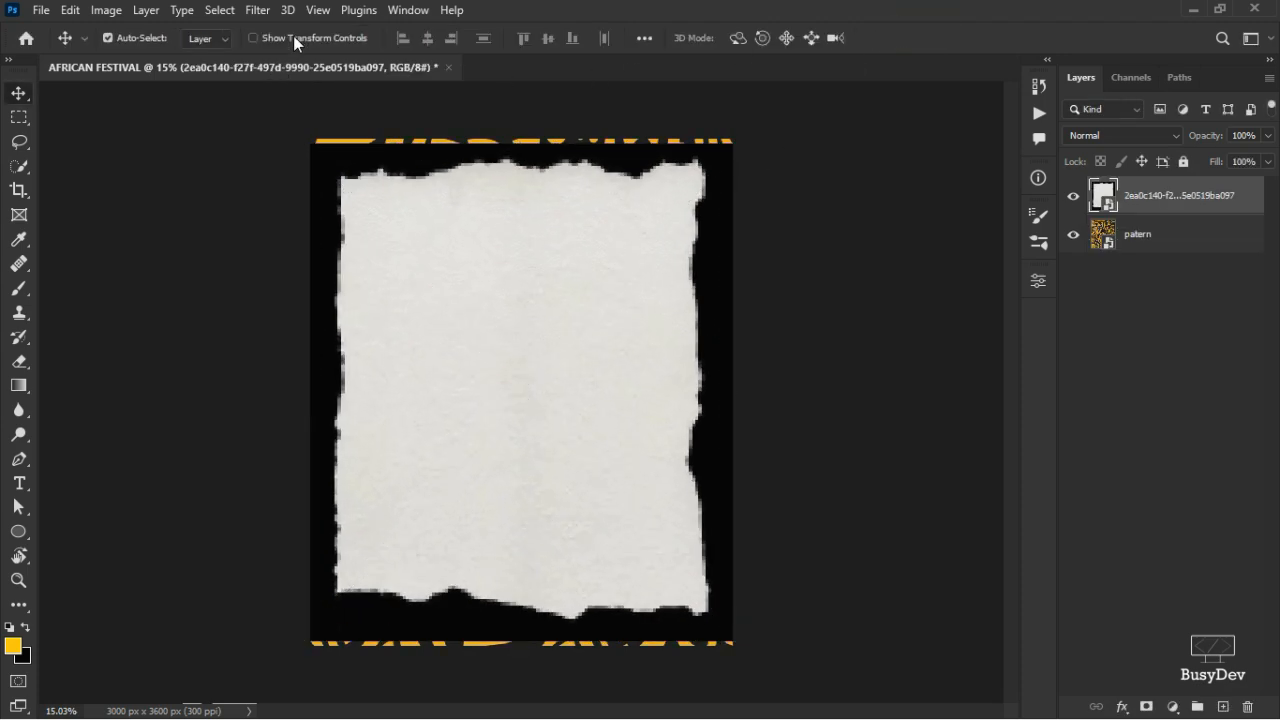
{"action": "left_click", "coordinate": [214, 10]}
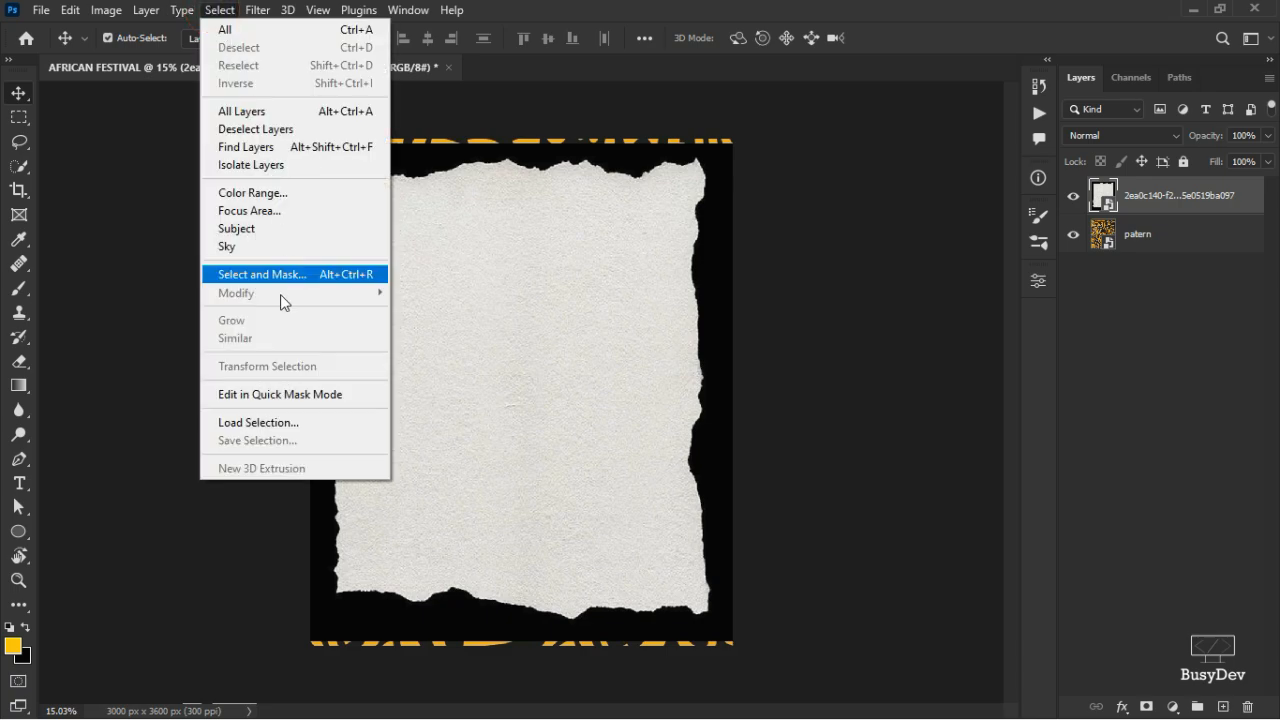
{"action": "left_click", "coordinate": [289, 233]}
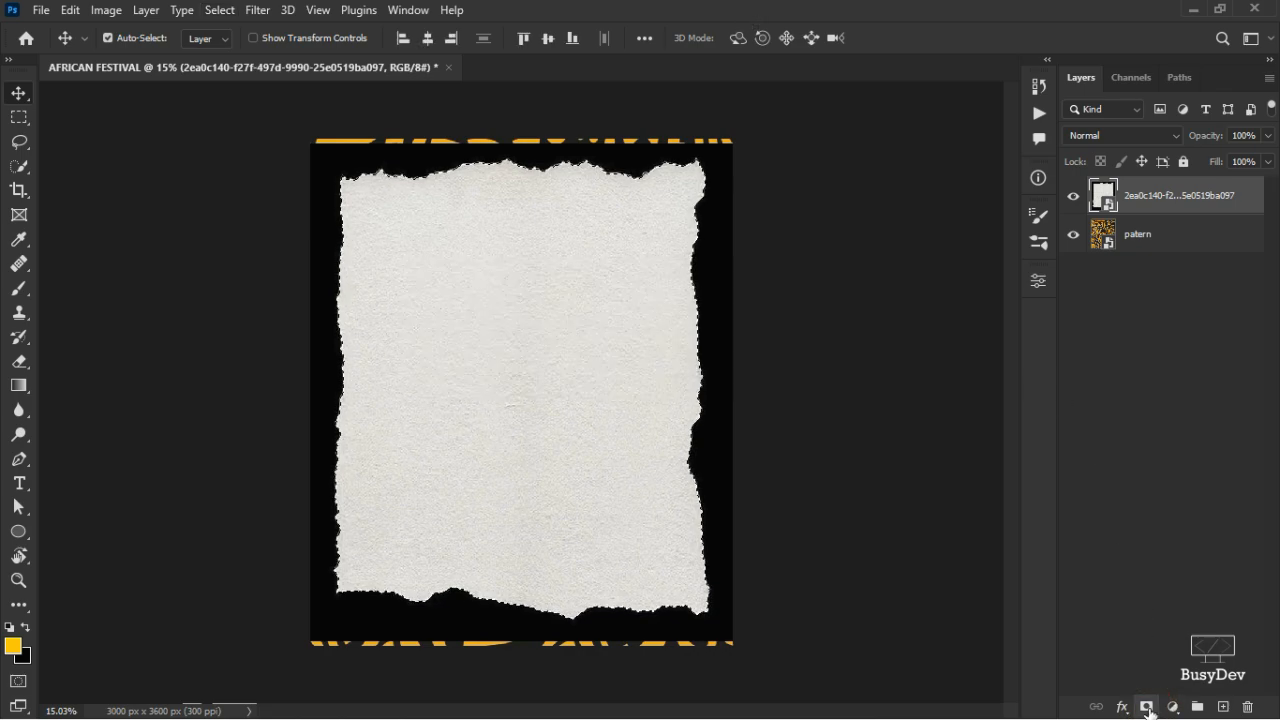
- Add a layer mask to the paper layer from the Subject selection
{"action": "left_click", "coordinate": [1146, 706]}
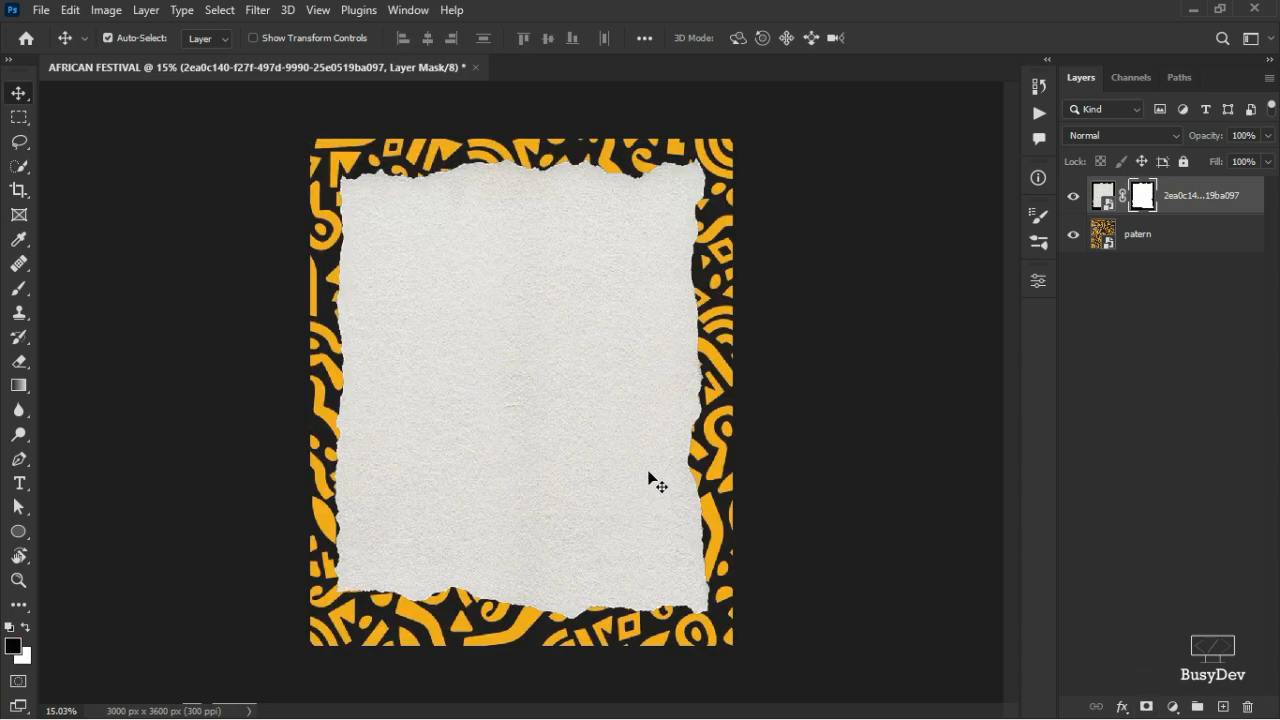
{"action": "left_click", "coordinate": [536, 381]}
{"action": "left_click", "coordinate": [536, 380], "text": "ctrl"}
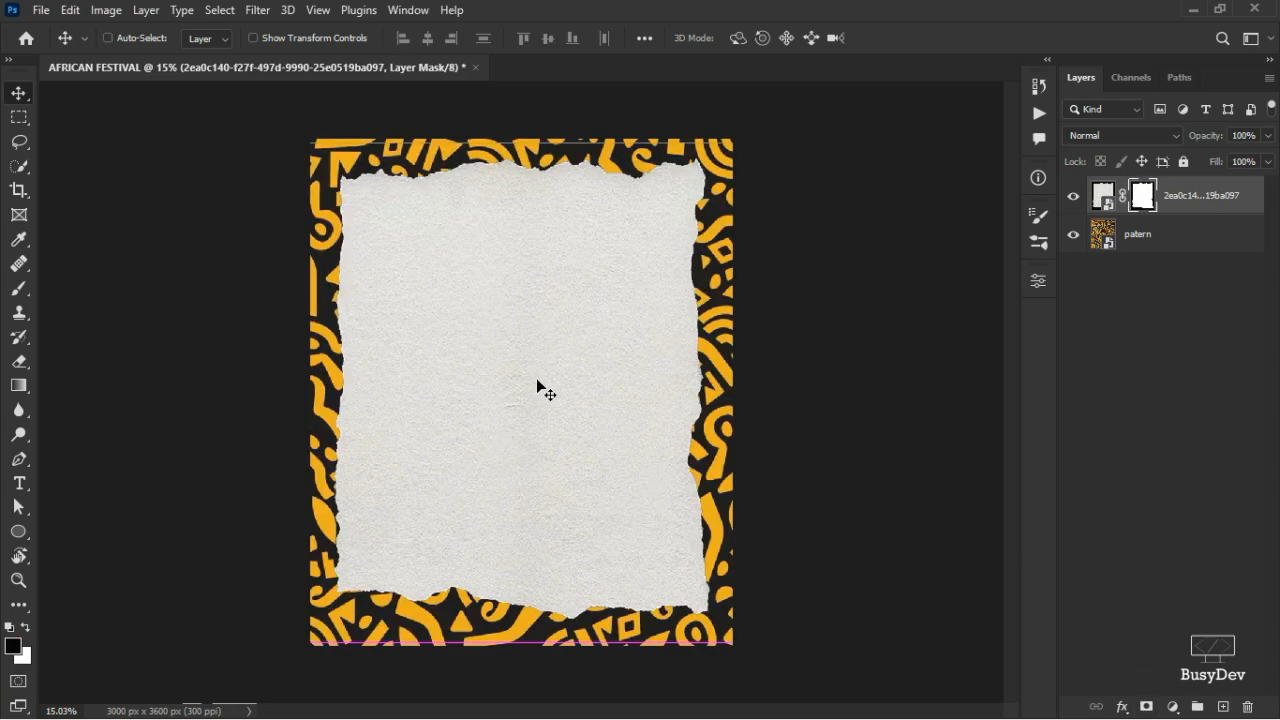
- Flip the paper horizontally, enlarge it to about 109.3%, and target its image thumbnail
{"action": "key", "text": "ctrl+t"}
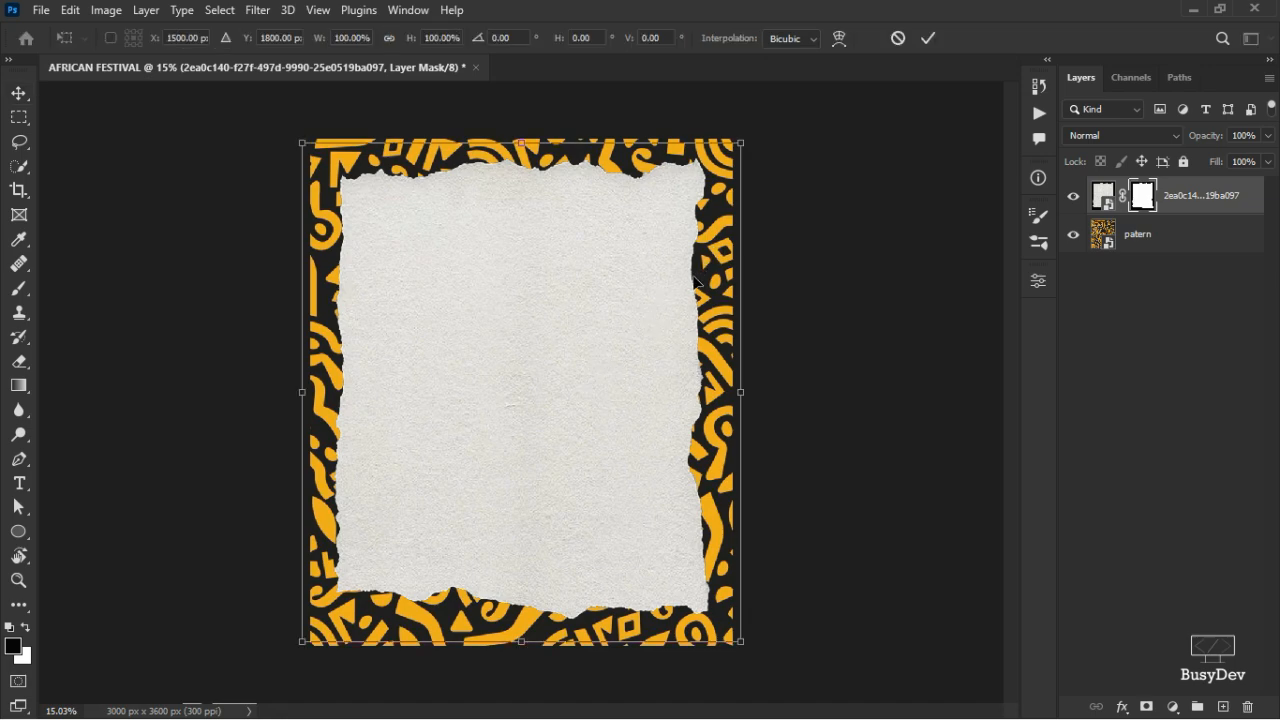
{"action": "right_click", "coordinate": [562, 430]}
{"action": "left_click", "coordinate": [618, 398]}
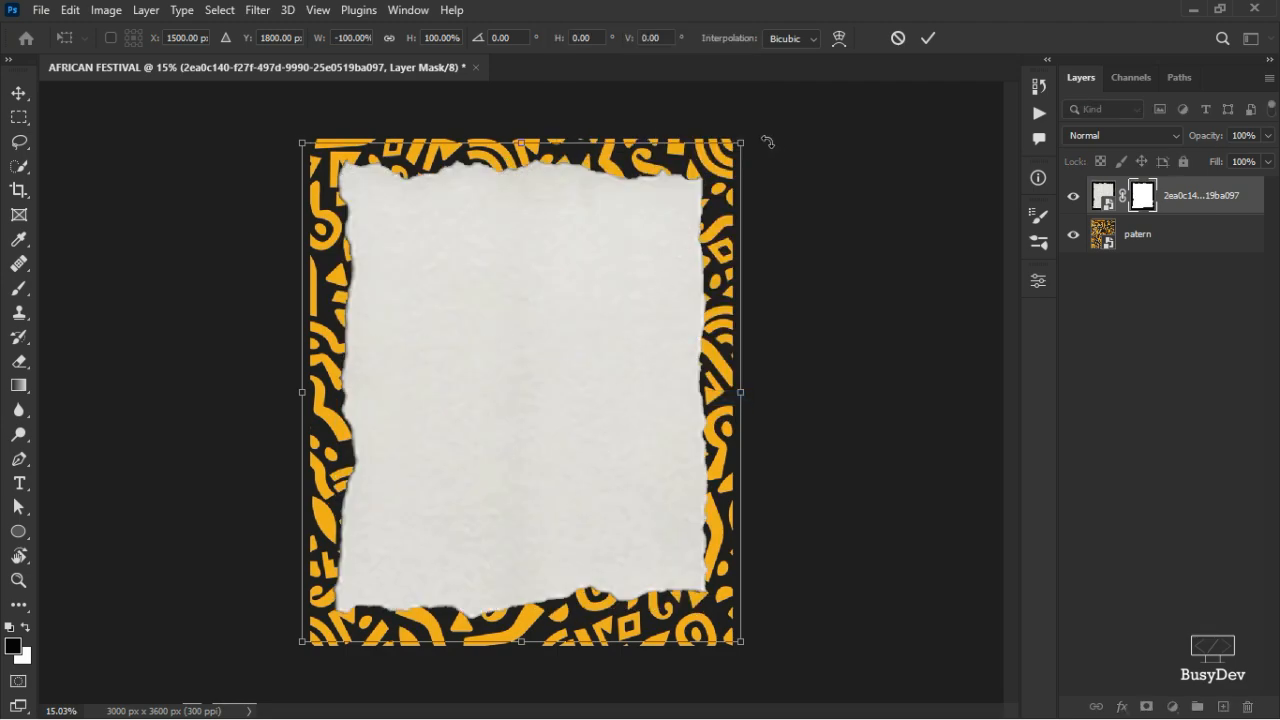
{"action": "left_click_drag", "start_coordinate": [738, 146], "coordinate": [761, 123]}
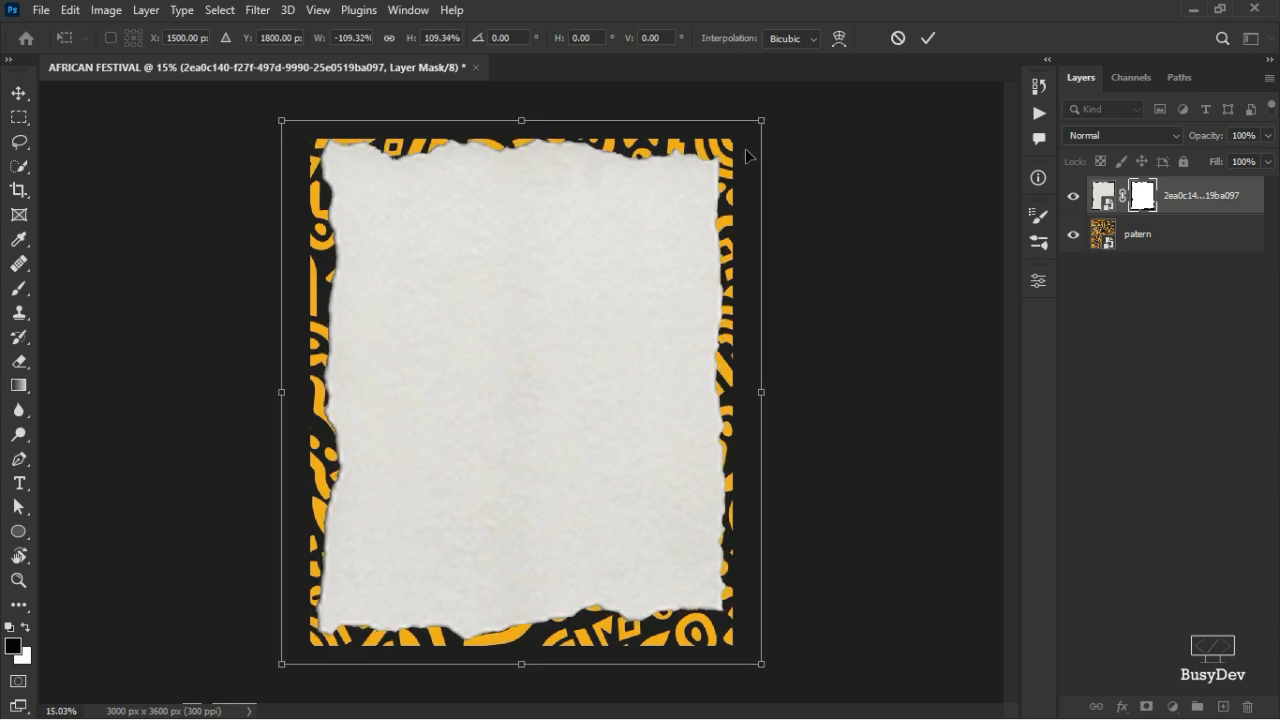
{"action": "left_click", "coordinate": [929, 38]}
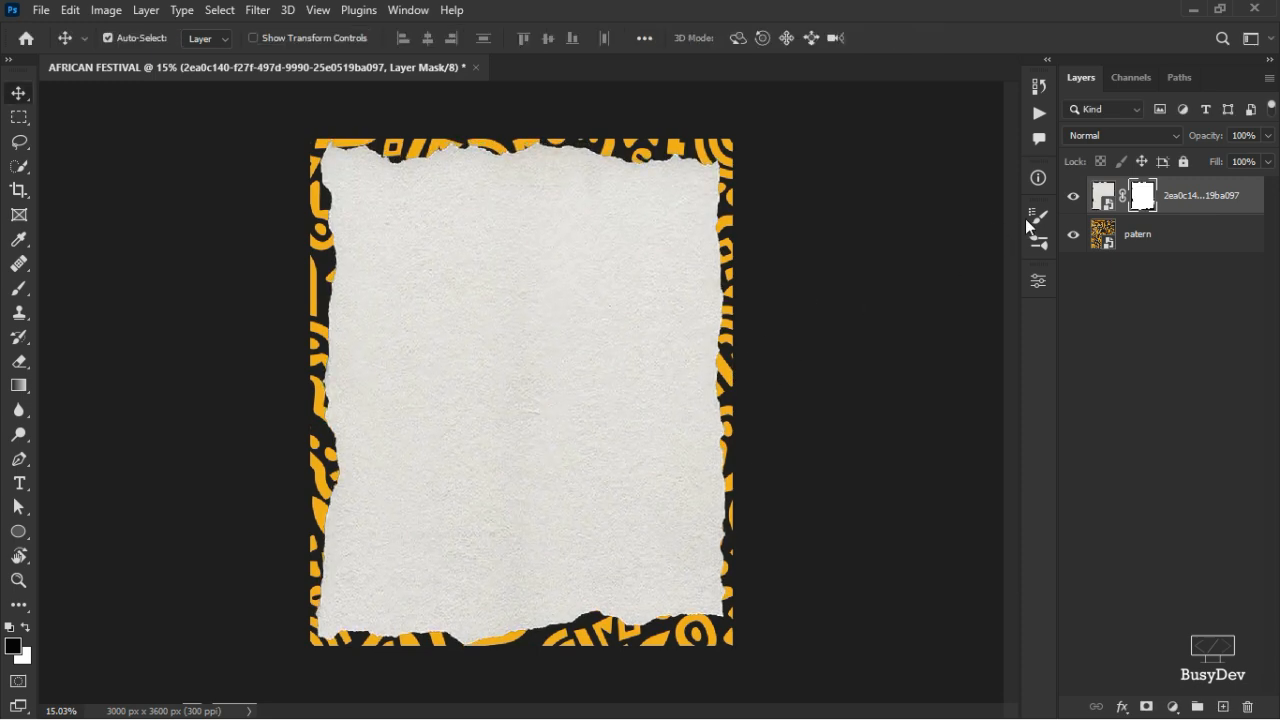
{"action": "left_click", "coordinate": [1100, 212]}
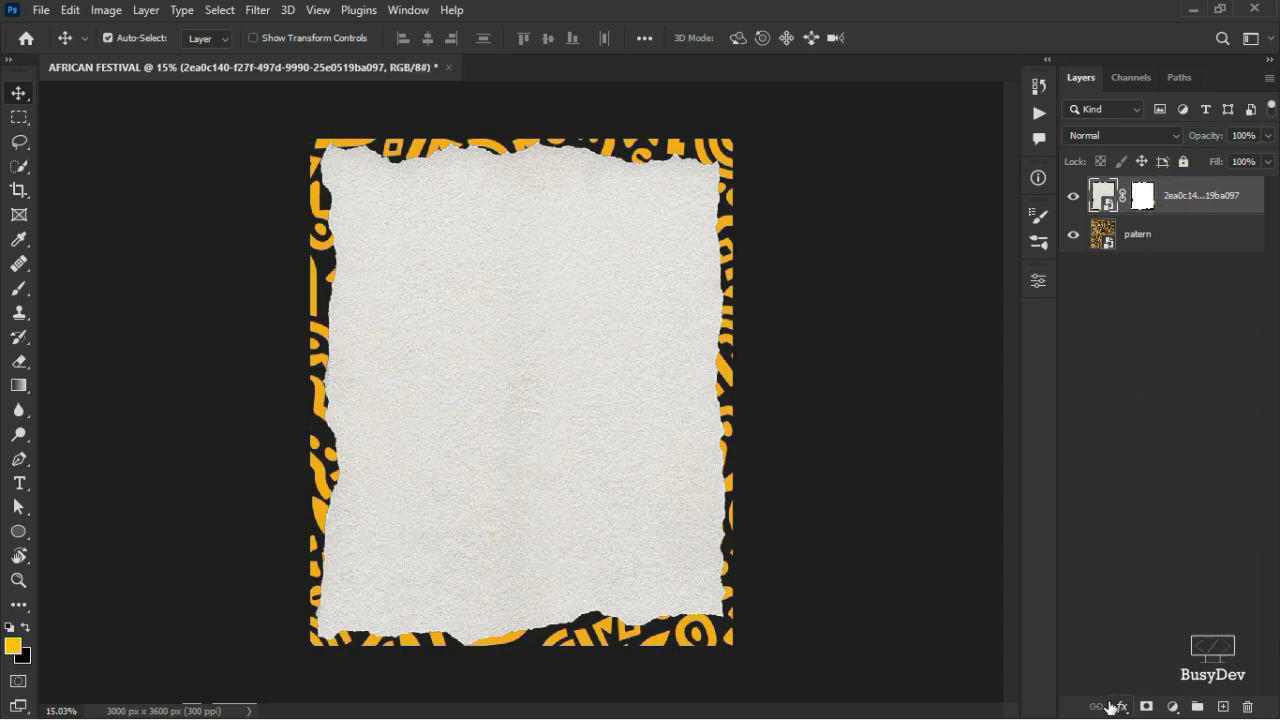
{"action": "left_click", "coordinate": [1122, 707]}
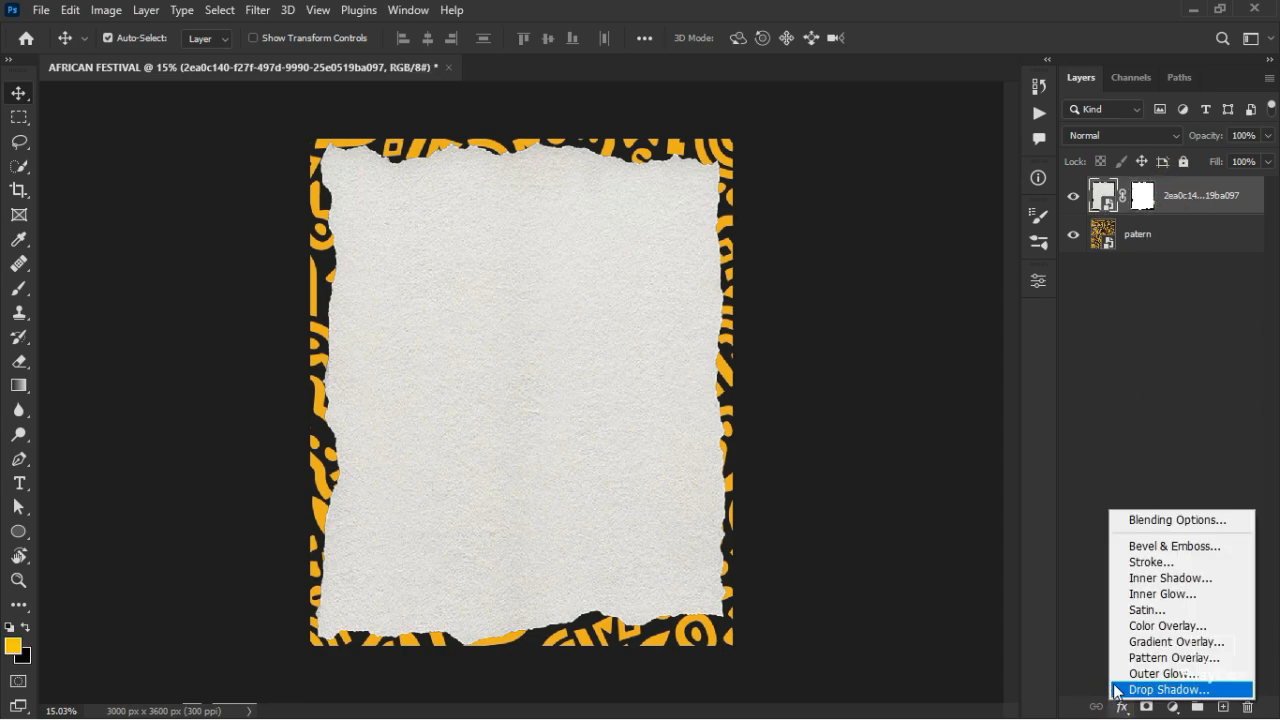
{"action": "left_click", "coordinate": [1150, 642]}
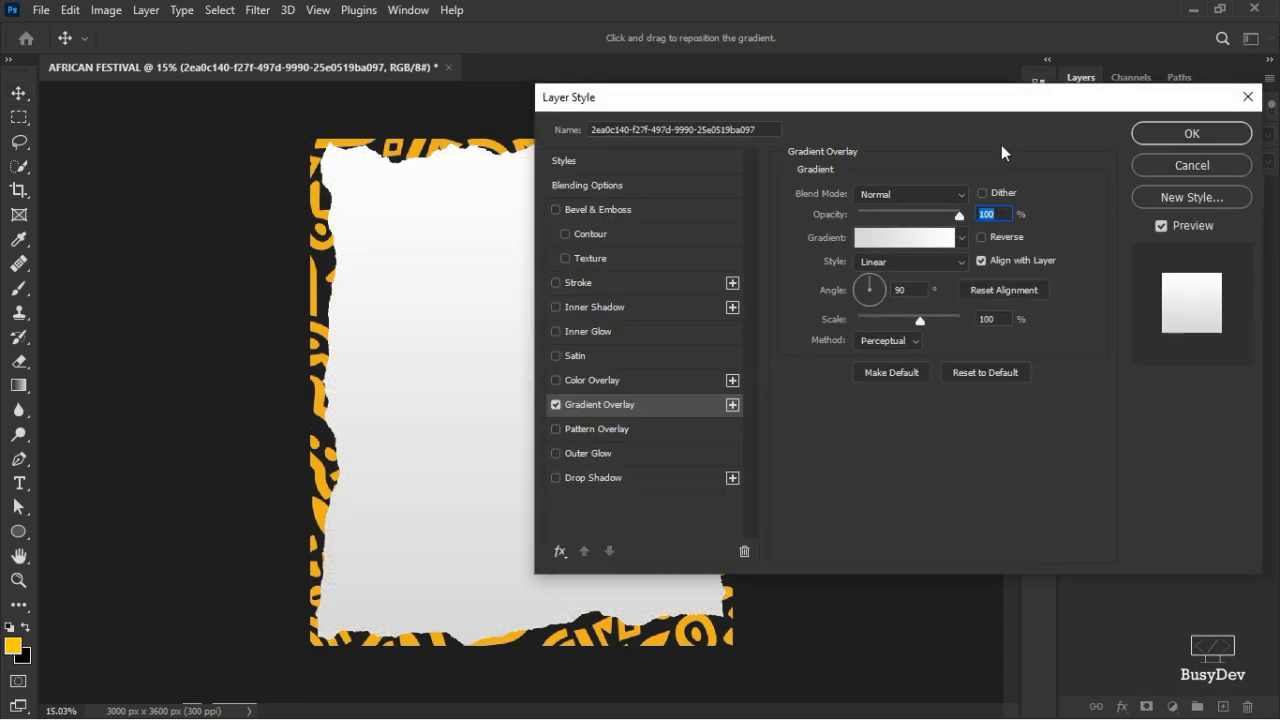
{"action": "left_click", "coordinate": [1191, 166]}
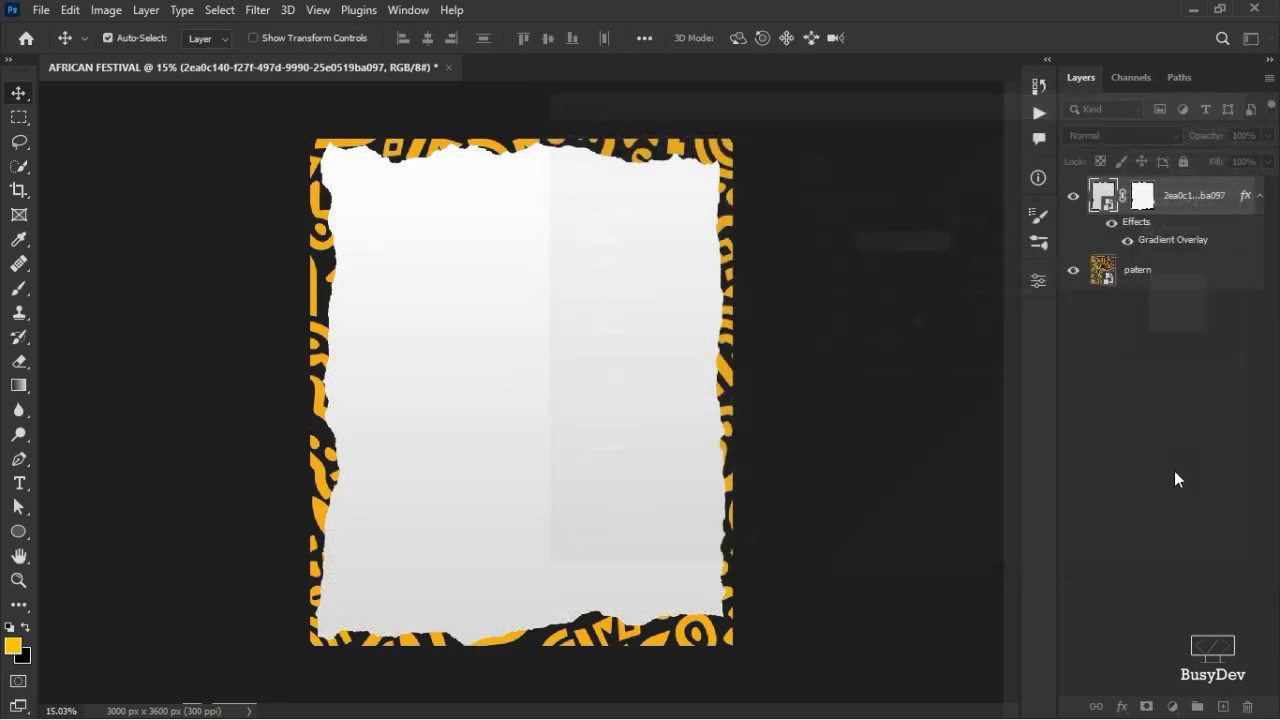
{"action": "left_click", "coordinate": [1174, 708]}
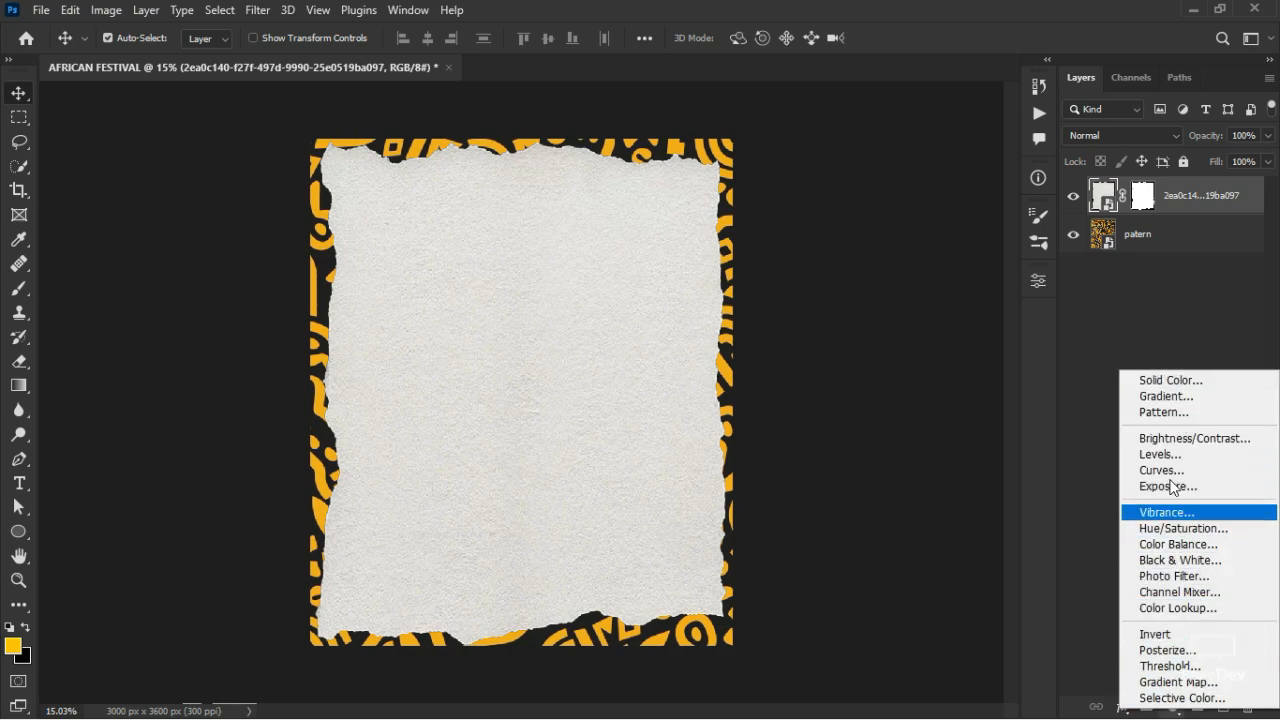
{"action": "left_click", "coordinate": [1160, 397]}
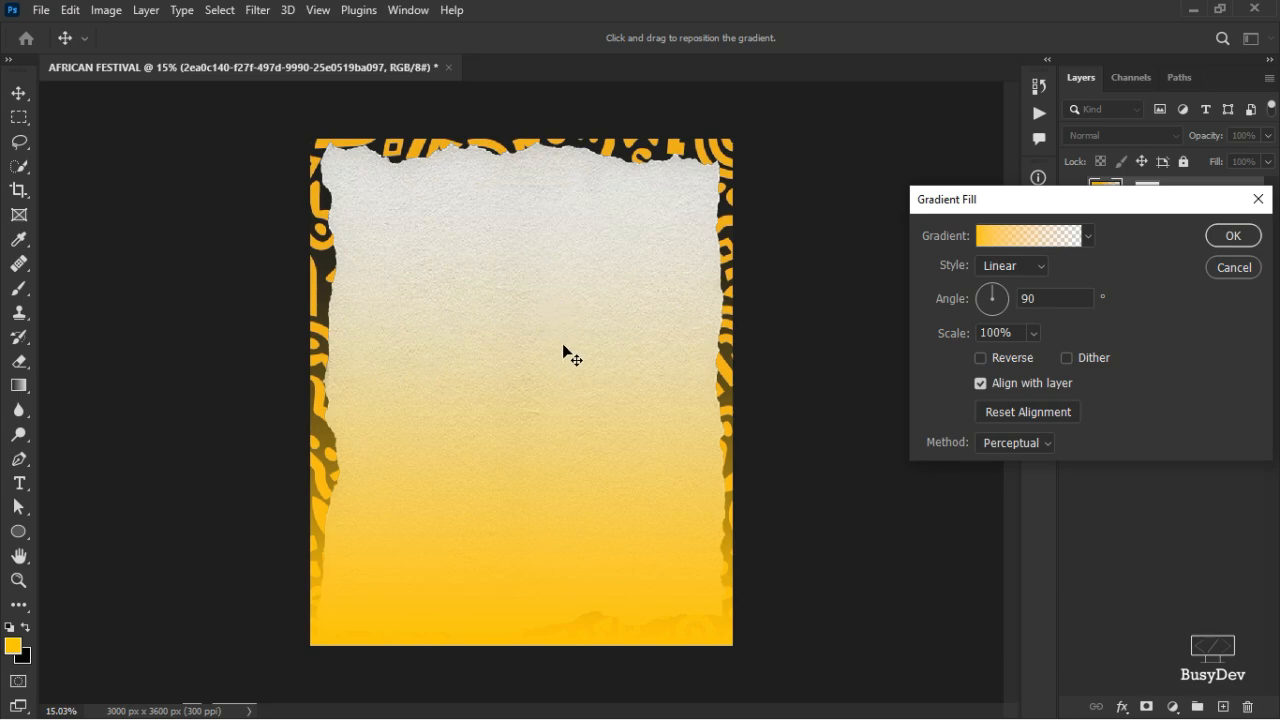
{"action": "left_click", "coordinate": [1233, 267]}
{"action": "left_click", "coordinate": [1172, 707]}
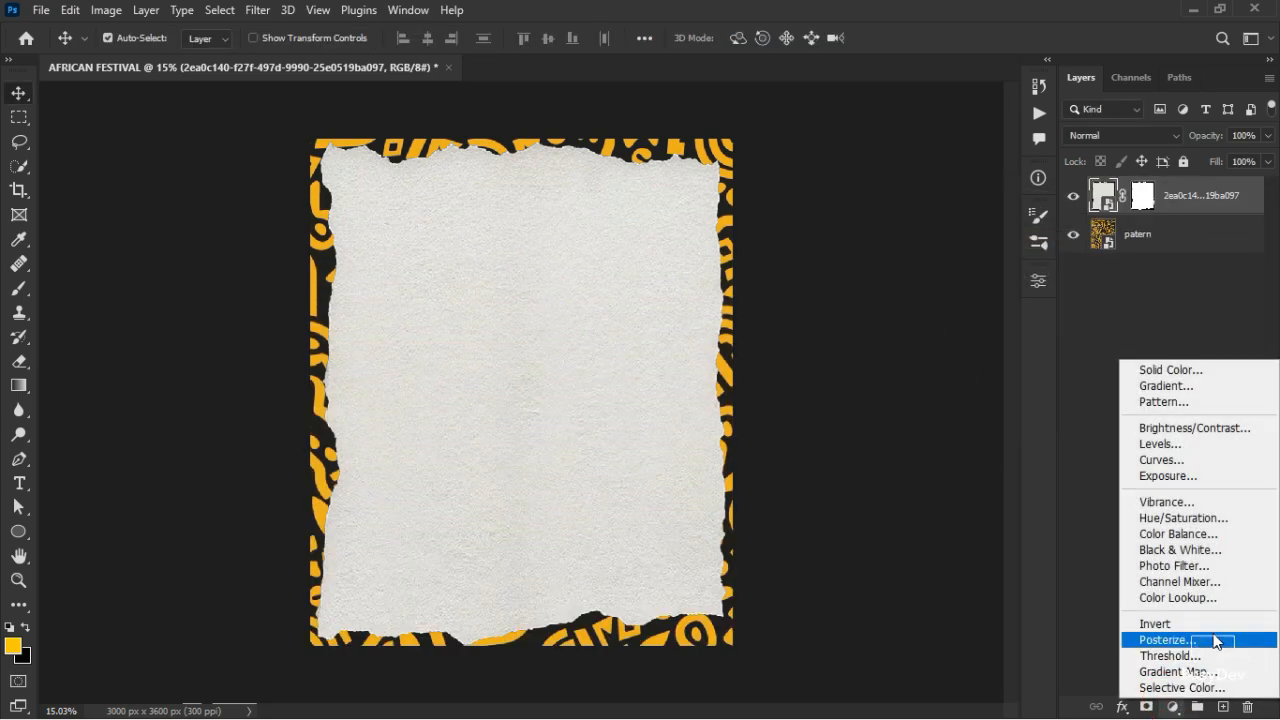
{"action": "left_click", "coordinate": [1213, 672]}
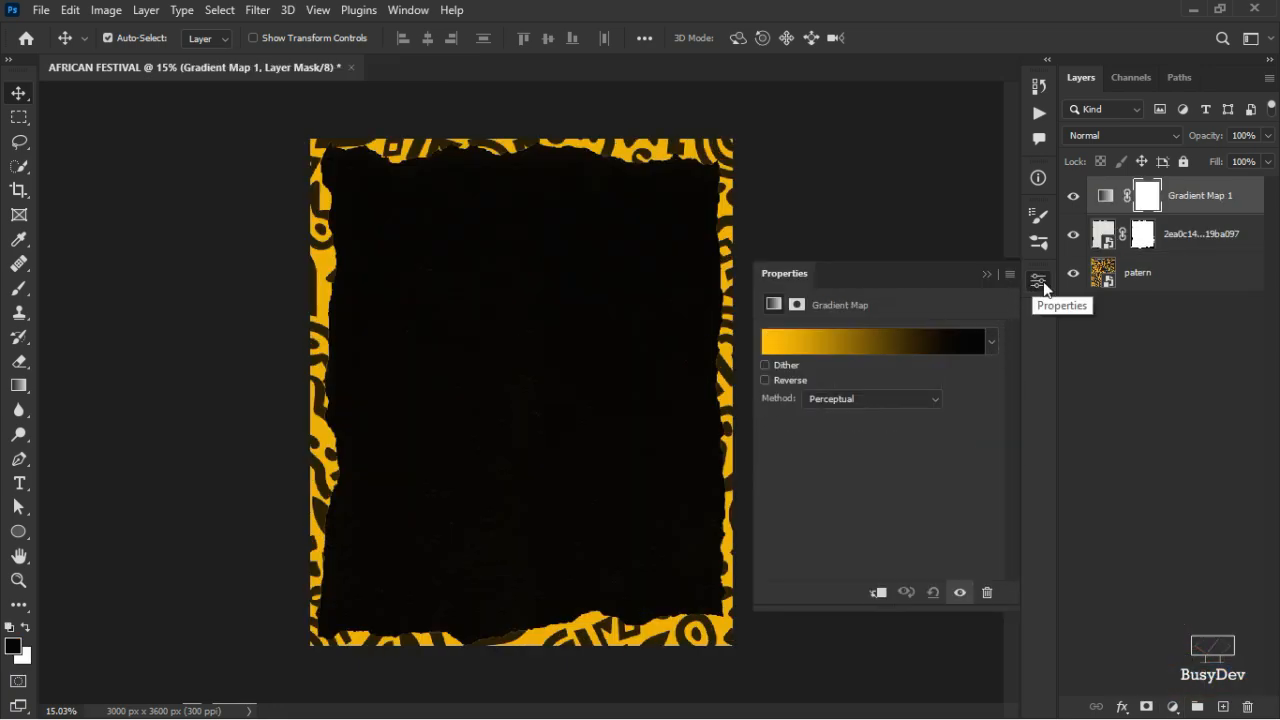
{"action": "left_click", "coordinate": [1040, 283]}
{"action": "key", "text": "Delete"}
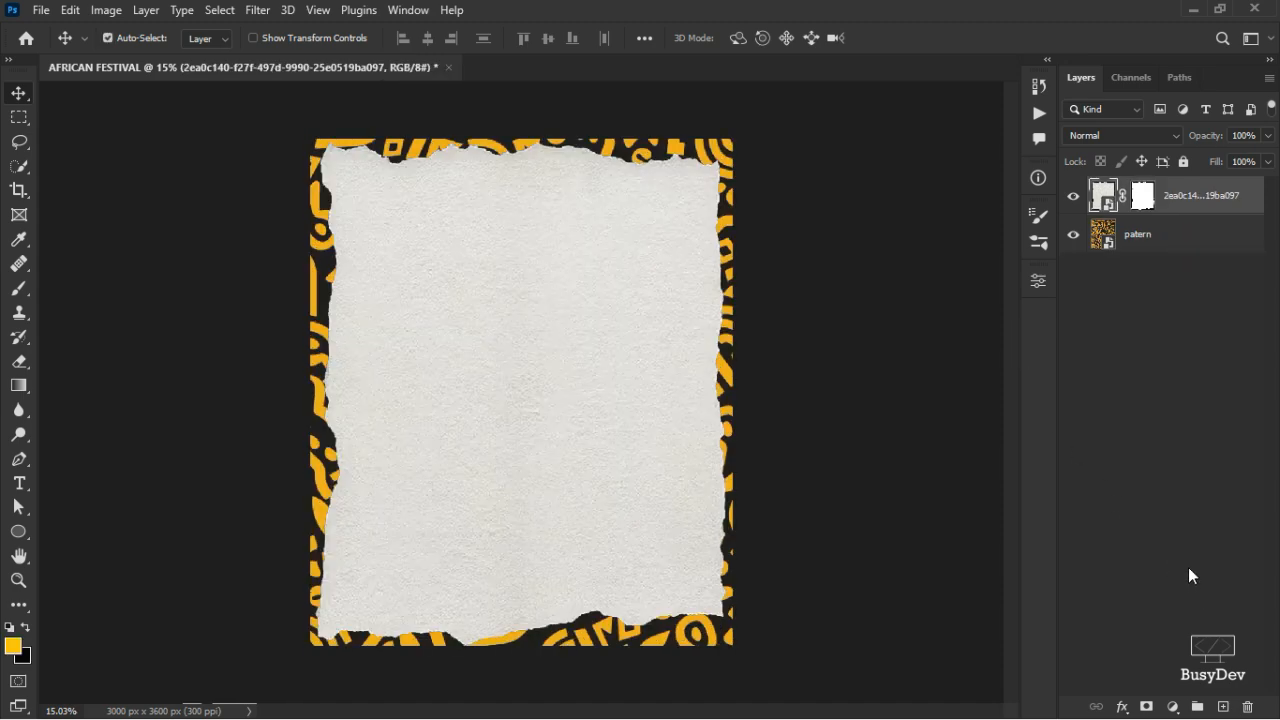
- Add a reversed Gradient Overlay using the Oranges > Orange_05 preset to the paper
{"action": "left_click", "coordinate": [1122, 707]}
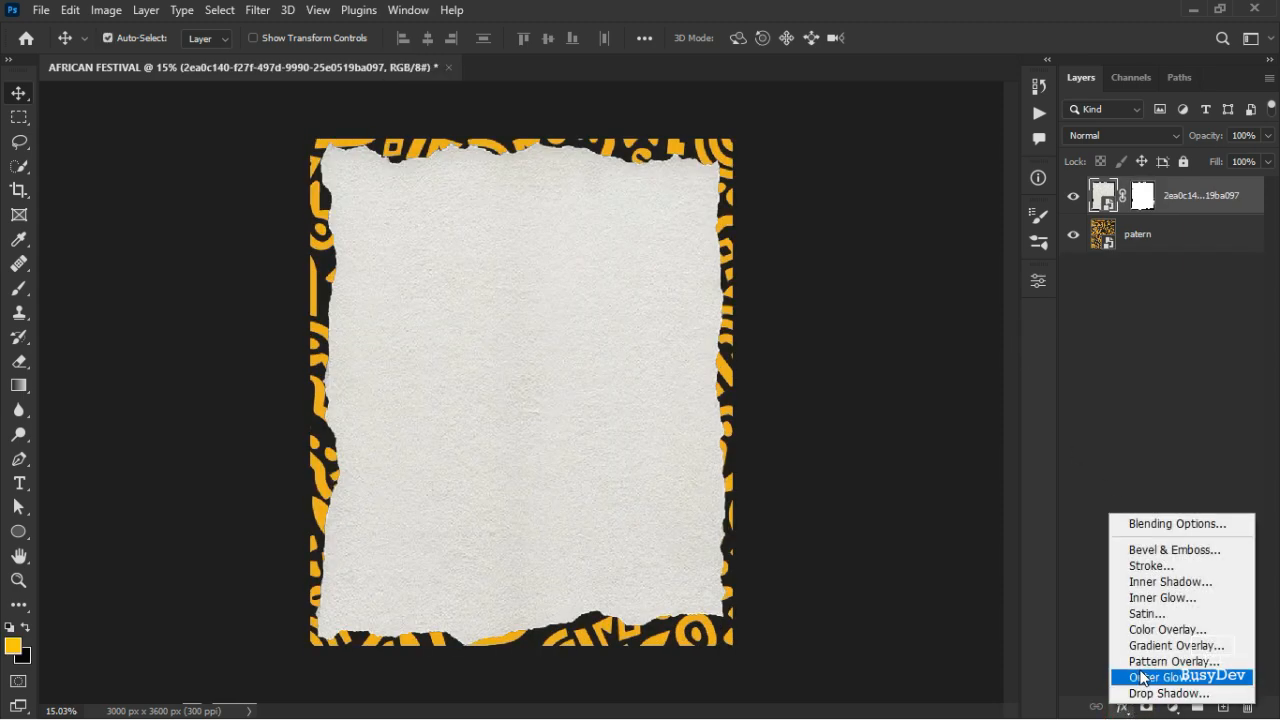
{"action": "left_click", "coordinate": [1175, 645]}
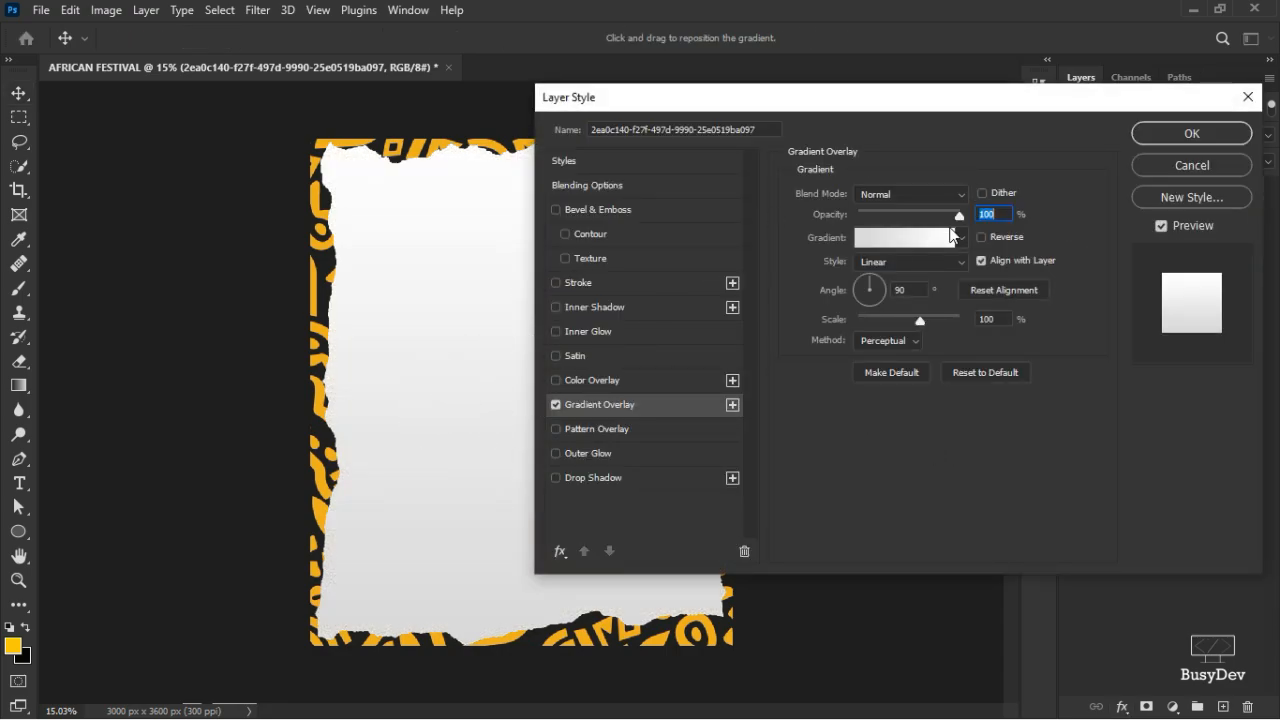
{"action": "left_click", "coordinate": [903, 240]}
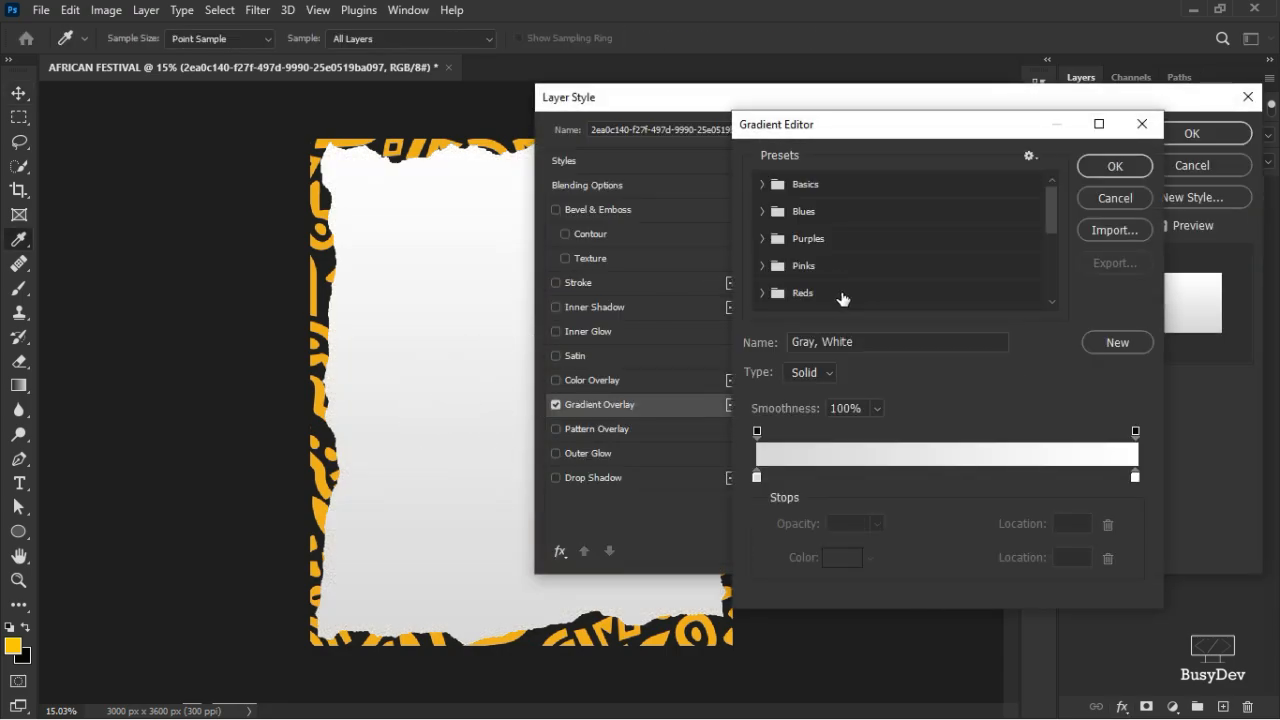
{"action": "scroll", "coordinate": [786, 250], "scroll_direction": "down", "scroll_amount": 2}
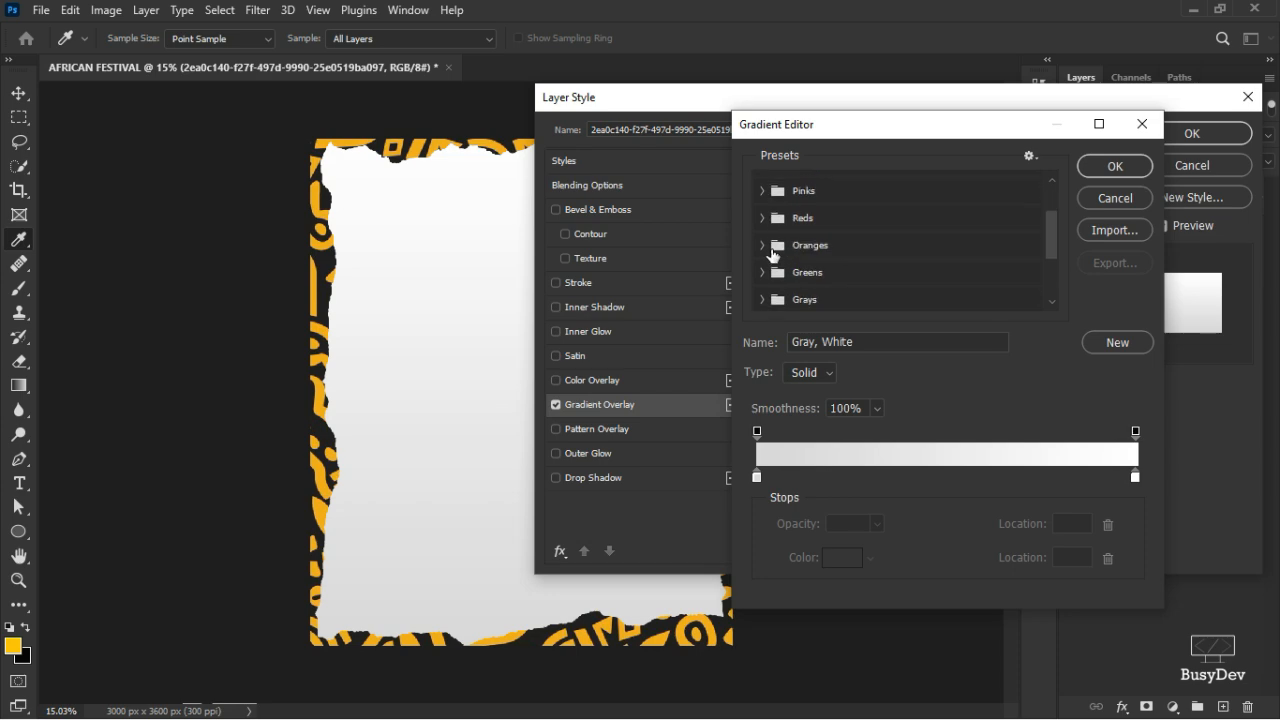
{"action": "left_click", "coordinate": [765, 247]}
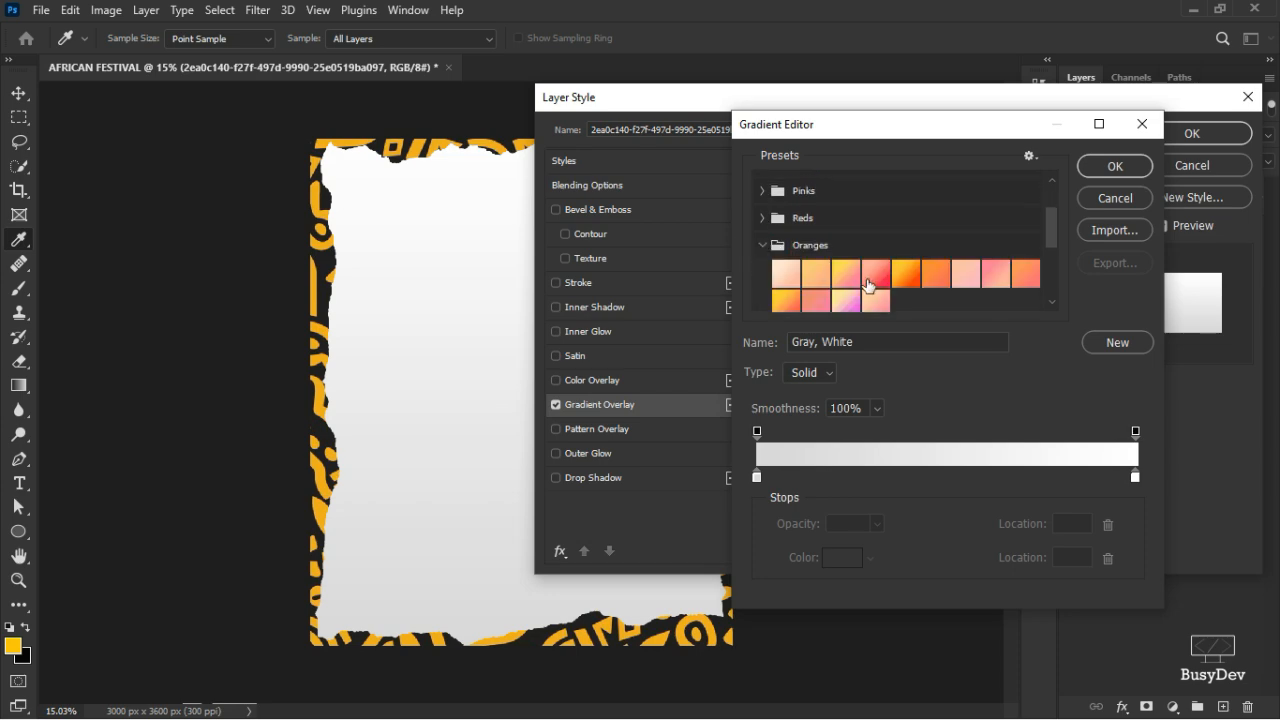
{"action": "left_click", "coordinate": [906, 280]}
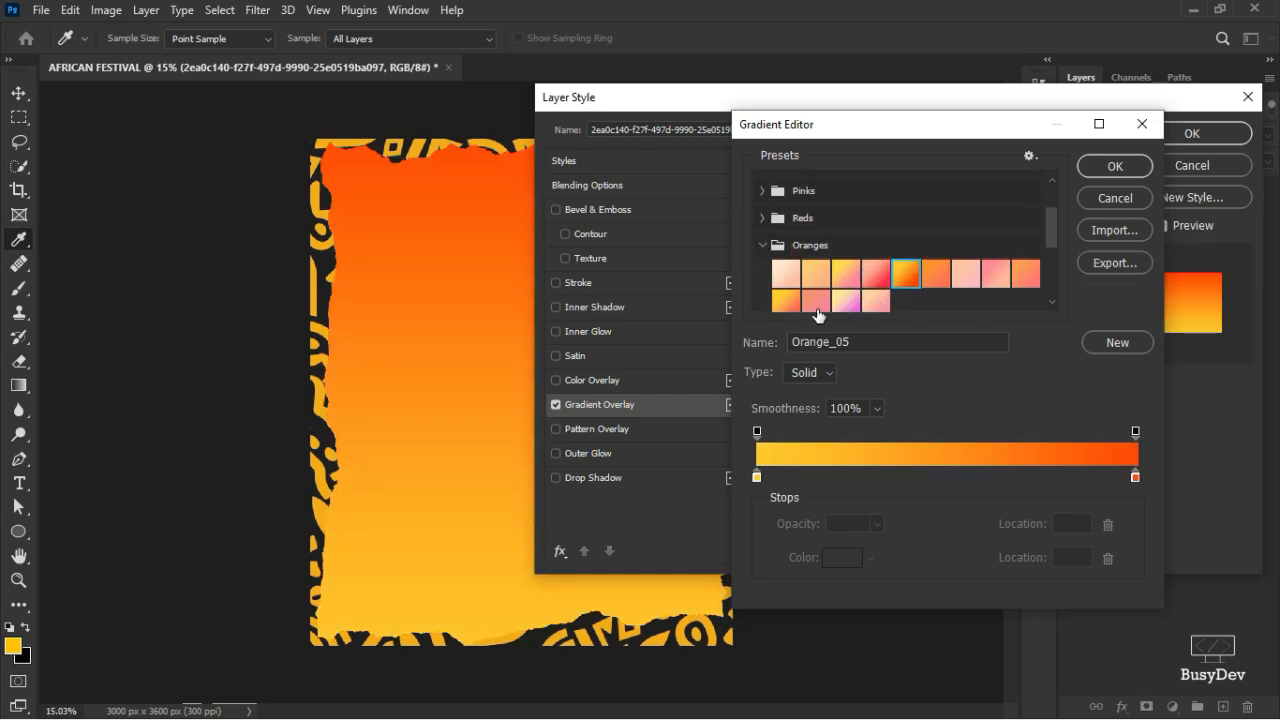
{"action": "left_click", "coordinate": [1120, 169]}
{"action": "left_click", "coordinate": [982, 238]}
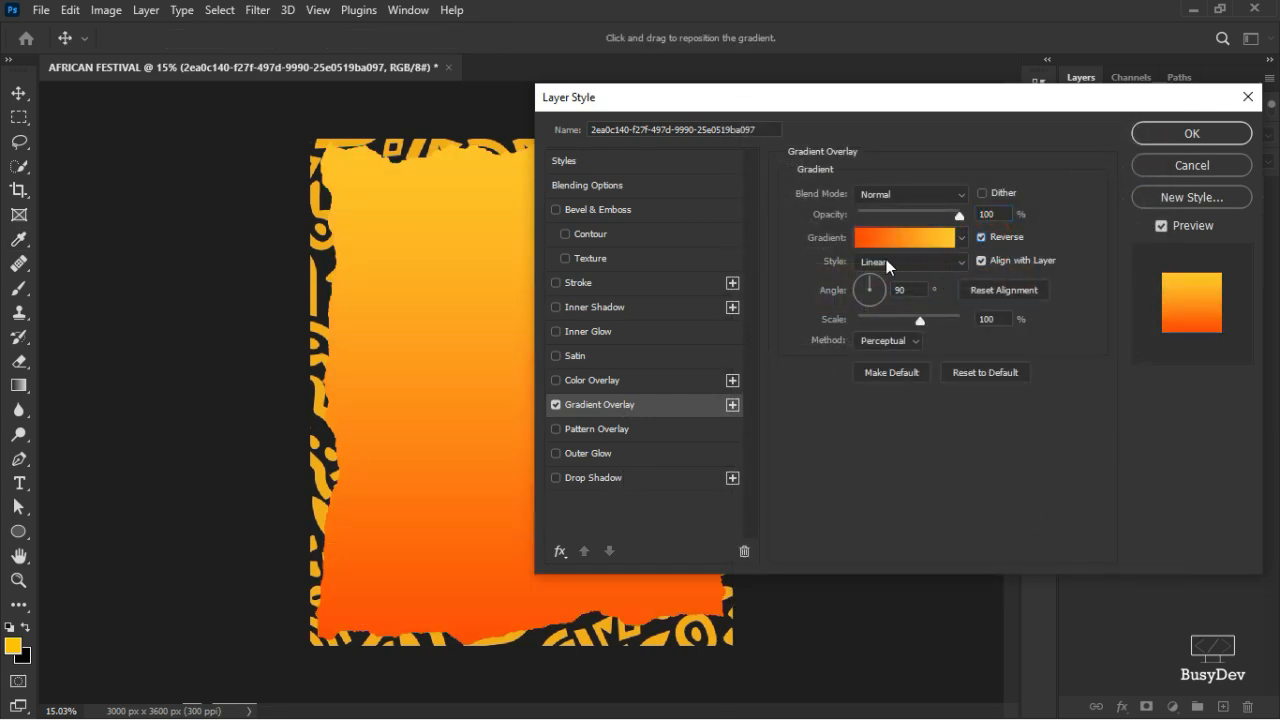
- Change the gradient's orange end stop to a softer ff5120 and apply the style
{"action": "left_click", "coordinate": [908, 240]}
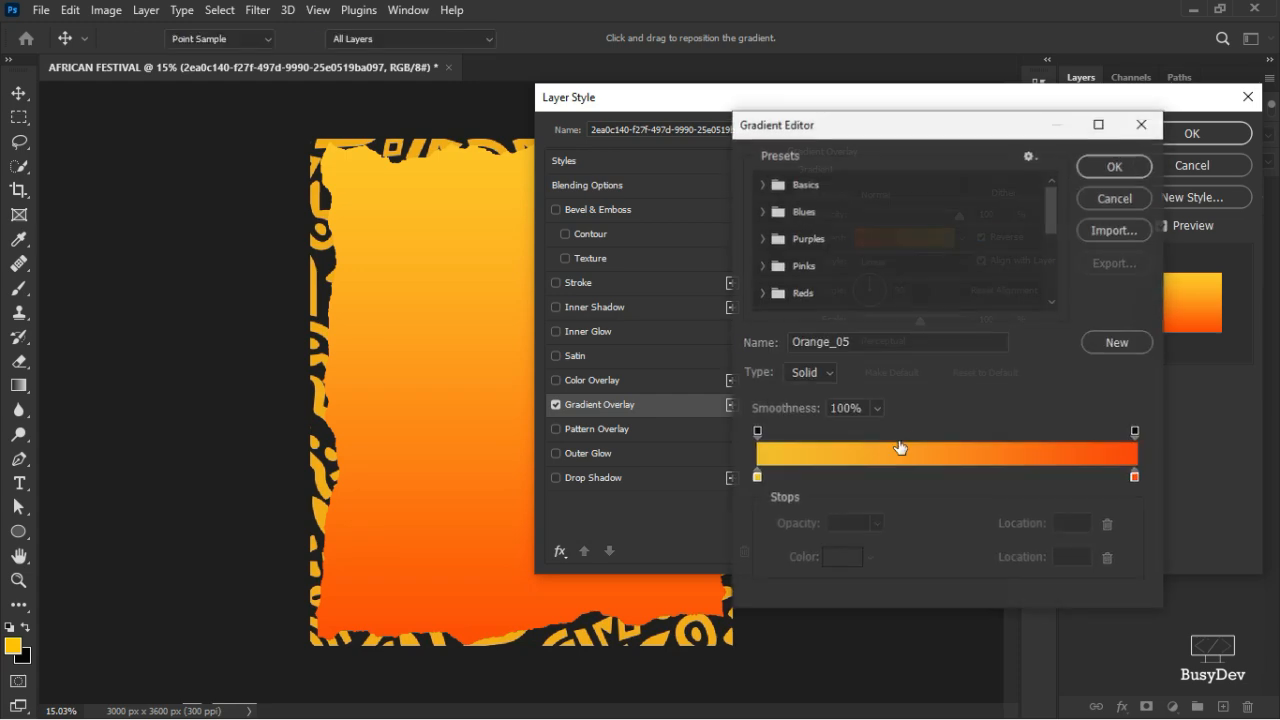
{"action": "left_click", "coordinate": [1135, 476]}
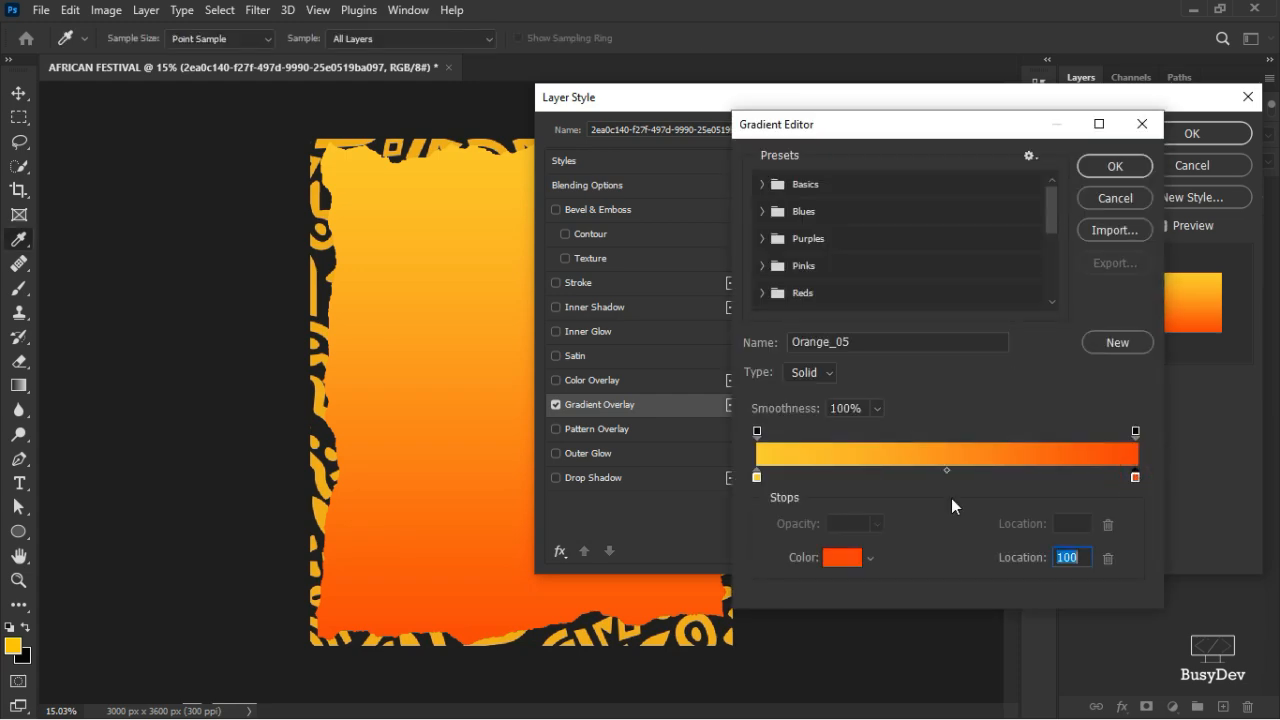
{"action": "left_click", "coordinate": [829, 560]}
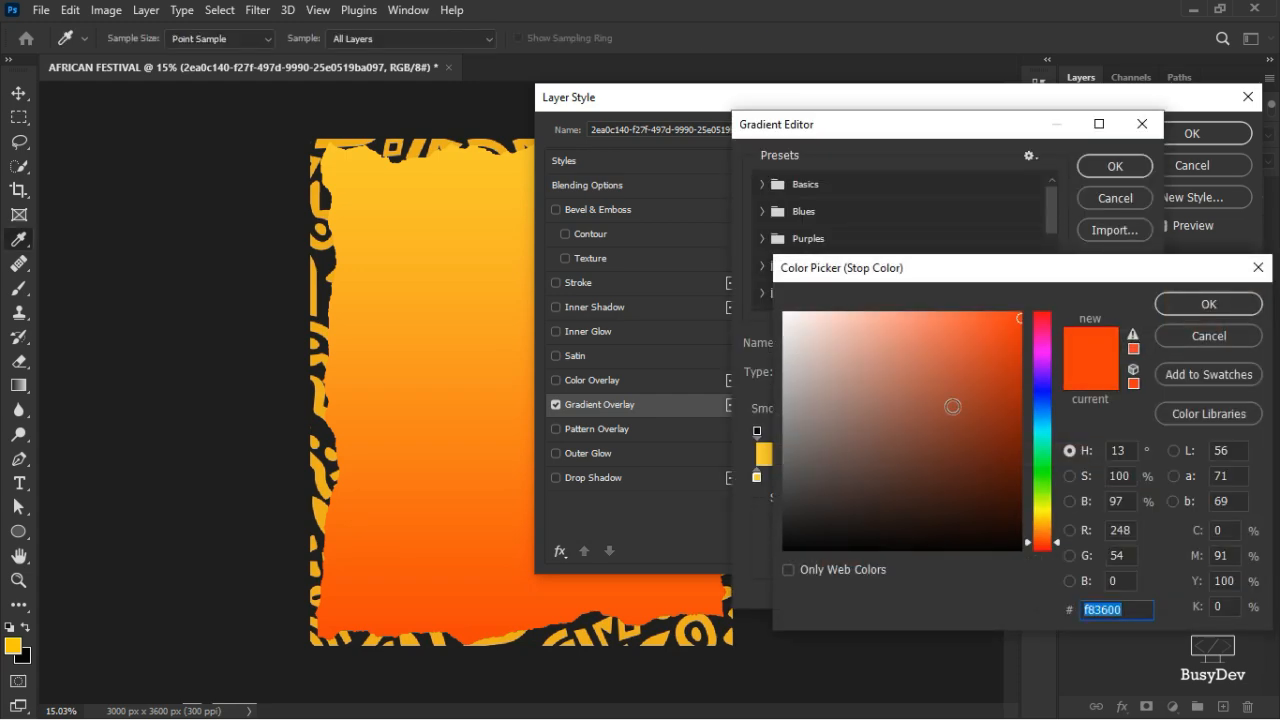
{"action": "left_click_drag", "start_coordinate": [1020, 317], "coordinate": [975, 312]}
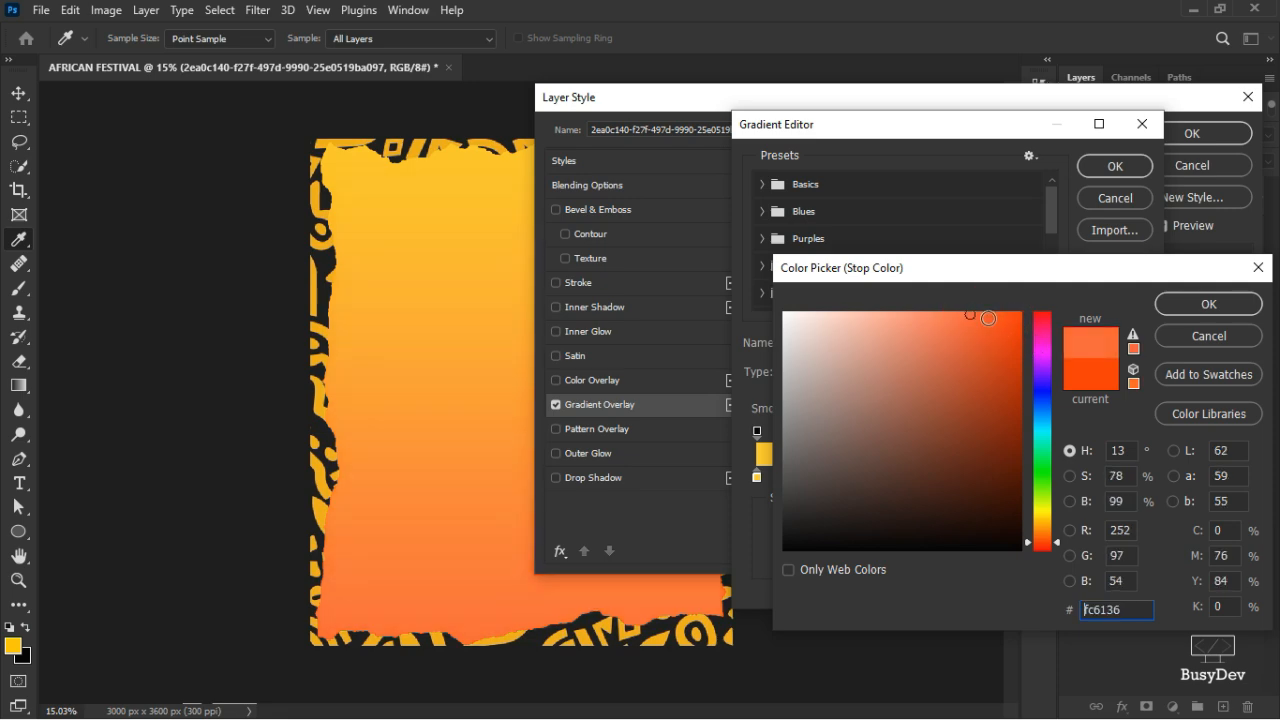
{"action": "left_click_drag", "start_coordinate": [974, 314], "coordinate": [997, 315]}
{"action": "left_click", "coordinate": [1199, 306]}
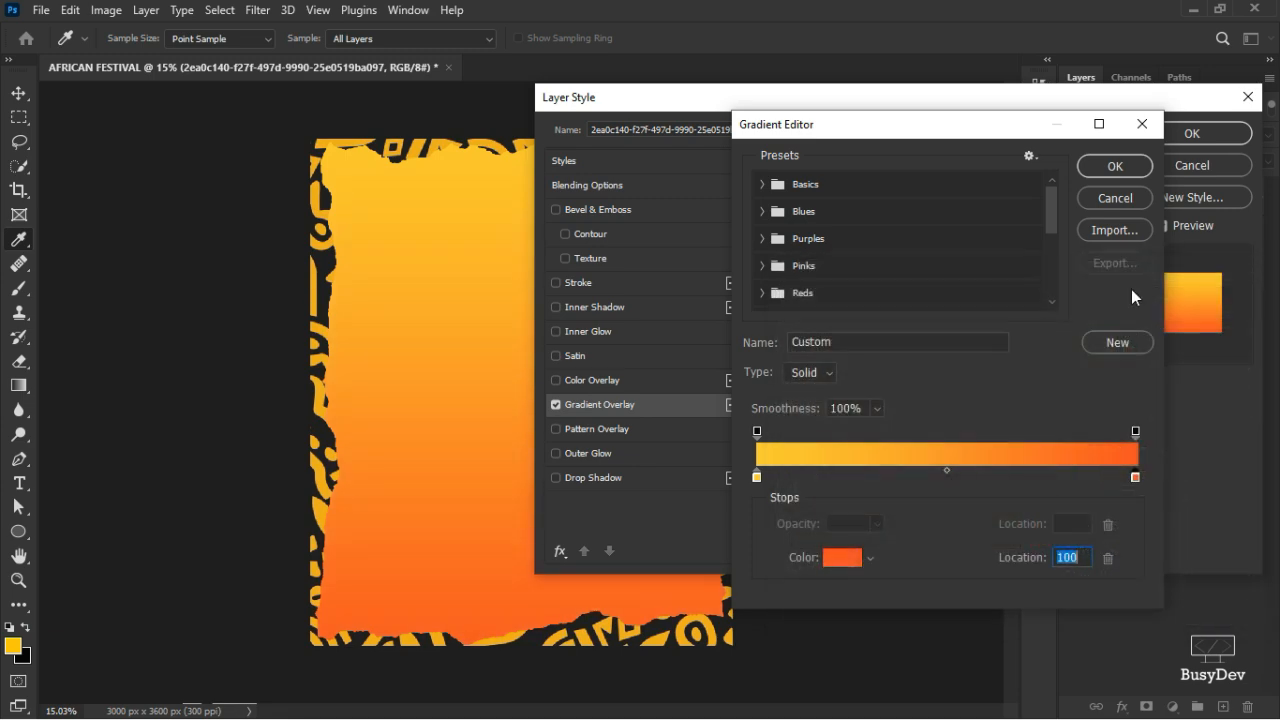
{"action": "left_click", "coordinate": [1133, 171]}
{"action": "left_click", "coordinate": [1198, 134]}
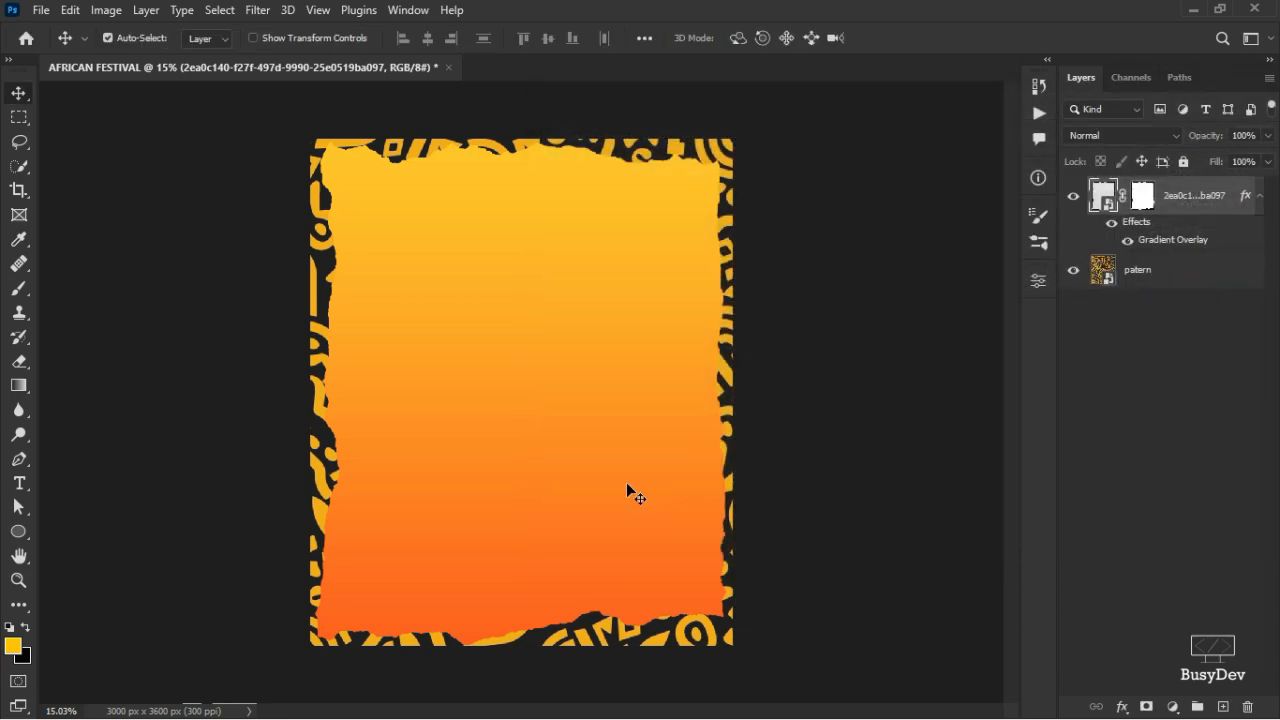
- Dismiss the Gradient Overlay menu and switch to the AFRICAN FESTIVAL folder in File Explorer
{"action": "right_click", "coordinate": [1165, 241]}
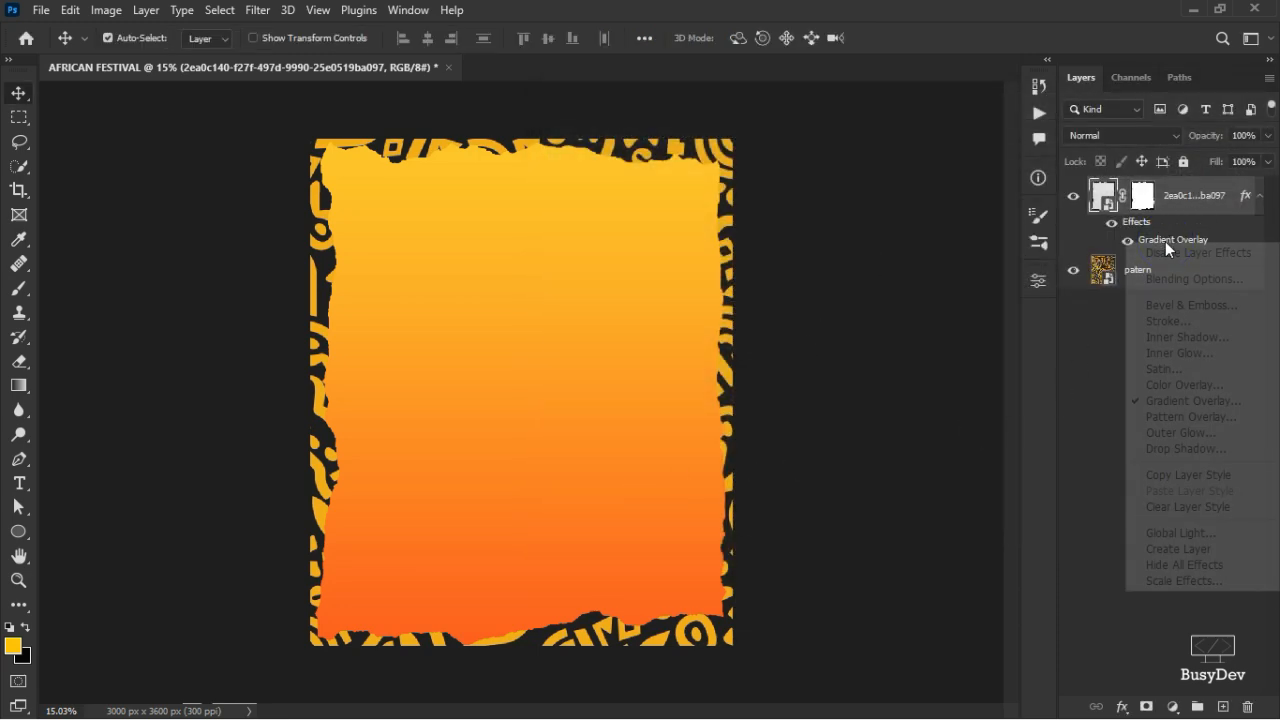
{"action": "left_click", "coordinate": [1170, 199]}
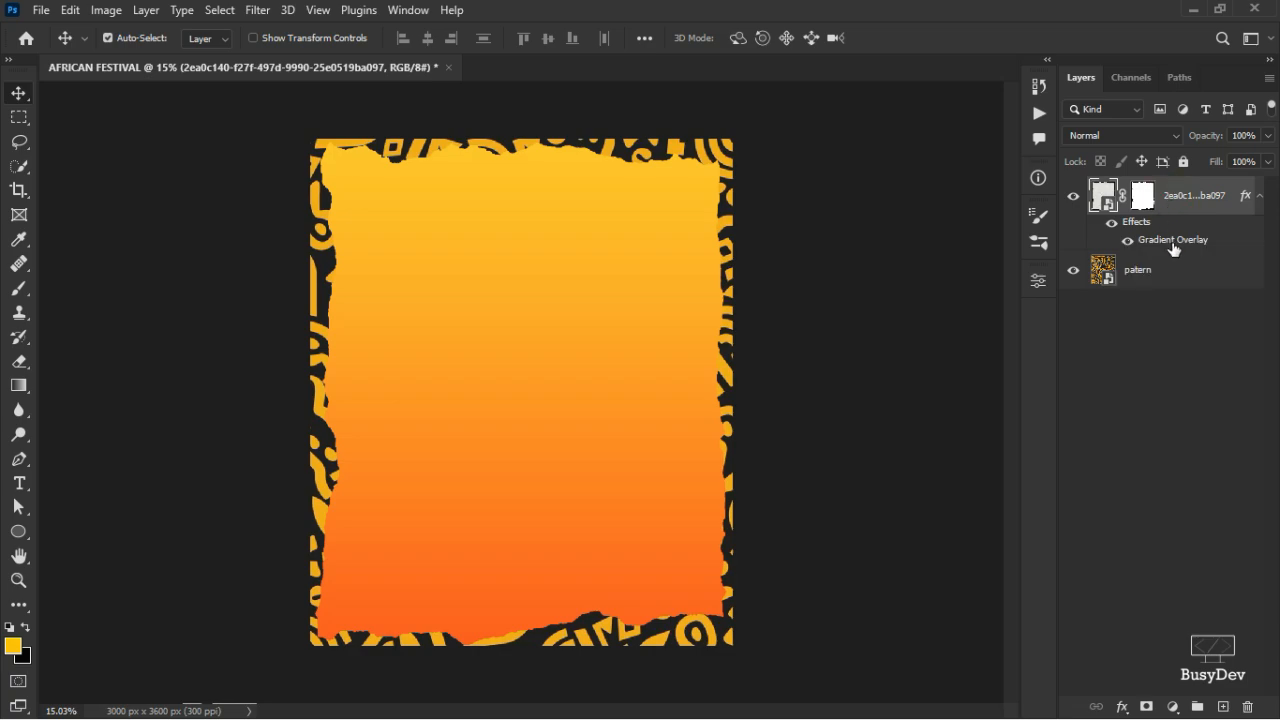
{"action": "key", "text": "alt+Tab"}
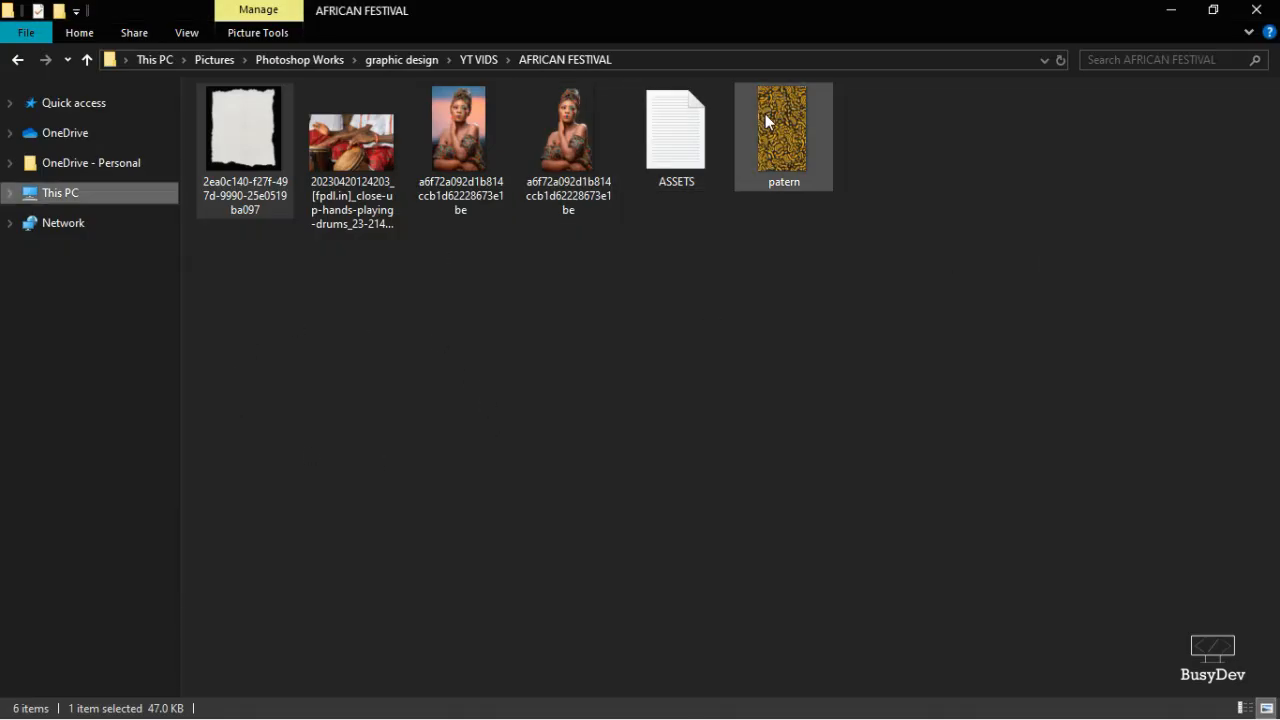
- Place a second patern layer, enlarge it to fill the page, and clip it to the torn paper
{"action": "left_click_drag", "start_coordinate": [766, 117], "coordinate": [777, 300]}
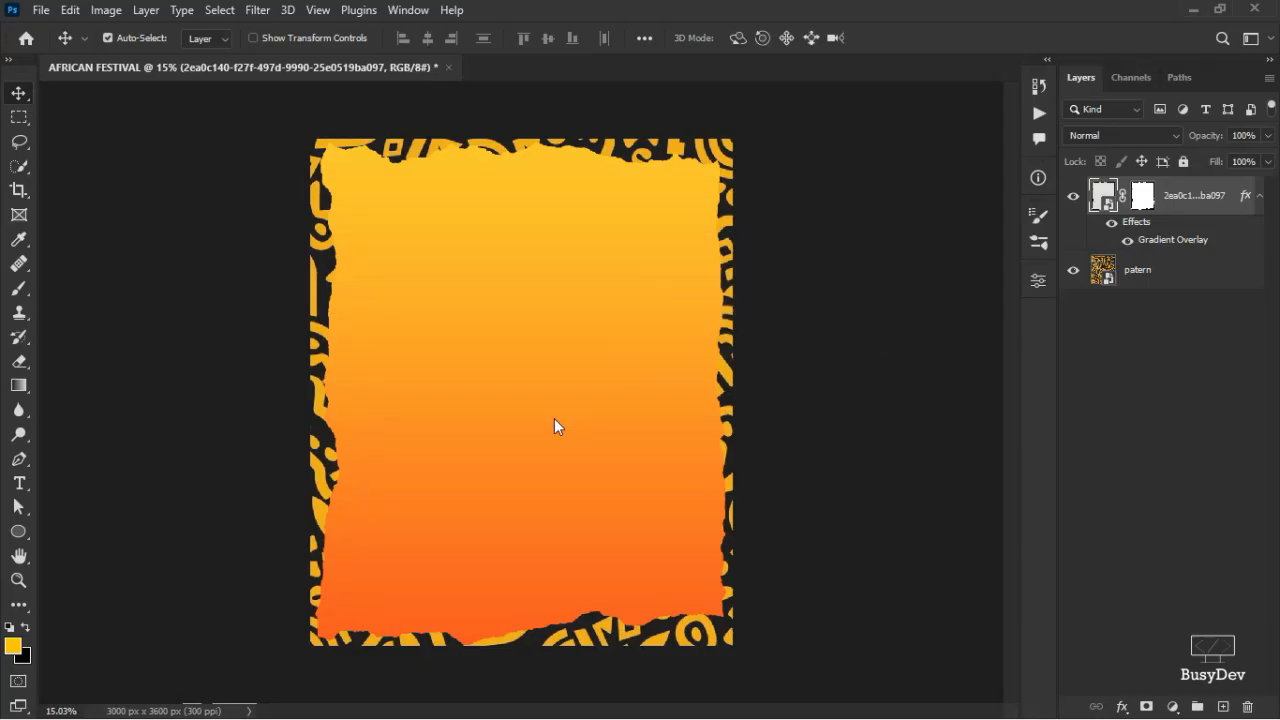
{"action": "left_click_drag", "start_coordinate": [554, 418], "coordinate": [553, 417]}
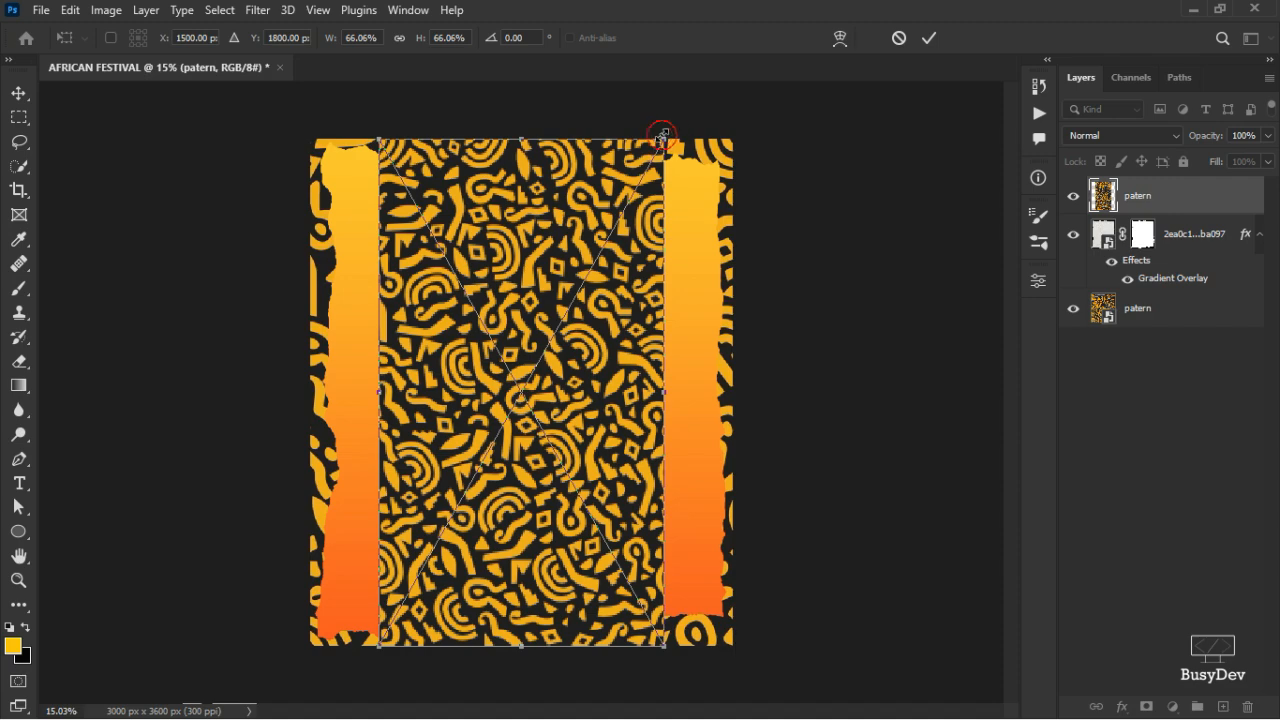
{"action": "left_click_drag", "start_coordinate": [663, 133], "coordinate": [828, 70]}
{"action": "left_click", "coordinate": [930, 38]}
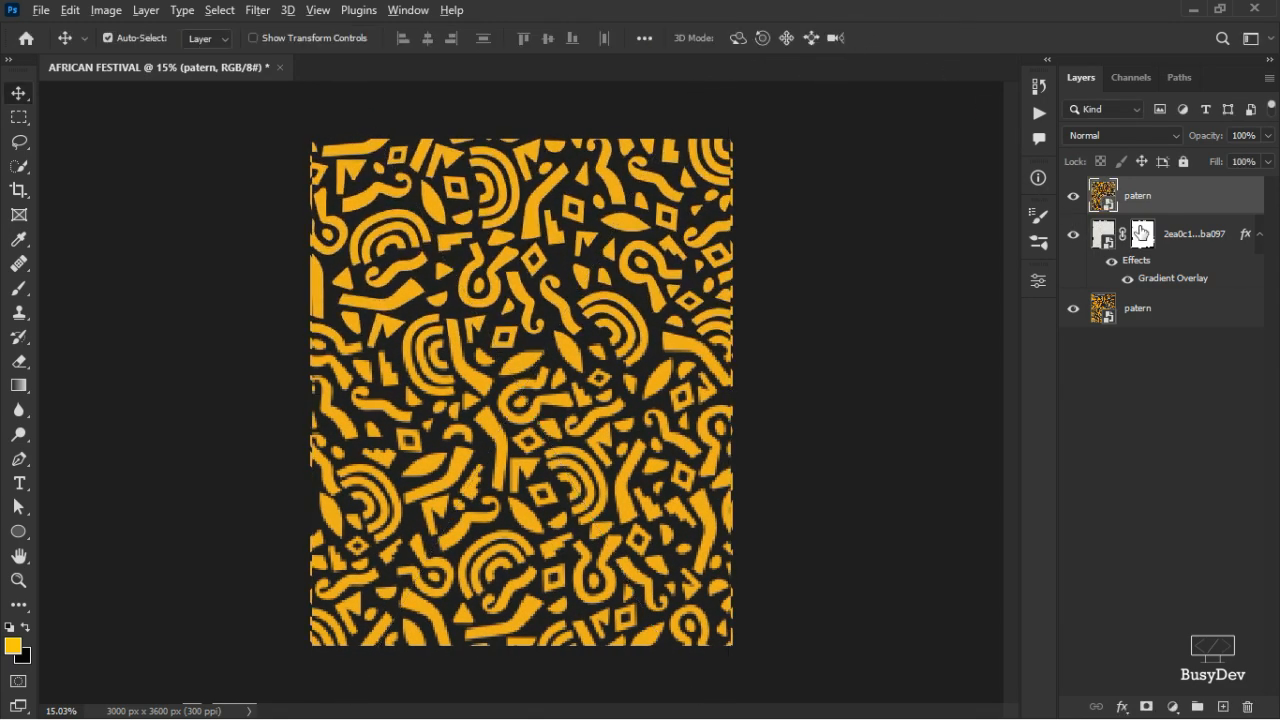
{"action": "left_click", "coordinate": [1141, 222], "text": "alt"}
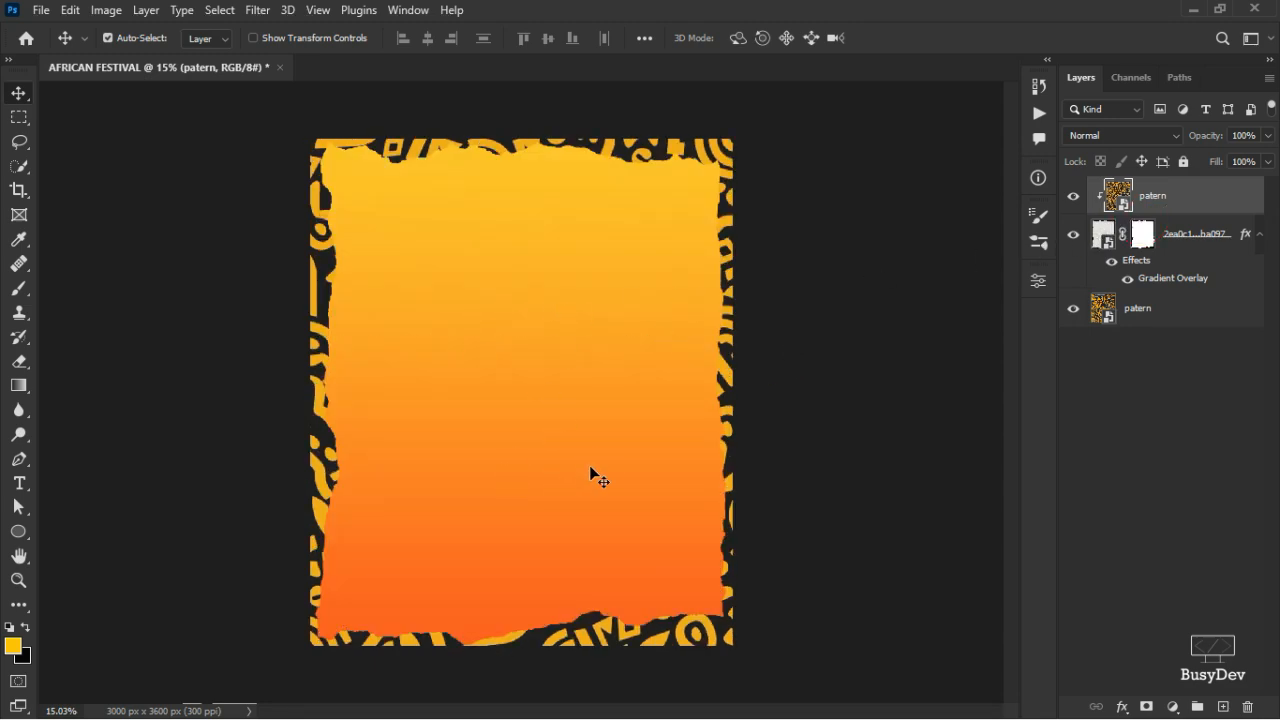
{"action": "scroll", "coordinate": [589, 465], "scroll_direction": "up", "scroll_amount": 5}
{"action": "scroll", "coordinate": [546, 538], "scroll_direction": "down", "scroll_amount": 5}
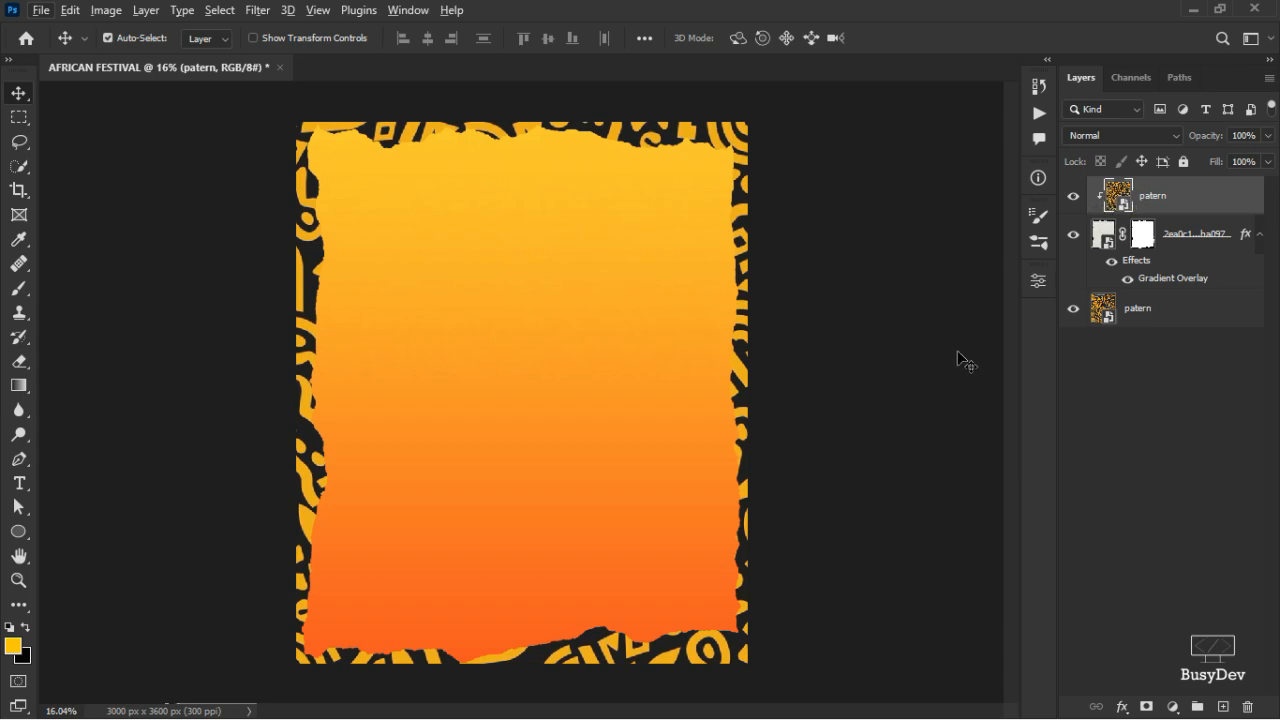
- Convert the Gradient Overlay into a separate layer and release the top patern layer's clipping mask
{"action": "right_click", "coordinate": [1174, 280]}
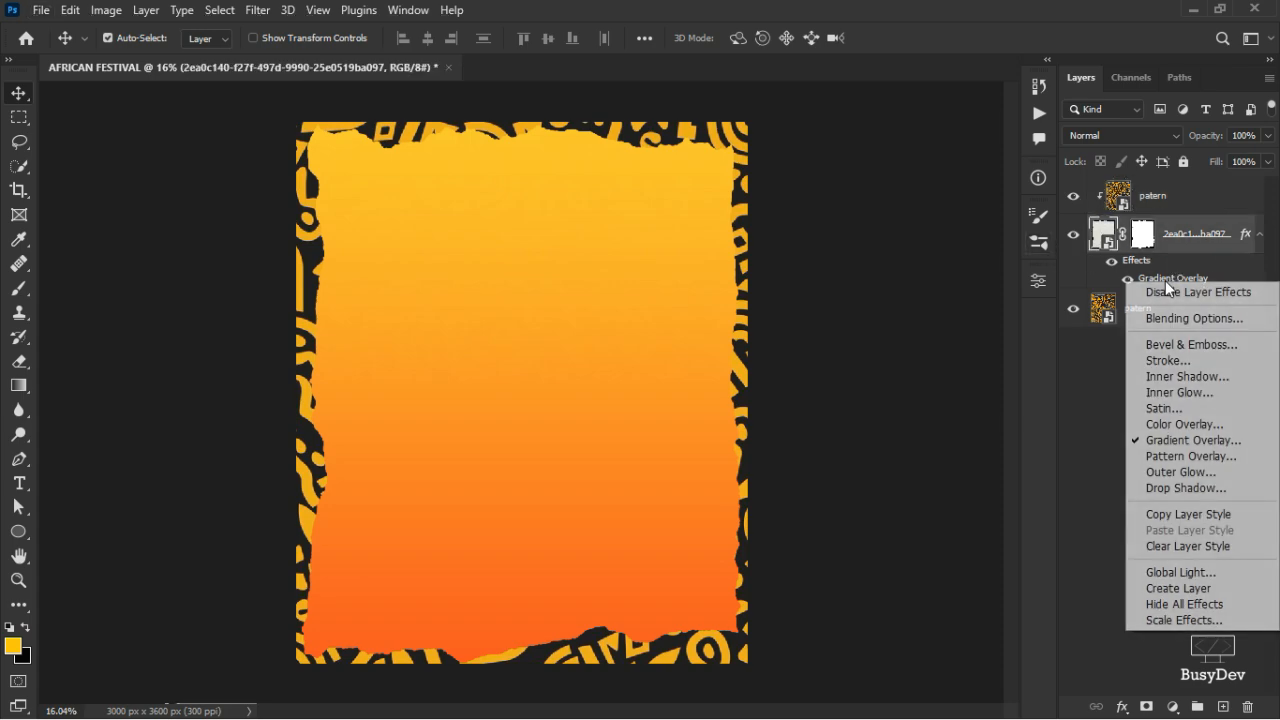
{"action": "left_click", "coordinate": [1201, 589]}
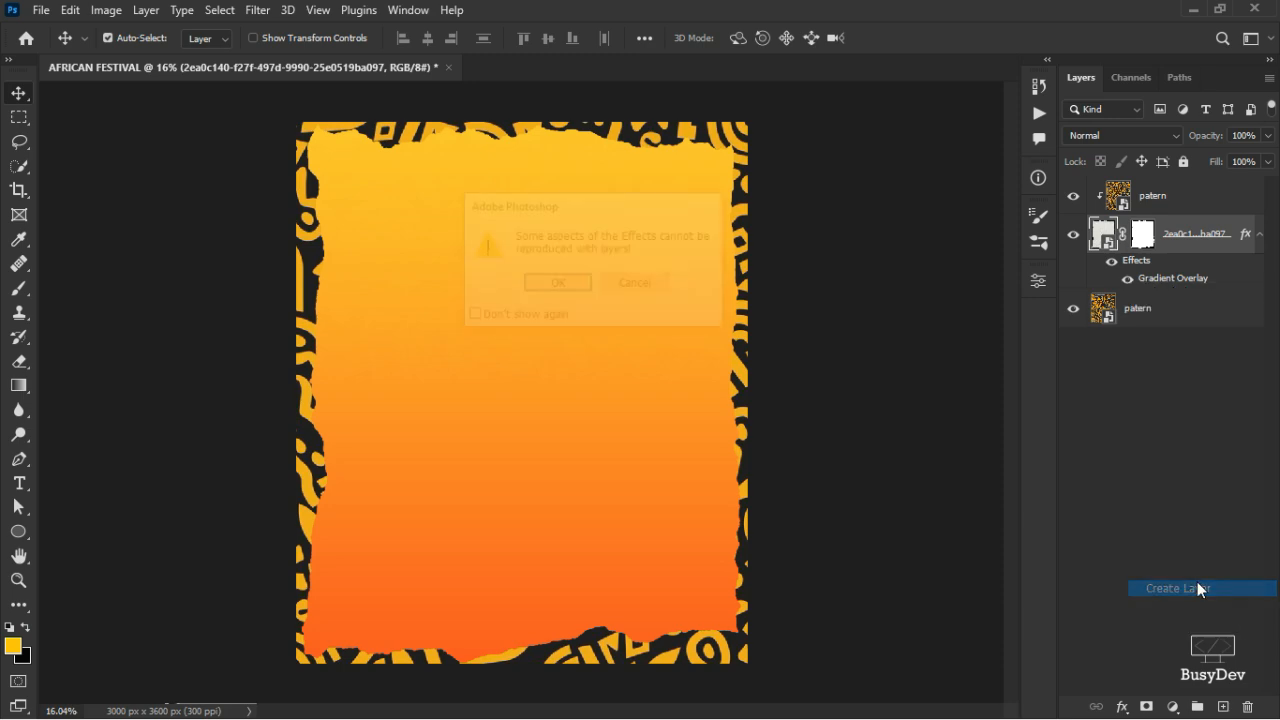
{"action": "left_click", "coordinate": [572, 298]}
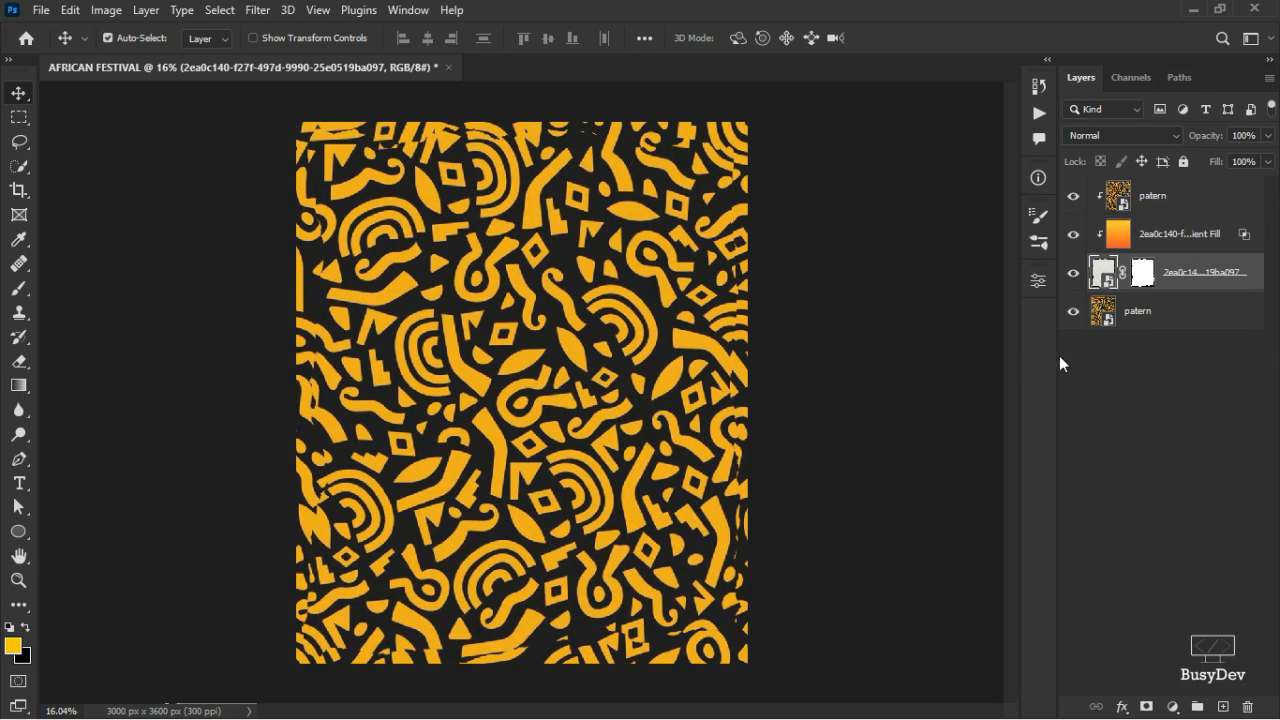
{"action": "left_click", "coordinate": [1205, 203]}
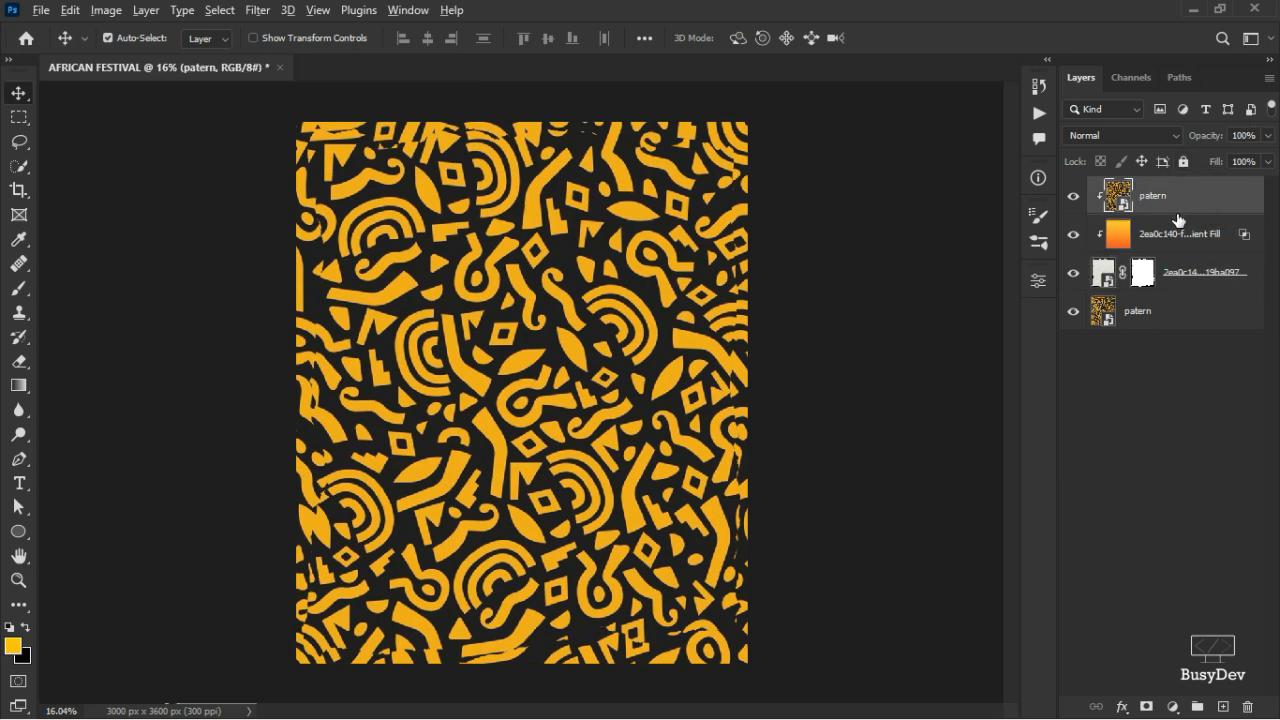
{"action": "left_click", "coordinate": [1176, 214], "text": "alt"}
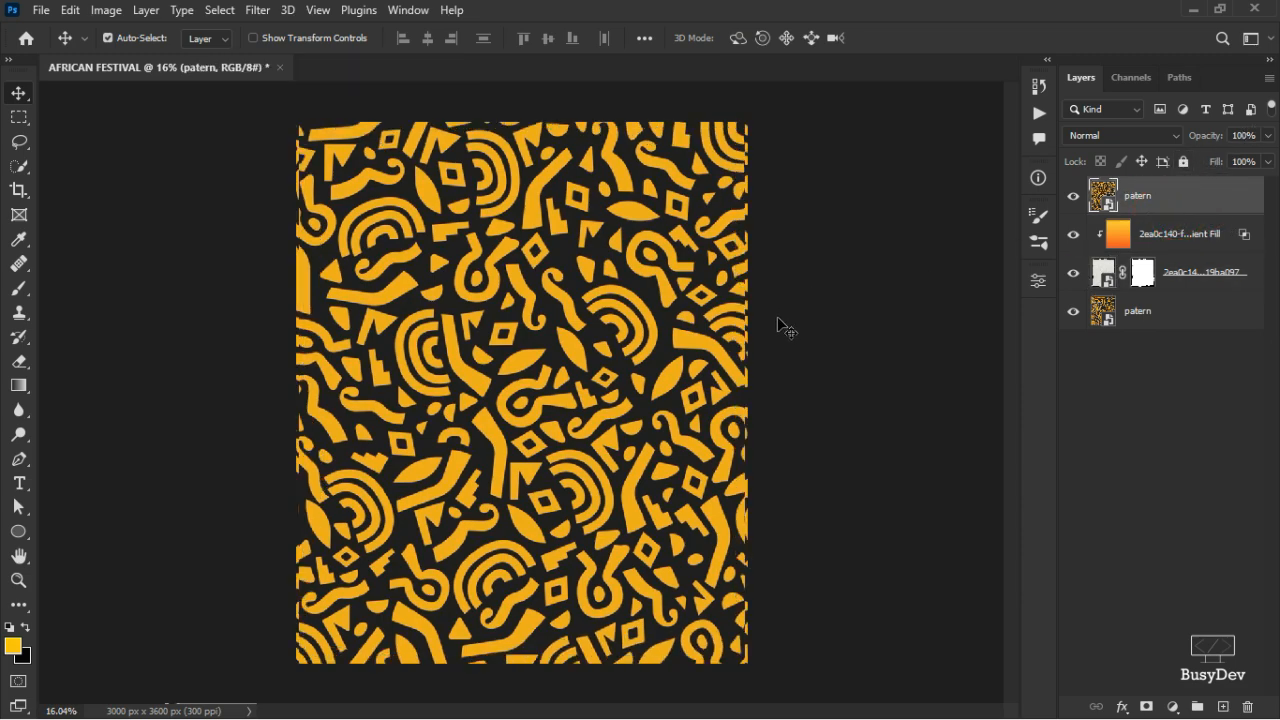
- Set the top patern layer to Lighten blend mode at 10% opacity
{"action": "left_click", "coordinate": [1145, 135]}
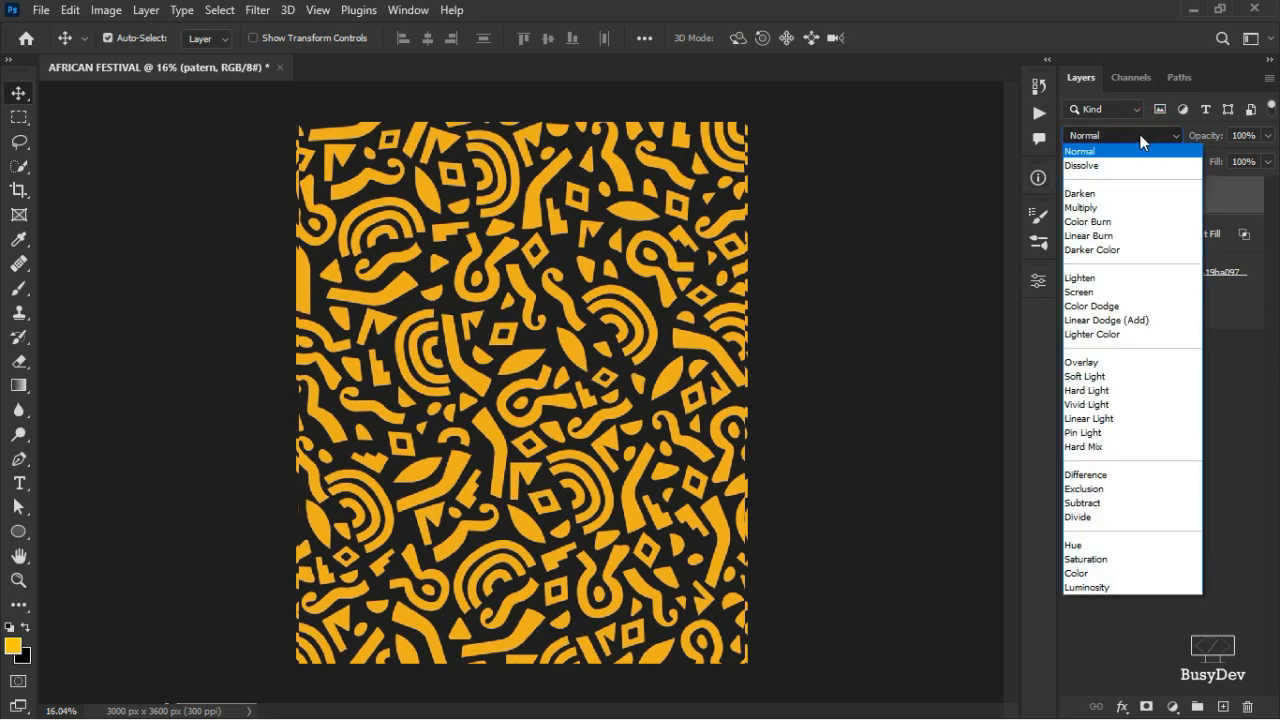
{"action": "left_click", "coordinate": [1090, 278]}
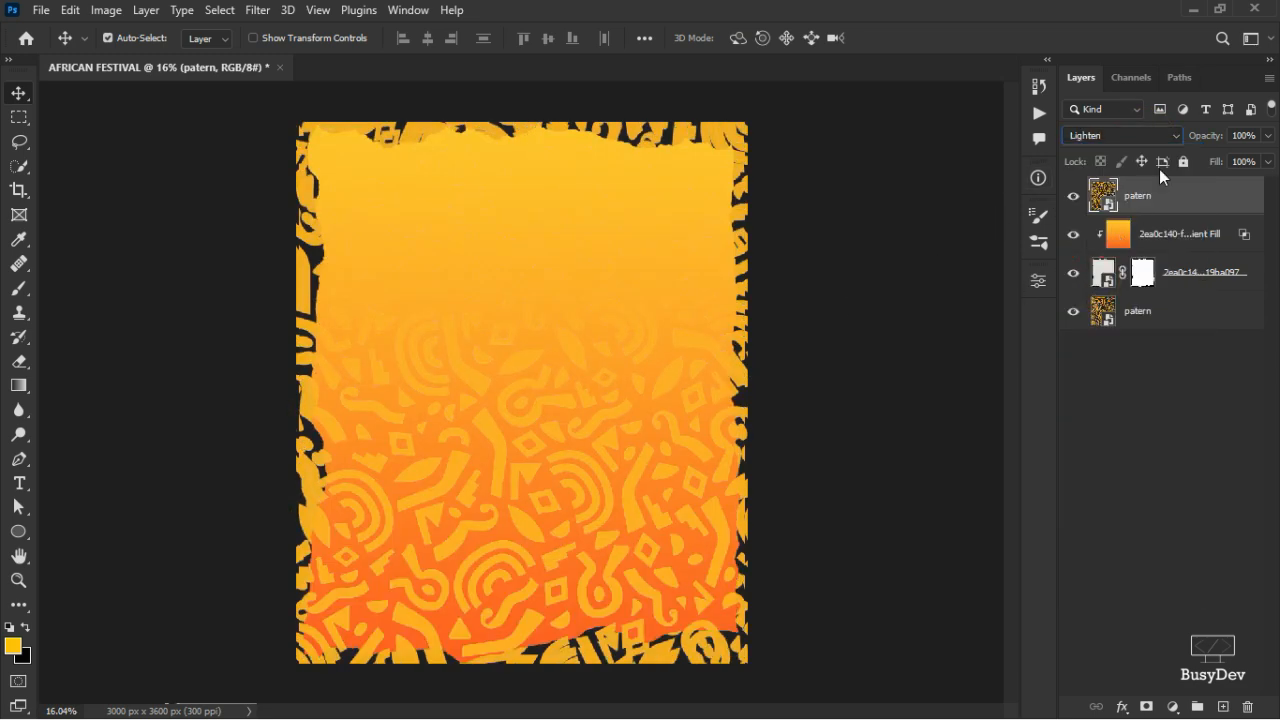
{"action": "left_click", "coordinate": [1268, 137]}
{"action": "left_click", "coordinate": [1188, 157]}
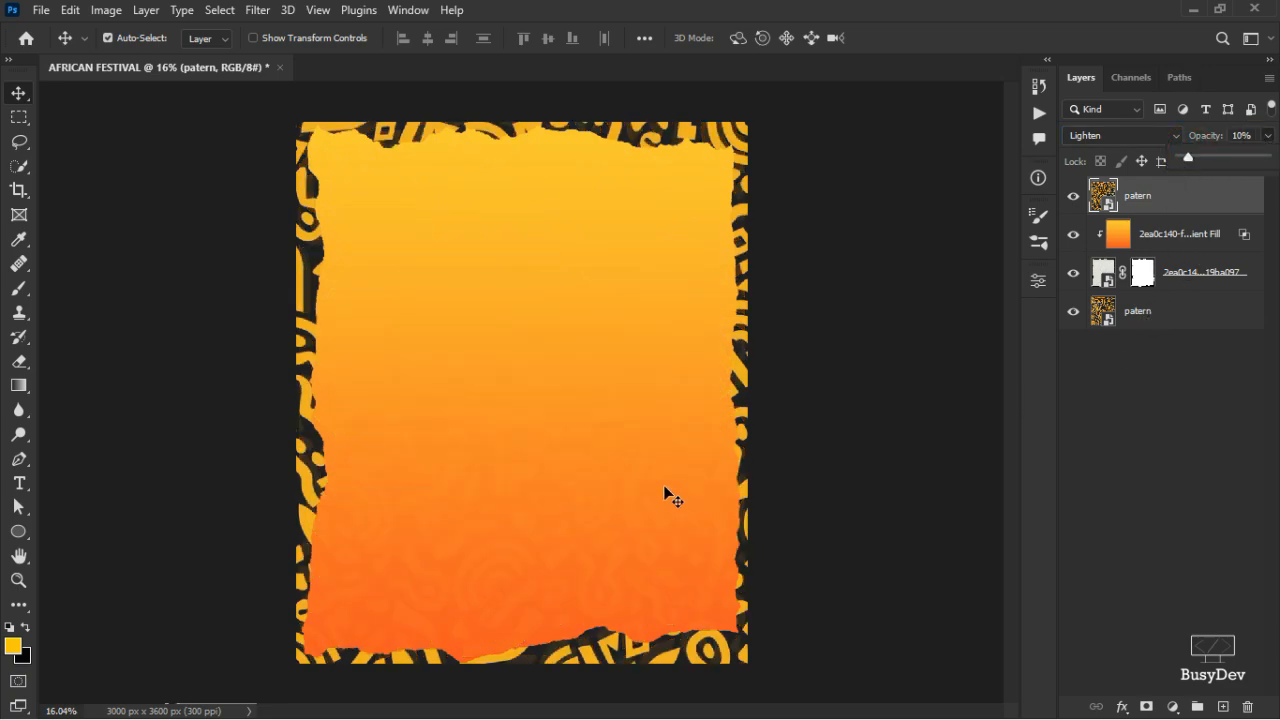
{"action": "left_click", "coordinate": [589, 386]}
{"action": "scroll", "coordinate": [578, 382], "scroll_direction": "up", "scroll_amount": 2}
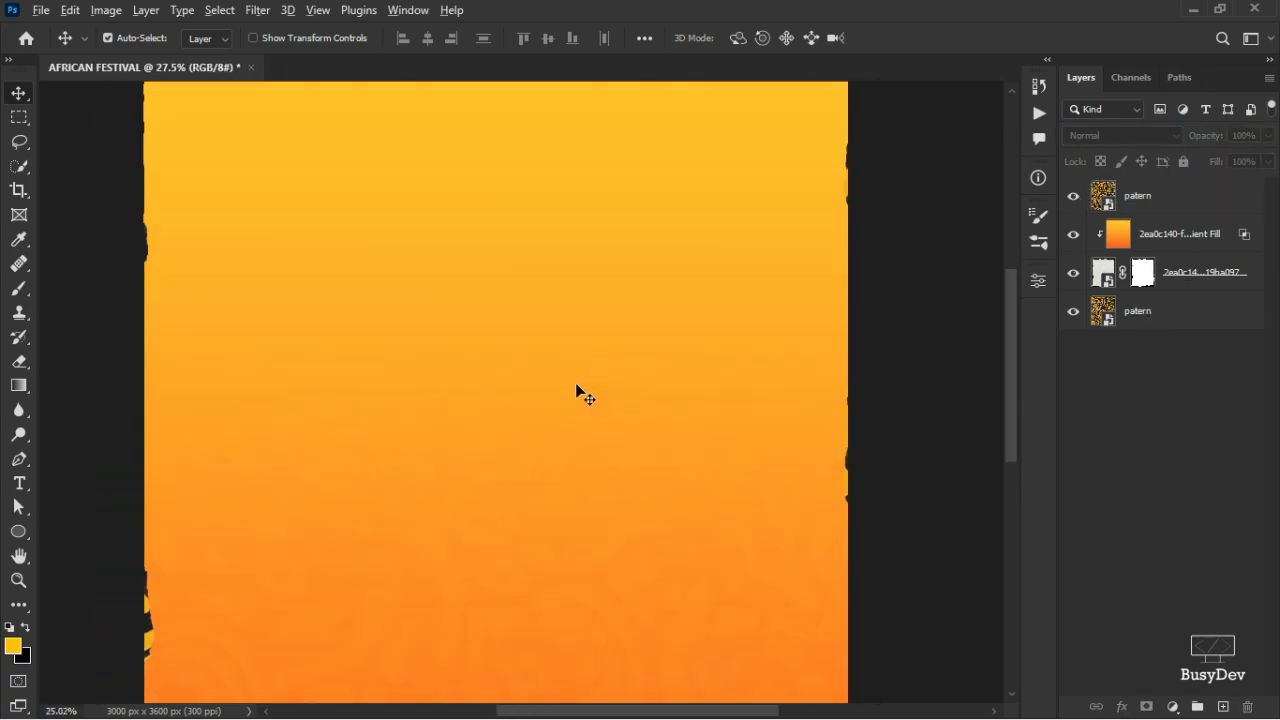
{"action": "scroll", "coordinate": [578, 385], "scroll_direction": "down", "scroll_amount": 2}
{"action": "scroll", "coordinate": [578, 385], "scroll_direction": "up", "scroll_amount": 3}
{"action": "scroll", "coordinate": [578, 385], "scroll_direction": "down", "scroll_amount": 2}
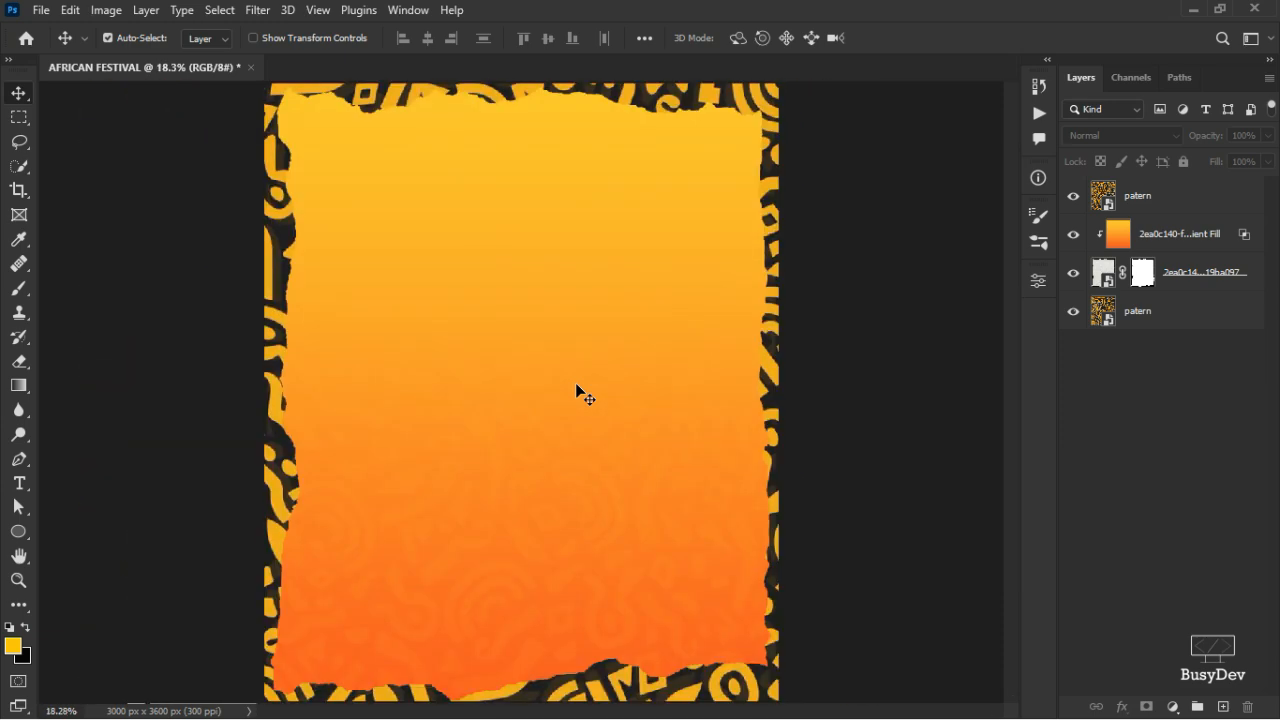
{"action": "scroll", "coordinate": [577, 388], "scroll_direction": "down", "scroll_amount": 2}
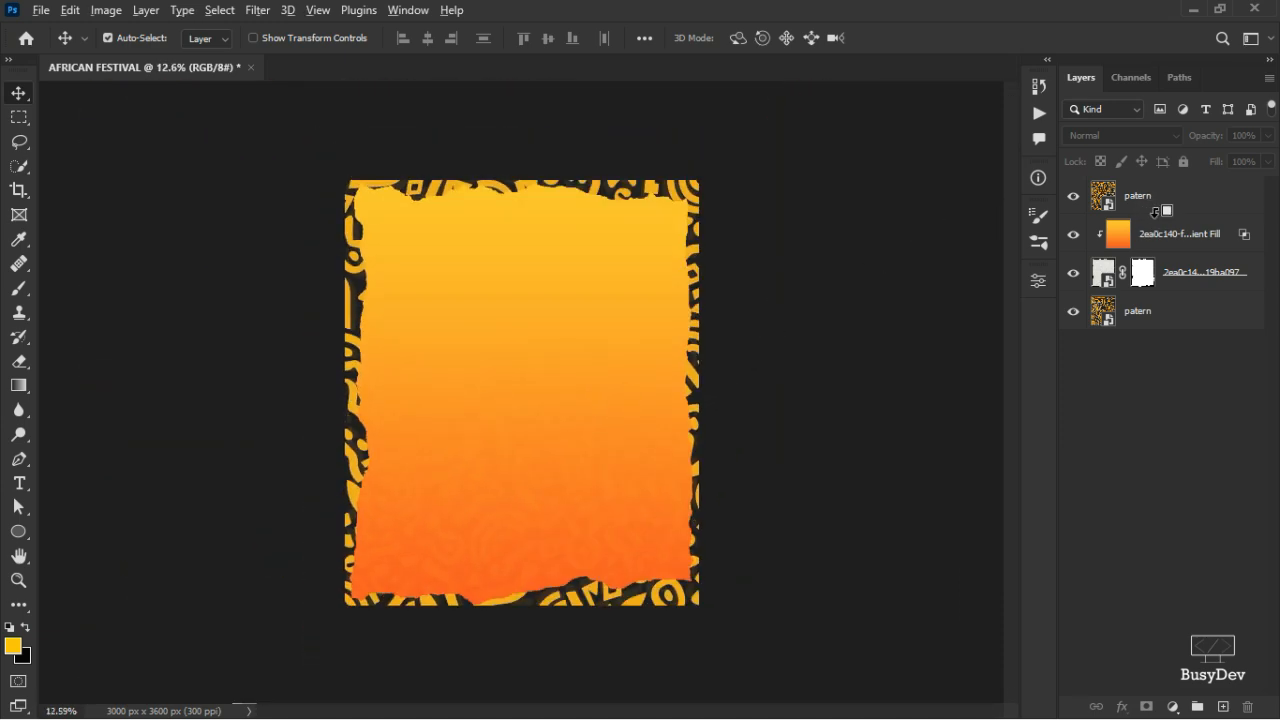
- Clip the top patern layer to the orange gradient fill layer
{"action": "left_click", "coordinate": [1157, 211], "text": "alt"}
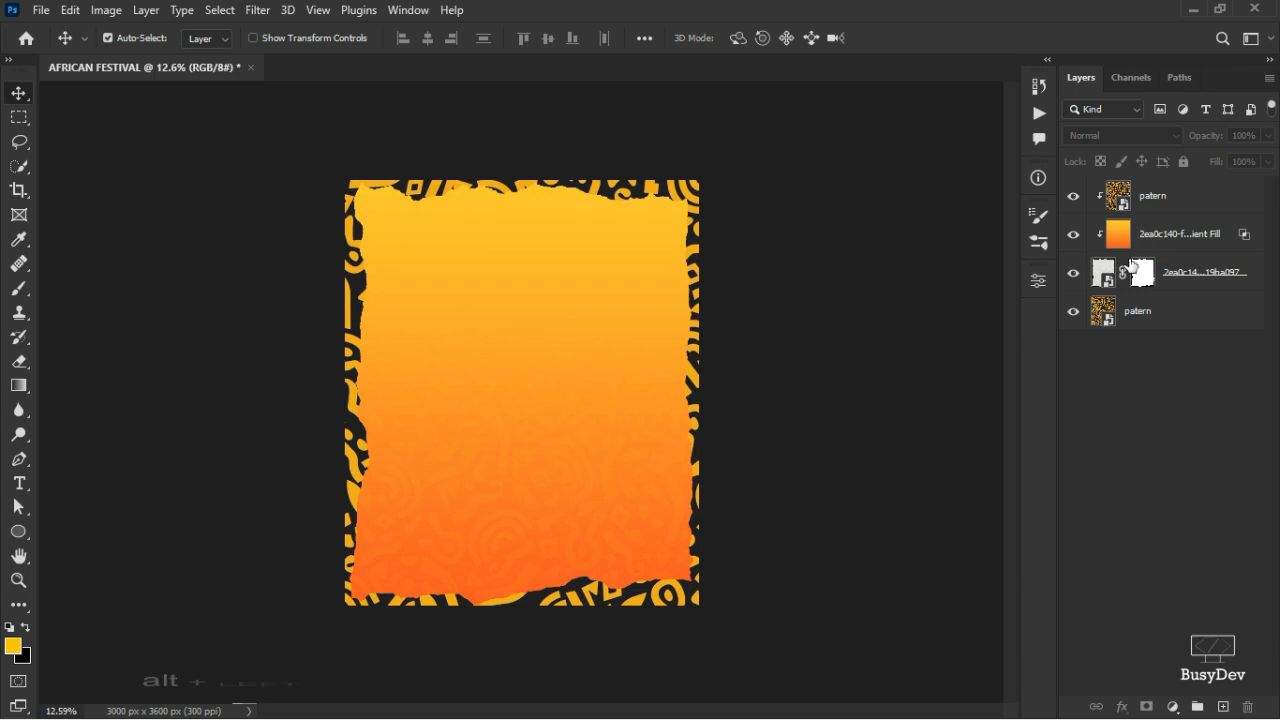
{"action": "left_click", "coordinate": [1176, 194]}
{"action": "right_click", "coordinate": [1176, 194]}
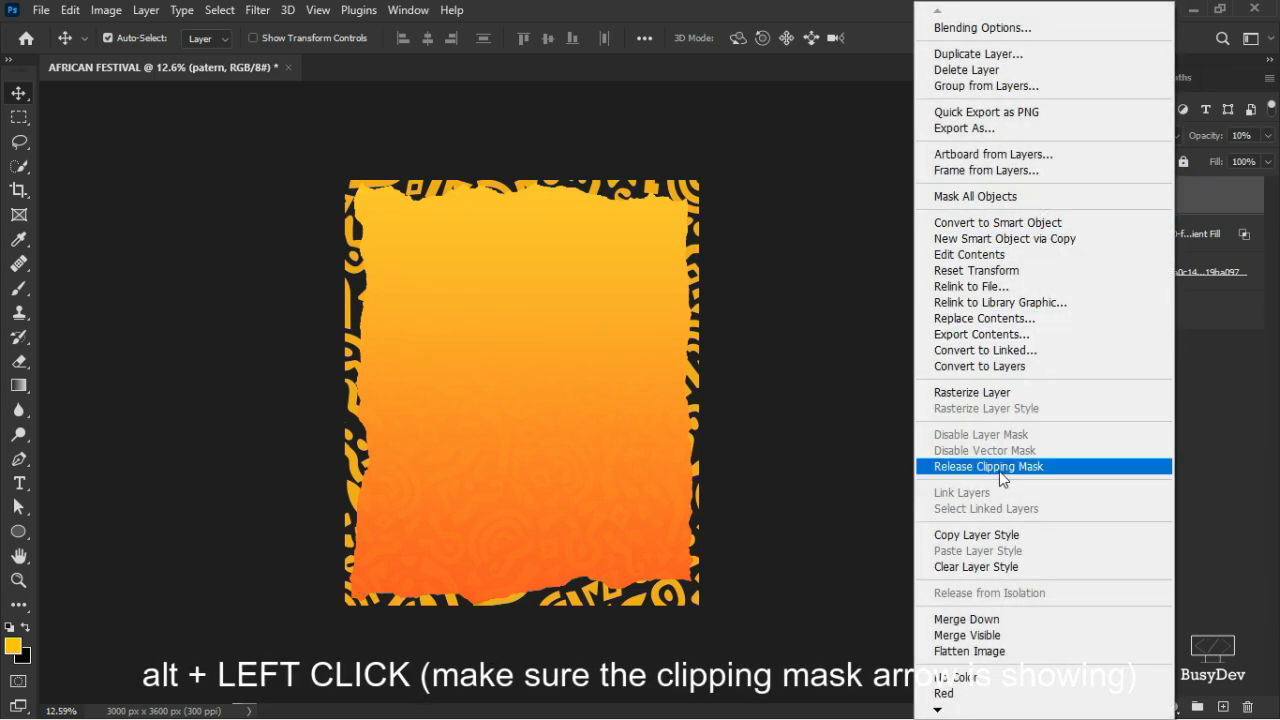
{"action": "left_click", "coordinate": [1227, 191]}
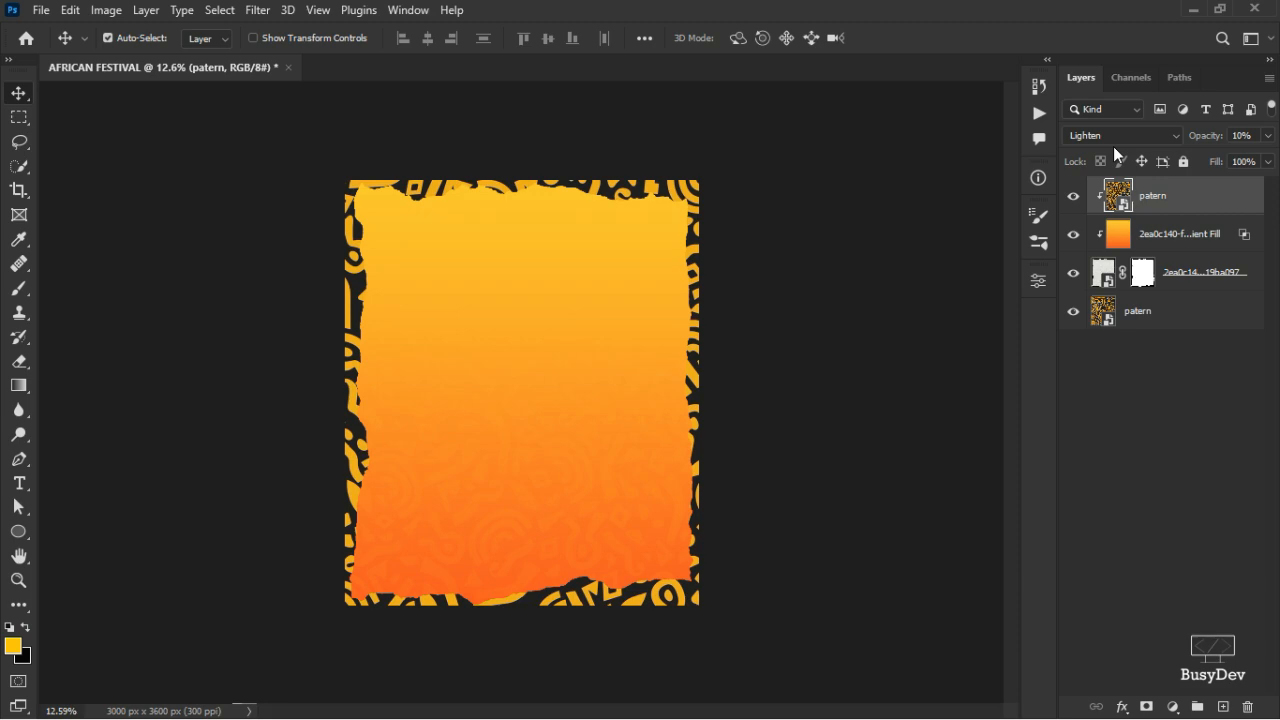
- Drag the drums photo from the asset folder into the flyer
{"action": "key", "text": "alt+Tab"}
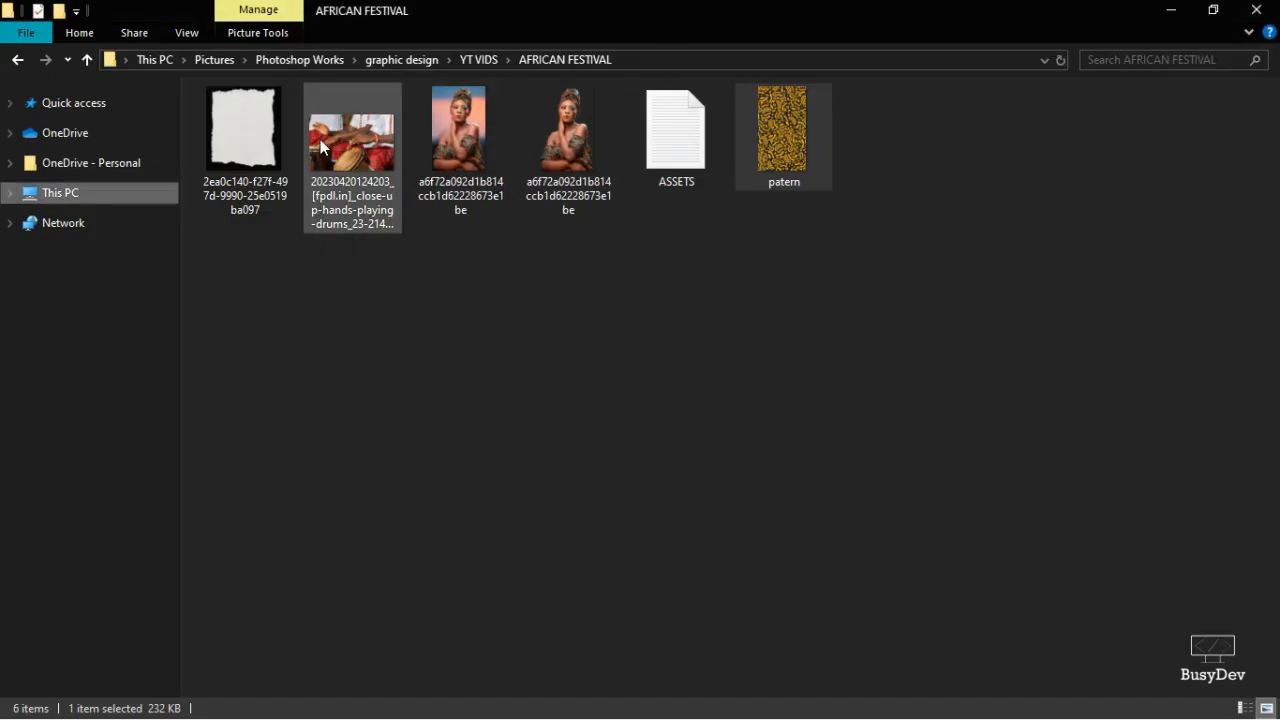
{"action": "left_click_drag", "start_coordinate": [245, 130], "coordinate": [576, 312]}
{"action": "key", "text": "alt+Tab"}
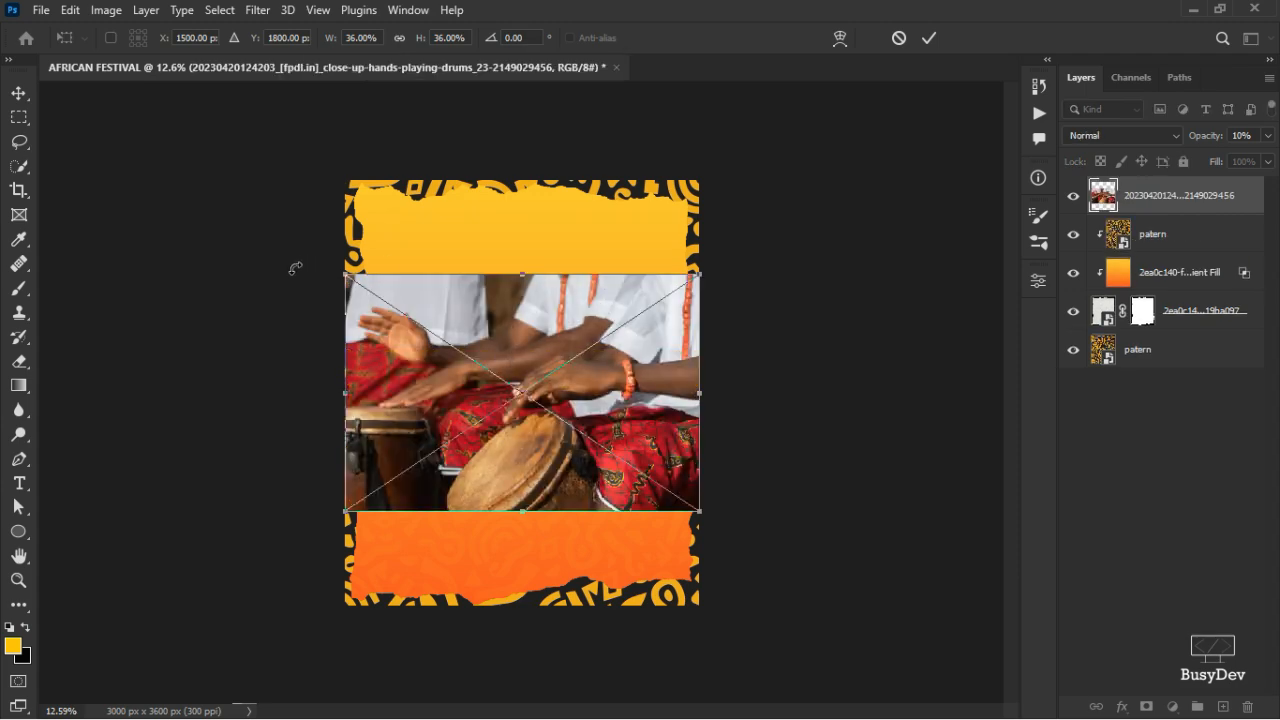
- Scale the drums photo to about 20.40% at the panel's top-right and clip it with Ctrl+Alt+G
{"action": "left_click_drag", "start_coordinate": [342, 277], "coordinate": [420, 348]}
{"action": "left_click_drag", "start_coordinate": [528, 394], "coordinate": [605, 248]}
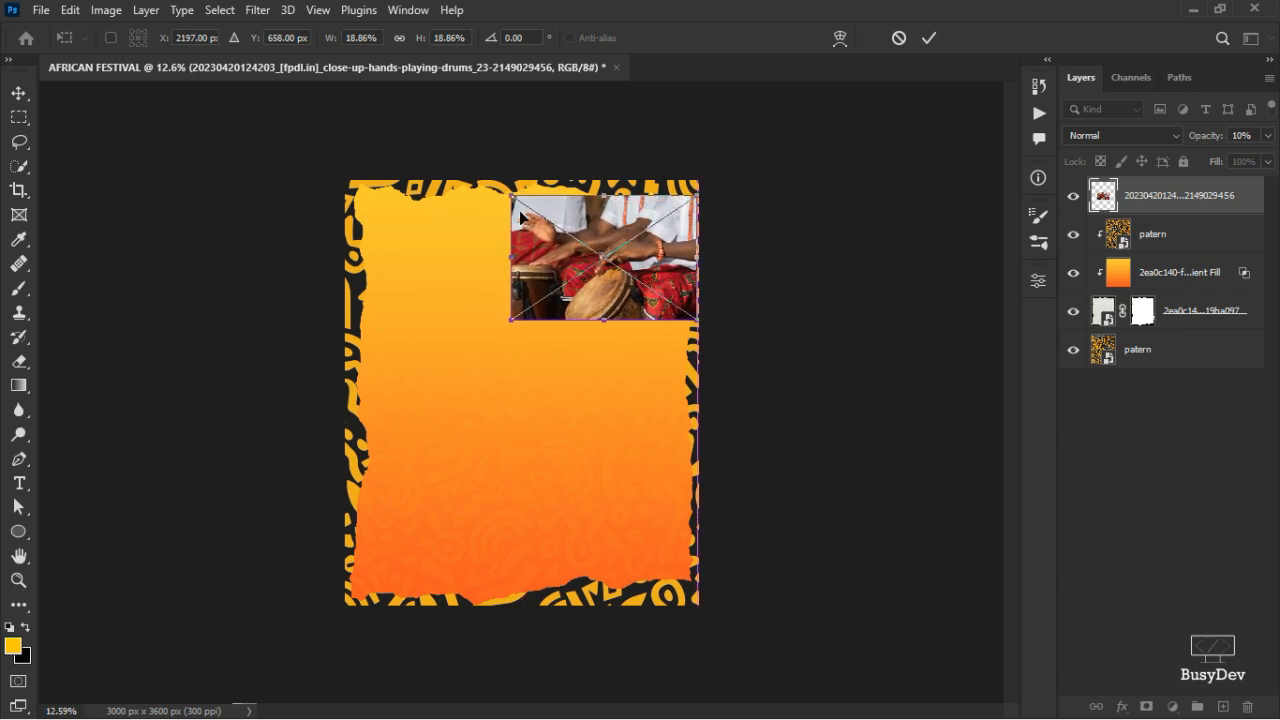
{"action": "left_click_drag", "start_coordinate": [512, 193], "coordinate": [494, 180]}
{"action": "left_click_drag", "start_coordinate": [619, 223], "coordinate": [606, 229]}
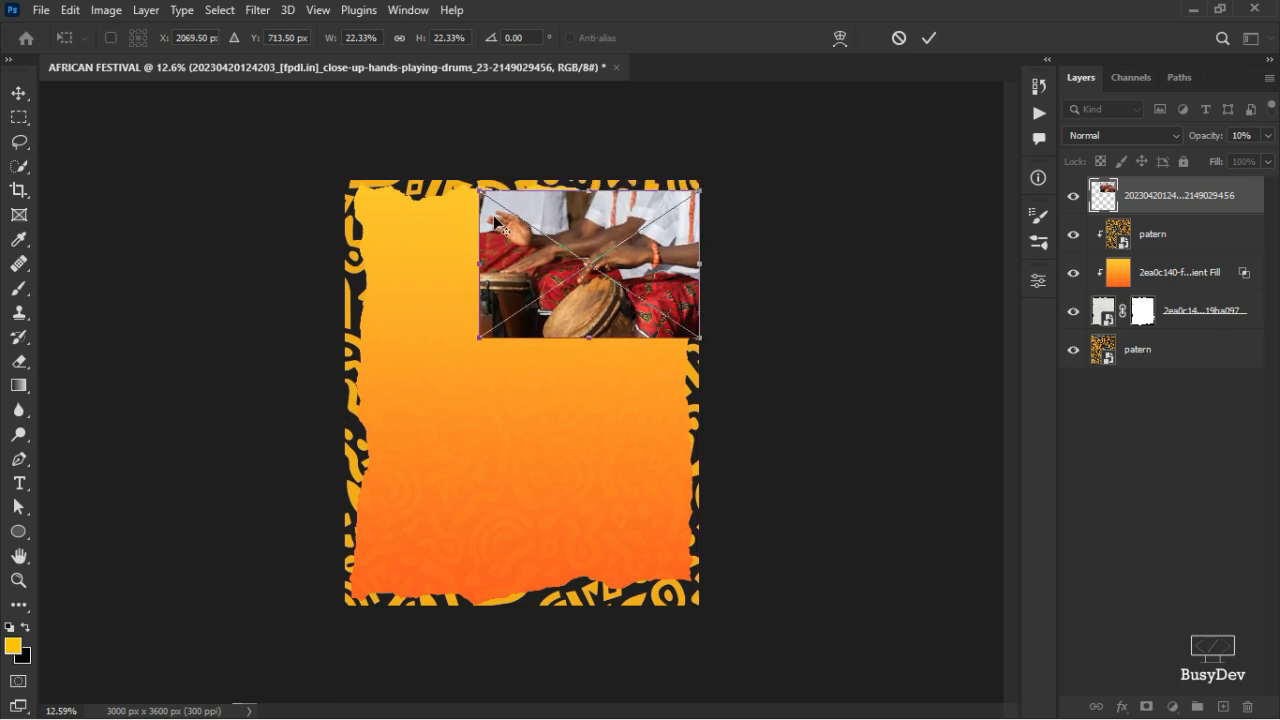
{"action": "left_click_drag", "start_coordinate": [477, 191], "coordinate": [488, 197]}
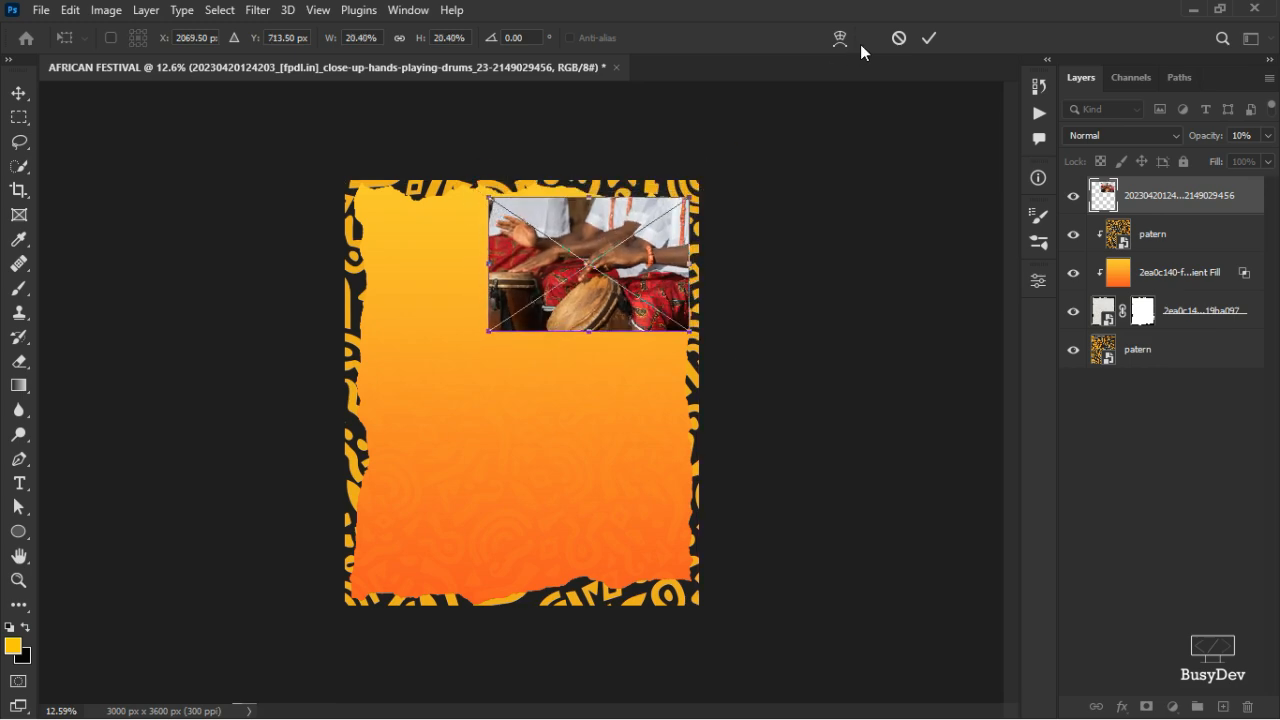
{"action": "left_click", "coordinate": [937, 38]}
{"action": "key", "text": "ctrl+alt+g"}
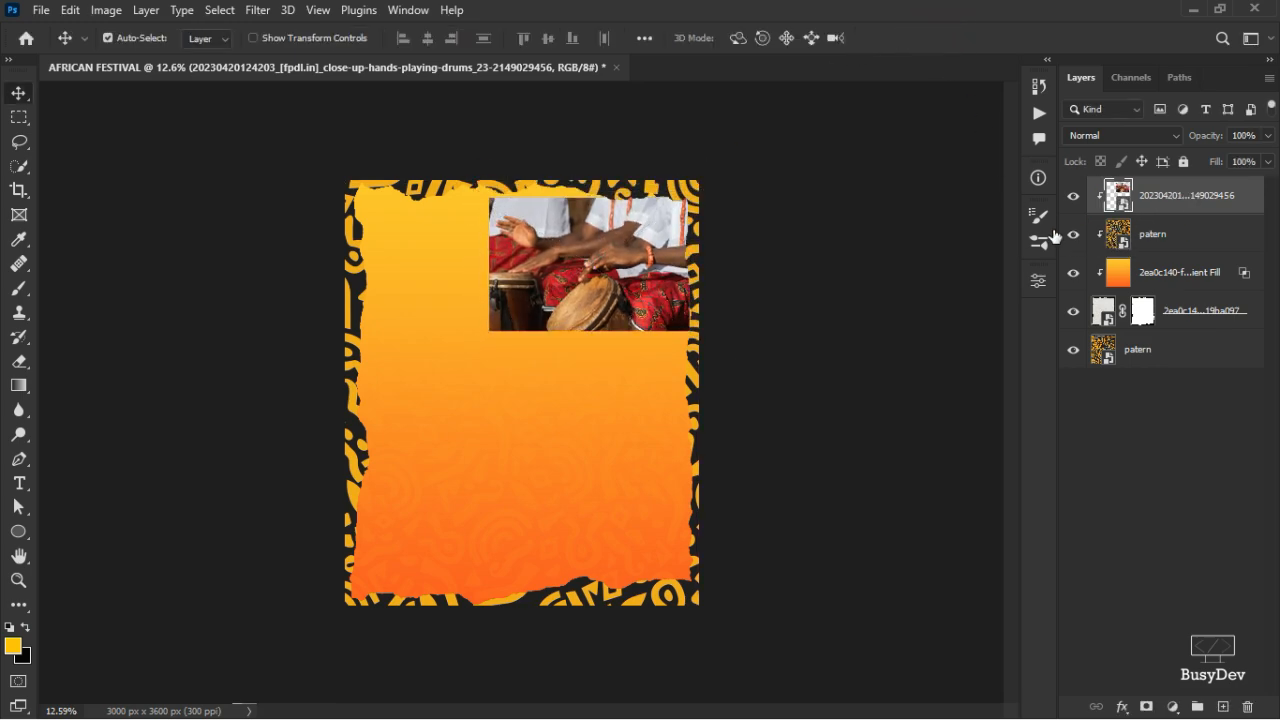
{"action": "key", "text": "ctrl+plus"}
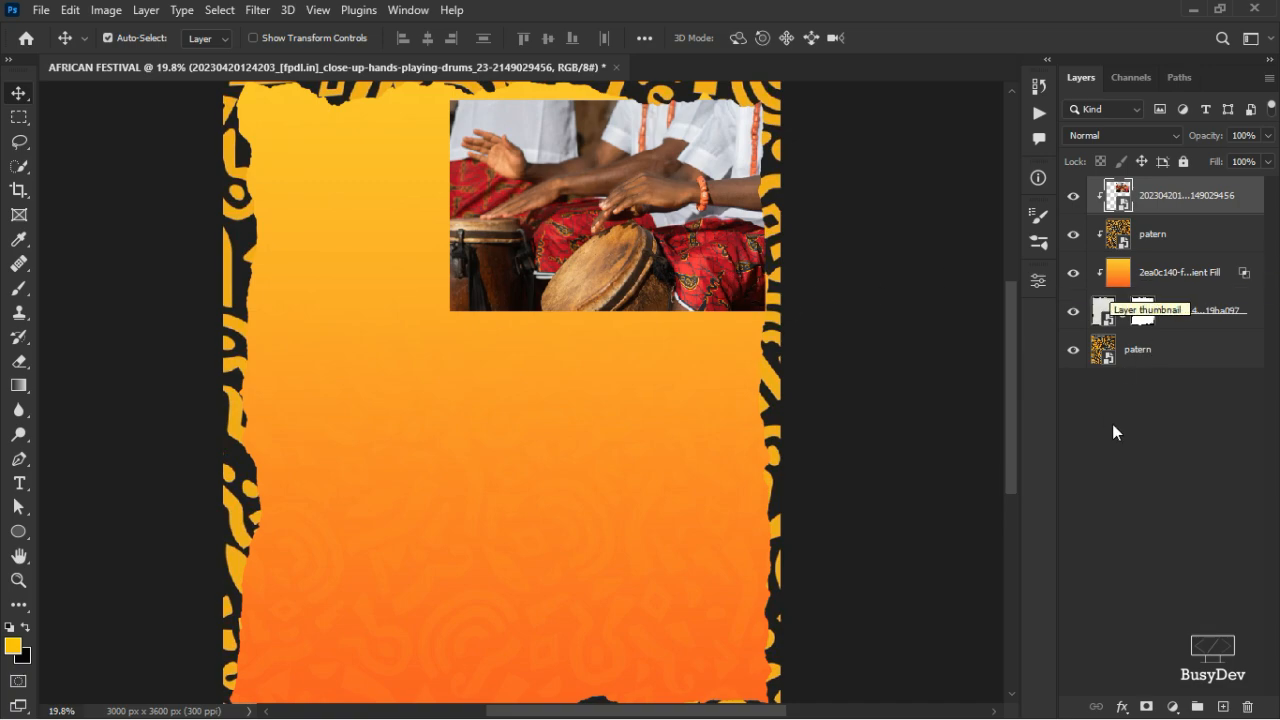
- Blend the drums photo in Multiply mode at about 17% opacity
{"action": "left_click", "coordinate": [1118, 140]}
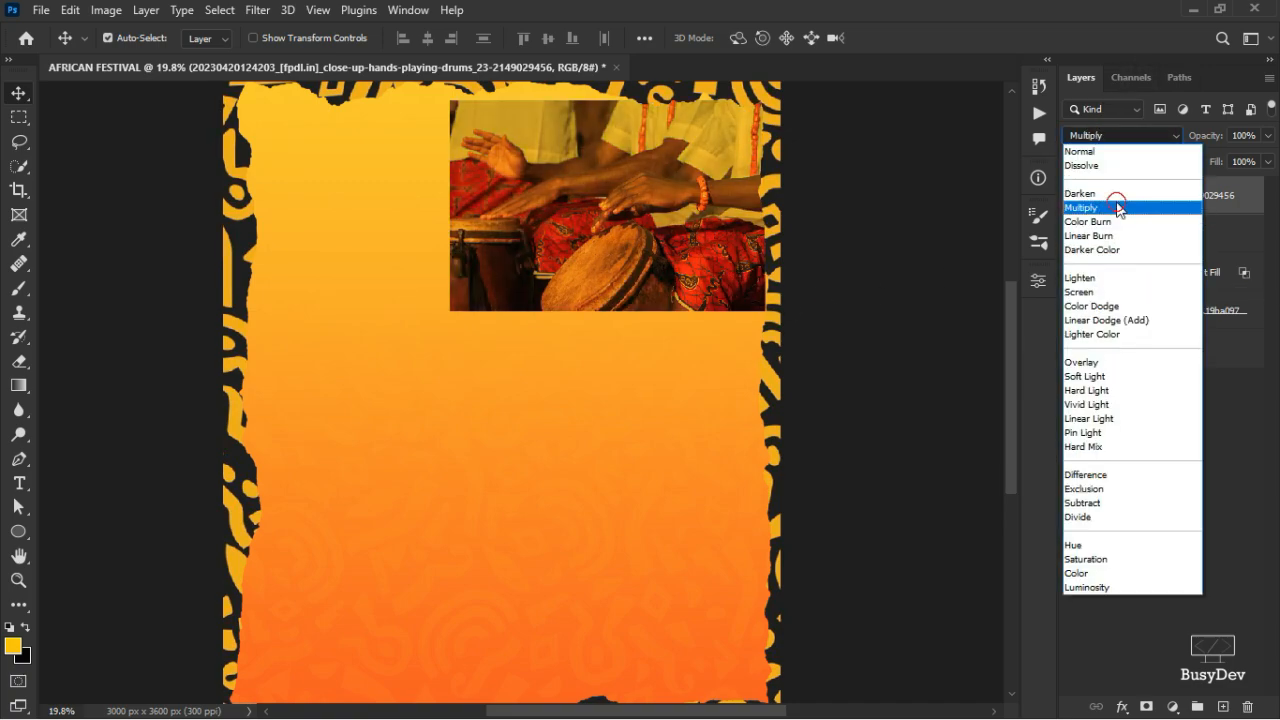
{"action": "left_click", "coordinate": [1118, 206]}
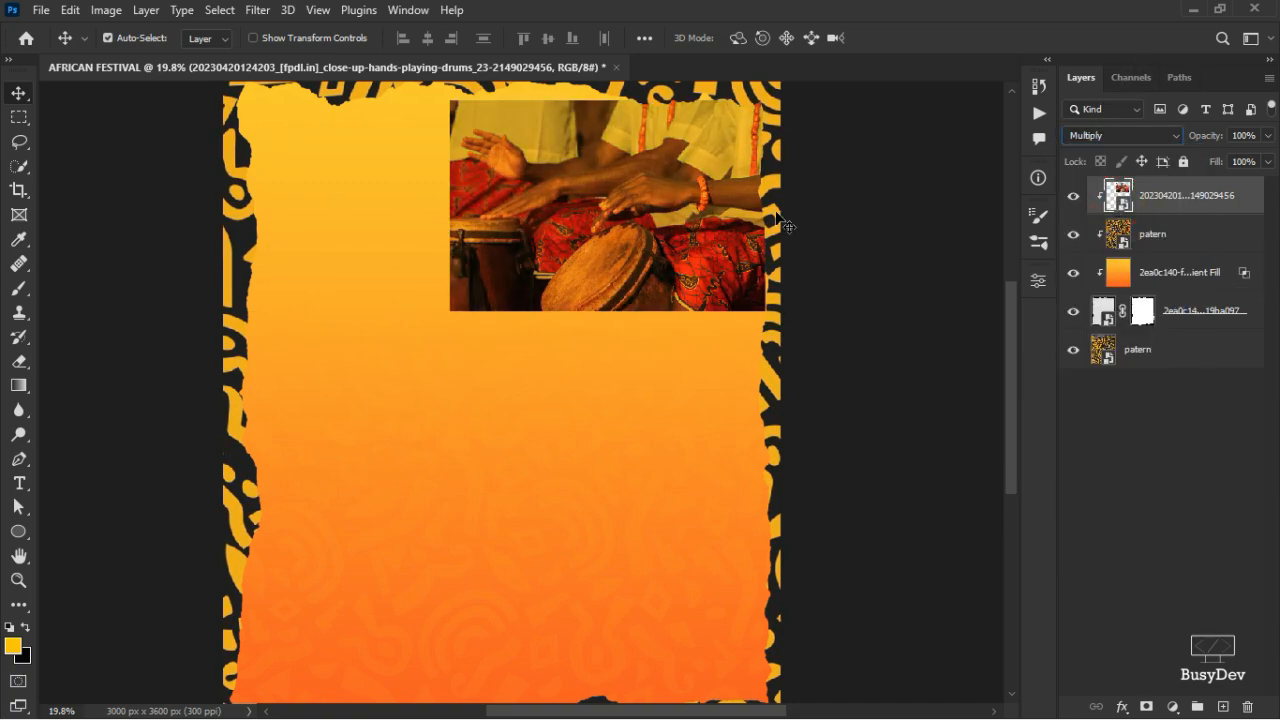
{"action": "left_click", "coordinate": [1268, 135]}
{"action": "left_click_drag", "start_coordinate": [1205, 159], "coordinate": [1199, 155]}
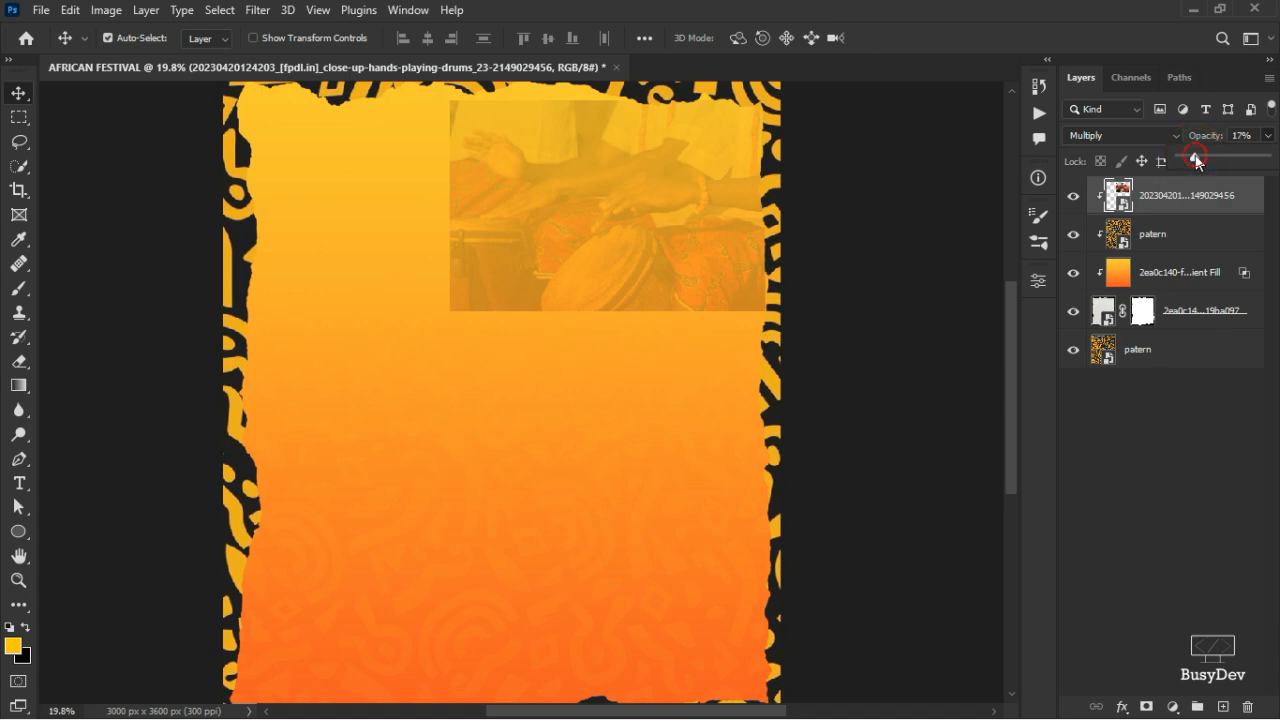
{"action": "left_click", "coordinate": [1159, 469]}
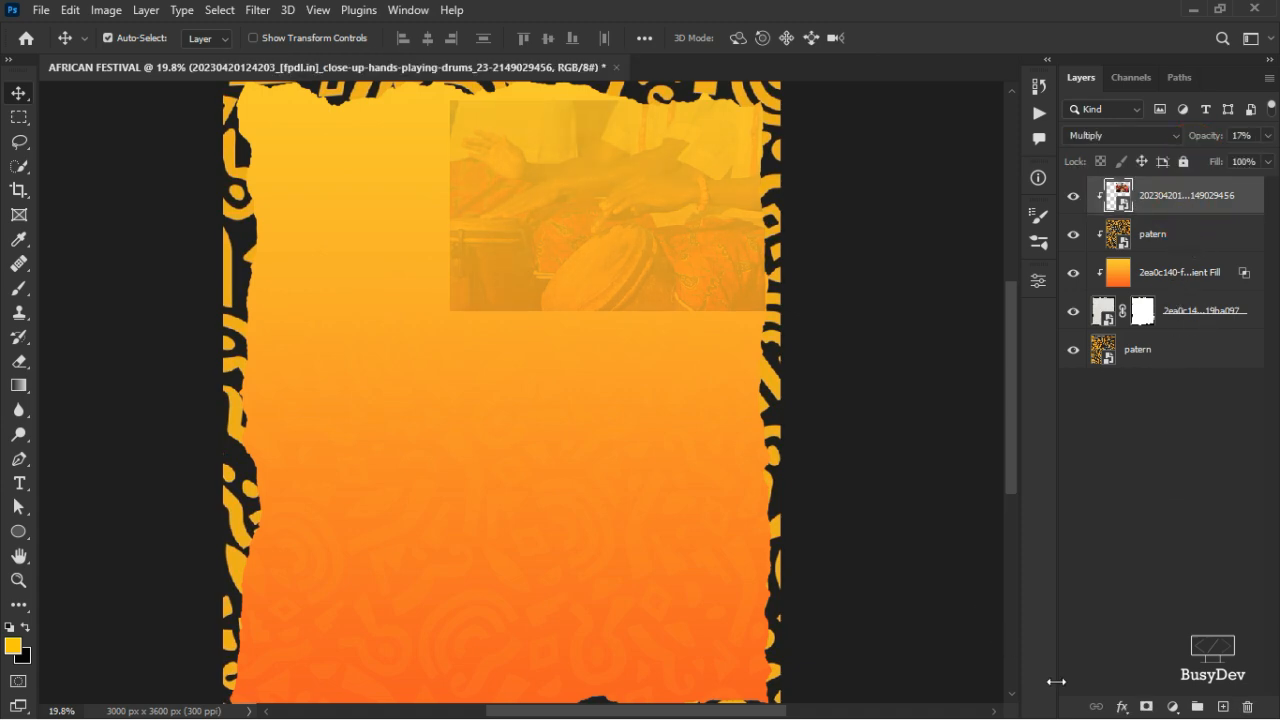
- Mask the drums photo and fade its left and lower edges with a ~1090 px brush
{"action": "left_click", "coordinate": [1146, 707]}
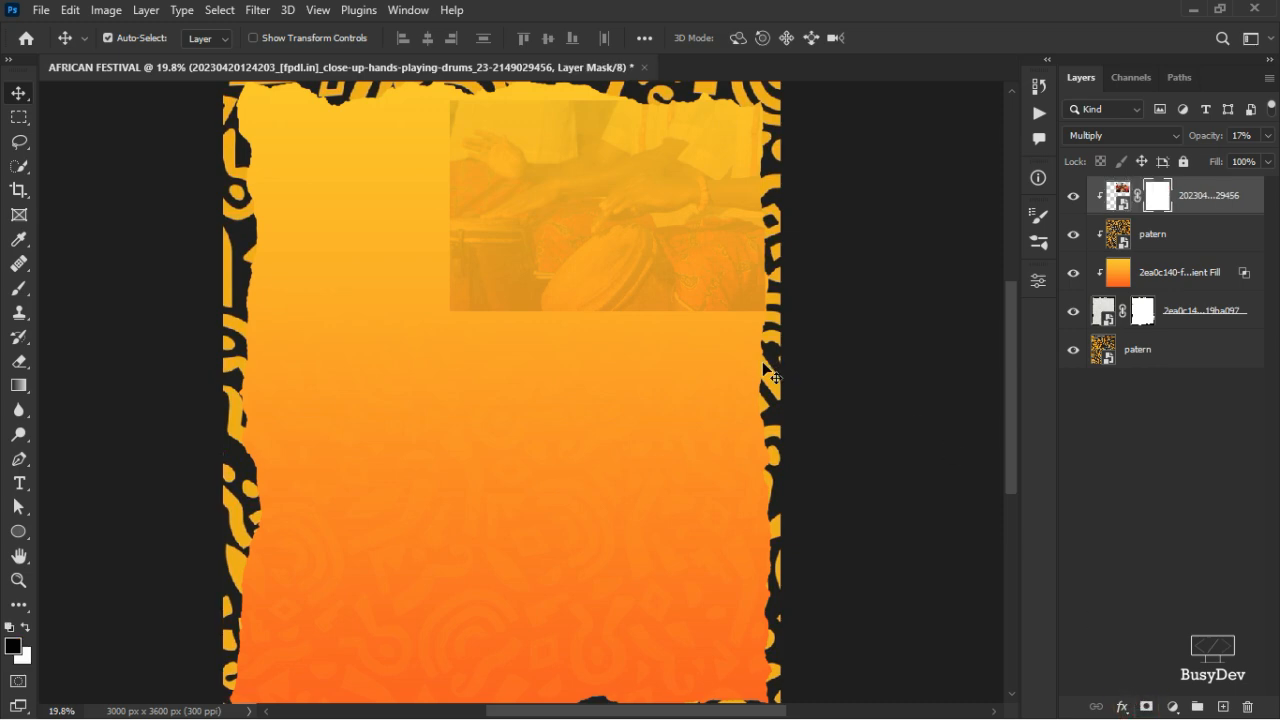
{"action": "key", "text": "b"}
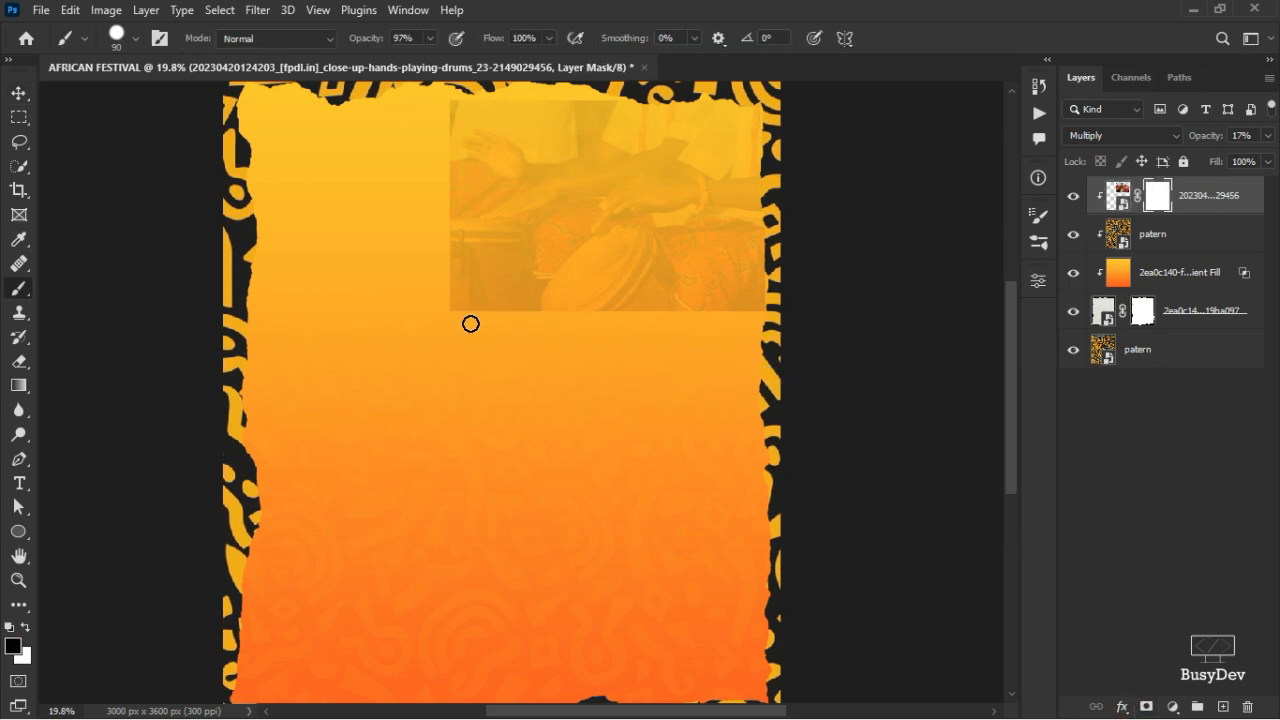
{"action": "left_click_drag", "start_coordinate": [366, 311], "coordinate": [462, 292]}
{"action": "right_click", "coordinate": [440, 292]}
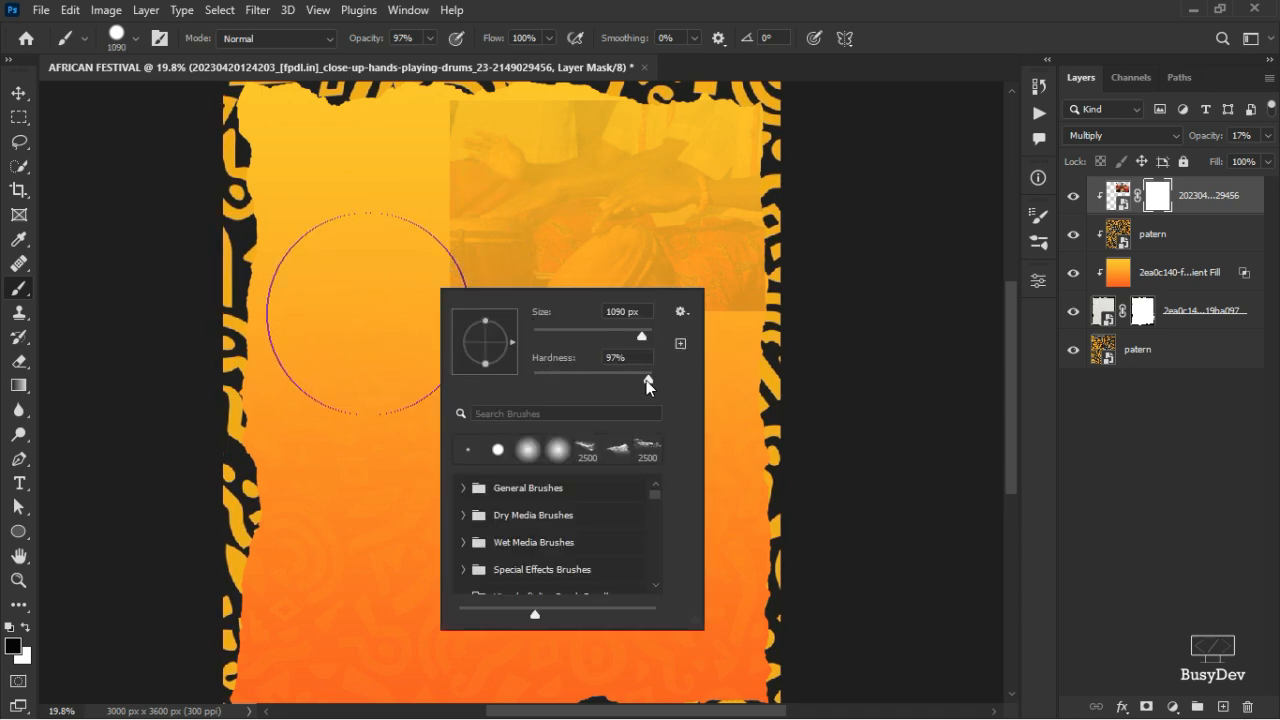
{"action": "left_click", "coordinate": [647, 380]}
{"action": "left_click", "coordinate": [123, 360]}
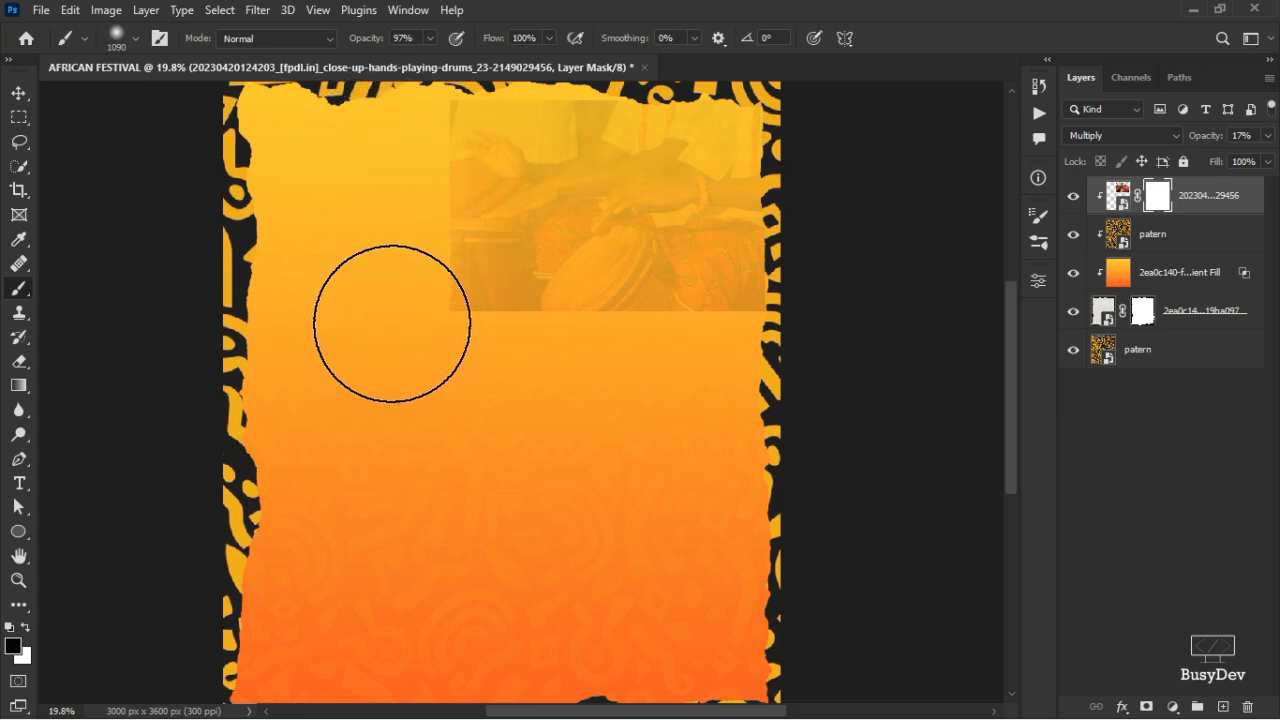
{"action": "mouse_move", "coordinate": [392, 323]}
{"action": "left_mouse_down"}
{"action": "mouse_move", "coordinate": [400, 149]}
{"action": "mouse_move", "coordinate": [383, 297]}
{"action": "left_mouse_up"}
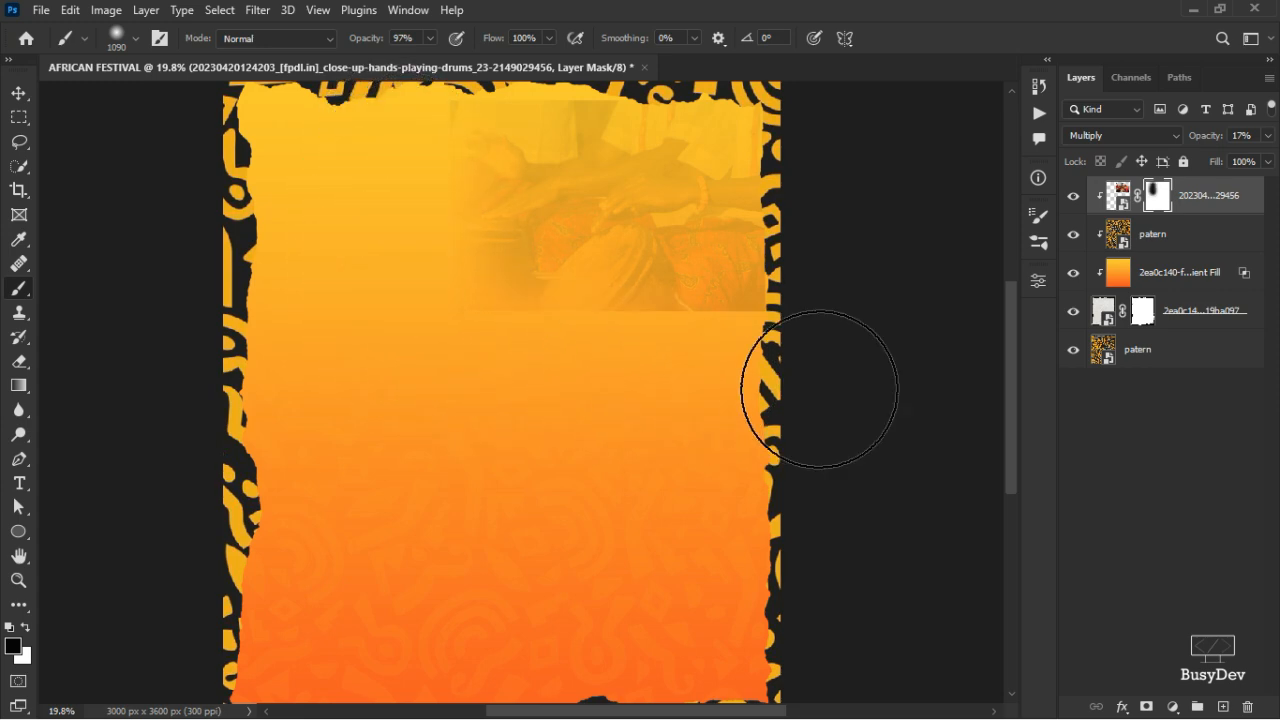
{"action": "mouse_move", "coordinate": [829, 357]}
{"action": "left_mouse_down"}
{"action": "mouse_move", "coordinate": [548, 369]}
{"action": "mouse_move", "coordinate": [592, 357]}
{"action": "mouse_move", "coordinate": [389, 299]}
{"action": "left_mouse_up"}
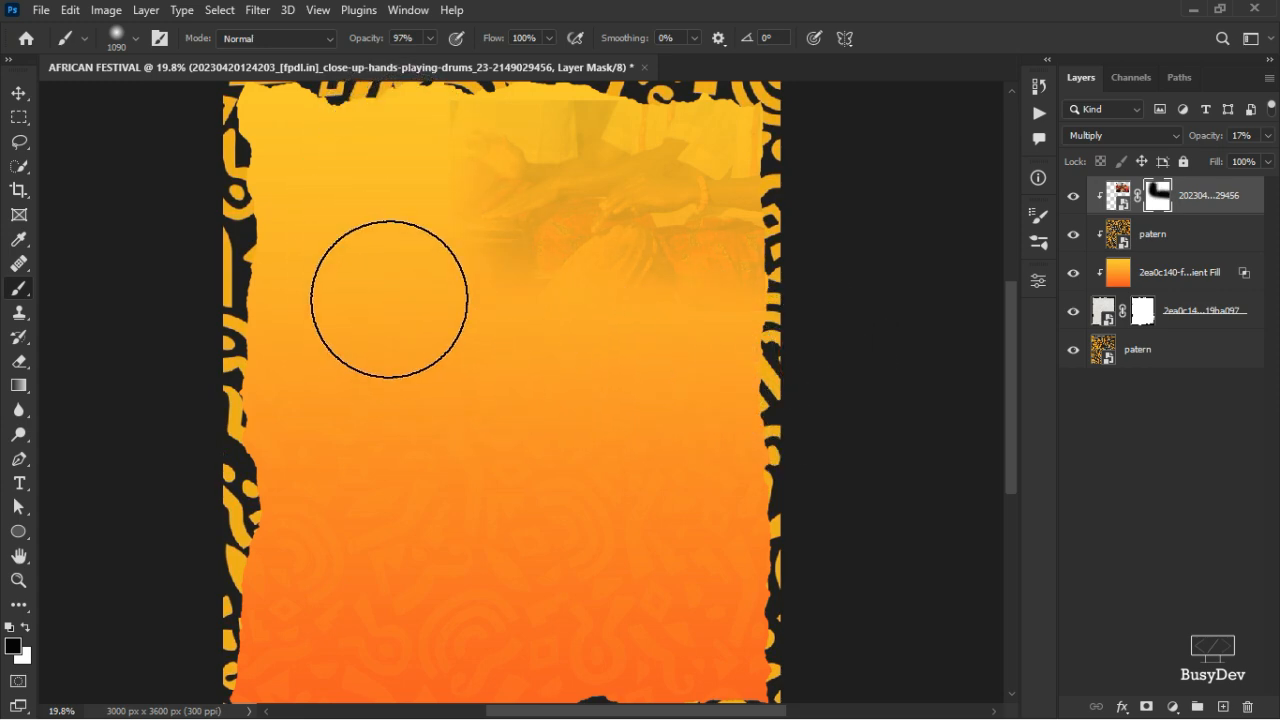
{"action": "key", "text": "ctrl+z"}
{"action": "key", "text": "ctrl+z"}
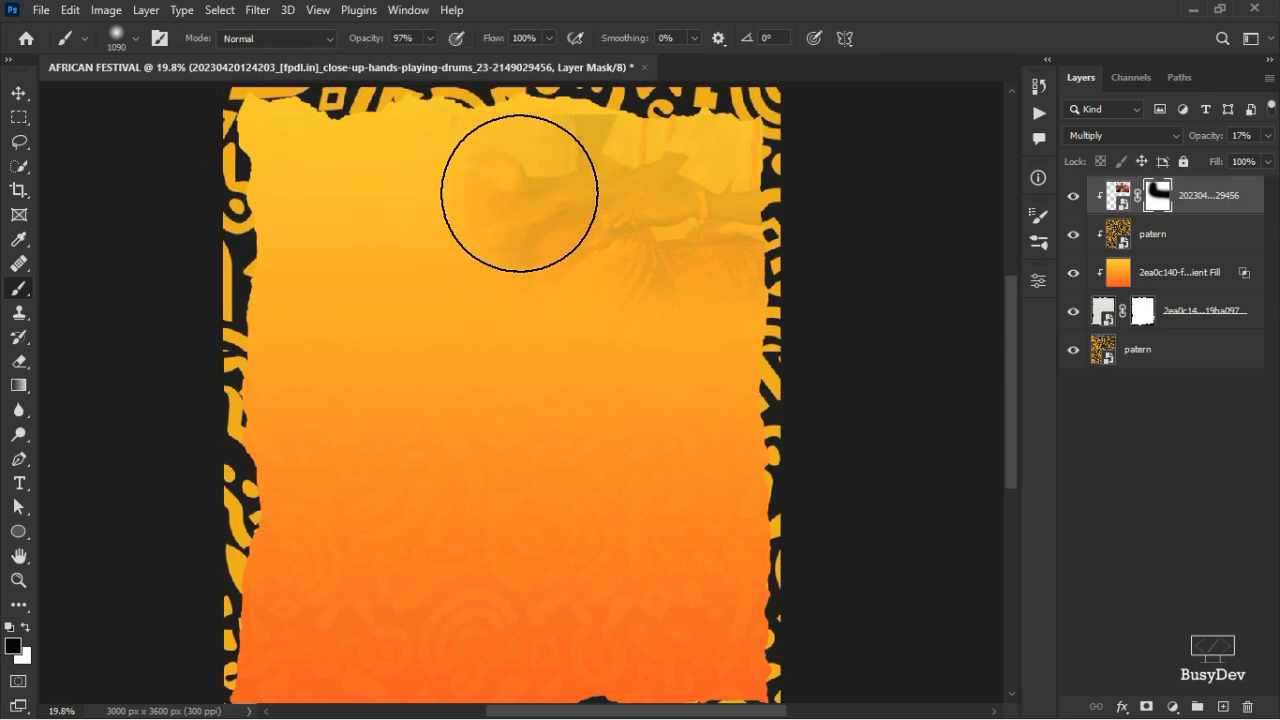
{"action": "scroll", "coordinate": [519, 193], "scroll_direction": "up", "scroll_amount": 3}
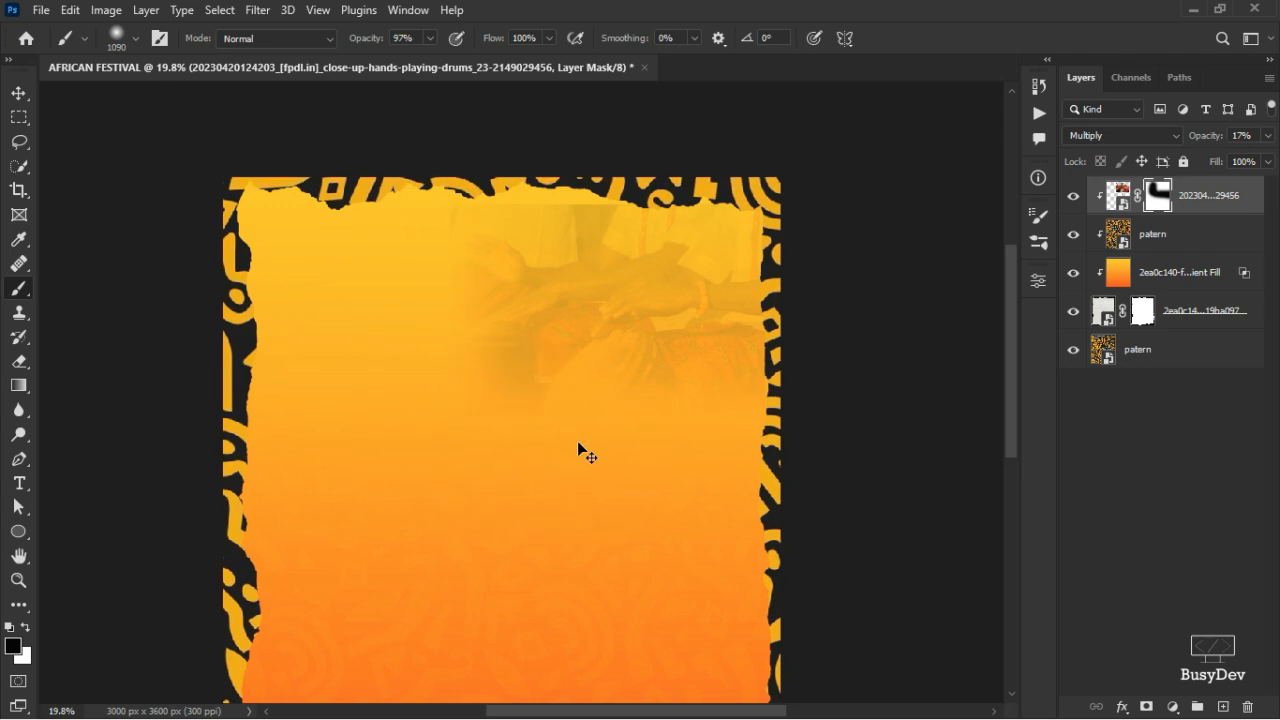
{"action": "mouse_move", "coordinate": [578, 443]}
{"action": "left_mouse_down"}
{"action": "mouse_move", "coordinate": [727, 475]}
{"action": "mouse_move", "coordinate": [657, 483]}
{"action": "mouse_move", "coordinate": [696, 465]}
{"action": "mouse_move", "coordinate": [533, 474]}
{"action": "mouse_move", "coordinate": [377, 460]}
{"action": "mouse_move", "coordinate": [407, 352]}
{"action": "mouse_move", "coordinate": [389, 266]}
{"action": "left_mouse_up"}
- Set the drums photo to 20% opacity and nudge it upward
{"action": "left_click", "coordinate": [1268, 136]}
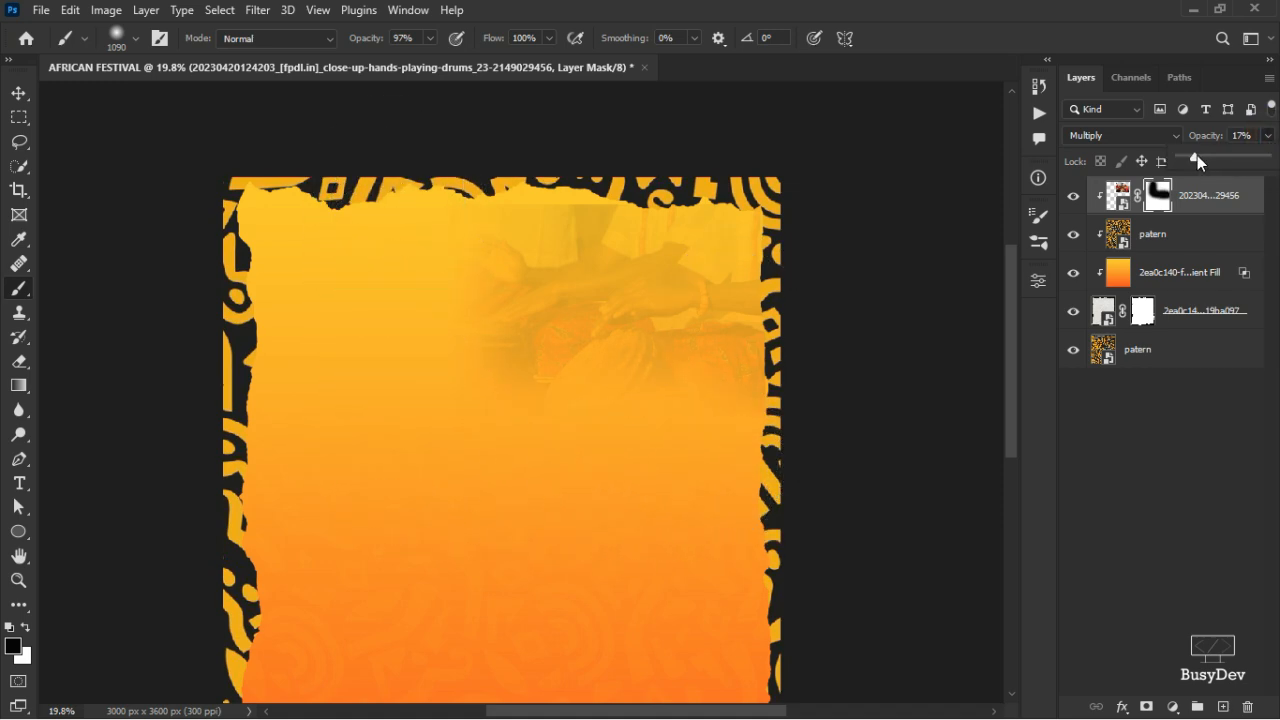
{"action": "left_click", "coordinate": [662, 357]}
{"action": "key", "text": "v"}
{"action": "left_click", "coordinate": [1243, 195]}
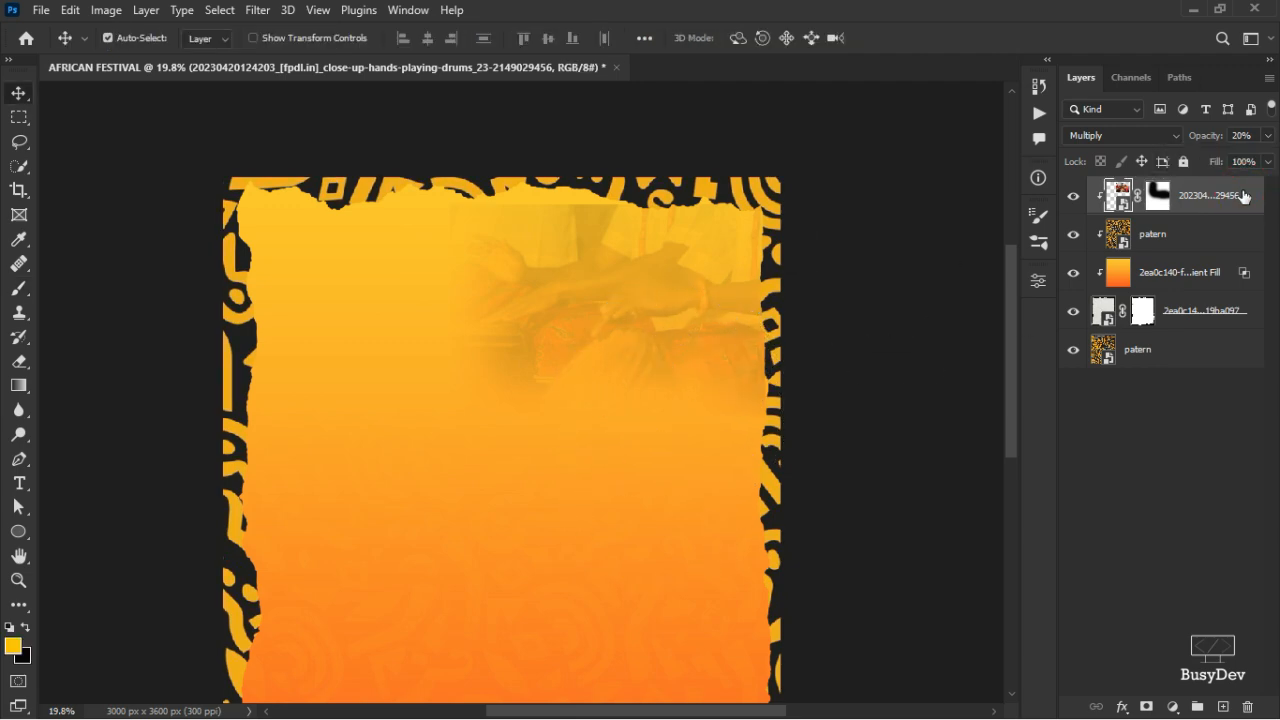
{"action": "key", "text": "shift+Up"}
{"action": "key", "text": "shift+Up"}
{"action": "key", "text": "shift+Up"}
{"action": "key", "text": "shift+Up"}
{"action": "key", "text": "shift+Up"}
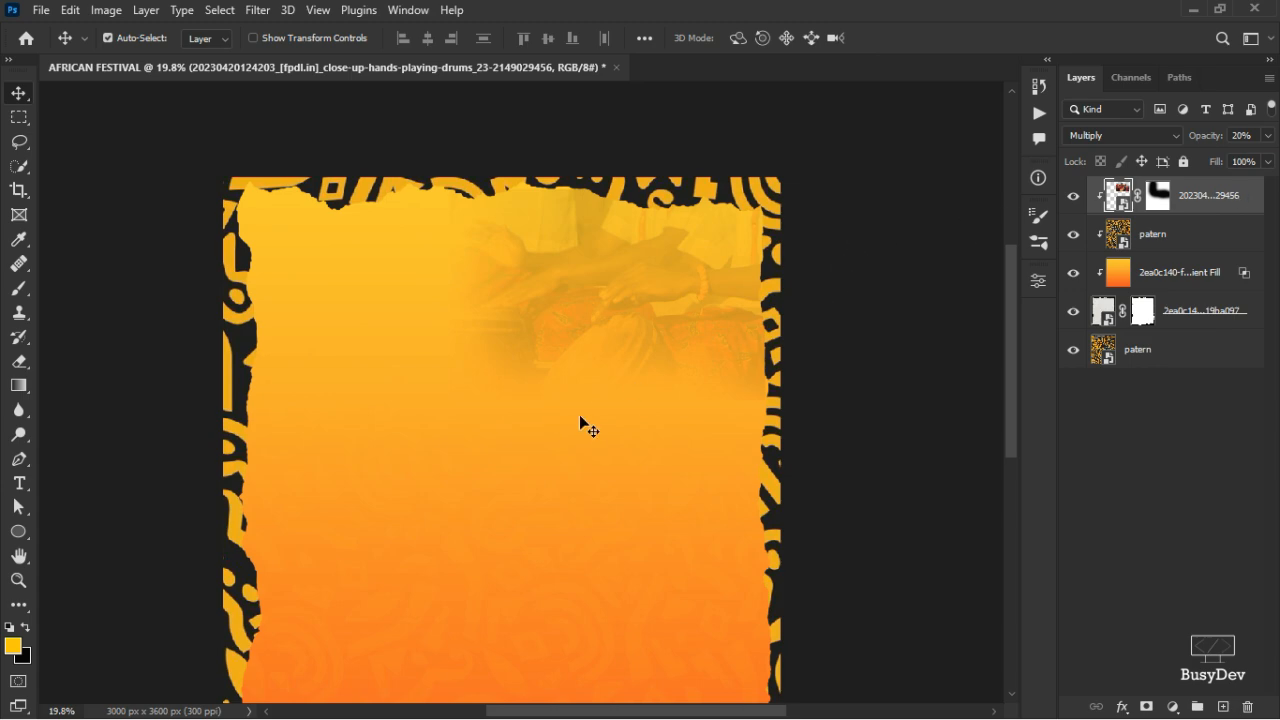
{"action": "scroll", "coordinate": [613, 430], "scroll_direction": "down", "scroll_amount": 2}
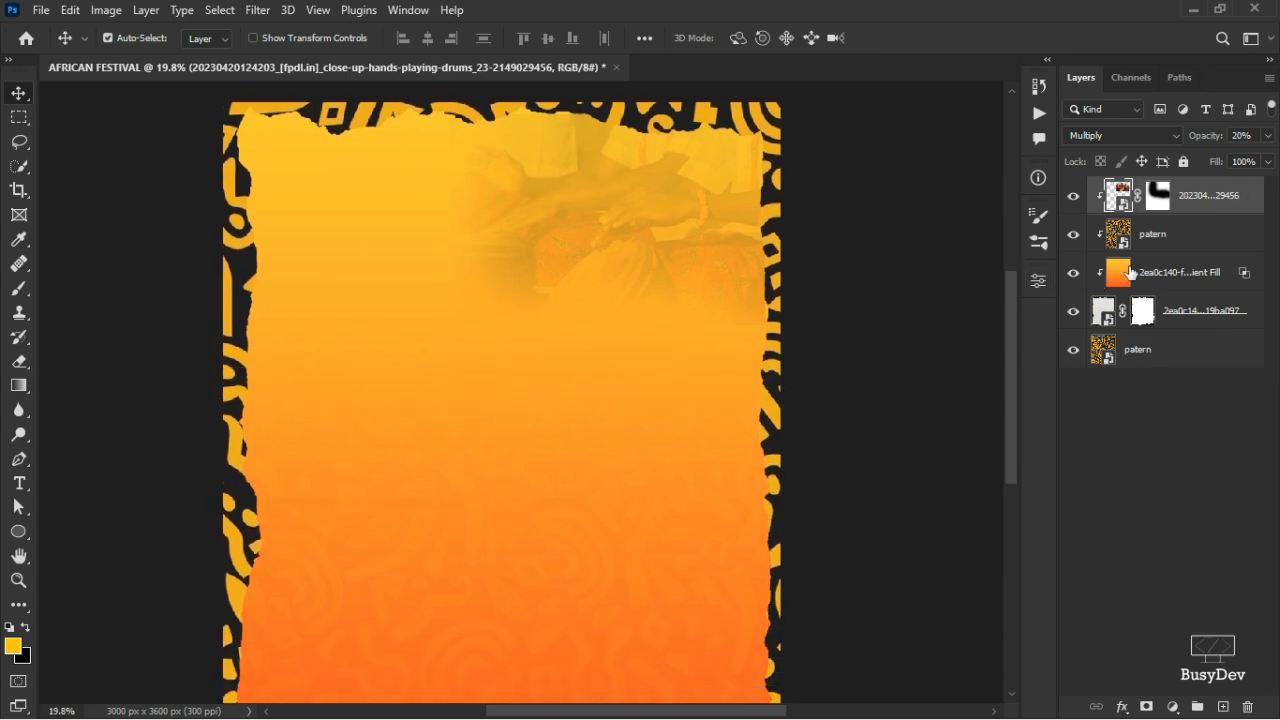
{"action": "left_click", "coordinate": [1158, 197]}
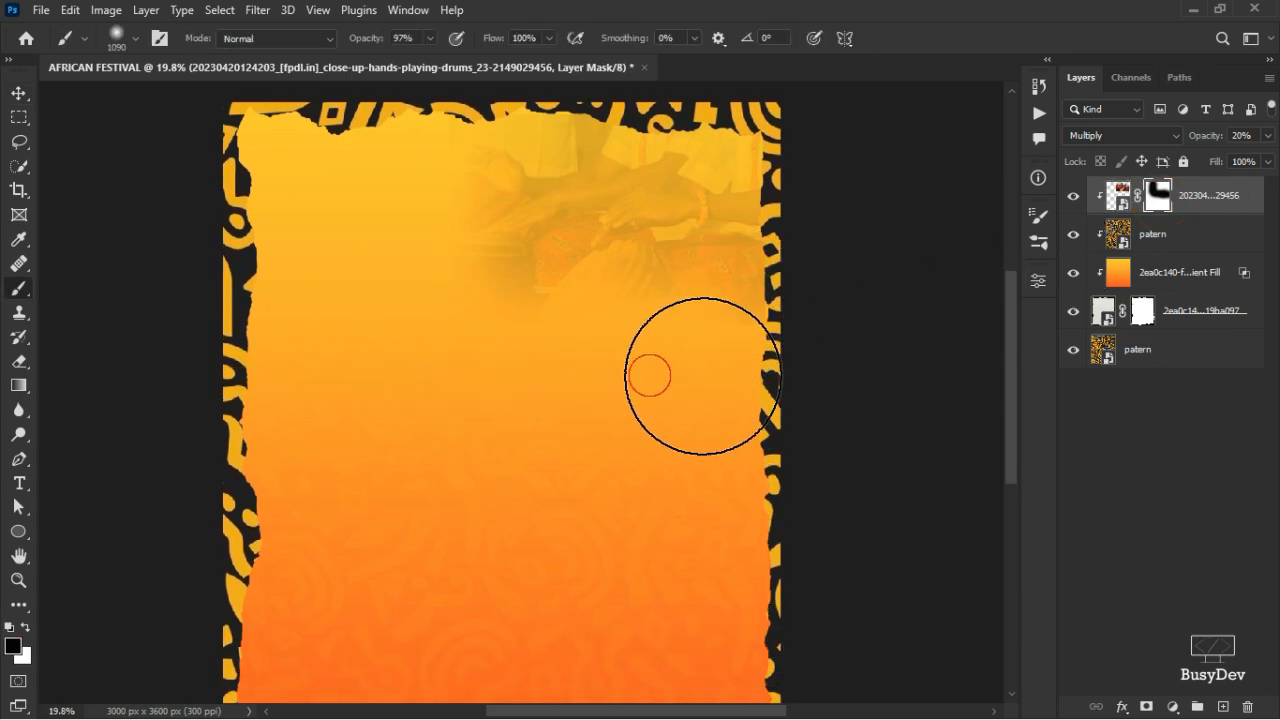
{"action": "key", "text": "v"}
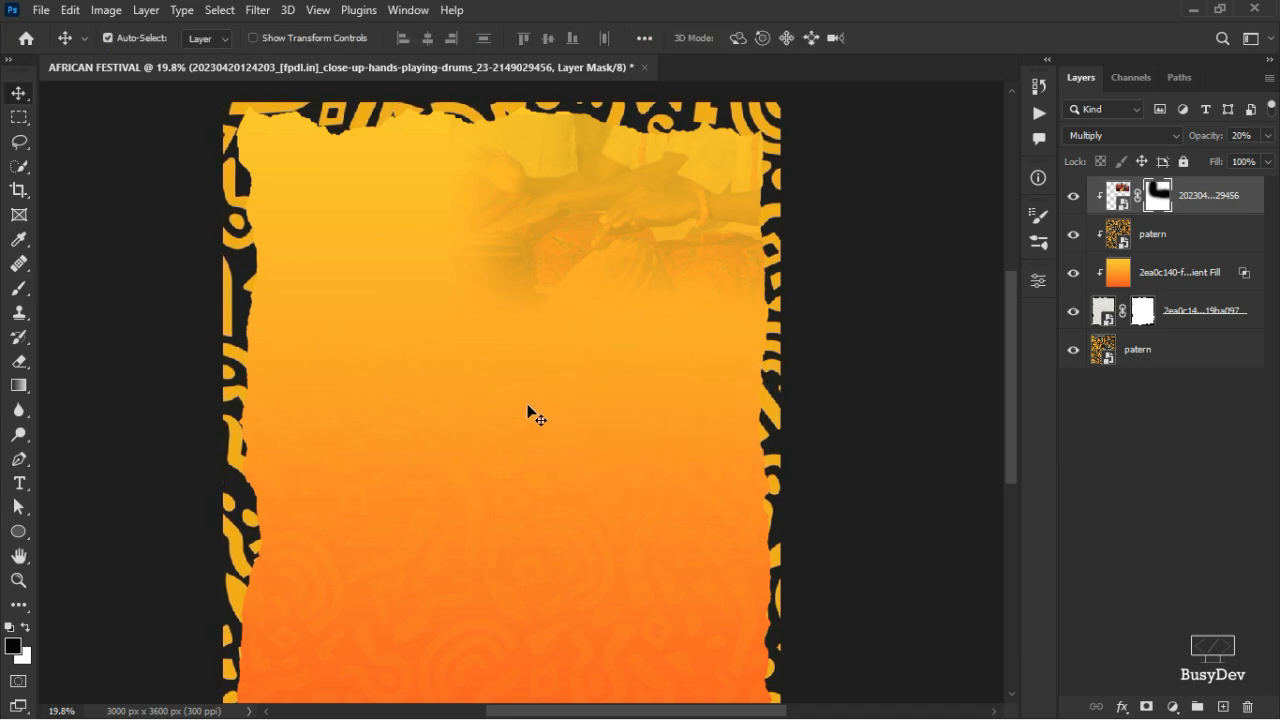
{"action": "scroll", "coordinate": [531, 414], "scroll_direction": "down", "scroll_amount": 2}
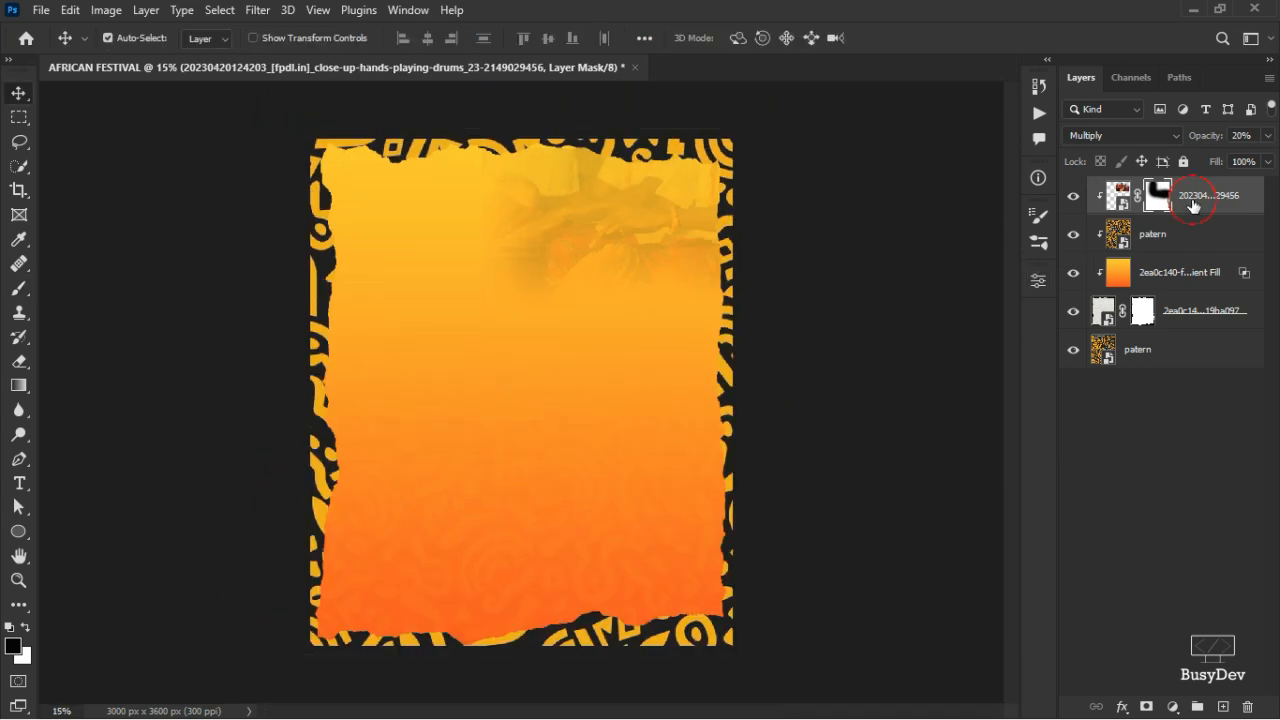
{"action": "left_click", "coordinate": [1186, 230]}
- Pick the second model photo file, then group the five background layers as BG
{"action": "key", "text": "alt+Tab"}
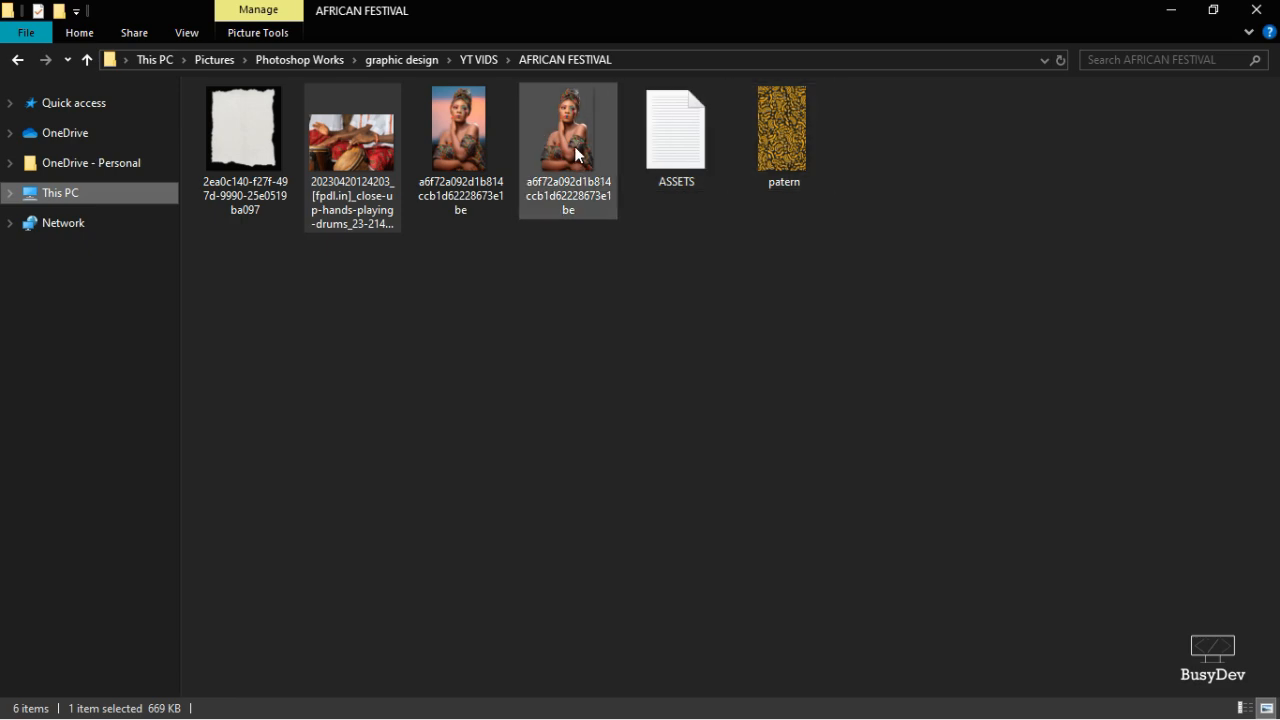
{"action": "left_click_drag", "start_coordinate": [573, 140], "coordinate": [590, 235]}
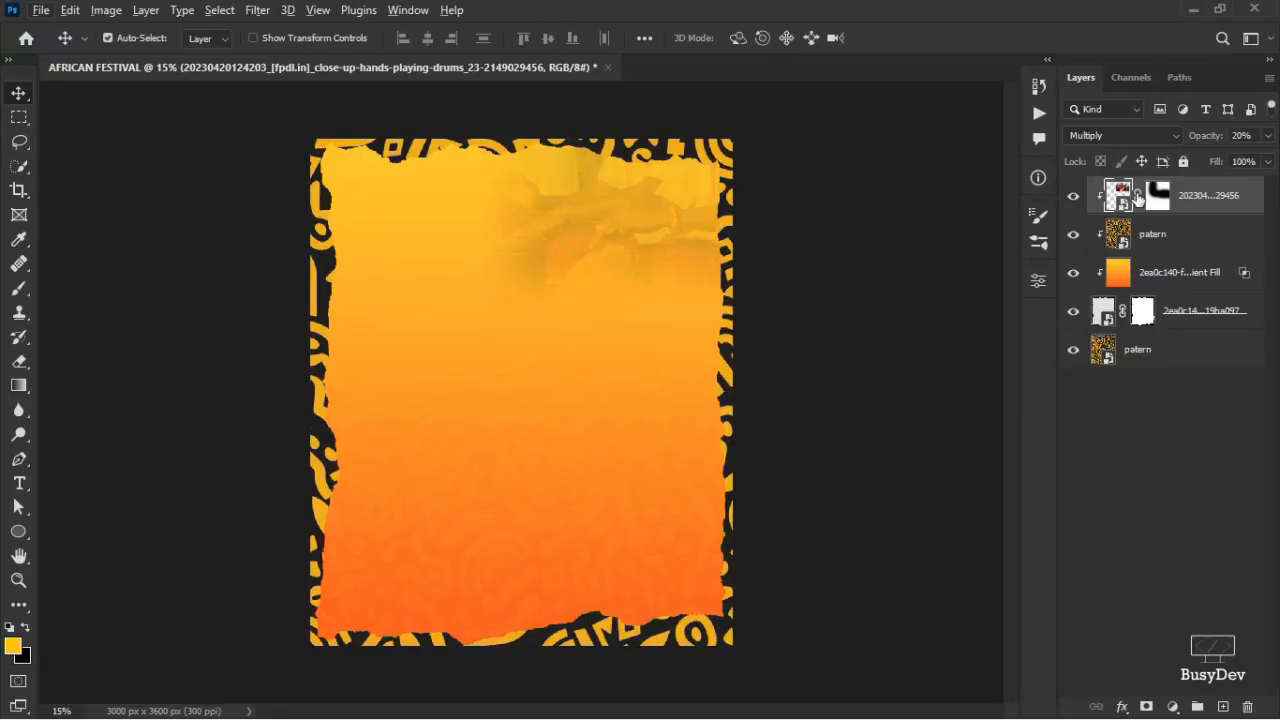
{"action": "left_click", "coordinate": [1181, 356], "text": "shift"}
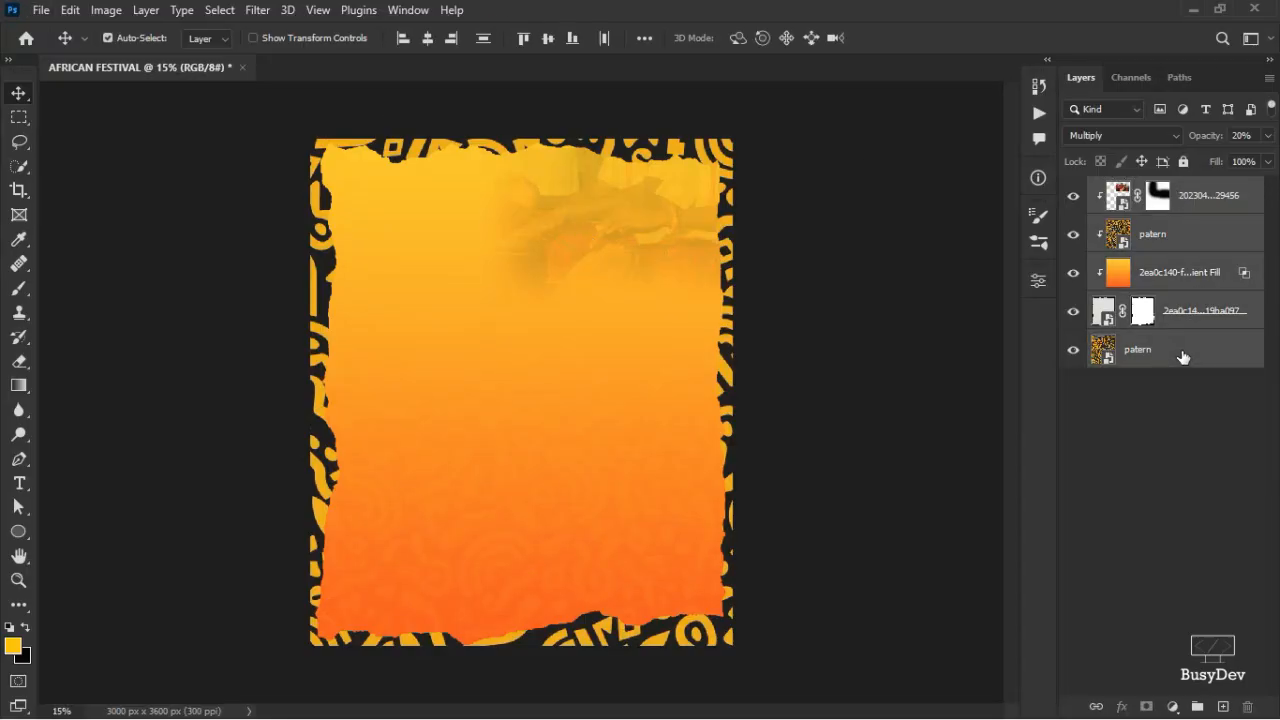
{"action": "key", "text": "ctrl+g"}
{"action": "double_click", "coordinate": [1140, 190]}
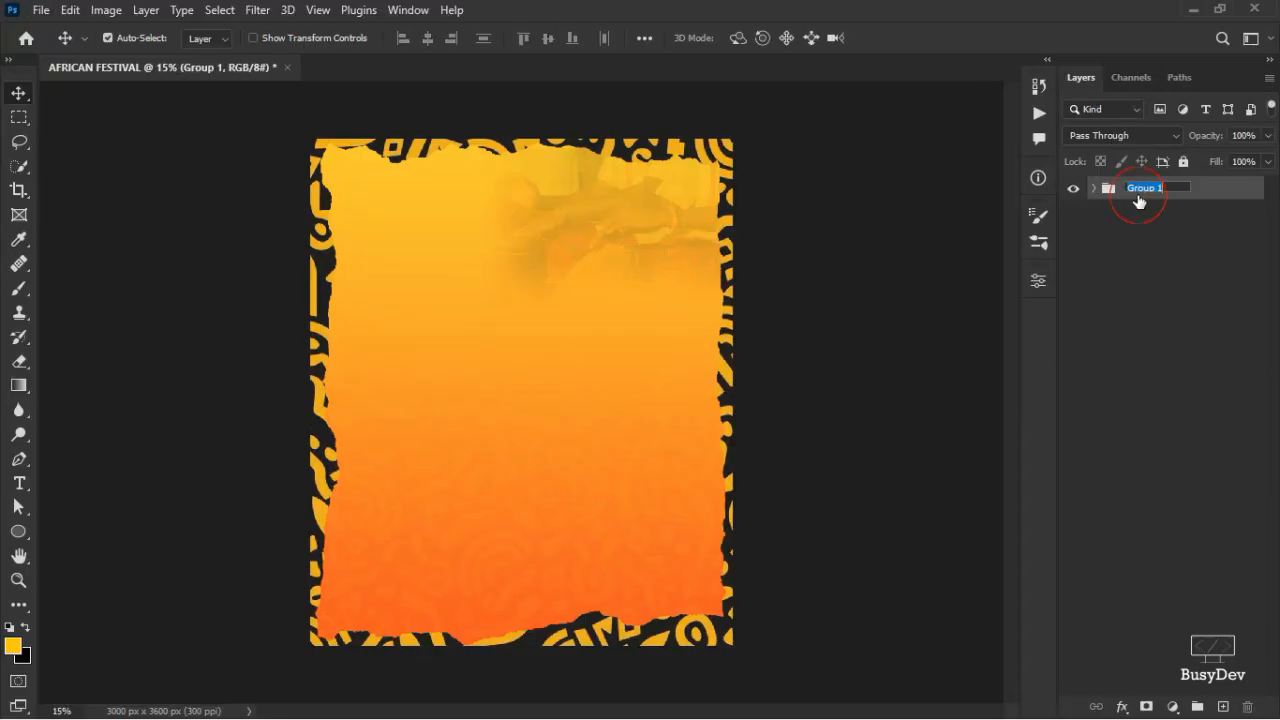
{"action": "type", "text": "BG"}
{"action": "key", "text": "Return"}
- Drag the model photo from the asset folder onto the flyer
{"action": "key", "text": "alt+Tab"}
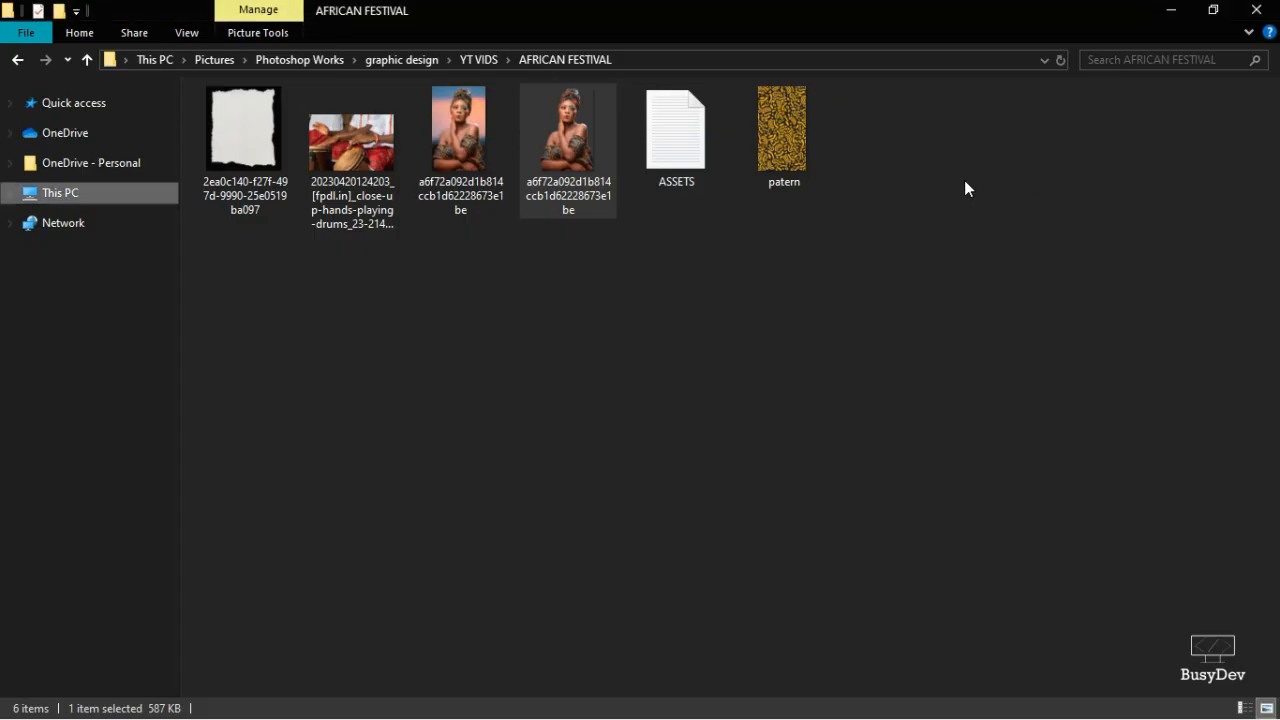
{"action": "left_click_drag", "start_coordinate": [549, 122], "coordinate": [529, 408]}
{"action": "key", "text": "alt+Tab"}
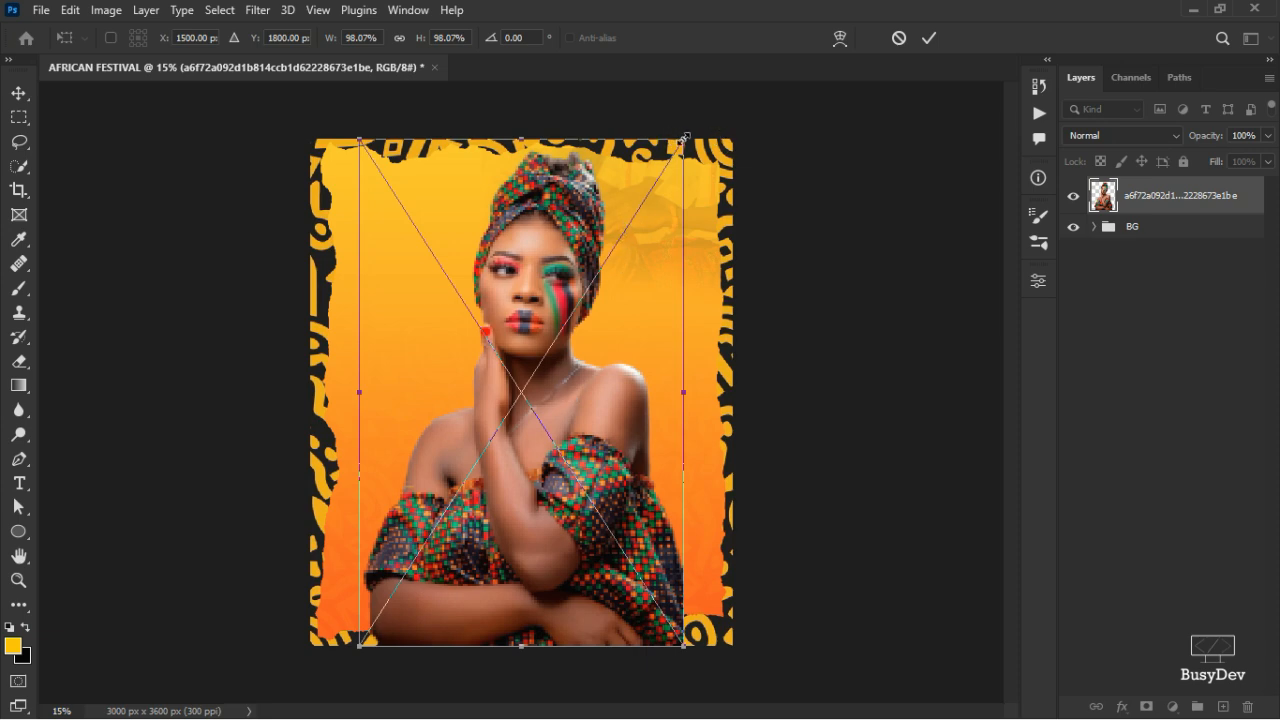
- Scale the placed model photo to about 77.86% and set it at the panel's lower right
{"action": "left_click_drag", "start_coordinate": [684, 140], "coordinate": [630, 199]}
{"action": "left_click_drag", "start_coordinate": [584, 341], "coordinate": [672, 423]}
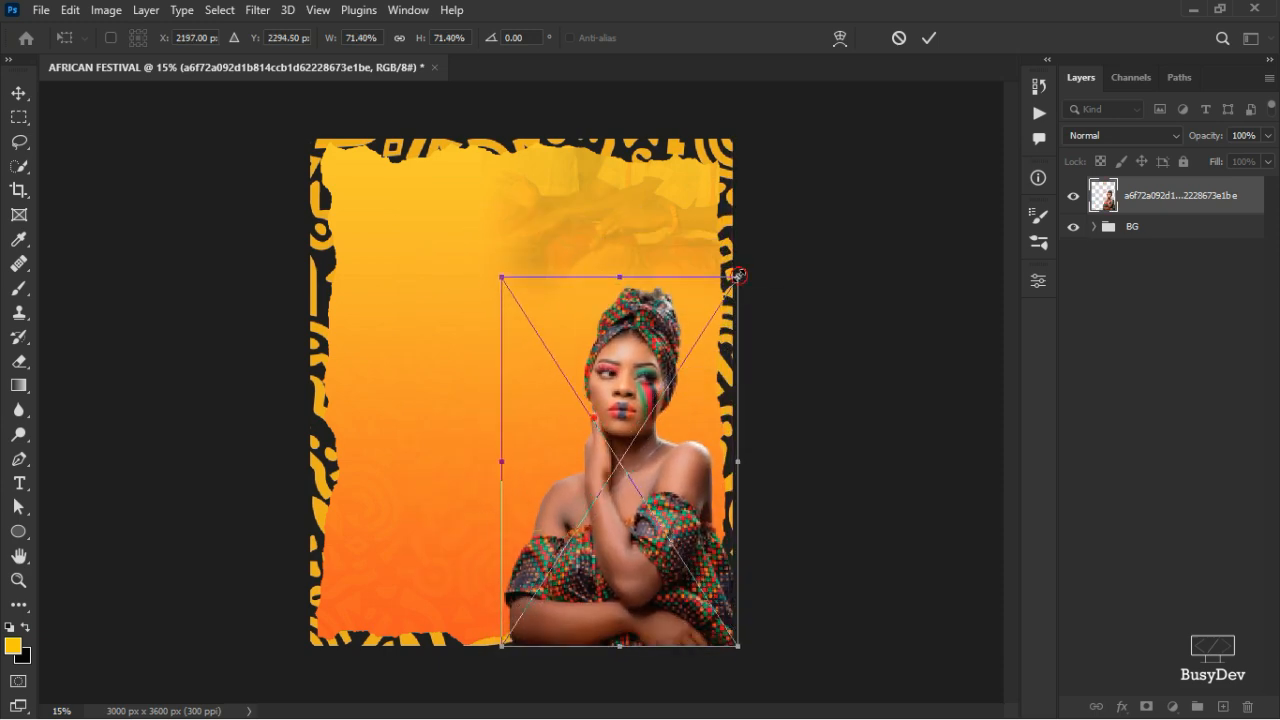
{"action": "left_click_drag", "start_coordinate": [737, 278], "coordinate": [756, 249]}
{"action": "left_click_drag", "start_coordinate": [712, 328], "coordinate": [690, 304]}
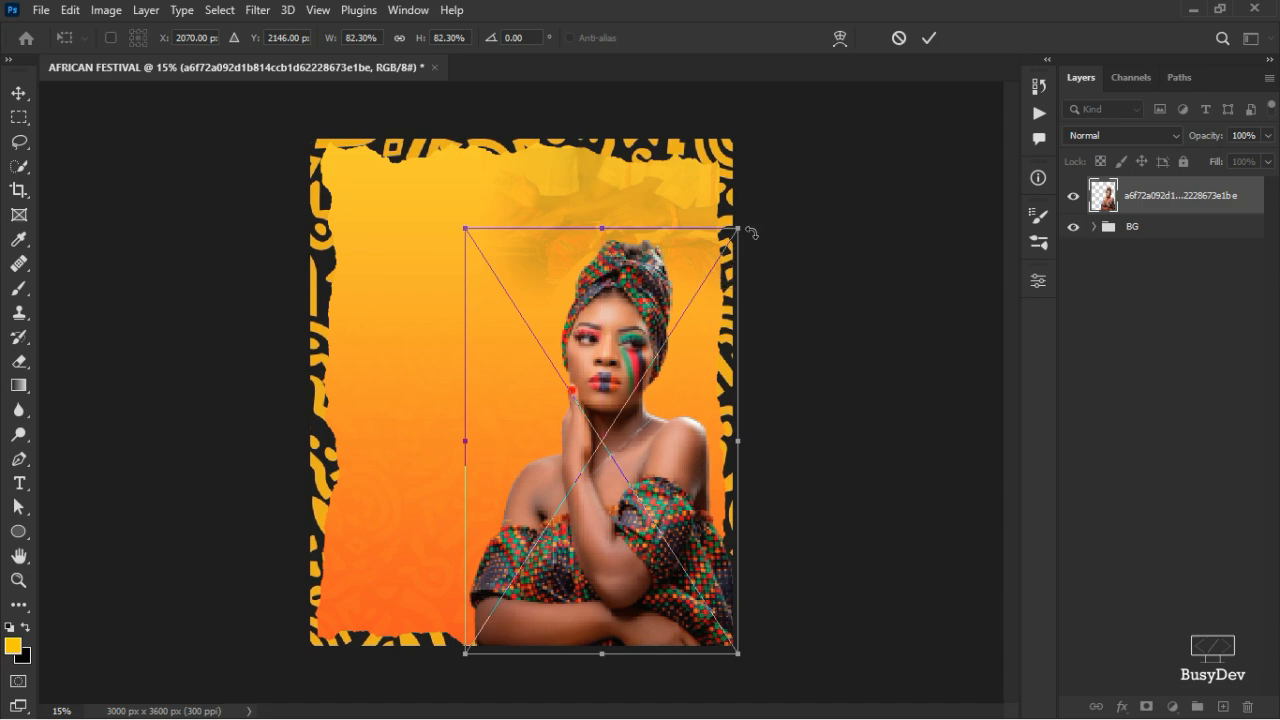
{"action": "mouse_move", "coordinate": [737, 229]}
{"action": "left_mouse_down"}
{"action": "mouse_move", "coordinate": [722, 252]}
{"action": "mouse_move", "coordinate": [743, 238]}
{"action": "left_mouse_up"}
{"action": "left_click_drag", "start_coordinate": [695, 328], "coordinate": [702, 333]}
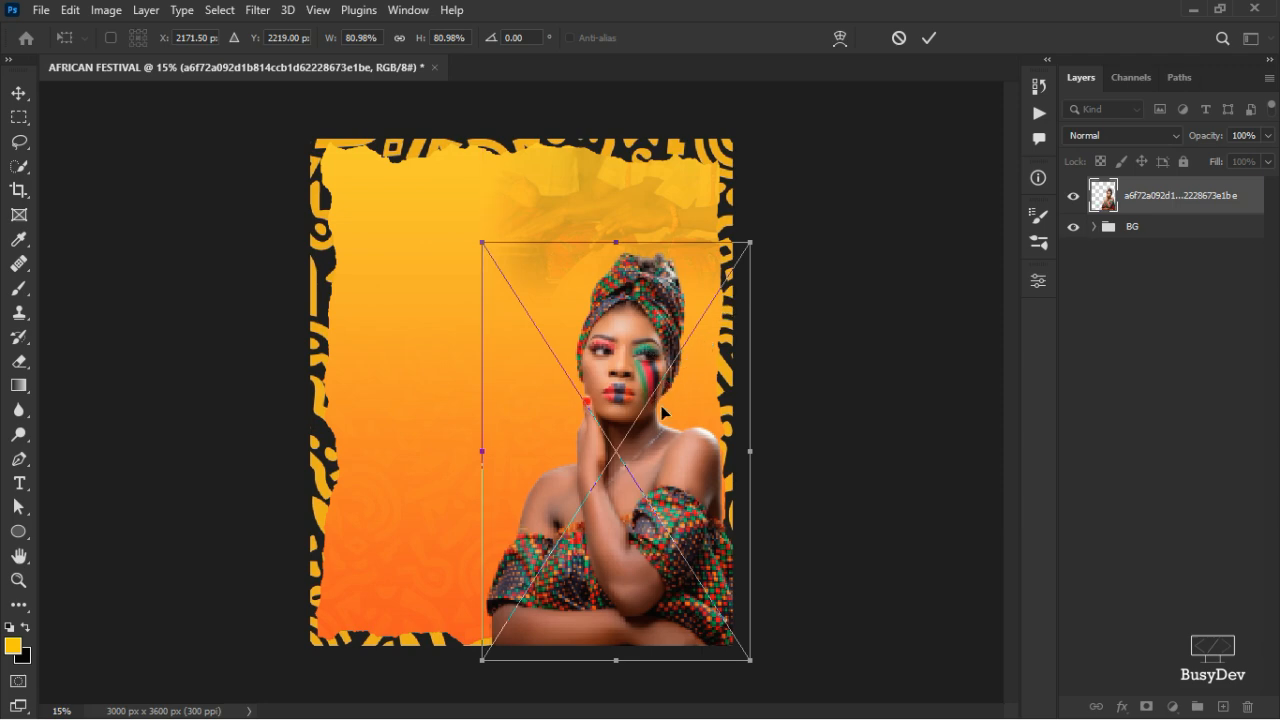
{"action": "left_click_drag", "start_coordinate": [668, 391], "coordinate": [651, 398]}
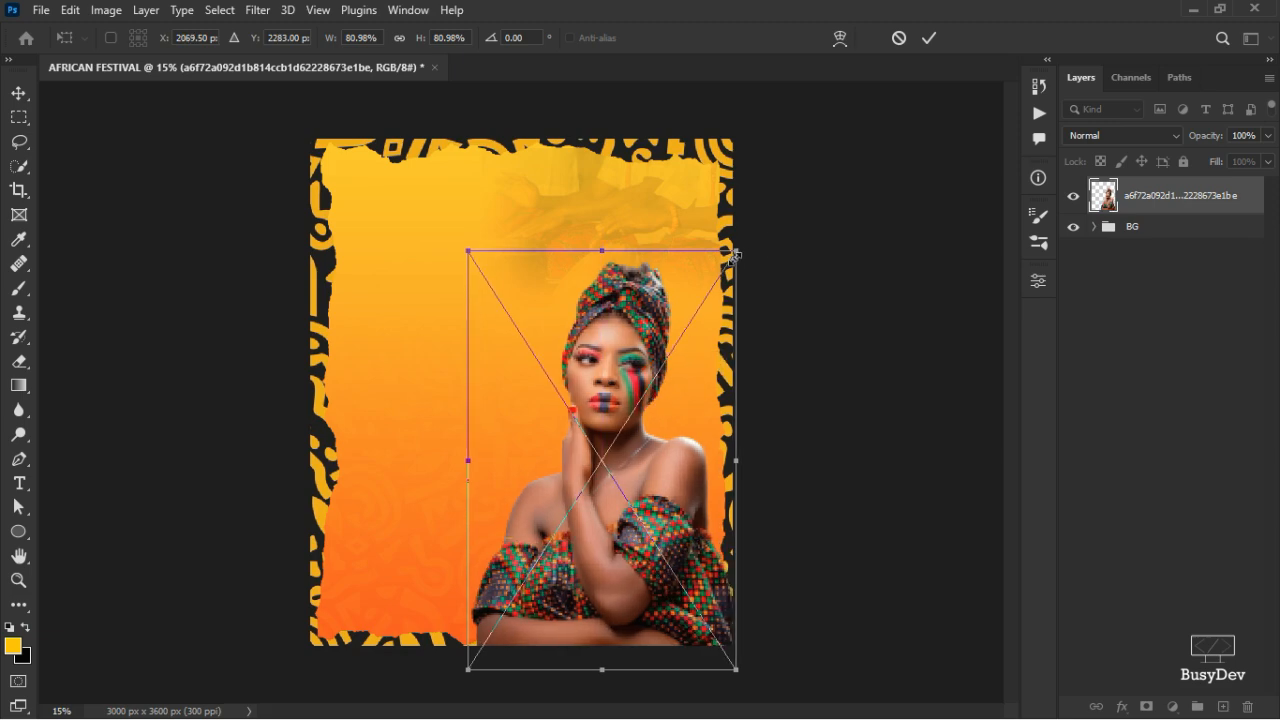
{"action": "left_click_drag", "start_coordinate": [731, 253], "coordinate": [724, 270]}
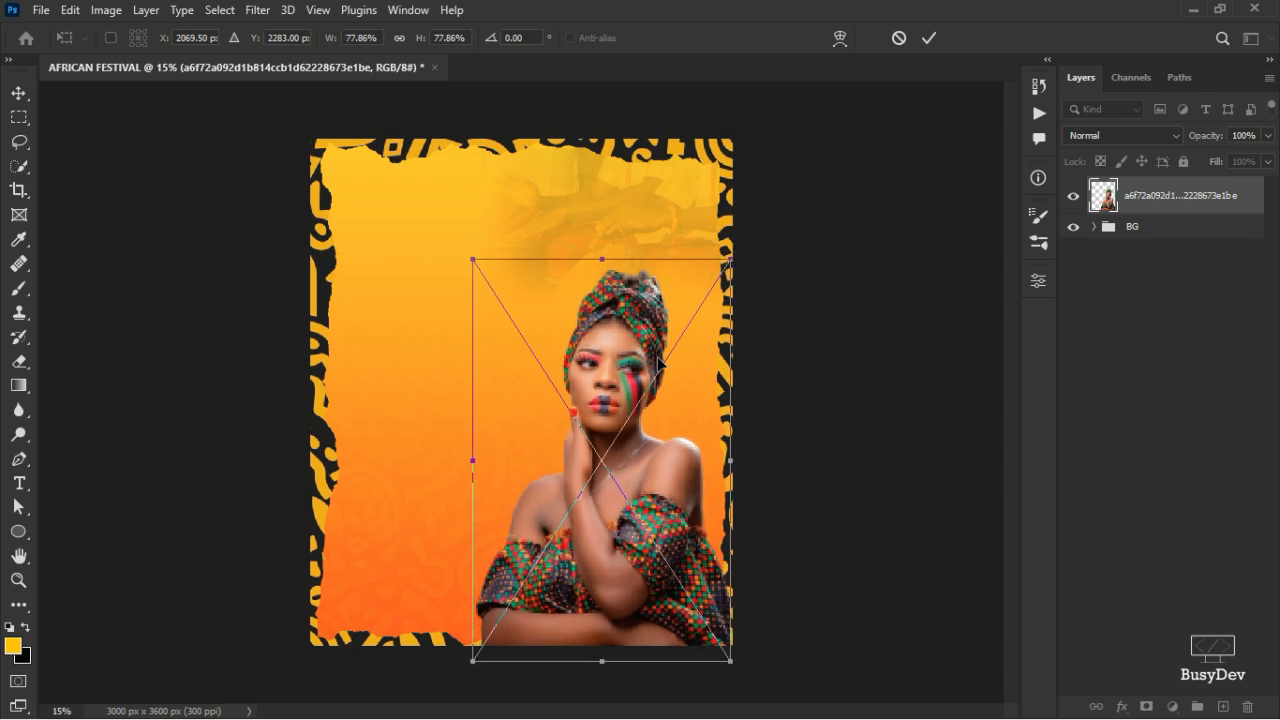
{"action": "left_click", "coordinate": [929, 38]}
- Zoom in and out on the model photo to inspect her
{"action": "scroll", "coordinate": [610, 357], "scroll_direction": "up", "scroll_amount": 2}
{"action": "scroll", "coordinate": [610, 357], "scroll_direction": "up", "scroll_amount": 2}
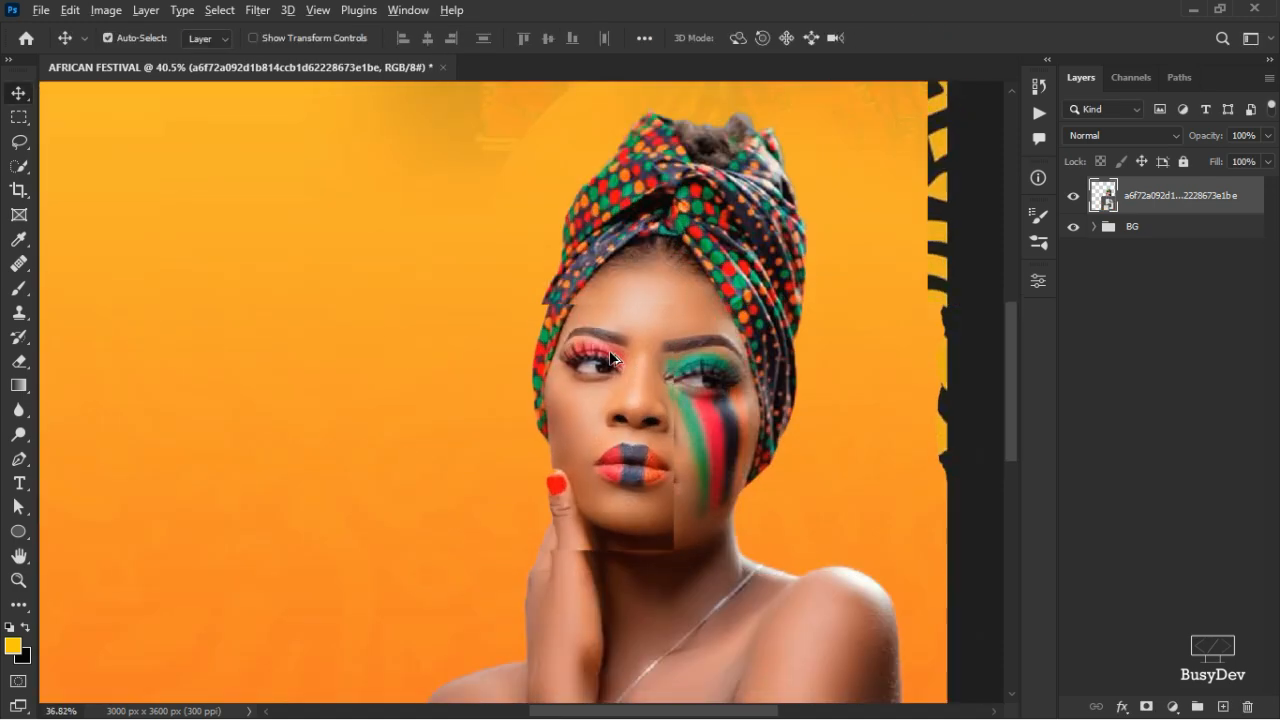
{"action": "scroll", "coordinate": [610, 357], "scroll_direction": "down", "scroll_amount": 2}
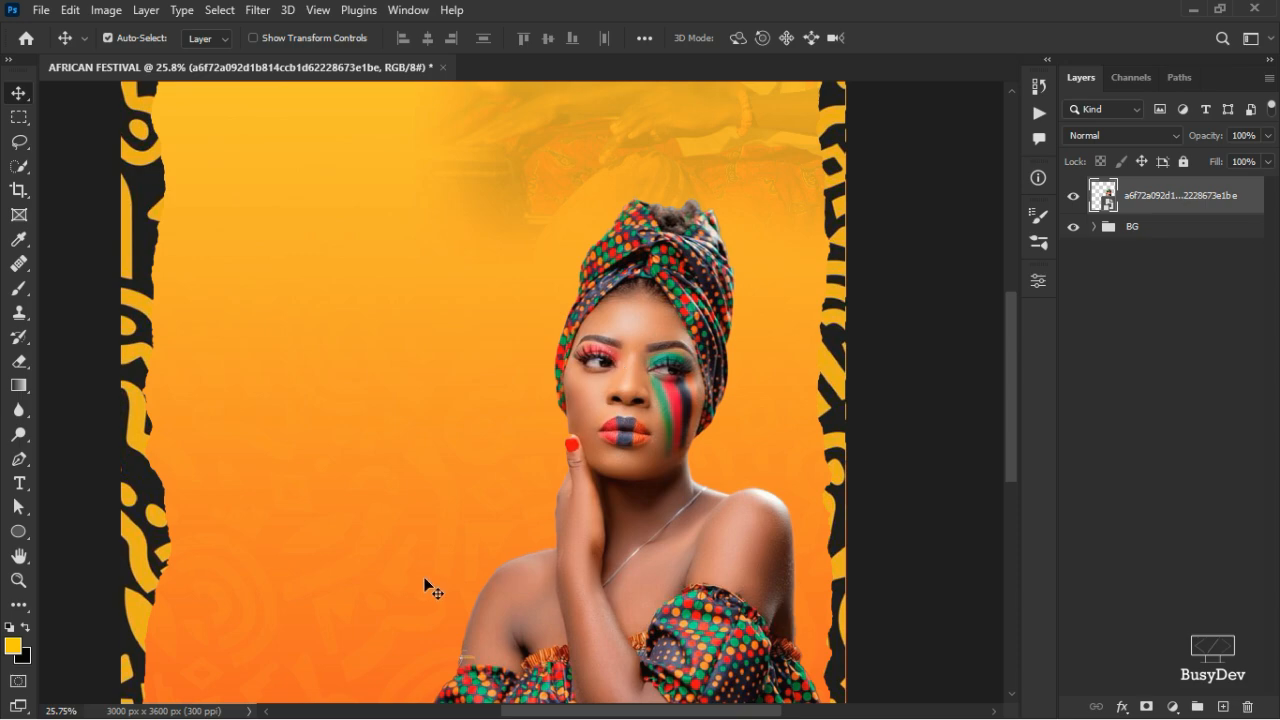
{"action": "scroll", "coordinate": [581, 446], "scroll_direction": "down", "scroll_amount": 1}
{"action": "scroll", "coordinate": [581, 446], "scroll_direction": "down", "scroll_amount": 2}
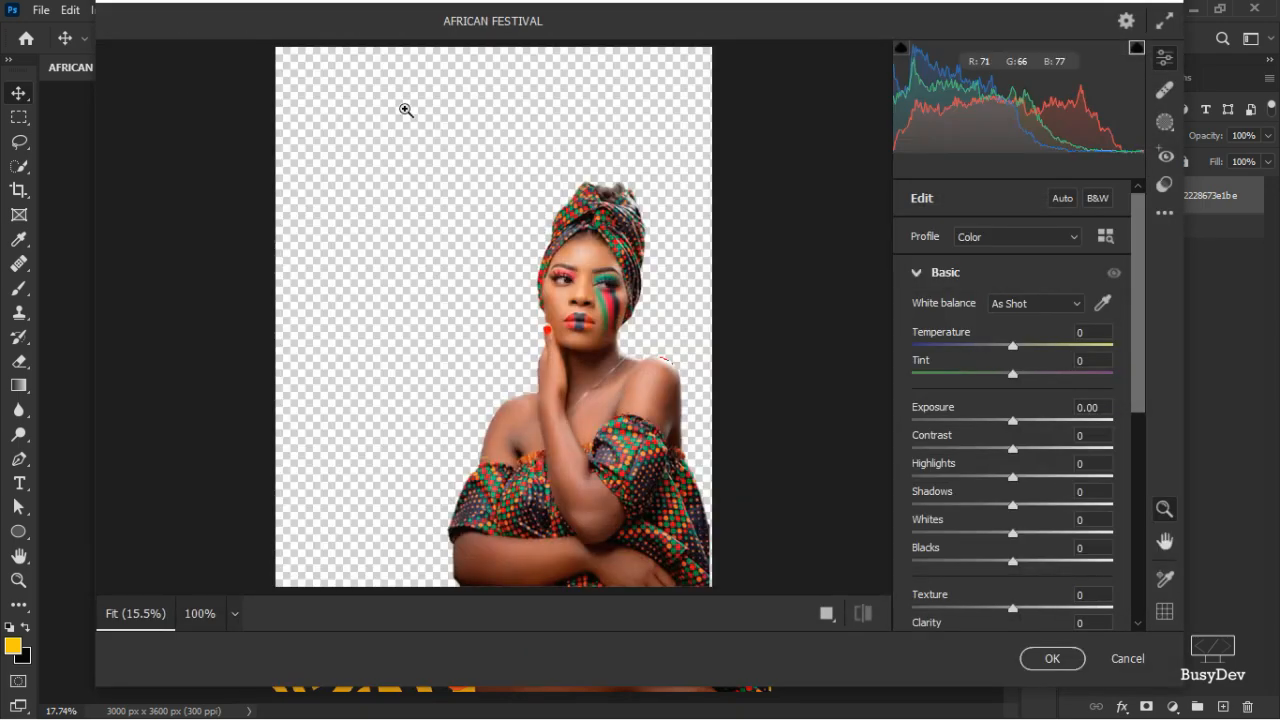
- Raise Camera Raw Sharpening to 43 in the Detail settings
{"action": "left_click", "coordinate": [917, 275]}
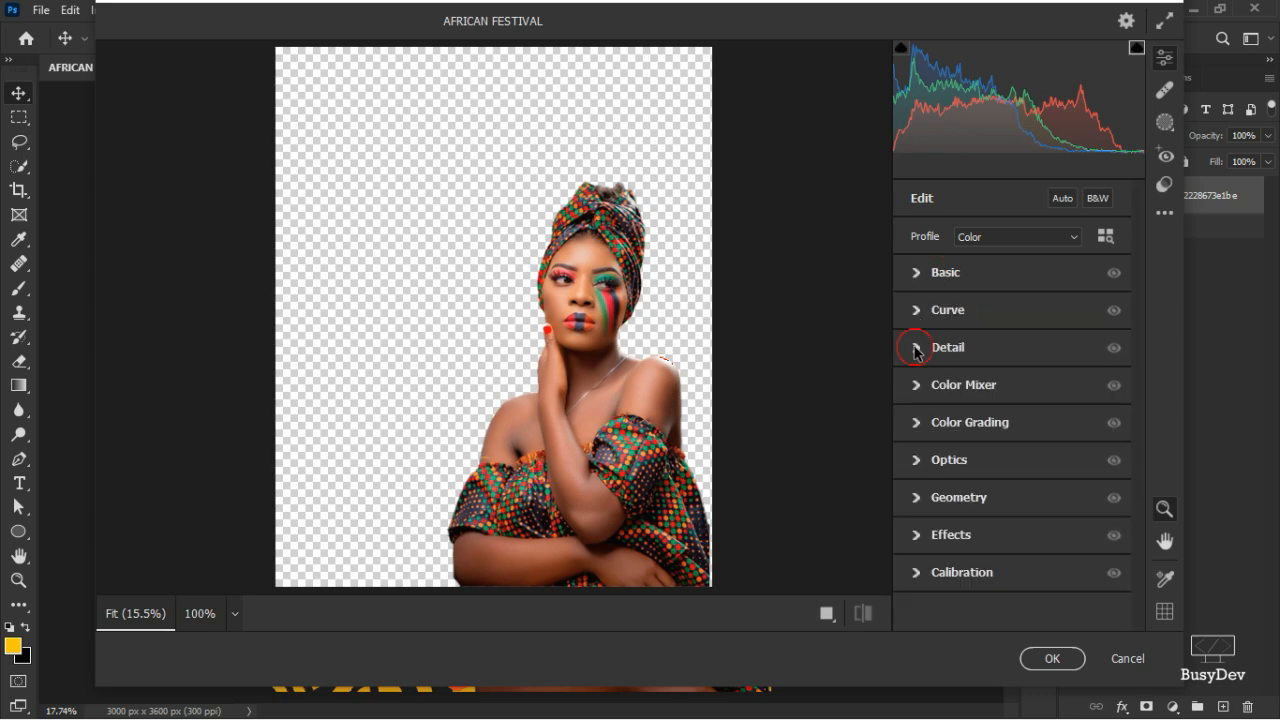
{"action": "left_click", "coordinate": [915, 349]}
{"action": "left_click_drag", "start_coordinate": [929, 388], "coordinate": [974, 381]}
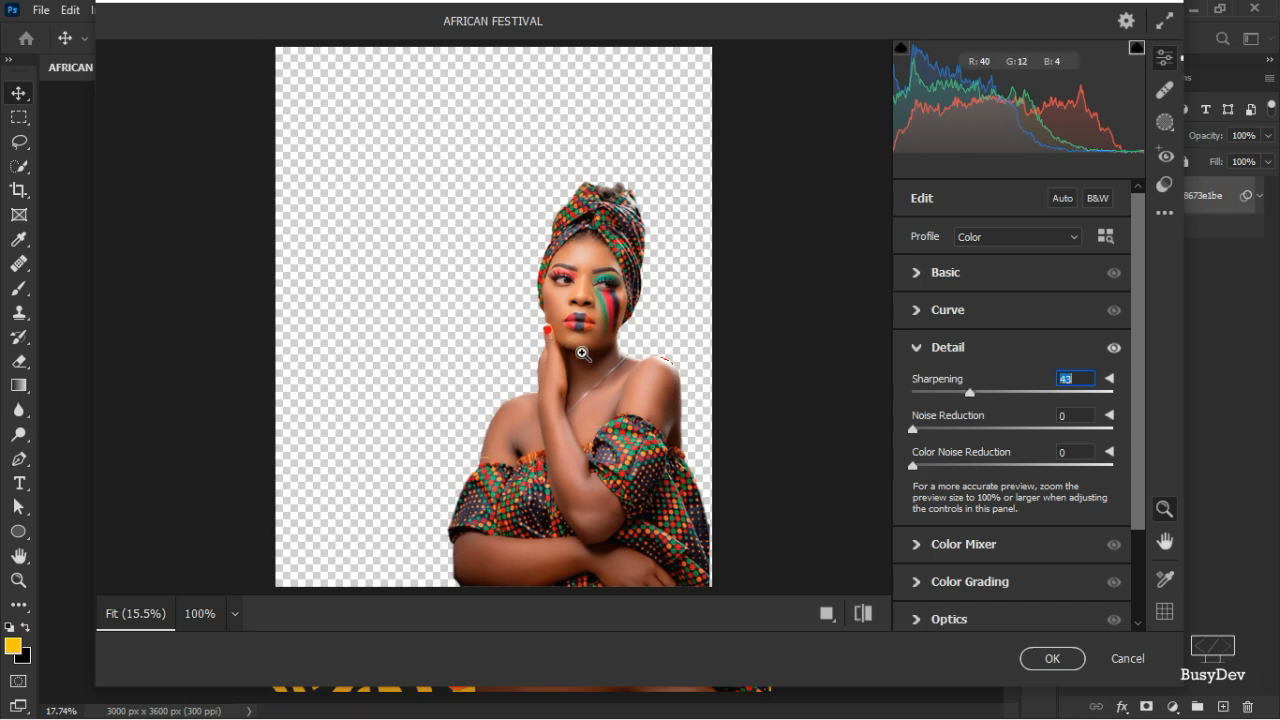
{"action": "left_click", "coordinate": [916, 349]}
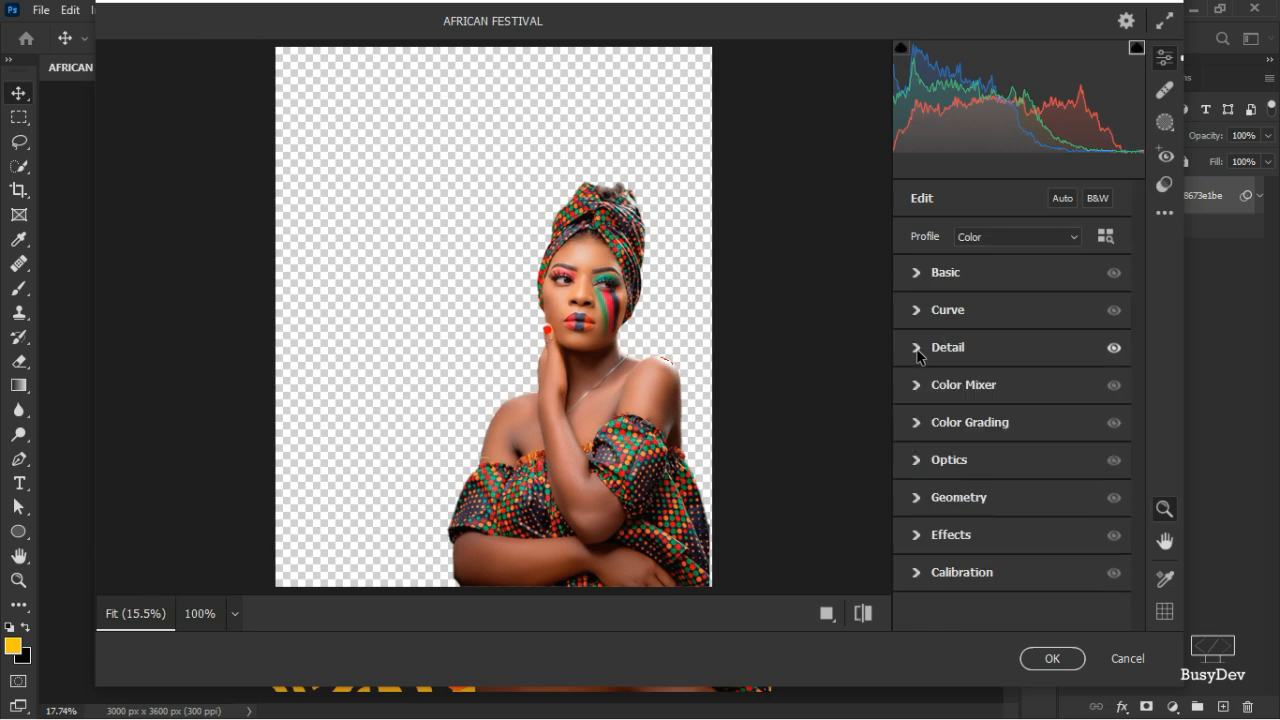
- Set Contrast +38, Highlights -25, Shadows +7, Texture +27, Clarity +18, and apply the filter
{"action": "left_click", "coordinate": [917, 280]}
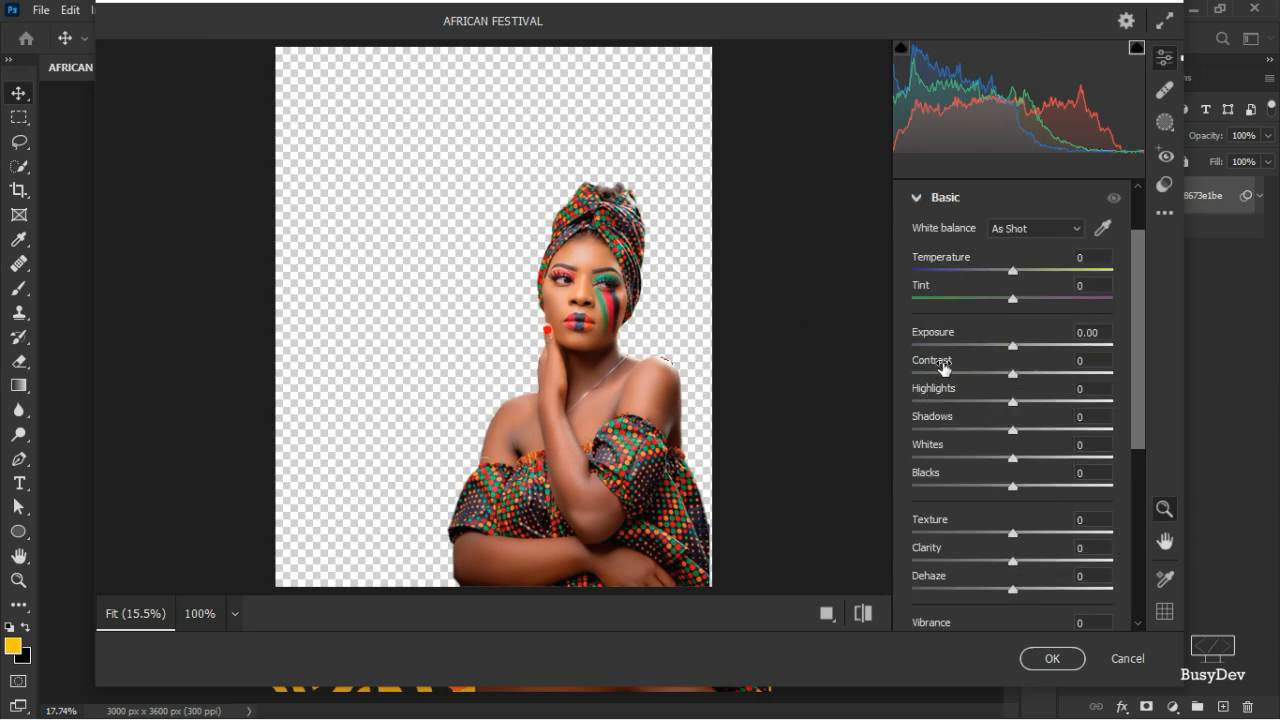
{"action": "left_click_drag", "start_coordinate": [942, 368], "coordinate": [922, 395]}
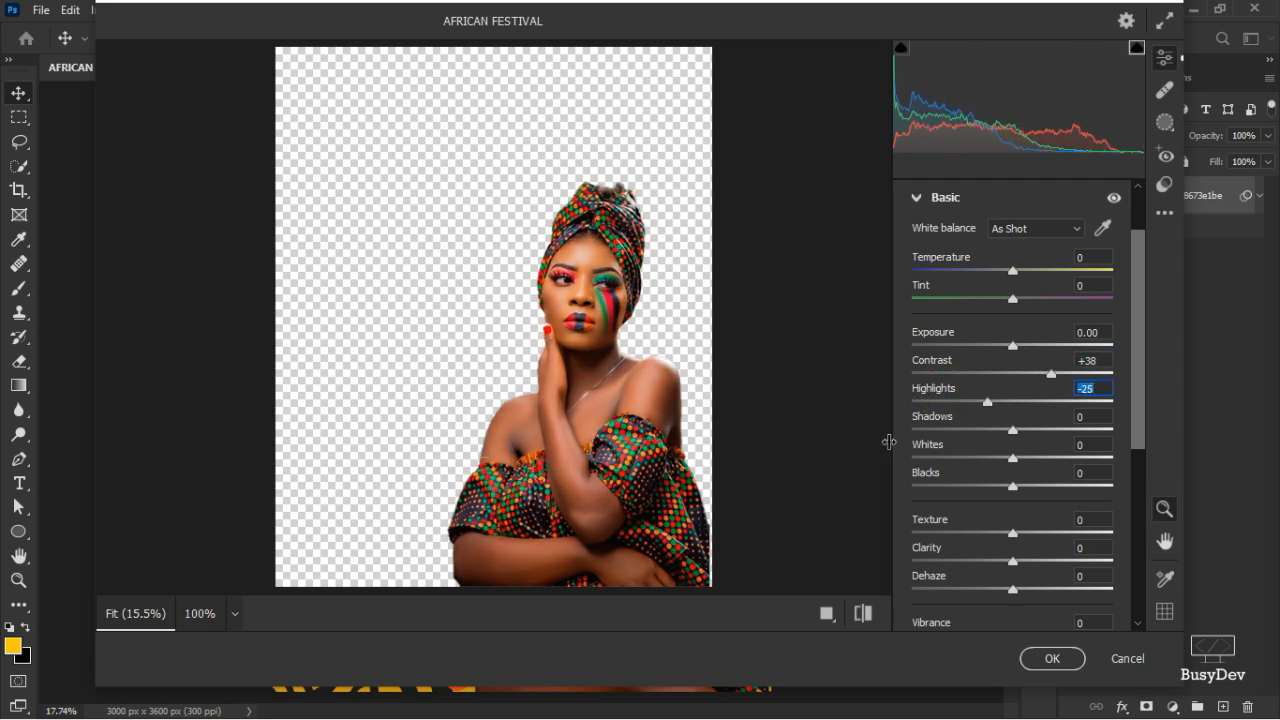
{"action": "left_click_drag", "start_coordinate": [929, 420], "coordinate": [941, 425]}
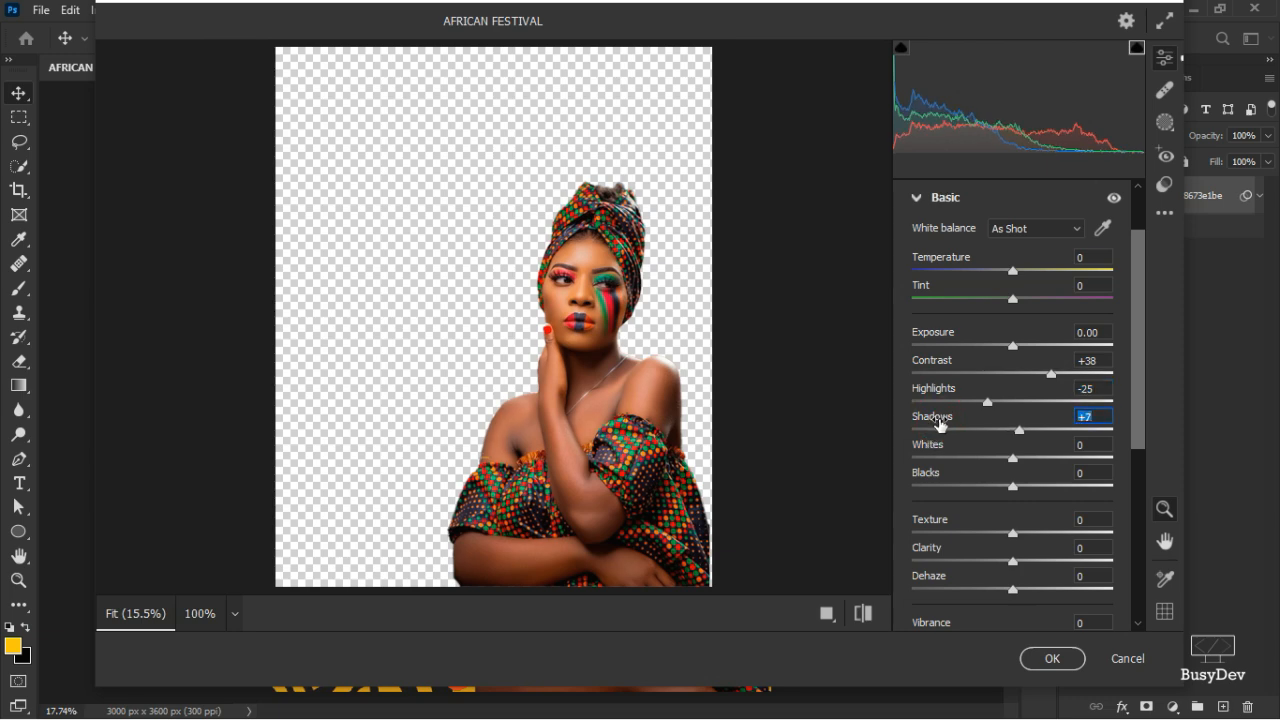
{"action": "left_click", "coordinate": [940, 519]}
{"action": "left_click_drag", "start_coordinate": [940, 519], "coordinate": [967, 517]}
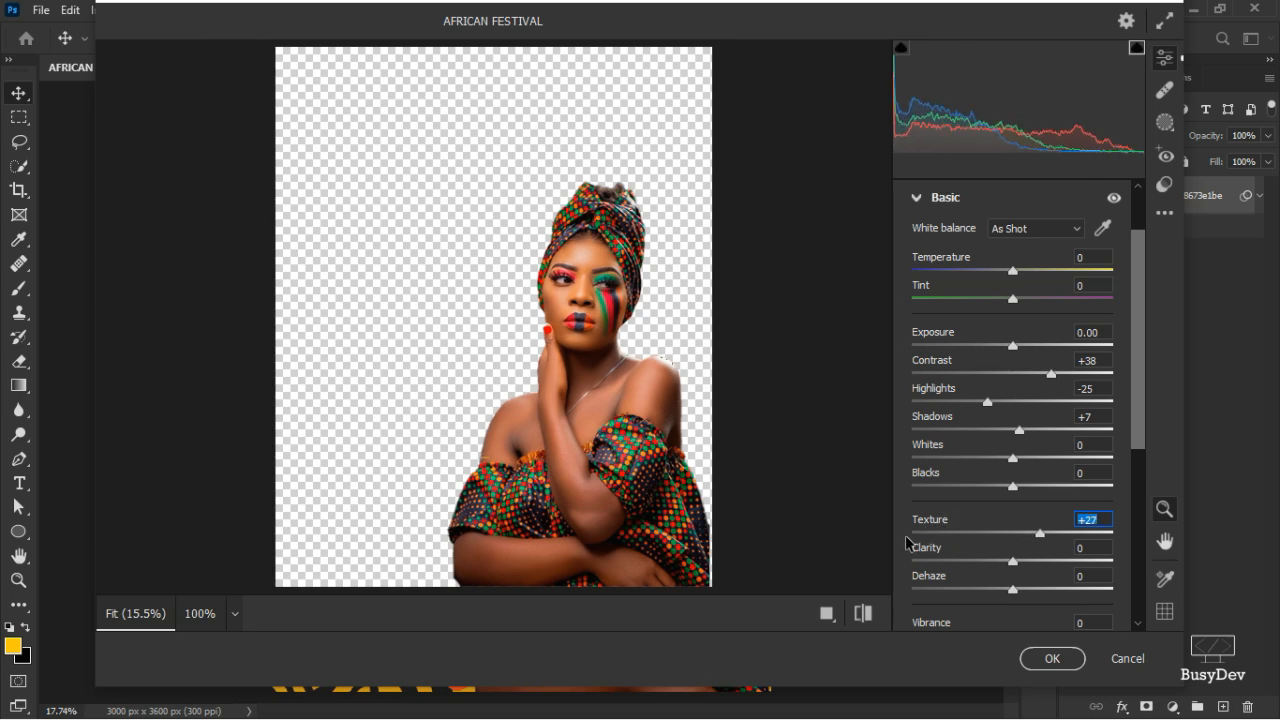
{"action": "left_click_drag", "start_coordinate": [916, 545], "coordinate": [938, 549]}
{"action": "left_click", "coordinate": [628, 413]}
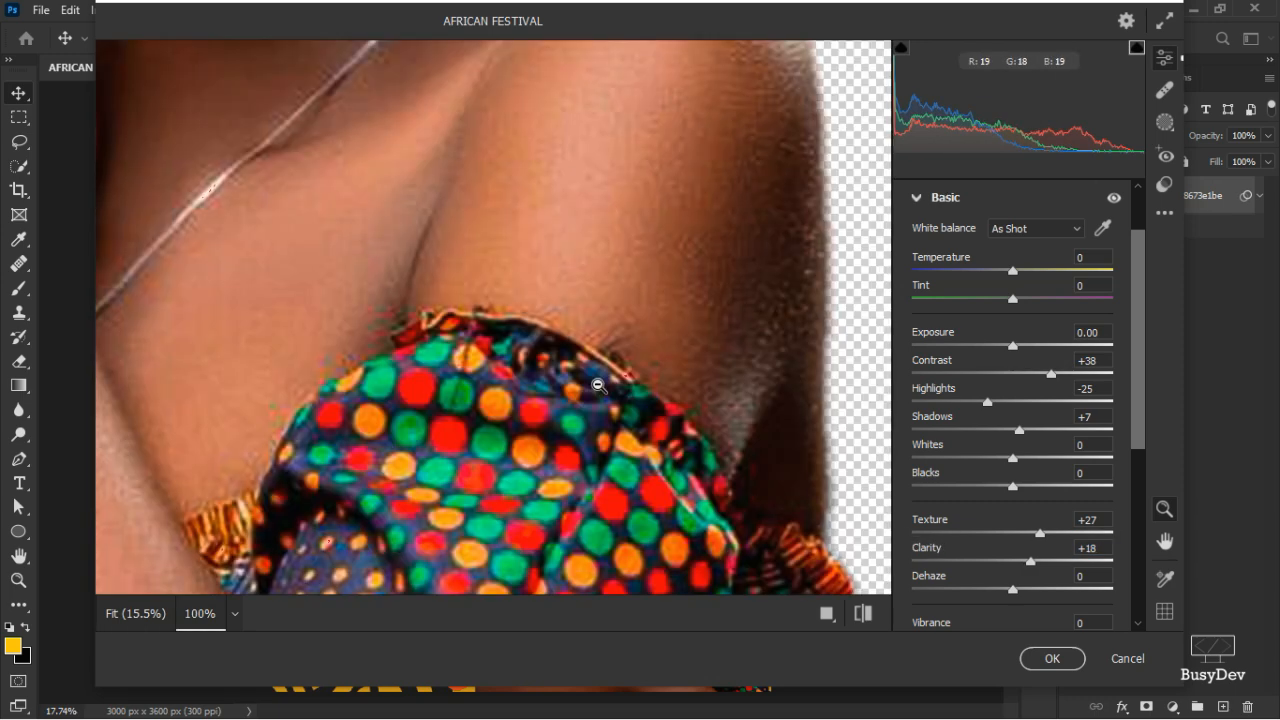
{"action": "scroll", "coordinate": [541, 320], "scroll_direction": "up", "scroll_amount": 7}
{"action": "left_click", "coordinate": [325, 331]}
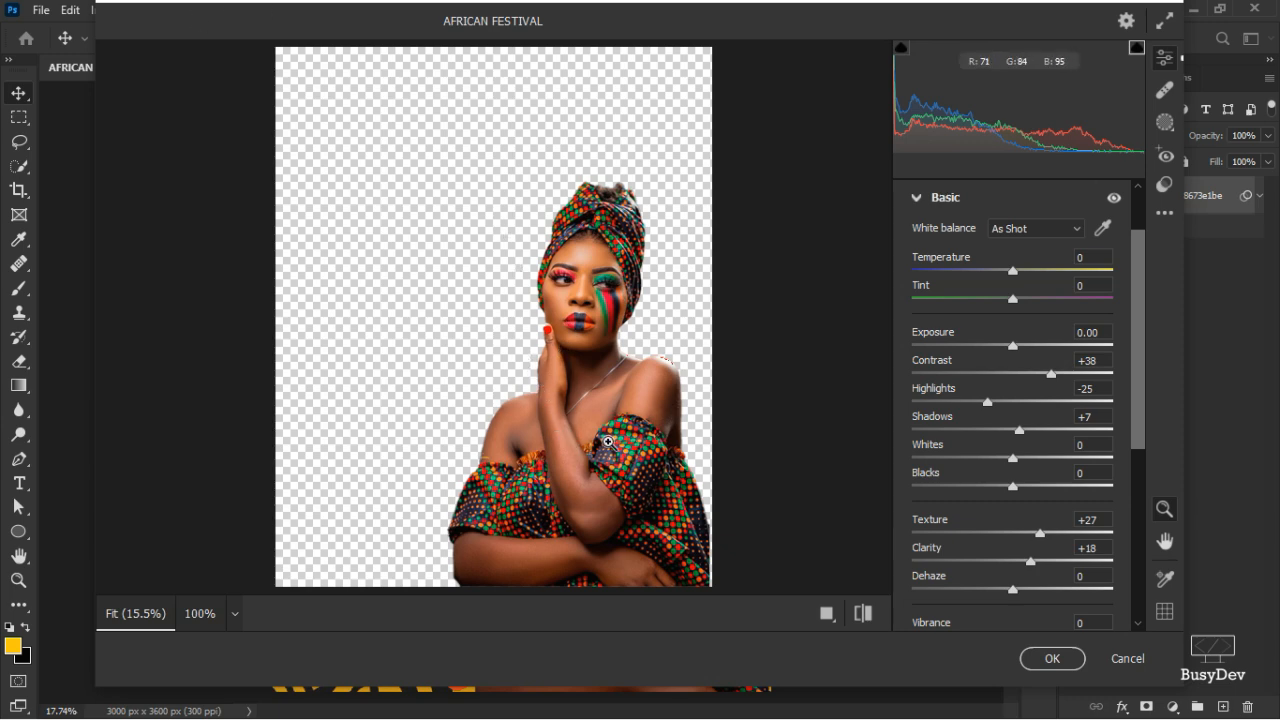
{"action": "left_click", "coordinate": [1056, 665]}
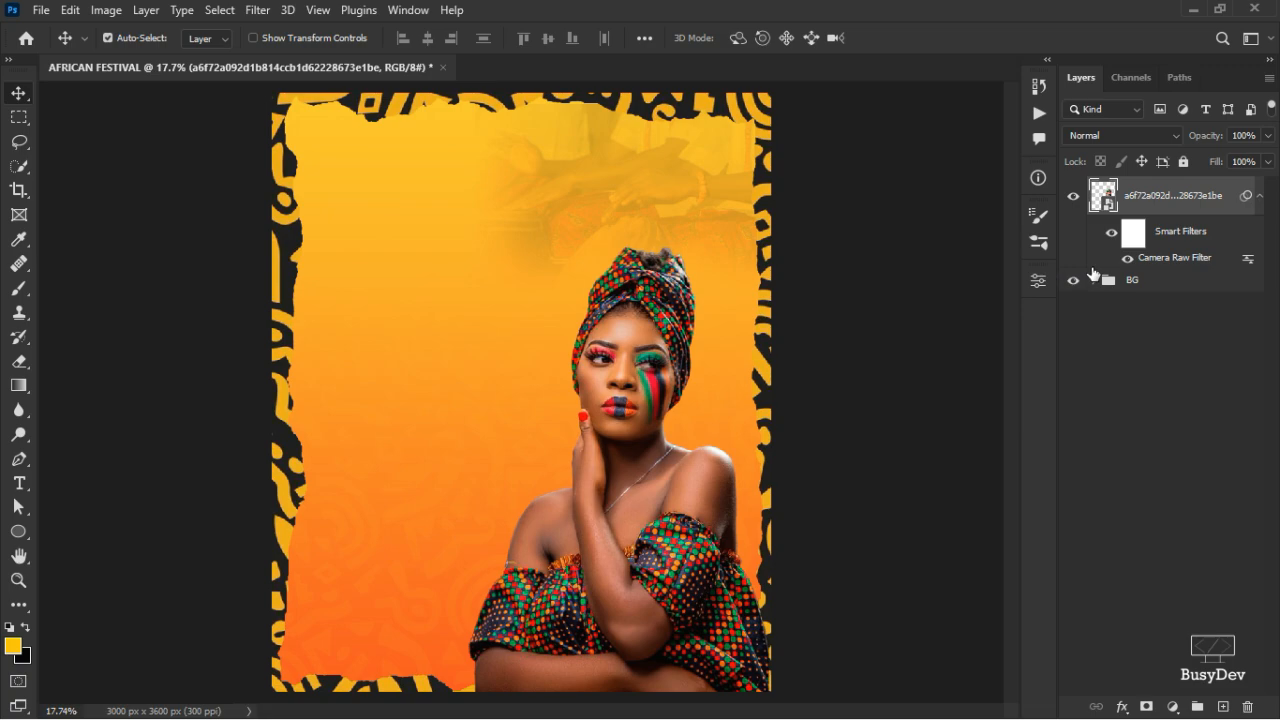
- Review the enhanced model at several zoom levels, then bring up the adjustment layer list
{"action": "scroll", "coordinate": [740, 372], "scroll_direction": "up", "scroll_amount": 2}
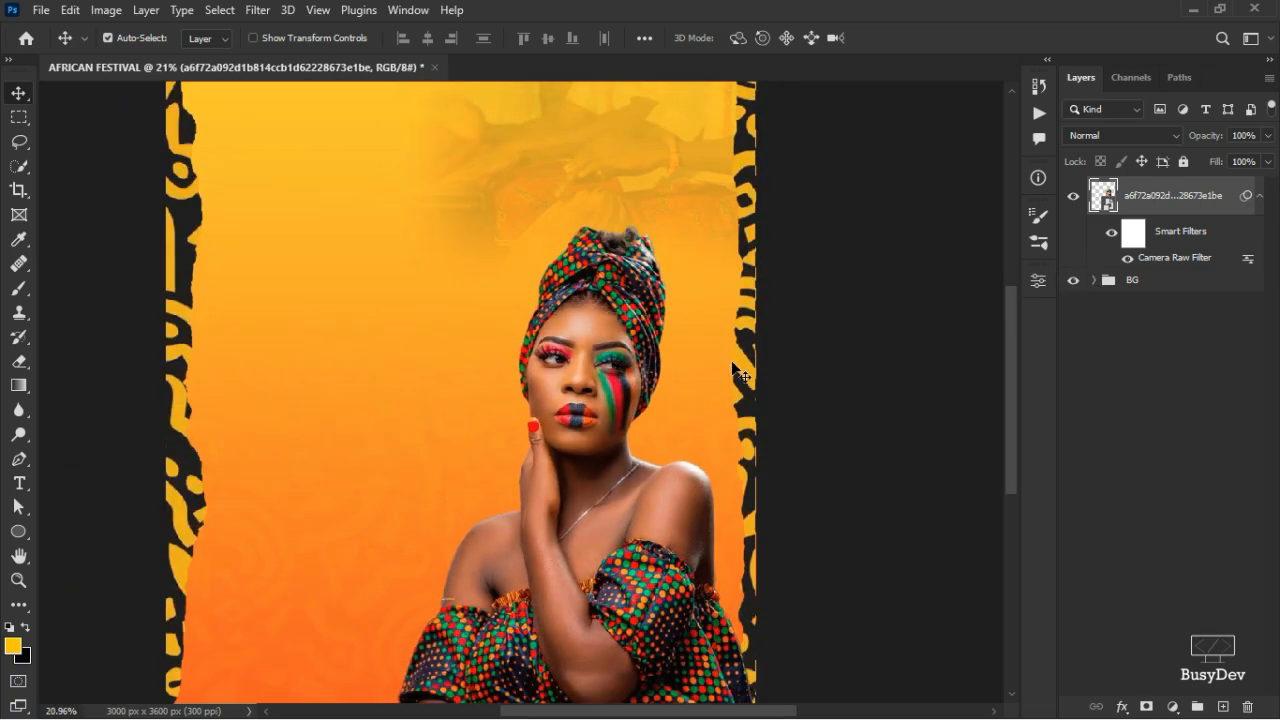
{"action": "scroll", "coordinate": [657, 441], "scroll_direction": "down", "scroll_amount": 2}
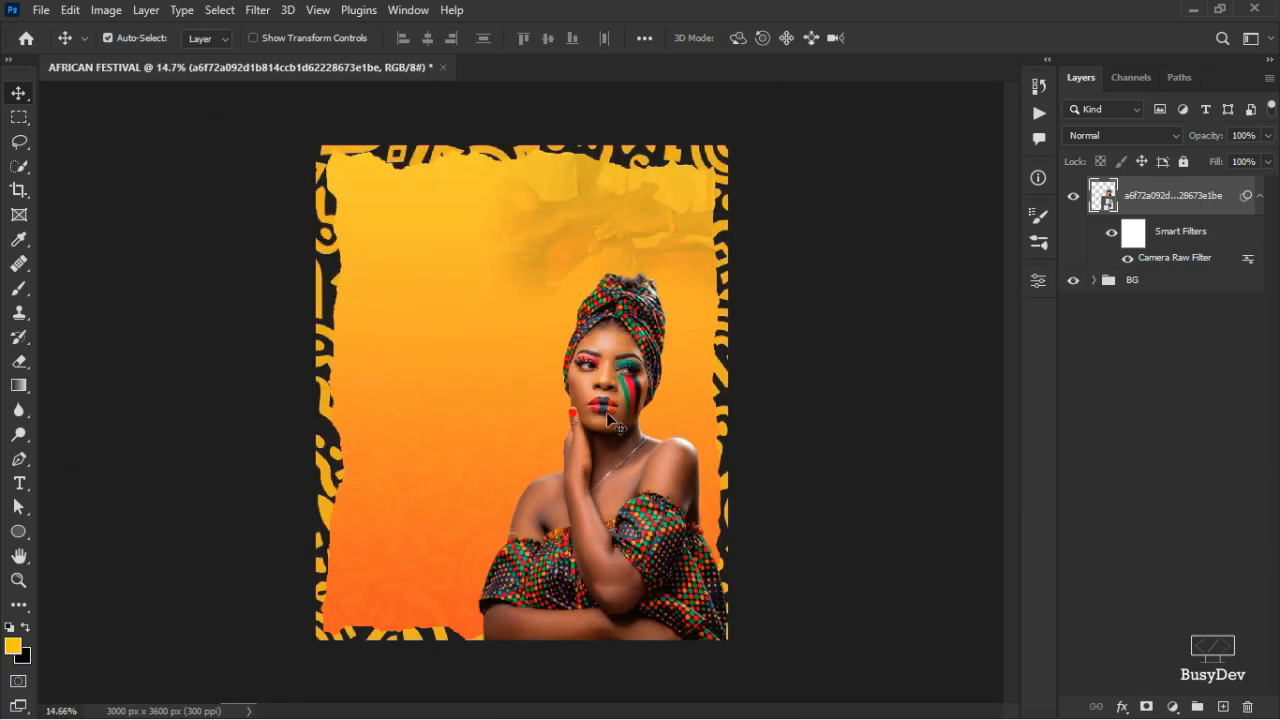
{"action": "scroll", "coordinate": [613, 425], "scroll_direction": "up", "scroll_amount": 3}
{"action": "scroll", "coordinate": [608, 413], "scroll_direction": "down", "scroll_amount": 2}
{"action": "scroll", "coordinate": [610, 412], "scroll_direction": "up", "scroll_amount": 3}
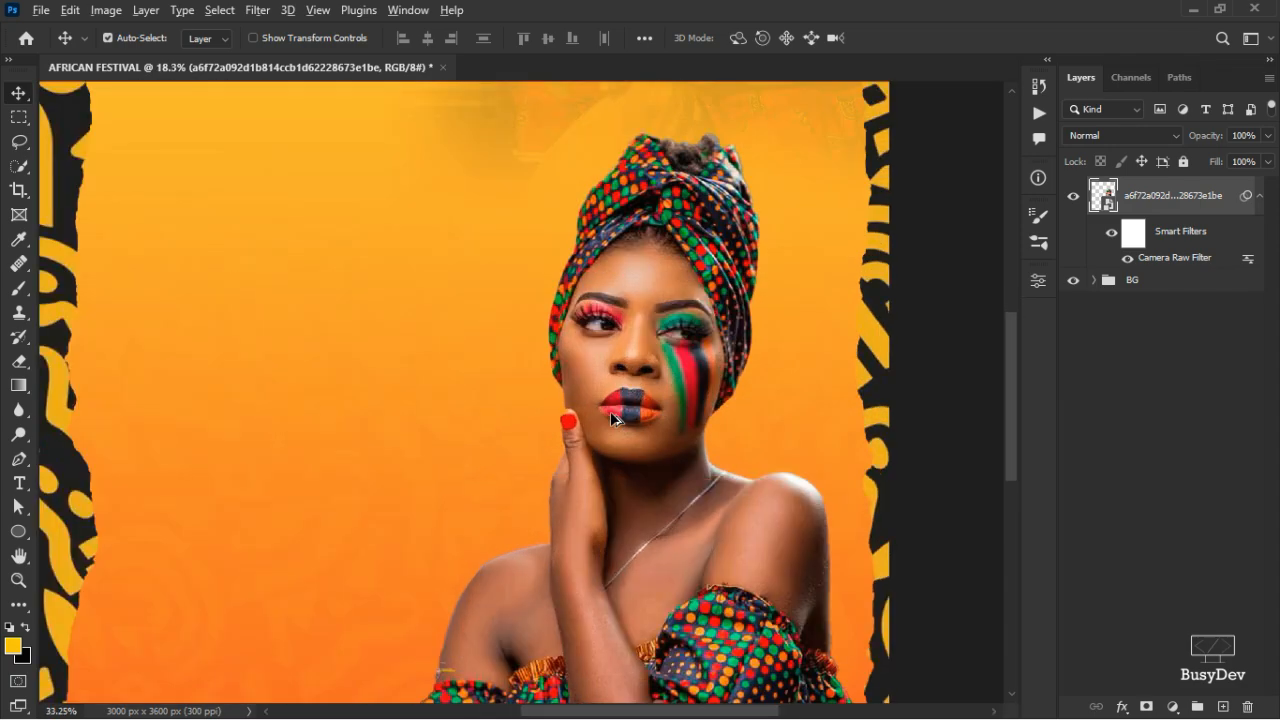
{"action": "scroll", "coordinate": [610, 412], "scroll_direction": "down", "scroll_amount": 1}
{"action": "scroll", "coordinate": [610, 412], "scroll_direction": "down", "scroll_amount": 4}
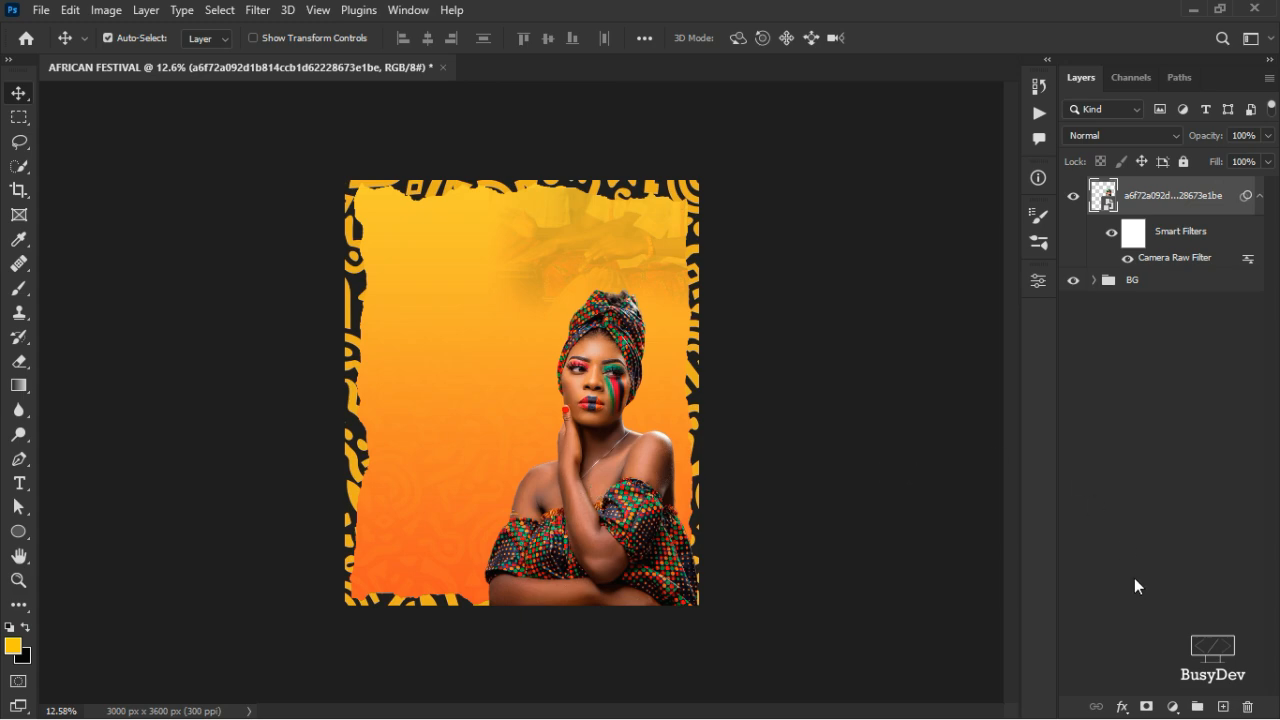
{"action": "left_click", "coordinate": [1176, 707]}
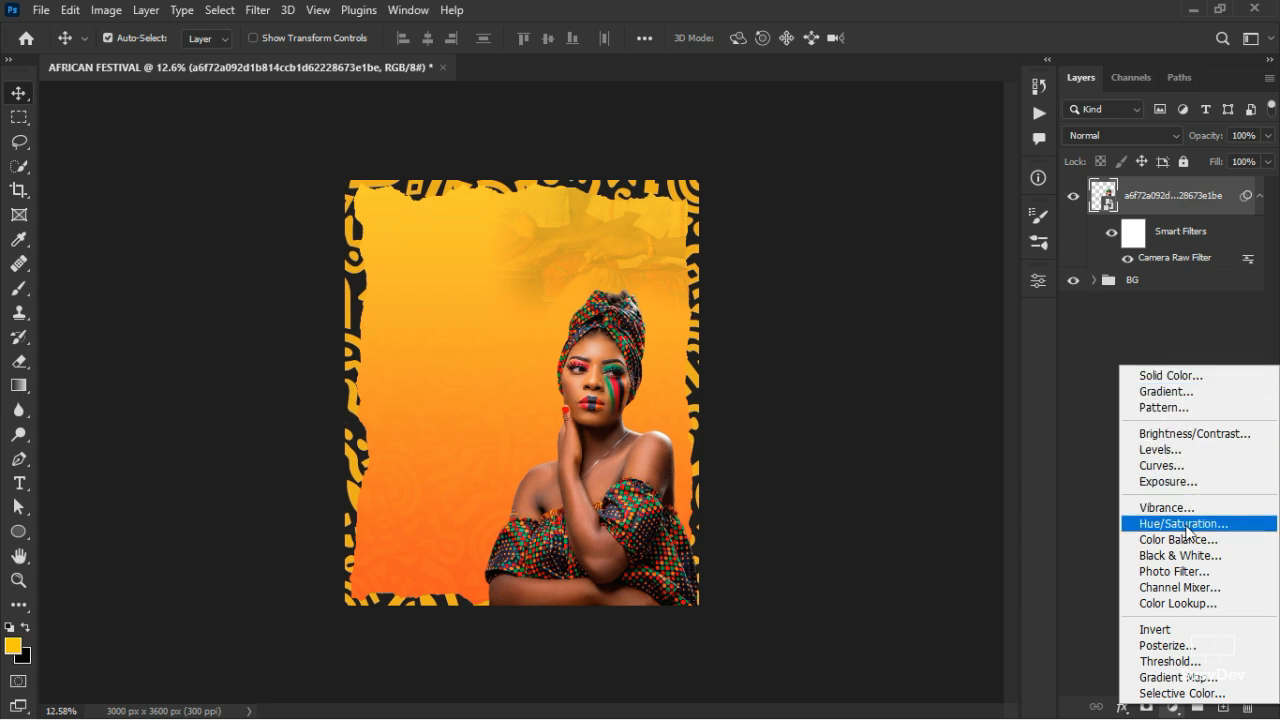
- Add an Exposure adjustment at -0.49 and clip it to the model photo layer
{"action": "left_click", "coordinate": [1194, 482]}
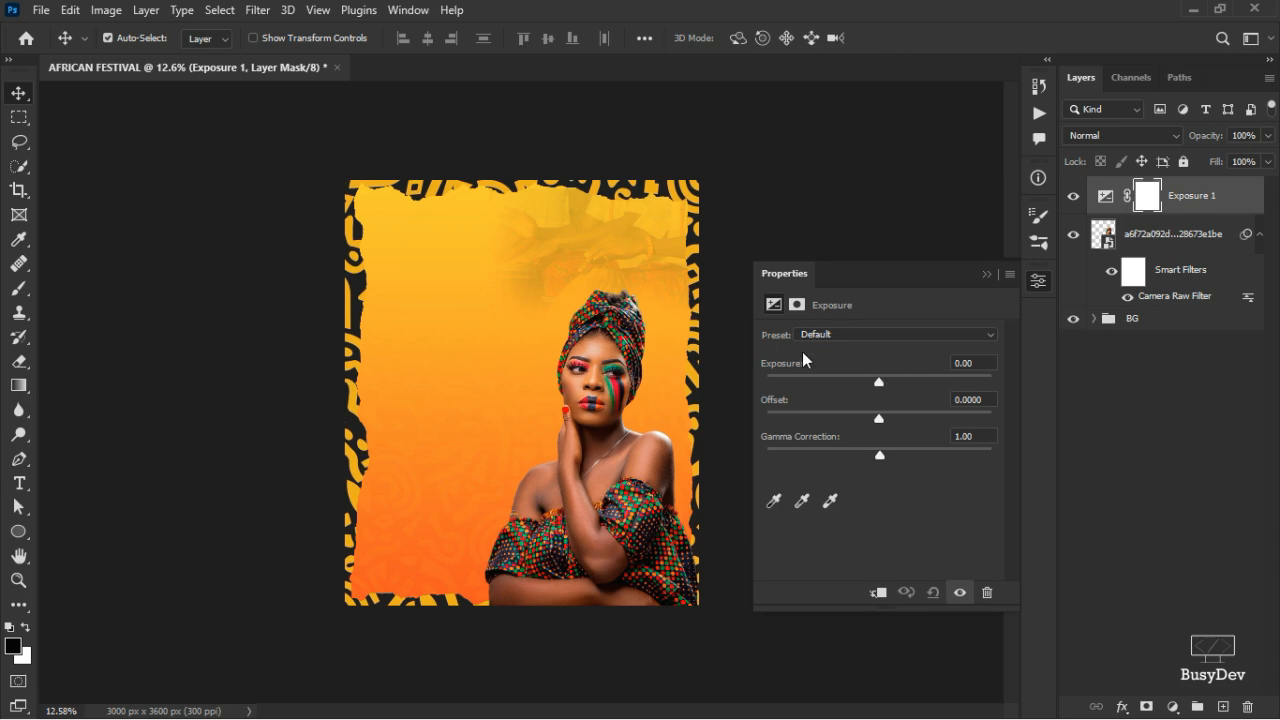
{"action": "left_click_drag", "start_coordinate": [785, 368], "coordinate": [739, 377]}
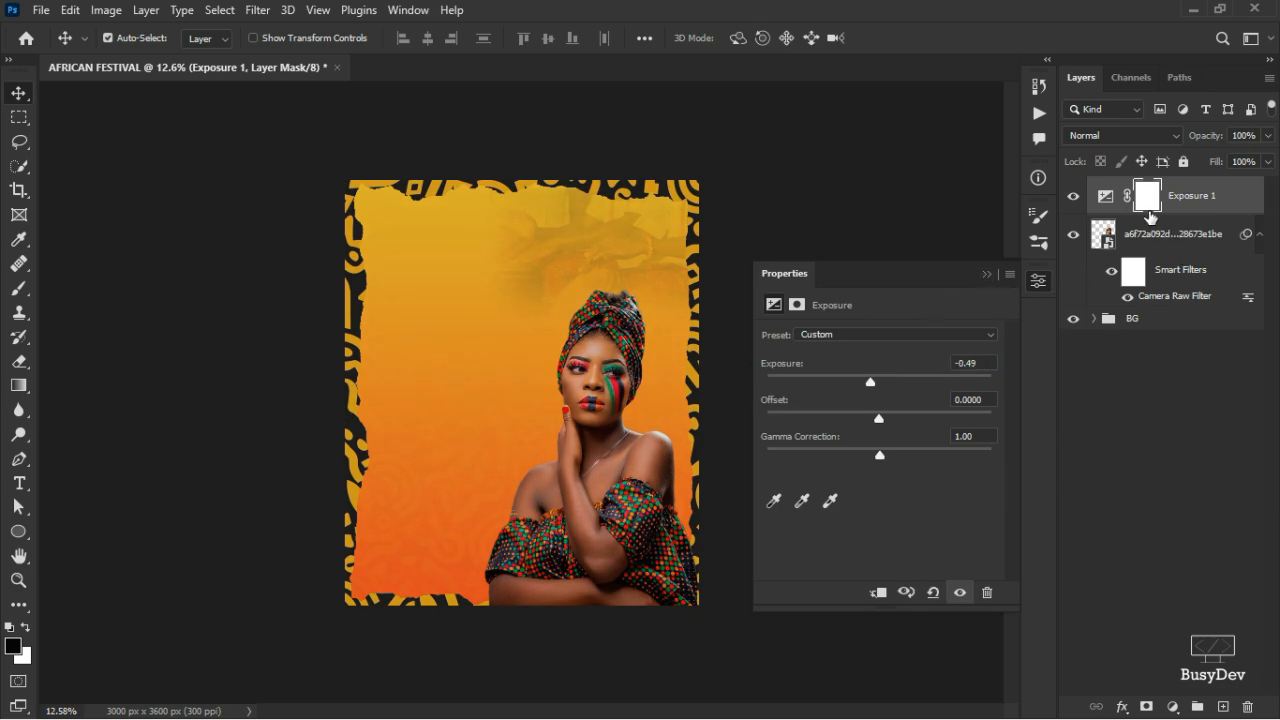
{"action": "left_click_drag", "start_coordinate": [1108, 235], "coordinate": [933, 532]}
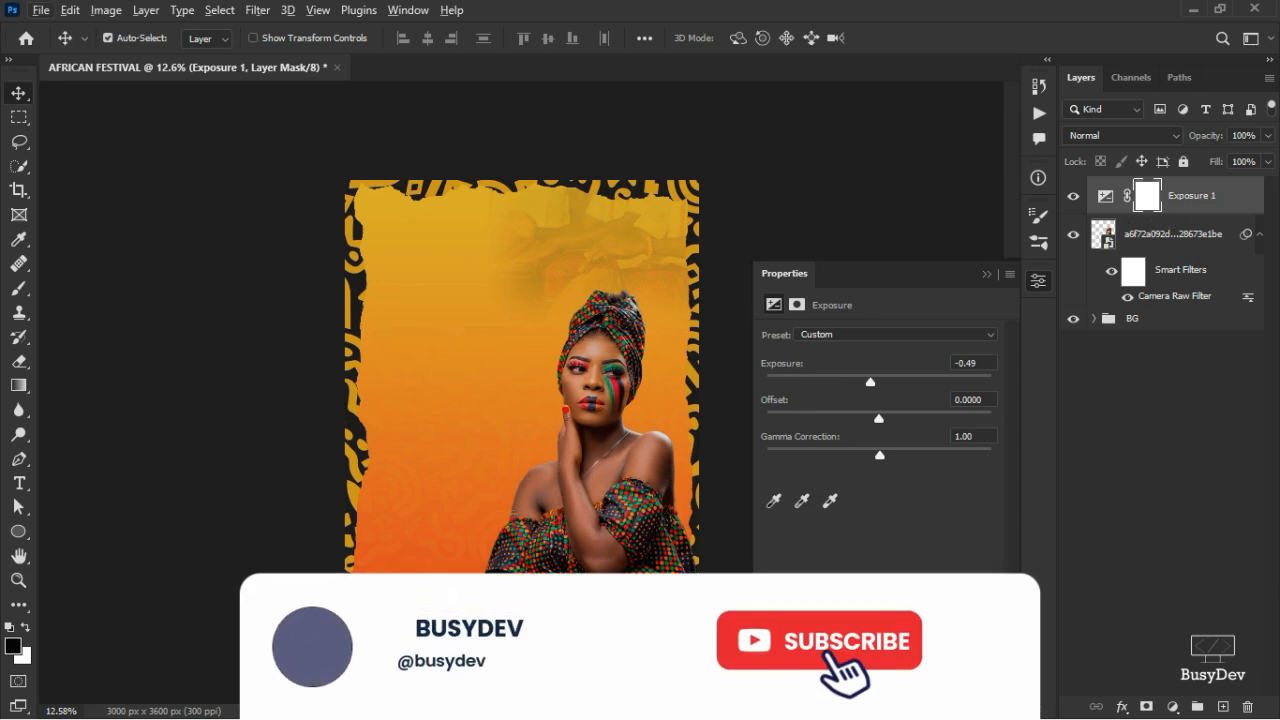
{"action": "left_click", "coordinate": [1180, 220], "text": "alt"}
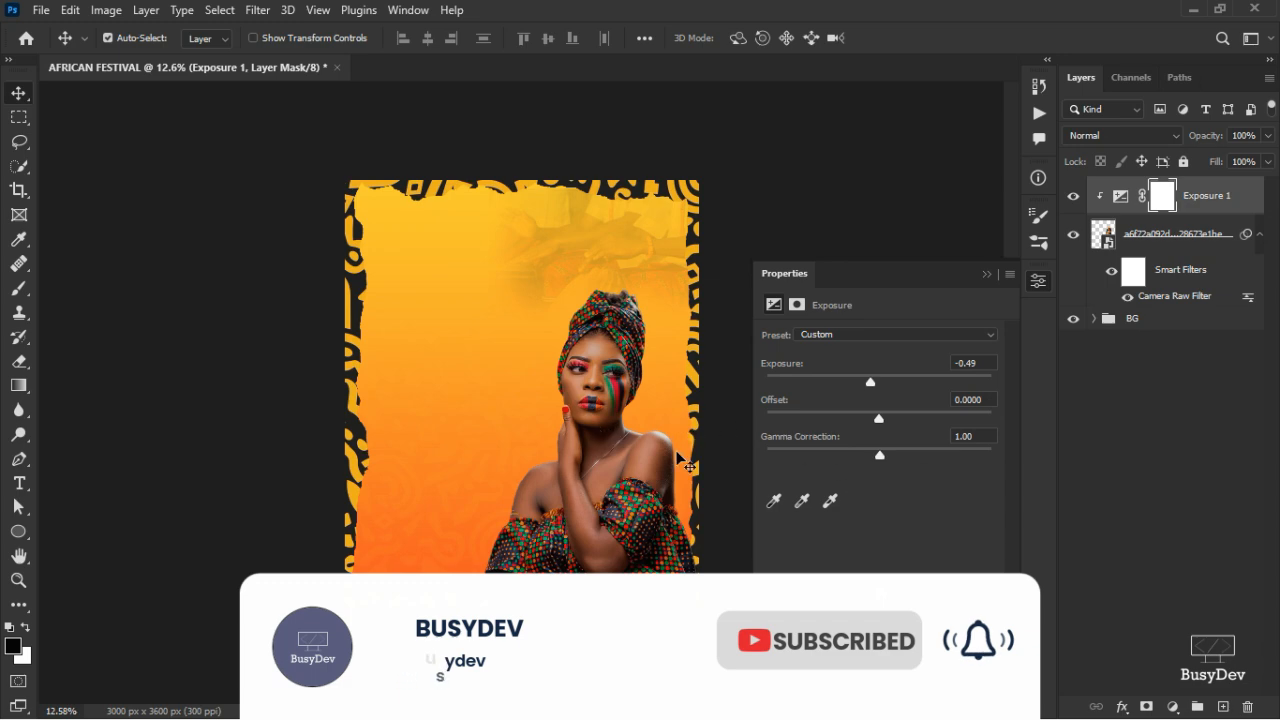
{"action": "scroll", "coordinate": [610, 440], "scroll_direction": "up", "scroll_amount": 3}
{"action": "scroll", "coordinate": [640, 432], "scroll_direction": "up", "scroll_amount": 1}
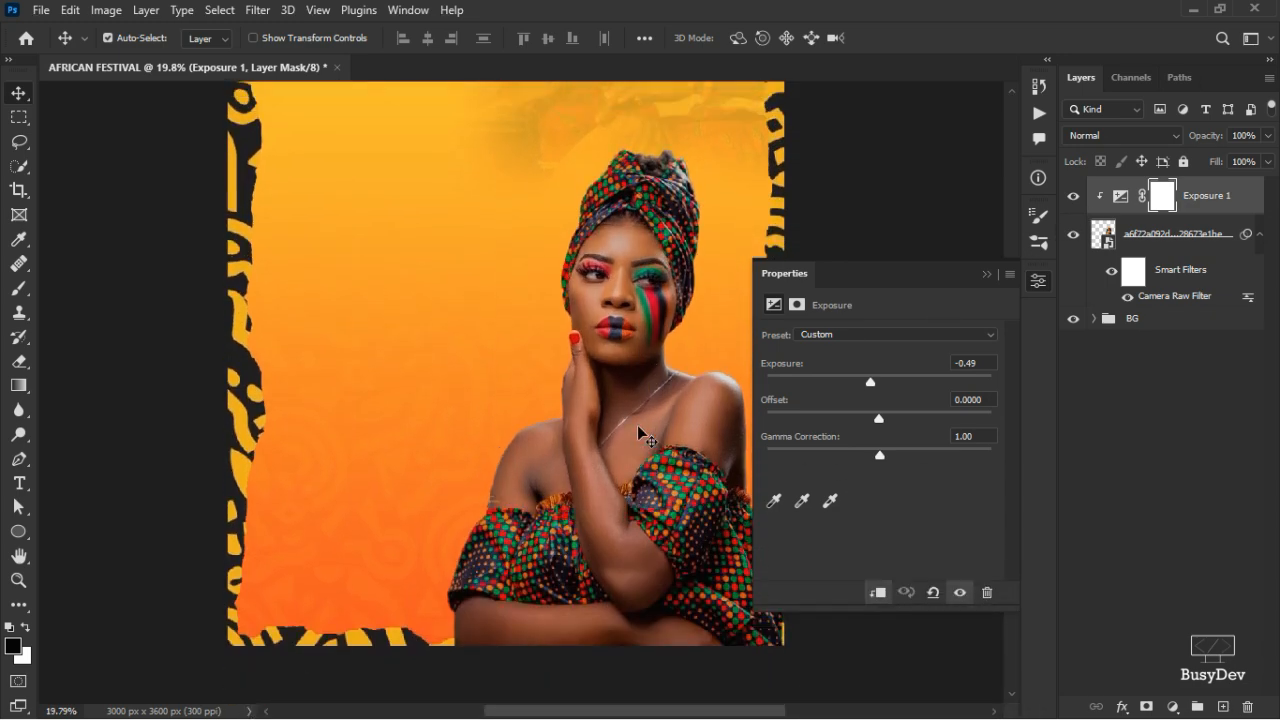
- Invert the Exposure 1 mask to black and ready a 200 px white brush
{"action": "left_click", "coordinate": [1039, 282]}
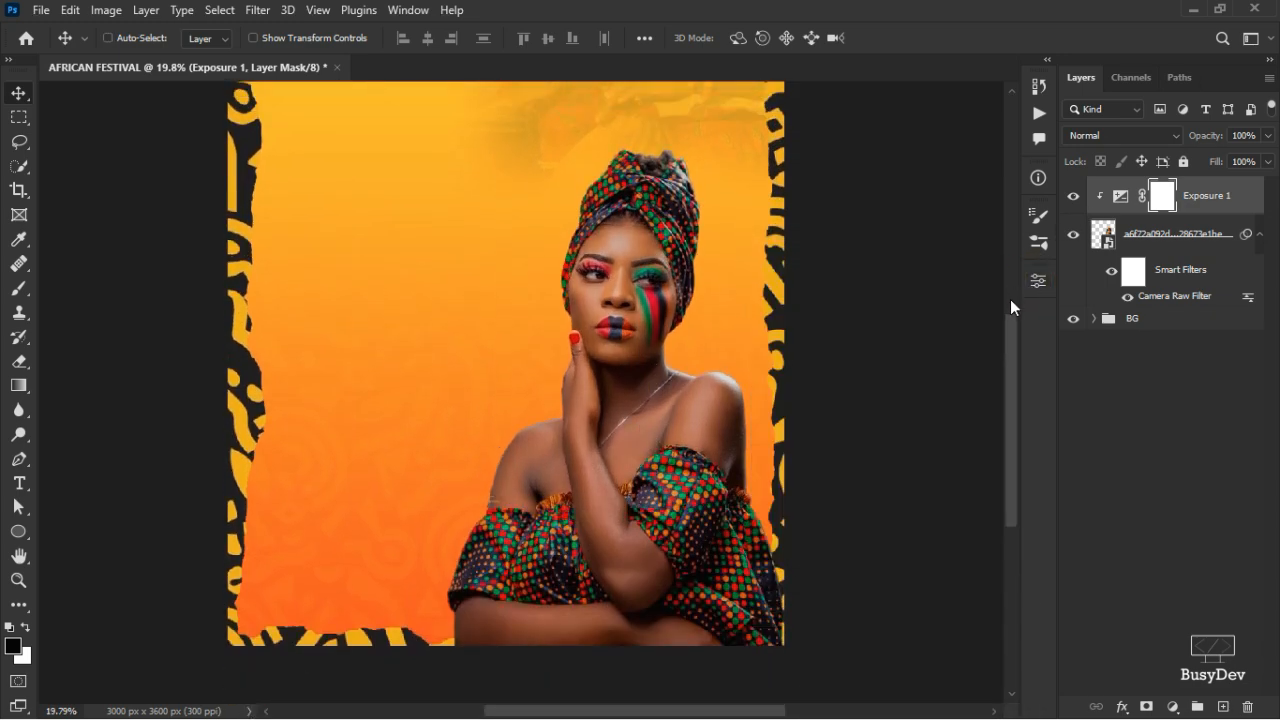
{"action": "key", "text": "ctrl+i"}
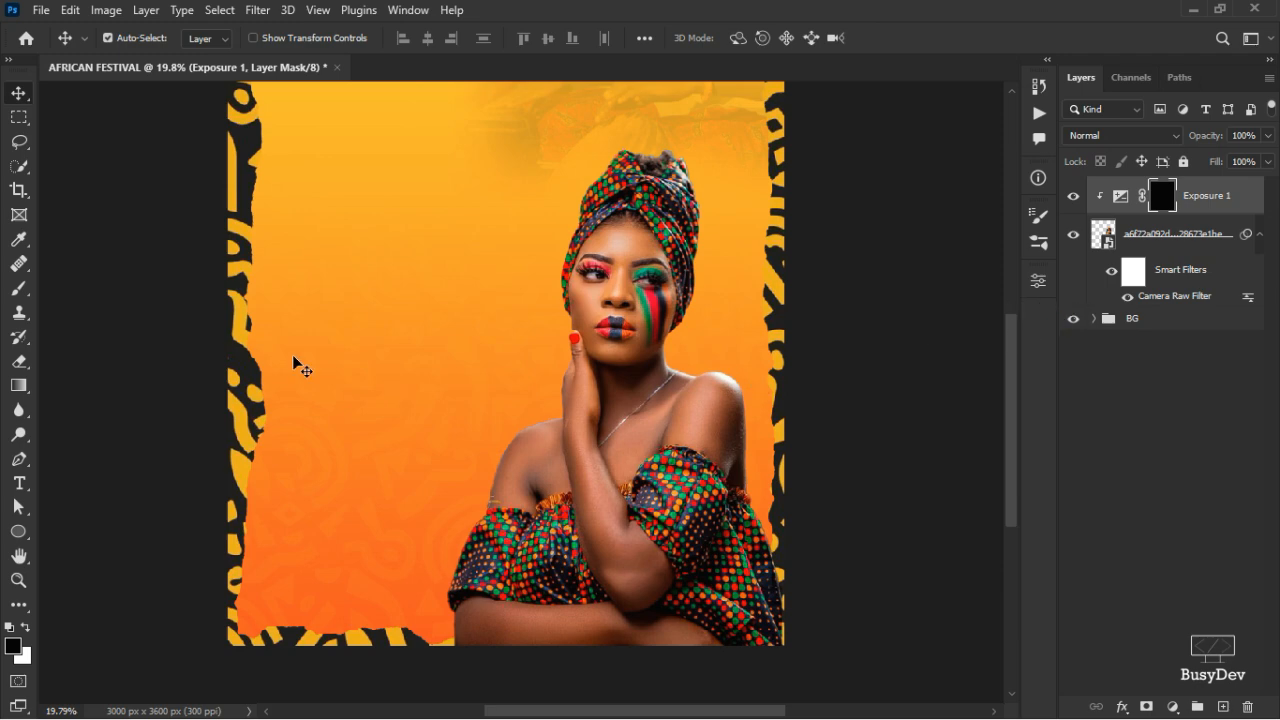
{"action": "key", "text": "b"}
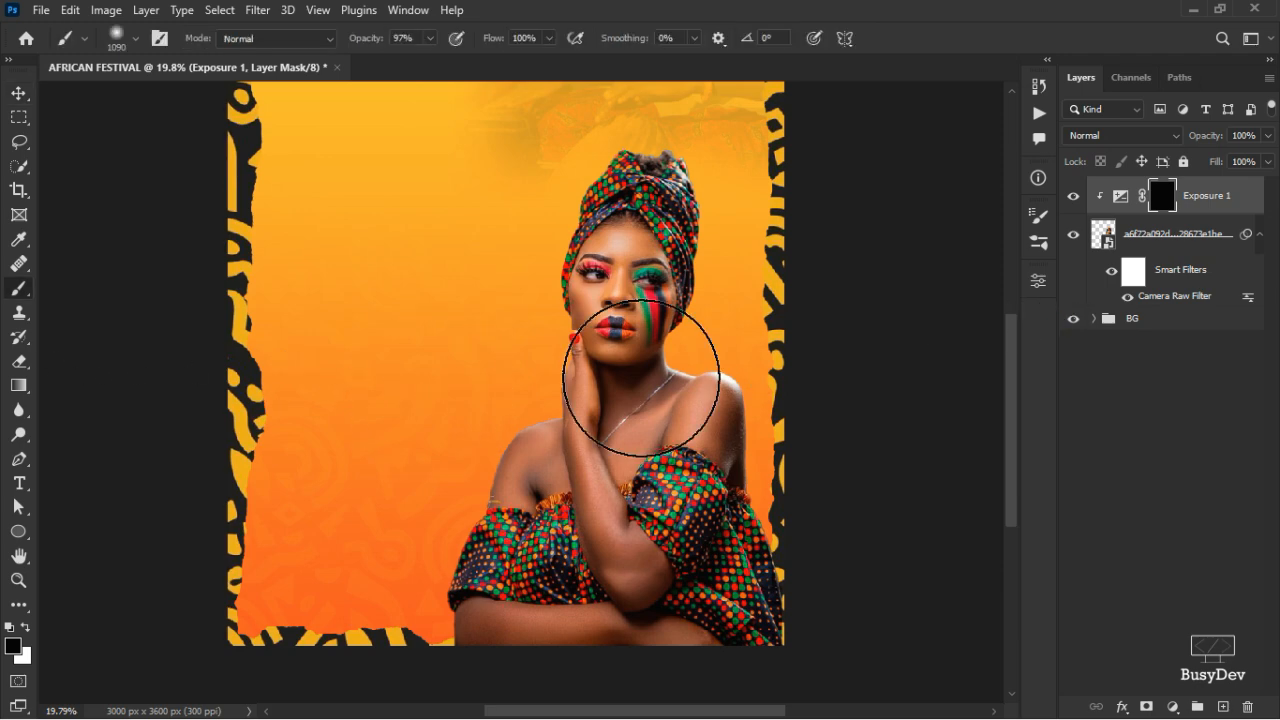
{"action": "left_click_drag", "start_coordinate": [680, 368], "coordinate": [599, 375]}
{"action": "scroll", "coordinate": [599, 375], "scroll_direction": "up", "scroll_amount": 3}
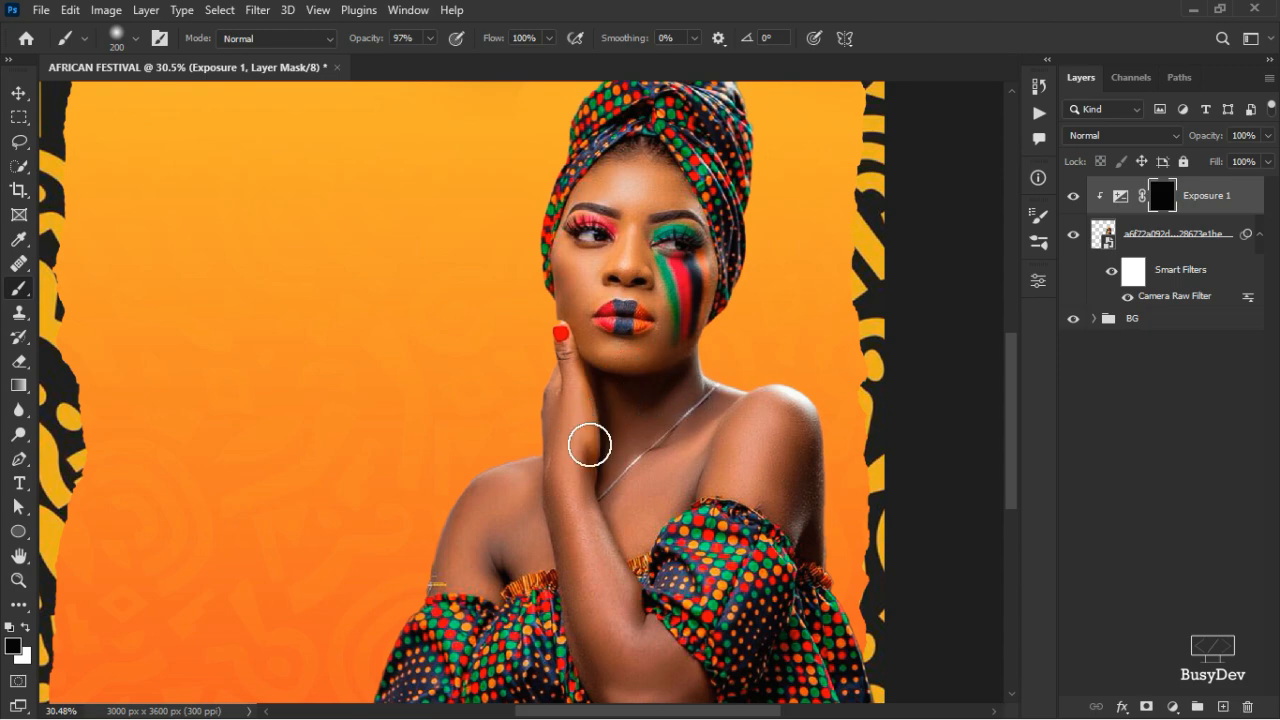
{"action": "scroll", "coordinate": [669, 509], "scroll_direction": "down", "scroll_amount": 2}
{"action": "scroll", "coordinate": [669, 509], "scroll_direction": "up", "scroll_amount": 2}
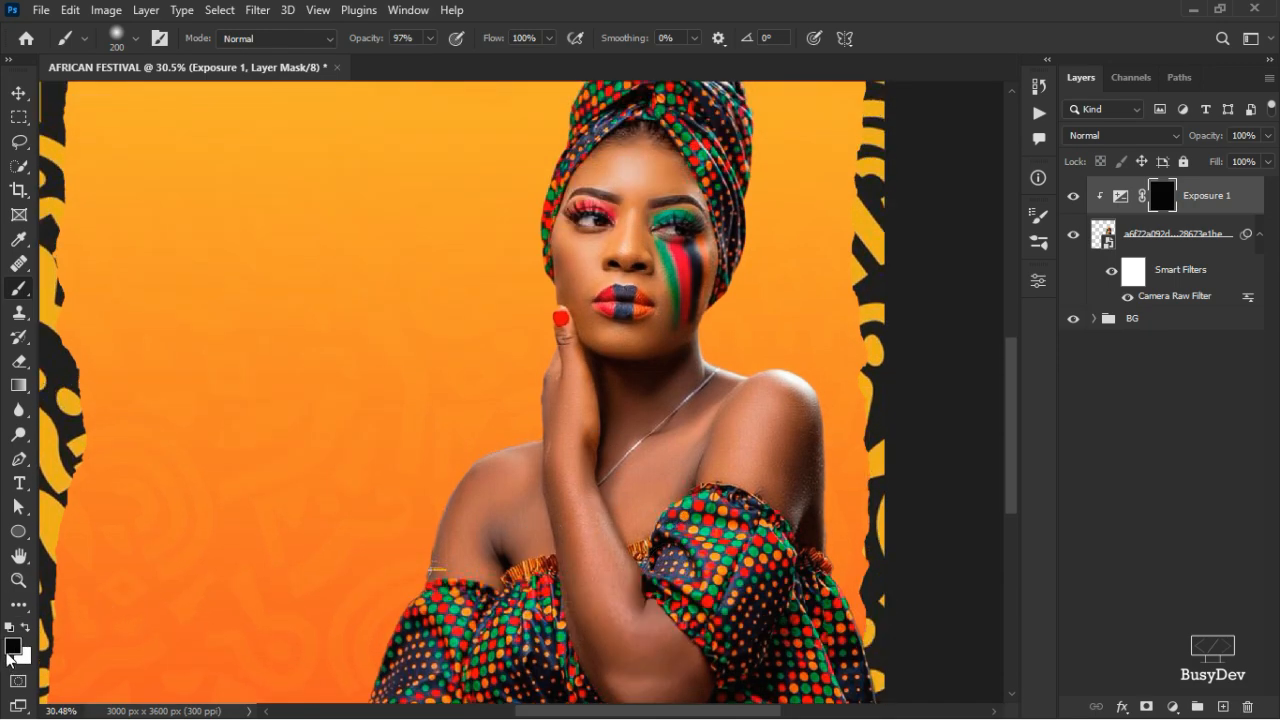
{"action": "left_click", "coordinate": [27, 627]}
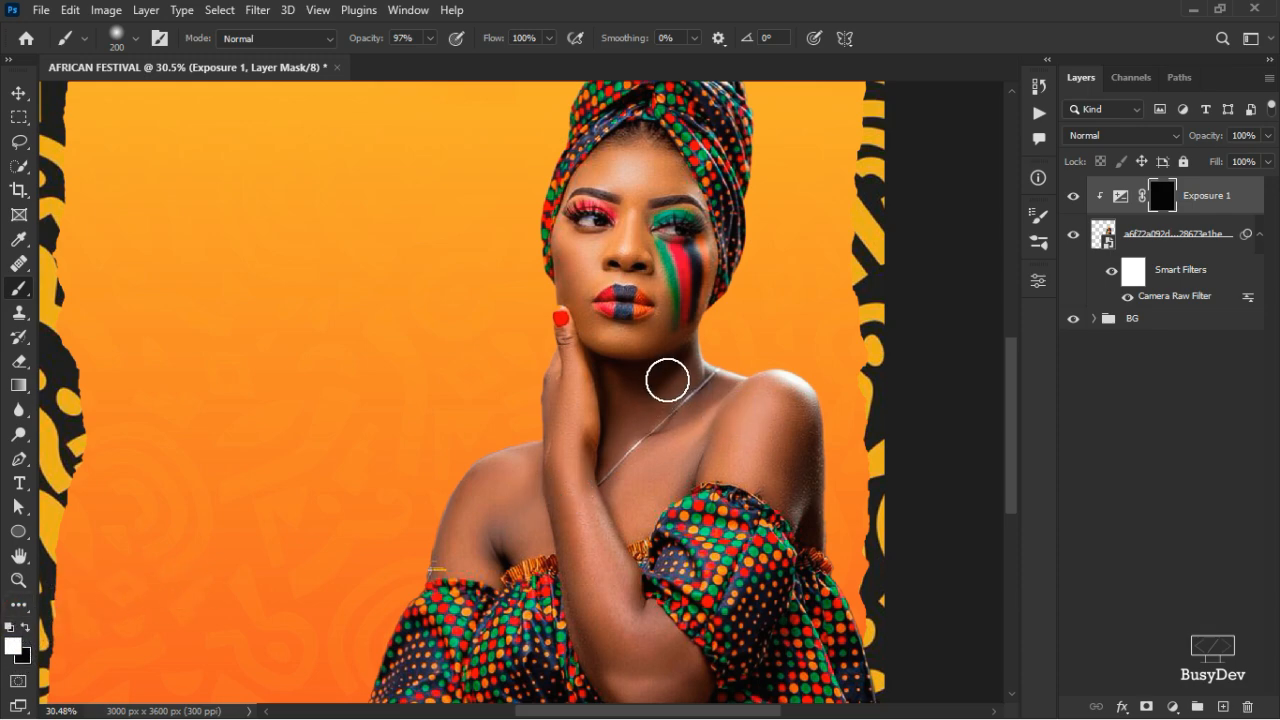
- Paint the darkening back onto the neck, shoulder and headwrap, finishing with a 115 px brush
{"action": "mouse_move", "coordinate": [660, 370]}
{"action": "left_mouse_down"}
{"action": "mouse_move", "coordinate": [654, 411]}
{"action": "mouse_move", "coordinate": [697, 449]}
{"action": "mouse_move", "coordinate": [735, 530]}
{"action": "left_mouse_up"}
{"action": "key", "text": "ctrl+z"}
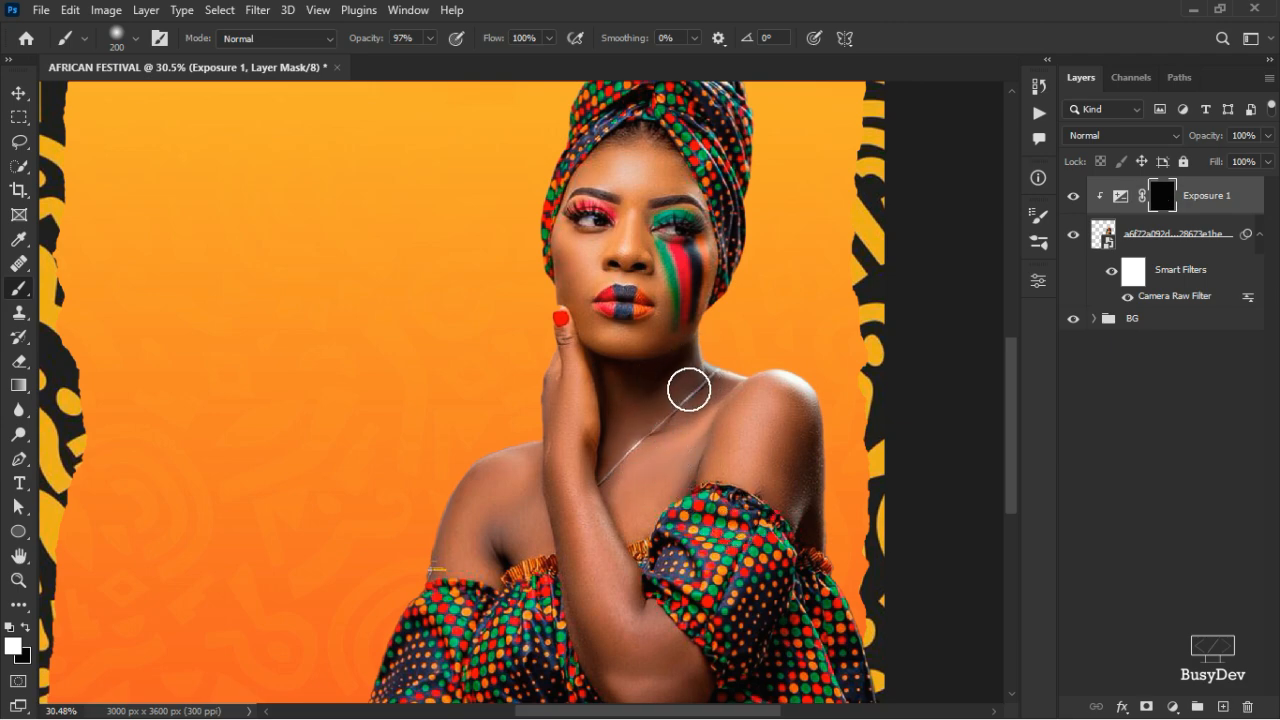
{"action": "left_click_drag", "start_coordinate": [605, 451], "coordinate": [606, 441]}
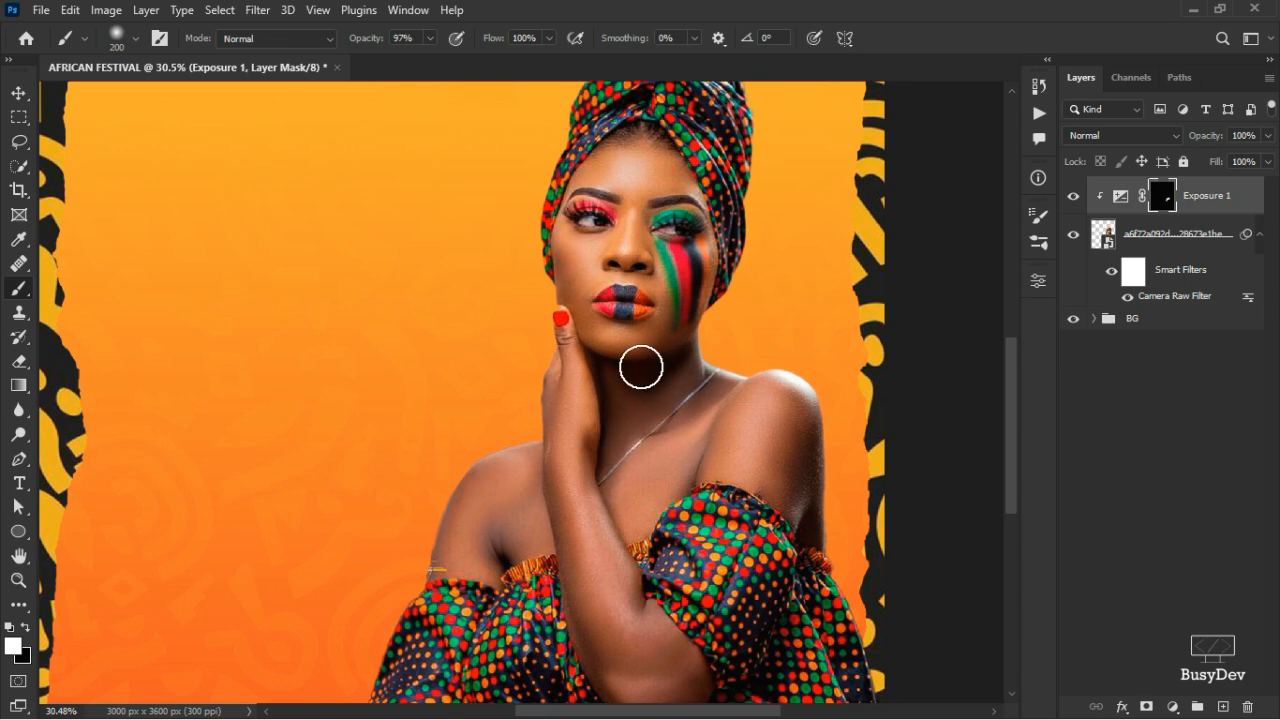
{"action": "scroll", "coordinate": [678, 268], "scroll_direction": "up", "scroll_amount": 2}
{"action": "left_click_drag", "start_coordinate": [724, 242], "coordinate": [740, 278]}
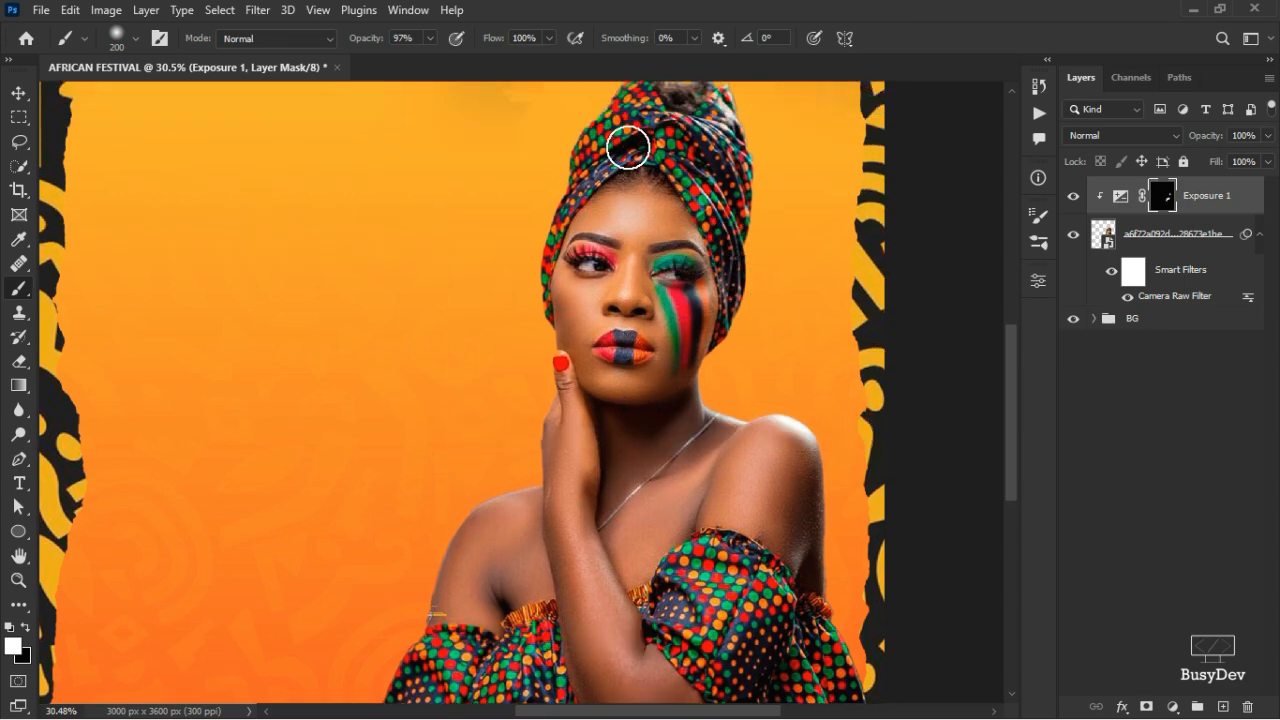
{"action": "left_click_drag", "start_coordinate": [629, 147], "coordinate": [663, 137]}
{"action": "scroll", "coordinate": [666, 137], "scroll_direction": "up", "scroll_amount": 1}
{"action": "scroll", "coordinate": [683, 123], "scroll_direction": "up", "scroll_amount": 1}
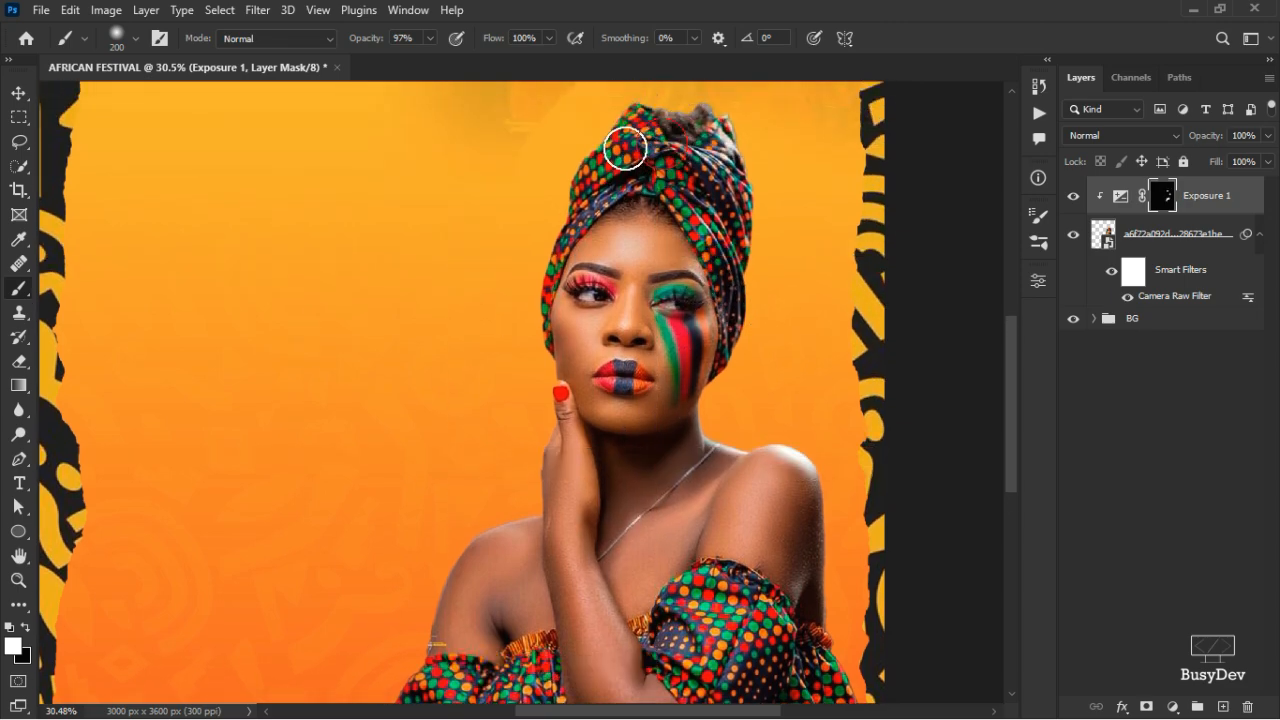
{"action": "scroll", "coordinate": [609, 191], "scroll_direction": "down", "scroll_amount": 6}
{"action": "scroll", "coordinate": [589, 254], "scroll_direction": "down", "scroll_amount": 5}
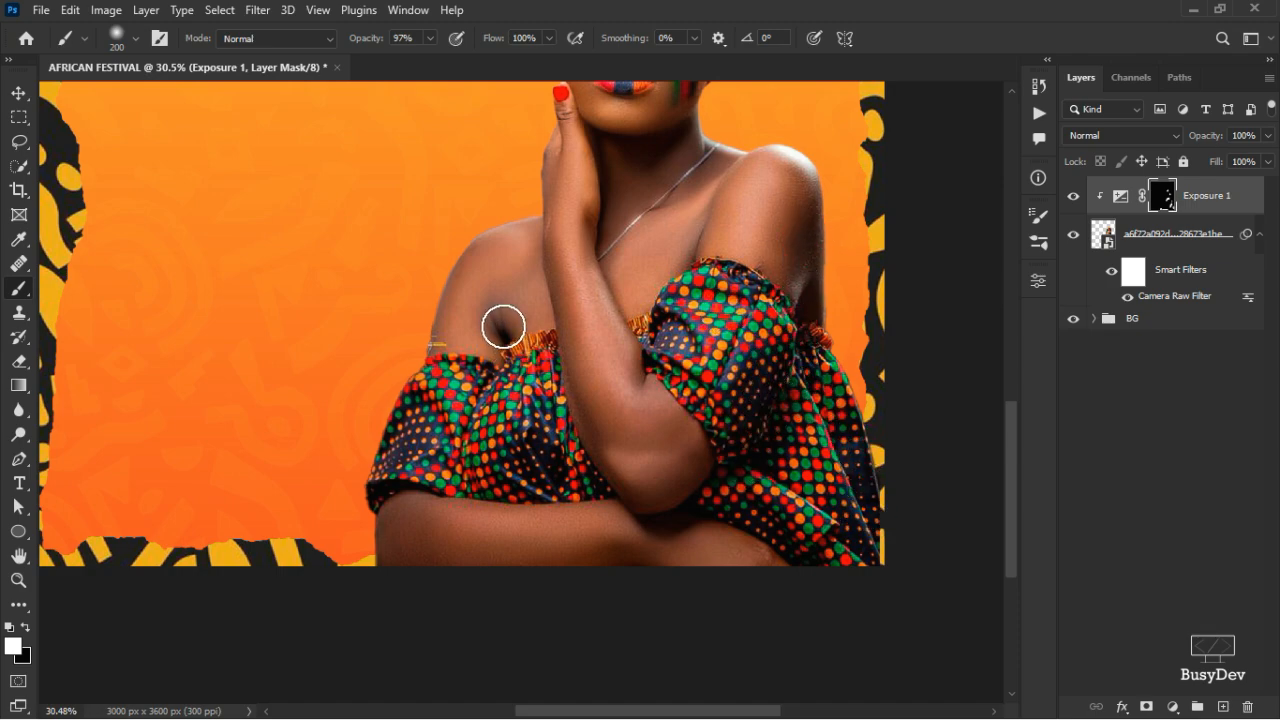
{"action": "left_click_drag", "start_coordinate": [504, 327], "coordinate": [488, 322]}
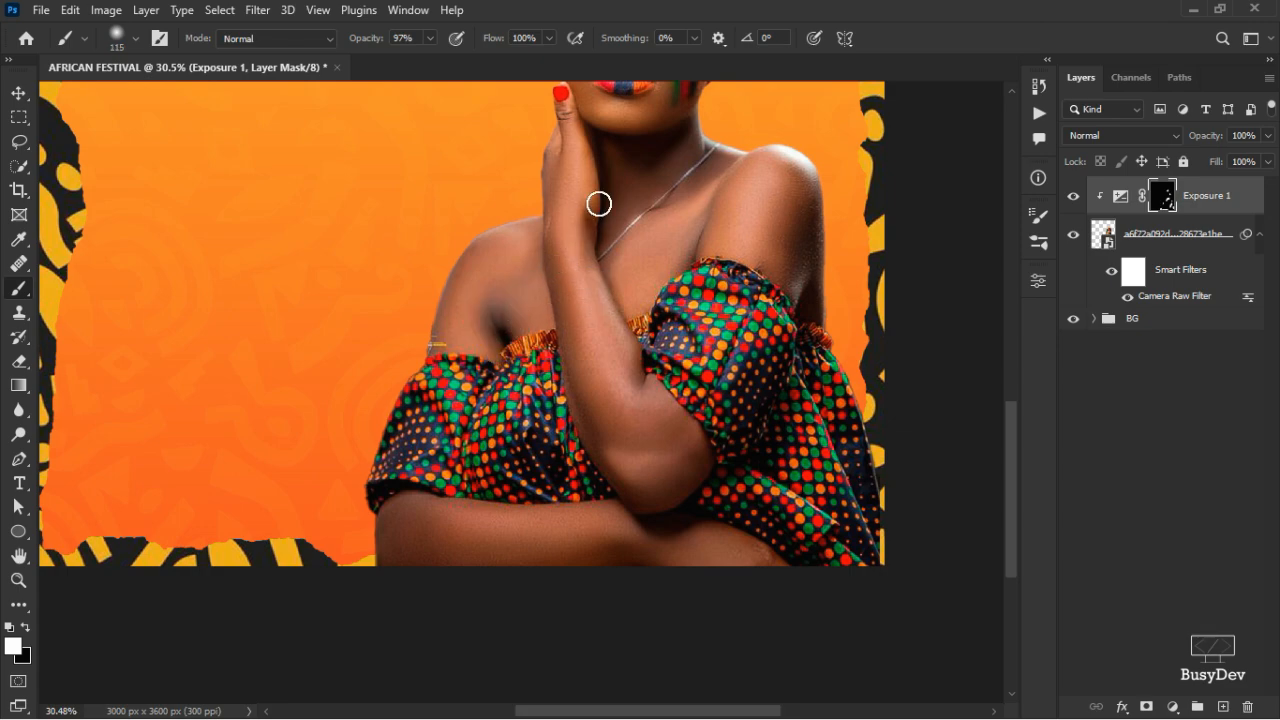
{"action": "left_click_drag", "start_coordinate": [591, 208], "coordinate": [595, 243]}
{"action": "scroll", "coordinate": [786, 203], "scroll_direction": "up", "scroll_amount": 1}
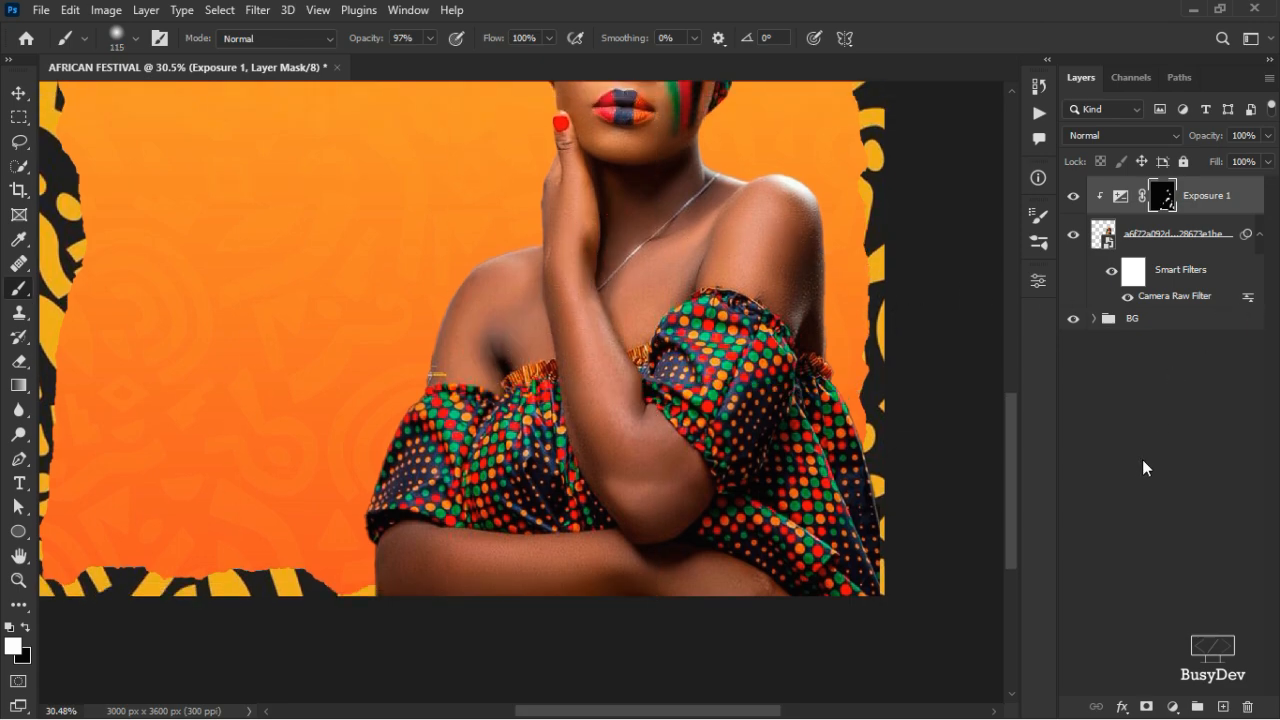
- Add a Brightness/Contrast layer clipped to the model photo with Brightness 28
{"action": "left_click", "coordinate": [1173, 706]}
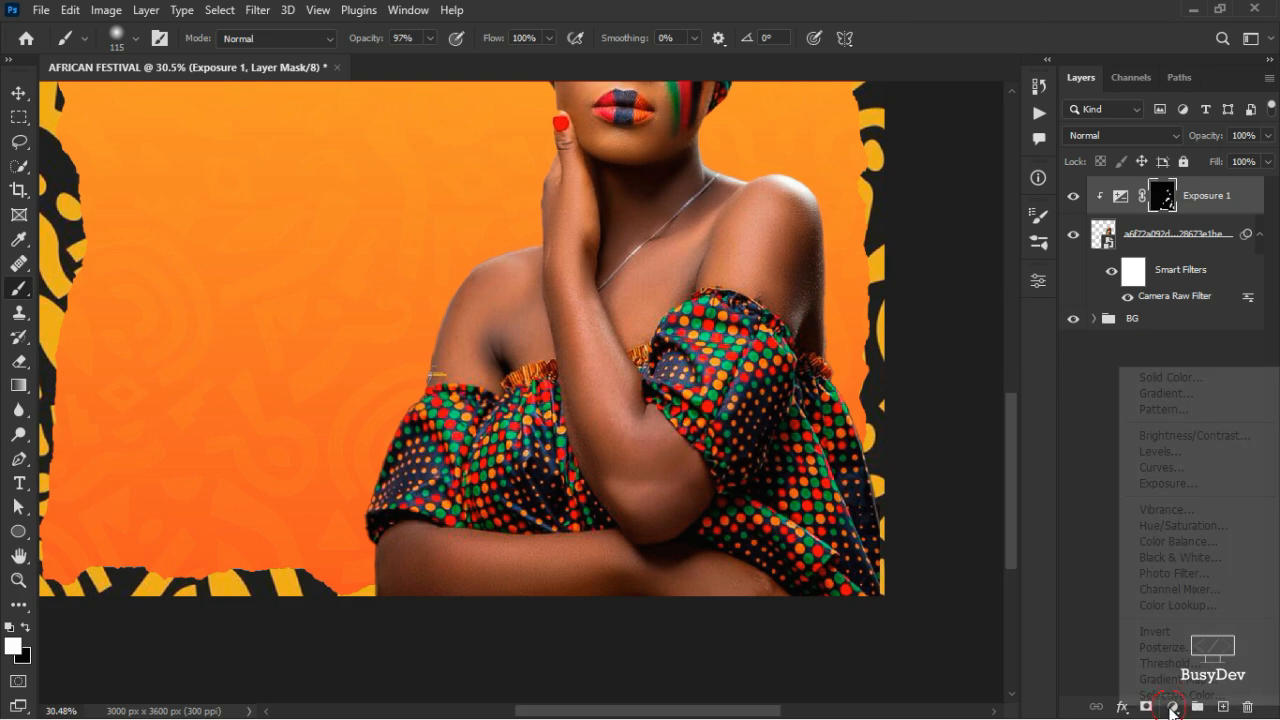
{"action": "left_click", "coordinate": [1190, 483]}
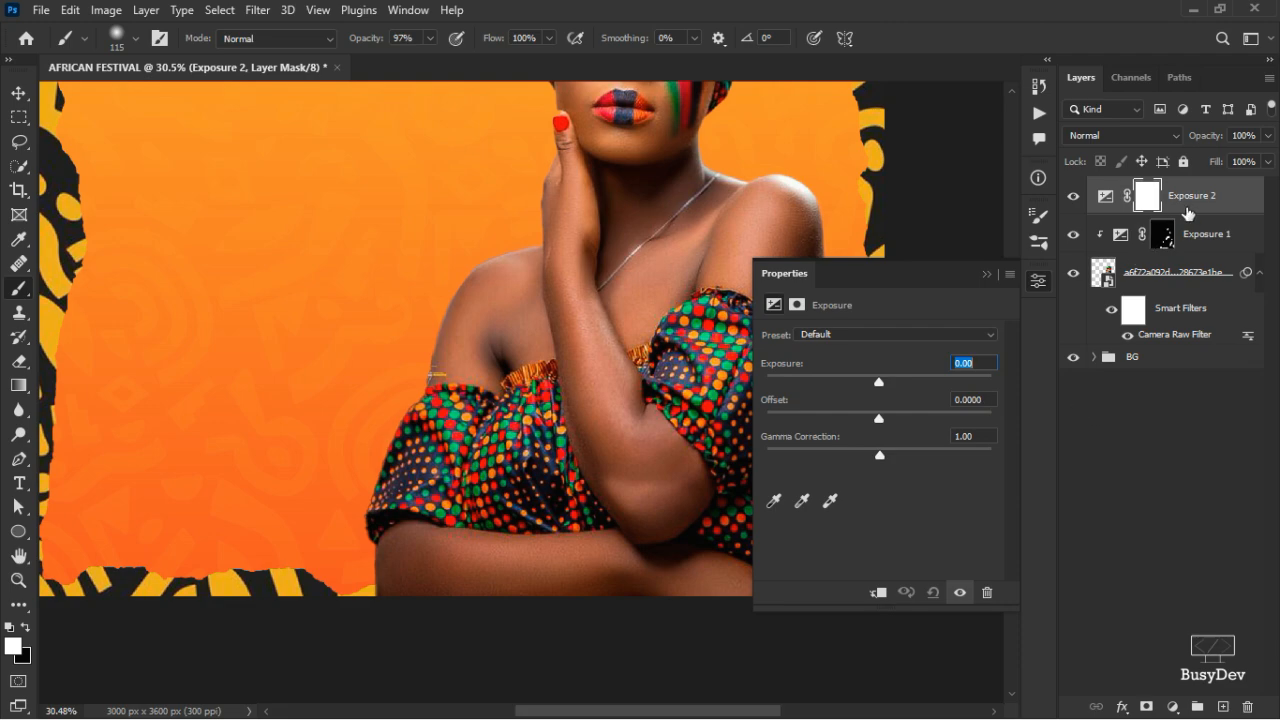
{"action": "key", "text": "ctrl+z"}
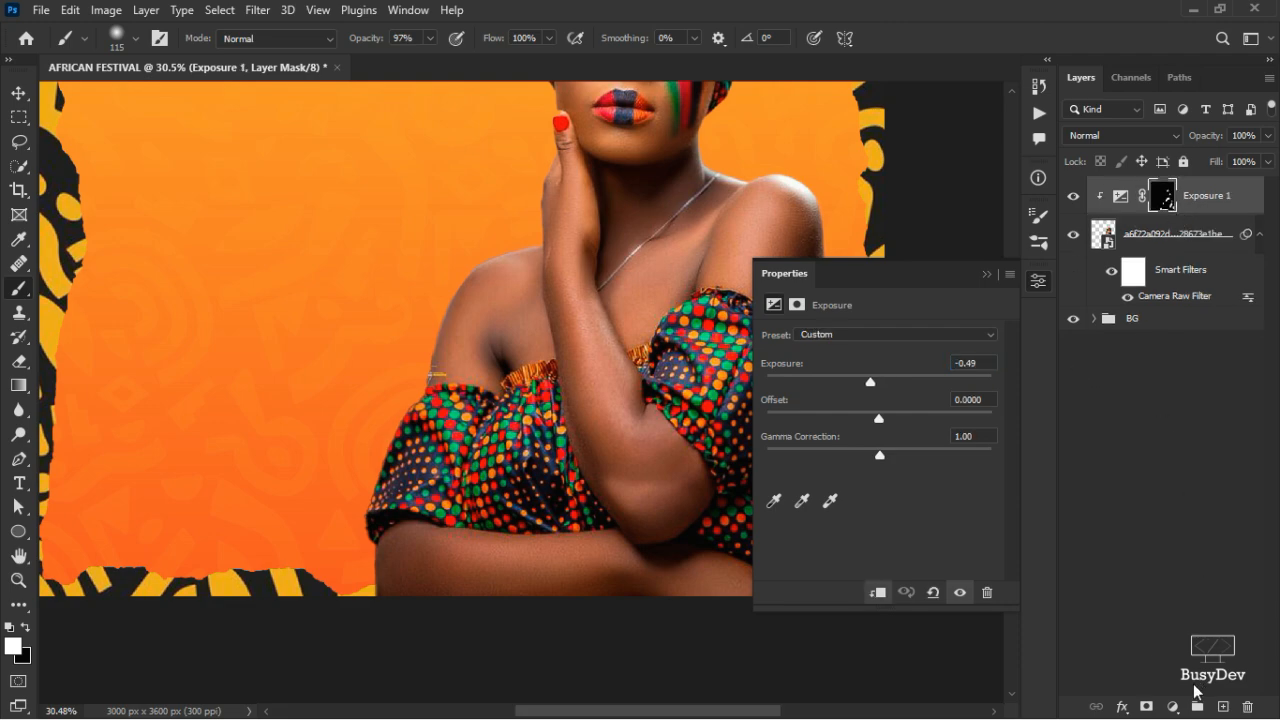
{"action": "left_click", "coordinate": [1172, 706]}
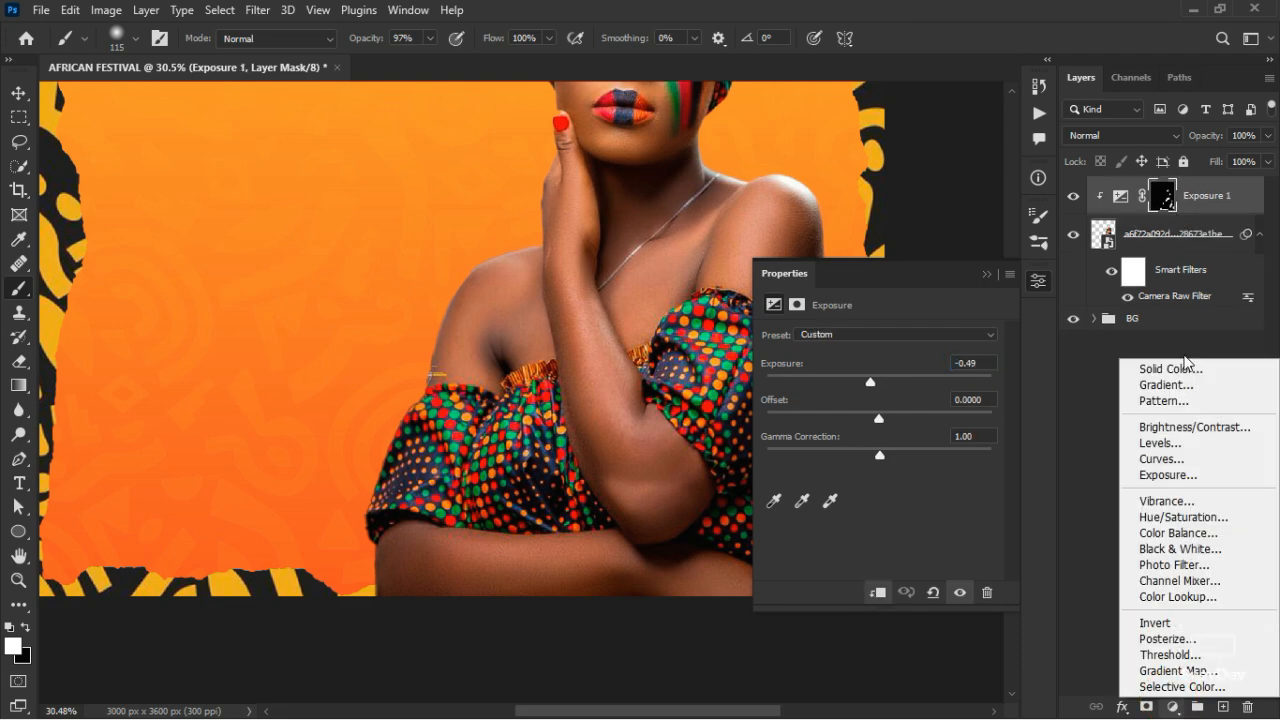
{"action": "left_click", "coordinate": [1185, 428]}
{"action": "scroll", "coordinate": [660, 363], "scroll_direction": "up", "scroll_amount": 3}
{"action": "scroll", "coordinate": [650, 363], "scroll_direction": "right", "scroll_amount": 3}
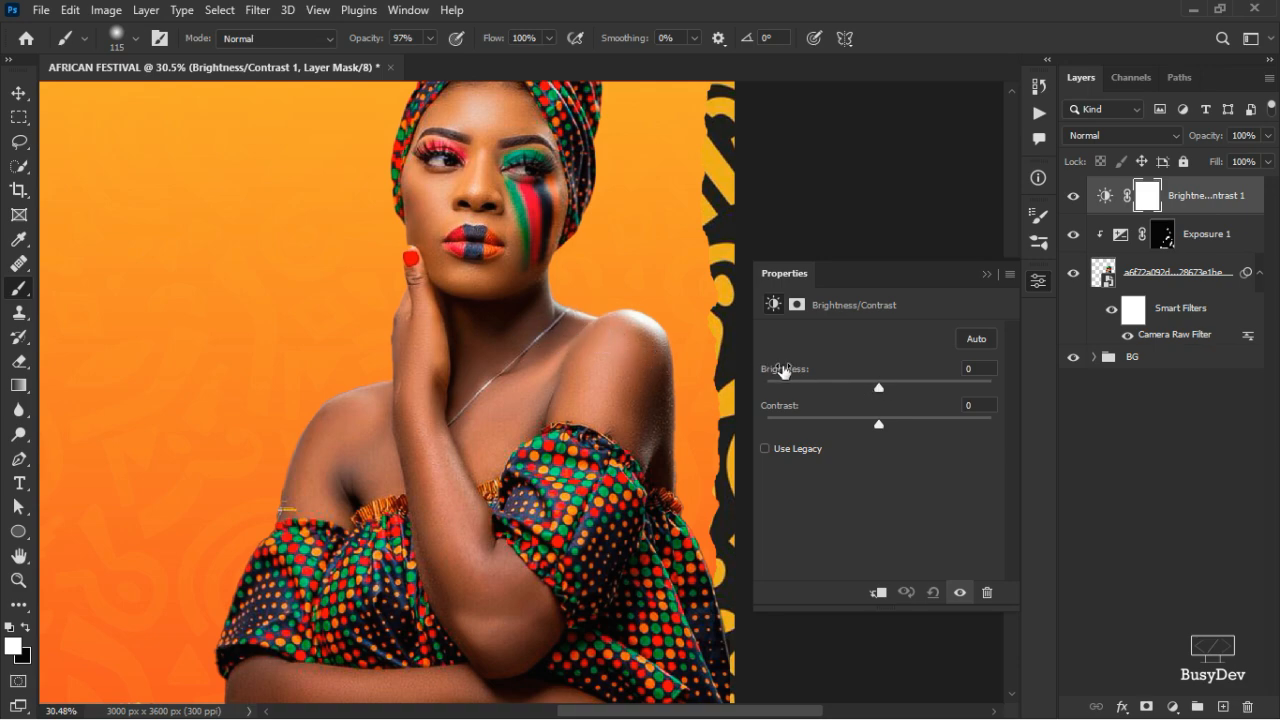
{"action": "left_click_drag", "start_coordinate": [783, 370], "coordinate": [840, 368]}
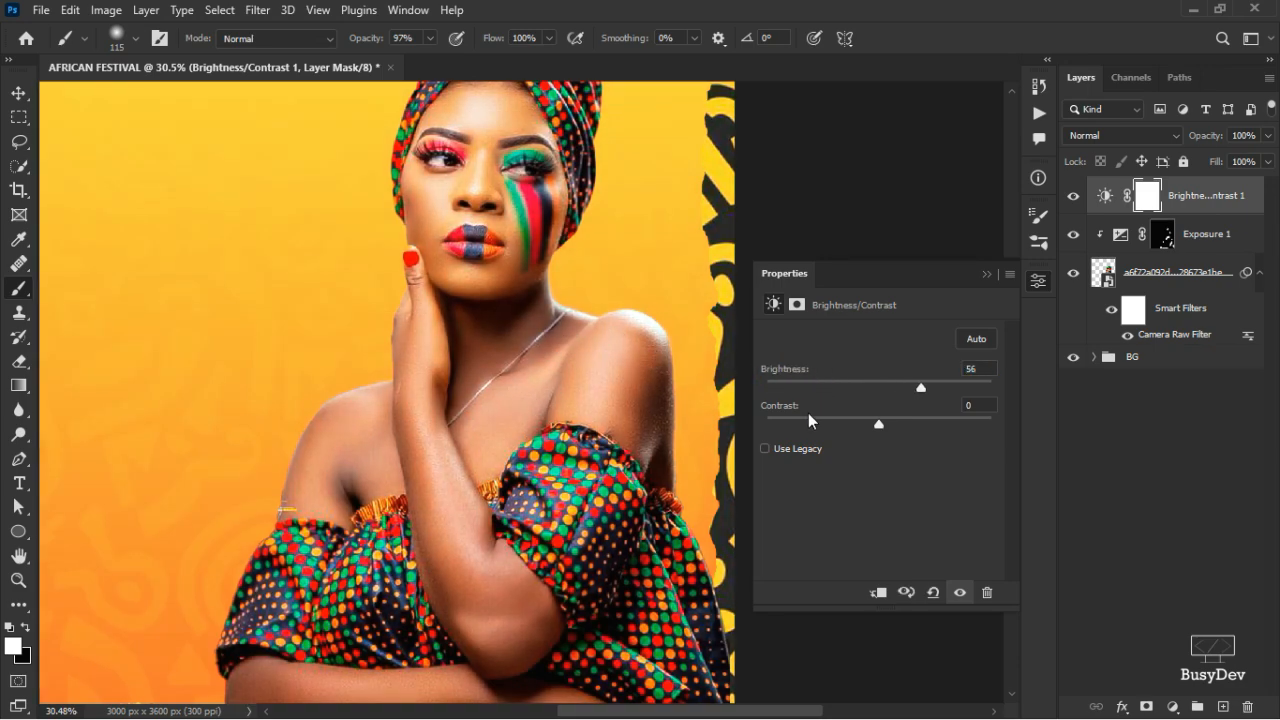
{"action": "left_click", "coordinate": [878, 592]}
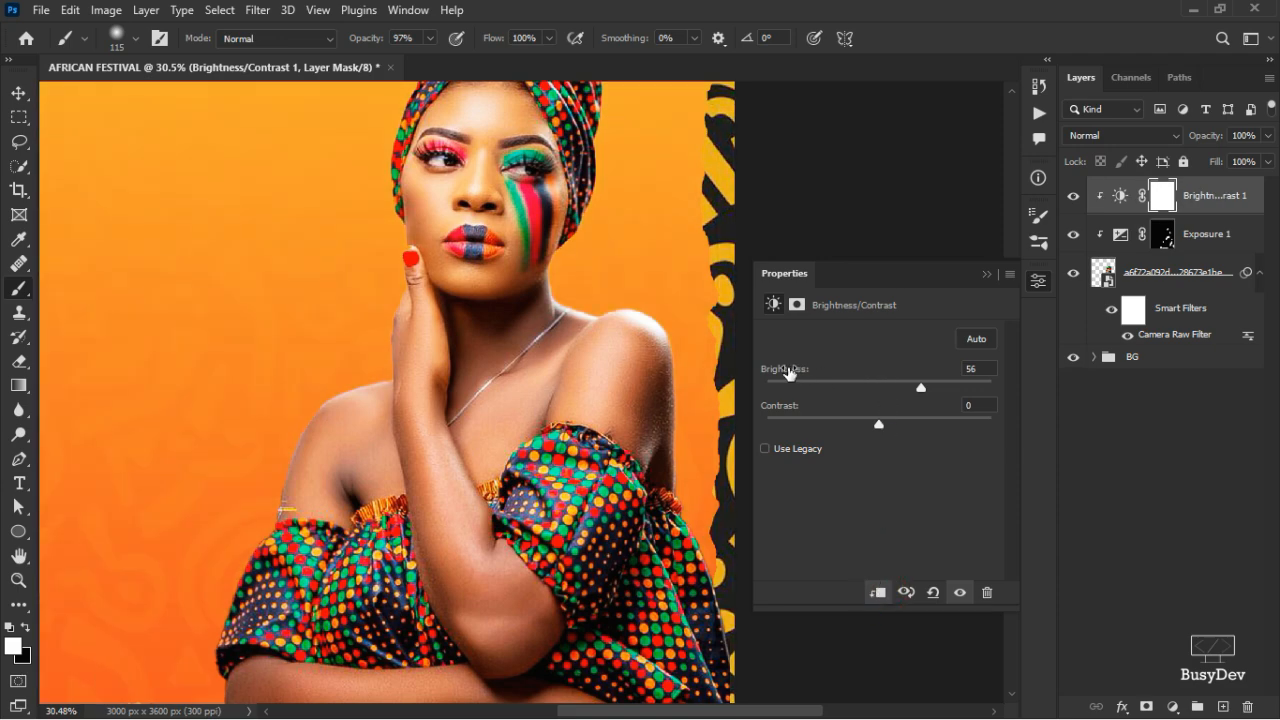
{"action": "left_click_drag", "start_coordinate": [745, 374], "coordinate": [759, 372]}
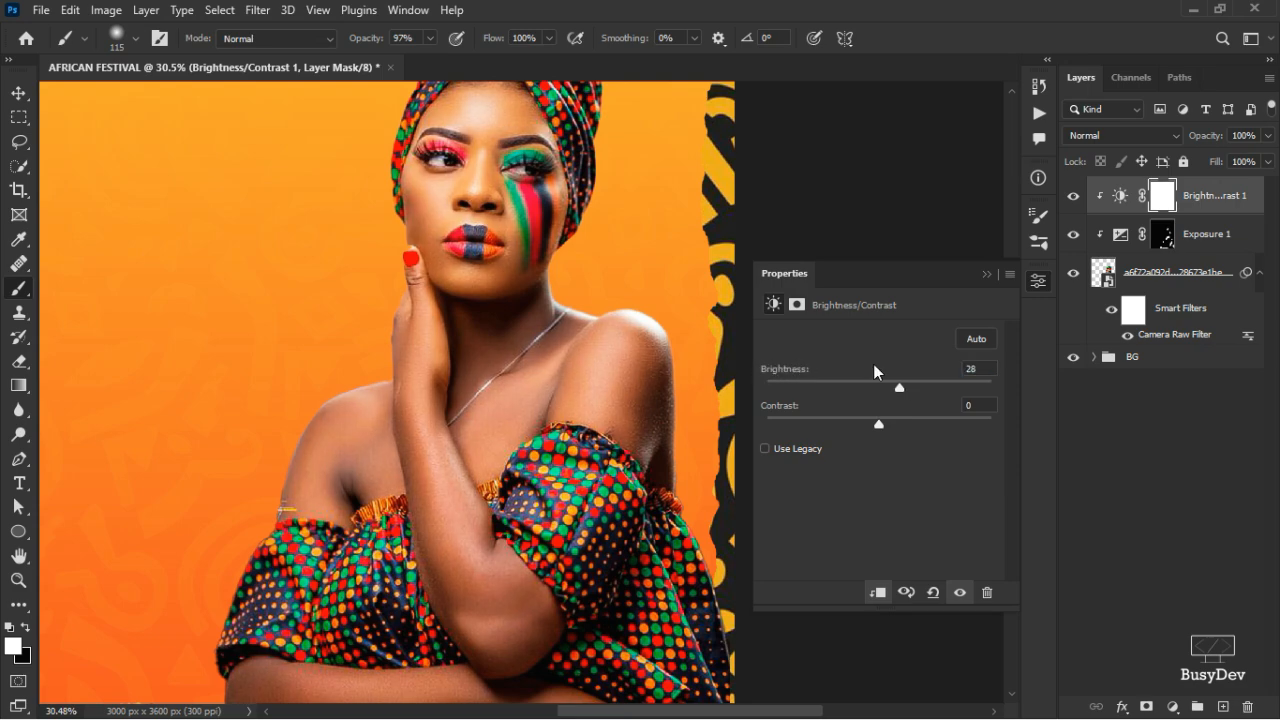
{"action": "scroll", "coordinate": [568, 254], "scroll_direction": "up", "scroll_amount": 3}
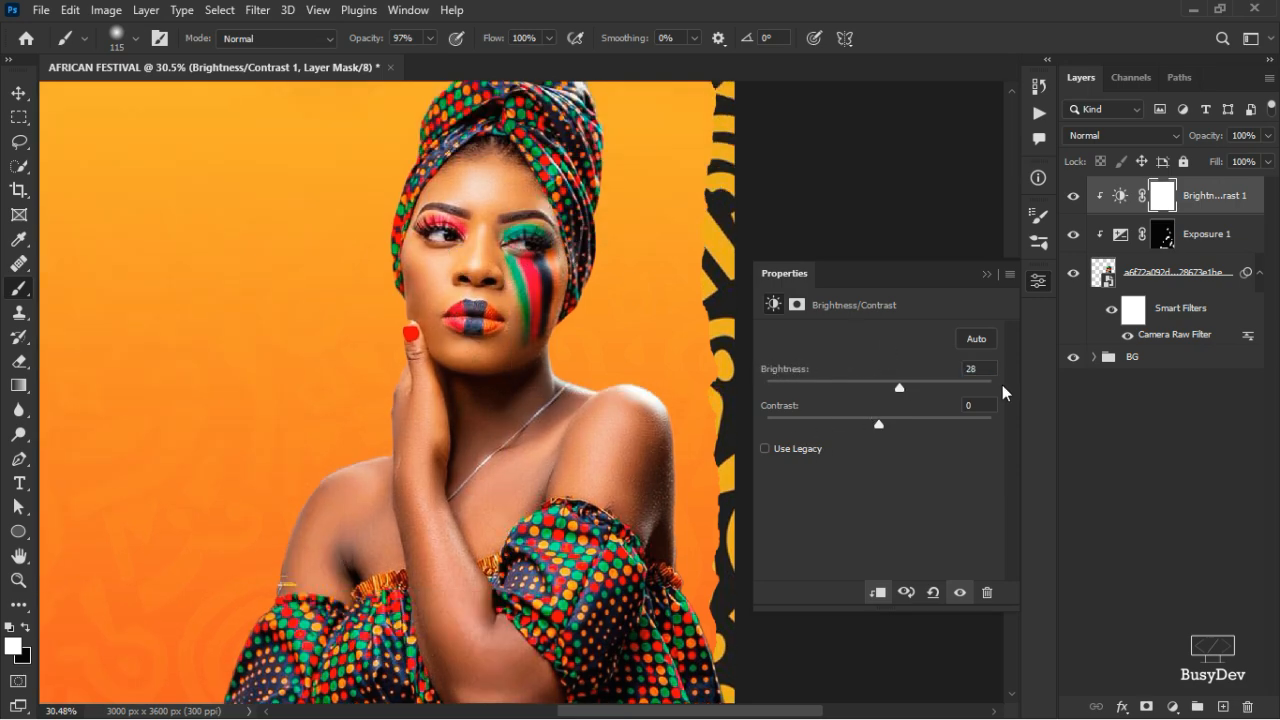
- Invert the Brightness/Contrast 1 mask to black and paint brightening onto the forehead
{"action": "left_click", "coordinate": [1046, 285]}
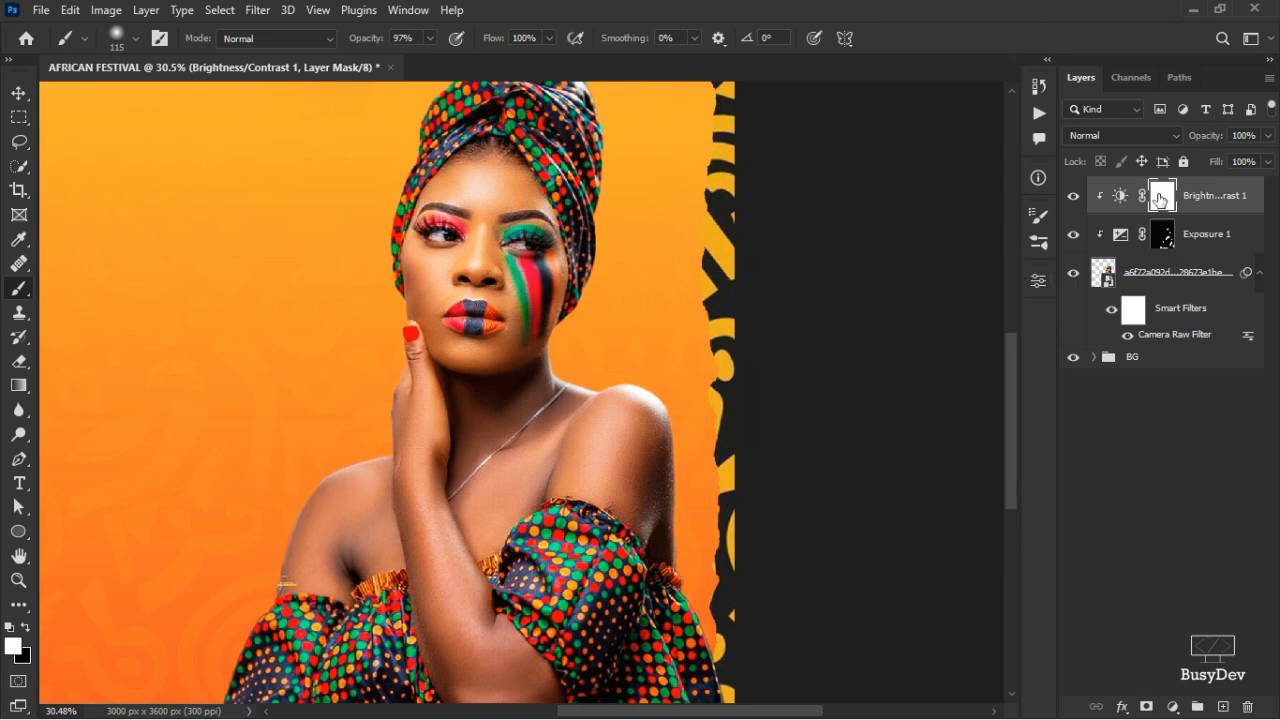
{"action": "key", "text": "ctrl+i"}
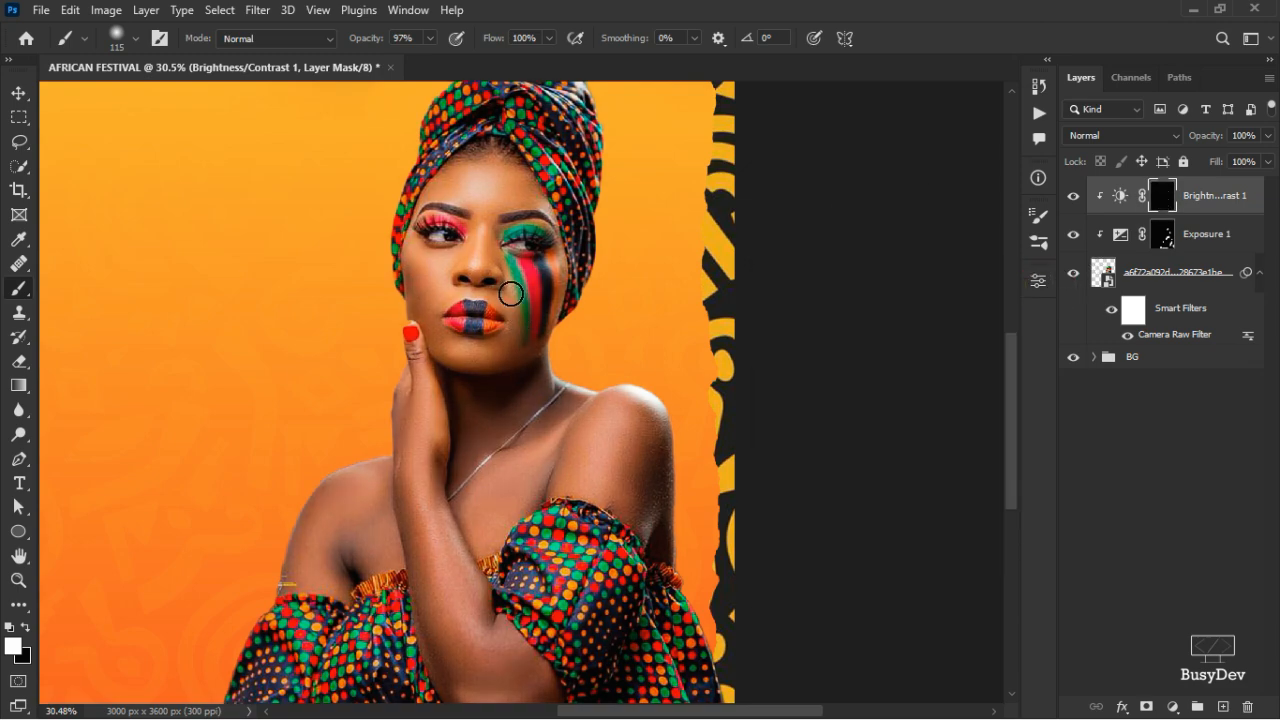
{"action": "mouse_move", "coordinate": [477, 200]}
{"action": "left_mouse_down"}
{"action": "mouse_move", "coordinate": [519, 188]}
{"action": "mouse_move", "coordinate": [434, 194]}
{"action": "mouse_move", "coordinate": [513, 177]}
{"action": "left_mouse_up"}
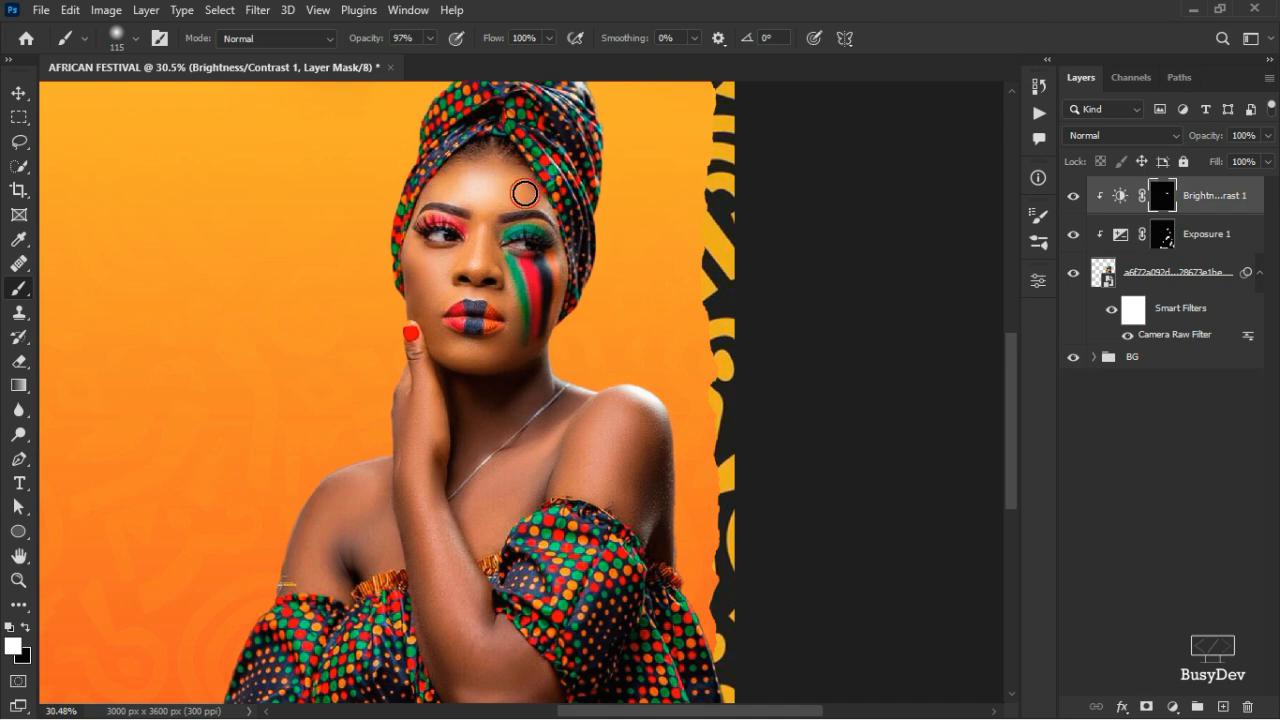
{"action": "left_click_drag", "start_coordinate": [483, 239], "coordinate": [481, 270]}
{"action": "key", "text": "ctrl+z"}
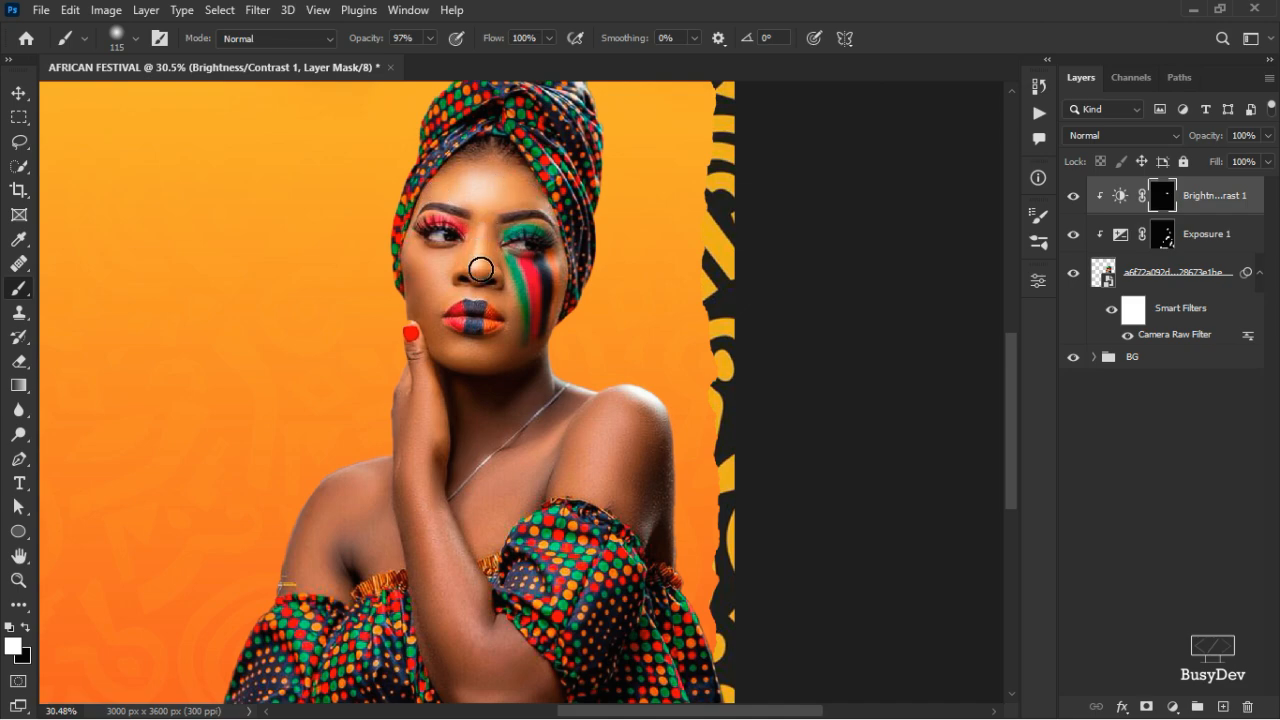
{"action": "scroll", "coordinate": [684, 356], "scroll_direction": "down", "scroll_amount": 3}
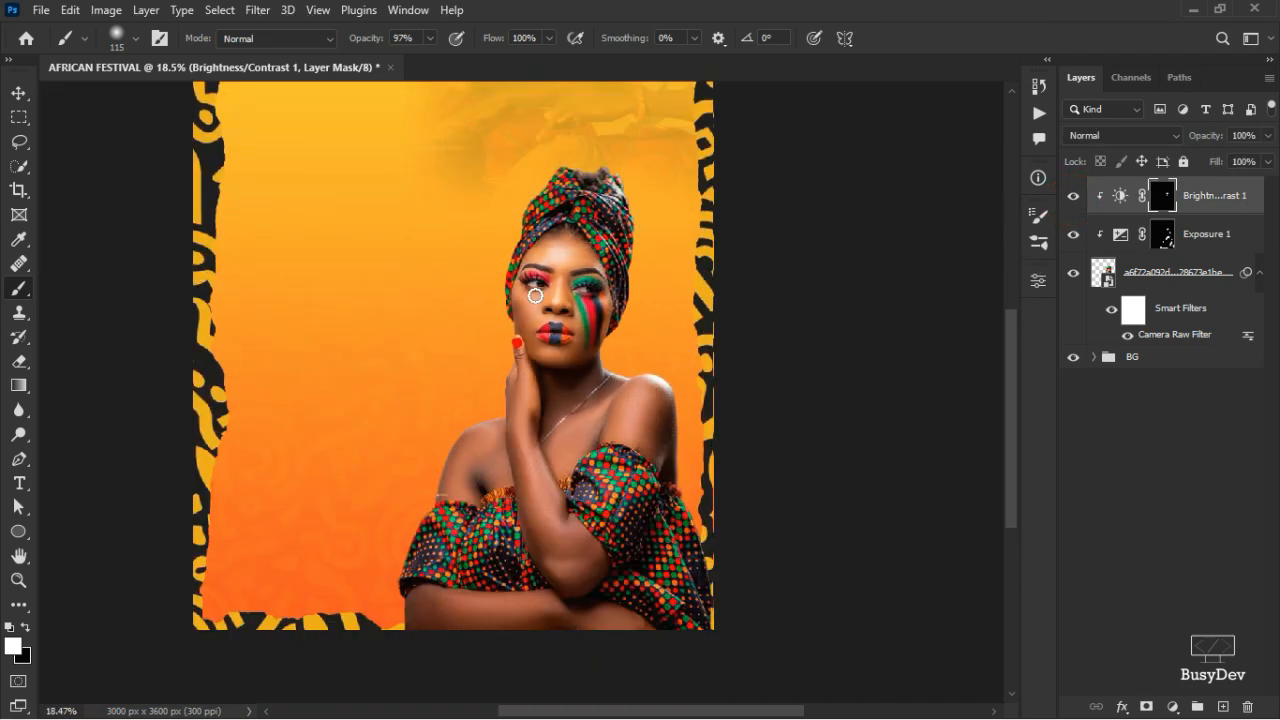
{"action": "scroll", "coordinate": [535, 297], "scroll_direction": "up", "scroll_amount": 2}
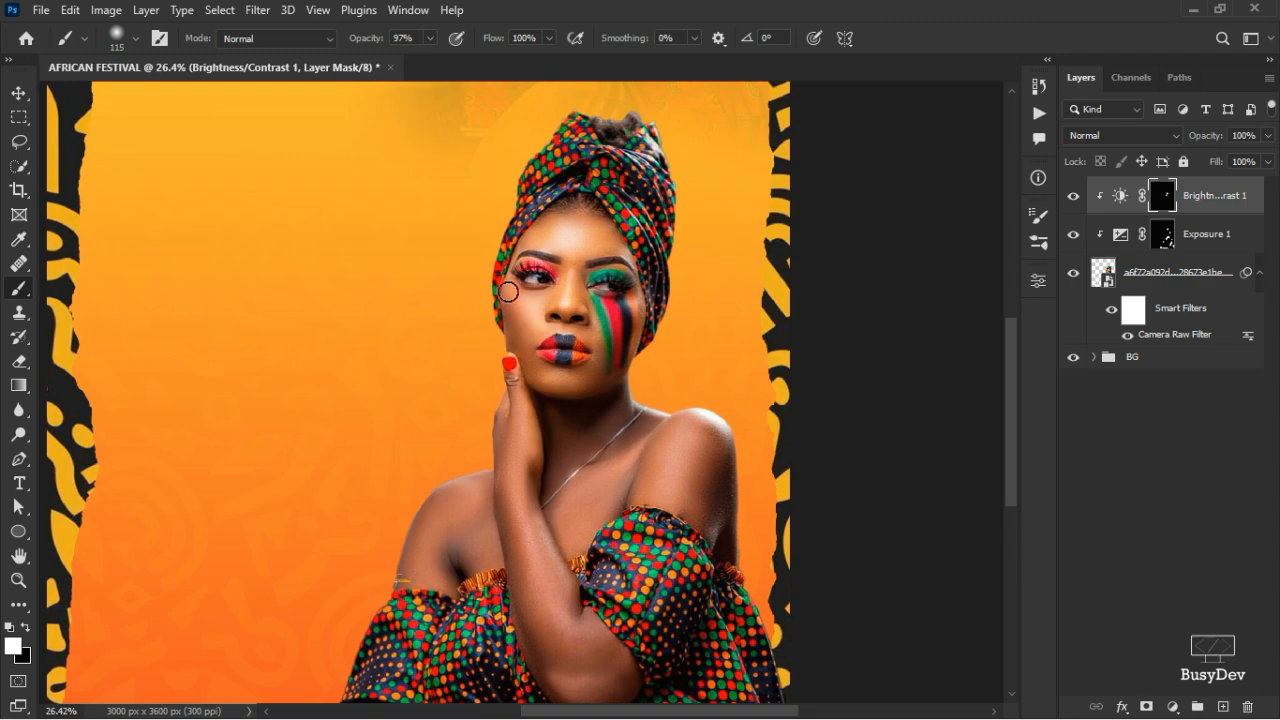
- Paint brightening onto the cheek stripes, shoulder, upper arm, hand and forearm
{"action": "mouse_move", "coordinate": [615, 325]}
{"action": "left_mouse_down"}
{"action": "mouse_move", "coordinate": [631, 314]}
{"action": "mouse_move", "coordinate": [620, 363]}
{"action": "mouse_move", "coordinate": [623, 347]}
{"action": "left_mouse_up"}
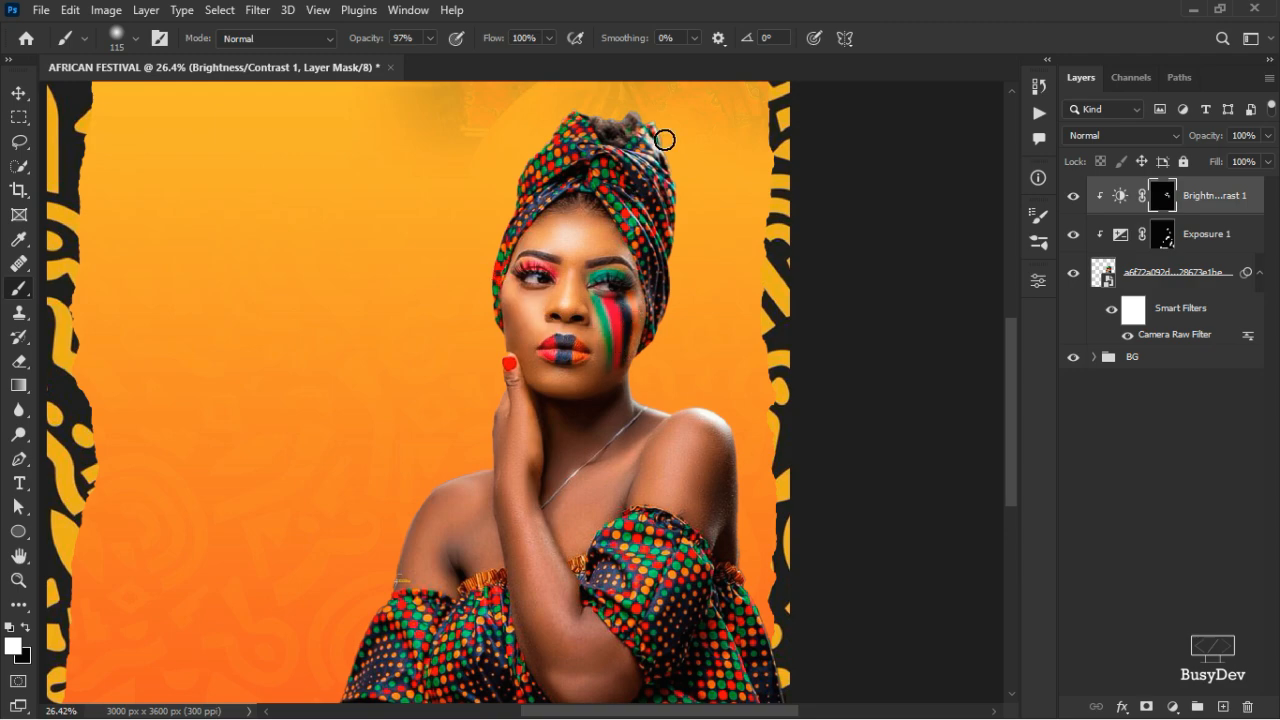
{"action": "scroll", "coordinate": [563, 340], "scroll_direction": "down", "scroll_amount": 3}
{"action": "mouse_move", "coordinate": [622, 393]}
{"action": "left_mouse_down"}
{"action": "mouse_move", "coordinate": [669, 363]}
{"action": "mouse_move", "coordinate": [669, 403]}
{"action": "mouse_move", "coordinate": [705, 348]}
{"action": "left_mouse_up"}
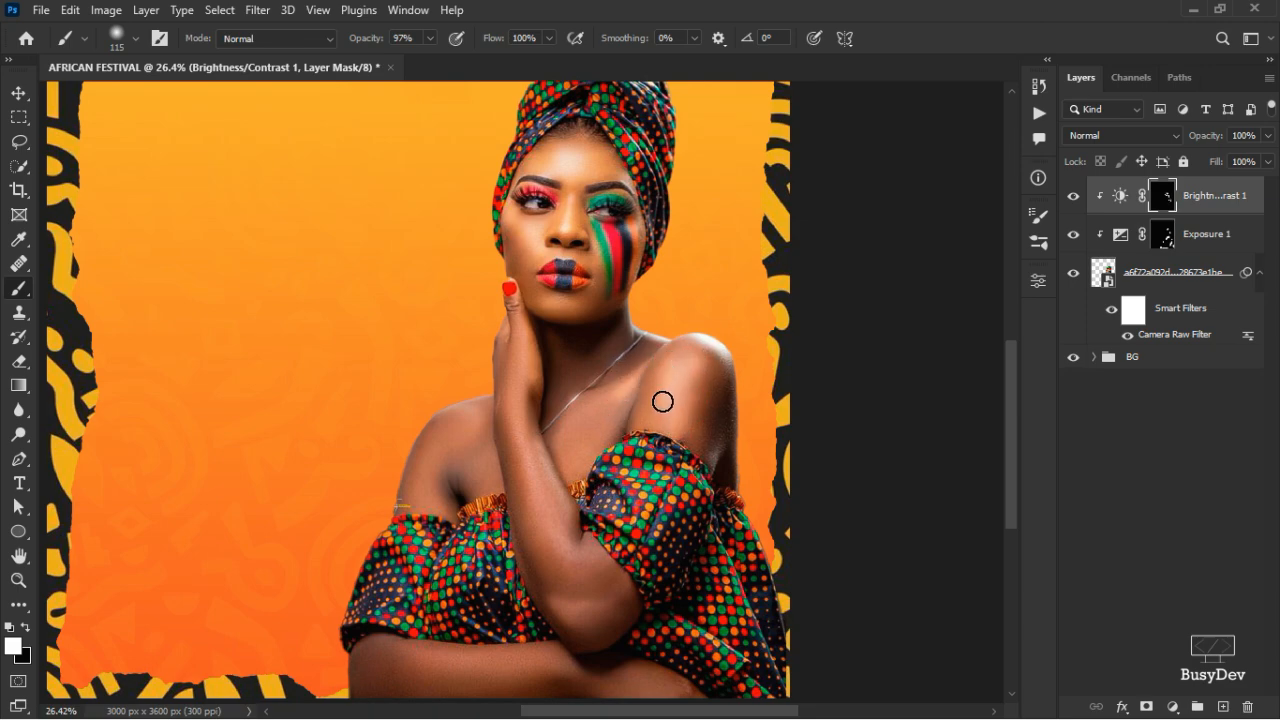
{"action": "left_click_drag", "start_coordinate": [663, 401], "coordinate": [663, 427]}
{"action": "mouse_move", "coordinate": [521, 325]}
{"action": "left_mouse_down"}
{"action": "mouse_move", "coordinate": [523, 360]}
{"action": "mouse_move", "coordinate": [501, 383]}
{"action": "mouse_move", "coordinate": [537, 509]}
{"action": "mouse_move", "coordinate": [565, 551]}
{"action": "left_mouse_up"}
{"action": "key", "text": "ctrl+z"}
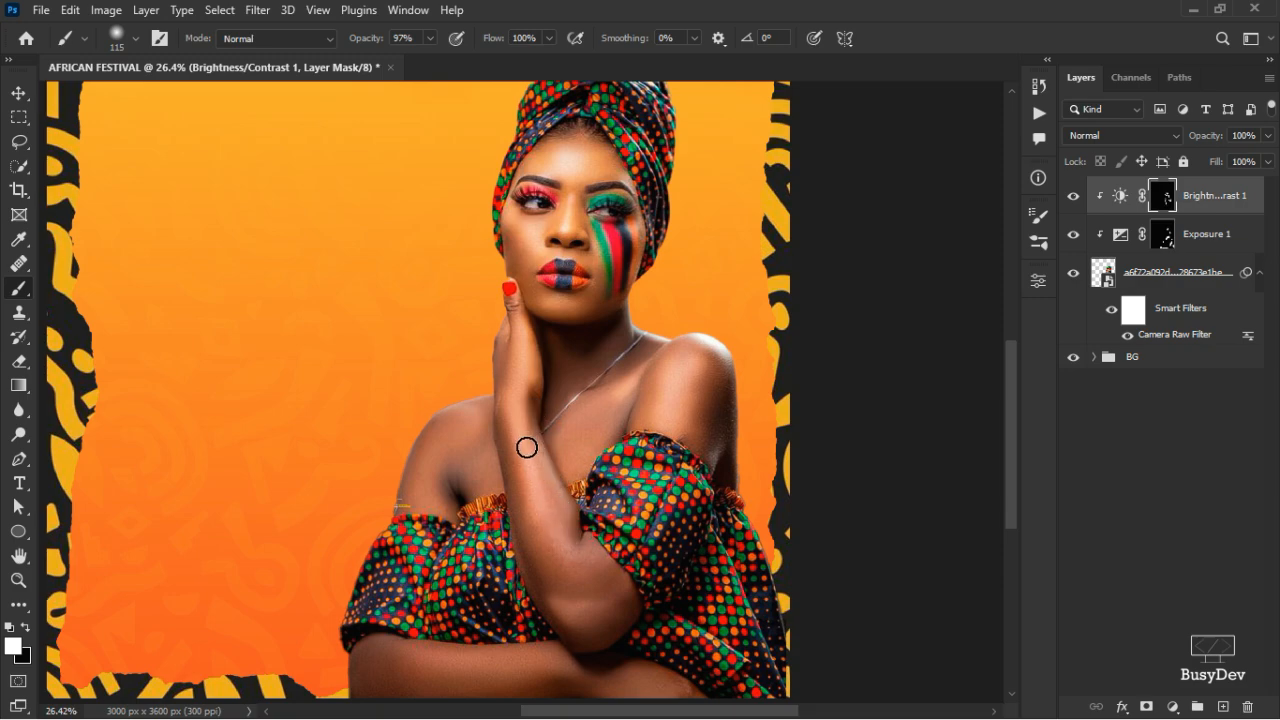
{"action": "key", "text": "ctrl+z"}
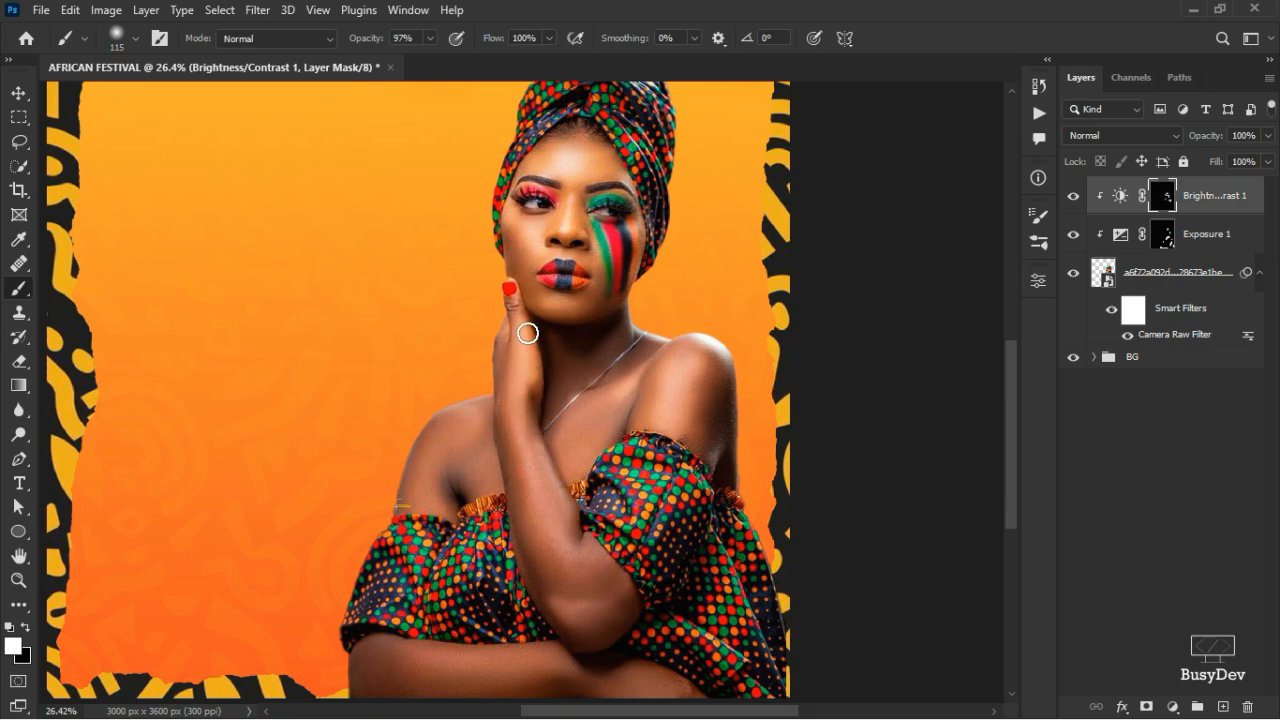
{"action": "mouse_move", "coordinate": [515, 340]}
{"action": "left_mouse_down"}
{"action": "mouse_move", "coordinate": [511, 426]}
{"action": "mouse_move", "coordinate": [571, 620]}
{"action": "left_mouse_up"}
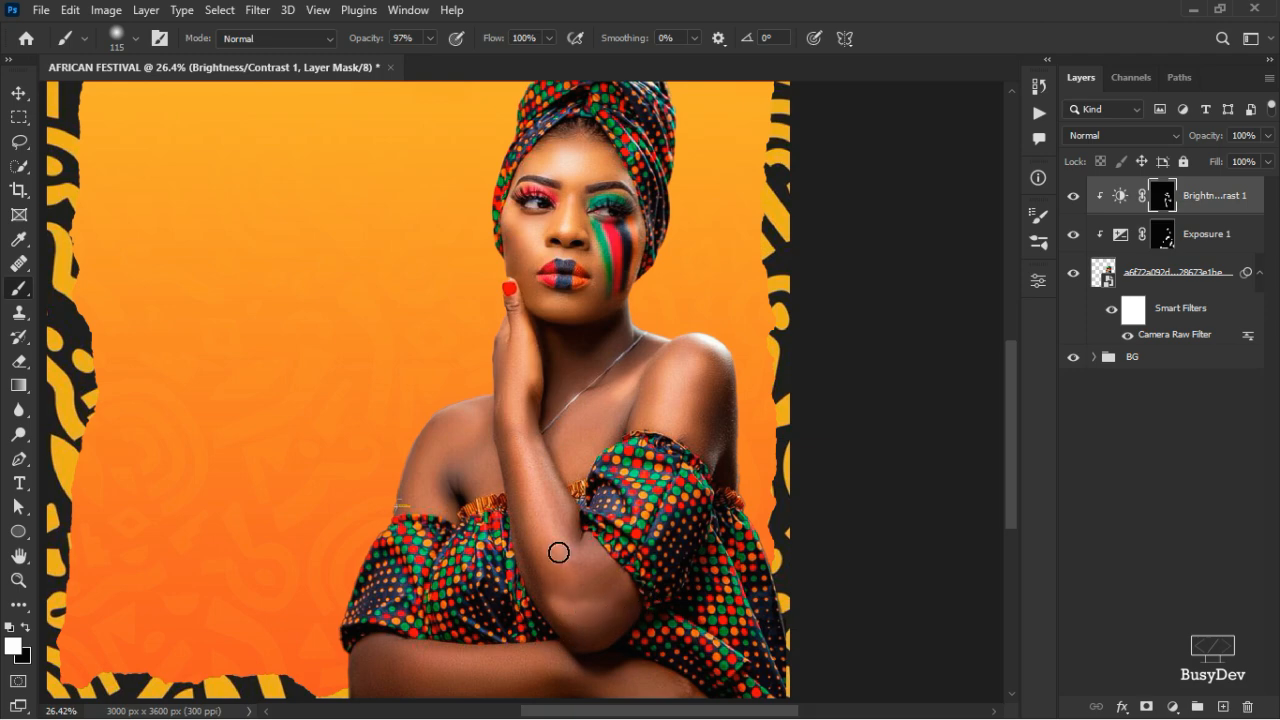
{"action": "scroll", "coordinate": [557, 551], "scroll_direction": "up", "scroll_amount": 1}
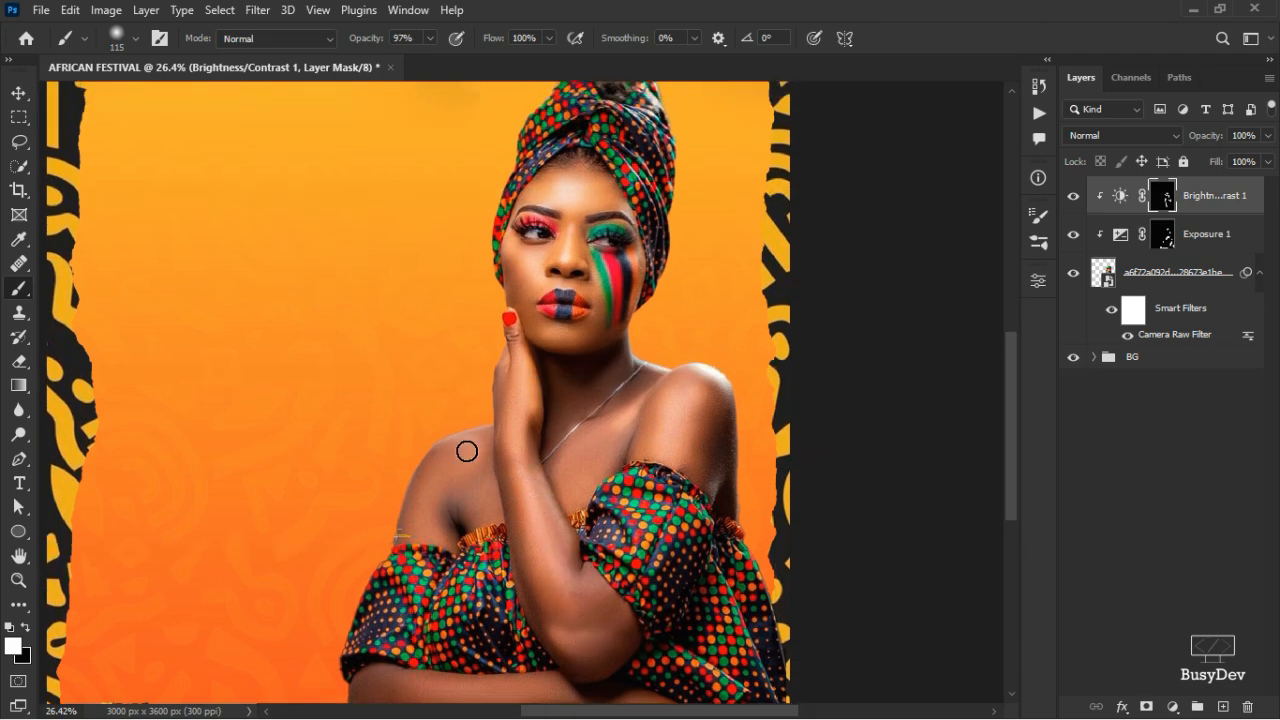
- Enlarge the brush to 183 px and brighten the forearm further
{"action": "left_click_drag", "start_coordinate": [462, 467], "coordinate": [474, 466]}
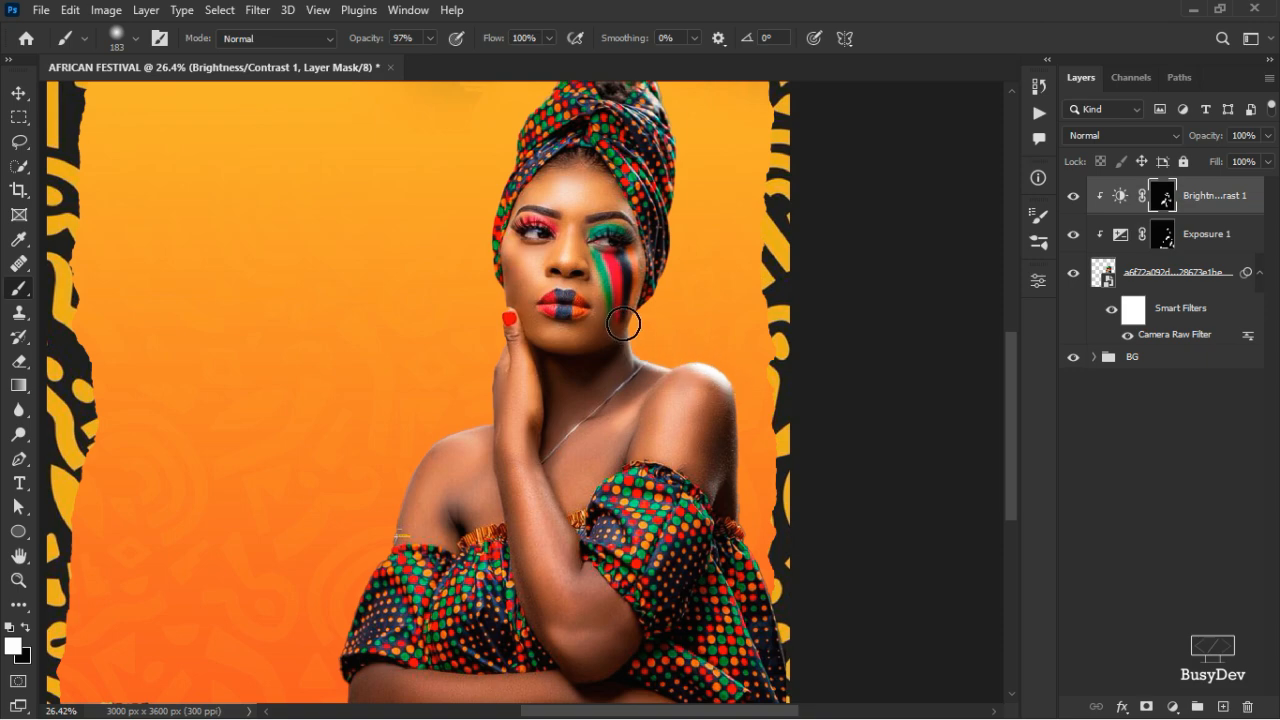
{"action": "scroll", "coordinate": [655, 140], "scroll_direction": "up", "scroll_amount": 1}
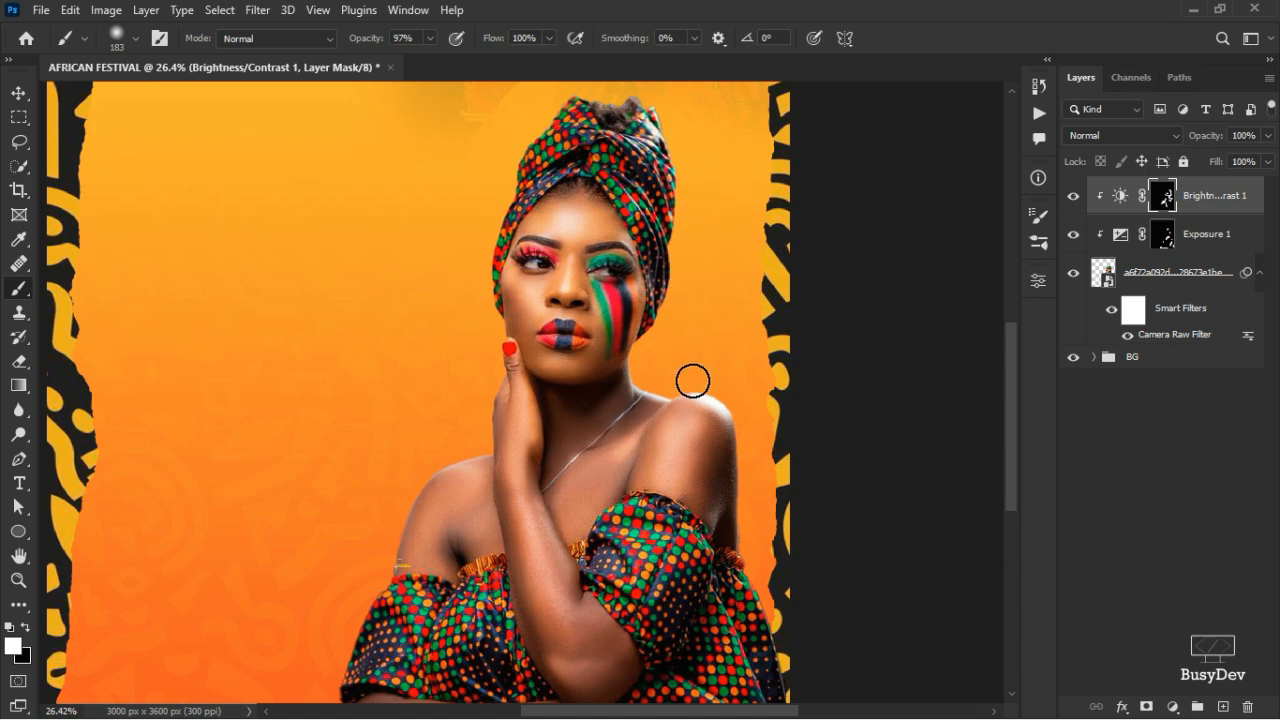
{"action": "scroll", "coordinate": [737, 549], "scroll_direction": "down", "scroll_amount": 5}
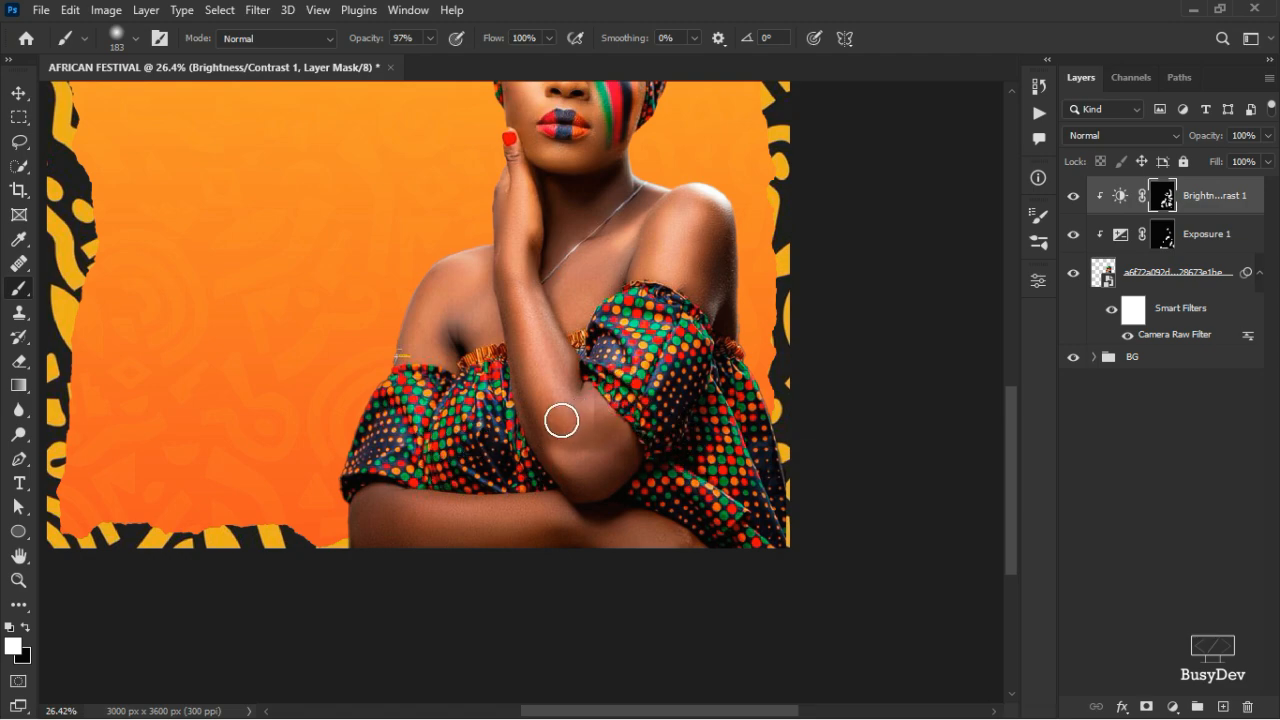
{"action": "scroll", "coordinate": [623, 363], "scroll_direction": "up", "scroll_amount": 3}
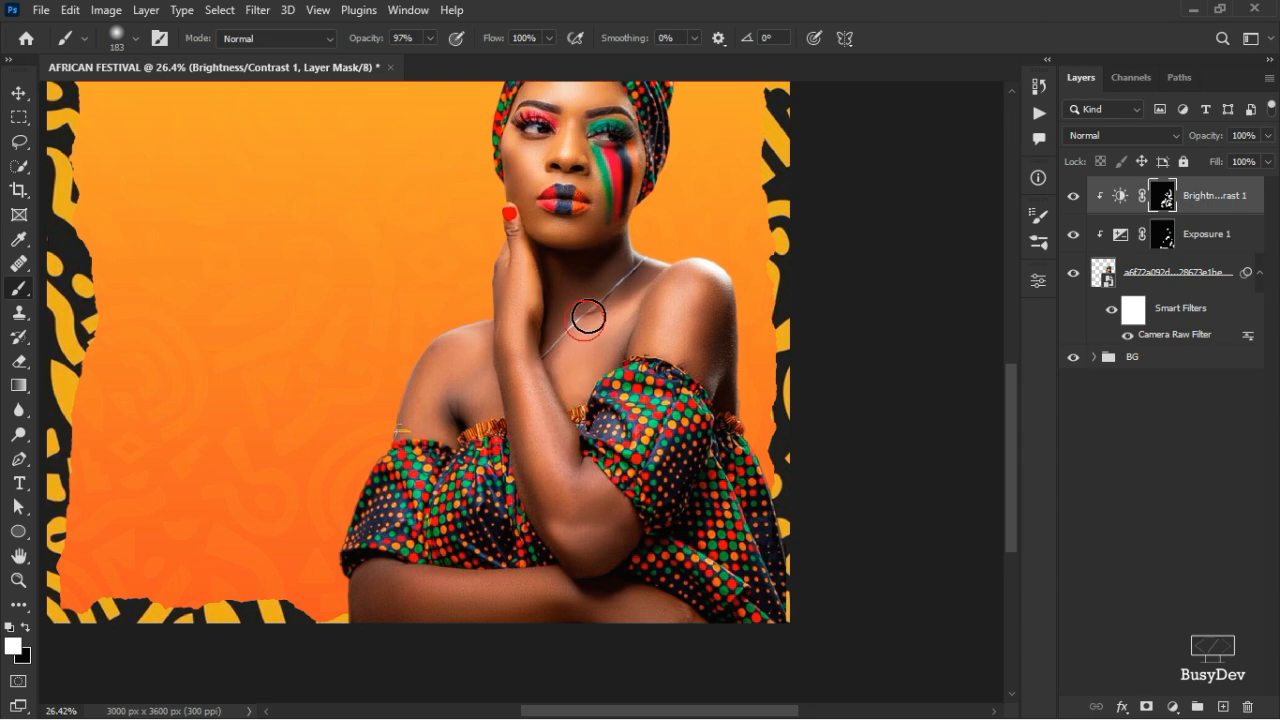
{"action": "scroll", "coordinate": [516, 447], "scroll_direction": "up", "scroll_amount": 1}
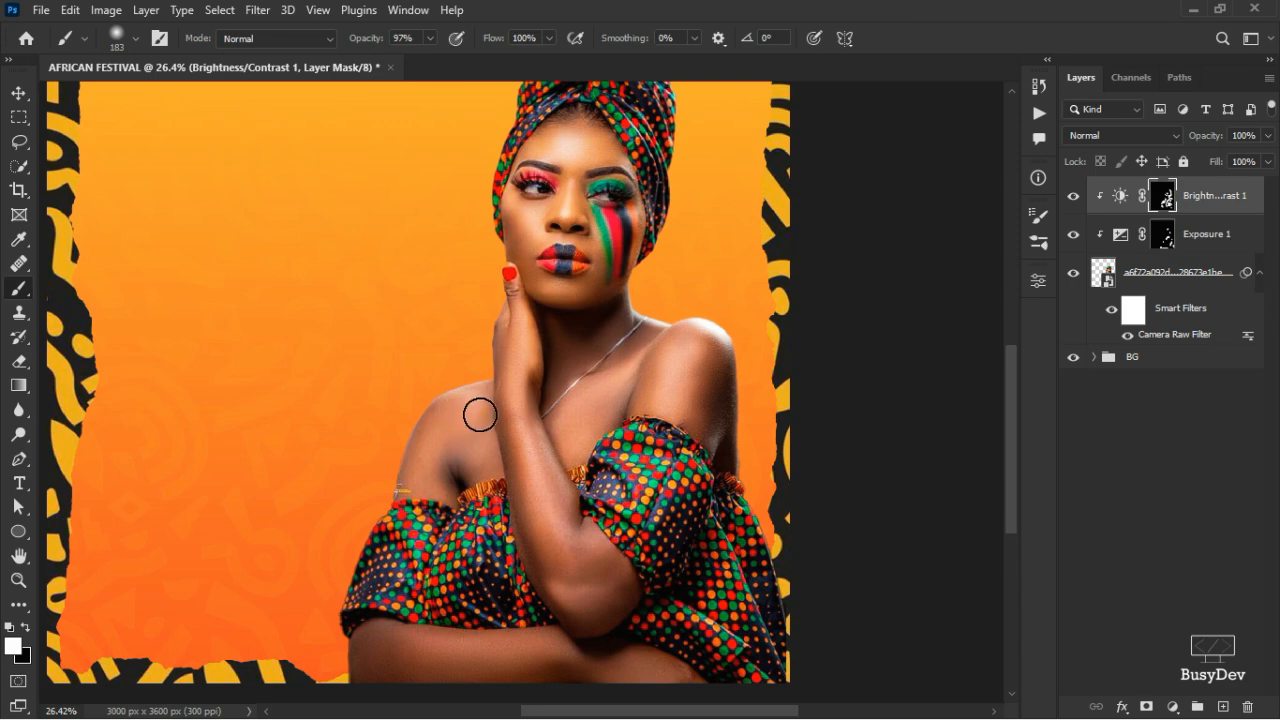
{"action": "scroll", "coordinate": [430, 404], "scroll_direction": "up", "scroll_amount": 1}
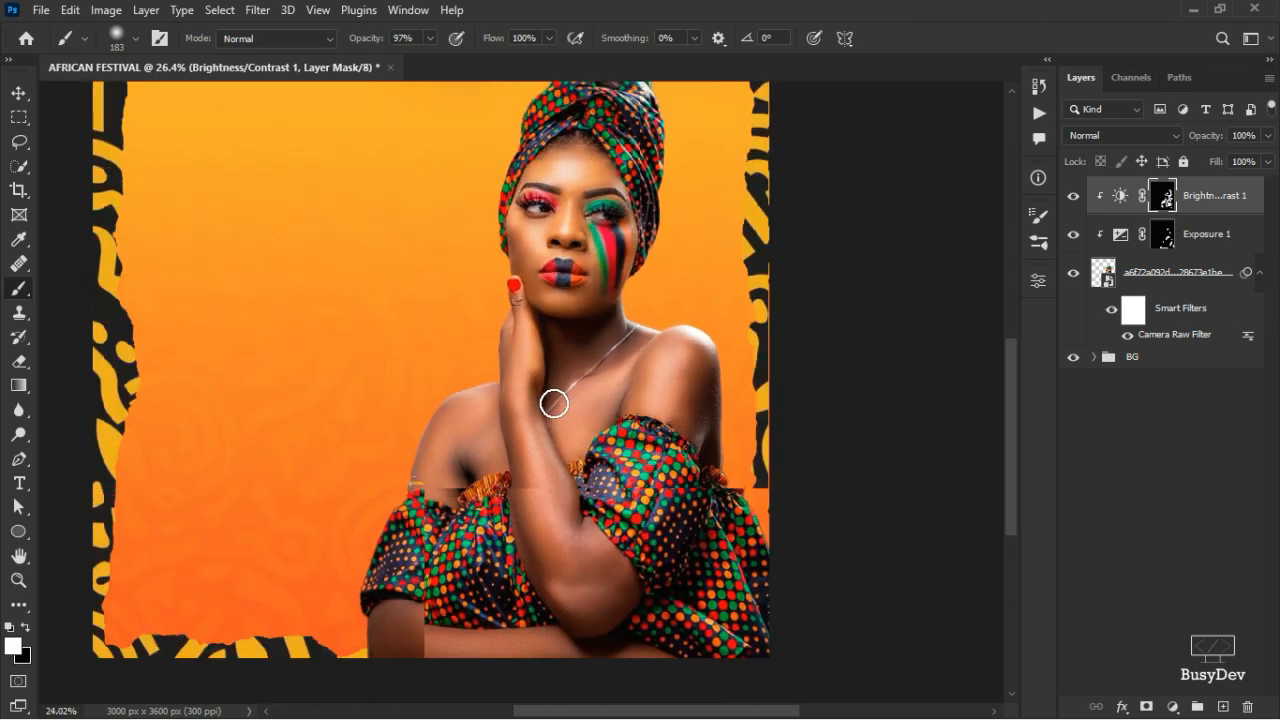
{"action": "scroll", "coordinate": [554, 403], "scroll_direction": "down", "scroll_amount": 3}
{"action": "scroll", "coordinate": [649, 502], "scroll_direction": "up", "scroll_amount": 2}
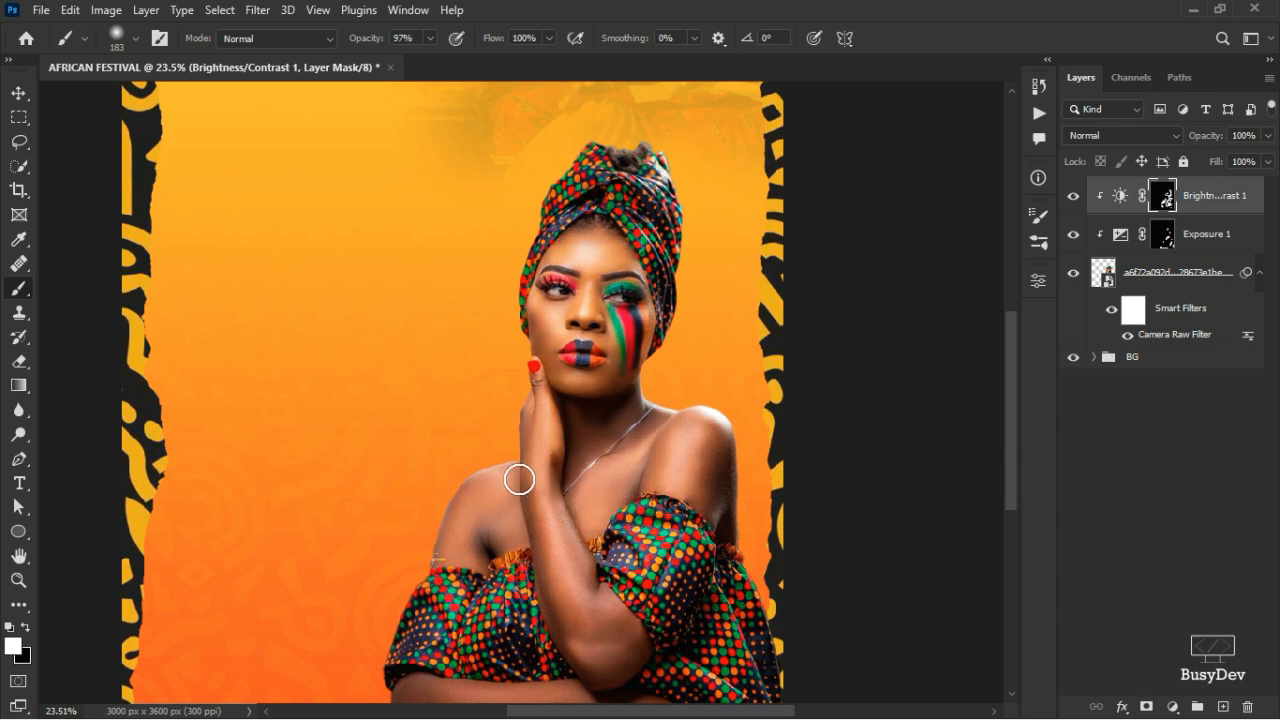
{"action": "mouse_move", "coordinate": [572, 577]}
{"action": "left_mouse_down"}
{"action": "mouse_move", "coordinate": [665, 621]}
{"action": "mouse_move", "coordinate": [612, 594]}
{"action": "mouse_move", "coordinate": [532, 462]}
{"action": "left_mouse_up"}
{"action": "mouse_move", "coordinate": [577, 553]}
{"action": "left_mouse_down"}
{"action": "mouse_move", "coordinate": [555, 408]}
{"action": "mouse_move", "coordinate": [586, 557]}
{"action": "left_mouse_up"}
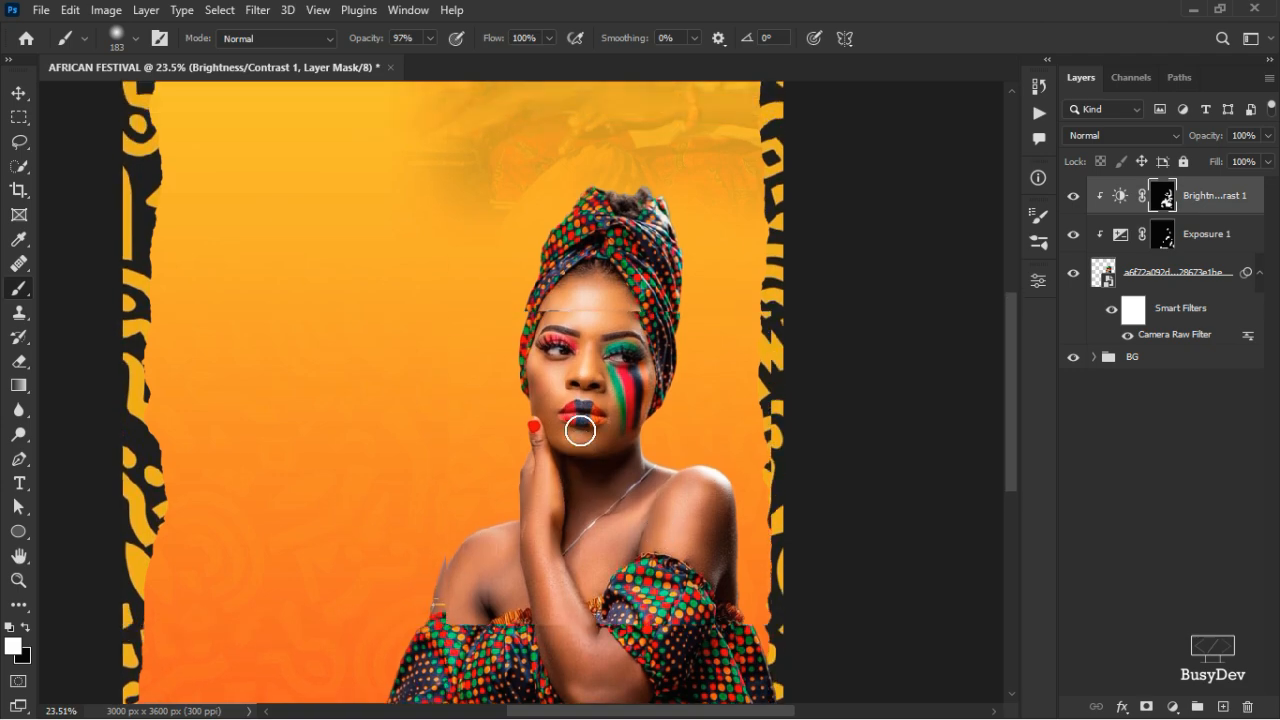
{"action": "scroll", "coordinate": [563, 471], "scroll_direction": "up", "scroll_amount": 1}
{"action": "scroll", "coordinate": [580, 423], "scroll_direction": "down", "scroll_amount": 1}
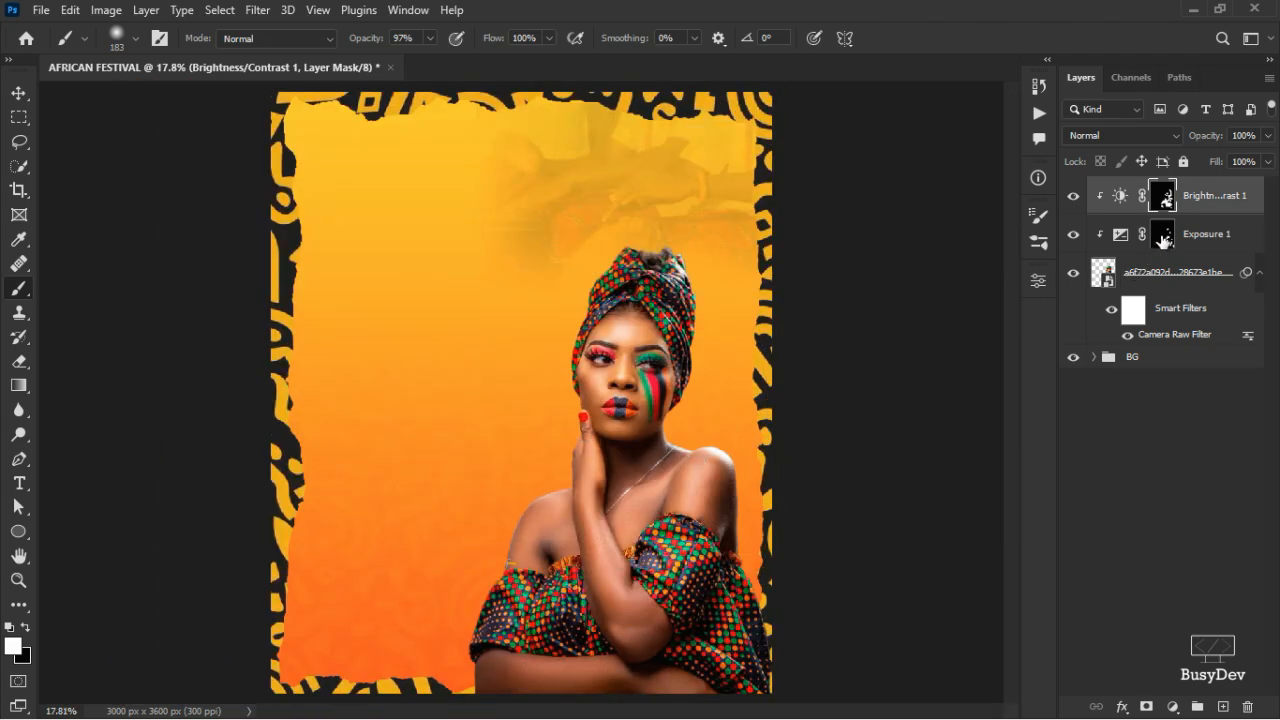
{"action": "left_click", "coordinate": [1163, 236]}
- Paint the model's forearm into the Exposure 1 mask, leaving white as the paint colour
{"action": "left_click_drag", "start_coordinate": [597, 486], "coordinate": [619, 554]}
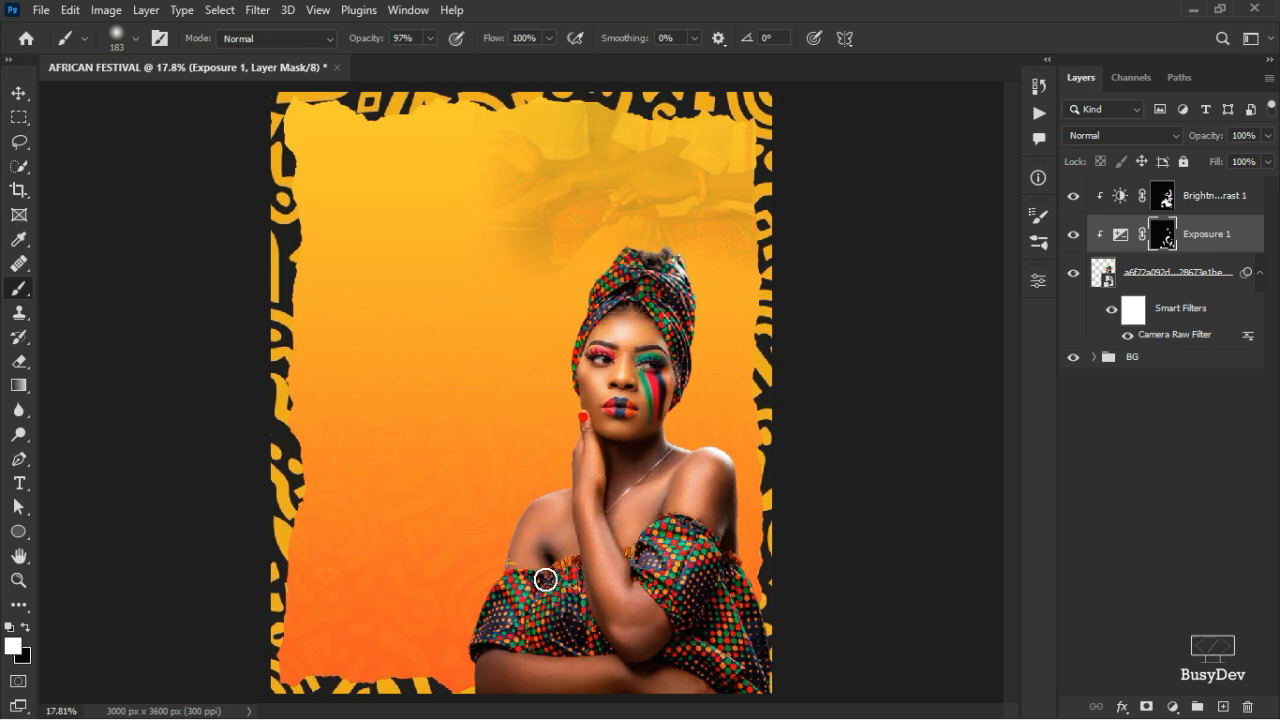
{"action": "key", "text": "x"}
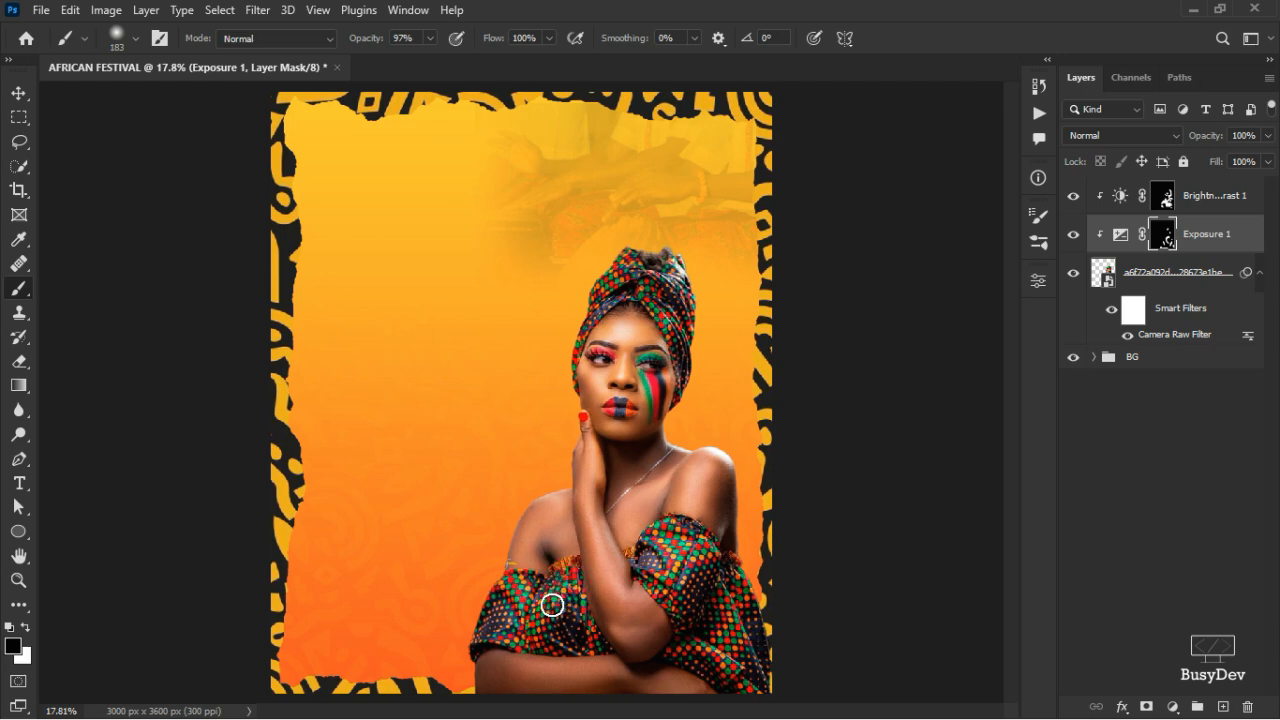
{"action": "key", "text": "x"}
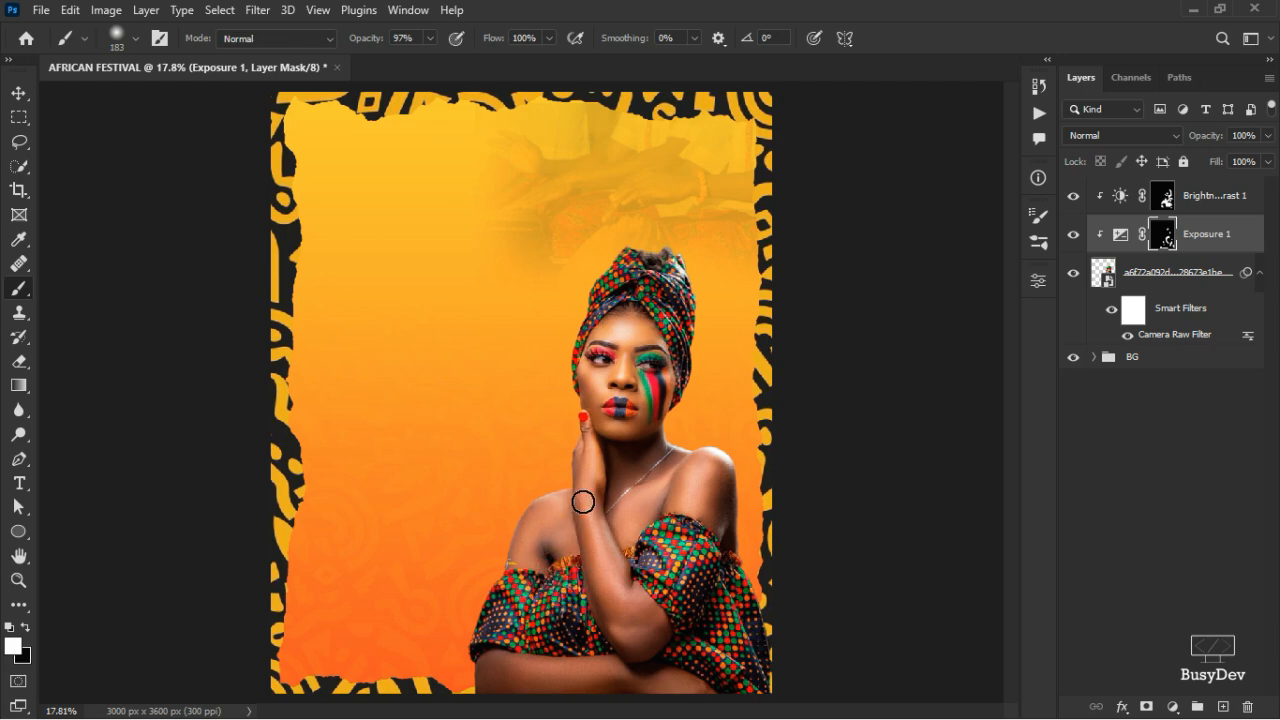
- Reselect the Exposure 1 layer and bring up the list of adjustment layer types
{"action": "left_click", "coordinate": [1197, 200]}
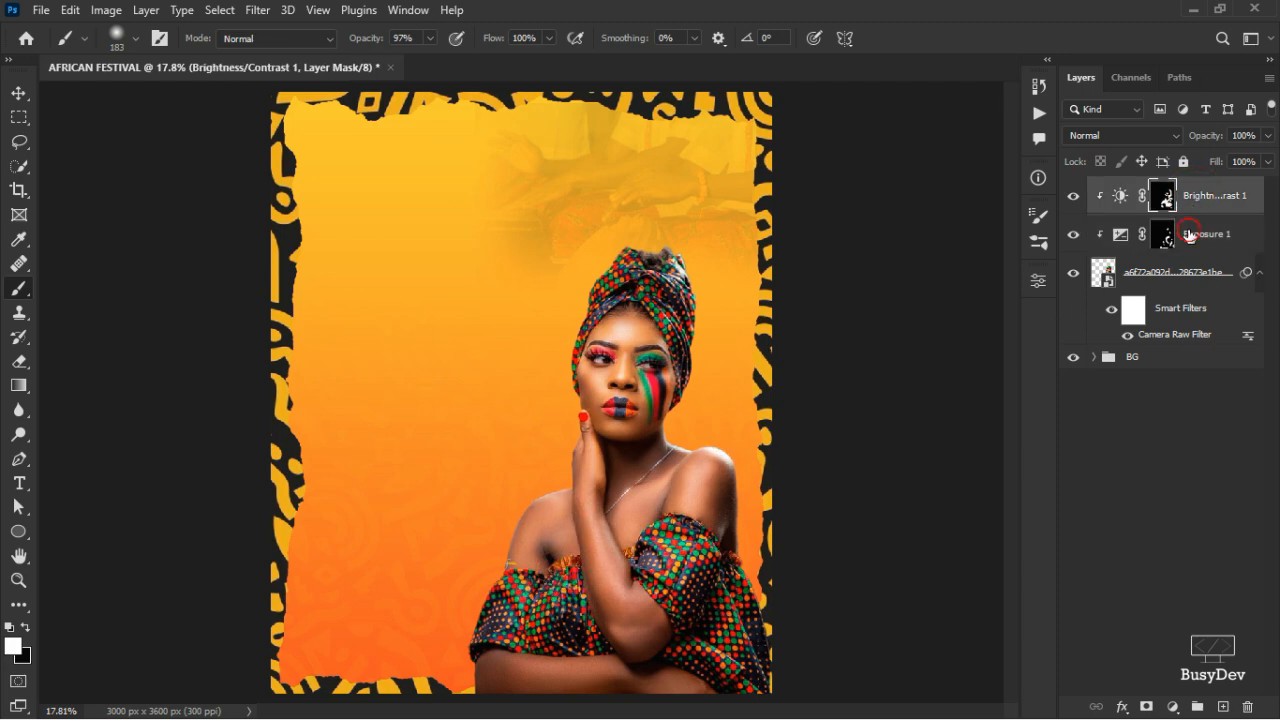
{"action": "left_click", "coordinate": [1190, 232]}
{"action": "left_click", "coordinate": [1176, 707]}
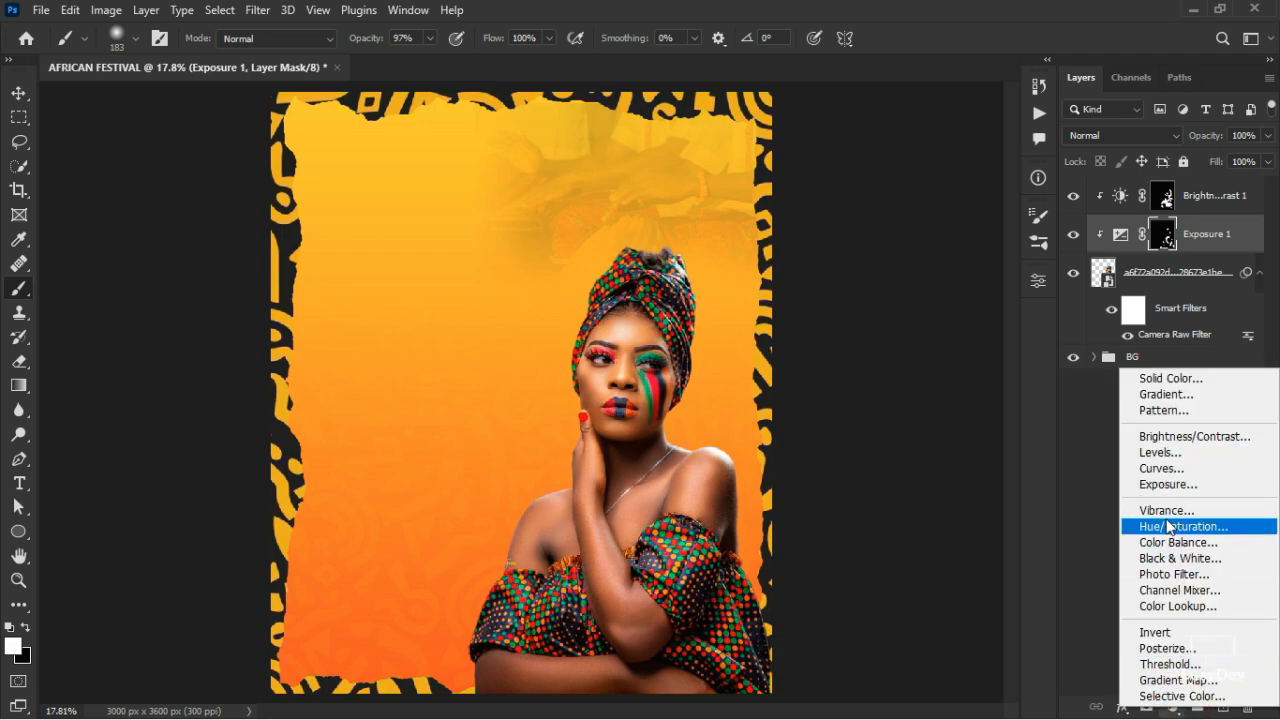
- Add a Brightness/Contrast 2 adjustment at Brightness 35 and invert its mask to black
{"action": "left_click", "coordinate": [1170, 437]}
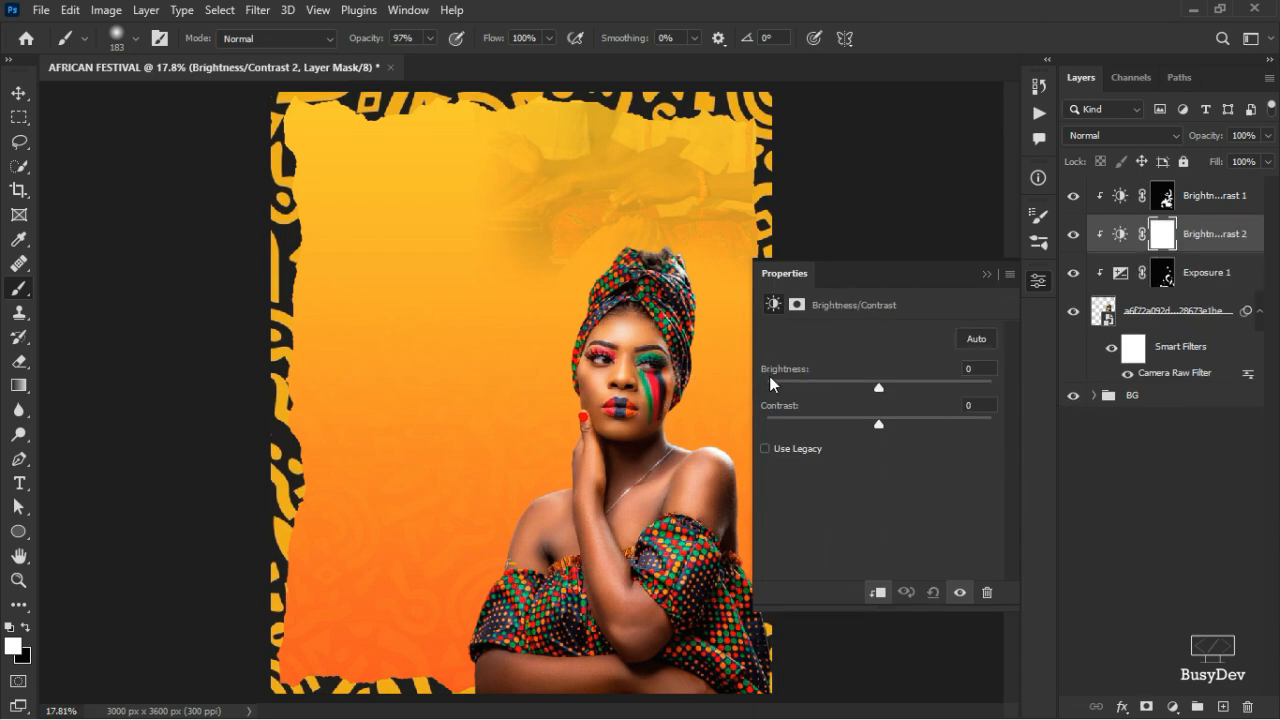
{"action": "left_click_drag", "start_coordinate": [800, 379], "coordinate": [866, 545]}
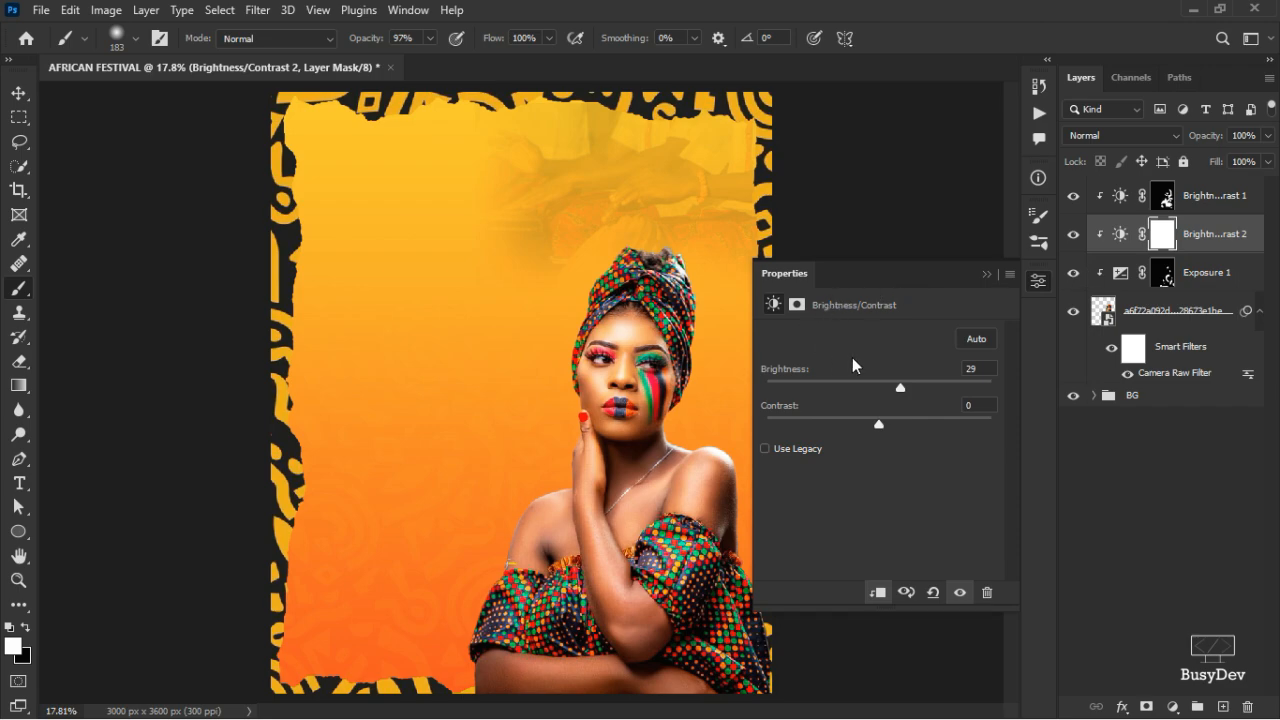
{"action": "left_click", "coordinate": [800, 371]}
{"action": "key", "text": "ctrl+i"}
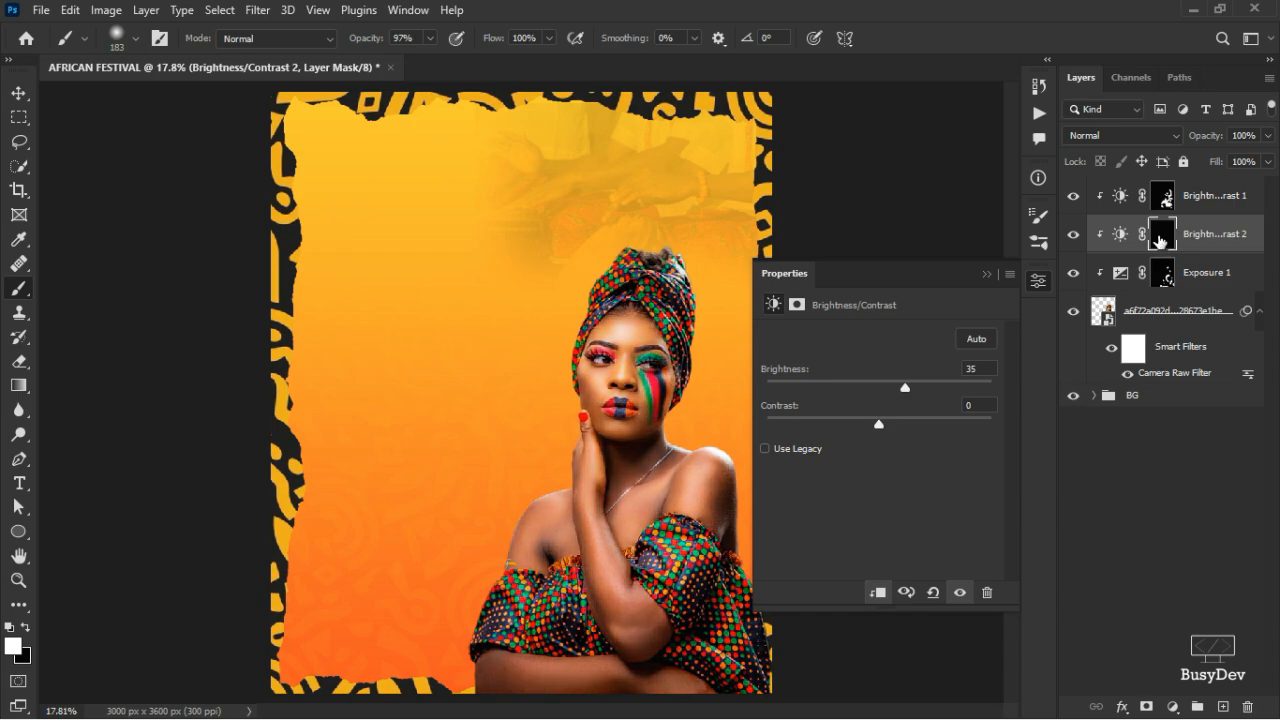
{"action": "left_click", "coordinate": [1041, 286]}
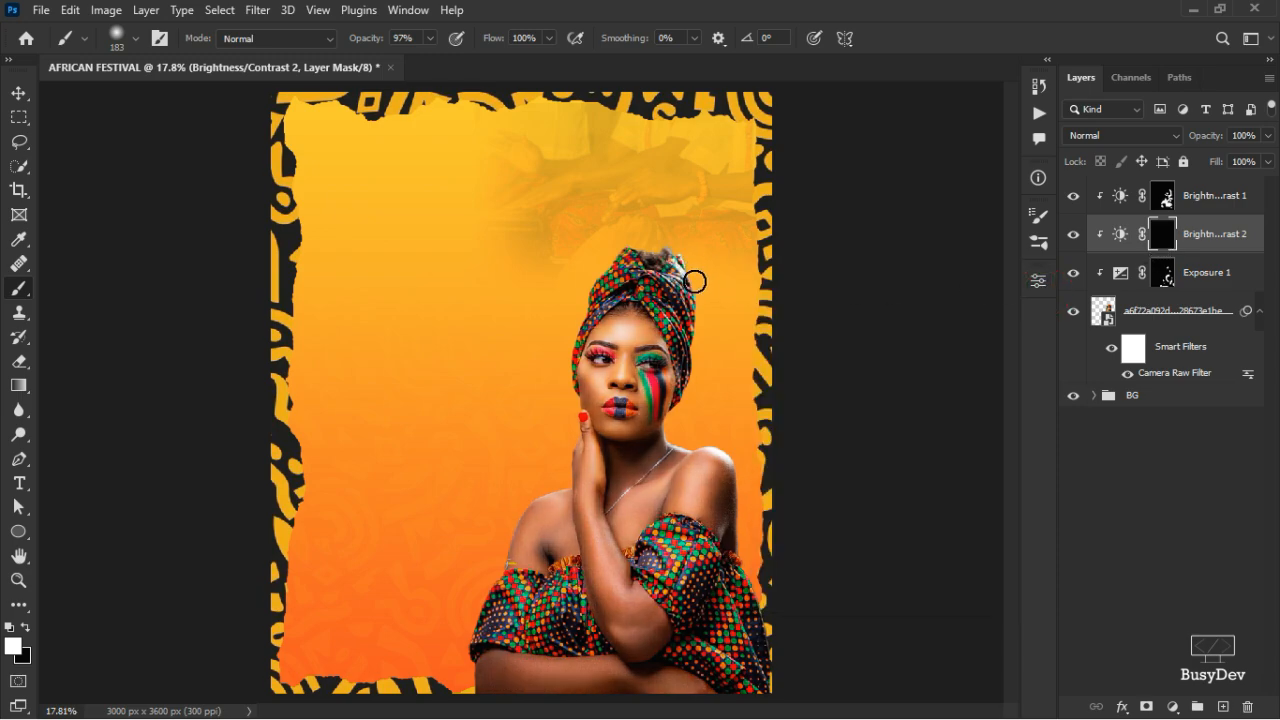
- Enlarge the brush to 213 px and brighten the right edge of the headwrap, face and neck
{"action": "scroll", "coordinate": [704, 304], "scroll_direction": "up", "scroll_amount": 4}
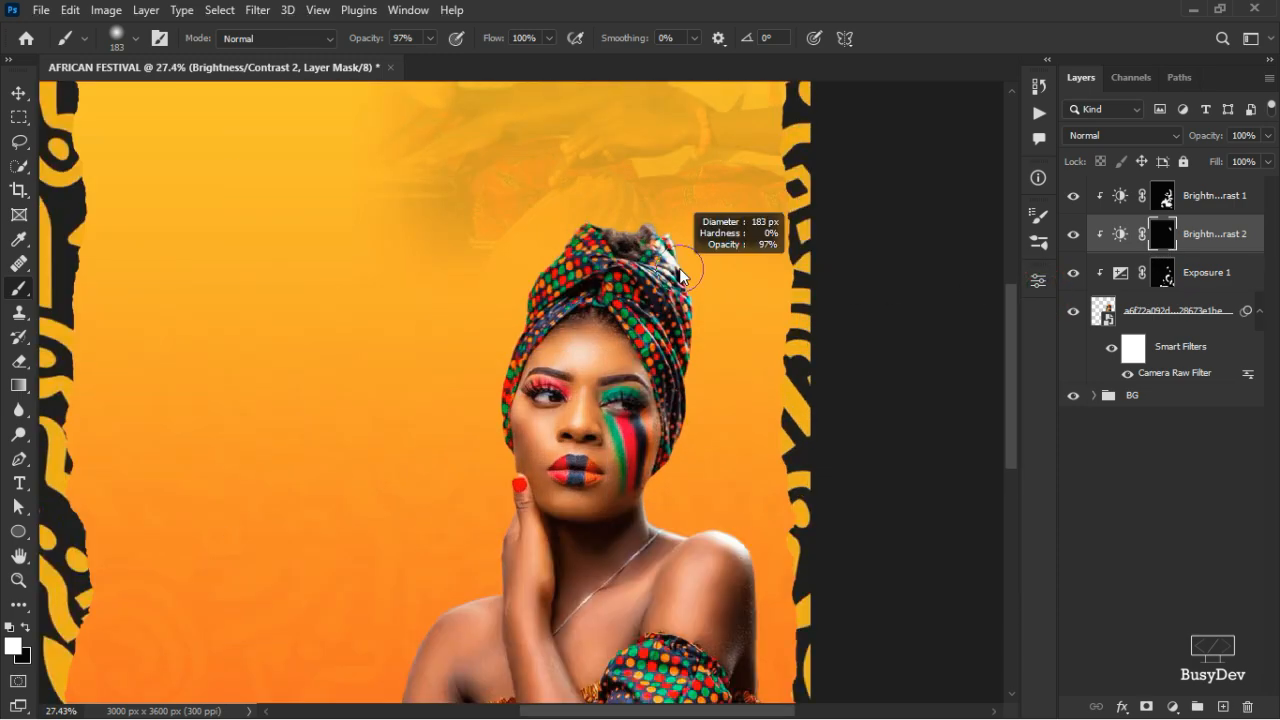
{"action": "left_click_drag", "start_coordinate": [683, 272], "coordinate": [686, 248]}
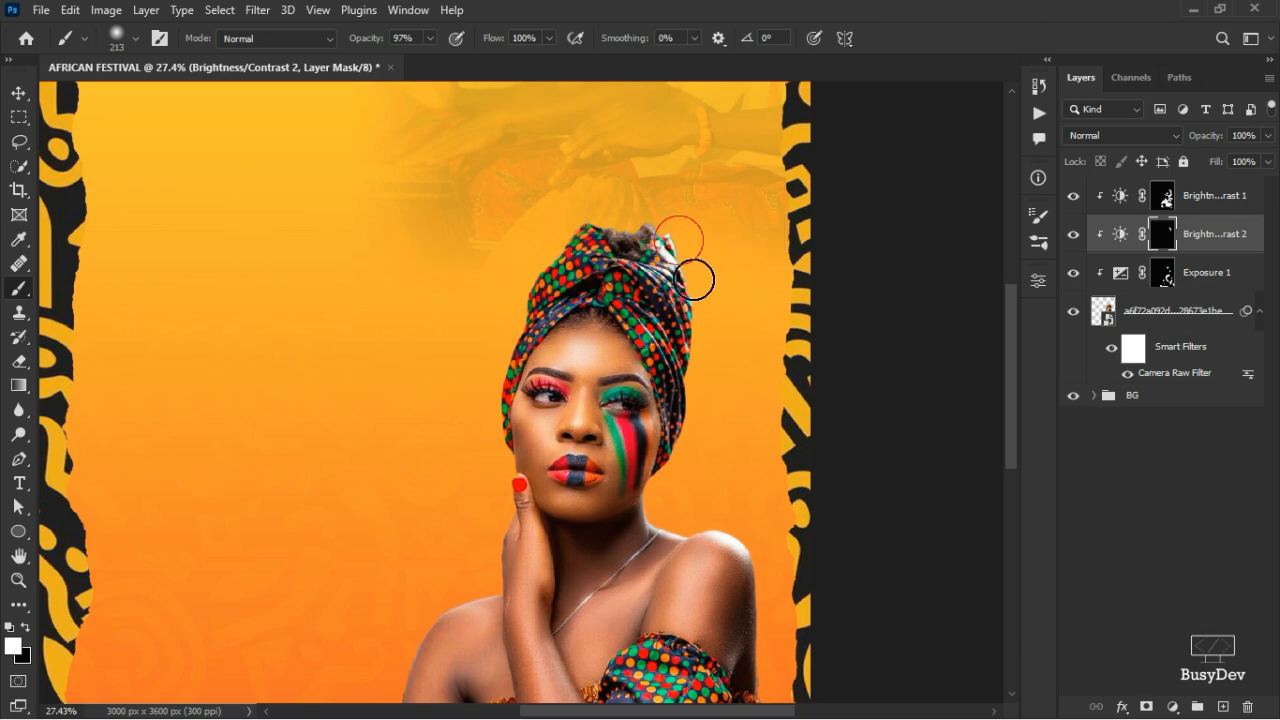
{"action": "mouse_move", "coordinate": [702, 351]}
{"action": "left_mouse_down"}
{"action": "mouse_move", "coordinate": [699, 423]}
{"action": "mouse_move", "coordinate": [661, 511]}
{"action": "mouse_move", "coordinate": [725, 516]}
{"action": "left_mouse_up"}
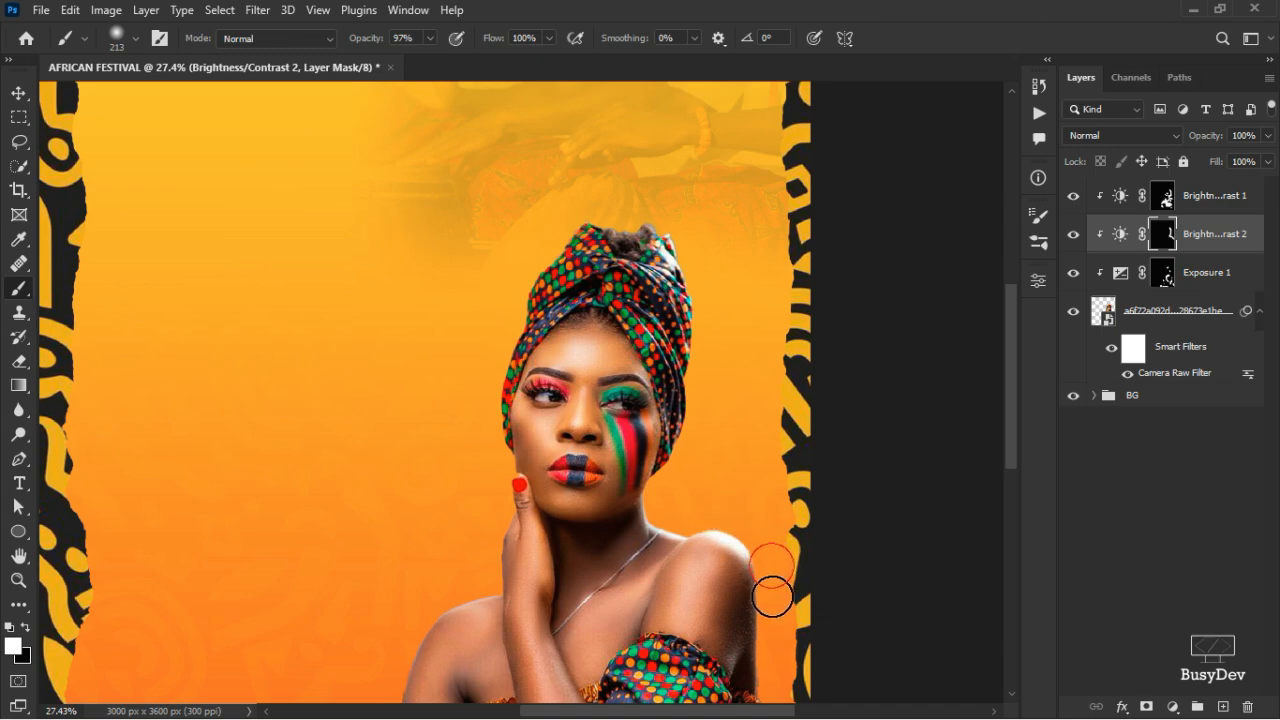
- Paint the Brightness/Contrast 2 mask along the right sleeve's edge, then view the whole image
{"action": "scroll", "coordinate": [776, 592], "scroll_direction": "down", "scroll_amount": 3}
{"action": "scroll", "coordinate": [776, 592], "scroll_direction": "down", "scroll_amount": 3}
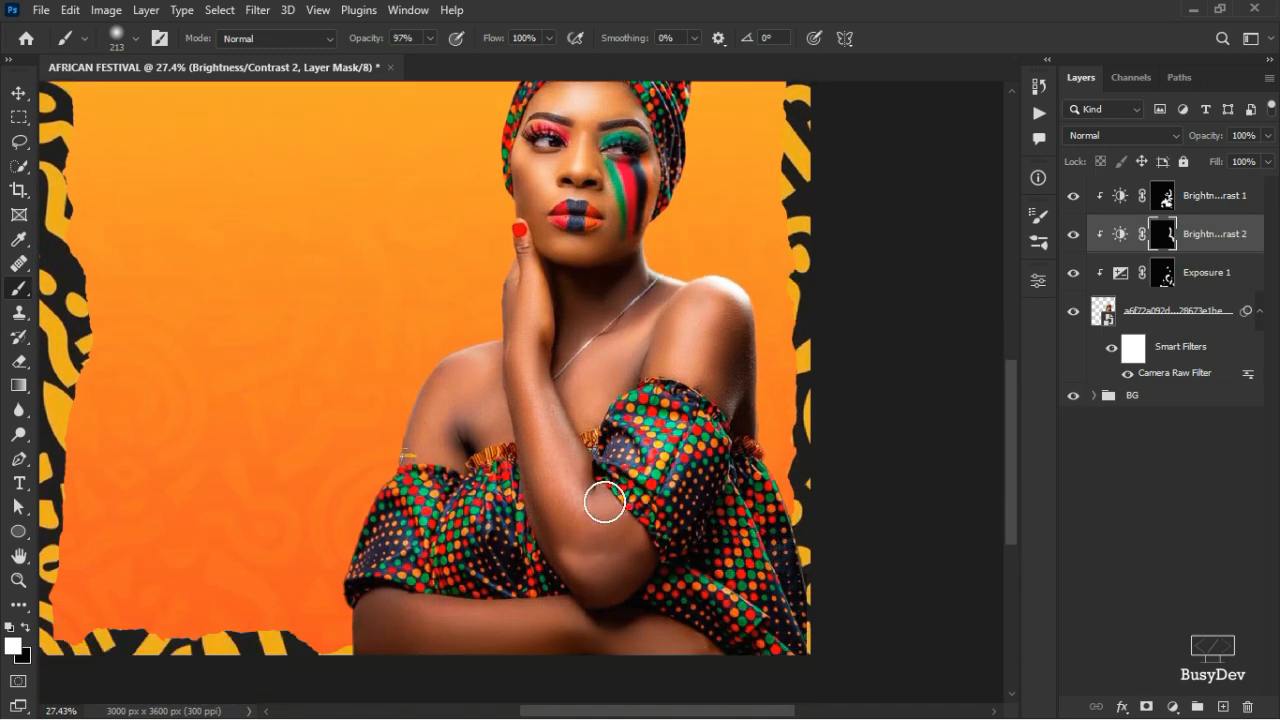
{"action": "scroll", "coordinate": [472, 531], "scroll_direction": "down", "scroll_amount": 1}
{"action": "scroll", "coordinate": [514, 389], "scroll_direction": "up", "scroll_amount": 3}
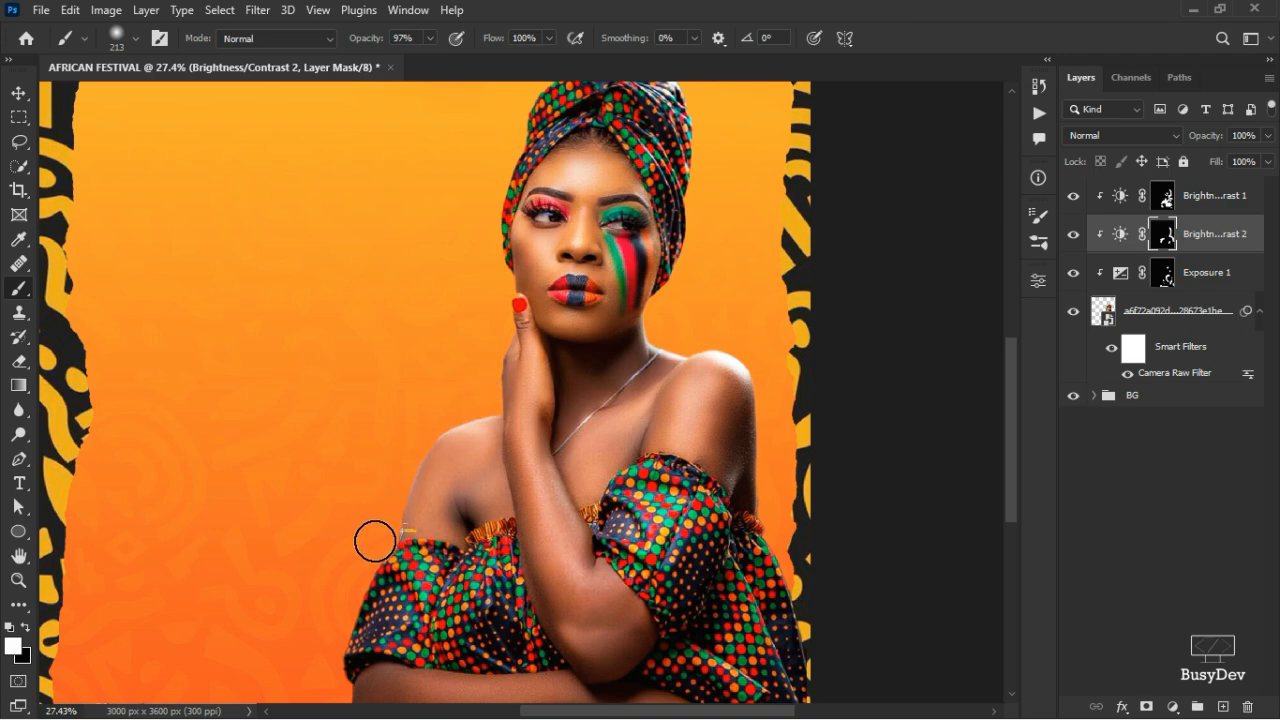
{"action": "scroll", "coordinate": [374, 503], "scroll_direction": "down", "scroll_amount": 2}
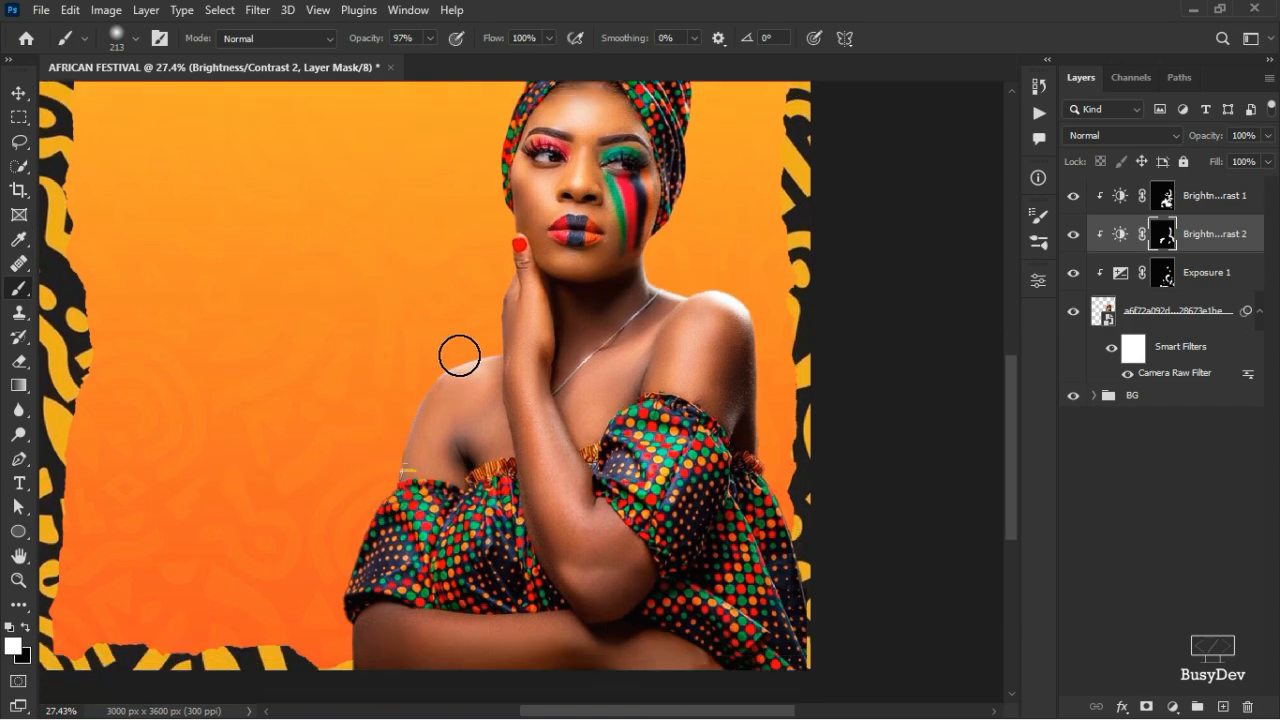
{"action": "scroll", "coordinate": [514, 294], "scroll_direction": "up", "scroll_amount": 1}
{"action": "scroll", "coordinate": [520, 560], "scroll_direction": "down", "scroll_amount": 1}
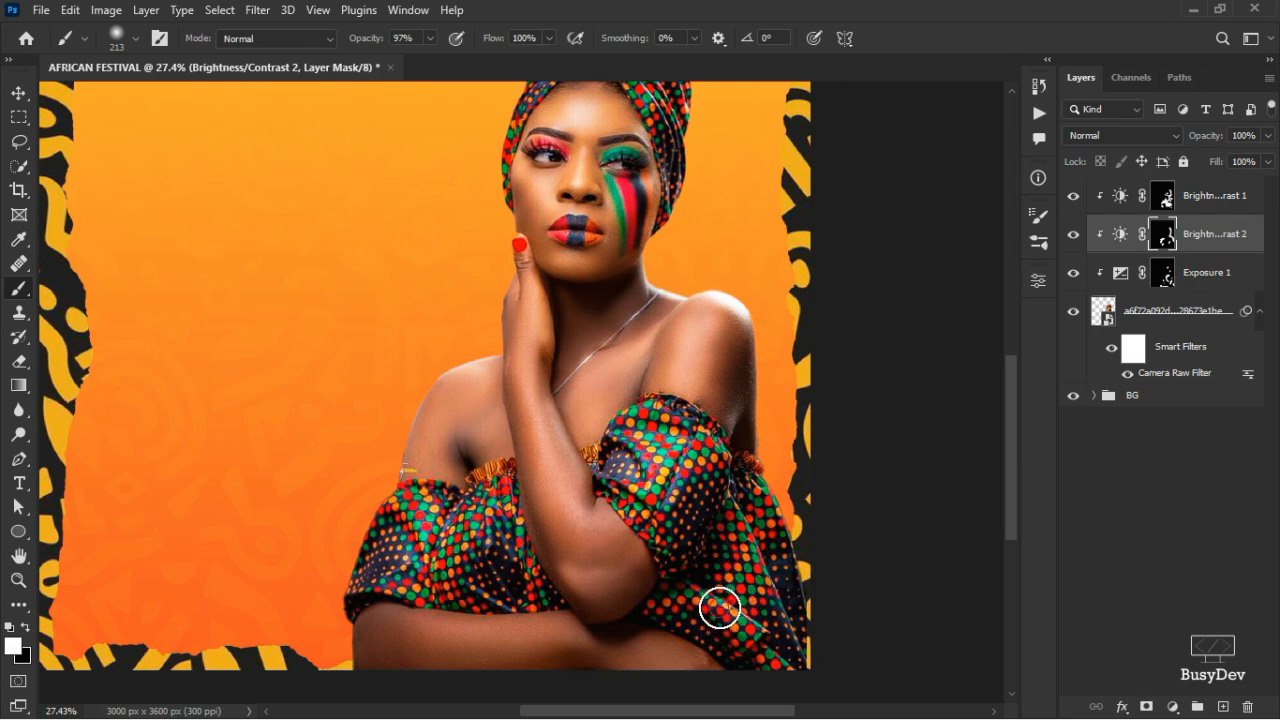
{"action": "mouse_move", "coordinate": [719, 607]}
{"action": "left_mouse_down"}
{"action": "mouse_move", "coordinate": [766, 626]}
{"action": "mouse_move", "coordinate": [749, 523]}
{"action": "mouse_move", "coordinate": [794, 603]}
{"action": "mouse_move", "coordinate": [785, 501]}
{"action": "left_mouse_up"}
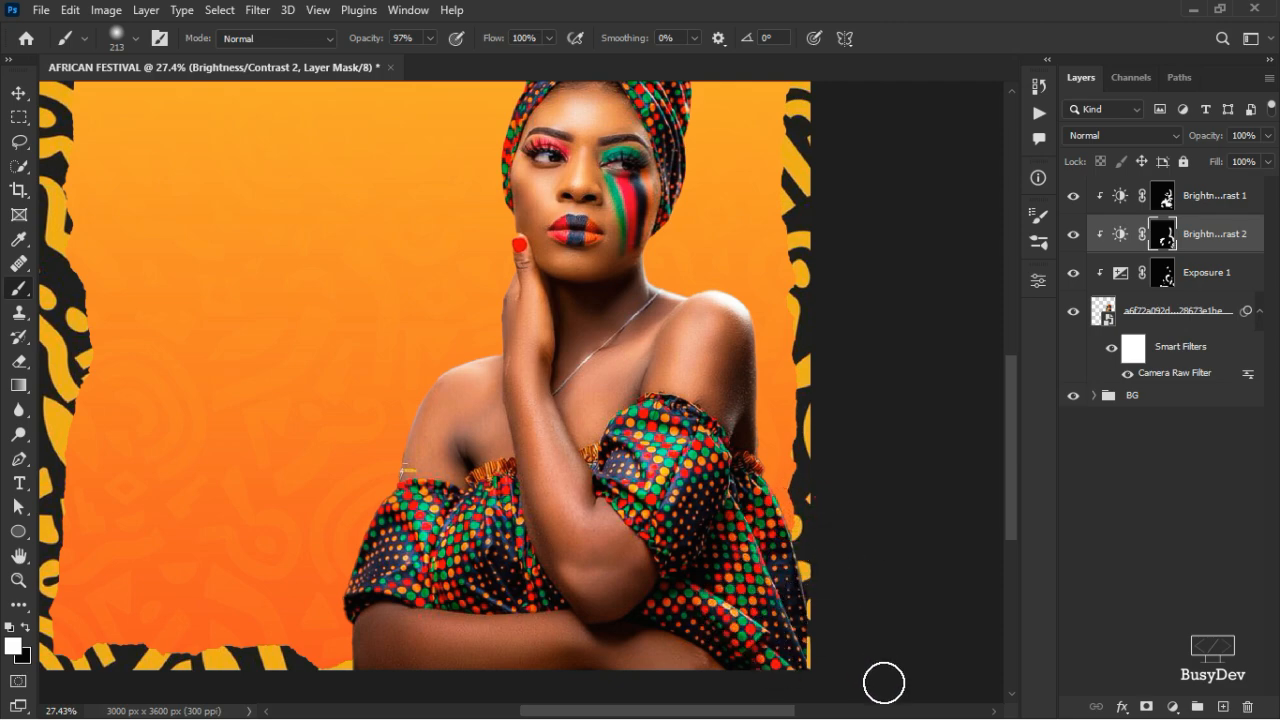
{"action": "scroll", "coordinate": [523, 543], "scroll_direction": "up", "scroll_amount": 5}
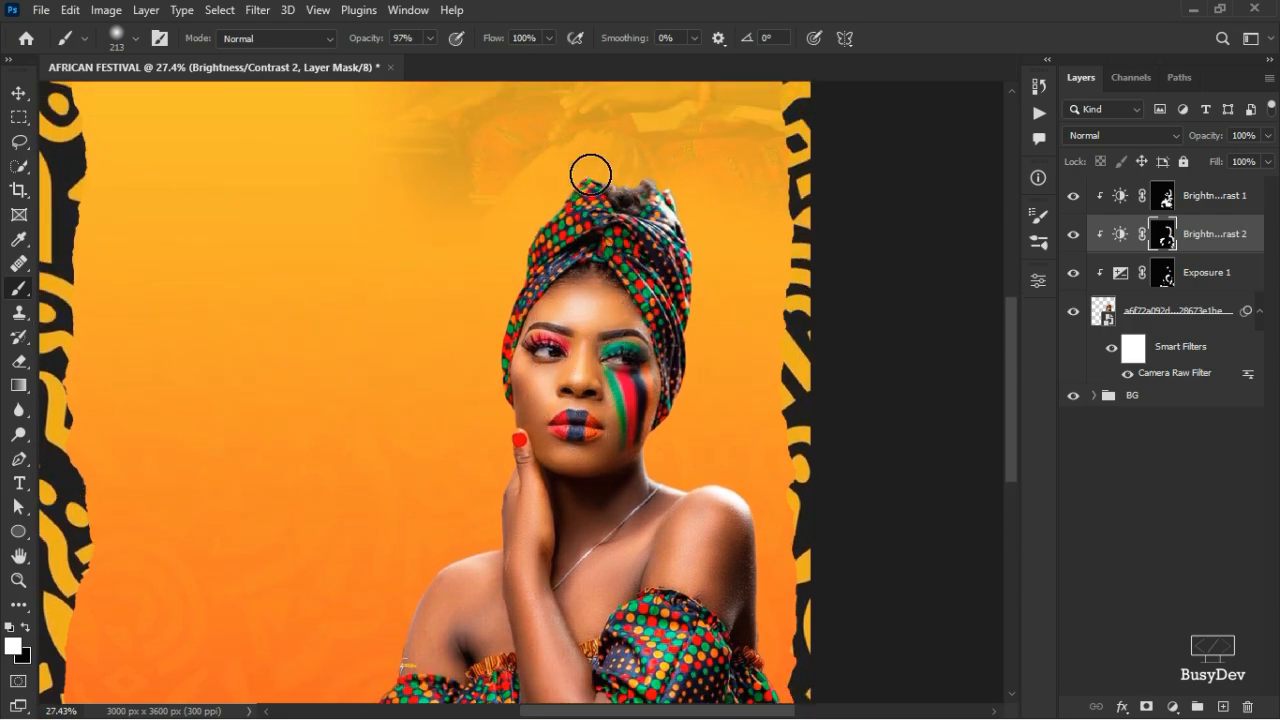
{"action": "scroll", "coordinate": [590, 250], "scroll_direction": "down", "scroll_amount": 4}
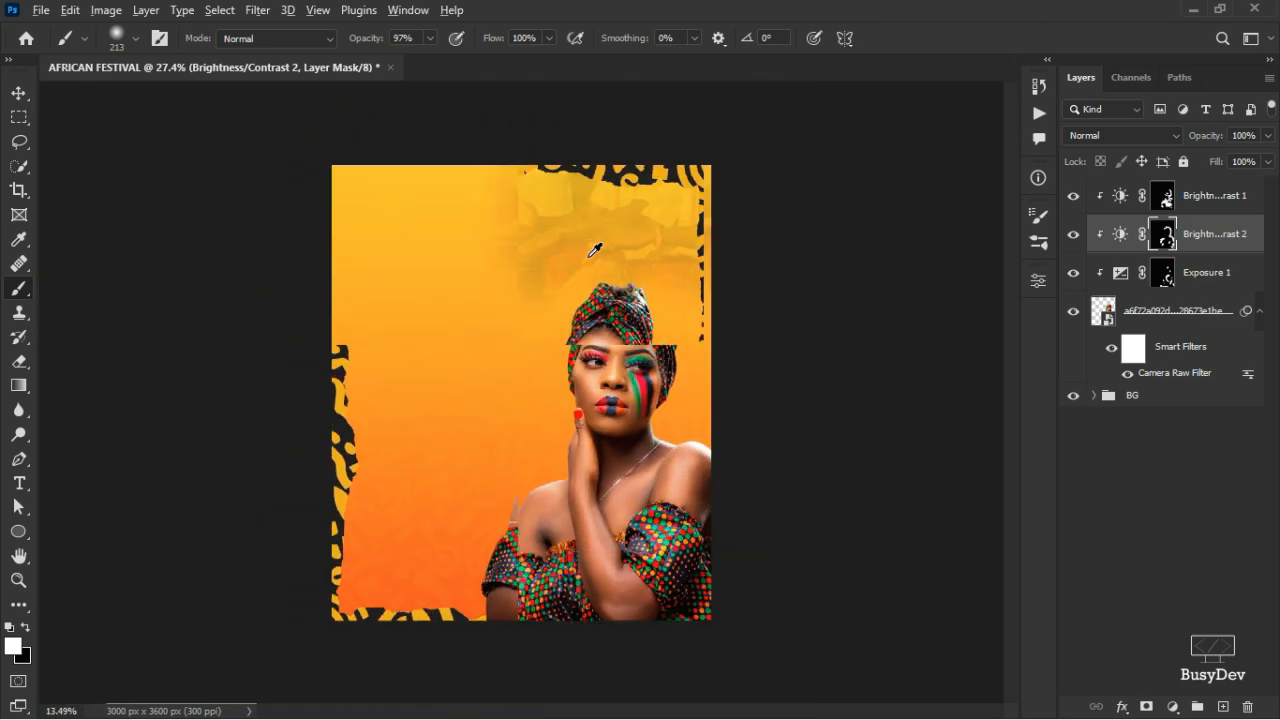
- With the Move tool, check the Brightness/Contrast 1 and 2 adjustment layers
{"action": "key", "text": "v"}
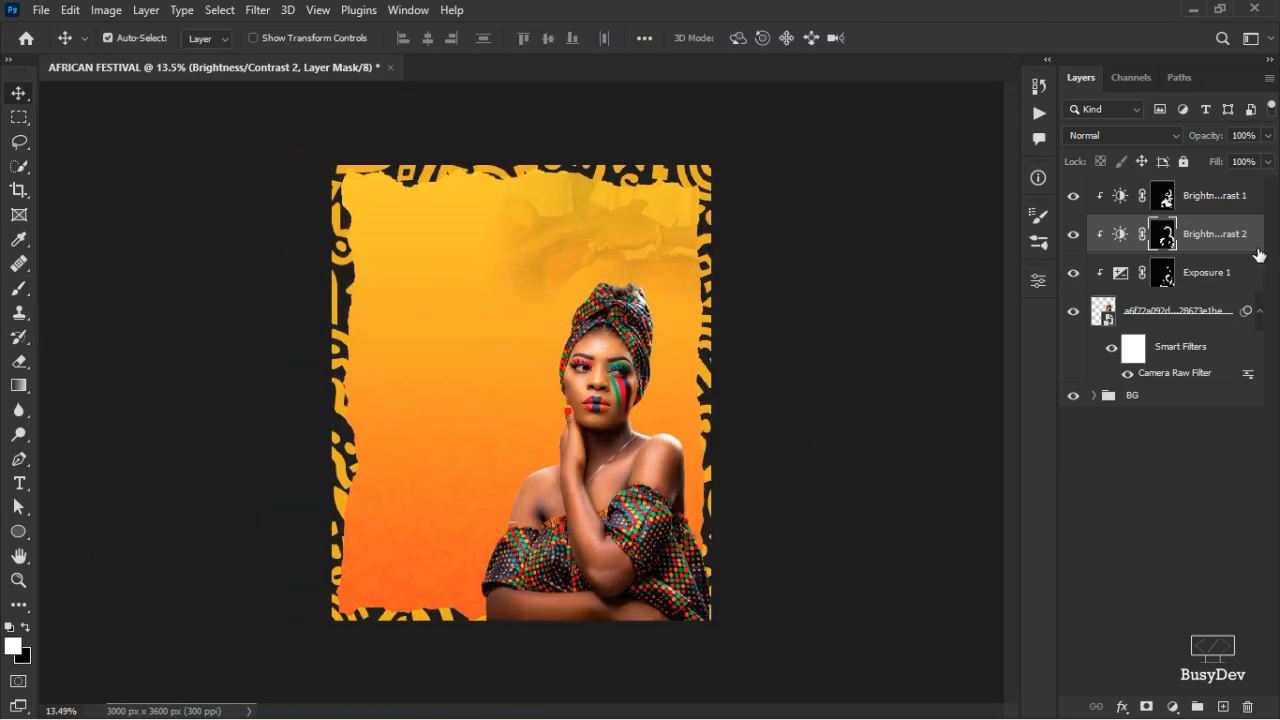
{"action": "left_click", "coordinate": [1222, 195]}
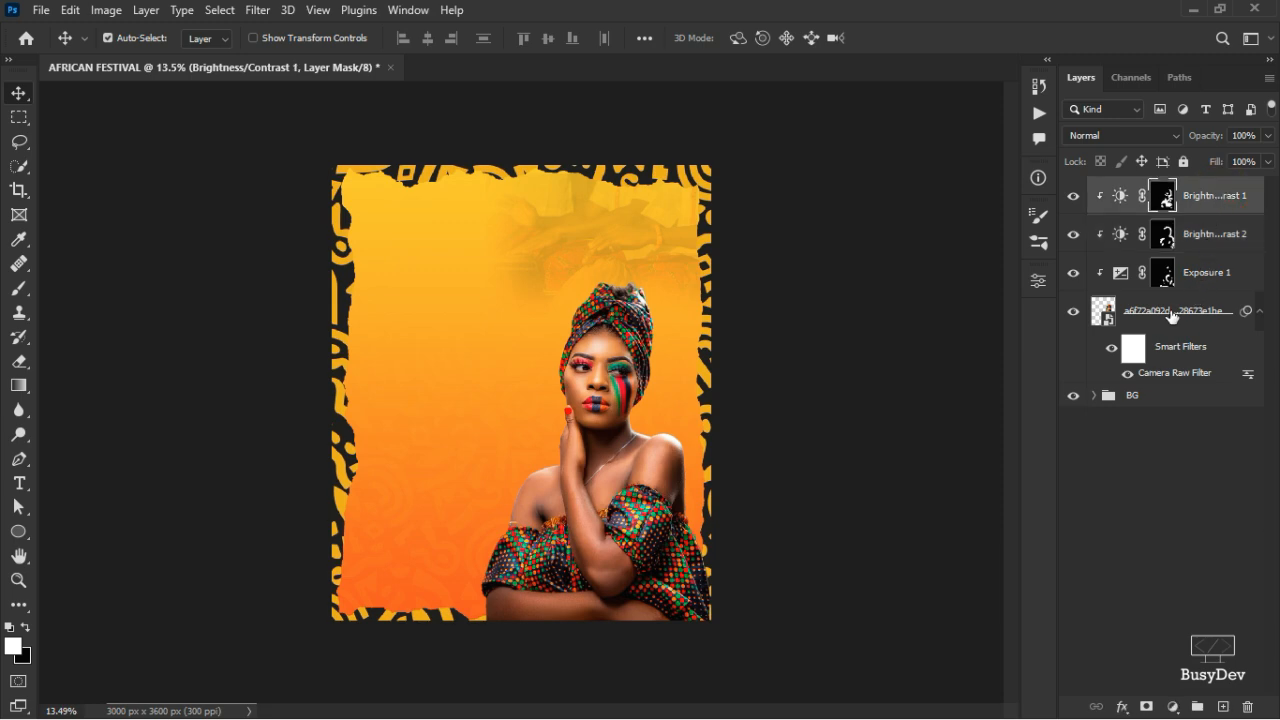
{"action": "left_click", "coordinate": [1195, 240]}
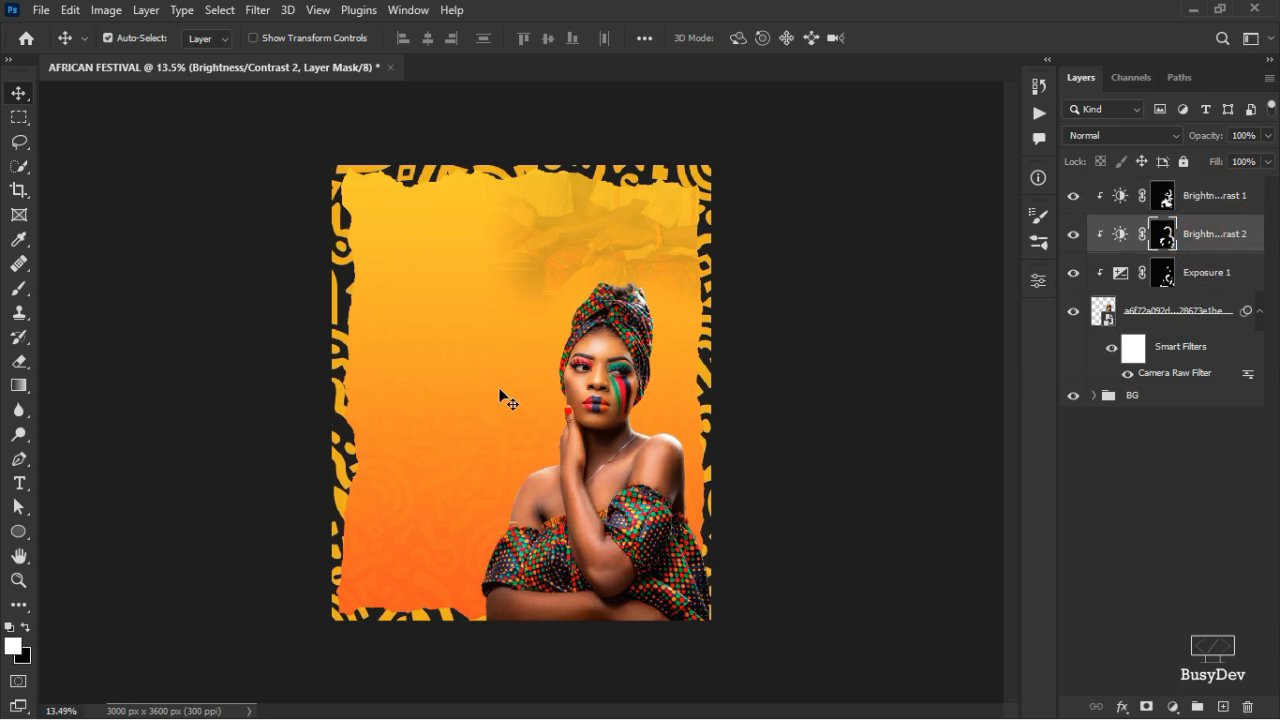
{"action": "scroll", "coordinate": [592, 390], "scroll_direction": "up", "scroll_amount": 3}
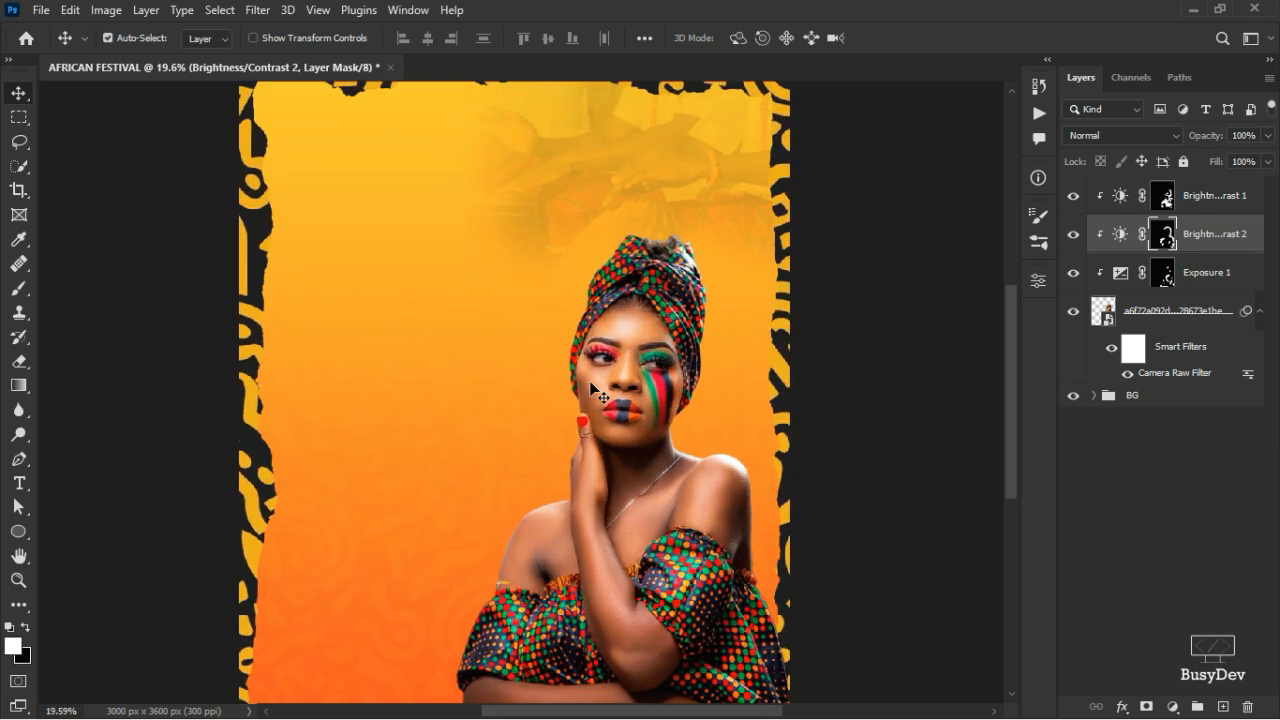
{"action": "scroll", "coordinate": [592, 390], "scroll_direction": "down", "scroll_amount": 3}
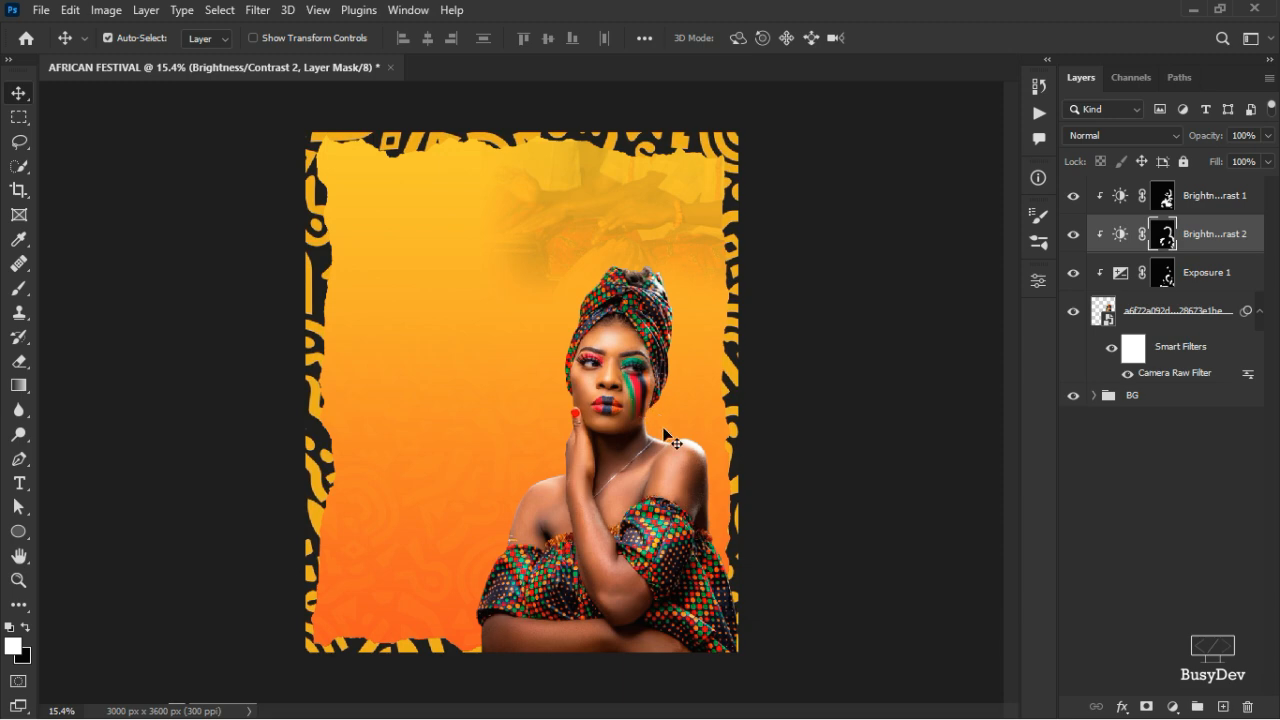
- Expand the BG group and select its patern texture and drum photo layers
{"action": "left_click", "coordinate": [1094, 396]}
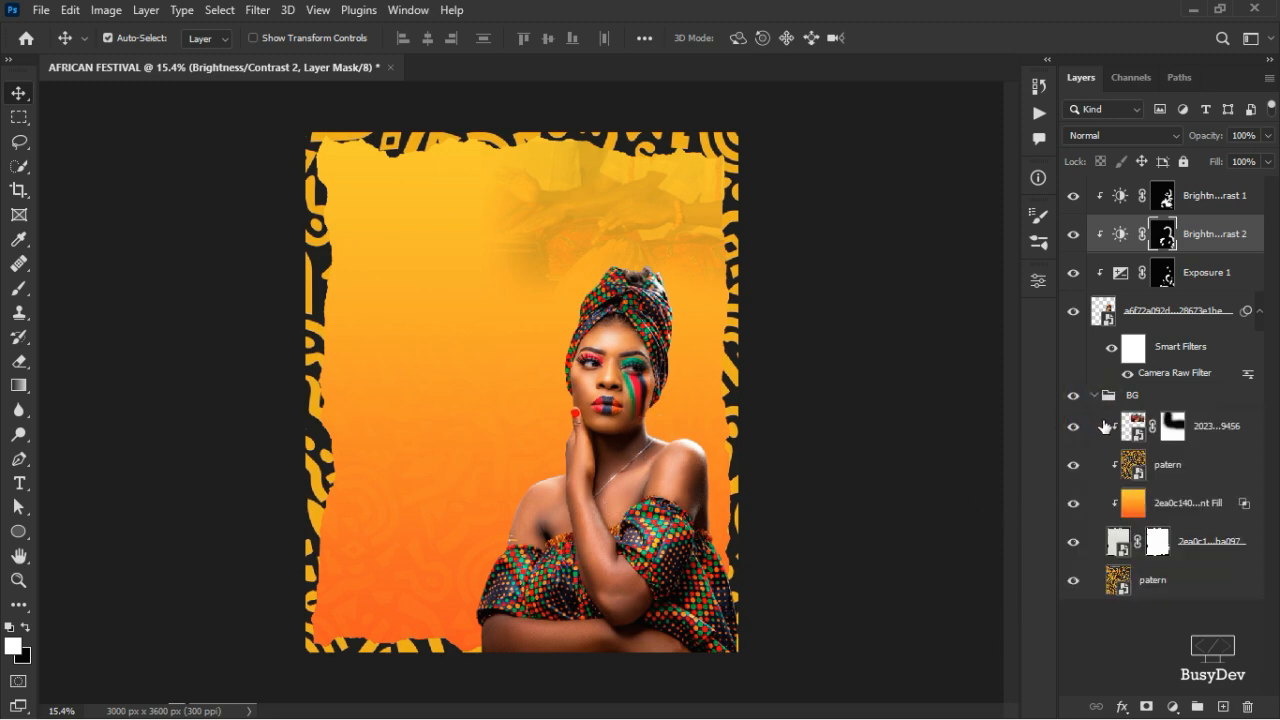
{"action": "left_click", "coordinate": [1219, 440]}
{"action": "left_click", "coordinate": [1192, 477]}
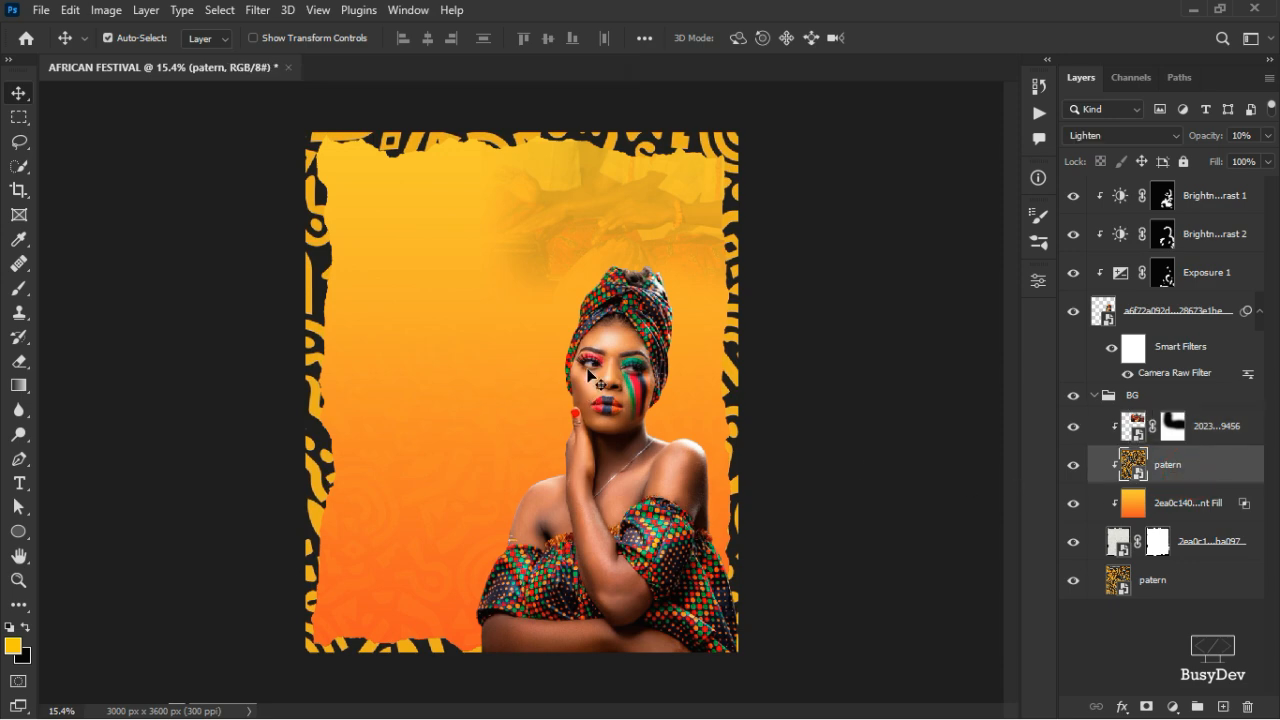
{"action": "left_click", "coordinate": [1212, 429]}
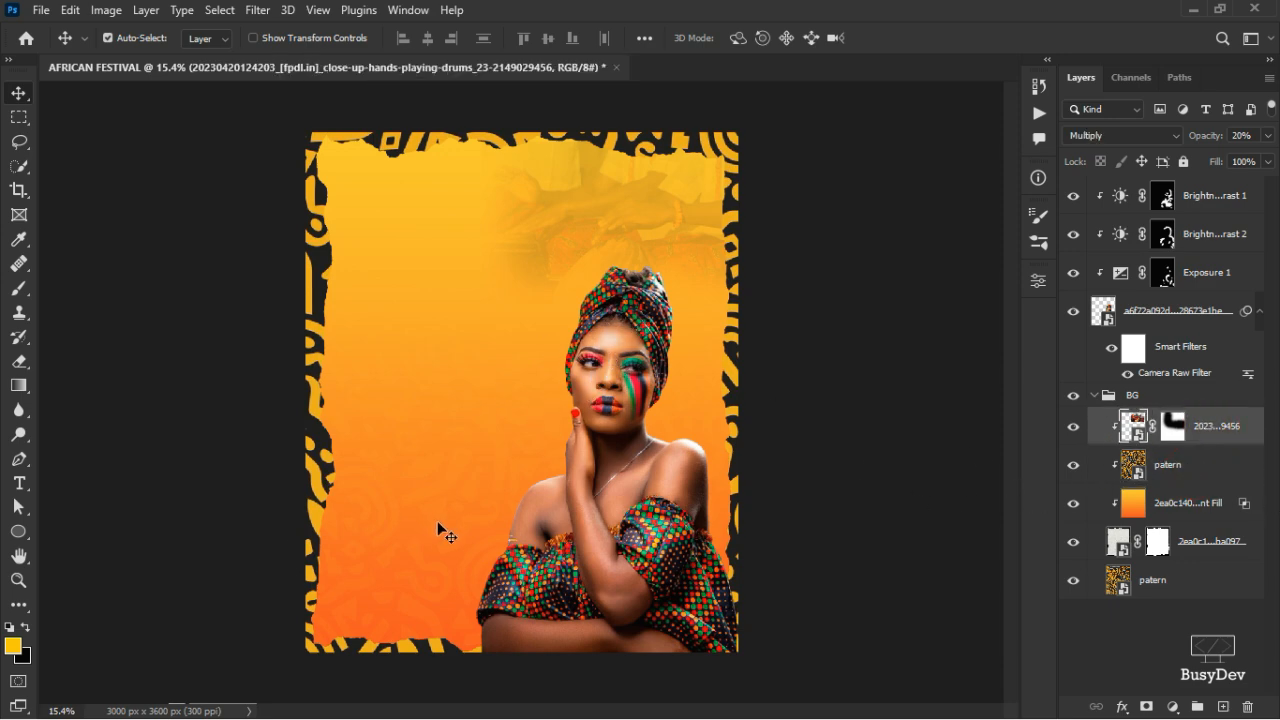
- Add a new layer clipped to the drum photo and paint a soft yellow glow behind the head
{"action": "left_click", "coordinate": [1224, 707]}
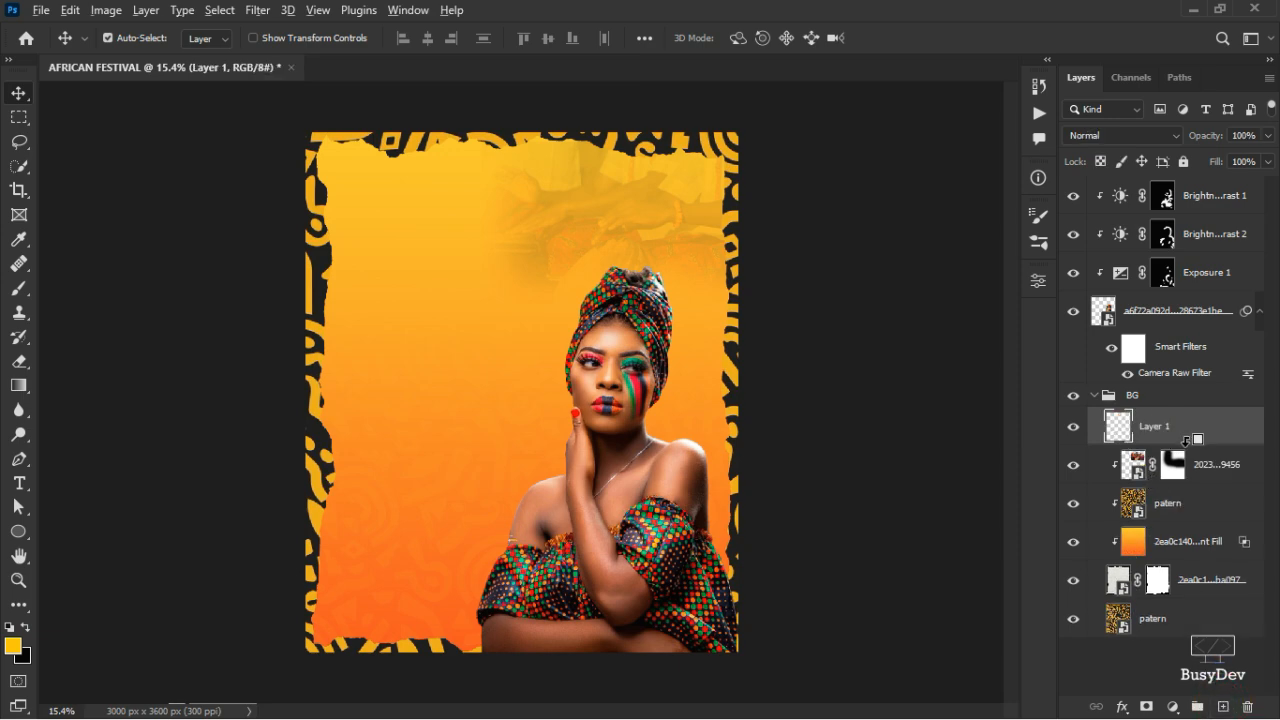
{"action": "left_click", "coordinate": [1176, 444], "text": "alt"}
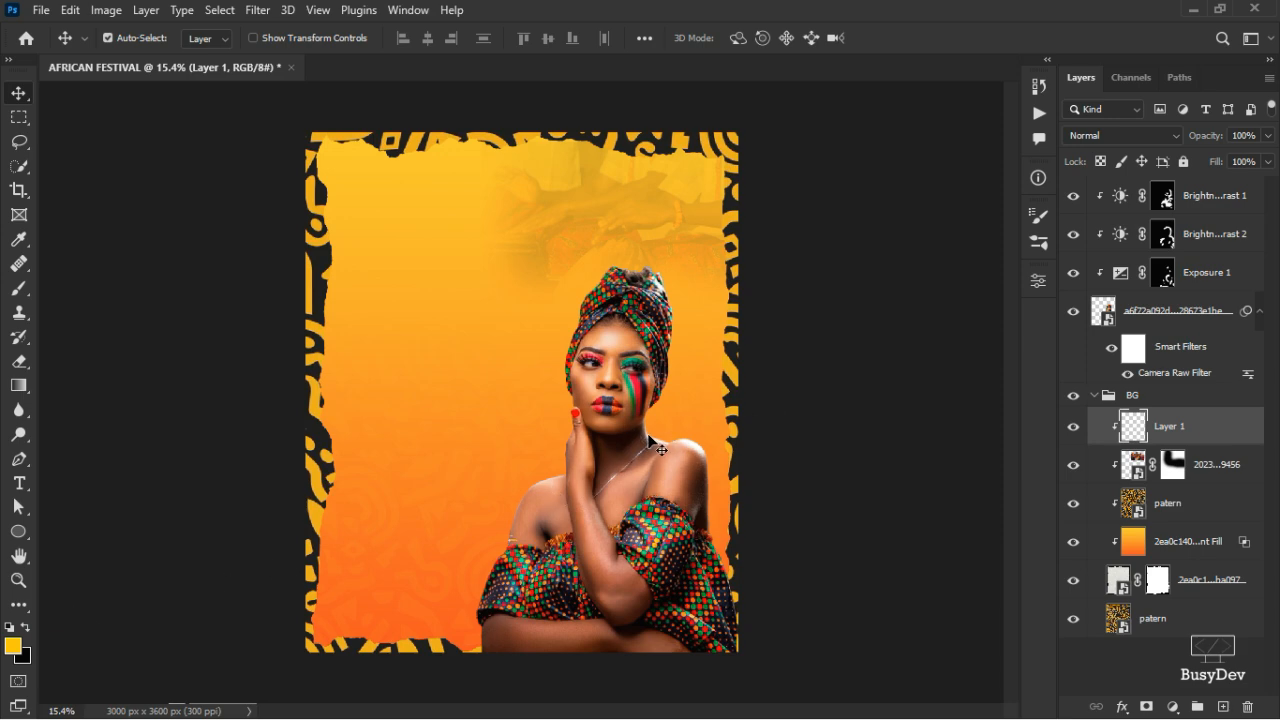
{"action": "key", "text": "b"}
{"action": "mouse_move", "coordinate": [538, 414]}
{"action": "left_mouse_down"}
{"action": "mouse_move", "coordinate": [575, 440]}
{"action": "mouse_move", "coordinate": [640, 430]}
{"action": "mouse_move", "coordinate": [609, 393]}
{"action": "left_mouse_up"}
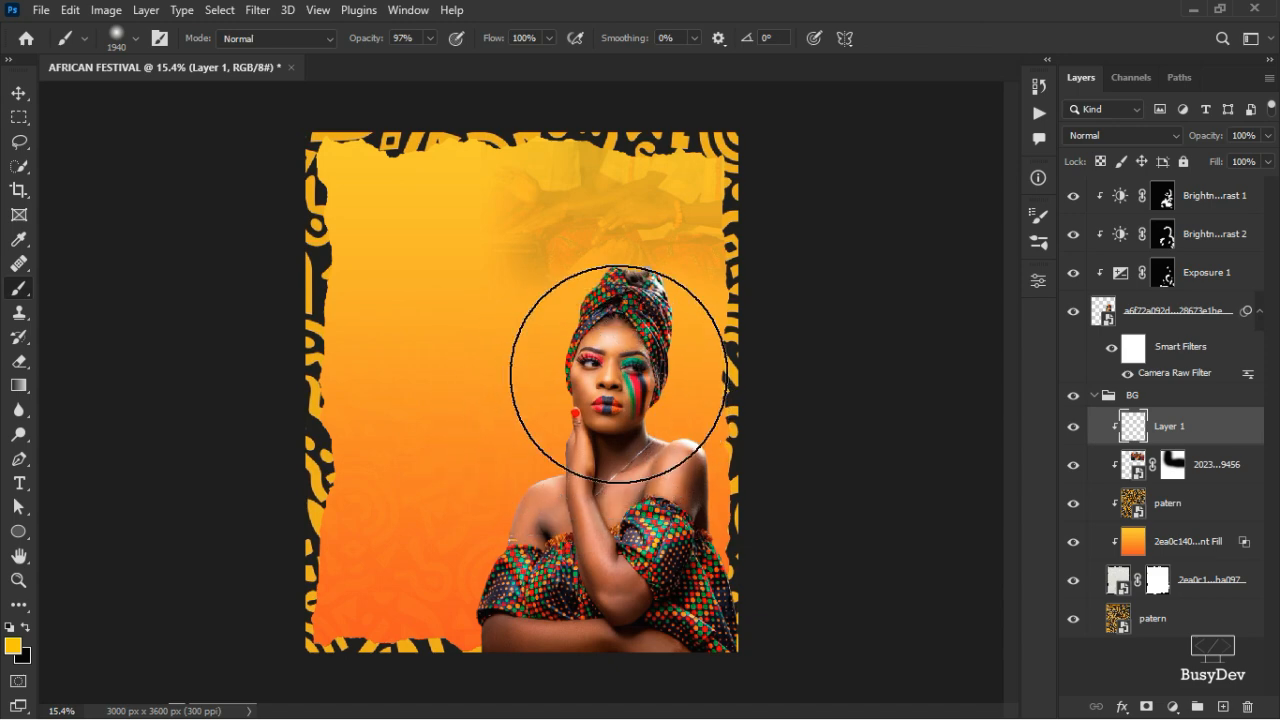
{"action": "left_click", "coordinate": [613, 383]}
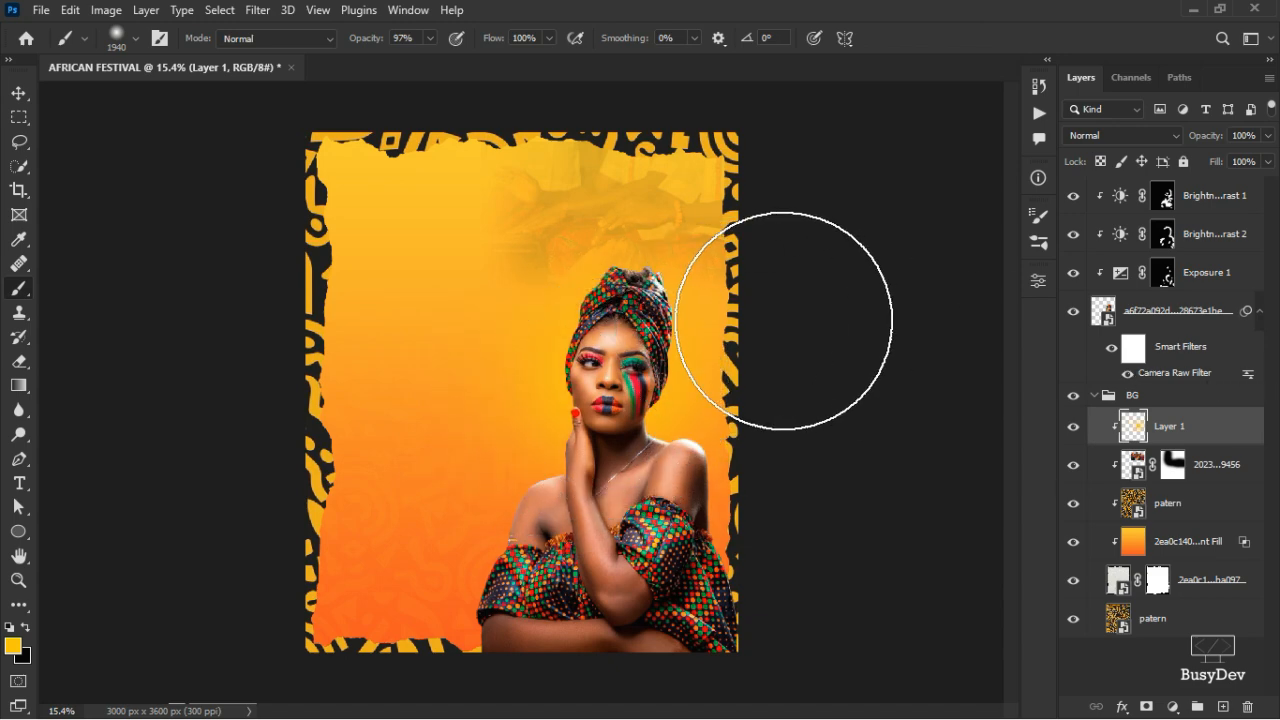
{"action": "key", "text": "ctrl+z"}
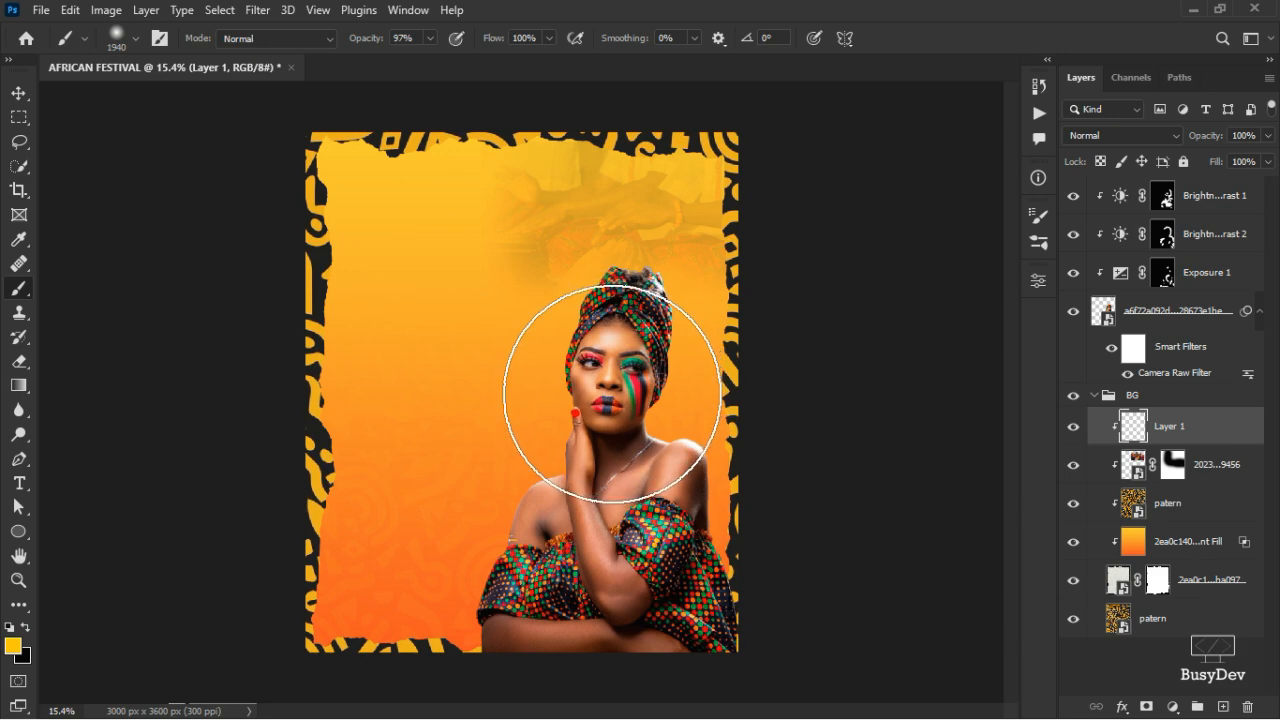
{"action": "left_click", "coordinate": [612, 393]}
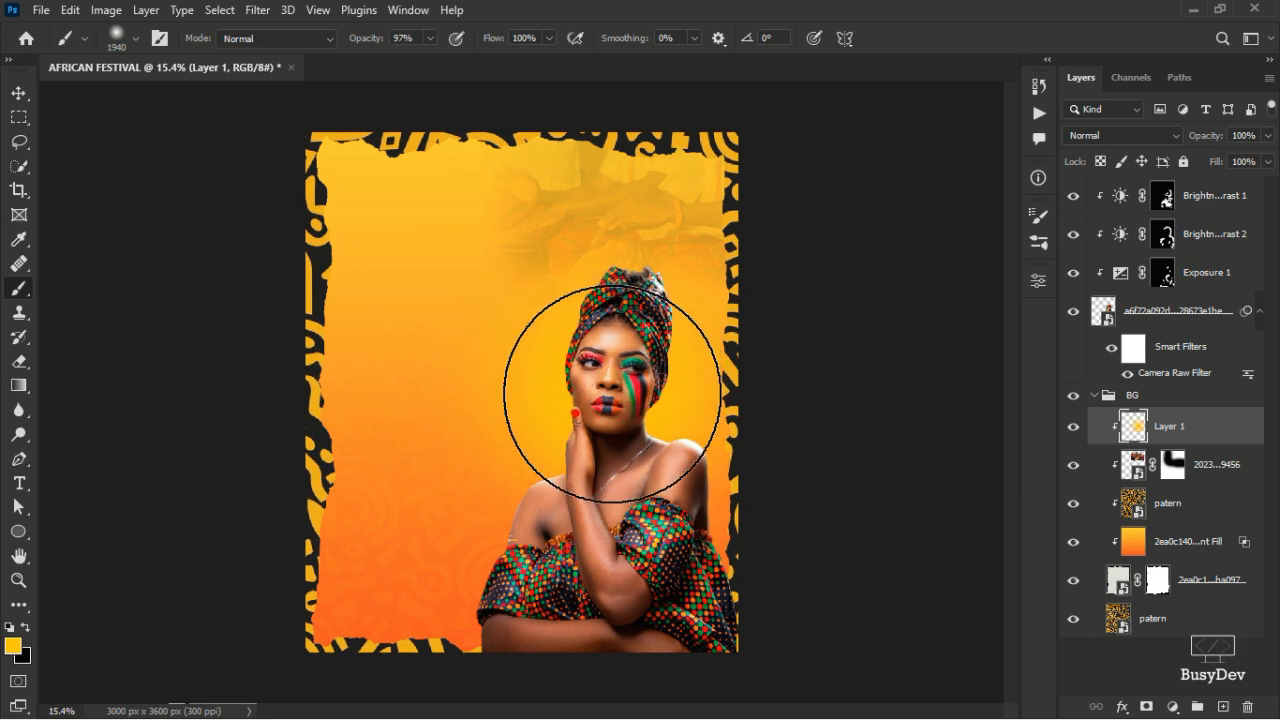
- Sample the canvas yellow and lighten the foreground colour to facb49
{"action": "key", "text": "v"}
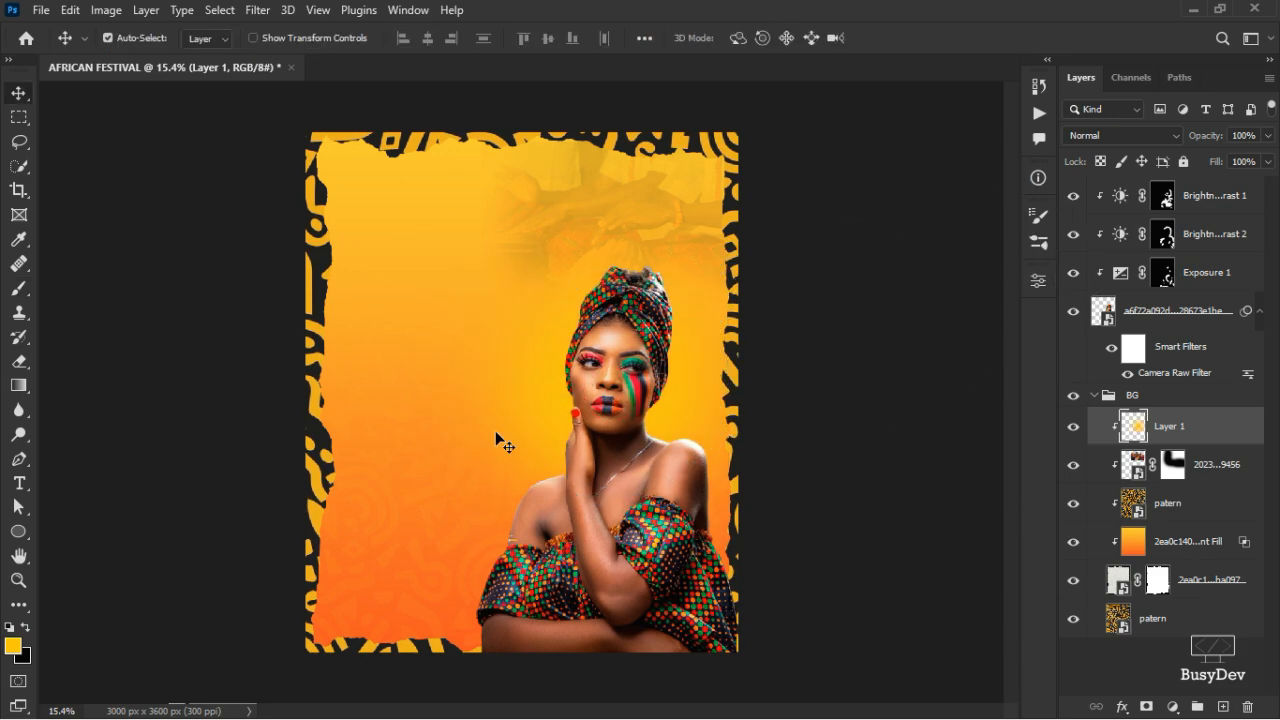
{"action": "left_click", "coordinate": [13, 647]}
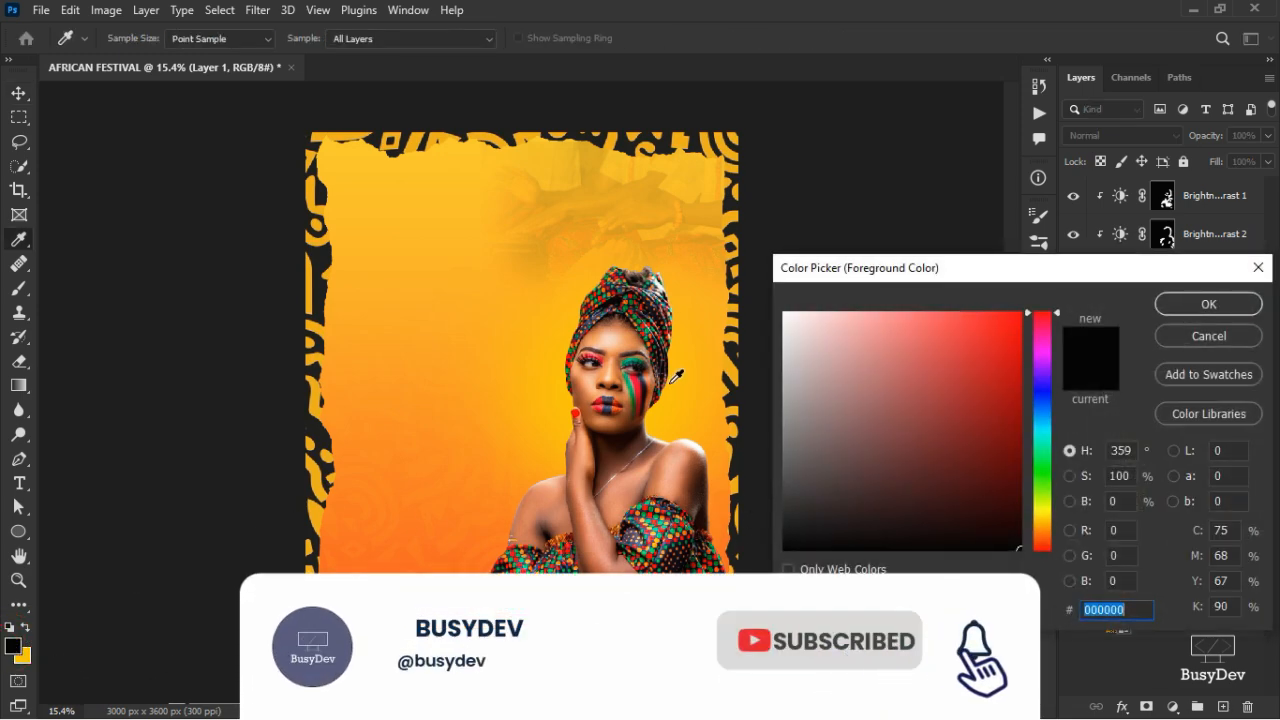
{"action": "left_click", "coordinate": [680, 403]}
{"action": "left_click_drag", "start_coordinate": [1012, 316], "coordinate": [952, 316]}
{"action": "left_click", "coordinate": [1208, 304]}
{"action": "key", "text": "v"}
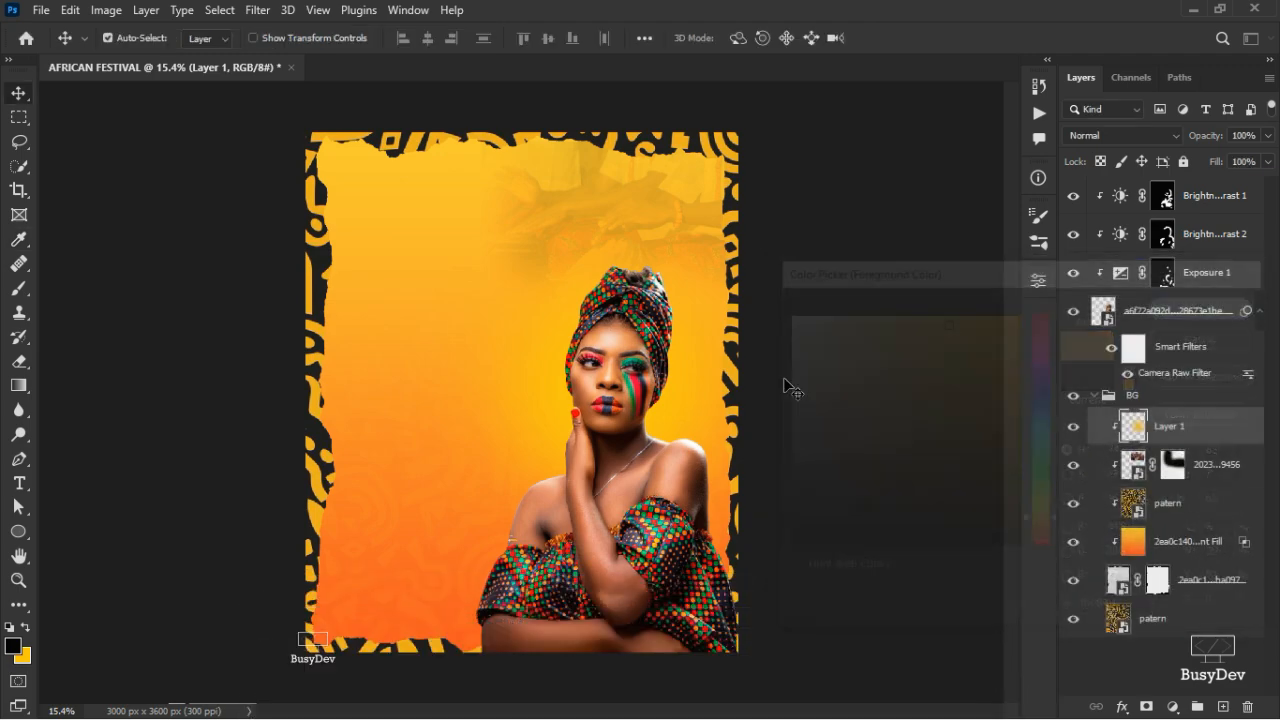
- Reselect Layer 1 and set the soft brush to about 1044 px
{"action": "left_click", "coordinate": [620, 380]}
{"action": "key", "text": "ctrl"}
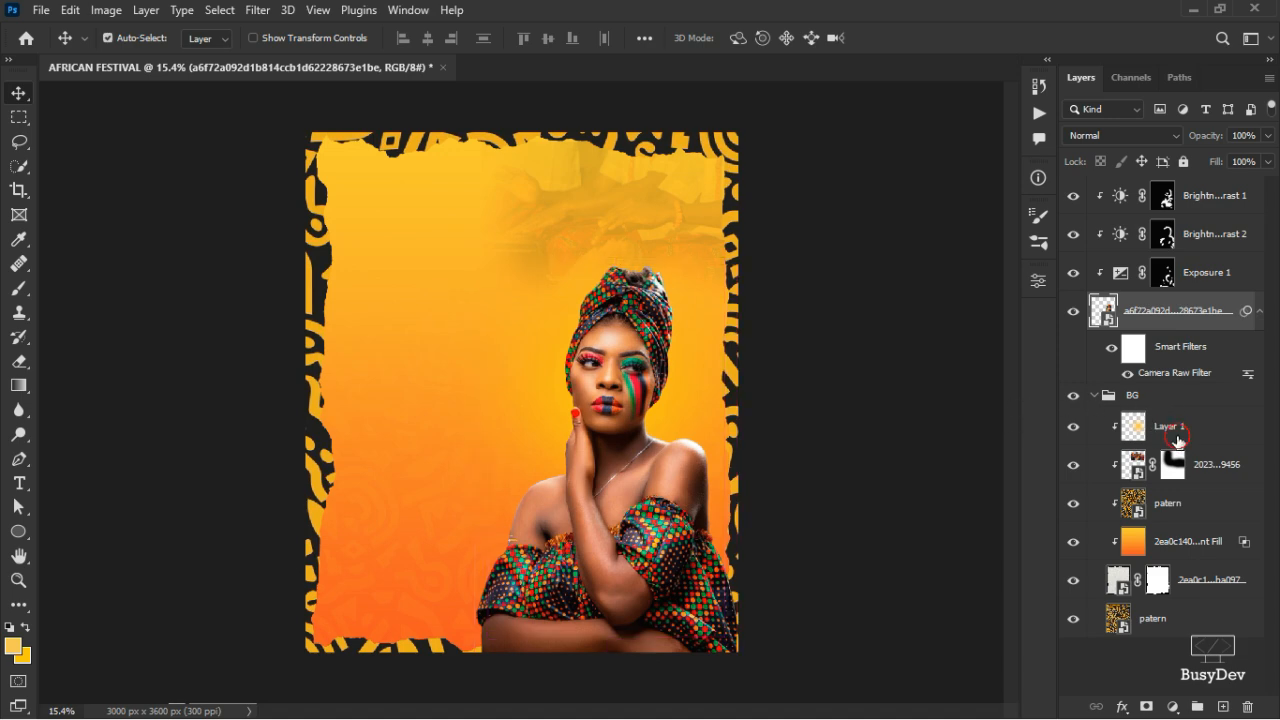
{"action": "left_click", "coordinate": [1177, 440]}
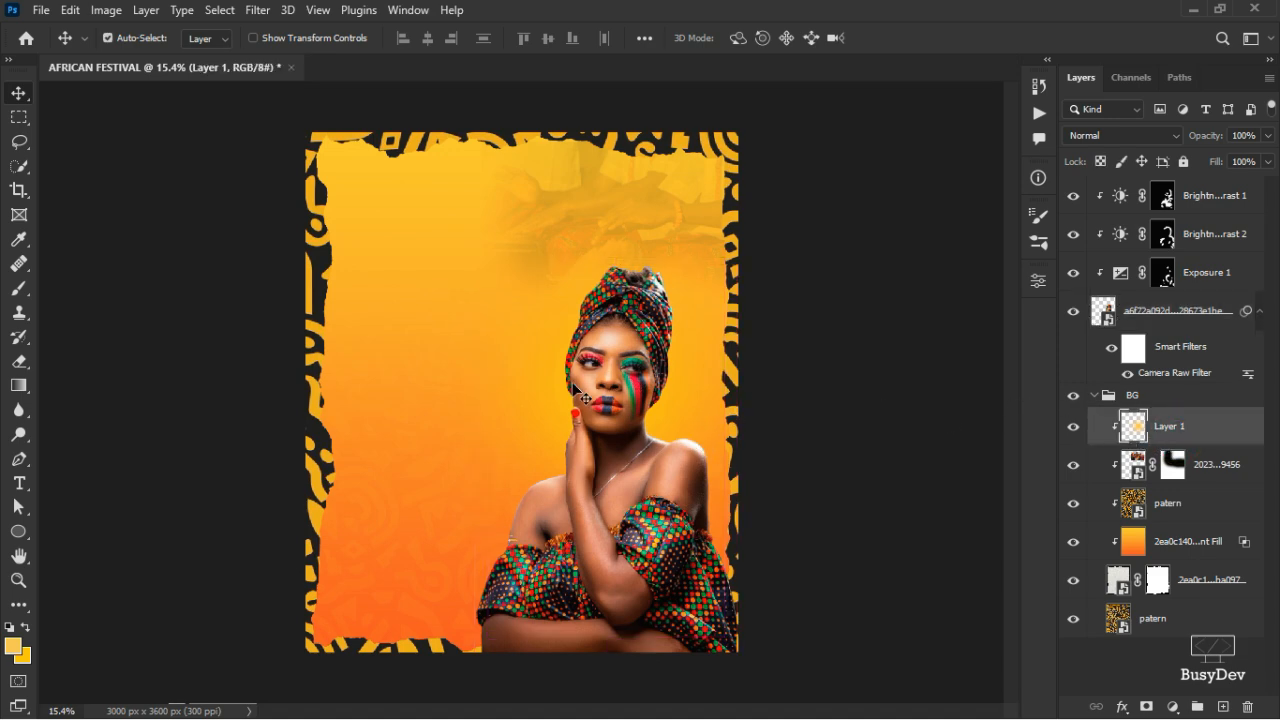
{"action": "key", "text": "b"}
{"action": "left_click_drag", "start_coordinate": [603, 387], "coordinate": [519, 387]}
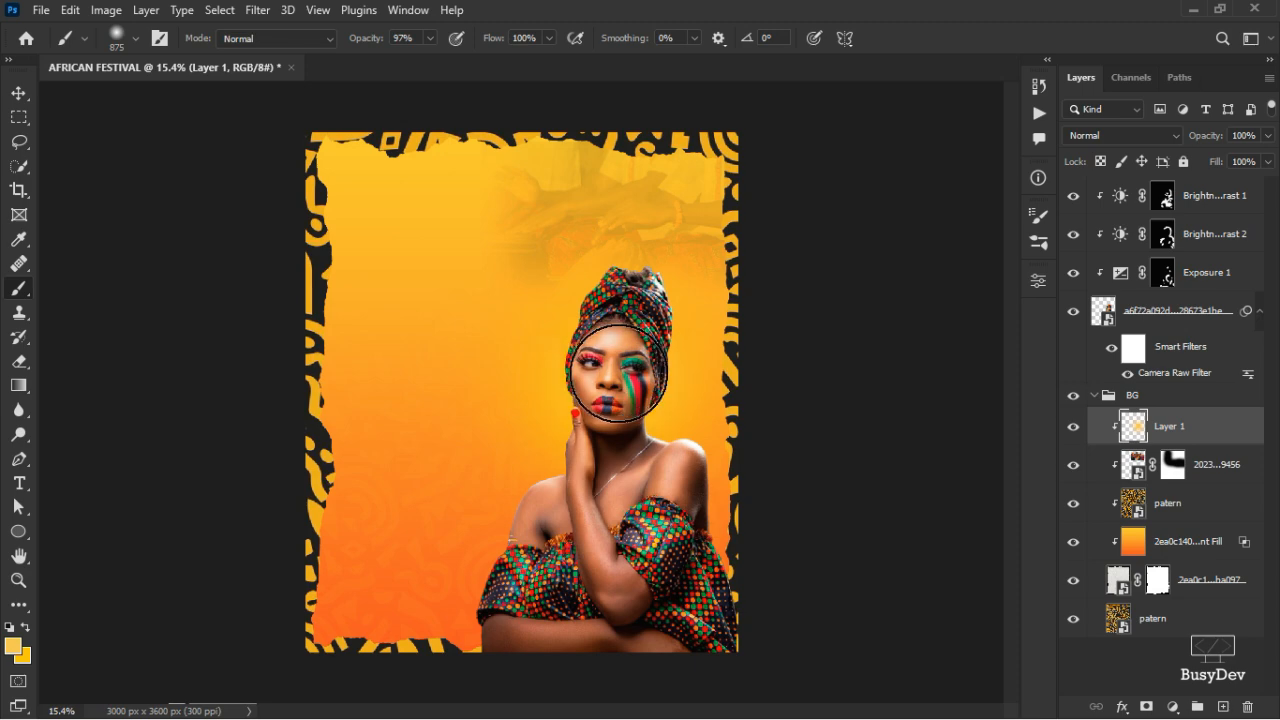
{"action": "left_click_drag", "start_coordinate": [617, 372], "coordinate": [619, 376]}
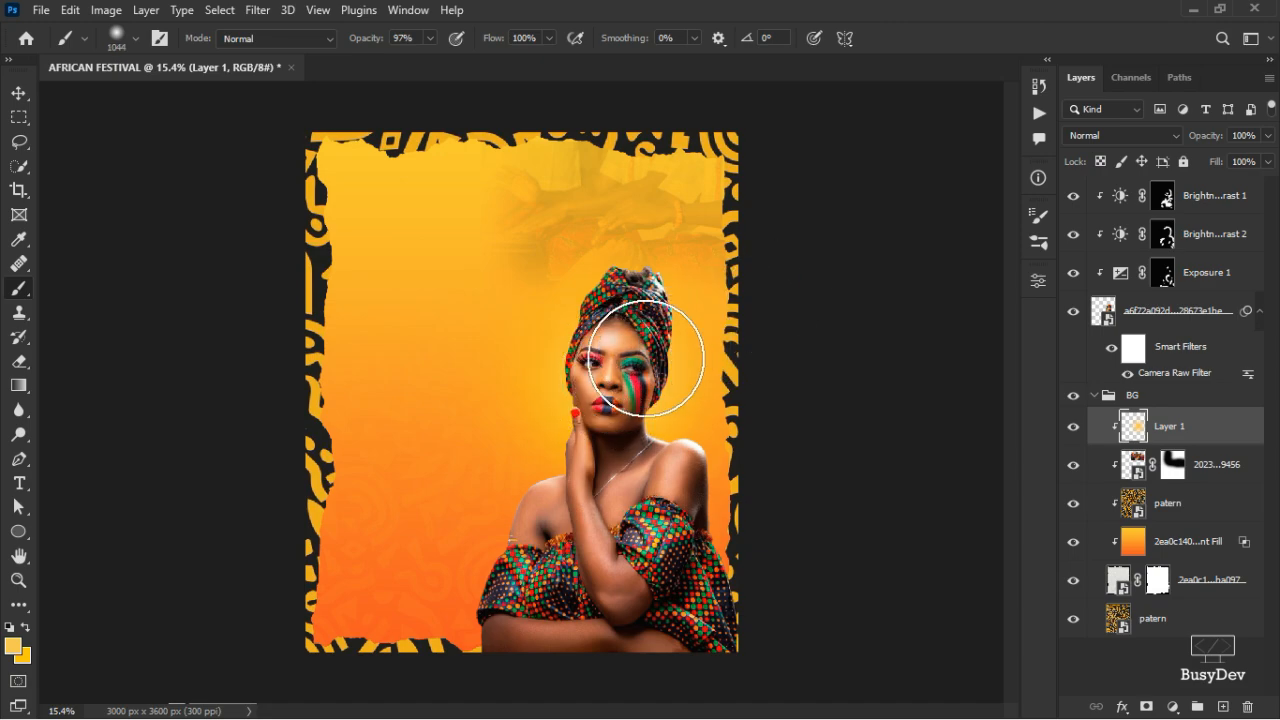
{"action": "scroll", "coordinate": [646, 358], "scroll_direction": "up", "scroll_amount": 2}
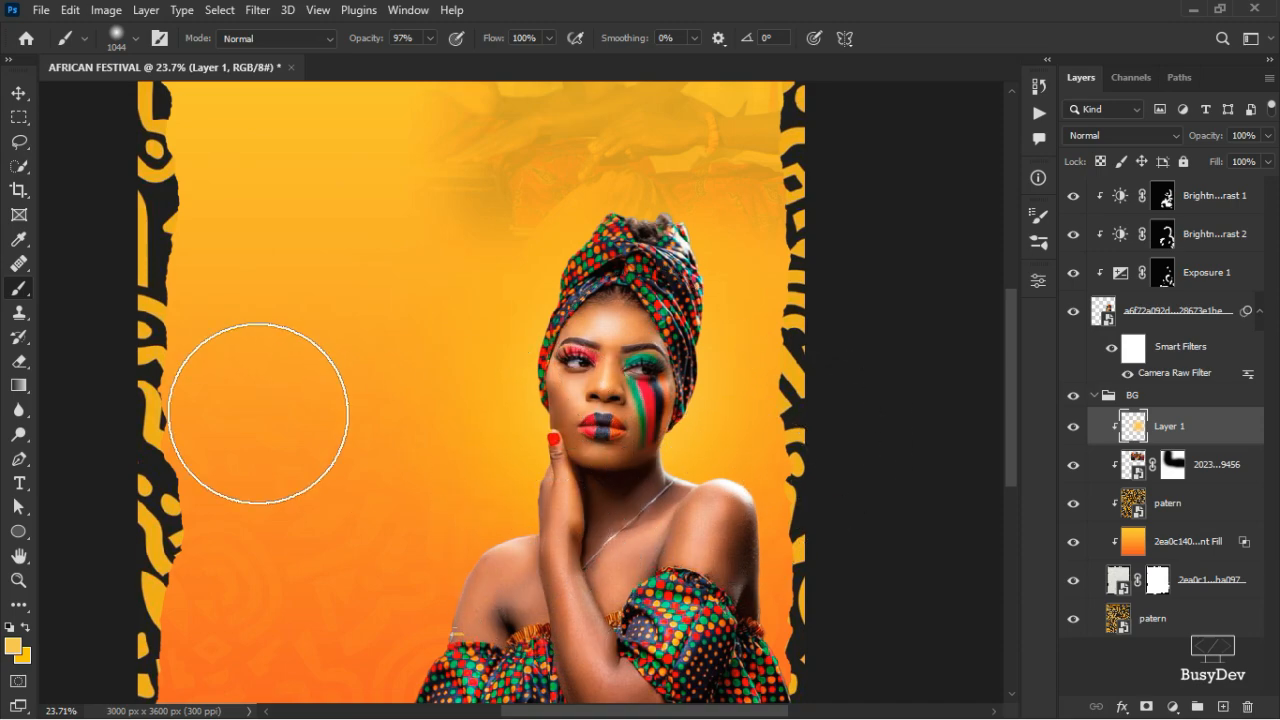
- Set the foreground colour to pale yellow f2da97
{"action": "left_click", "coordinate": [13, 645]}
{"action": "left_click", "coordinate": [872, 323]}
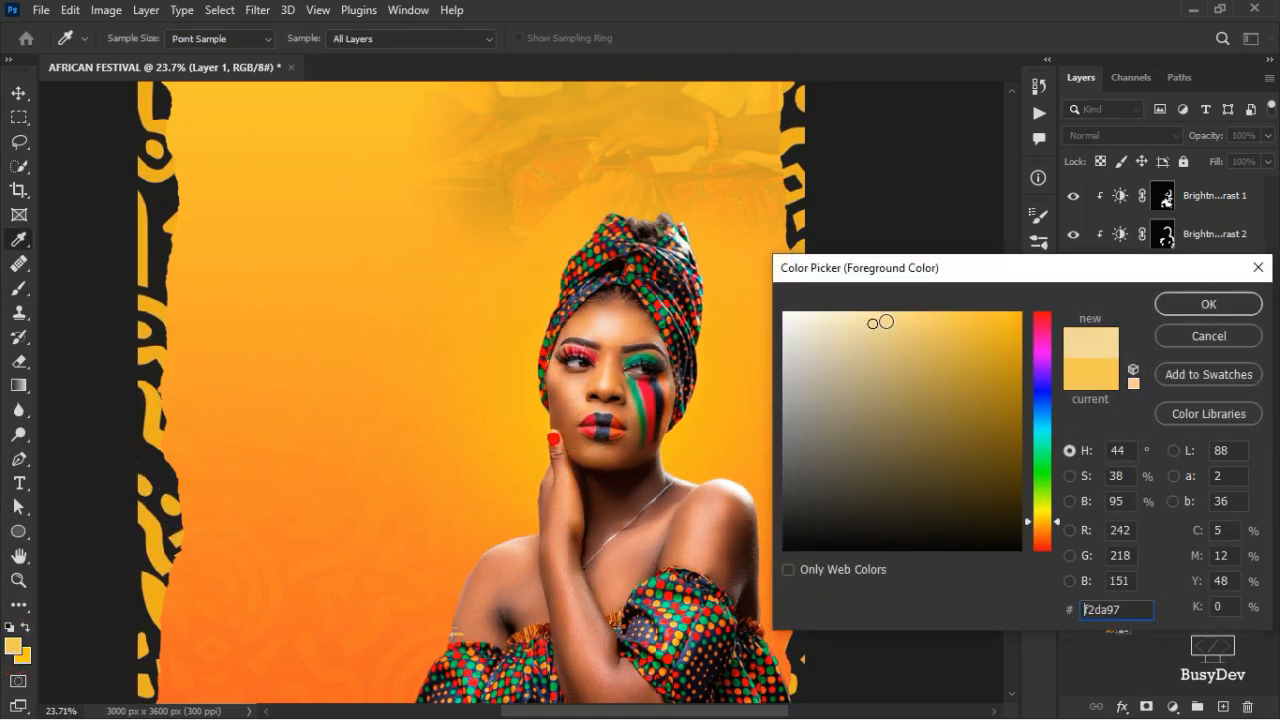
{"action": "left_click", "coordinate": [1190, 304]}
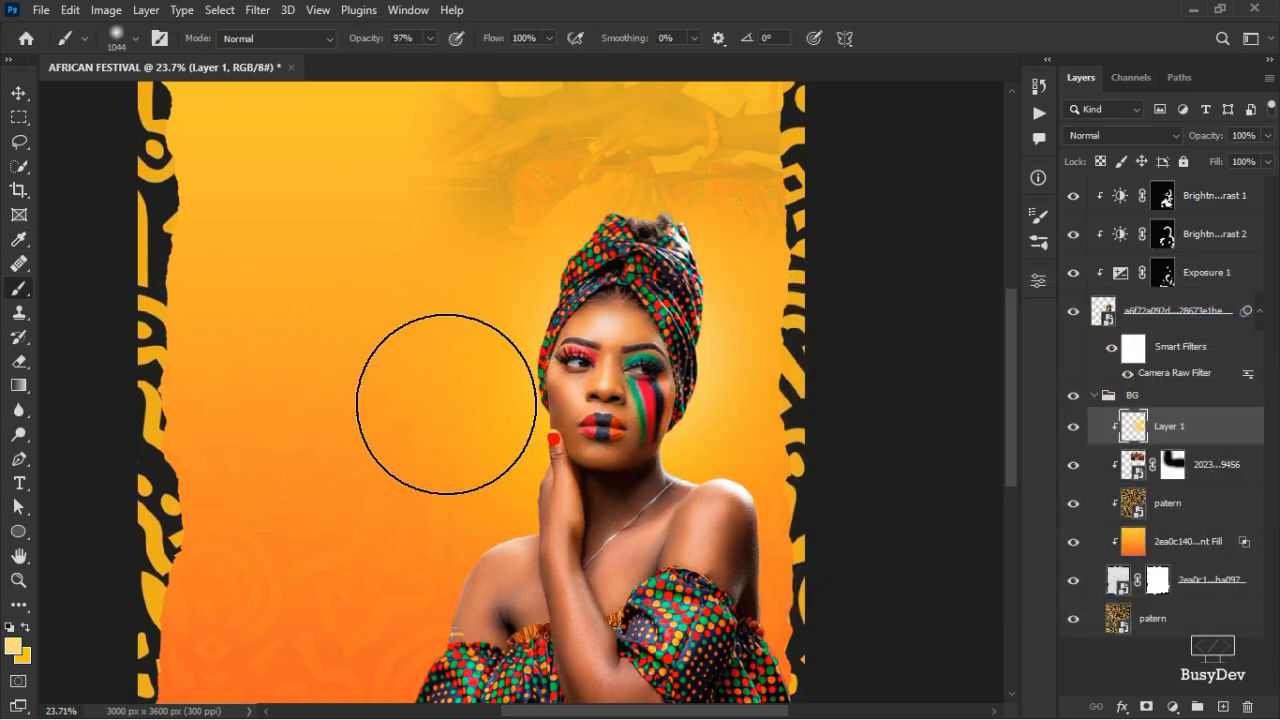
- Move the model image slightly lower and open Layer 1's blend-mode list
{"action": "key", "text": "v"}
{"action": "left_click_drag", "start_coordinate": [709, 449], "coordinate": [712, 493]}
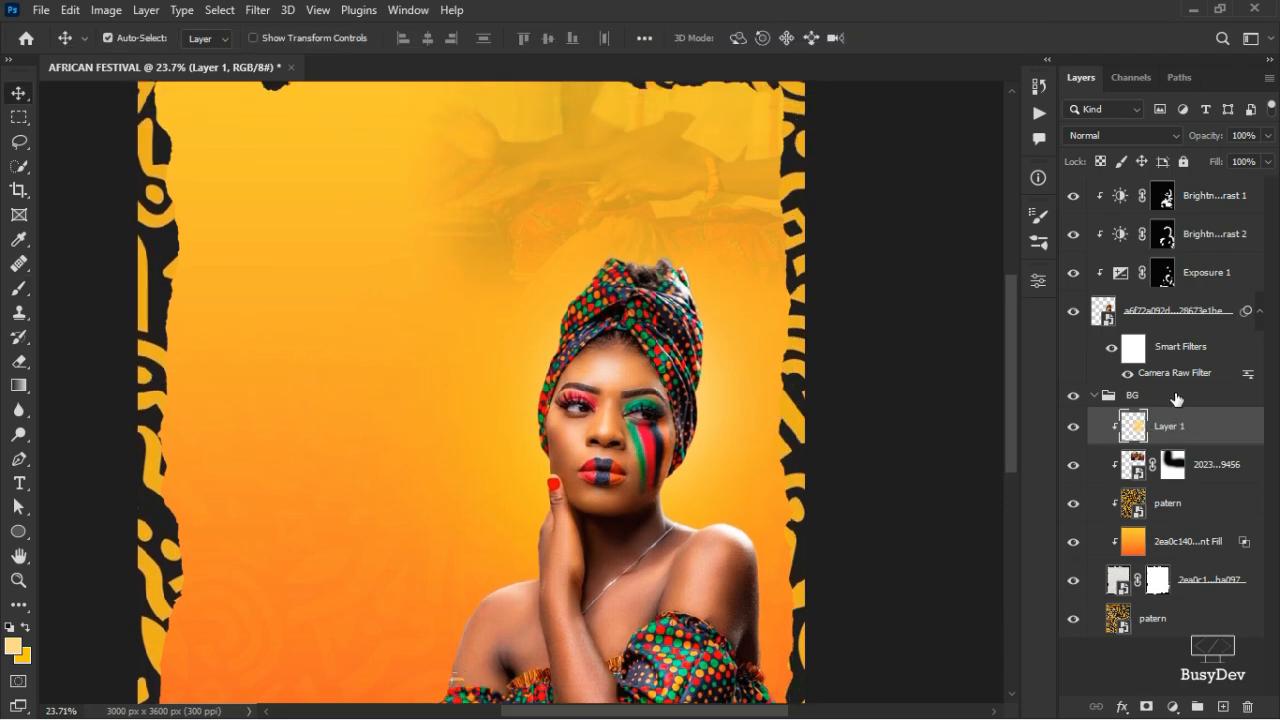
{"action": "left_click", "coordinate": [1128, 137]}
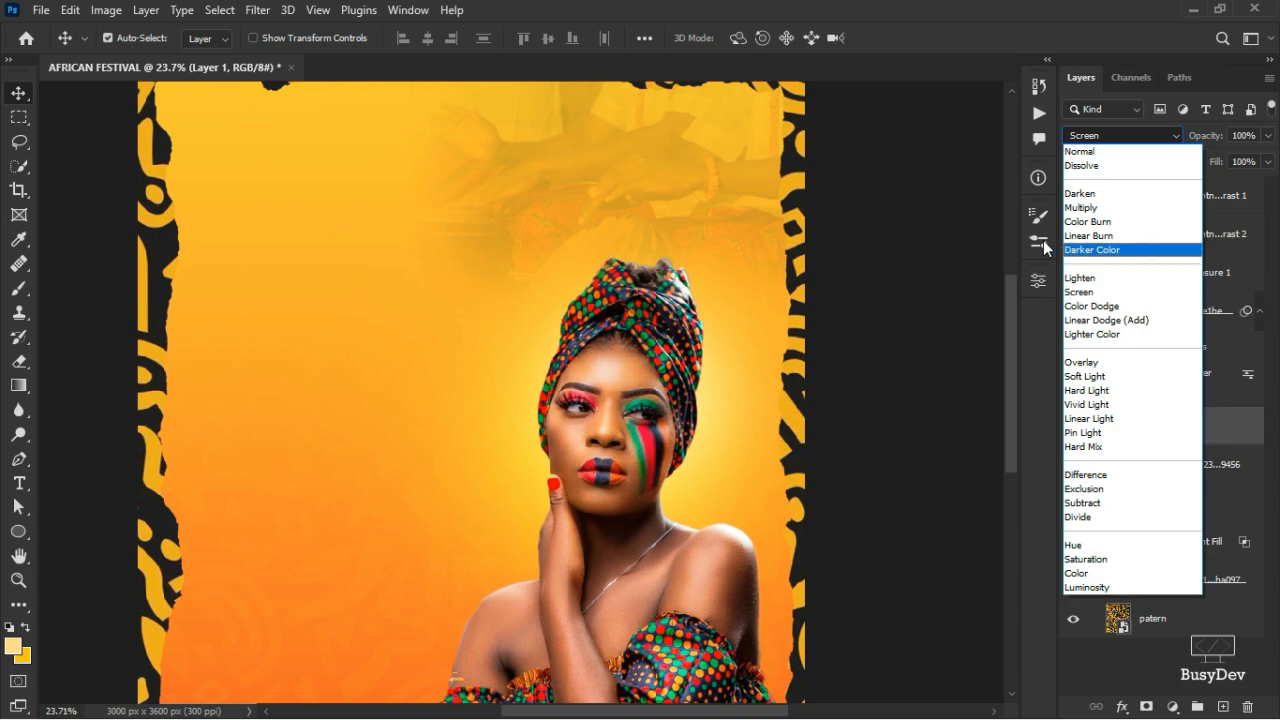
- Keep Layer 1 in Normal blend mode and fade its opacity to about 52%
{"action": "left_click", "coordinate": [1136, 157]}
{"action": "left_click", "coordinate": [1267, 136]}
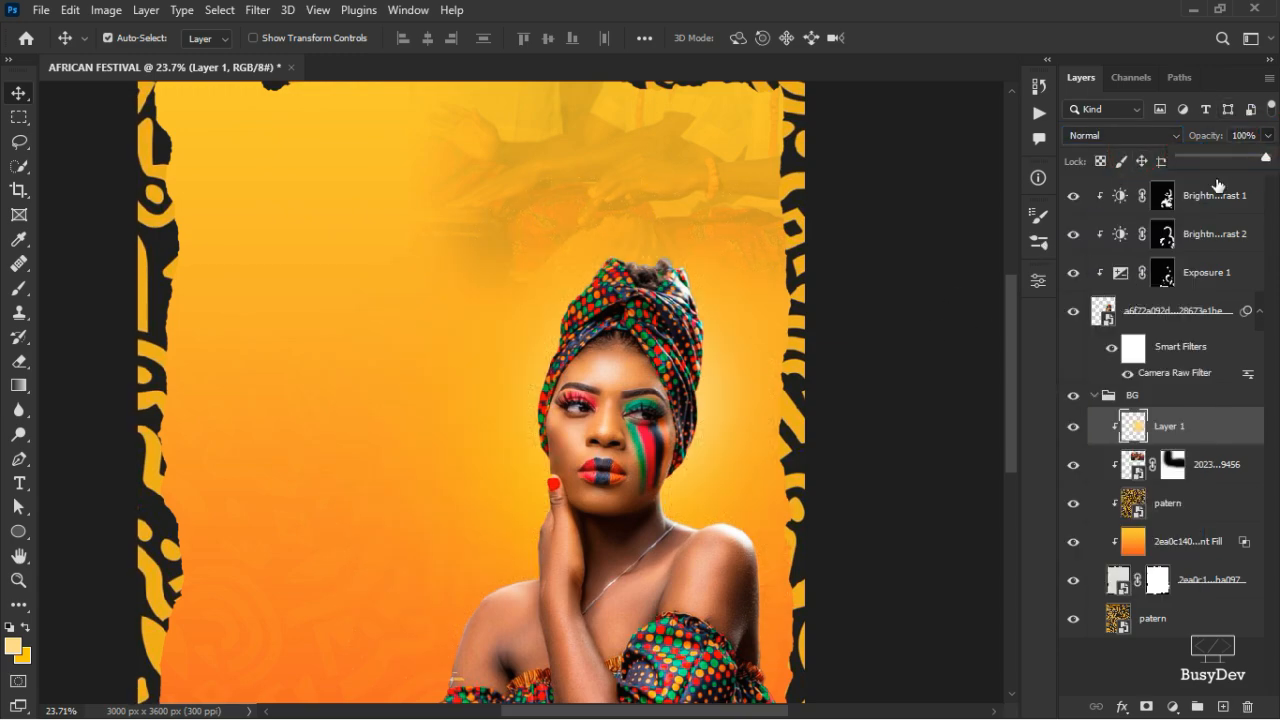
{"action": "left_click", "coordinate": [1212, 157]}
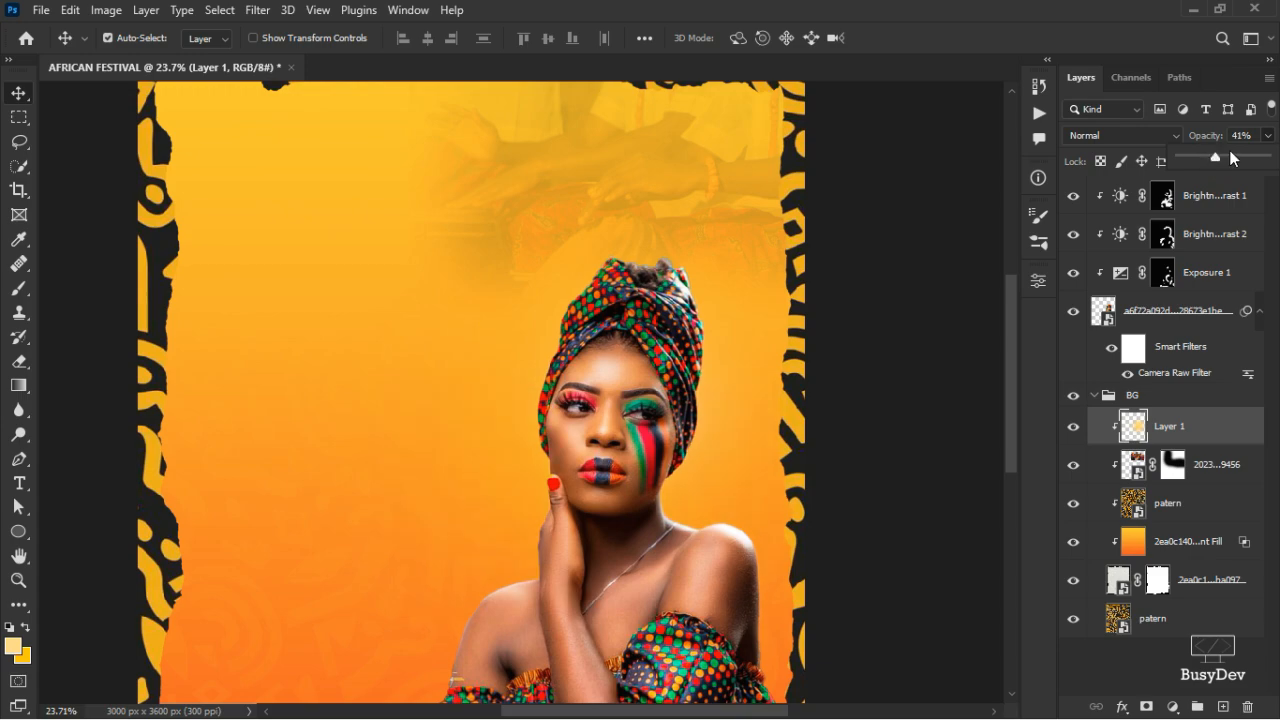
{"action": "left_click_drag", "start_coordinate": [1229, 152], "coordinate": [1237, 157]}
{"action": "key", "text": "Down"}
{"action": "key", "text": "Down"}
{"action": "left_click", "coordinate": [925, 358]}
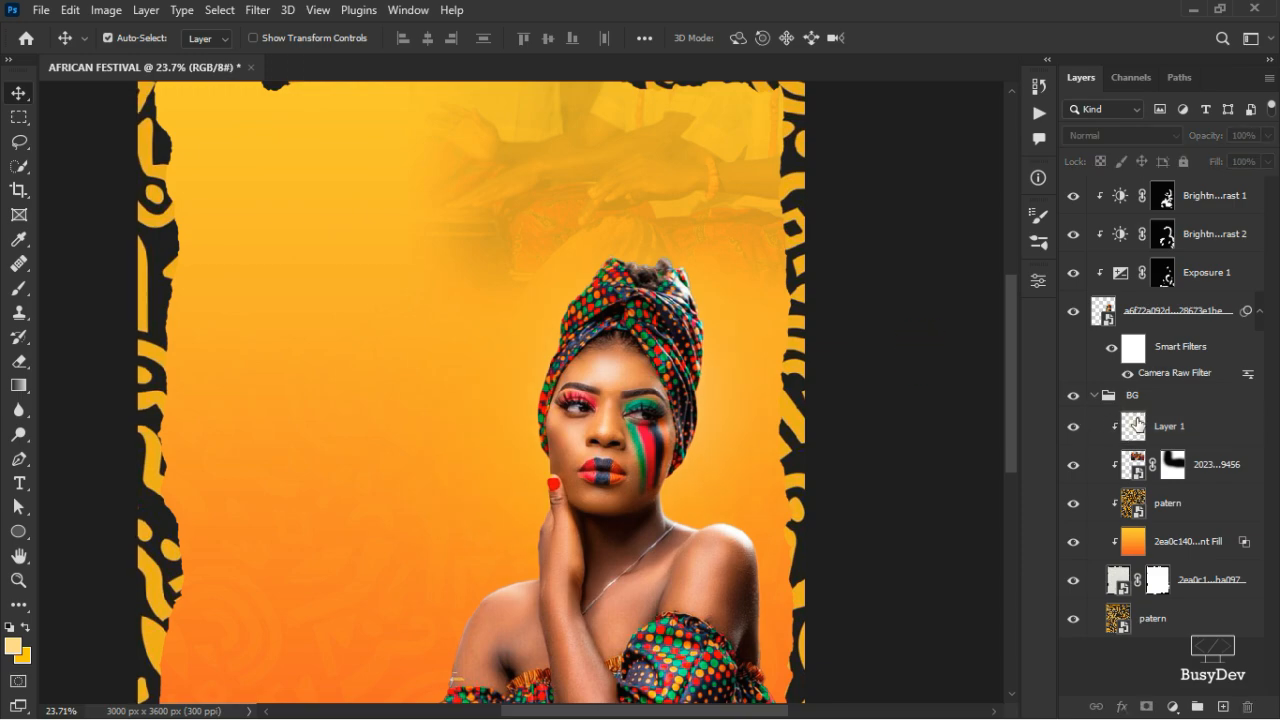
{"action": "left_click", "coordinate": [1137, 424]}
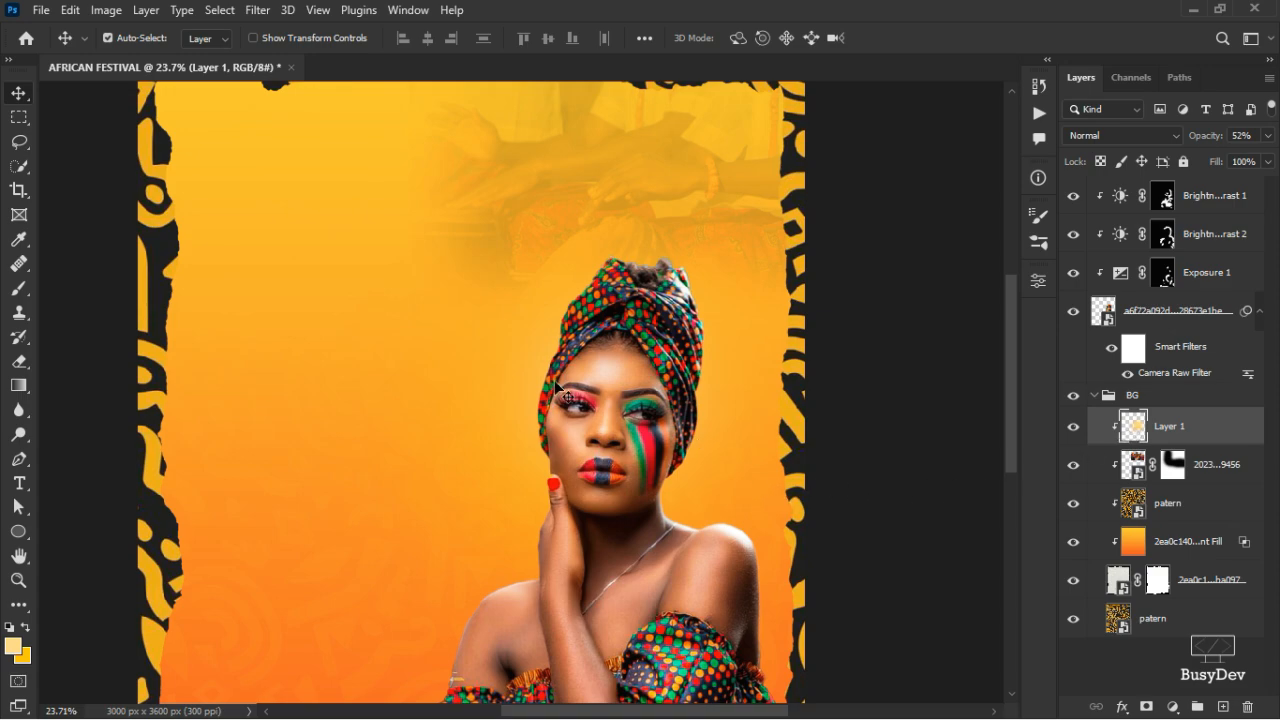
{"action": "scroll", "coordinate": [564, 394], "scroll_direction": "down", "scroll_amount": 3}
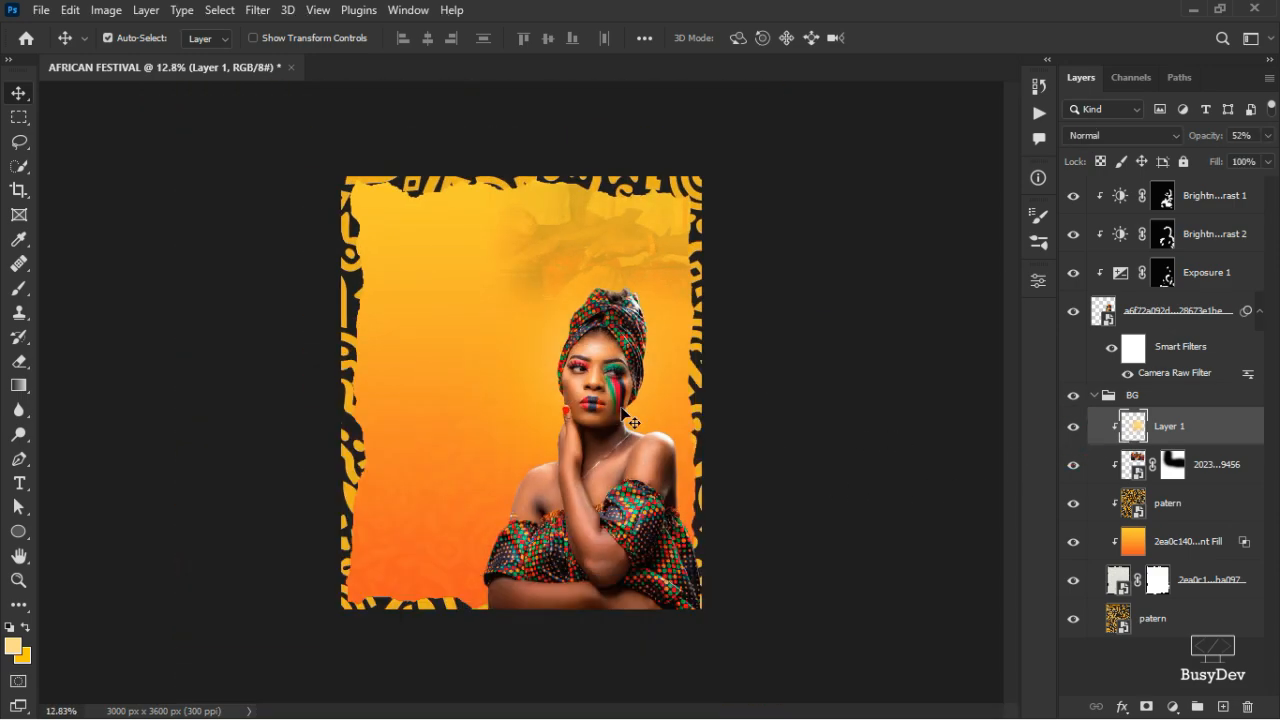
- Scale the Layer 1 glow up to about 125%, shift it down, and commit
{"action": "key", "text": "ctrl+t"}
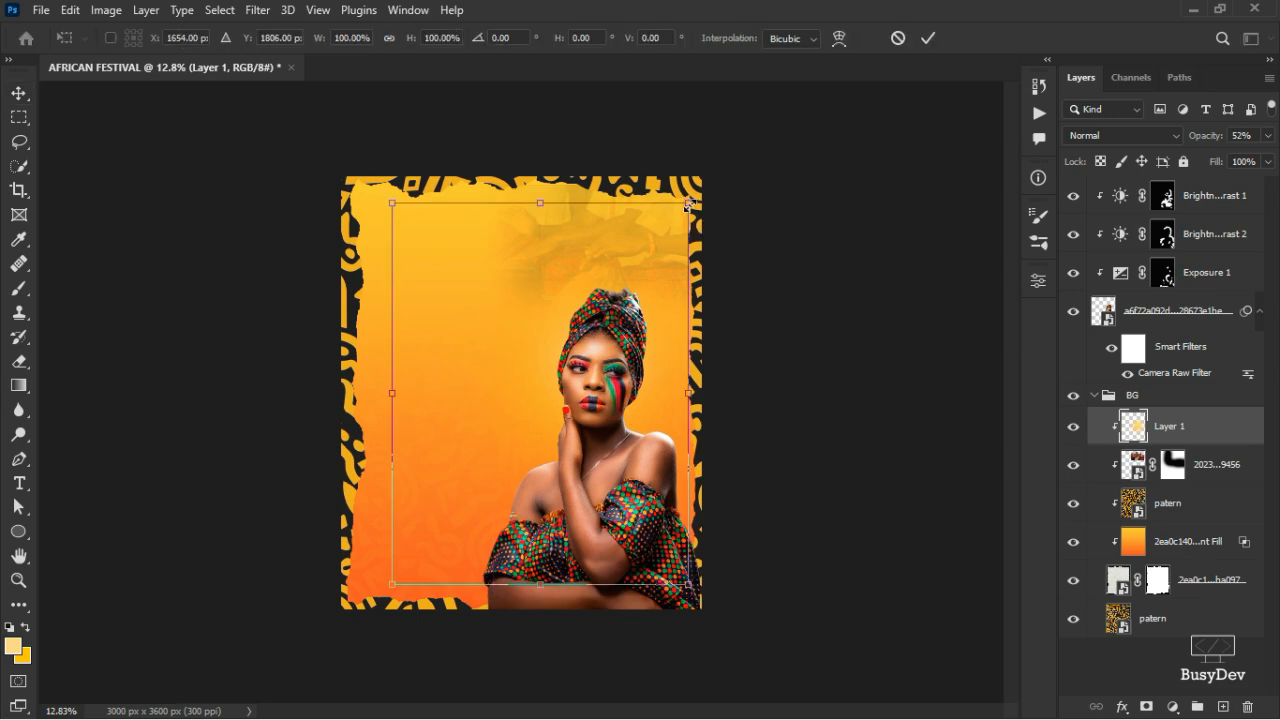
{"action": "left_click_drag", "start_coordinate": [688, 203], "coordinate": [740, 155]}
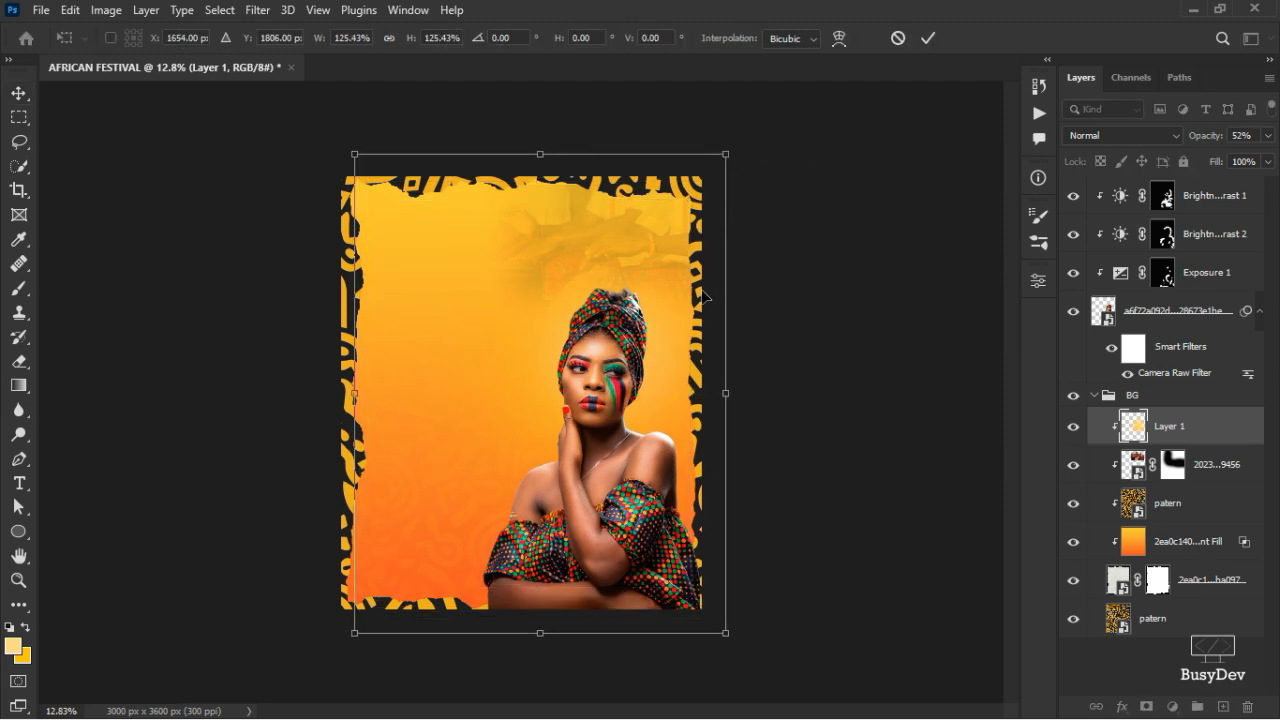
{"action": "left_click_drag", "start_coordinate": [690, 290], "coordinate": [670, 318]}
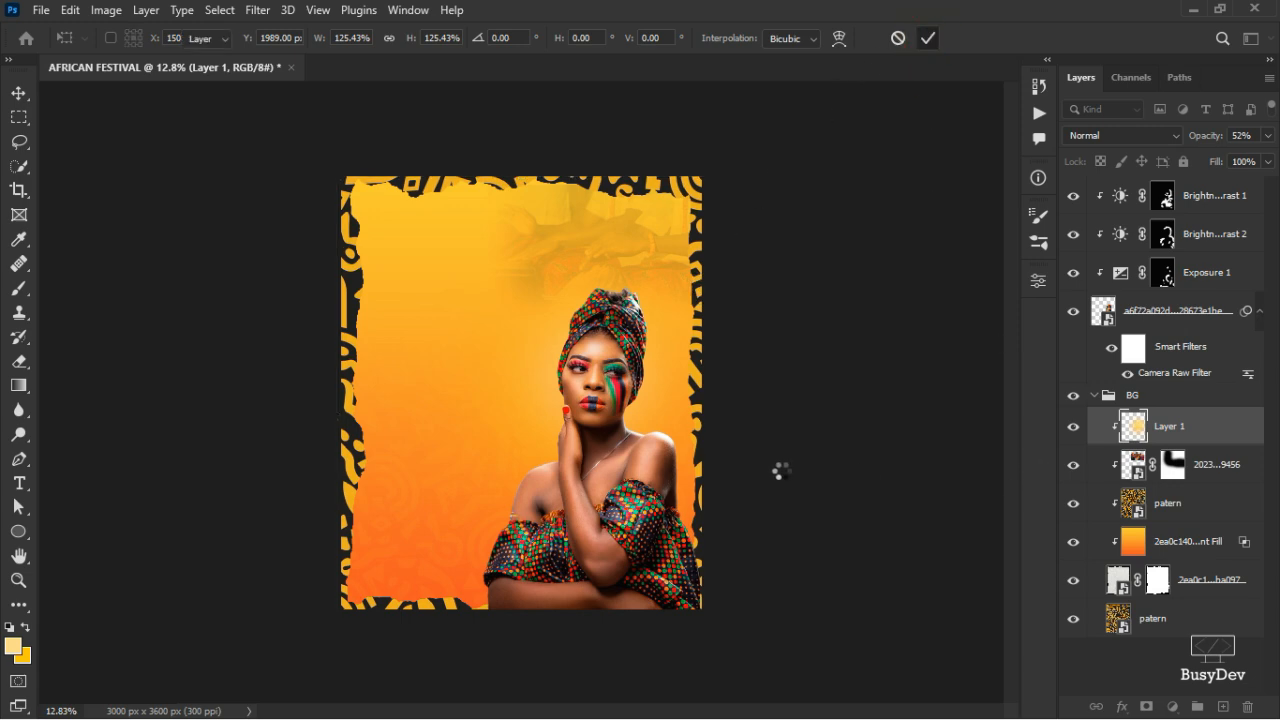
{"action": "scroll", "coordinate": [510, 440], "scroll_direction": "up", "scroll_amount": 3}
{"action": "key", "text": "Return"}
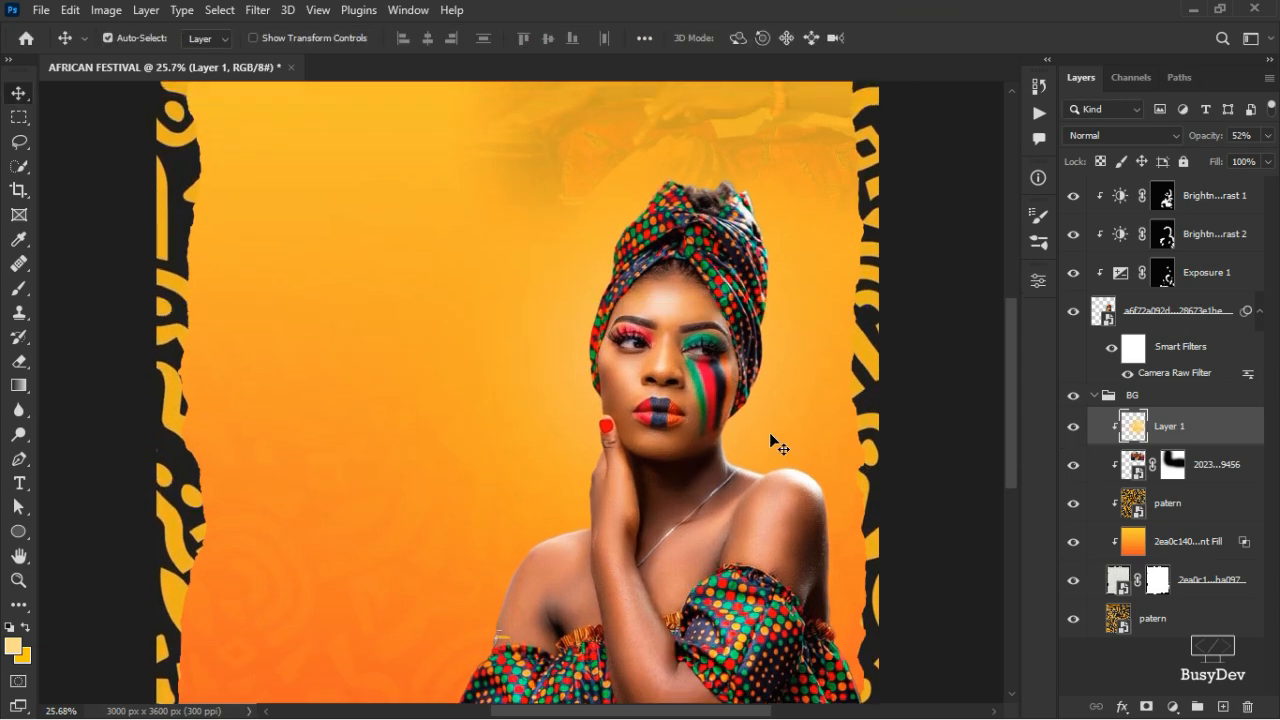
{"action": "scroll", "coordinate": [770, 437], "scroll_direction": "down", "scroll_amount": 1}
{"action": "scroll", "coordinate": [769, 433], "scroll_direction": "down", "scroll_amount": 1}
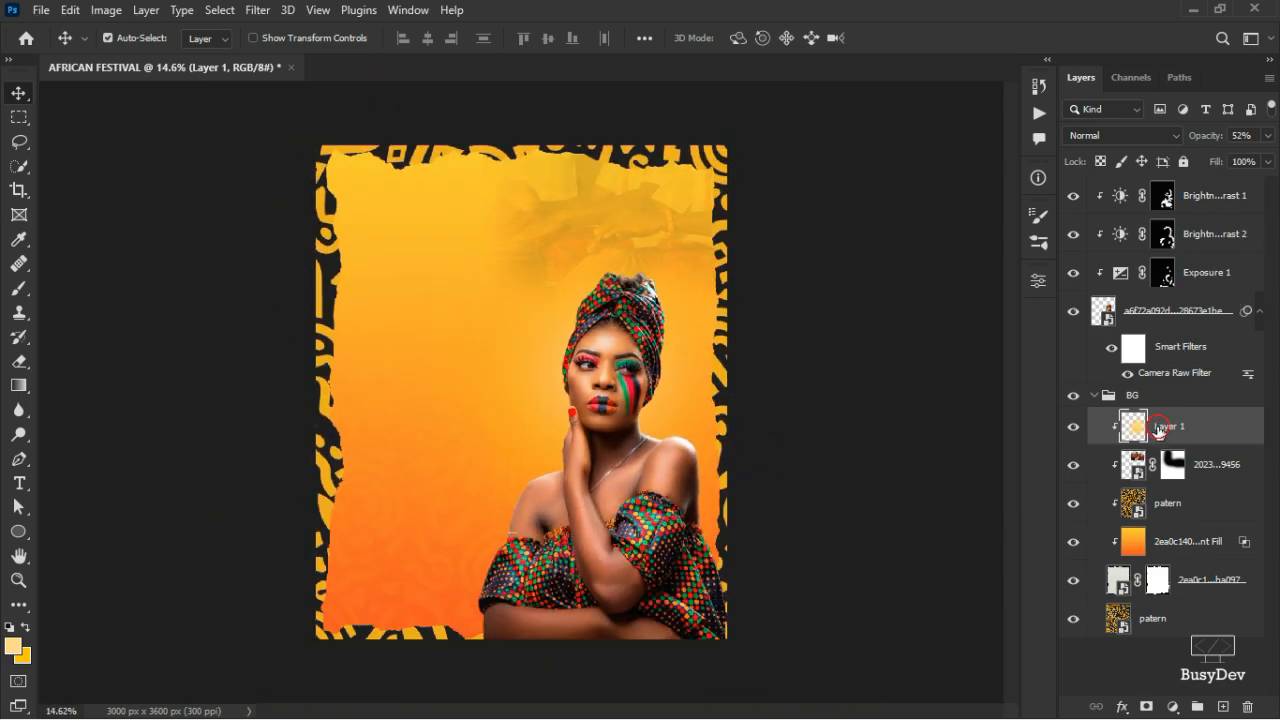
- Restore Layer 1's opacity to 100%
{"action": "left_click", "coordinate": [1267, 136]}
{"action": "left_click_drag", "start_coordinate": [1218, 163], "coordinate": [1221, 163]}
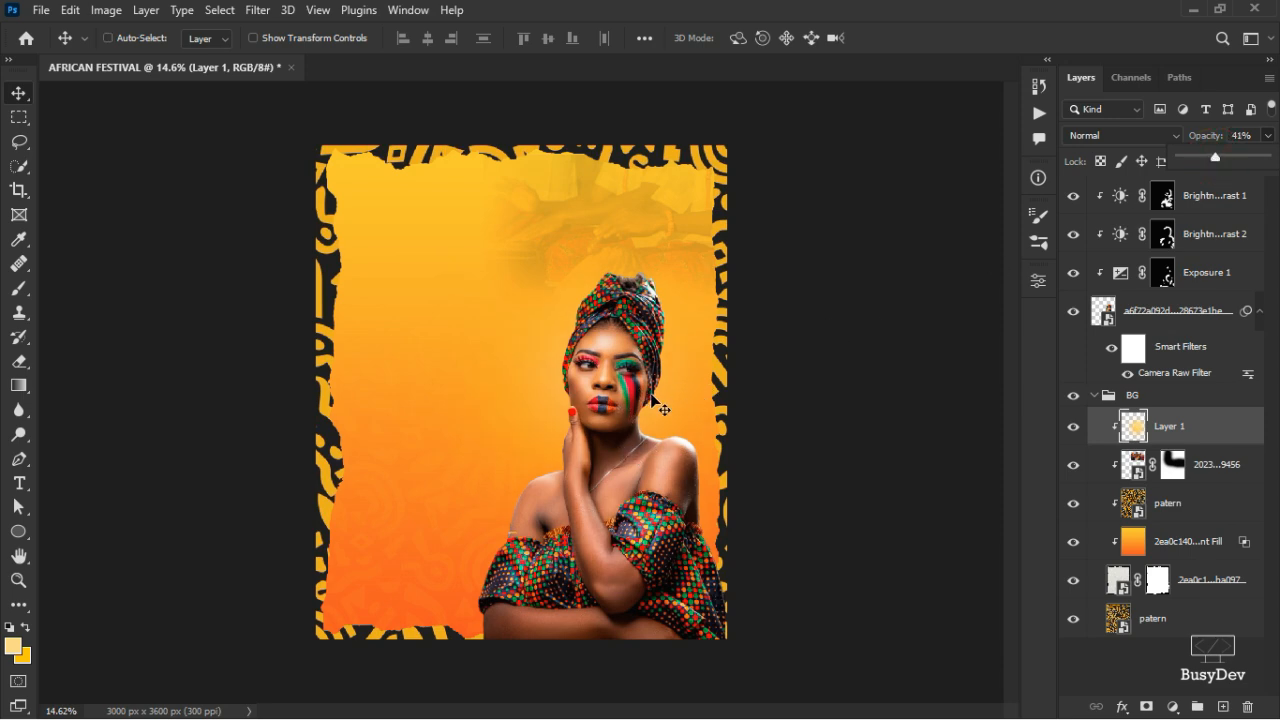
{"action": "key", "text": "0"}
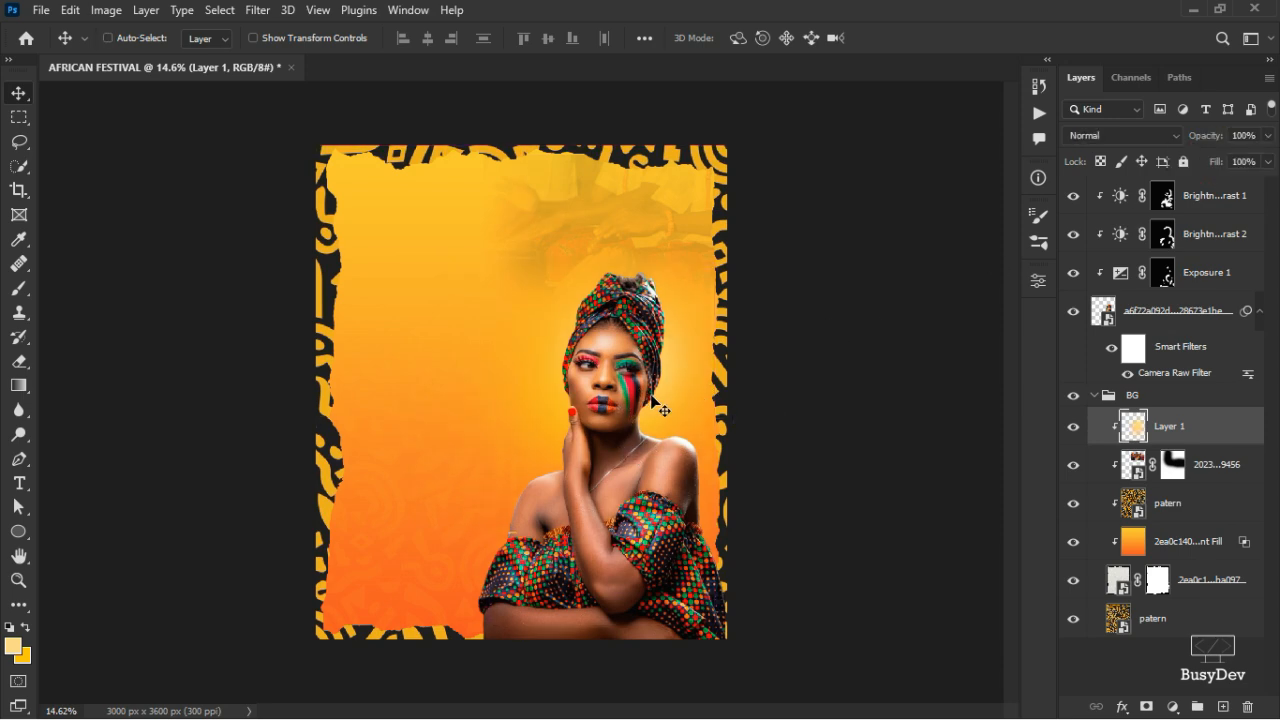
{"action": "key", "text": "ctrl"}
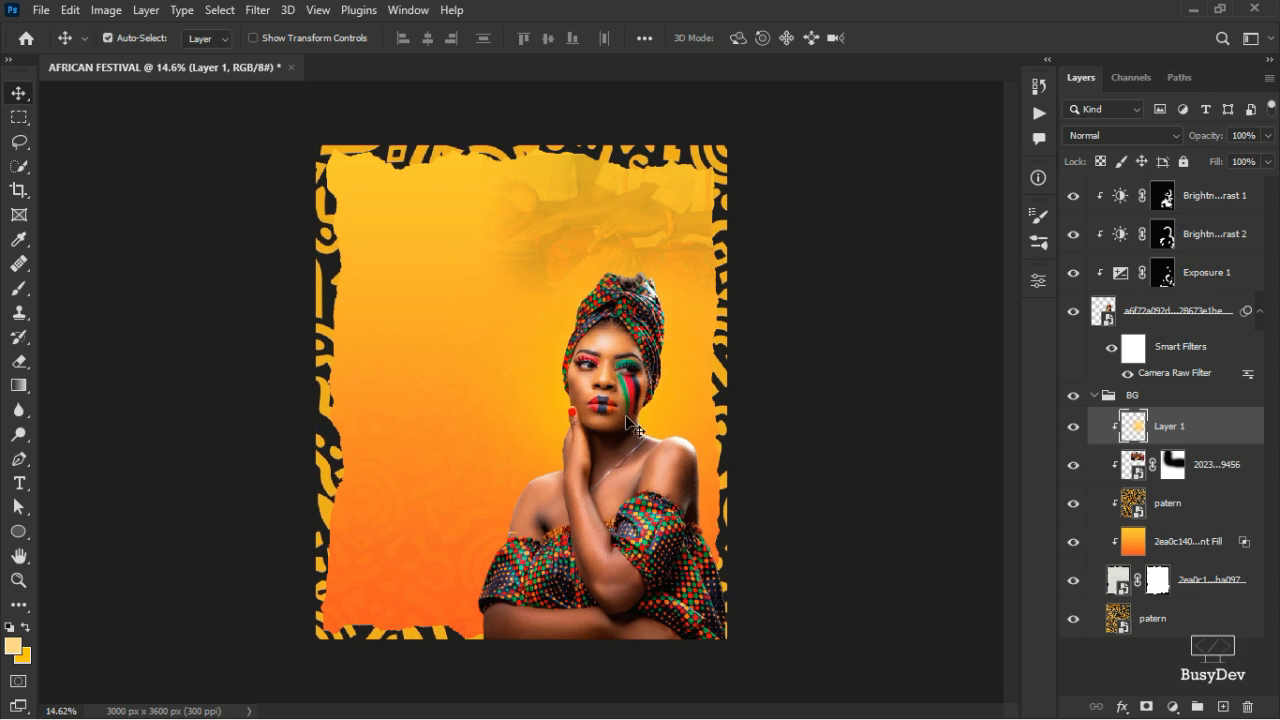
- Nudge the glow left, scale it to about 110%, move it up-left, and commit
{"action": "key", "text": "ctrl+t"}
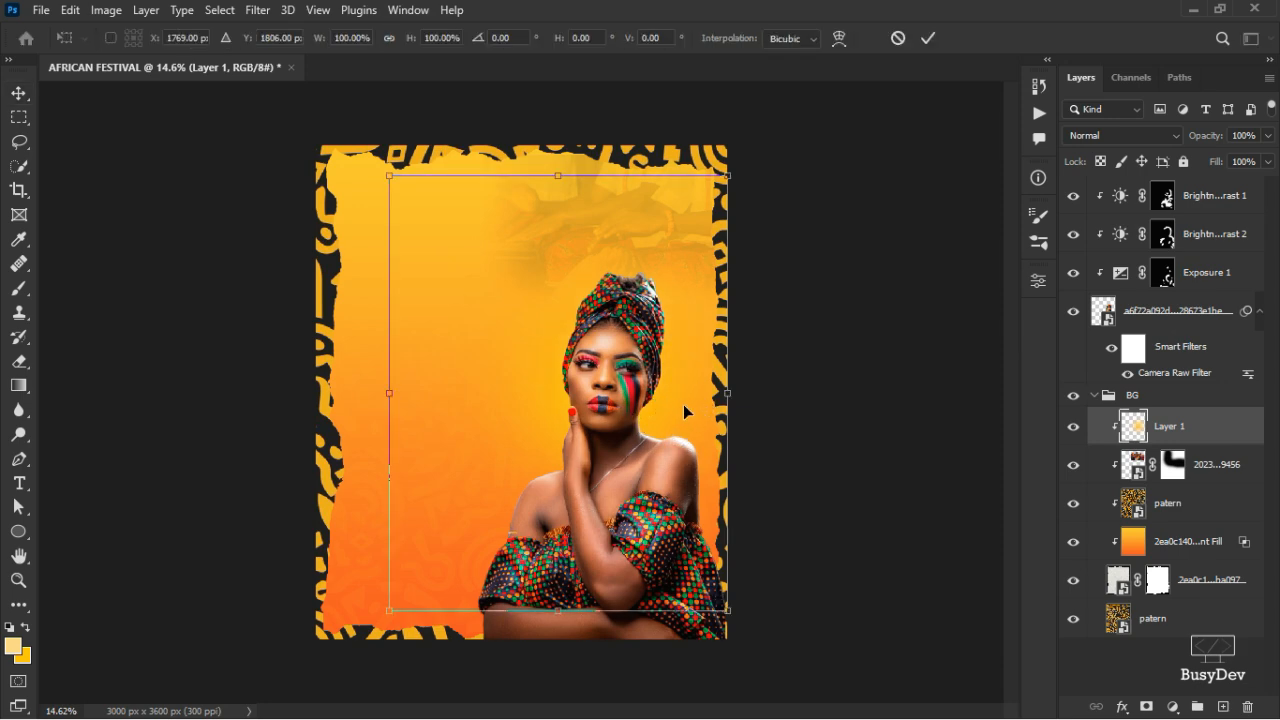
{"action": "key", "text": "Left"}
{"action": "key", "text": "Left"}
{"action": "key", "text": "Left"}
{"action": "key", "text": "Left"}
{"action": "key", "text": "Left"}
{"action": "key", "text": "Left"}
{"action": "key", "text": "Left"}
{"action": "key", "text": "Left"}
{"action": "key", "text": "Left"}
{"action": "key", "text": "Left"}
{"action": "key", "text": "Left"}
{"action": "key", "text": "Left"}
{"action": "key", "text": "Left"}
{"action": "key", "text": "Left"}
{"action": "key", "text": "Left"}
{"action": "key", "text": "Left"}
{"action": "key", "text": "Left"}
{"action": "key", "text": "Left"}
{"action": "key", "text": "Left"}
{"action": "key", "text": "Left"}
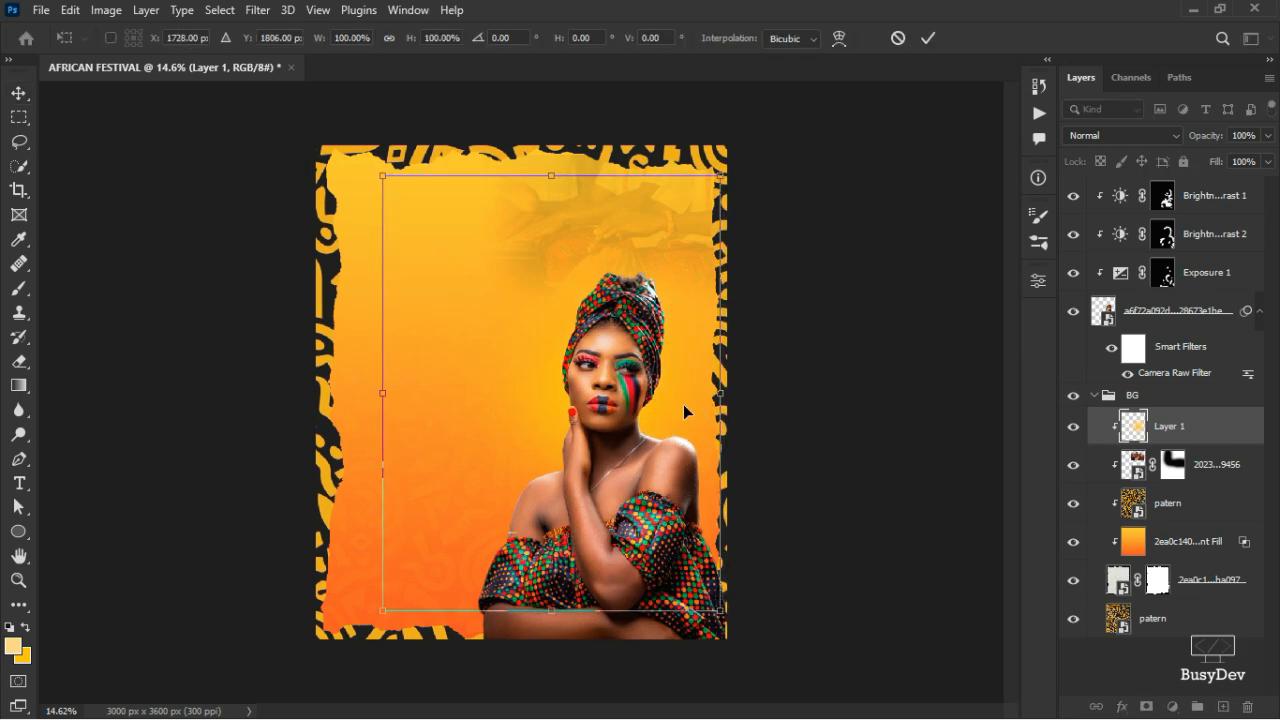
{"action": "key", "text": "Left"}
{"action": "key", "text": "Left"}
{"action": "key", "text": "Left"}
{"action": "key", "text": "Left"}
{"action": "key", "text": "Left"}
{"action": "key", "text": "Left"}
{"action": "key", "text": "Left"}
{"action": "key", "text": "Left"}
{"action": "key", "text": "Left"}
{"action": "key", "text": "Left"}
{"action": "key", "text": "Left"}
{"action": "key", "text": "Left"}
{"action": "key", "text": "Left"}
{"action": "key", "text": "Left"}
{"action": "key", "text": "Left"}
{"action": "key", "text": "Left"}
{"action": "key", "text": "Left"}
{"action": "key", "text": "Left"}
{"action": "key", "text": "Left"}
{"action": "key", "text": "Left"}
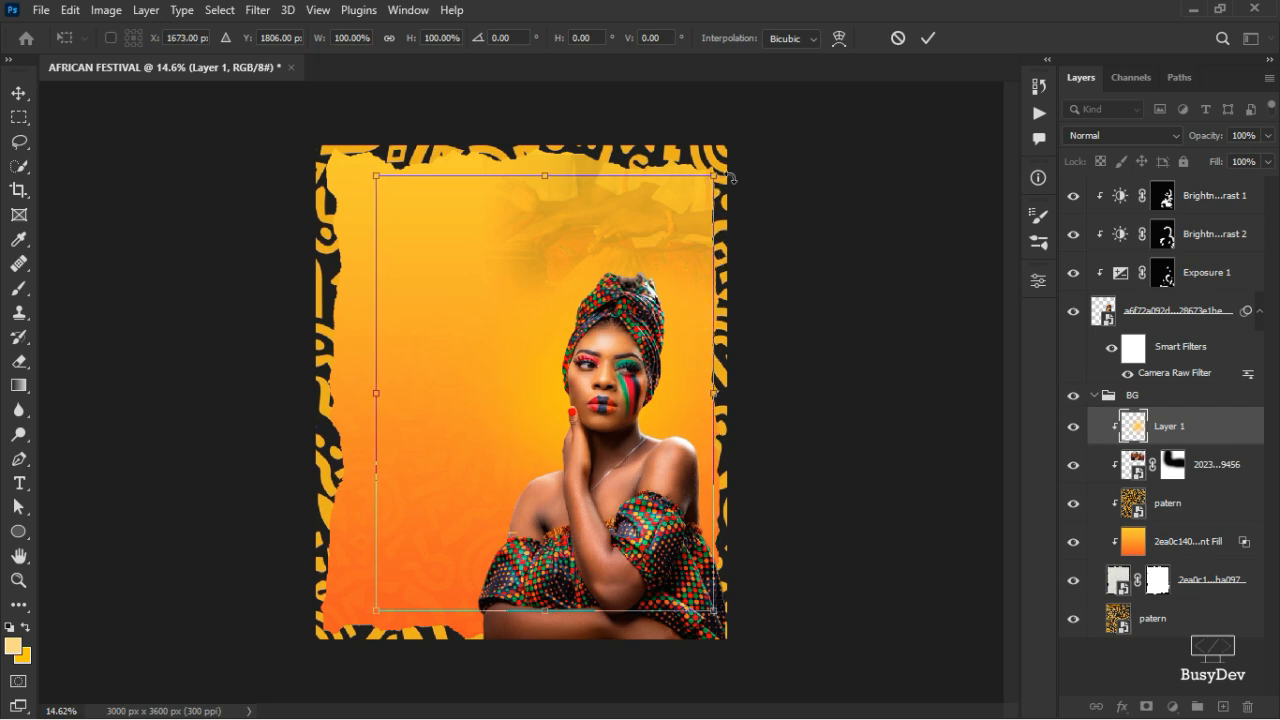
{"action": "left_click_drag", "start_coordinate": [715, 176], "coordinate": [738, 168]}
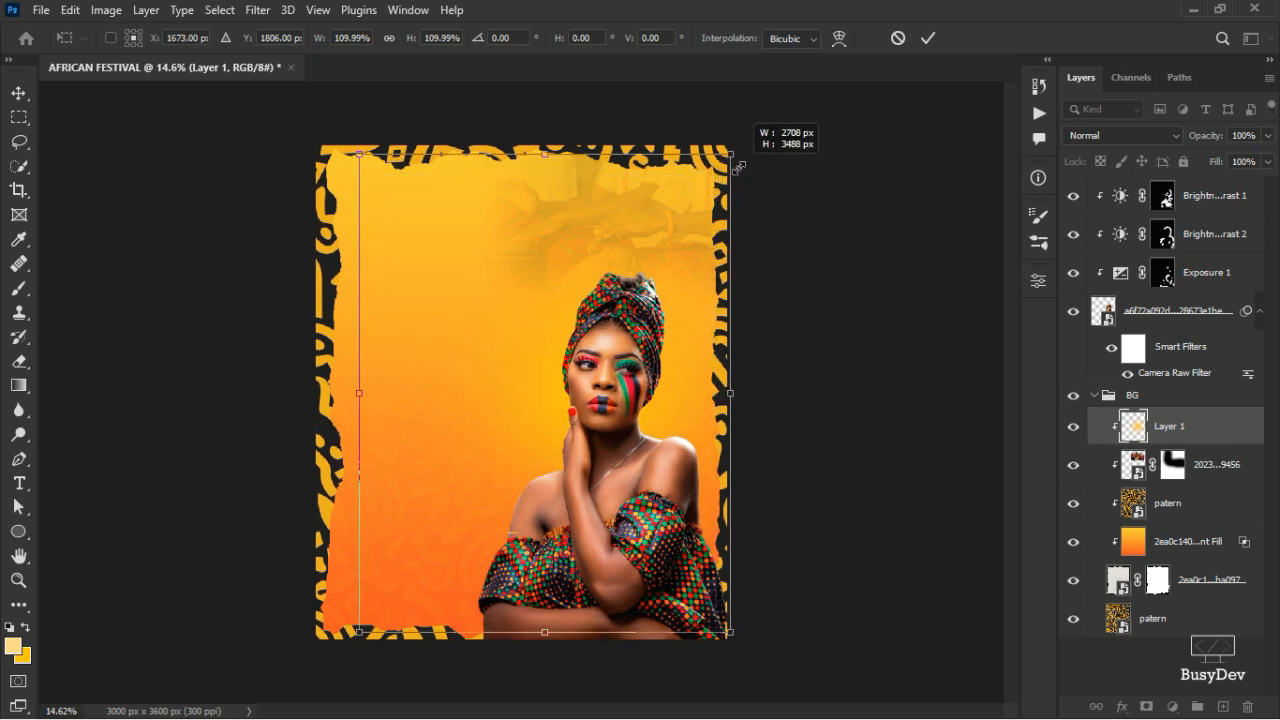
{"action": "left_click_drag", "start_coordinate": [627, 389], "coordinate": [611, 380]}
{"action": "left_click", "coordinate": [927, 40]}
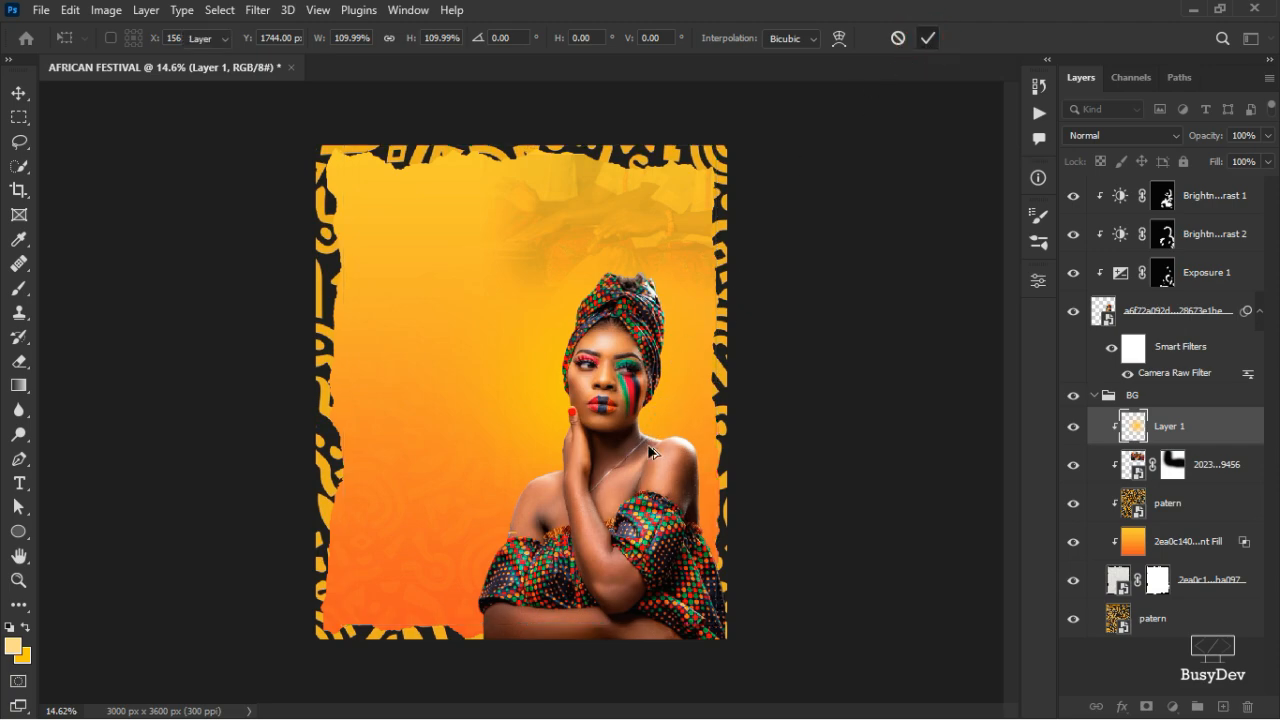
{"action": "scroll", "coordinate": [650, 452], "scroll_direction": "up", "scroll_amount": 3}
{"action": "scroll", "coordinate": [650, 452], "scroll_direction": "down", "scroll_amount": 2}
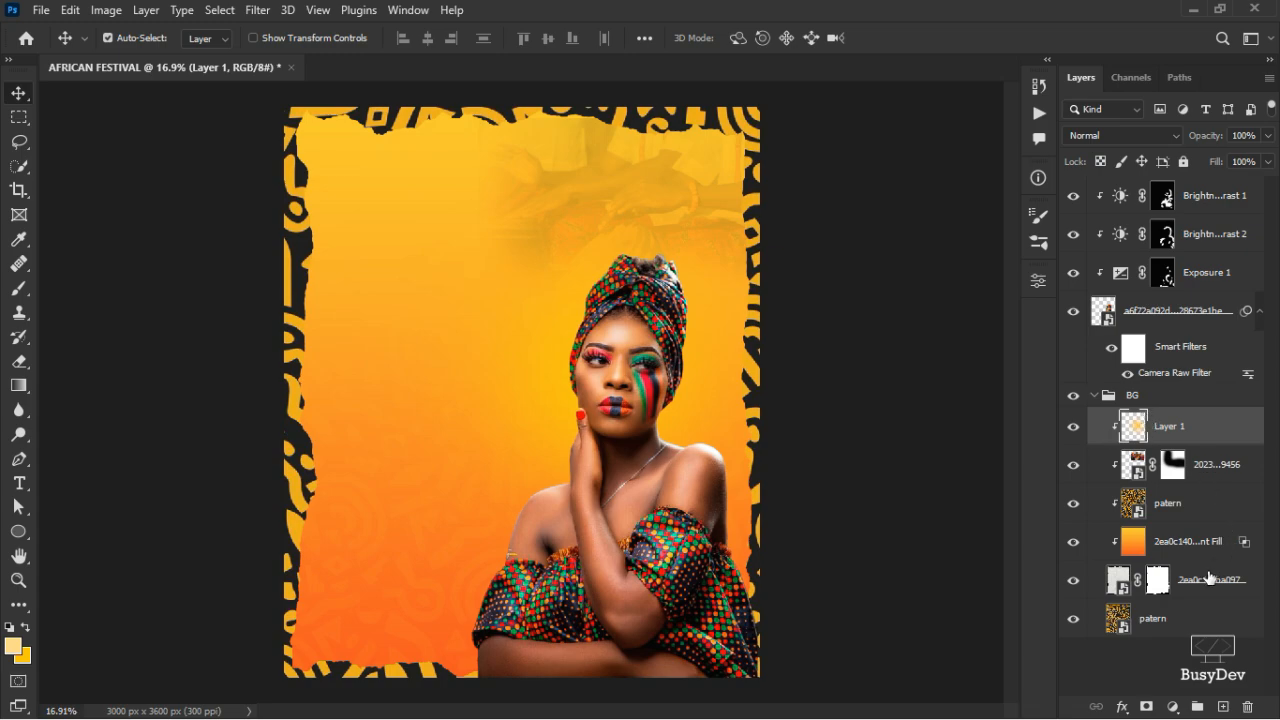
- Add Layer 2 clipped above Layer 1 and choose a more saturated yellow foreground colour
{"action": "left_click", "coordinate": [1222, 707]}
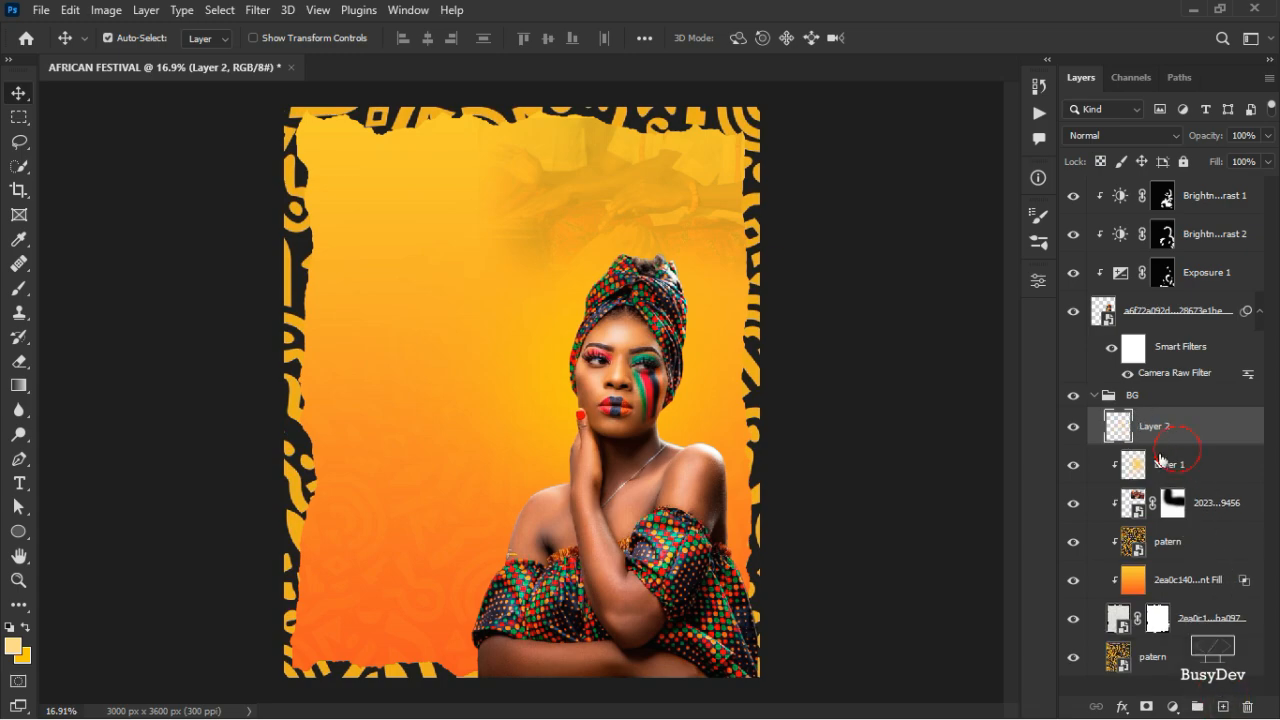
{"action": "left_click", "coordinate": [1177, 444], "text": "alt"}
{"action": "left_click", "coordinate": [13, 646]}
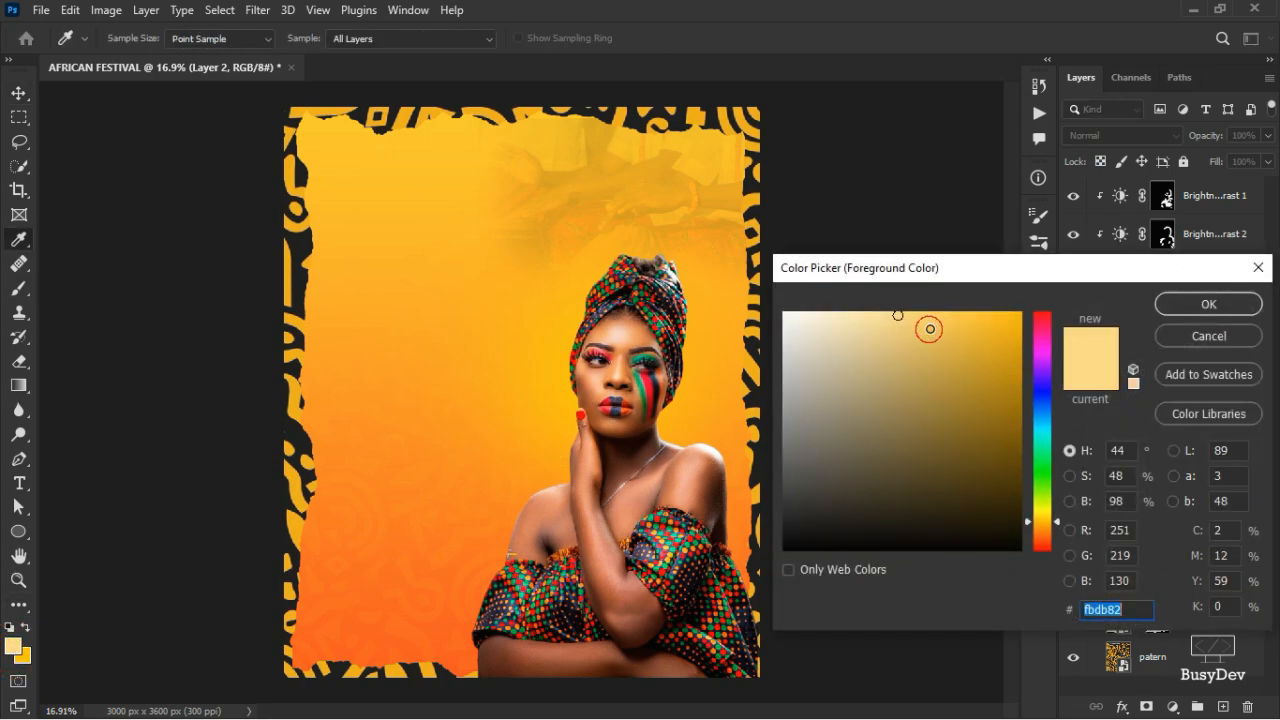
{"action": "left_click_drag", "start_coordinate": [929, 326], "coordinate": [1054, 286]}
{"action": "left_click", "coordinate": [1249, 314]}
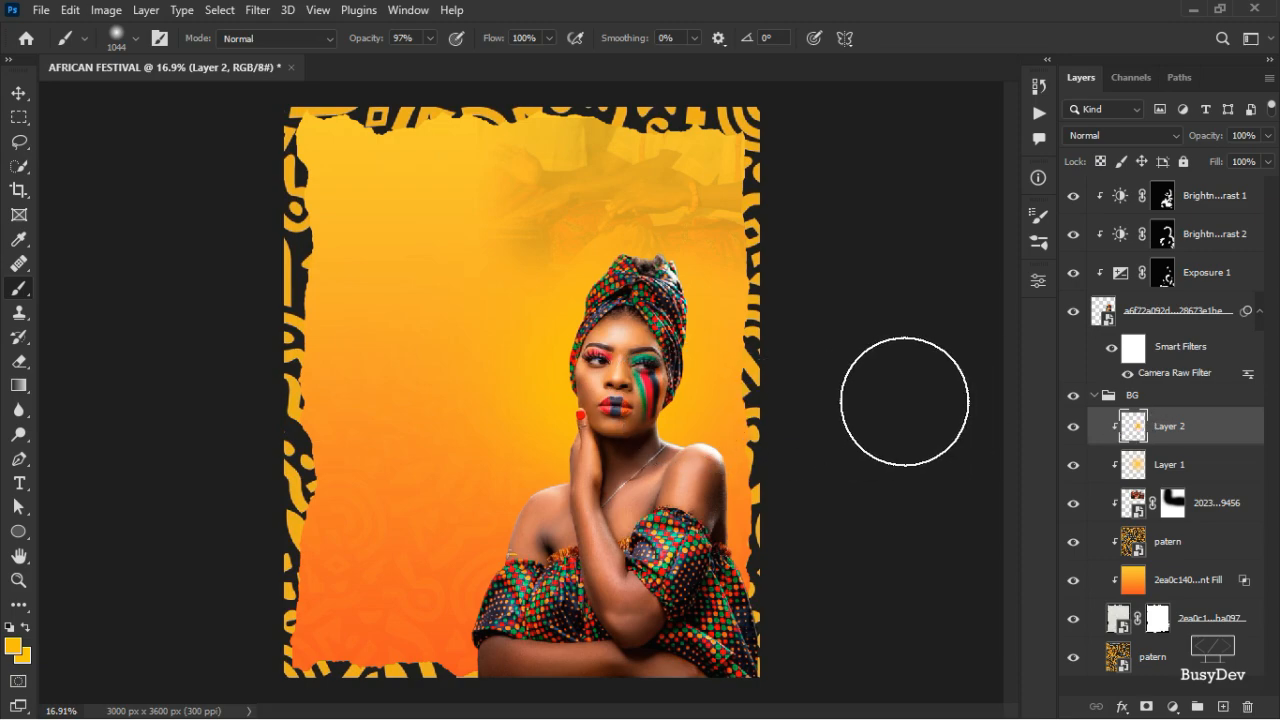
- Set Layer 2's opacity to 63%
{"action": "left_click", "coordinate": [1267, 140]}
{"action": "left_click_drag", "start_coordinate": [1214, 158], "coordinate": [1249, 165]}
{"action": "left_click", "coordinate": [820, 315]}
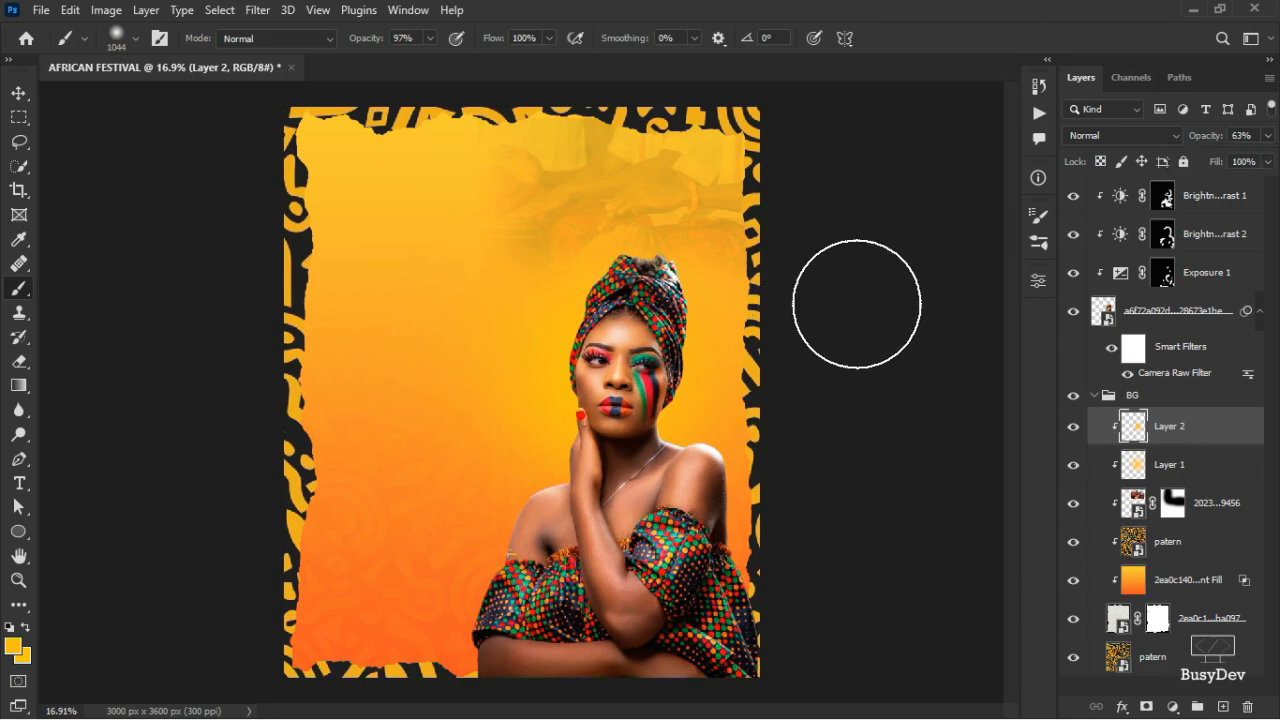
{"action": "key", "text": "v"}
{"action": "left_click", "coordinate": [783, 362]}
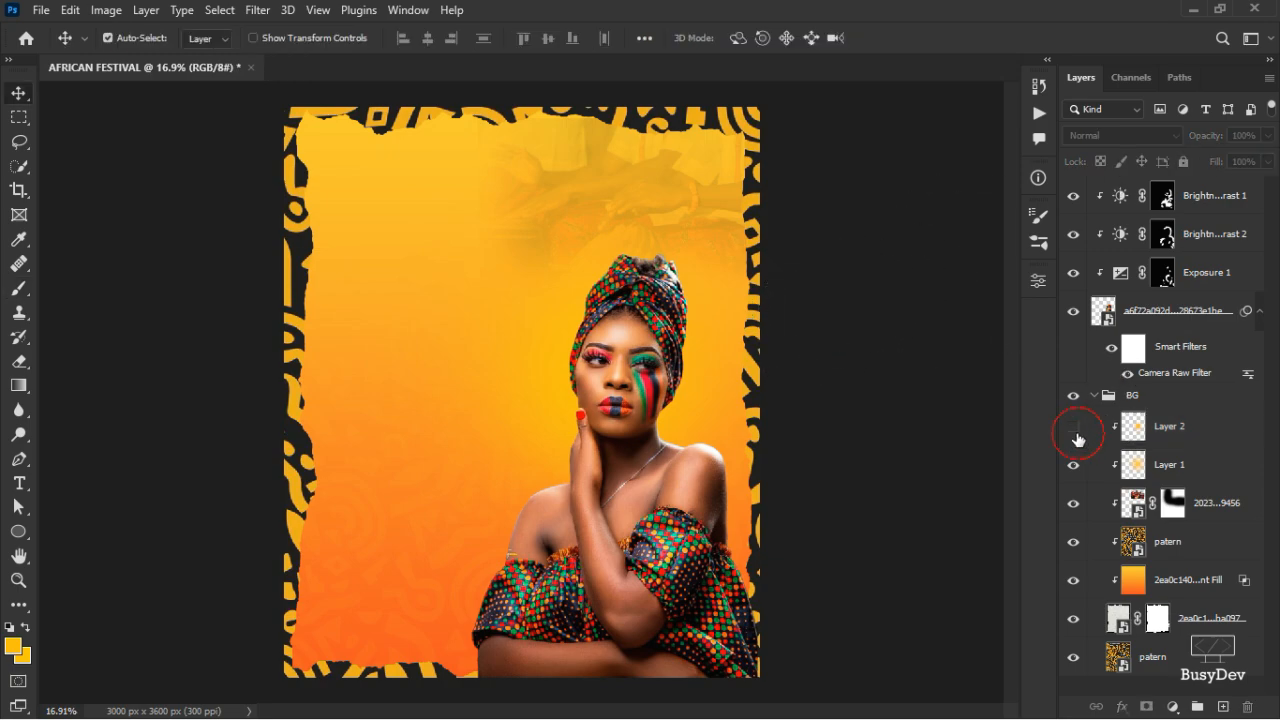
- Select Layers 1 and 2, scale them to about 114.77%, and shift them up-left
{"action": "scroll", "coordinate": [564, 372], "scroll_direction": "up", "scroll_amount": 5}
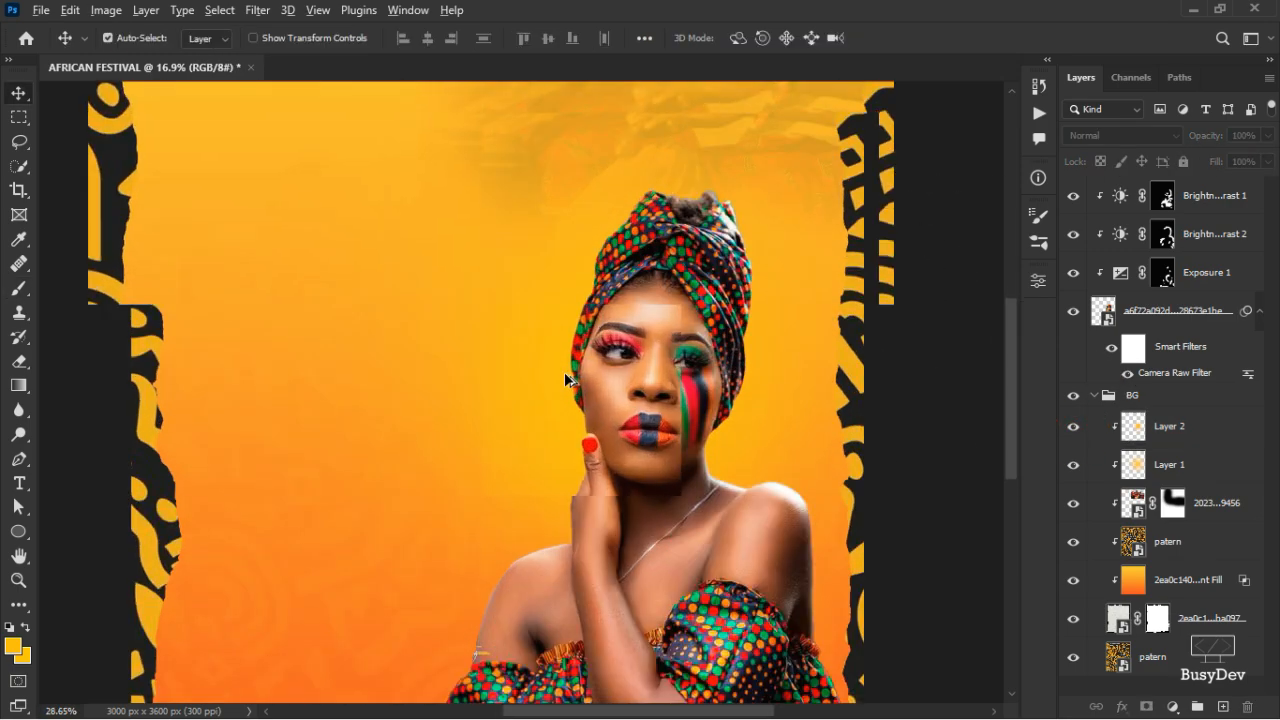
{"action": "scroll", "coordinate": [561, 362], "scroll_direction": "down", "scroll_amount": 7}
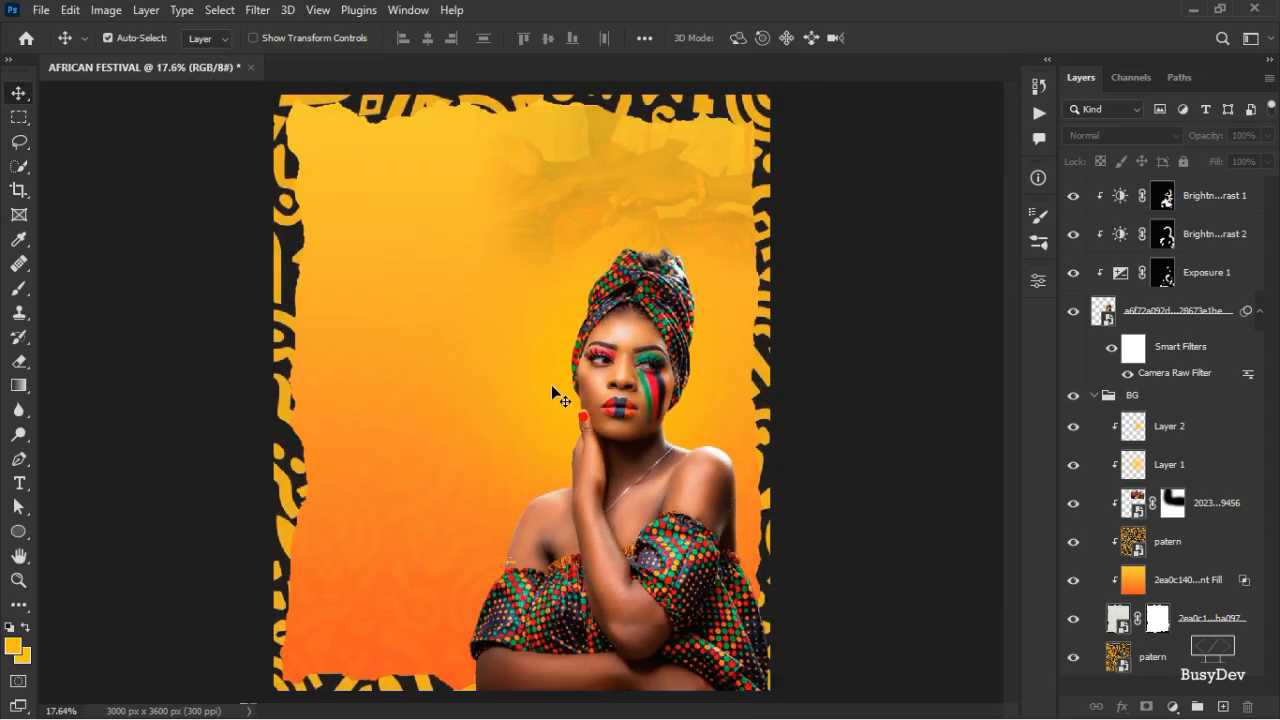
{"action": "scroll", "coordinate": [552, 385], "scroll_direction": "down", "scroll_amount": 1}
{"action": "scroll", "coordinate": [552, 390], "scroll_direction": "up", "scroll_amount": 5}
{"action": "left_click", "coordinate": [1172, 462]}
{"action": "left_click", "coordinate": [1202, 436], "text": "shift"}
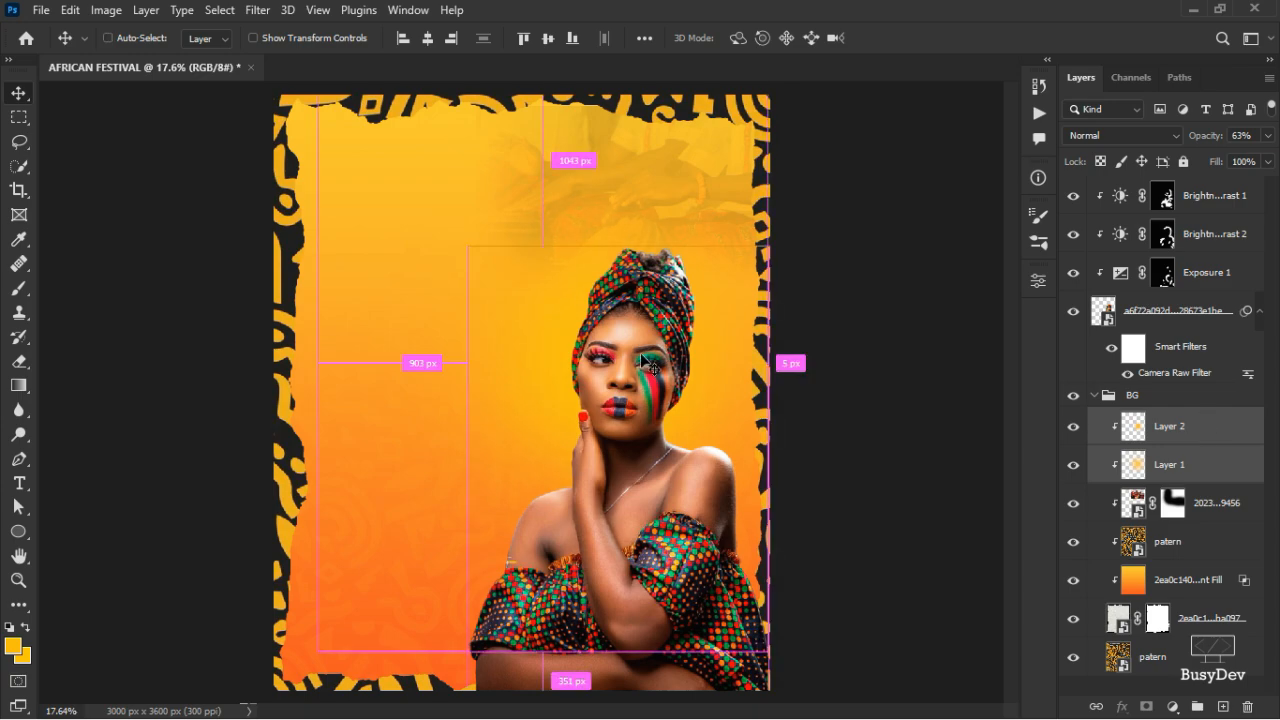
{"action": "key", "text": "ctrl+t"}
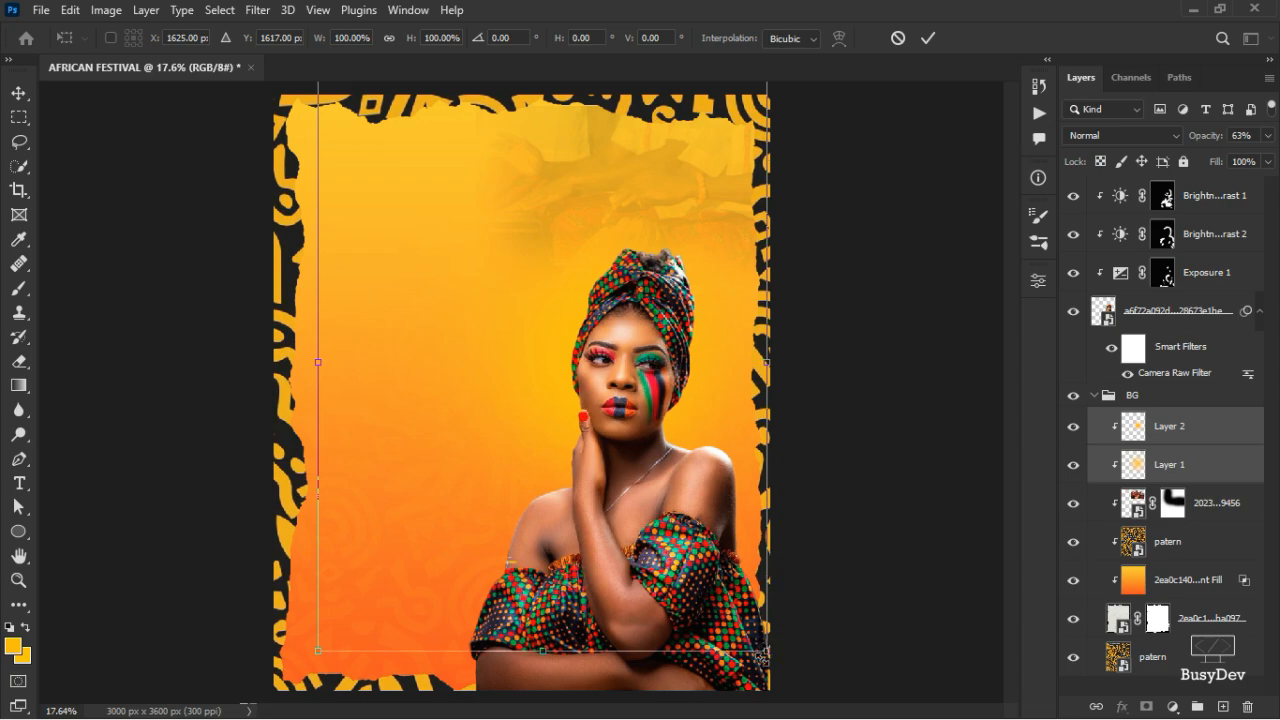
{"action": "left_click_drag", "start_coordinate": [765, 651], "coordinate": [799, 693]}
{"action": "left_click_drag", "start_coordinate": [703, 455], "coordinate": [685, 443]}
{"action": "left_click", "coordinate": [935, 37]}
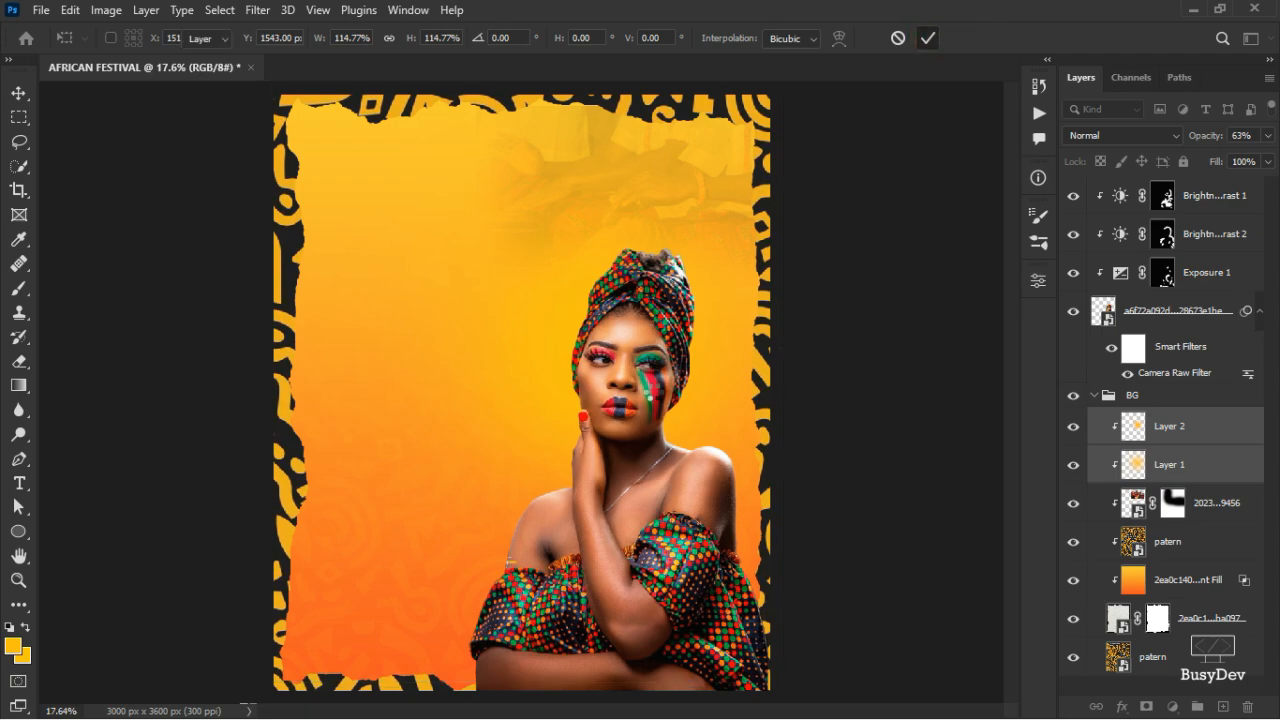
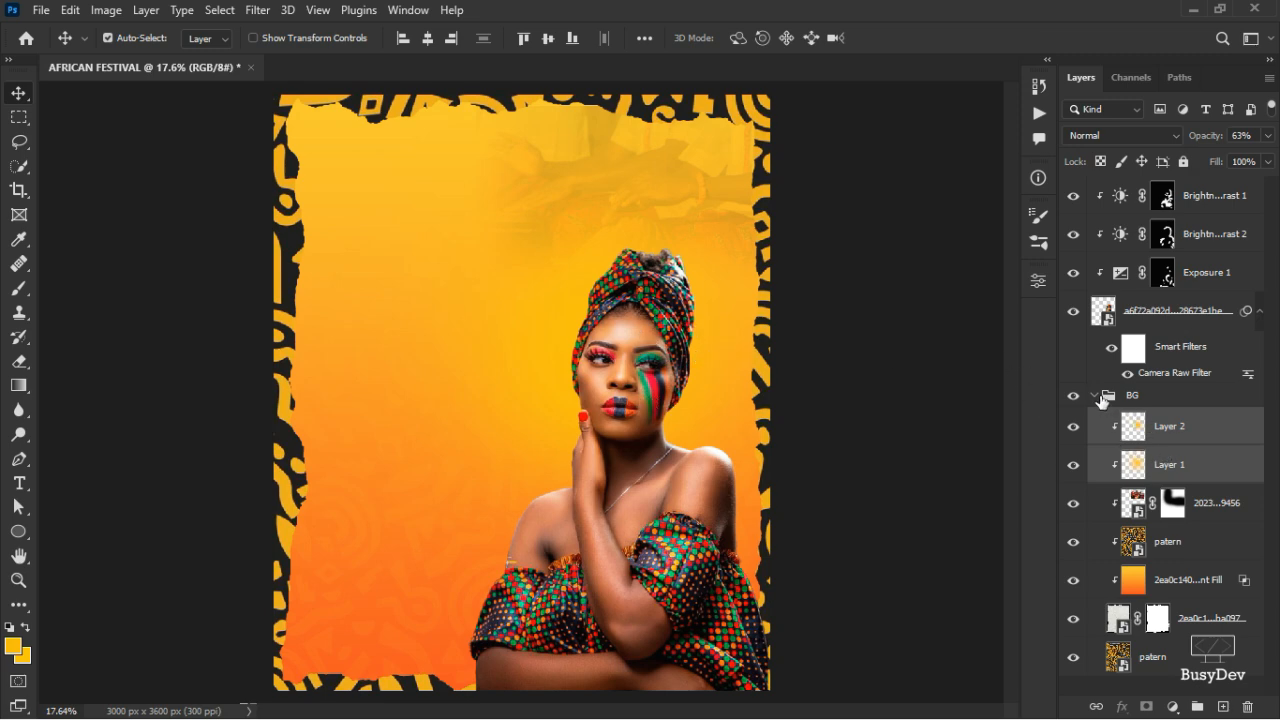
- Group the model smart object and its three adjustment layers into a group named MODEL
{"action": "left_click", "coordinate": [1094, 395]}
{"action": "left_click", "coordinate": [1172, 350]}
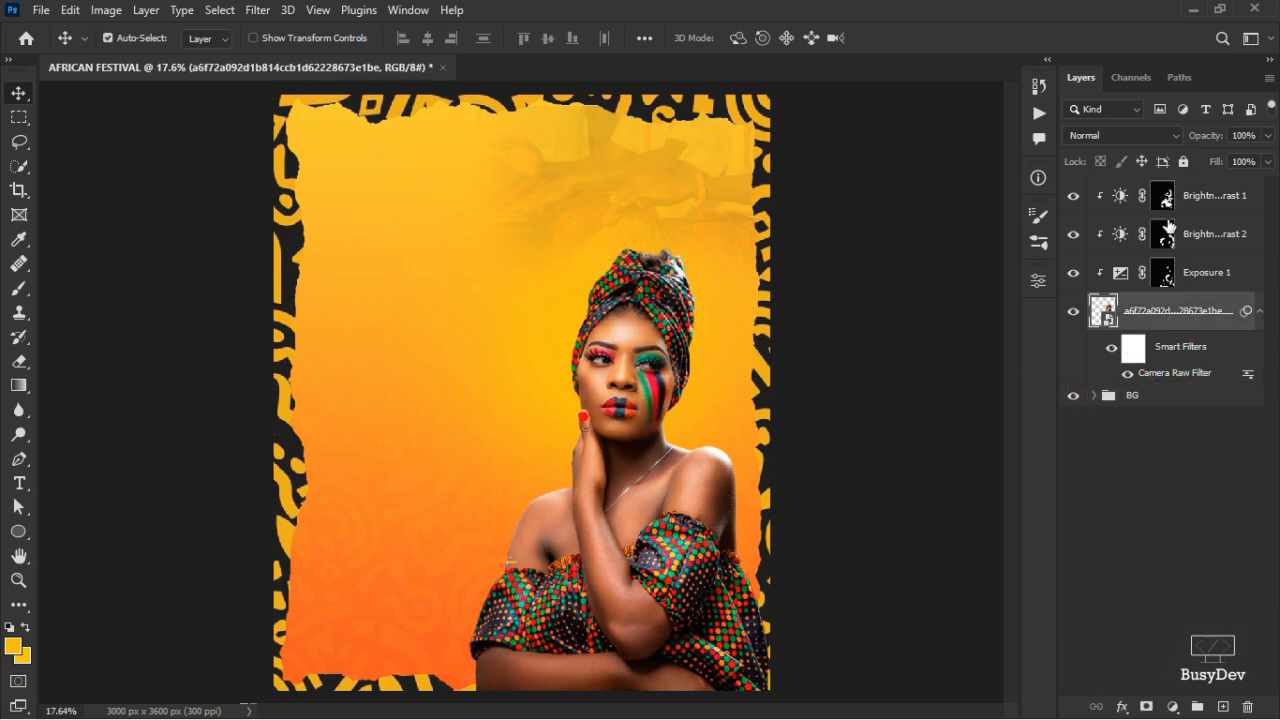
{"action": "left_click", "coordinate": [1182, 197], "text": "shift"}
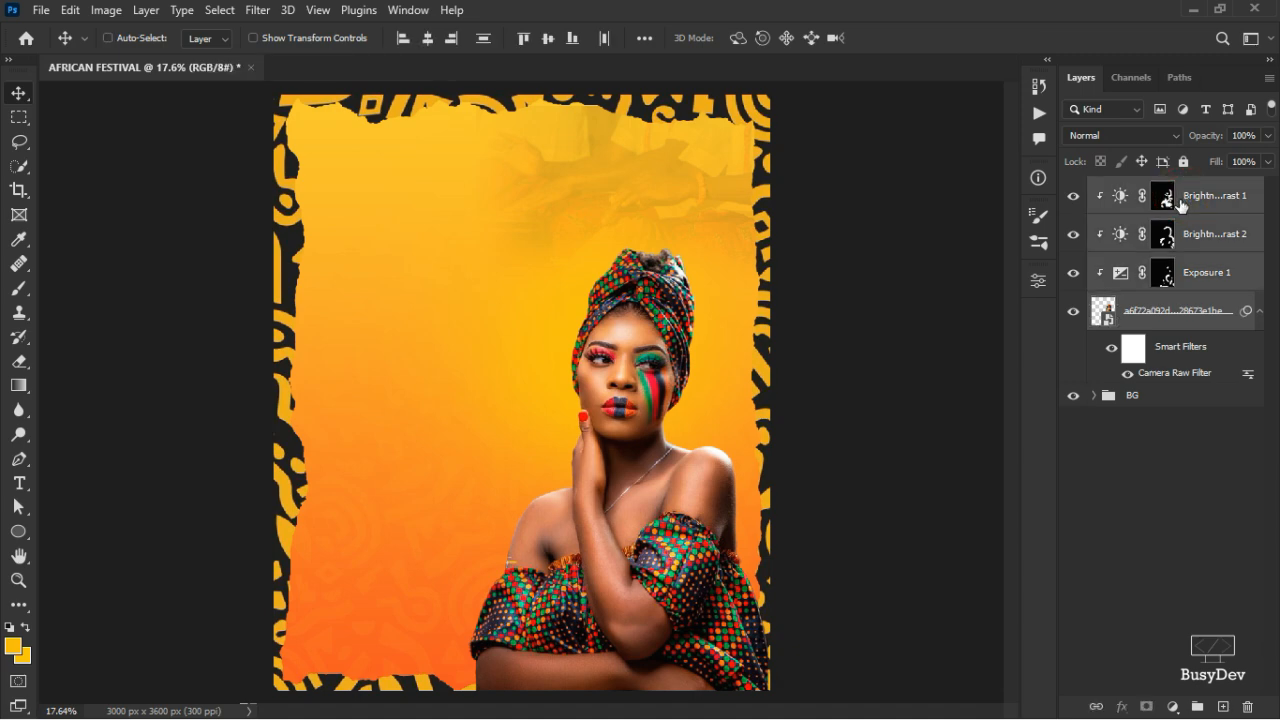
{"action": "key", "text": "ctrl+g"}
{"action": "double_click", "coordinate": [1150, 188]}
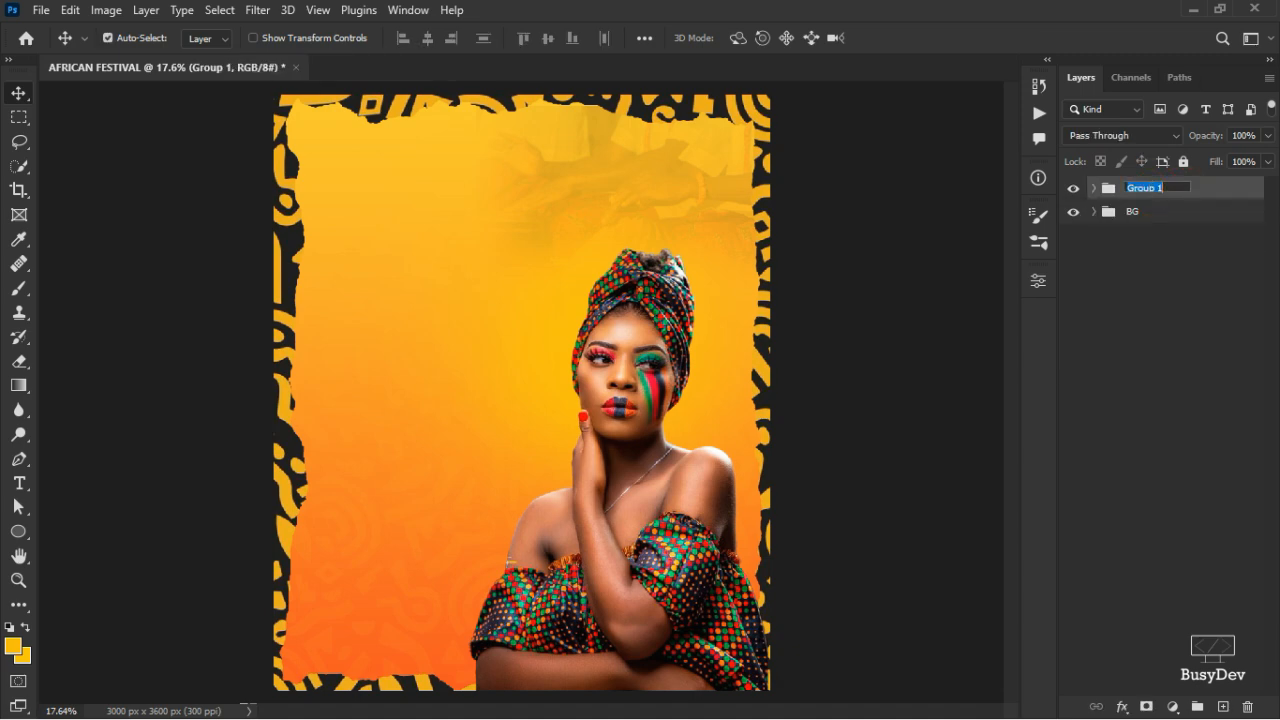
{"action": "type", "text": "MOP"}
{"action": "type", "text": "DEL"}
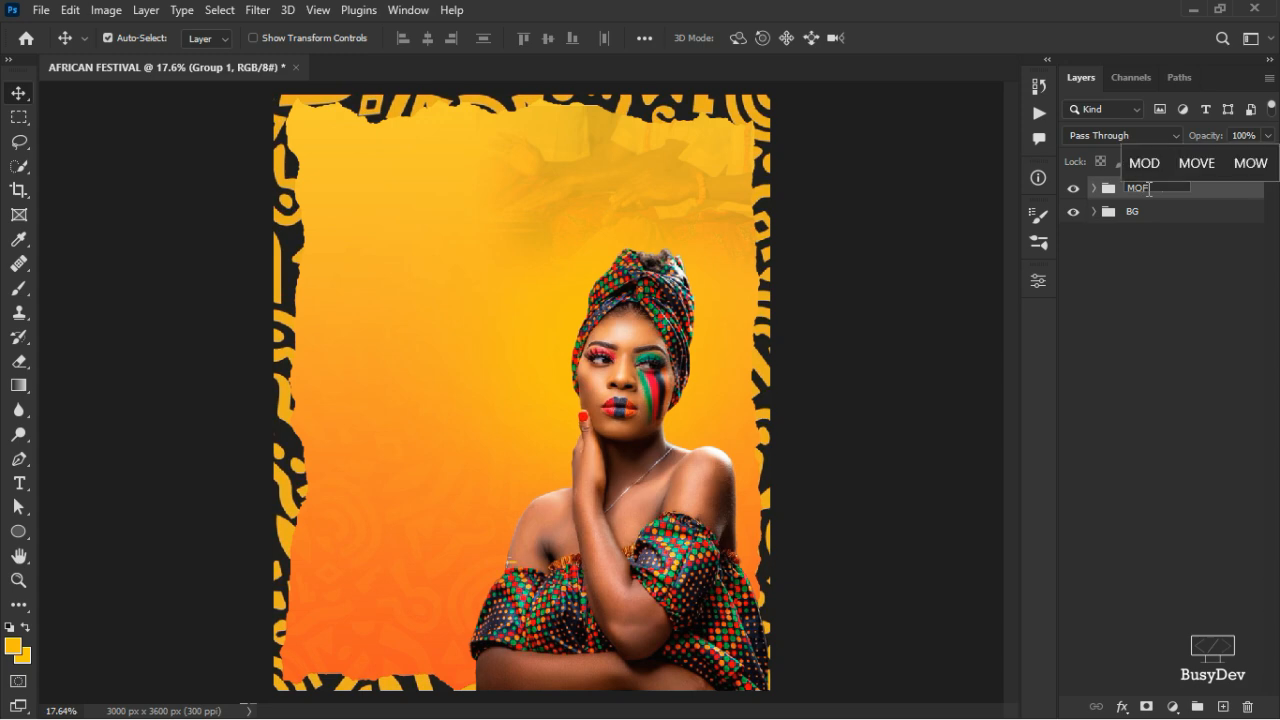
{"action": "key", "text": "Return"}
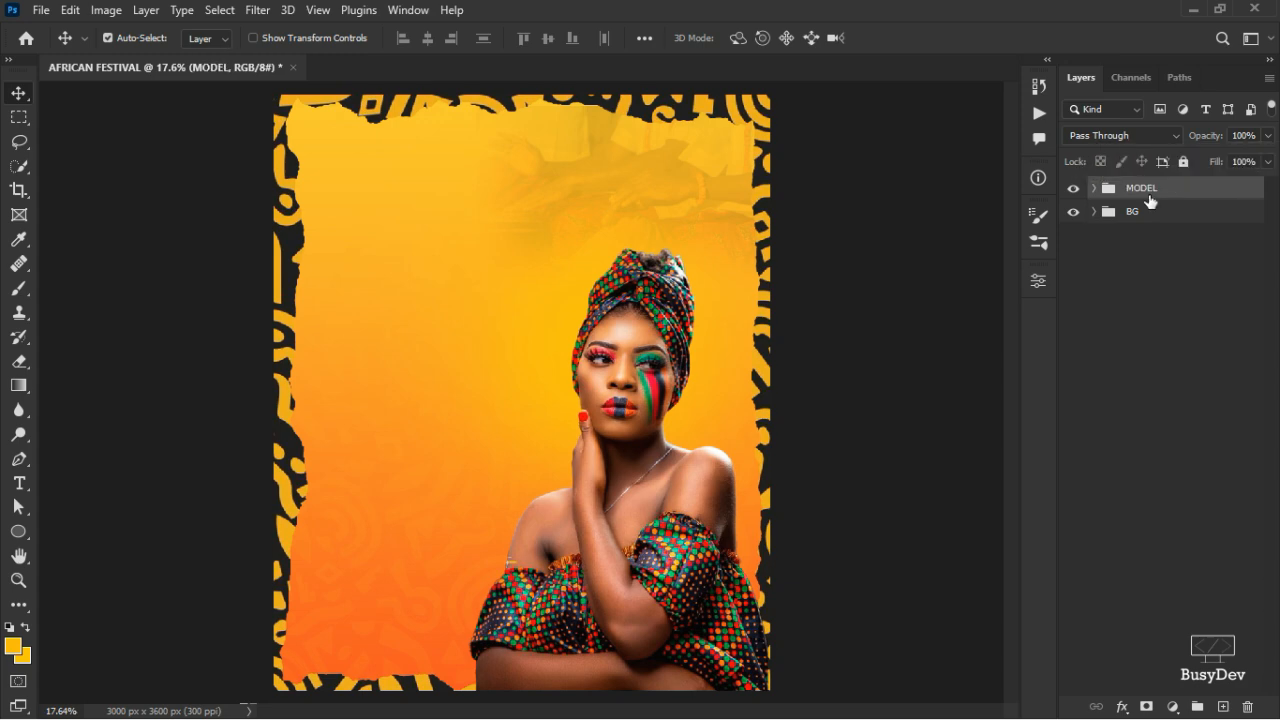
{"action": "key", "text": "alt+Tab"}
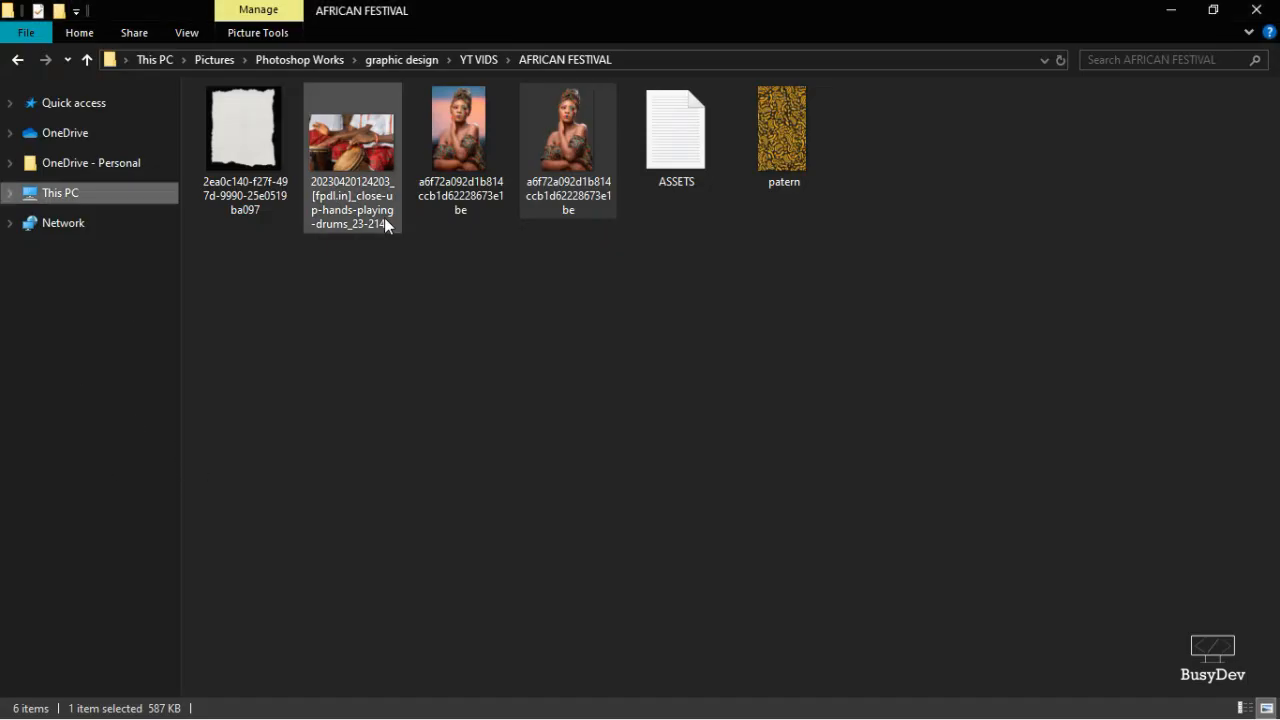
- Open ASSETS.txt, highlight the Argon PERSONAL font name, and return to Photoshop
{"action": "left_click", "coordinate": [675, 166]}
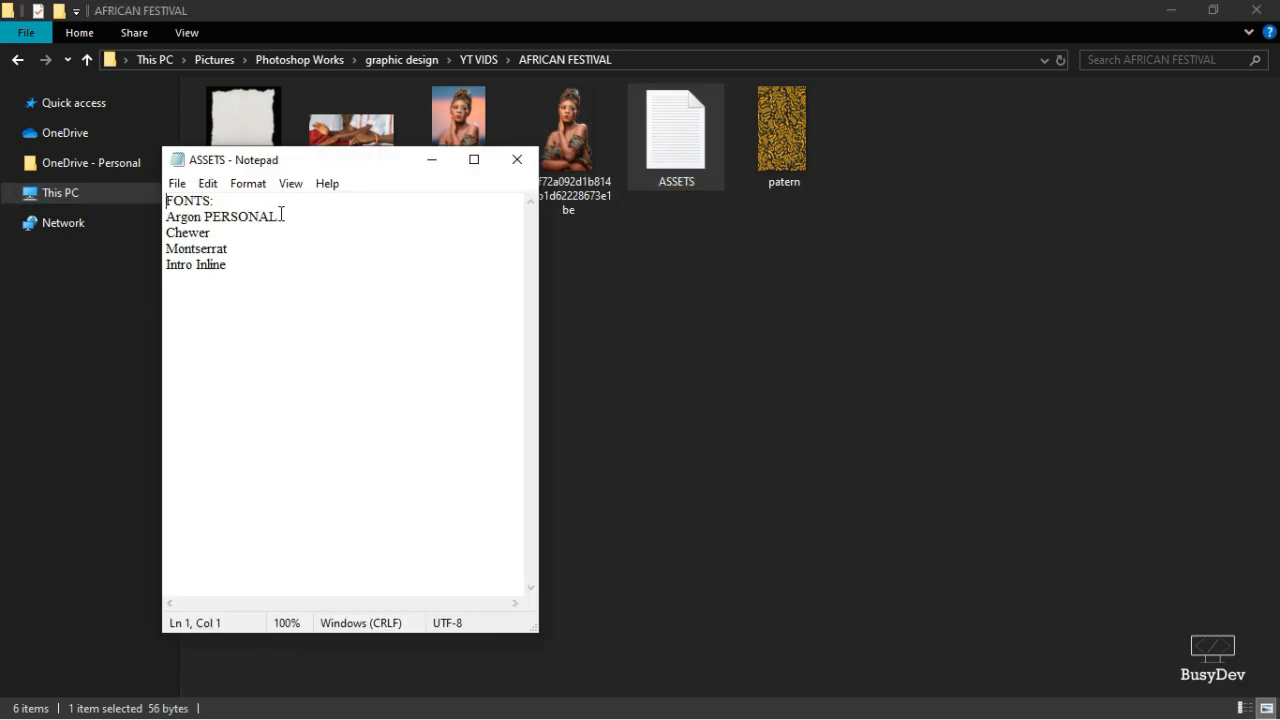
{"action": "left_click_drag", "start_coordinate": [290, 216], "coordinate": [131, 214]}
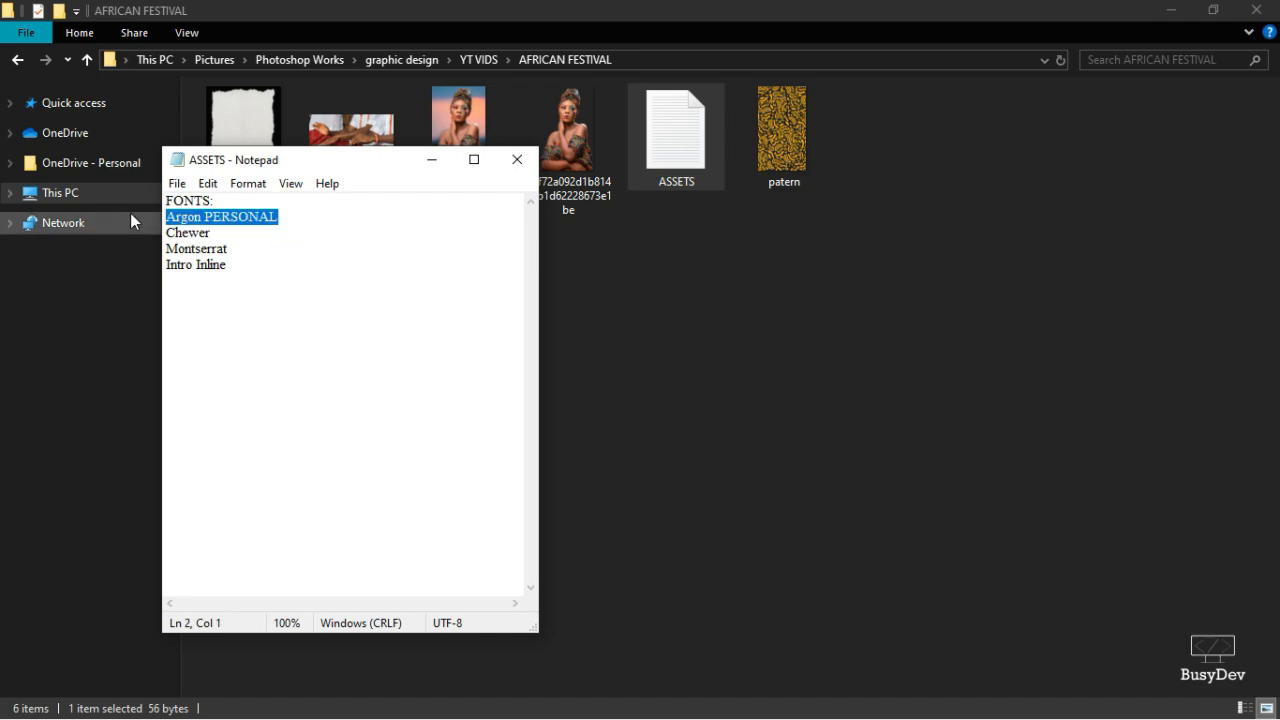
{"action": "key", "text": "alt+Tab"}
{"action": "key", "text": "alt+Tab"}
{"action": "key", "text": "Tab"}
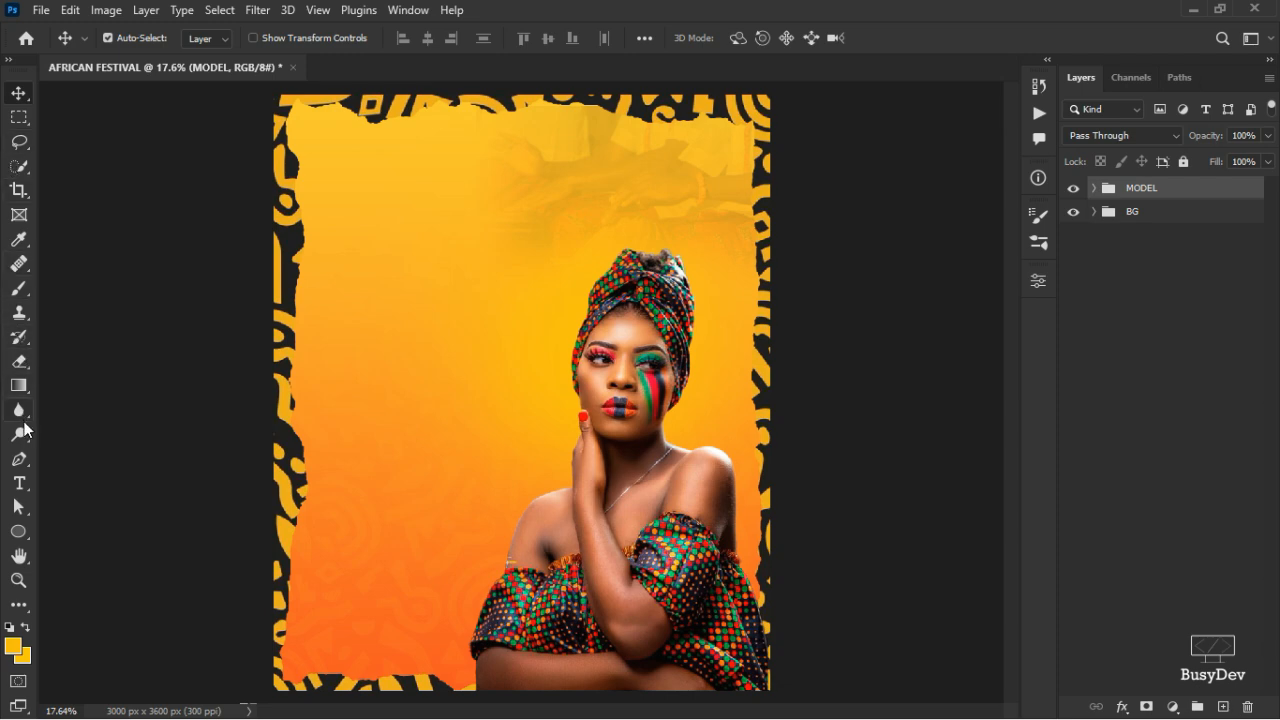
- Start a text line near the flyer's top-left with the size set to 60 pt
{"action": "left_click", "coordinate": [18, 481]}
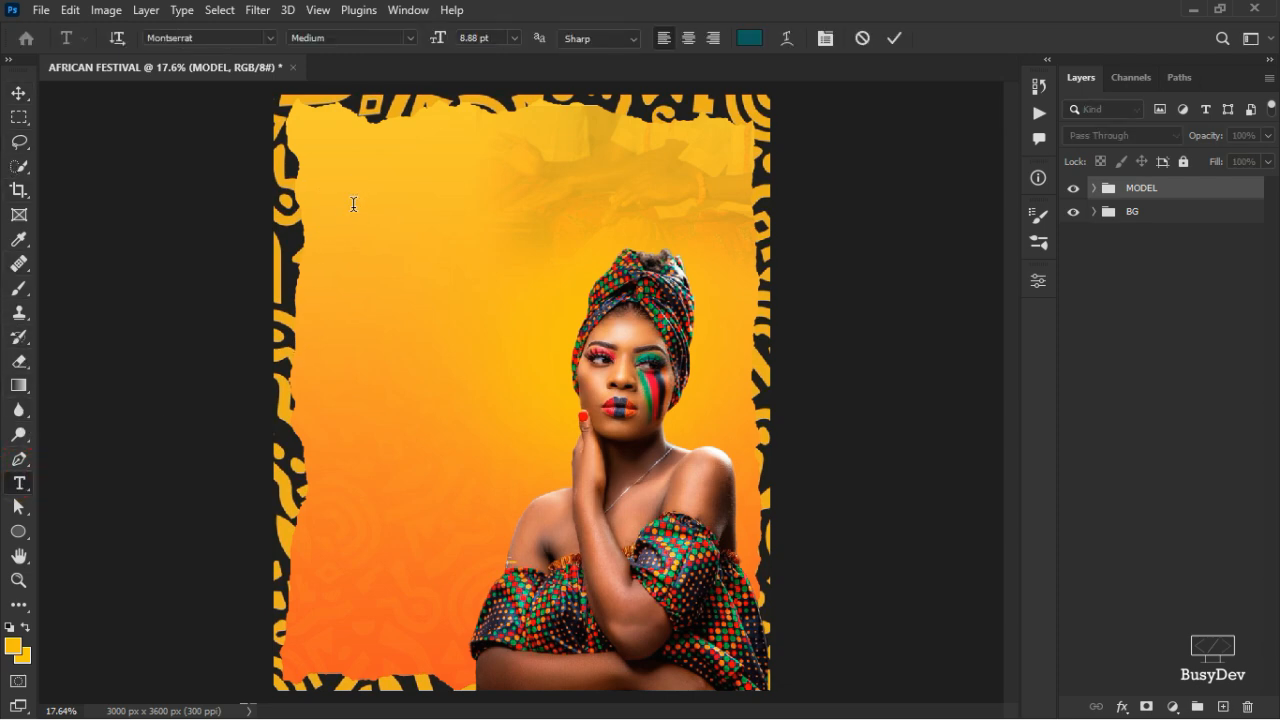
{"action": "left_click", "coordinate": [352, 203]}
{"action": "left_click", "coordinate": [862, 40]}
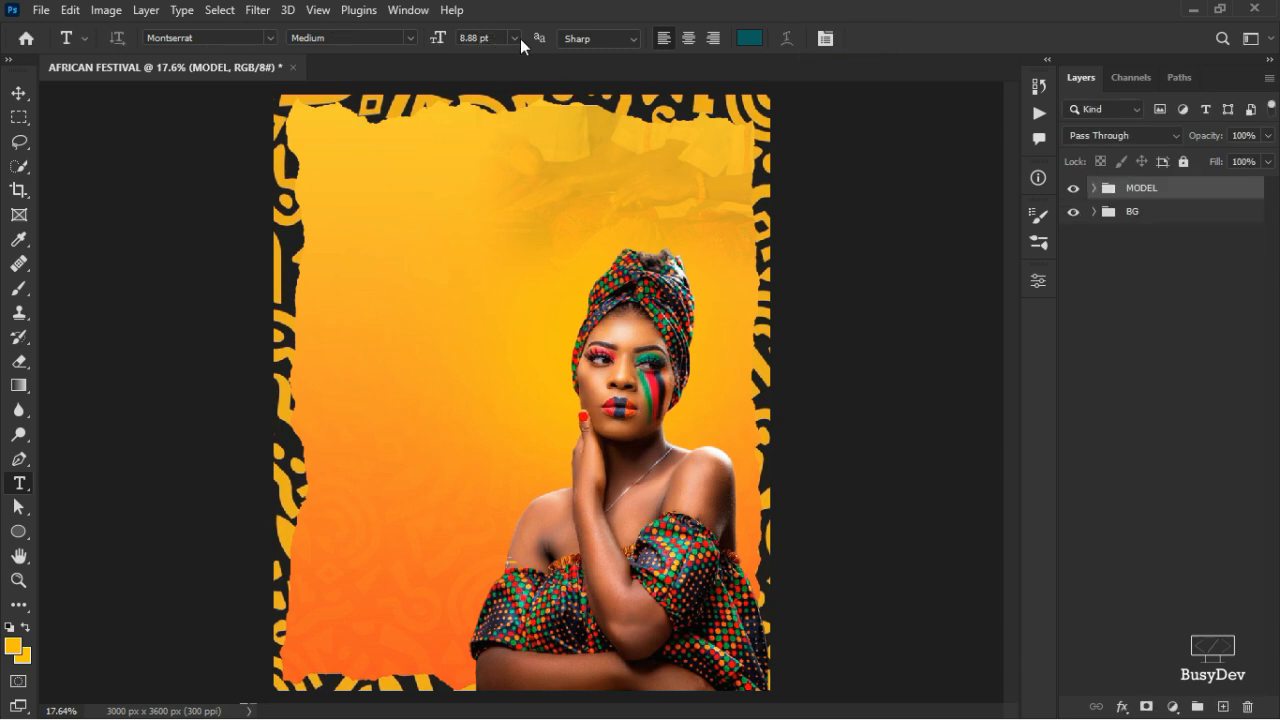
{"action": "left_click", "coordinate": [338, 206]}
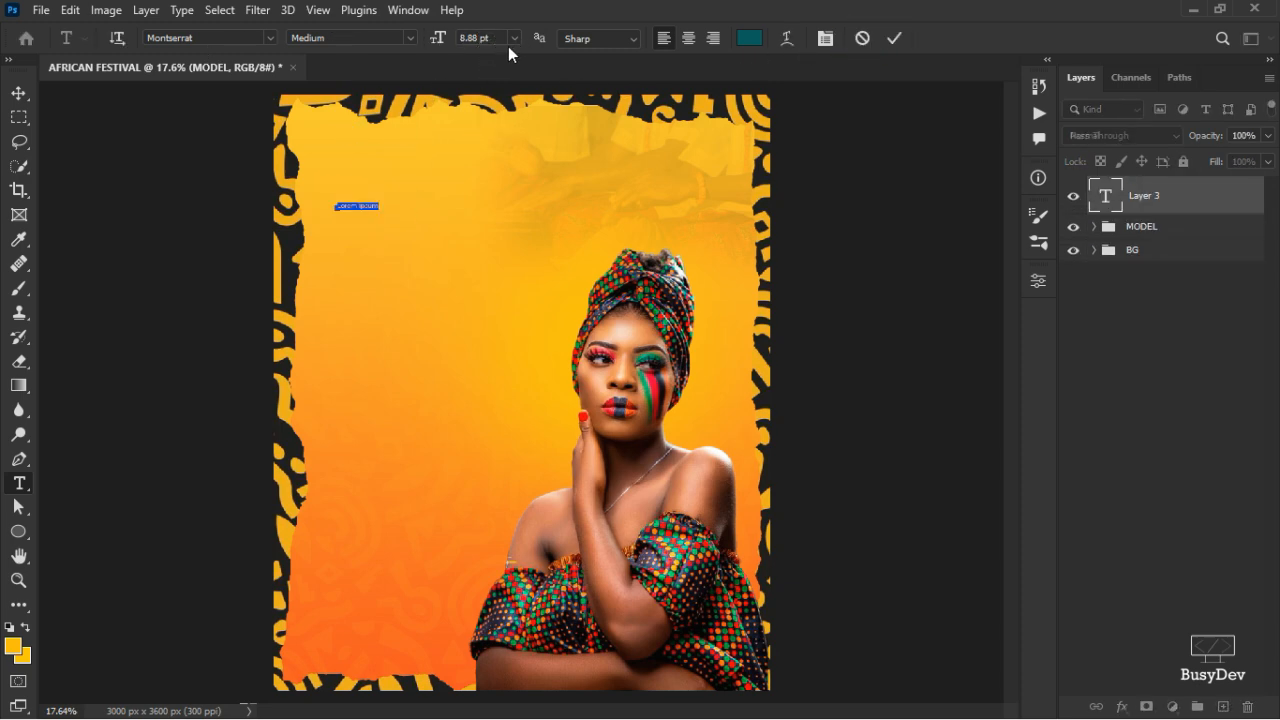
{"action": "left_click", "coordinate": [513, 38]}
{"action": "left_click", "coordinate": [489, 205]}
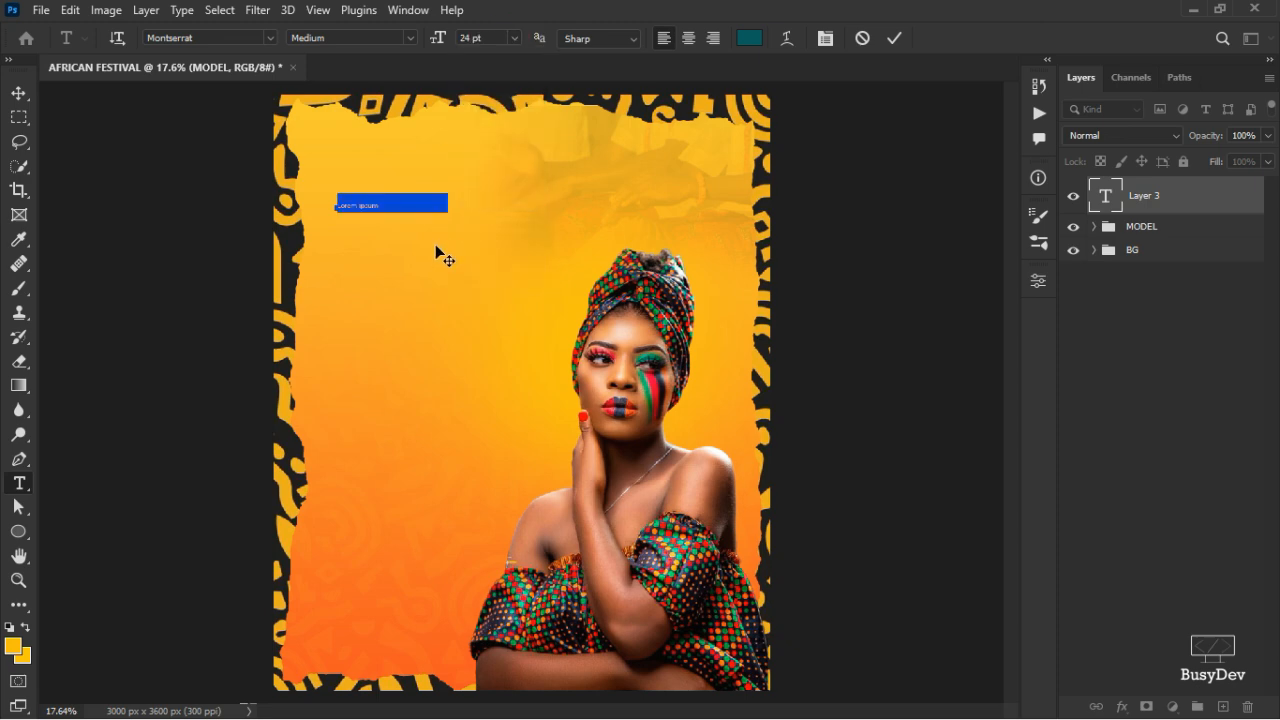
{"action": "left_click", "coordinate": [629, 38]}
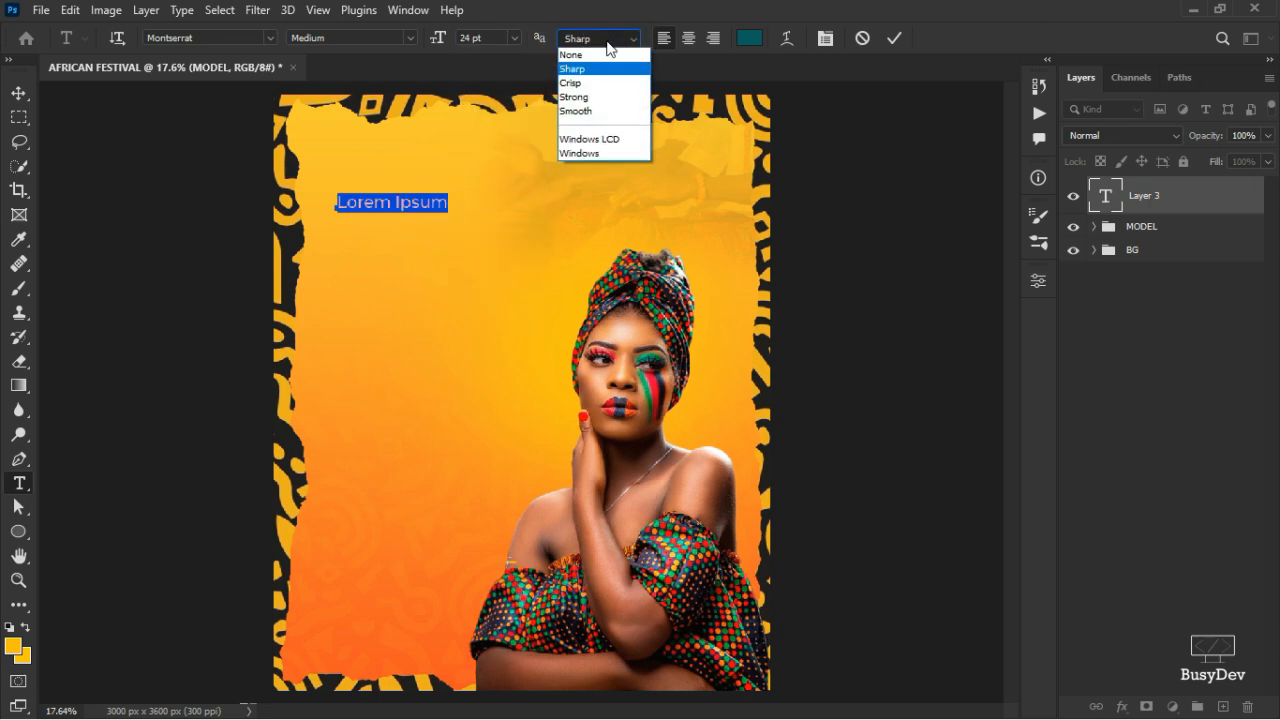
{"action": "left_click", "coordinate": [517, 40]}
{"action": "left_click", "coordinate": [515, 38]}
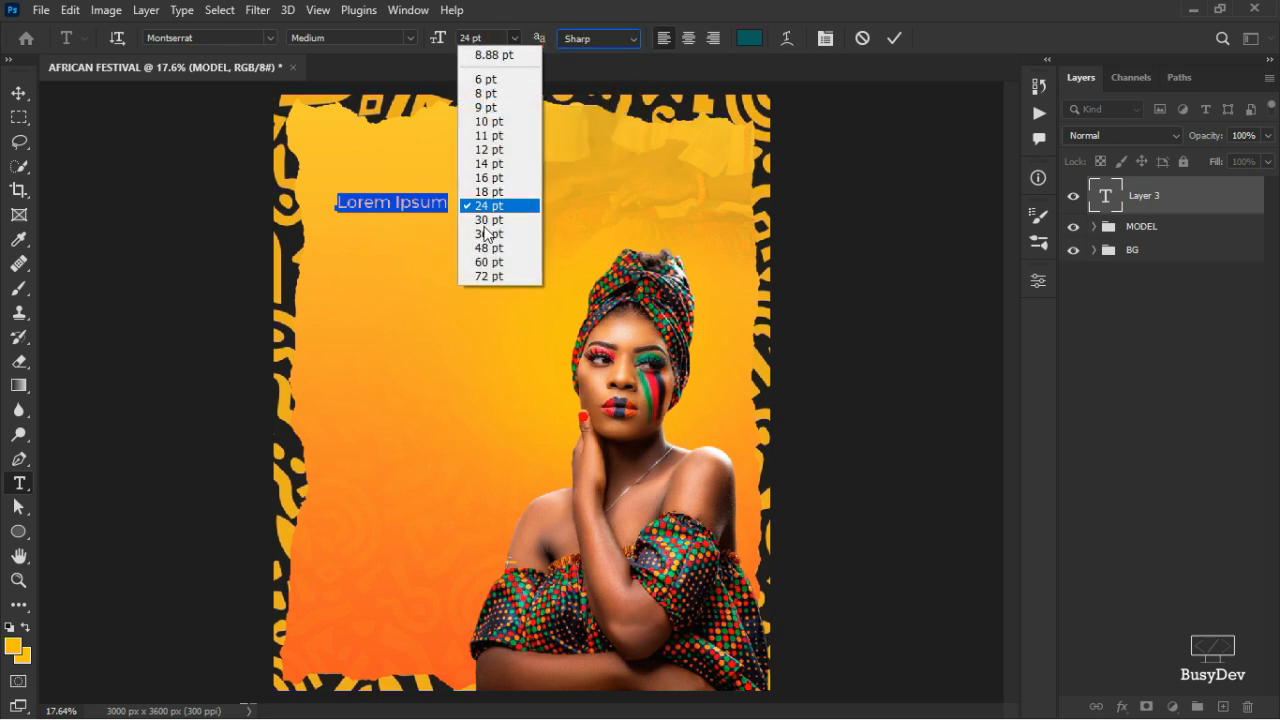
{"action": "left_click", "coordinate": [489, 262]}
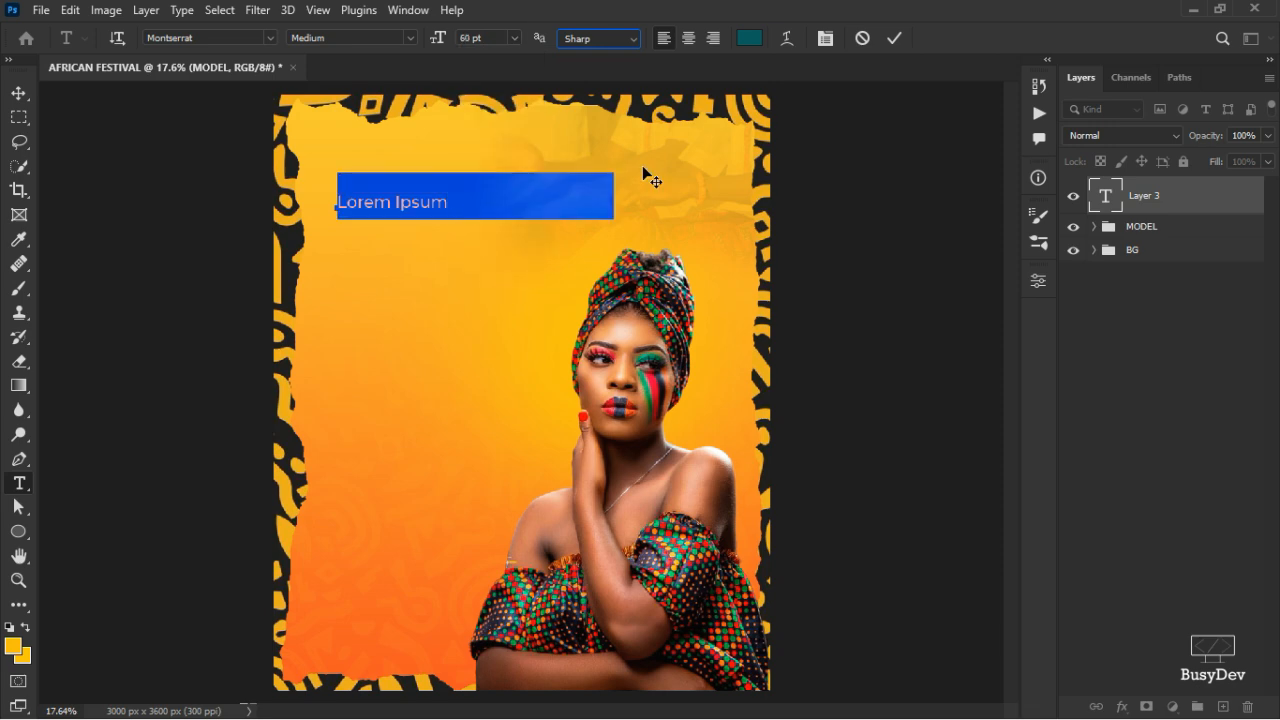
- Type ASHANTI in white Argon PERSONAL Regular and commit it
{"action": "left_click", "coordinate": [230, 38]}
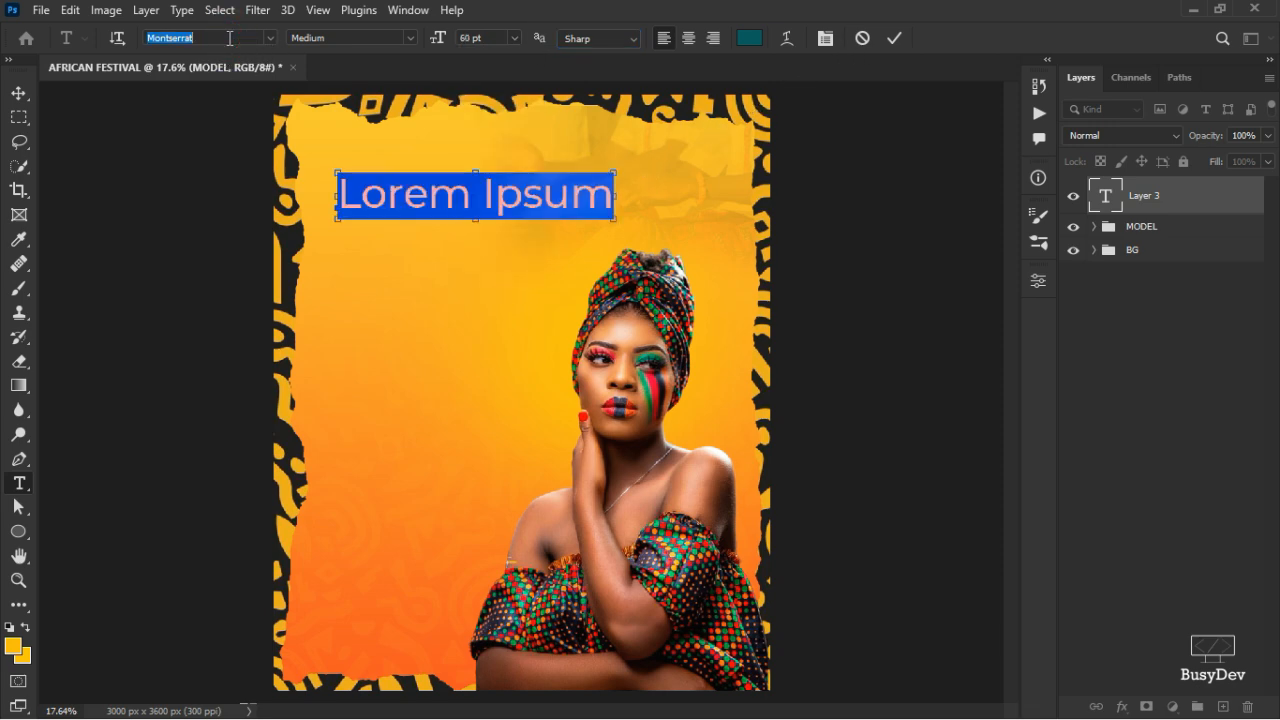
{"action": "type", "text": "Argon PERSONAL"}
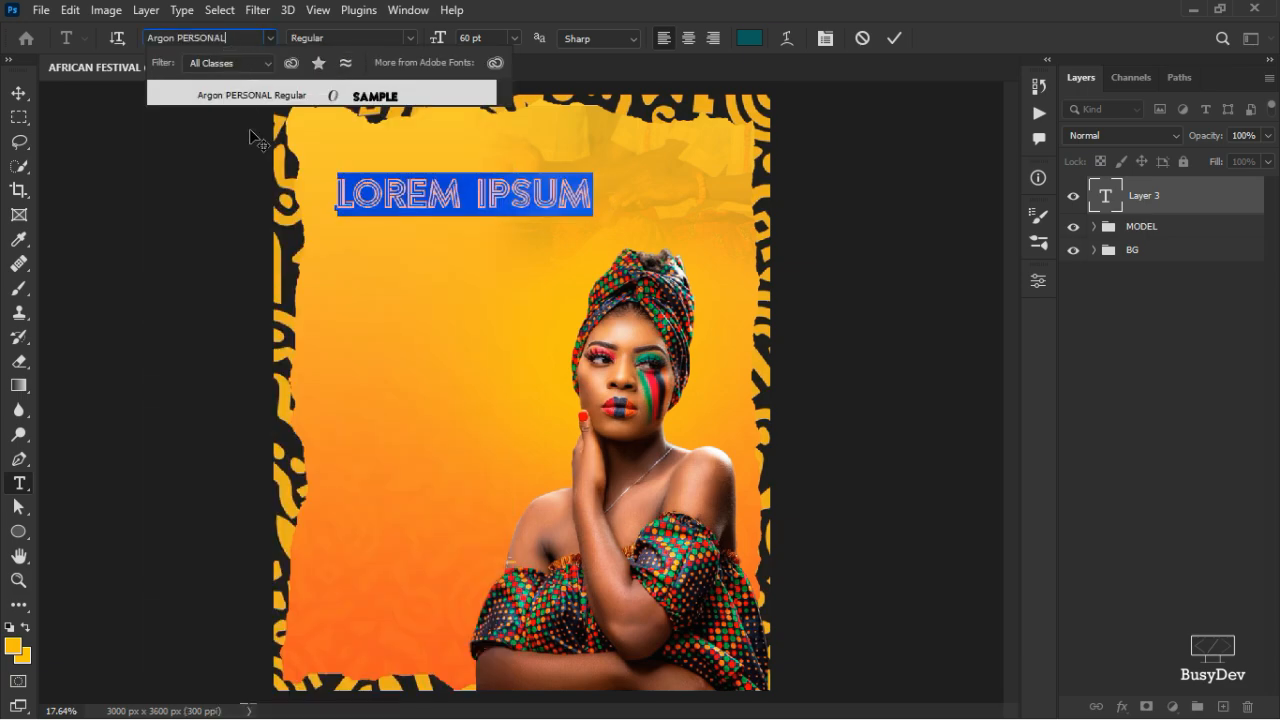
{"action": "left_click", "coordinate": [250, 95]}
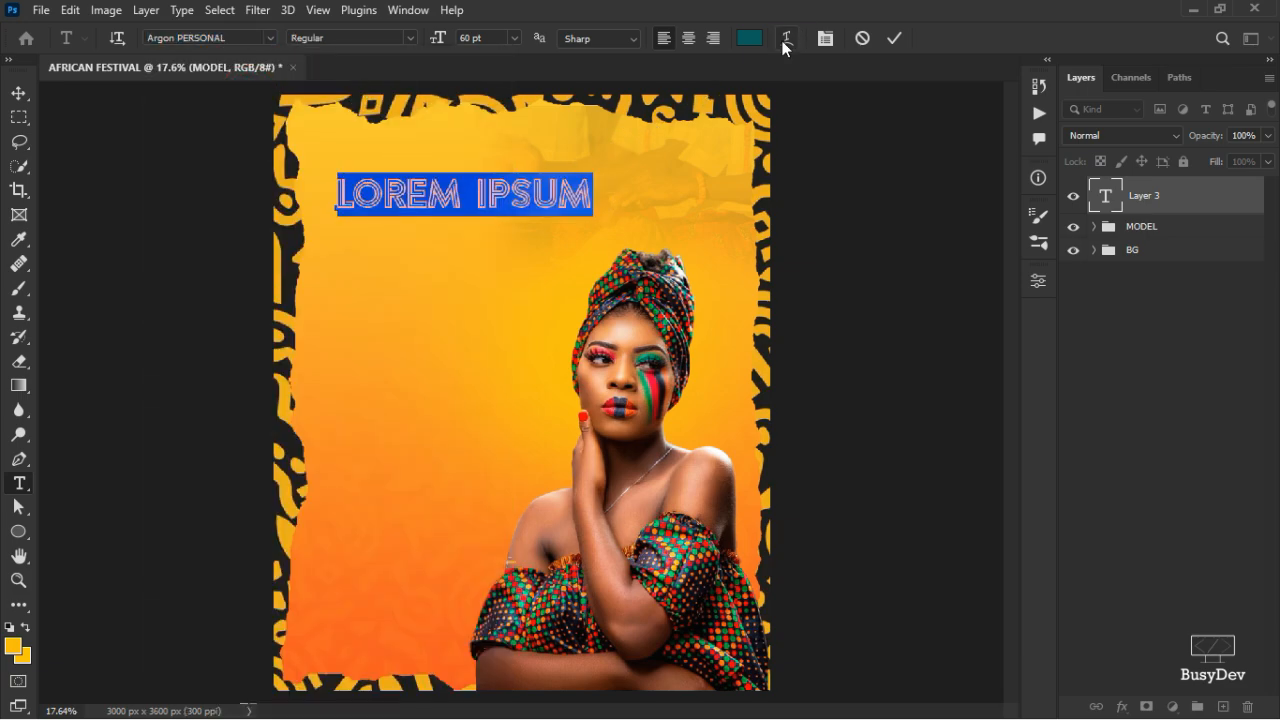
{"action": "left_click", "coordinate": [749, 38]}
{"action": "left_click_drag", "start_coordinate": [819, 325], "coordinate": [784, 313]}
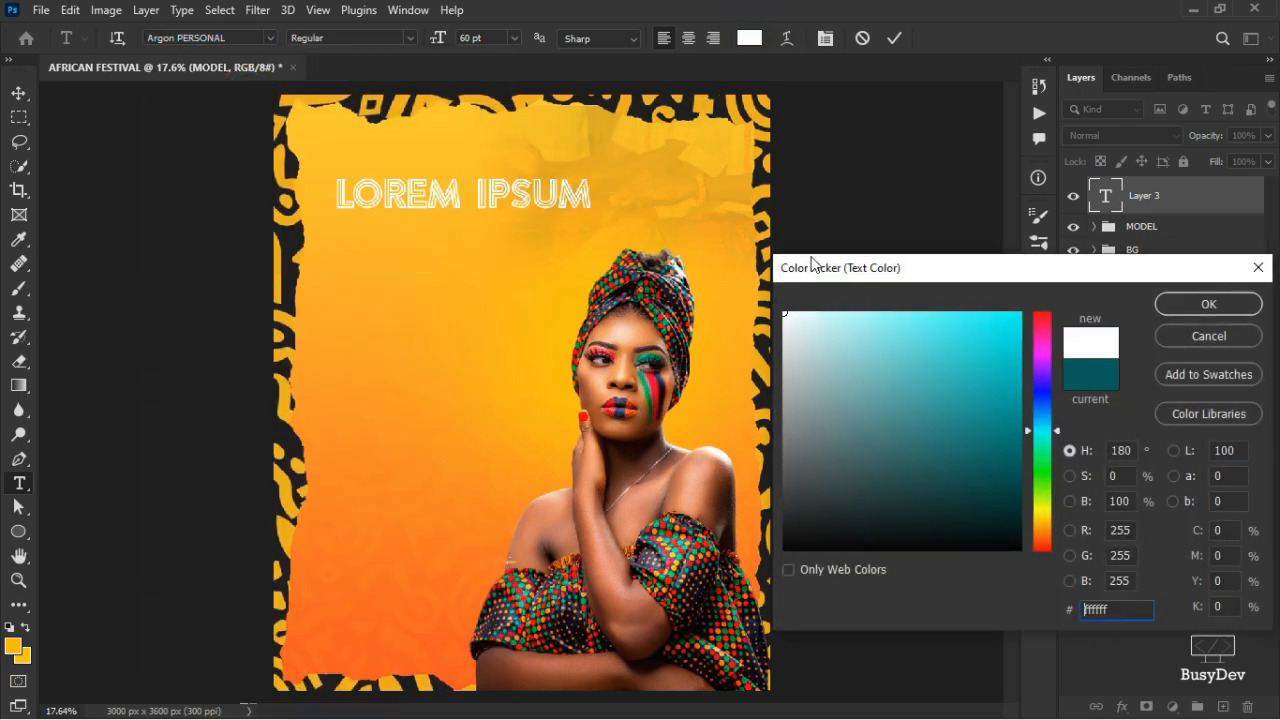
{"action": "left_click", "coordinate": [1207, 305]}
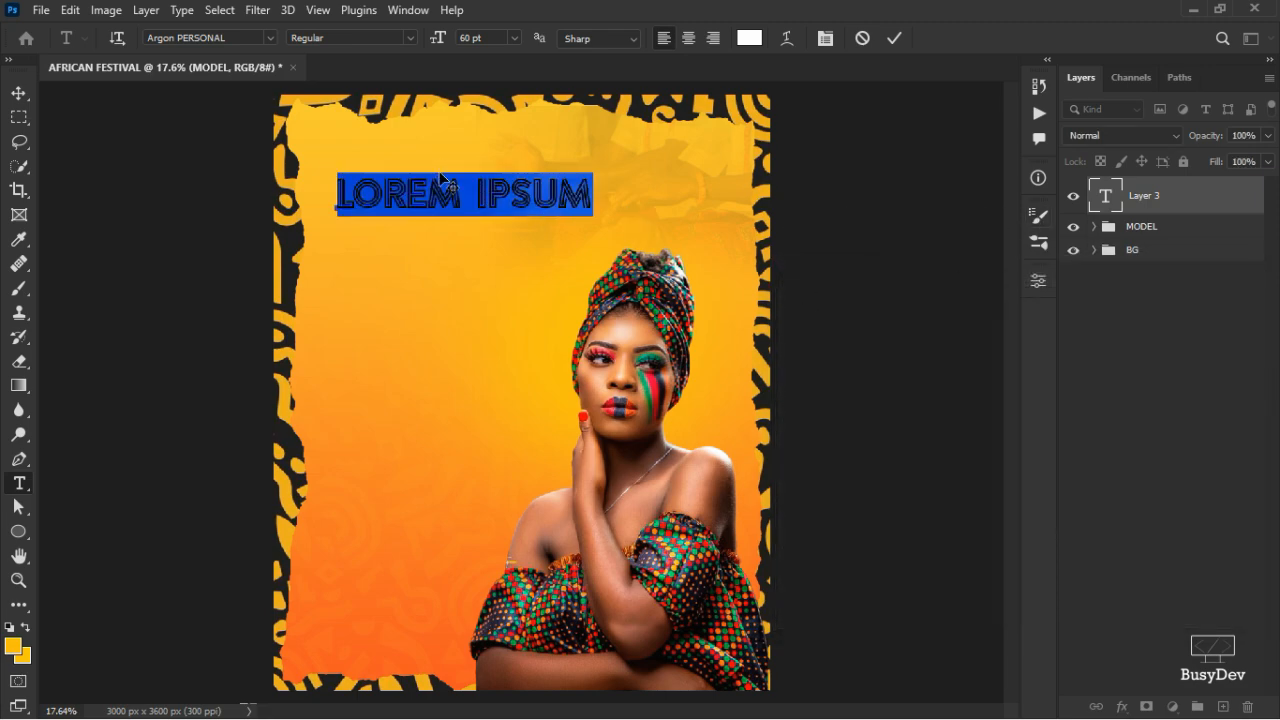
{"action": "type", "text": "ASHANTI"}
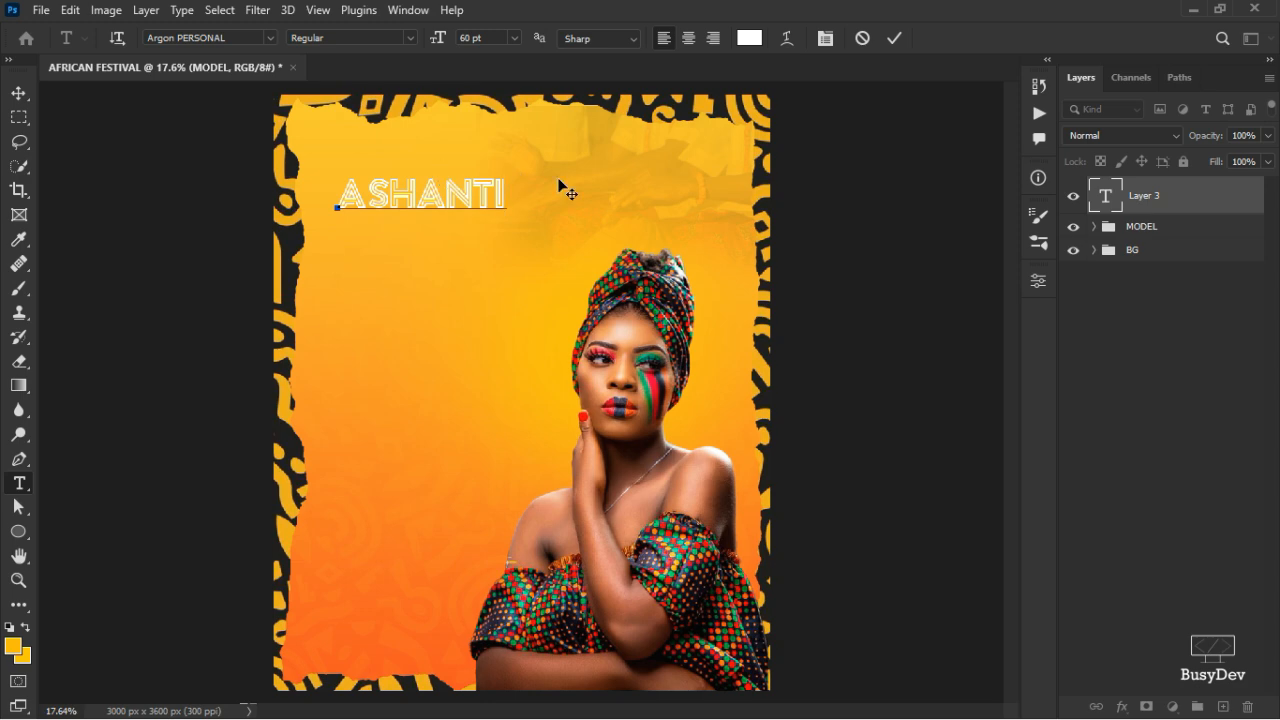
{"action": "left_click", "coordinate": [894, 39]}
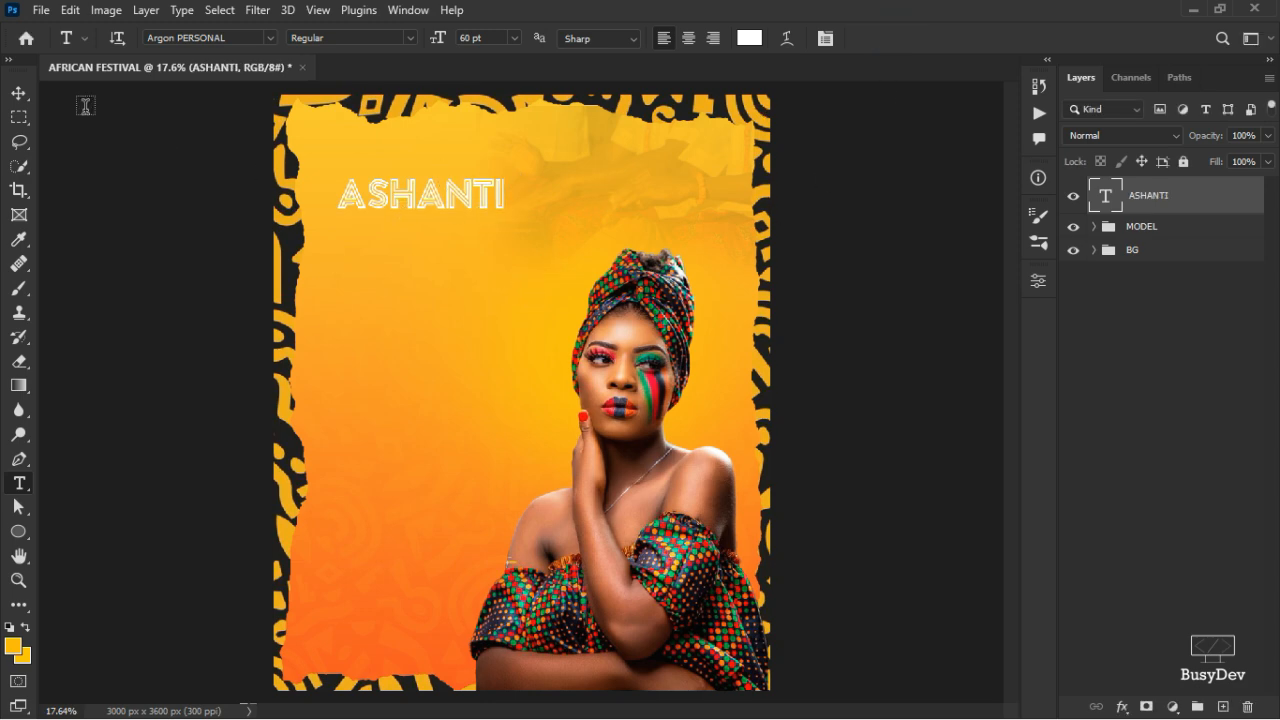
- Duplicate ASHANTI just below itself and retype the copy as FEST
{"action": "key", "text": "v"}
{"action": "scroll", "coordinate": [435, 250], "scroll_direction": "up", "scroll_amount": 3}
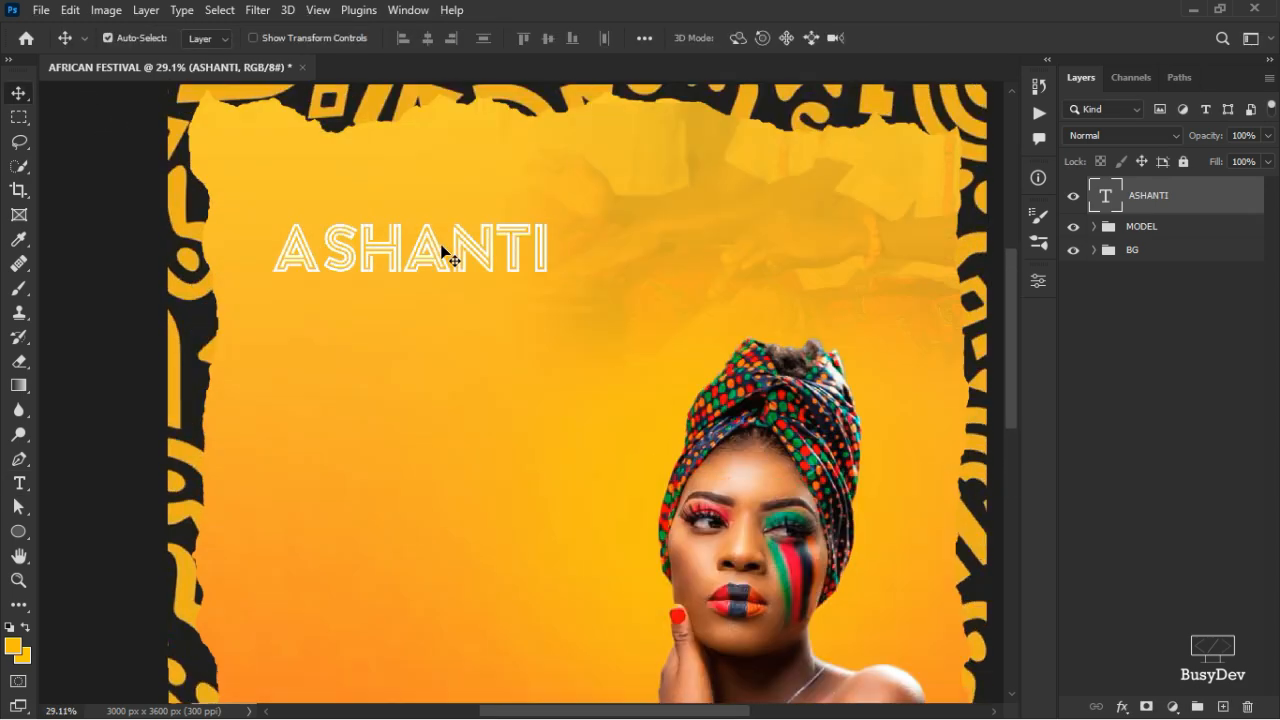
{"action": "left_click_drag", "start_coordinate": [434, 294], "coordinate": [432, 366]}
{"action": "key", "text": "t"}
{"action": "double_click", "coordinate": [432, 364]}
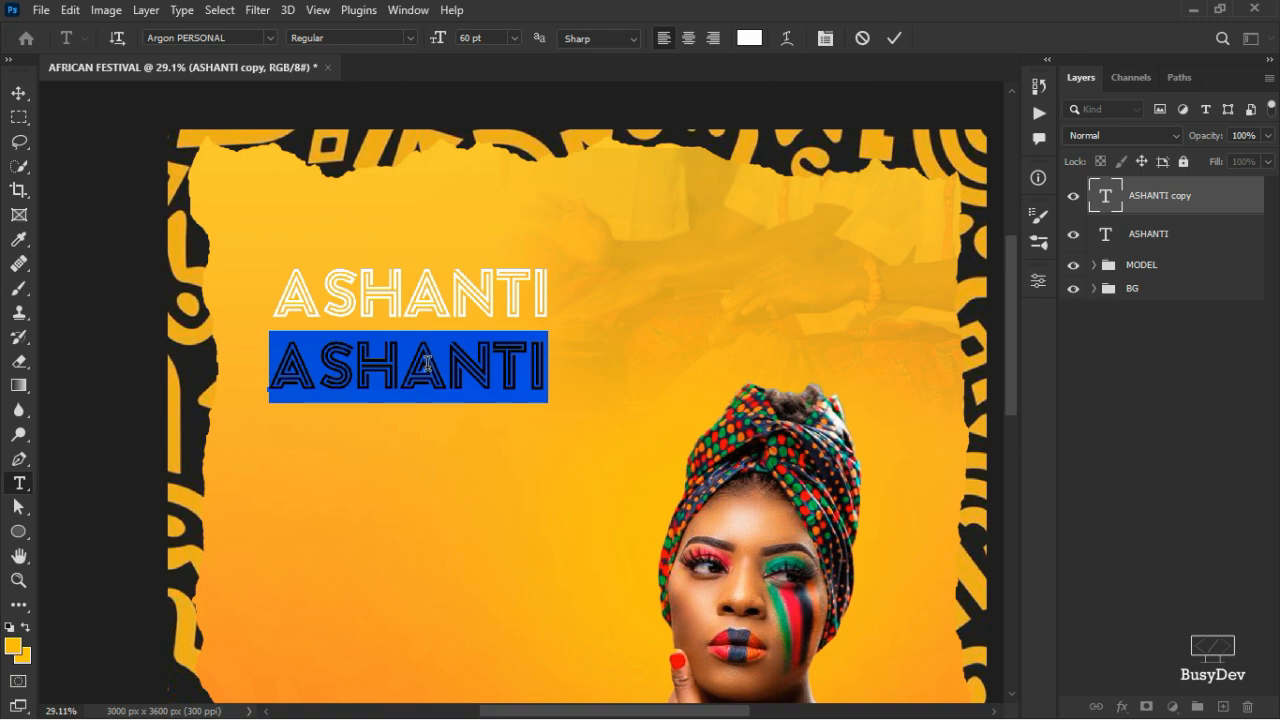
{"action": "type", "text": "FEST"}
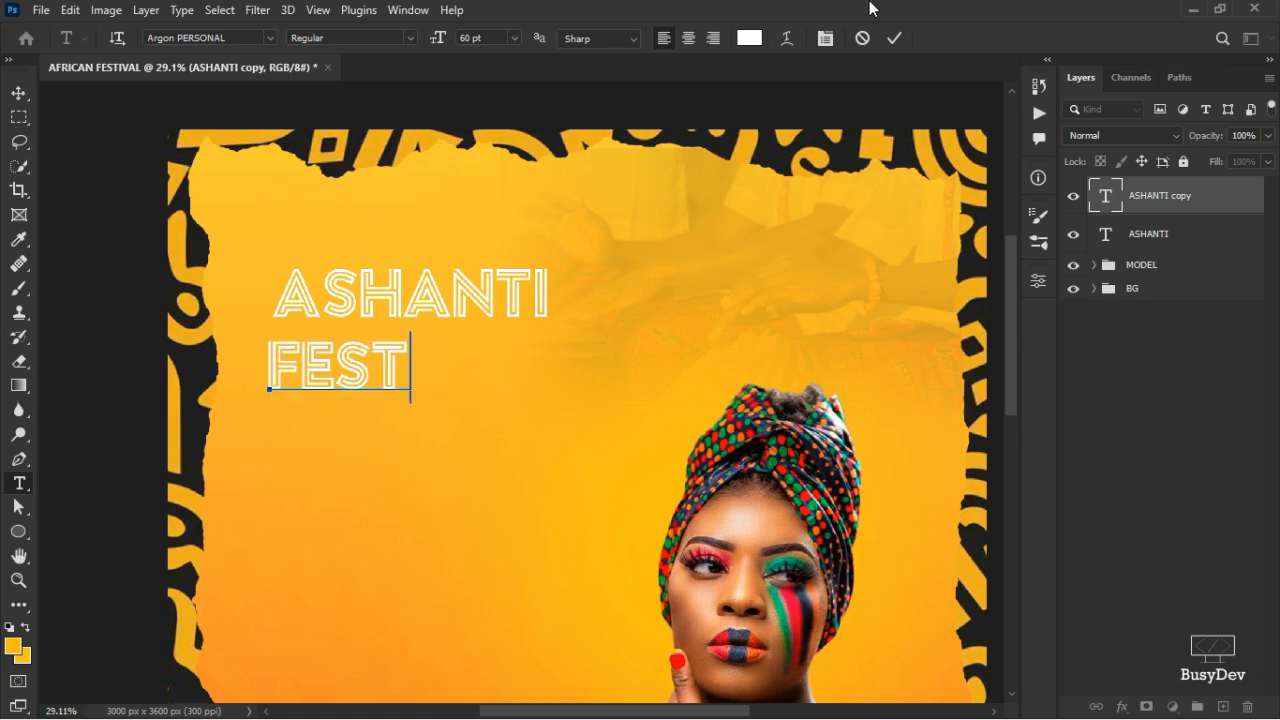
{"action": "left_click", "coordinate": [895, 38]}
- Scale FEST to roughly 210% and align it under ASHANTI to match its width
{"action": "key", "text": "ctrl+t"}
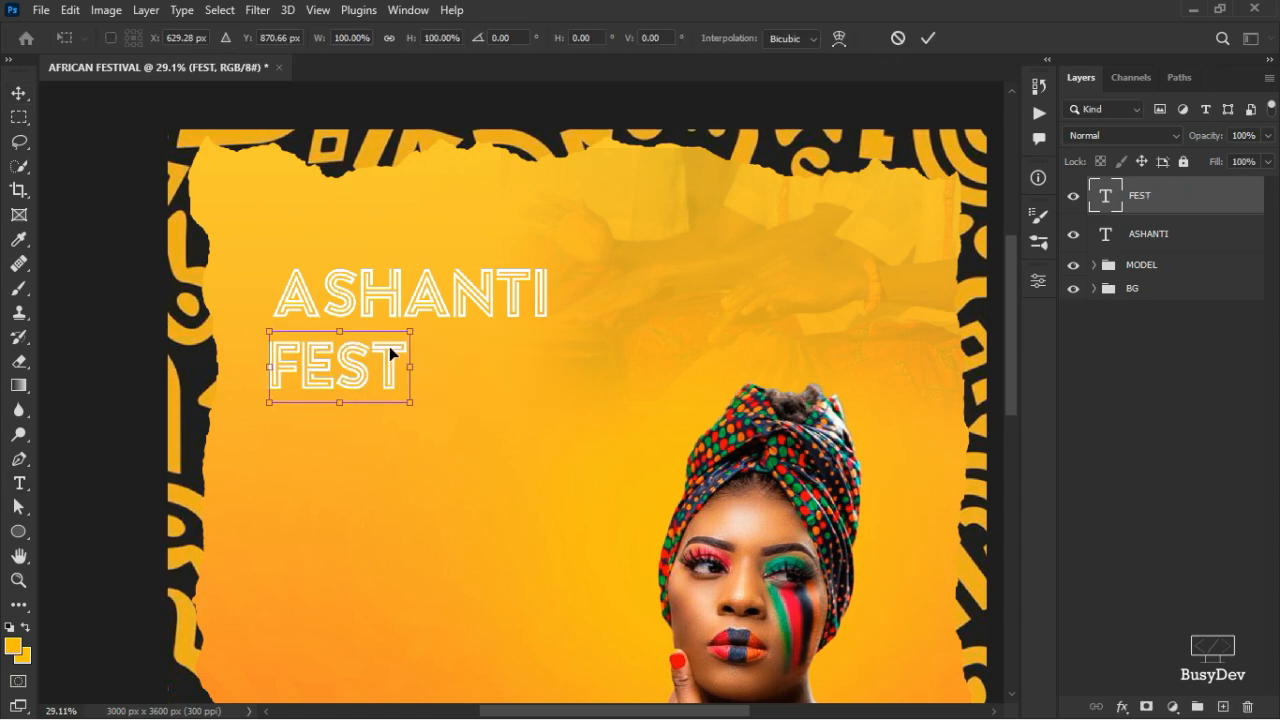
{"action": "left_click_drag", "start_coordinate": [410, 331], "coordinate": [509, 283]}
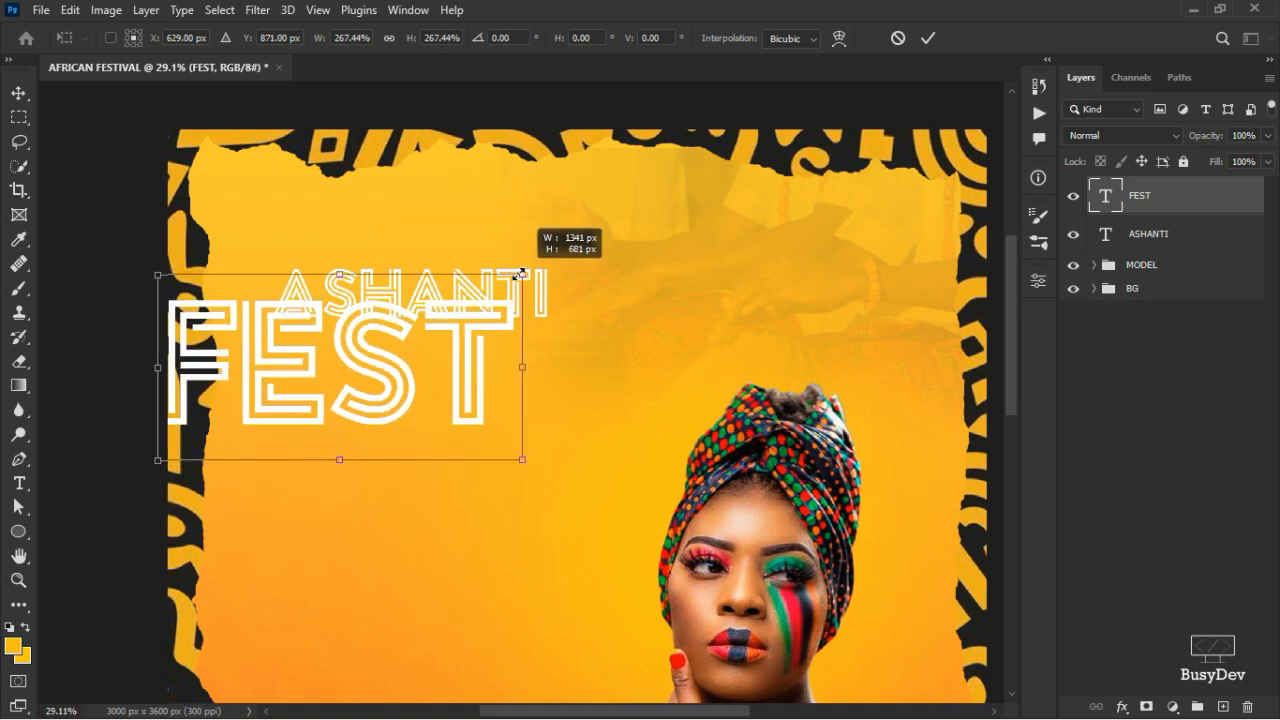
{"action": "left_click_drag", "start_coordinate": [443, 380], "coordinate": [484, 404]}
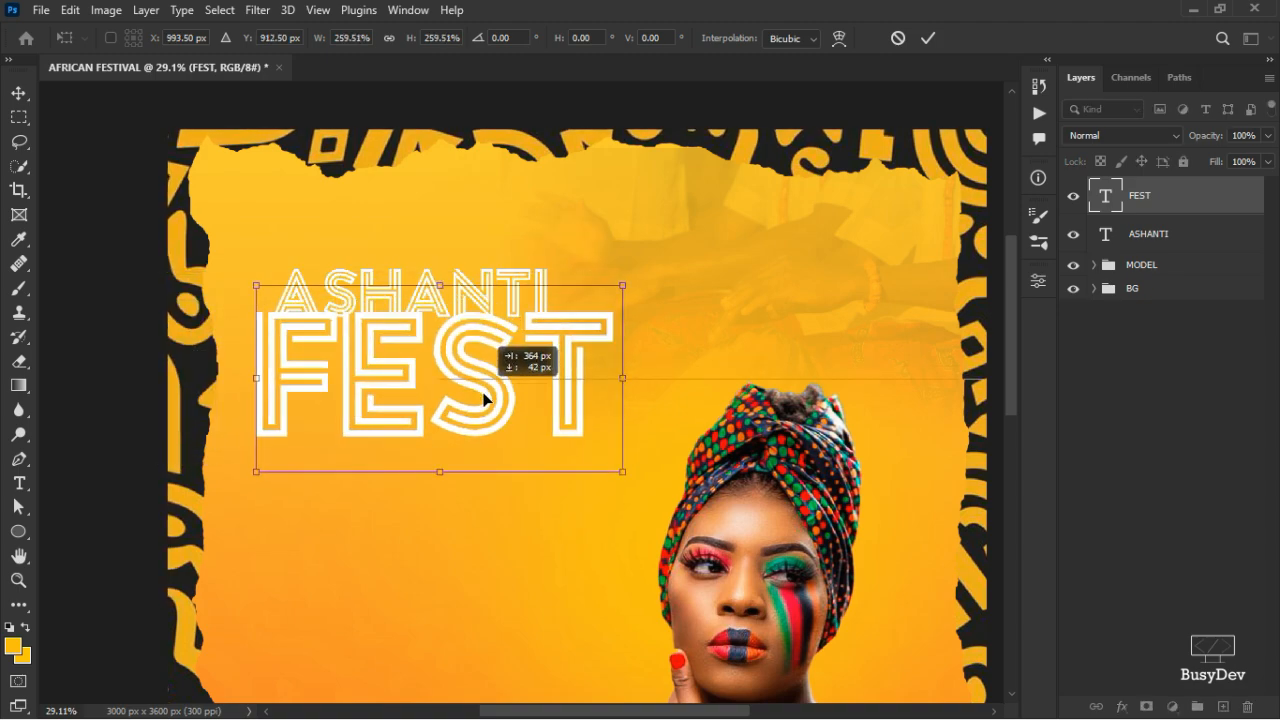
{"action": "left_click_drag", "start_coordinate": [624, 473], "coordinate": [588, 456]}
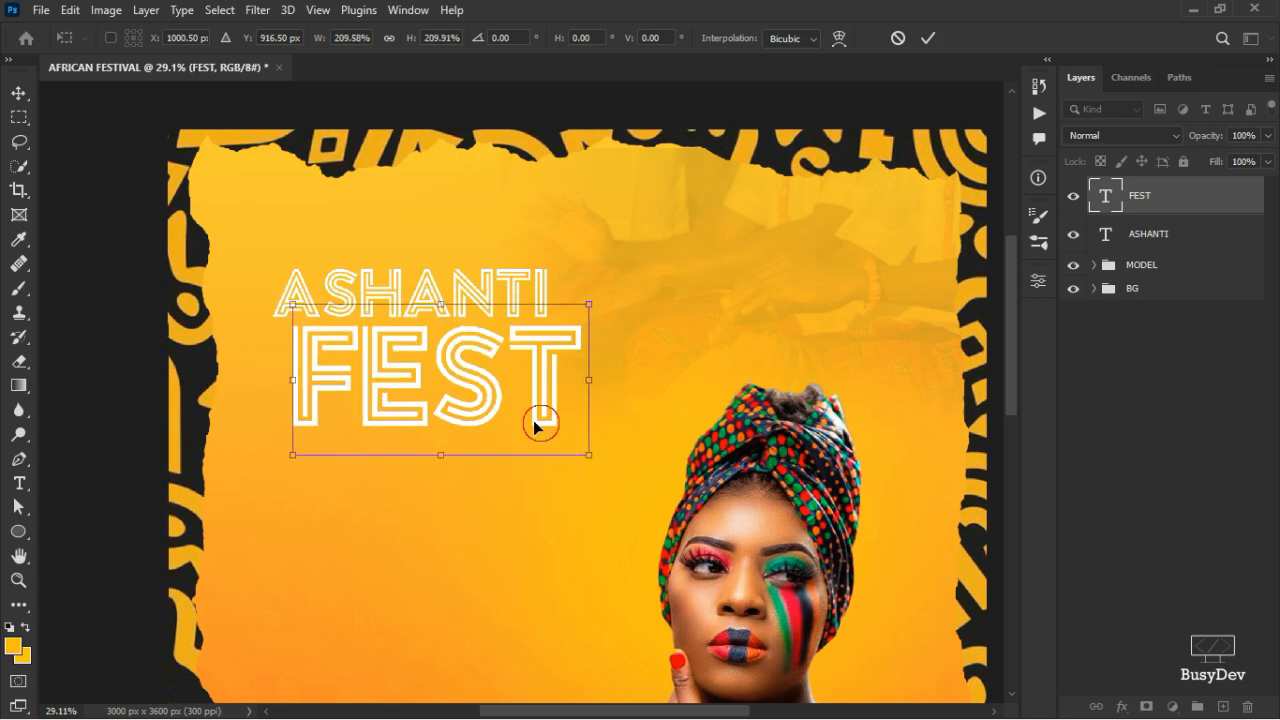
{"action": "left_click_drag", "start_coordinate": [523, 416], "coordinate": [520, 414]}
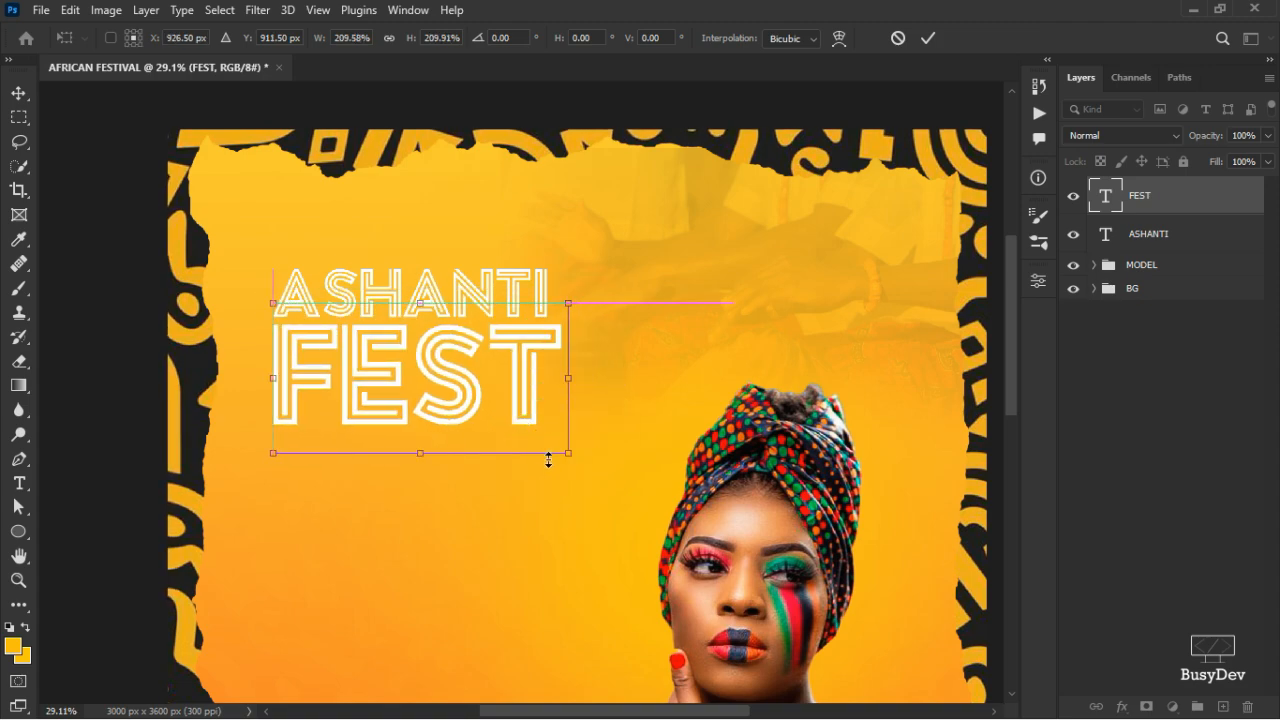
{"action": "left_click_drag", "start_coordinate": [569, 455], "coordinate": [559, 447]}
{"action": "left_click_drag", "start_coordinate": [373, 370], "coordinate": [370, 375]}
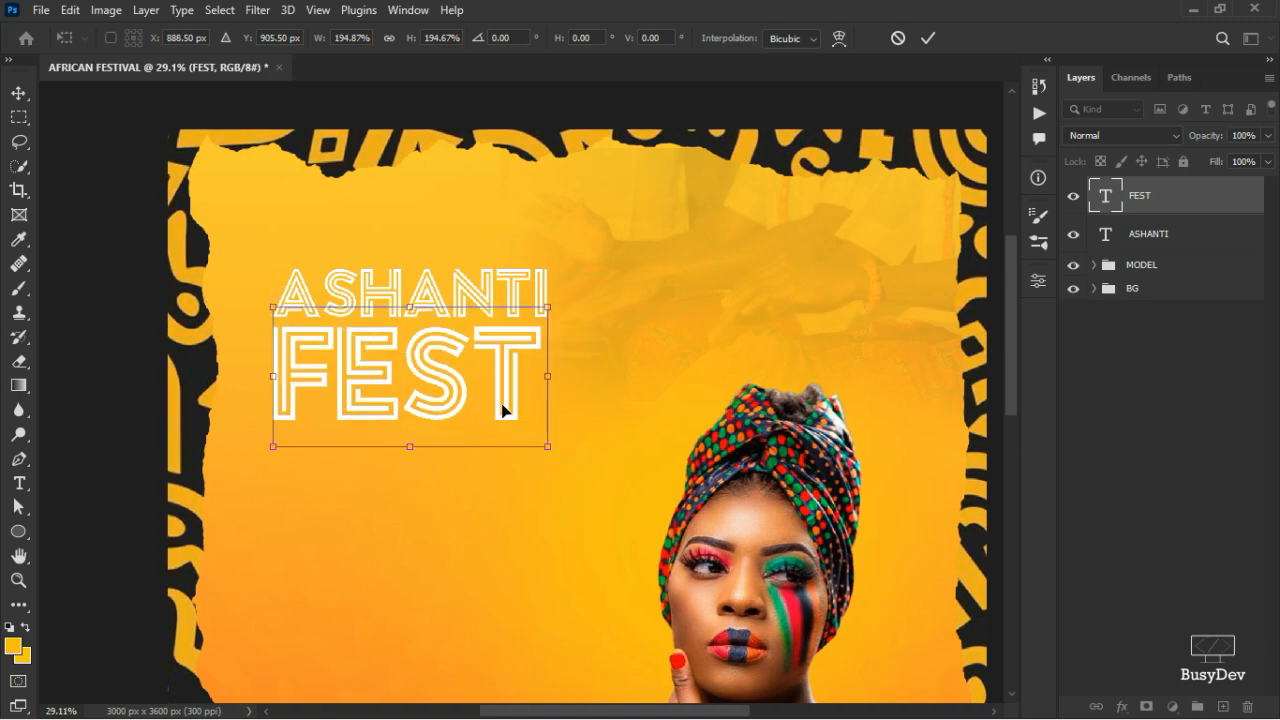
{"action": "left_click_drag", "start_coordinate": [546, 452], "coordinate": [553, 453]}
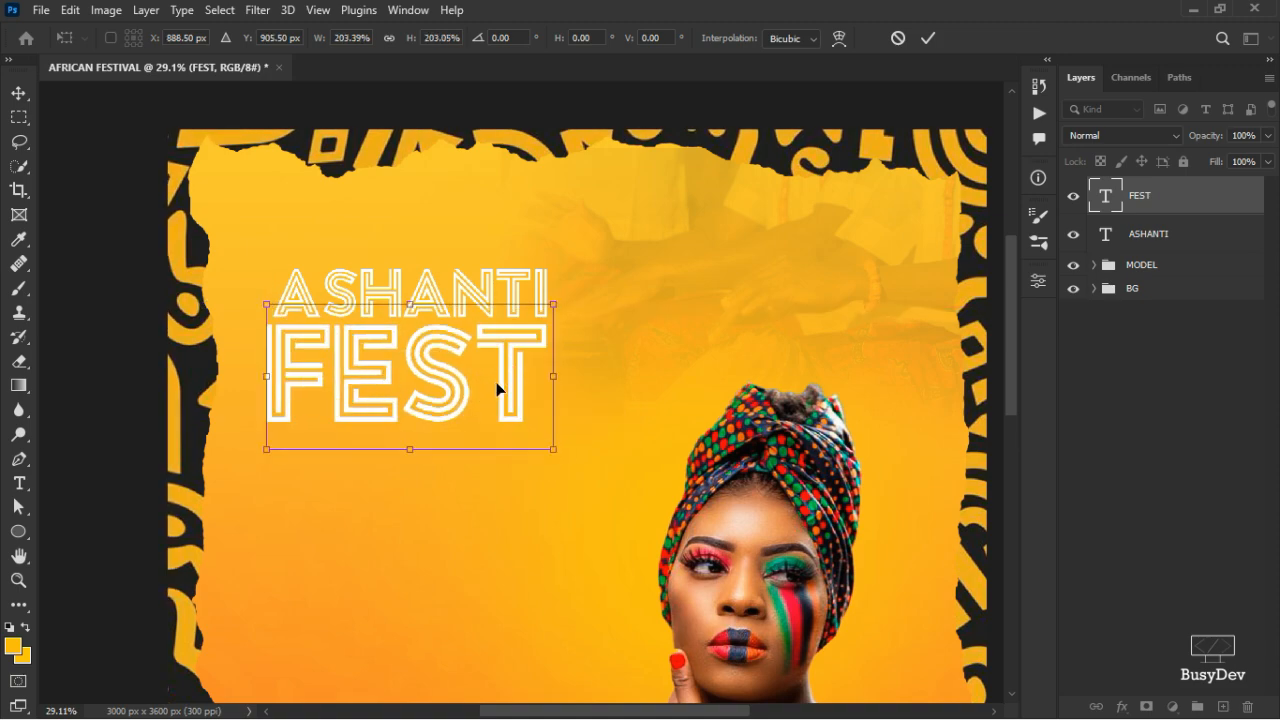
{"action": "left_click_drag", "start_coordinate": [497, 388], "coordinate": [504, 383]}
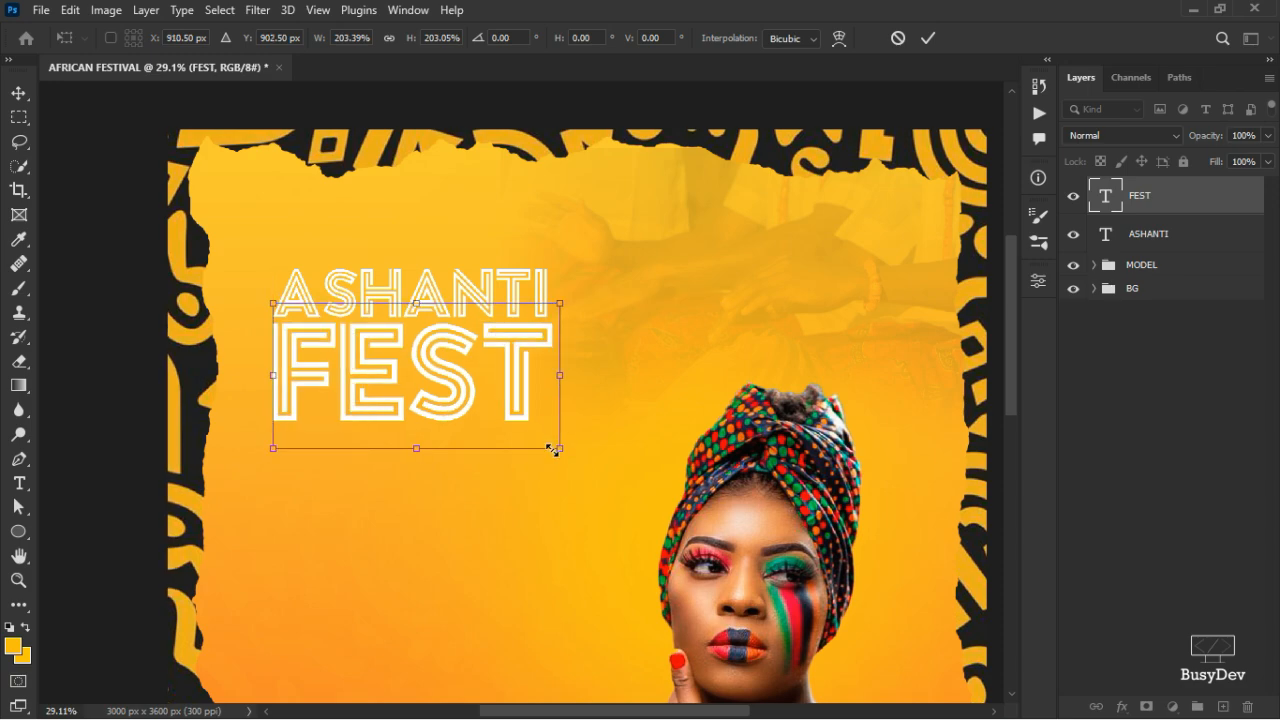
{"action": "left_click_drag", "start_coordinate": [553, 453], "coordinate": [549, 451]}
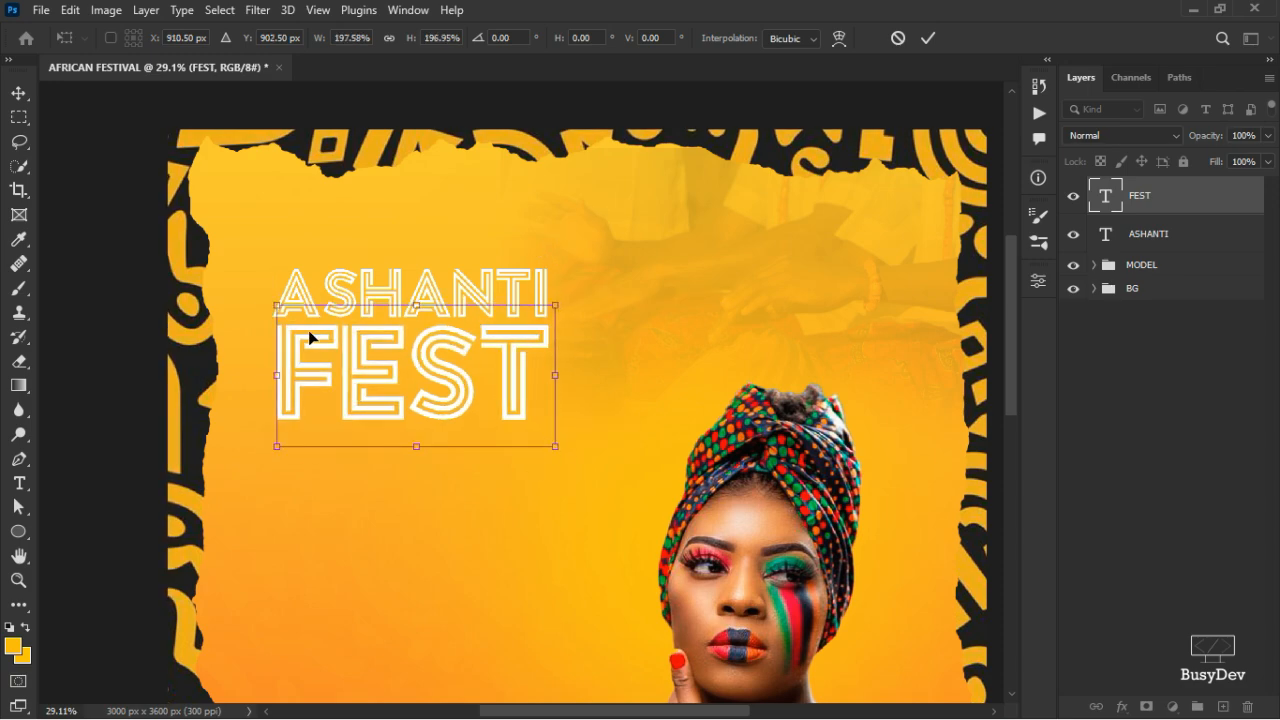
{"action": "left_click", "coordinate": [928, 40]}
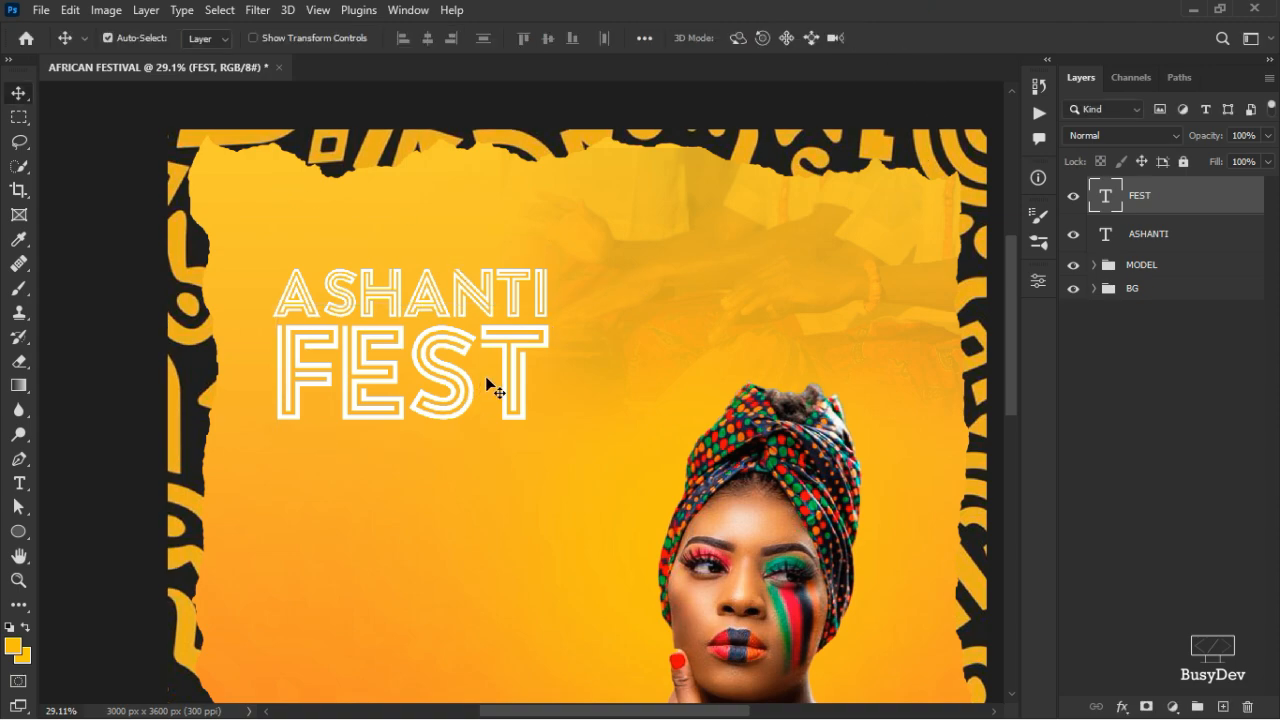
{"action": "left_click", "coordinate": [1074, 197]}
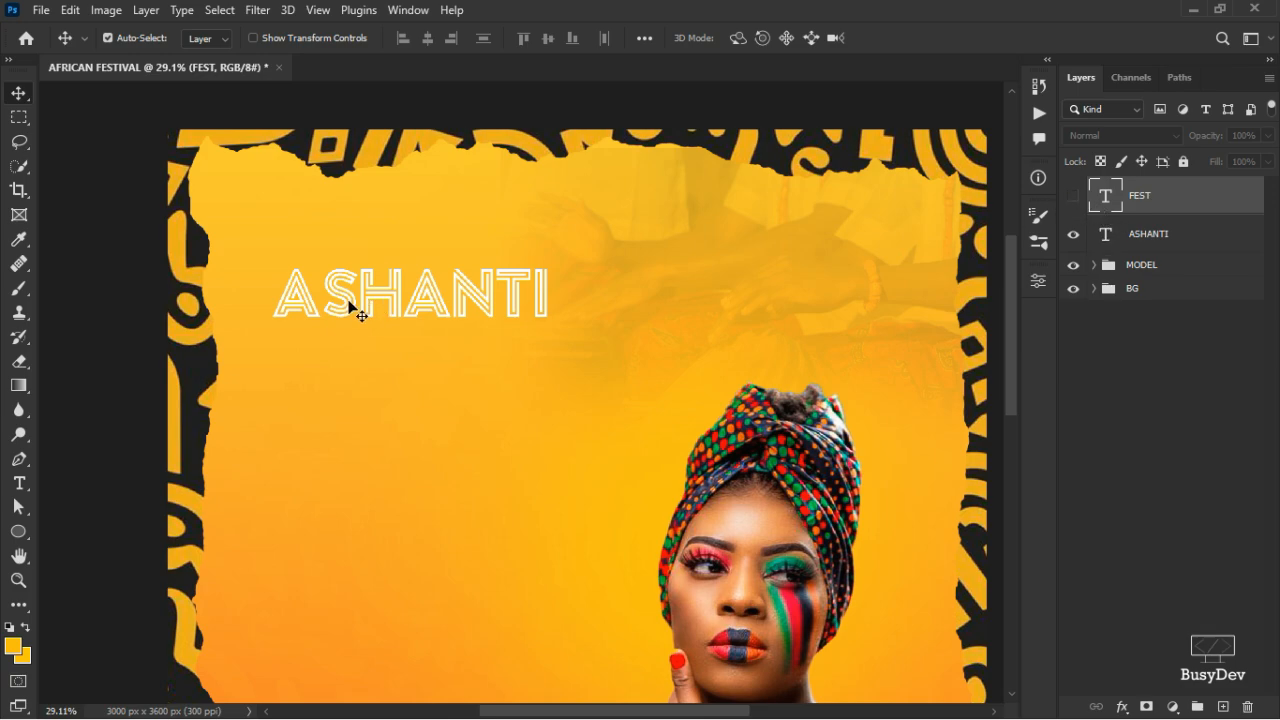
{"action": "left_click", "coordinate": [1073, 195]}
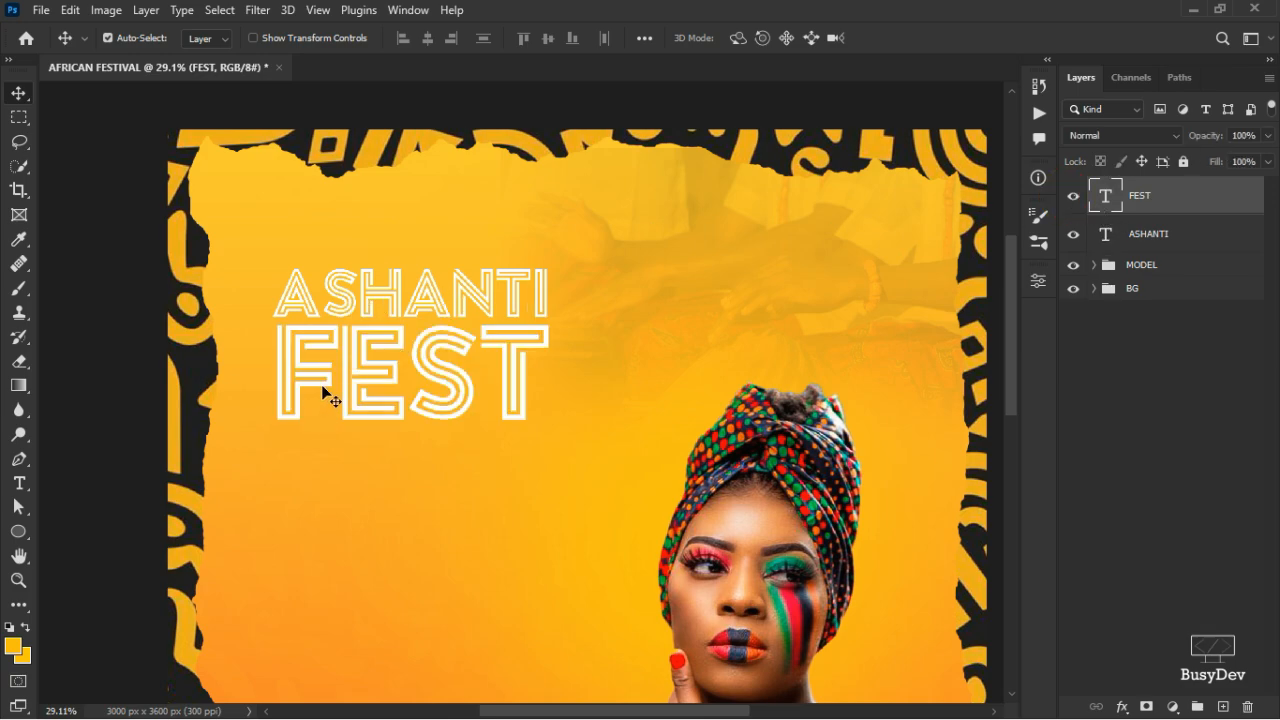
{"action": "scroll", "coordinate": [400, 352], "scroll_direction": "down", "scroll_amount": 3}
{"action": "scroll", "coordinate": [400, 352], "scroll_direction": "down", "scroll_amount": 3}
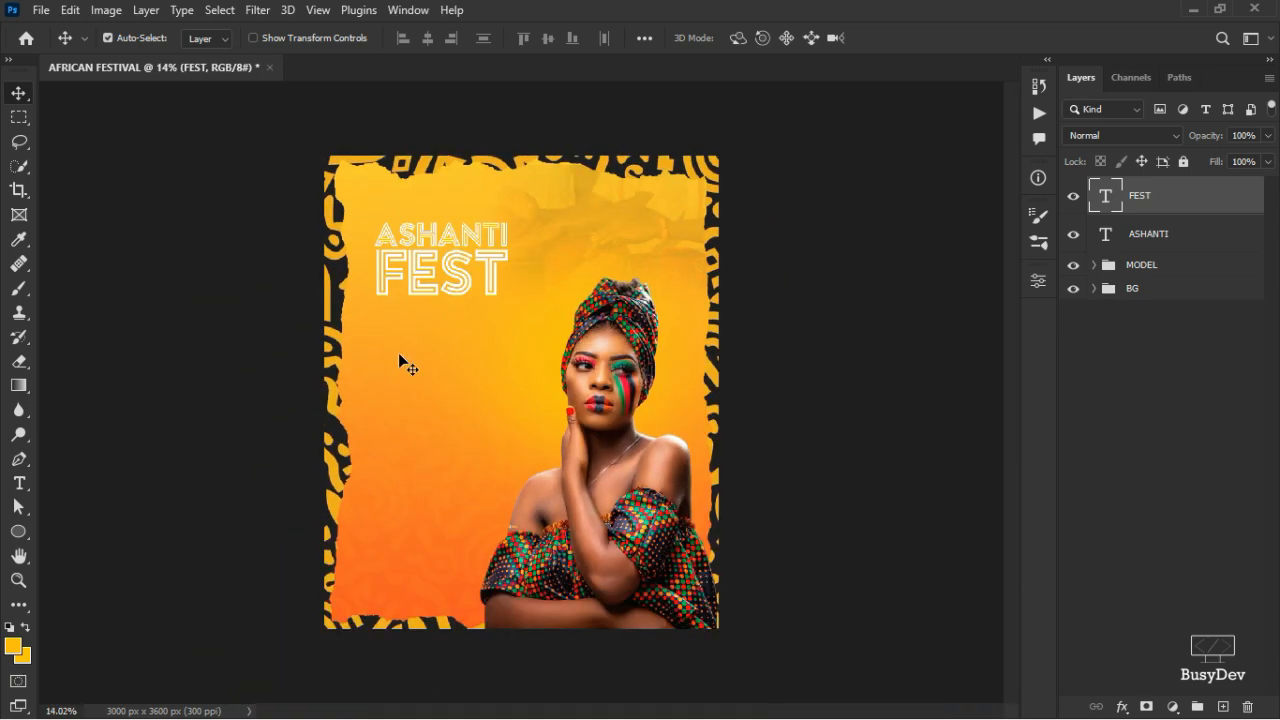
{"action": "scroll", "coordinate": [515, 415], "scroll_direction": "up", "scroll_amount": 3}
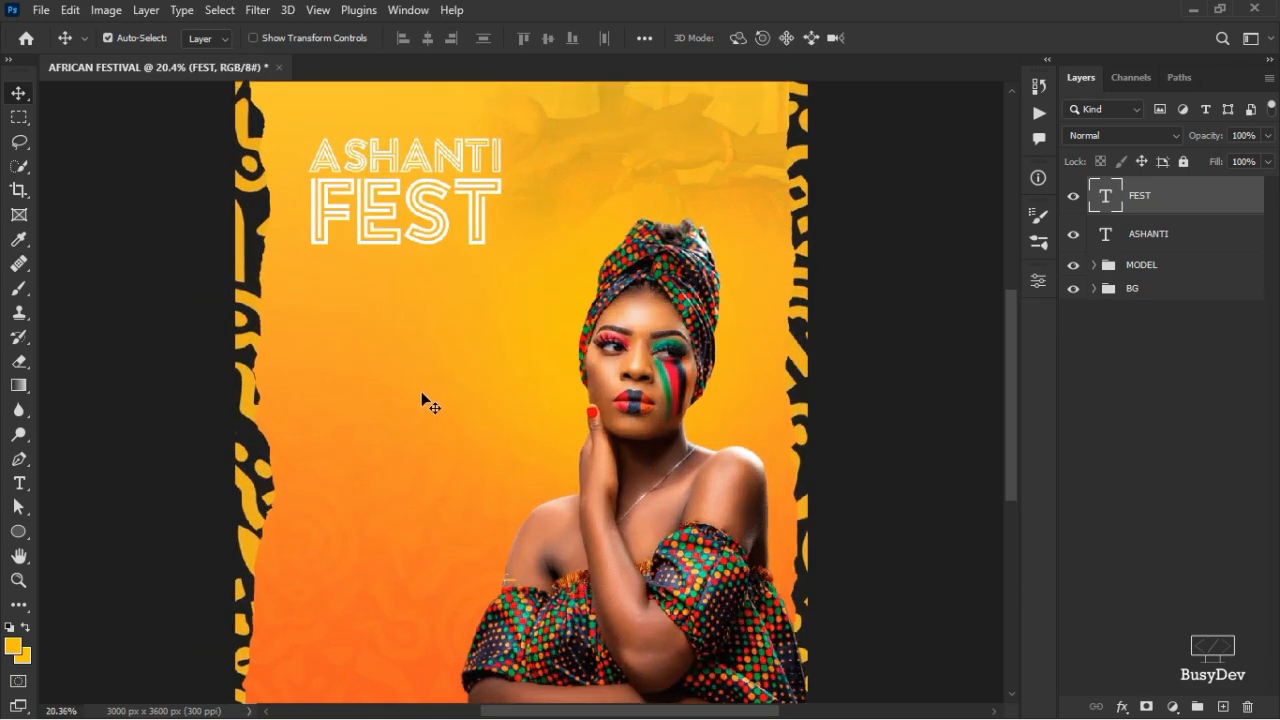
{"action": "scroll", "coordinate": [425, 387], "scroll_direction": "up", "scroll_amount": 3}
{"action": "scroll", "coordinate": [443, 313], "scroll_direction": "down", "scroll_amount": 3}
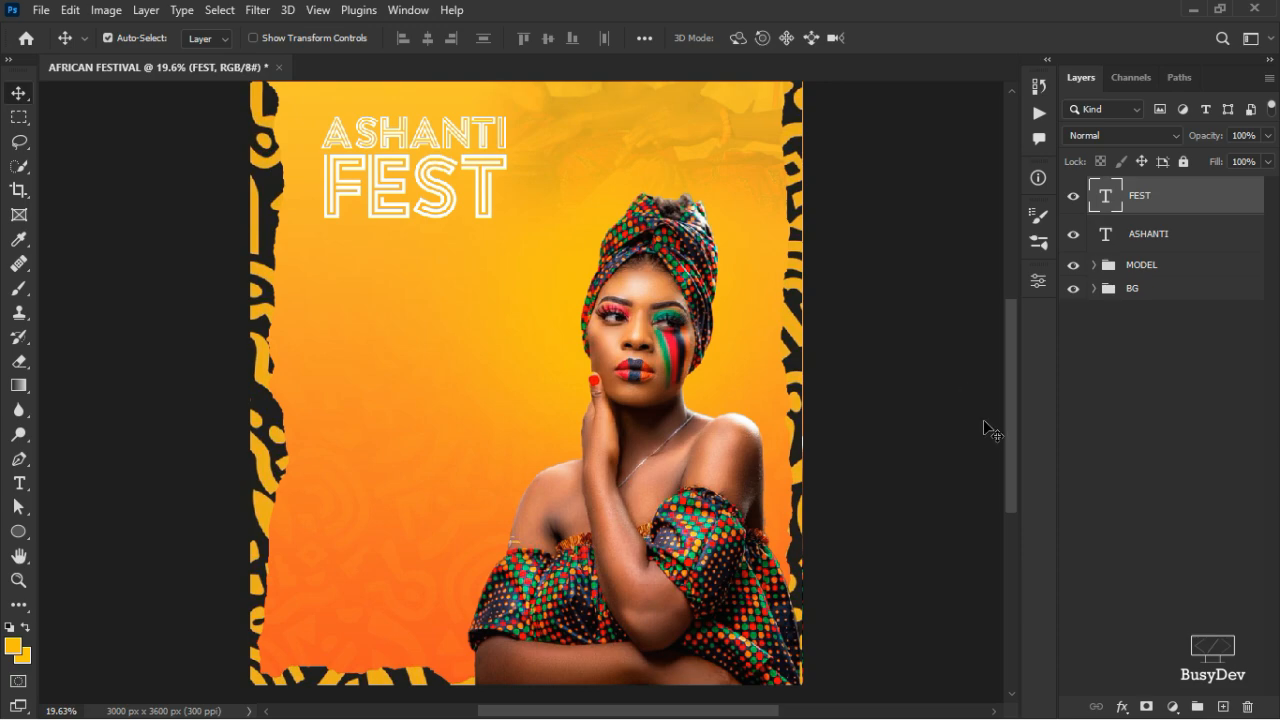
{"action": "left_click", "coordinate": [1012, 400]}
{"action": "left_click_drag", "start_coordinate": [1015, 397], "coordinate": [1018, 383]}
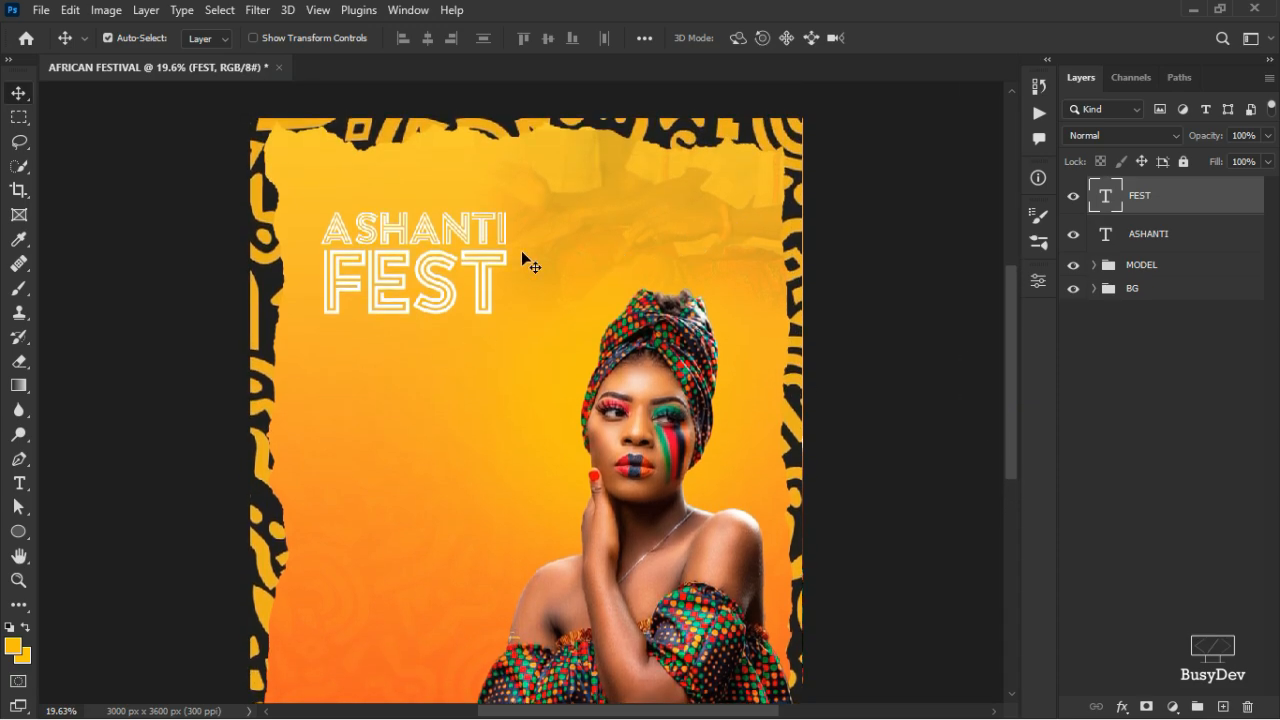
{"action": "key", "text": "ctrl"}
{"action": "left_click", "coordinate": [1130, 242], "text": "ctrl"}
{"action": "key", "text": "ctrl+t"}
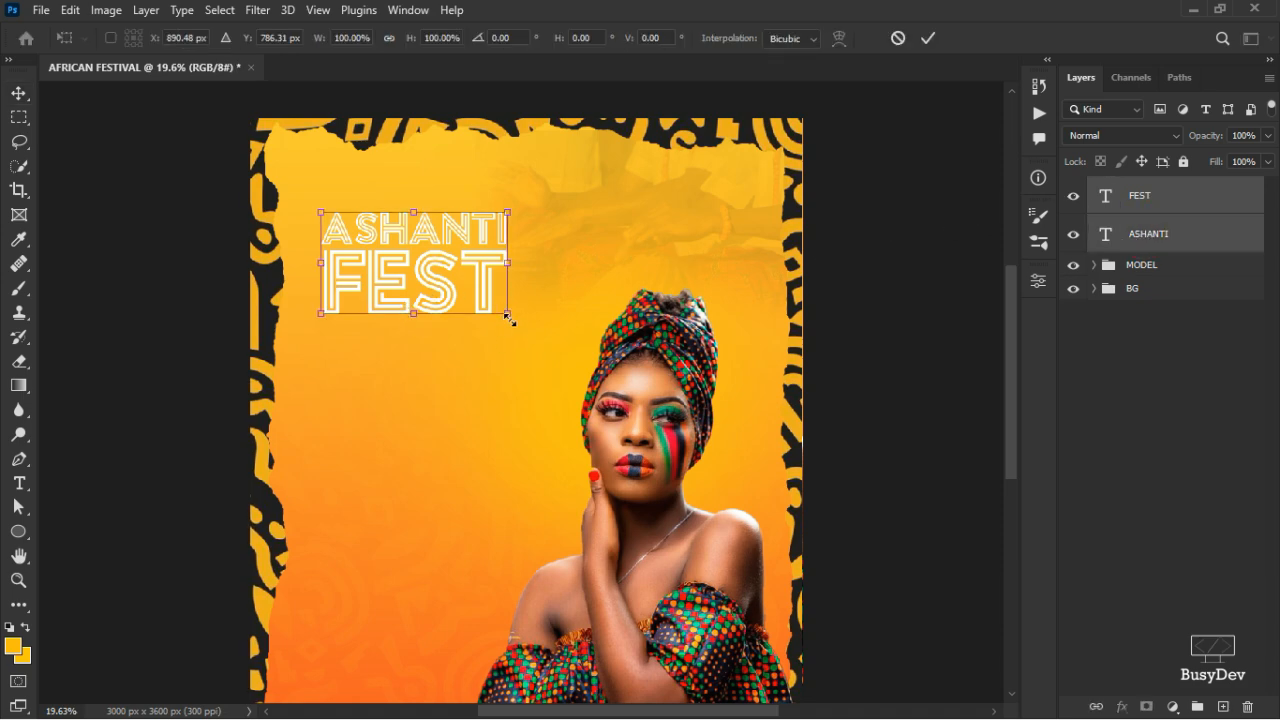
- Enlarge the ASHANTI FEST title to about 111.27%, then select the FEST layer alone
{"action": "left_click_drag", "start_coordinate": [507, 315], "coordinate": [473, 304]}
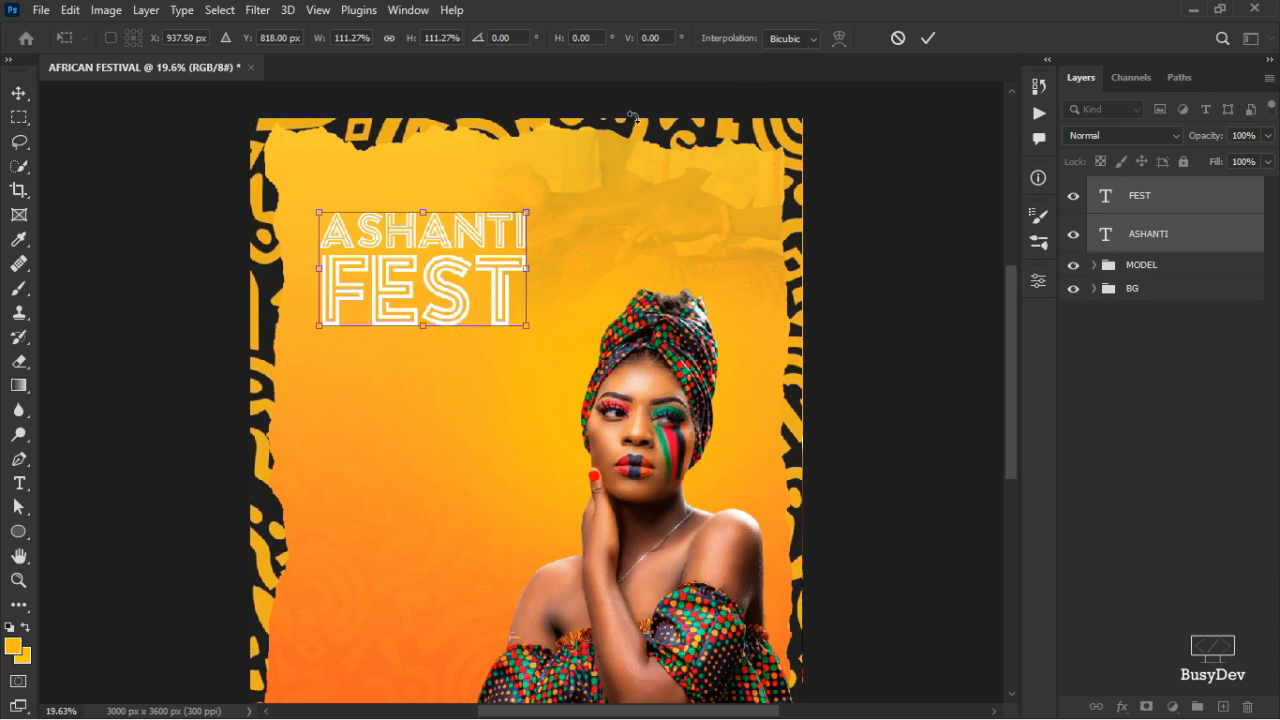
{"action": "left_click", "coordinate": [926, 41]}
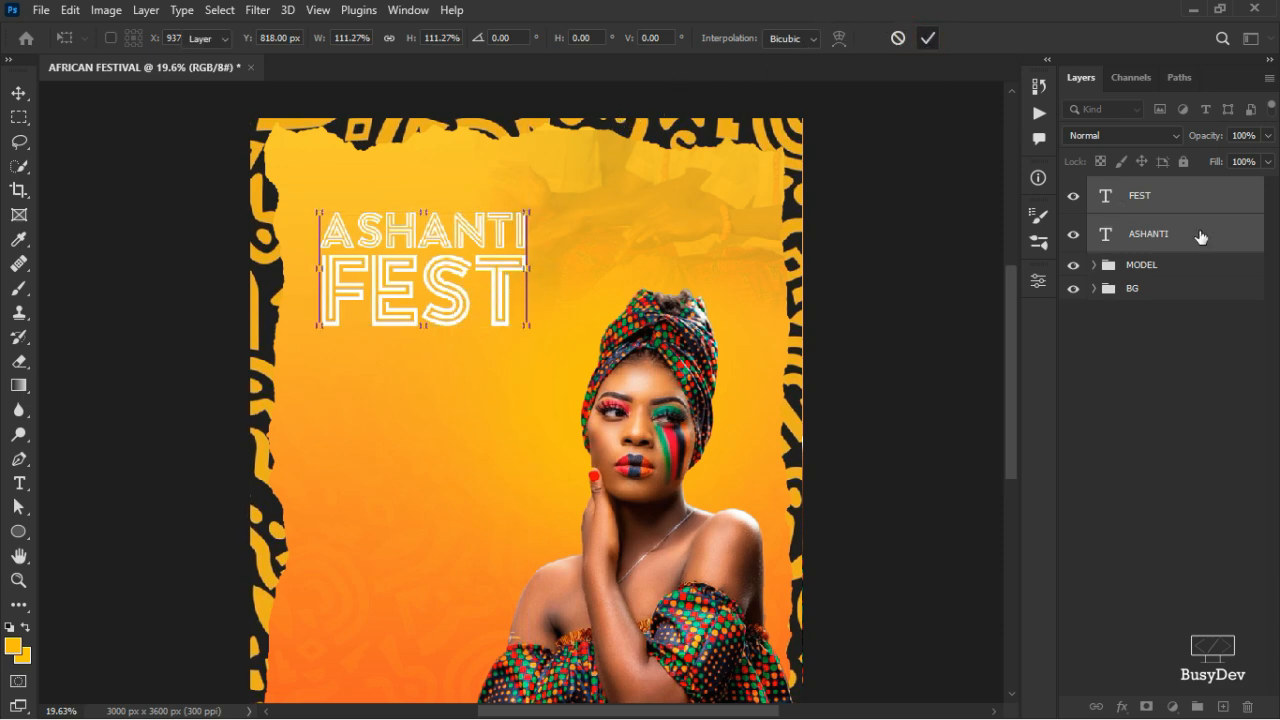
{"action": "left_click", "coordinate": [1140, 205]}
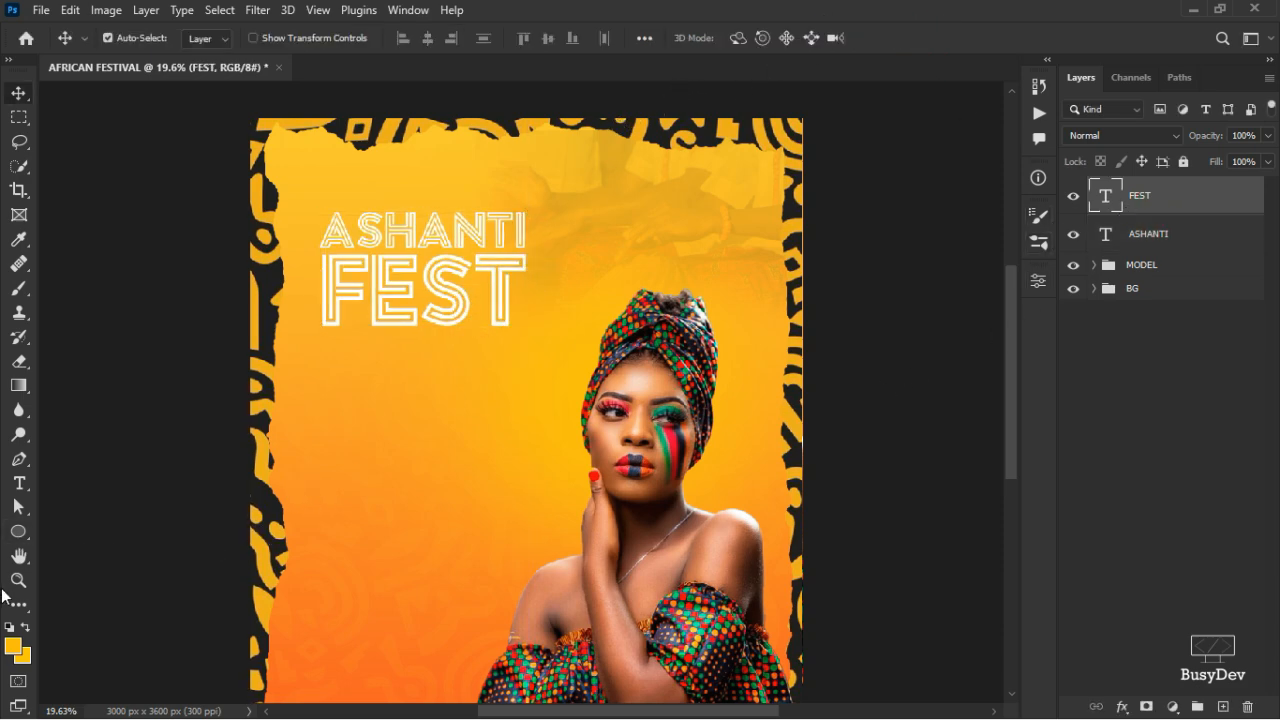
- Set the foreground to black and draw a small bar below the title's left edge
{"action": "left_click", "coordinate": [12, 648]}
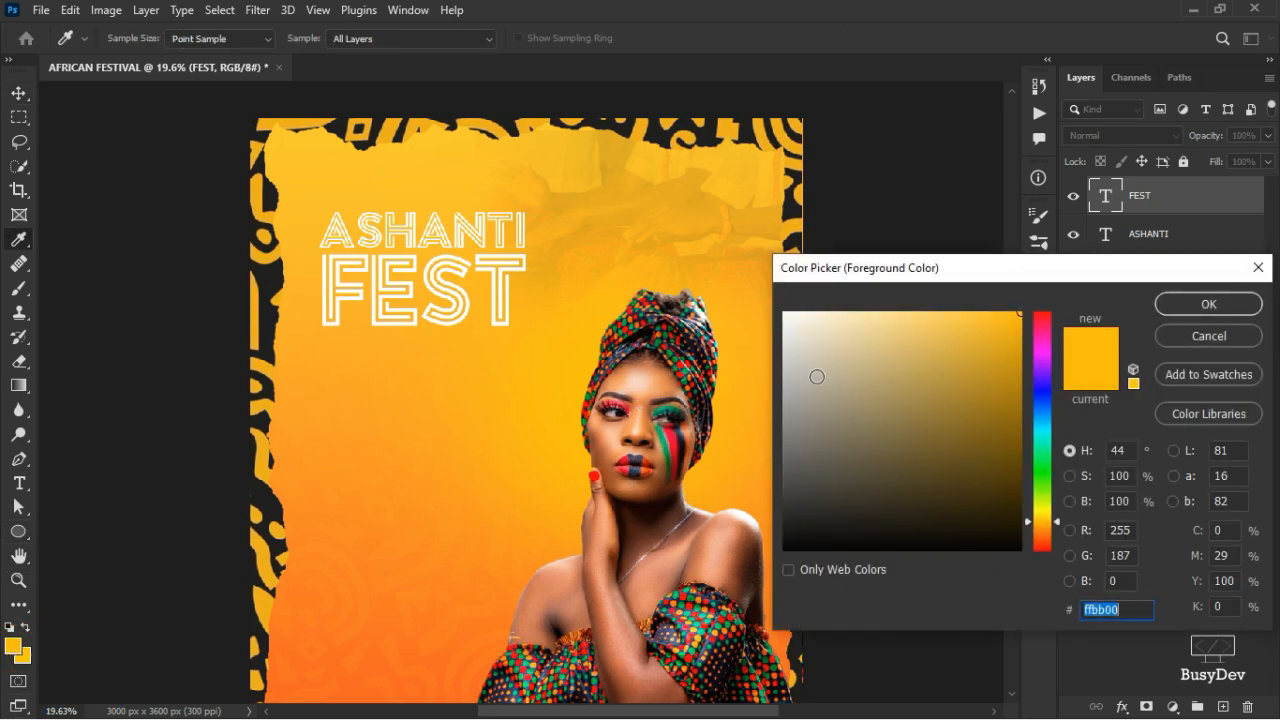
{"action": "left_click_drag", "start_coordinate": [875, 408], "coordinate": [1095, 553]}
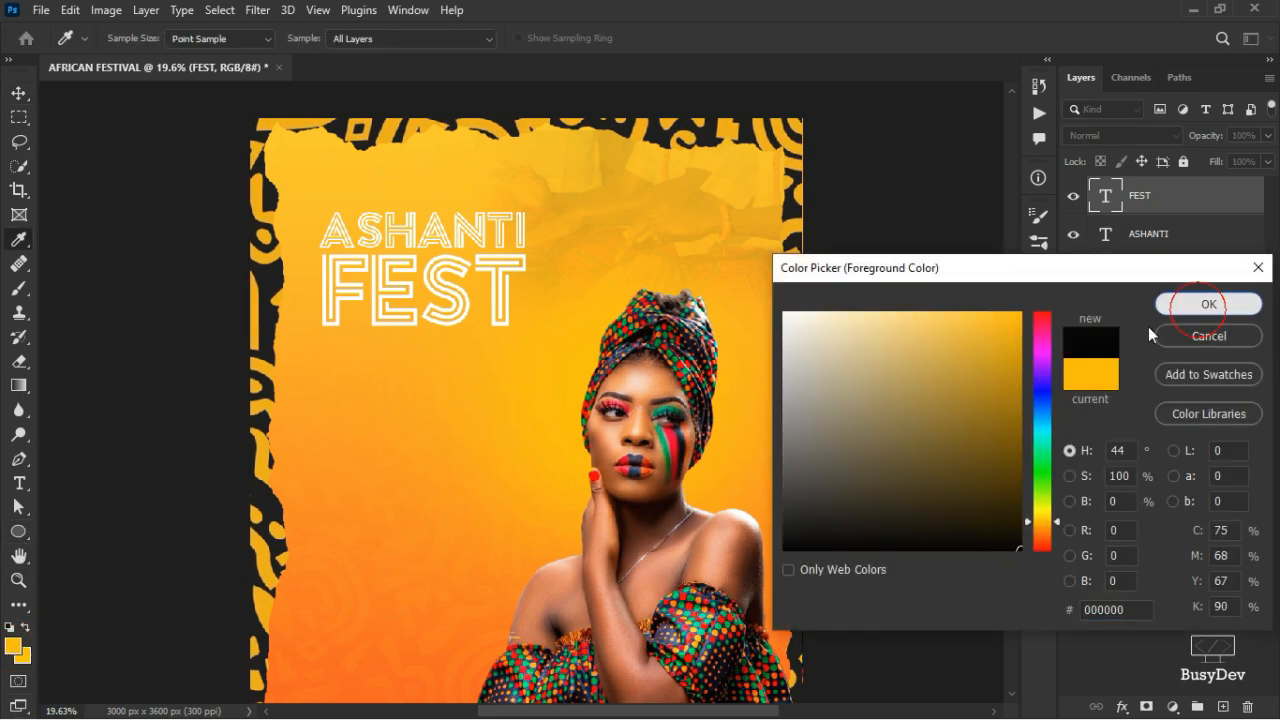
{"action": "left_click", "coordinate": [1207, 304]}
{"action": "left_click", "coordinate": [34, 535]}
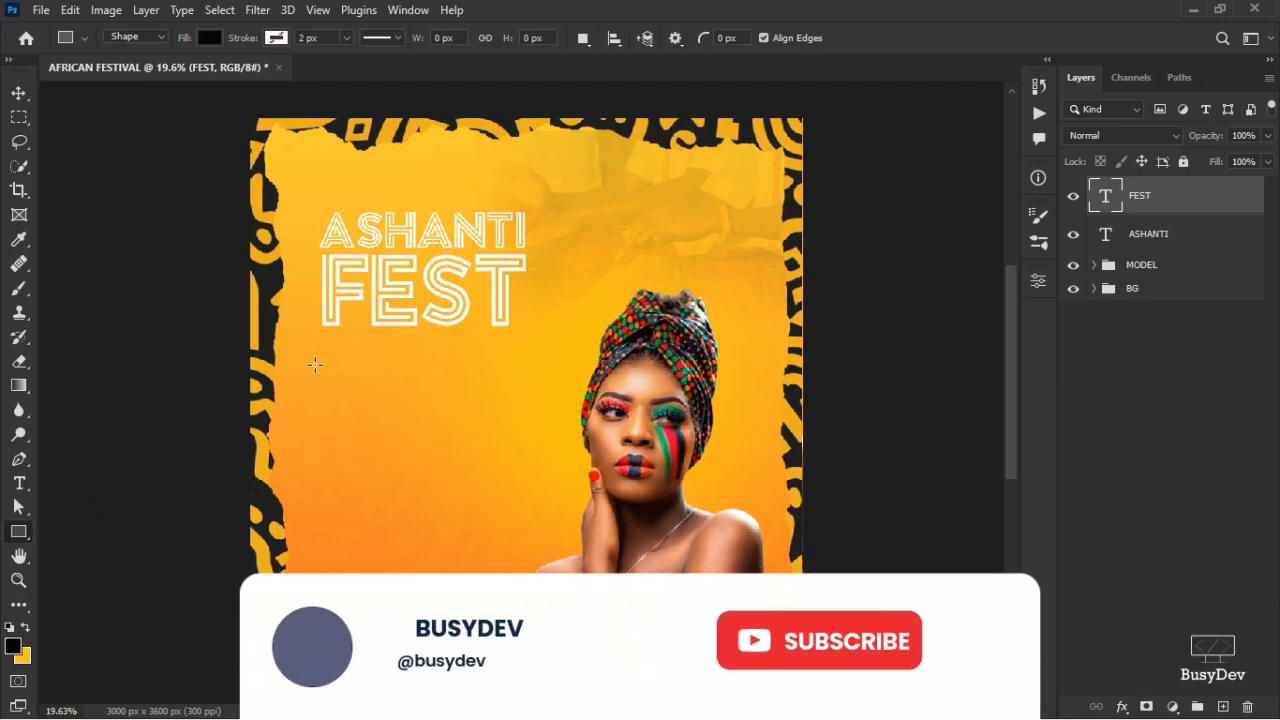
{"action": "scroll", "coordinate": [290, 327], "scroll_direction": "up", "scroll_amount": 3}
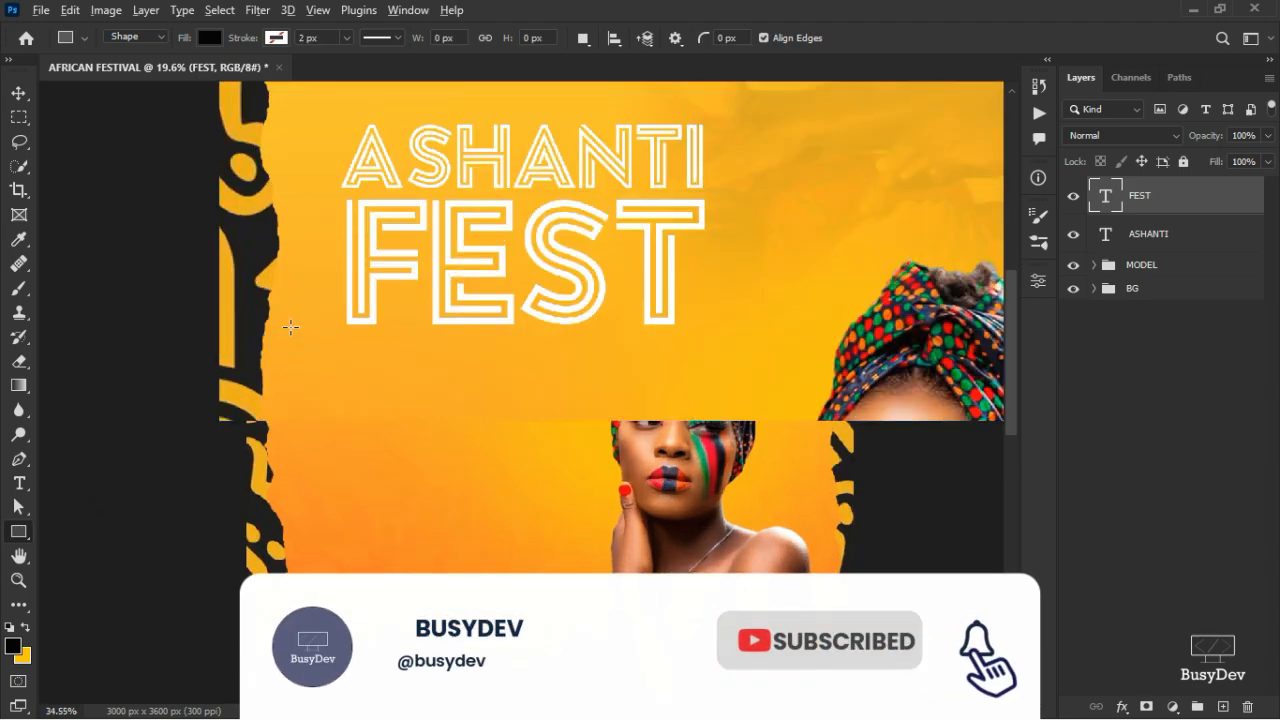
{"action": "left_click_drag", "start_coordinate": [301, 382], "coordinate": [316, 403]}
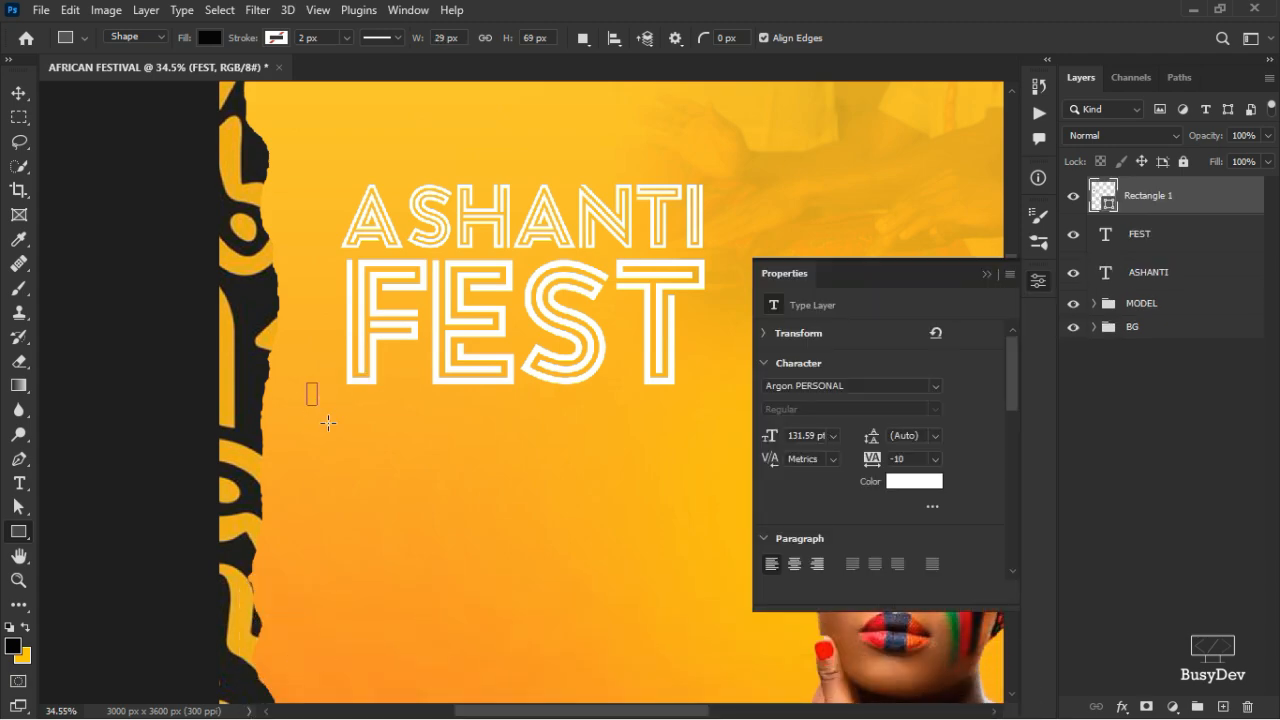
{"action": "left_click", "coordinate": [1039, 283]}
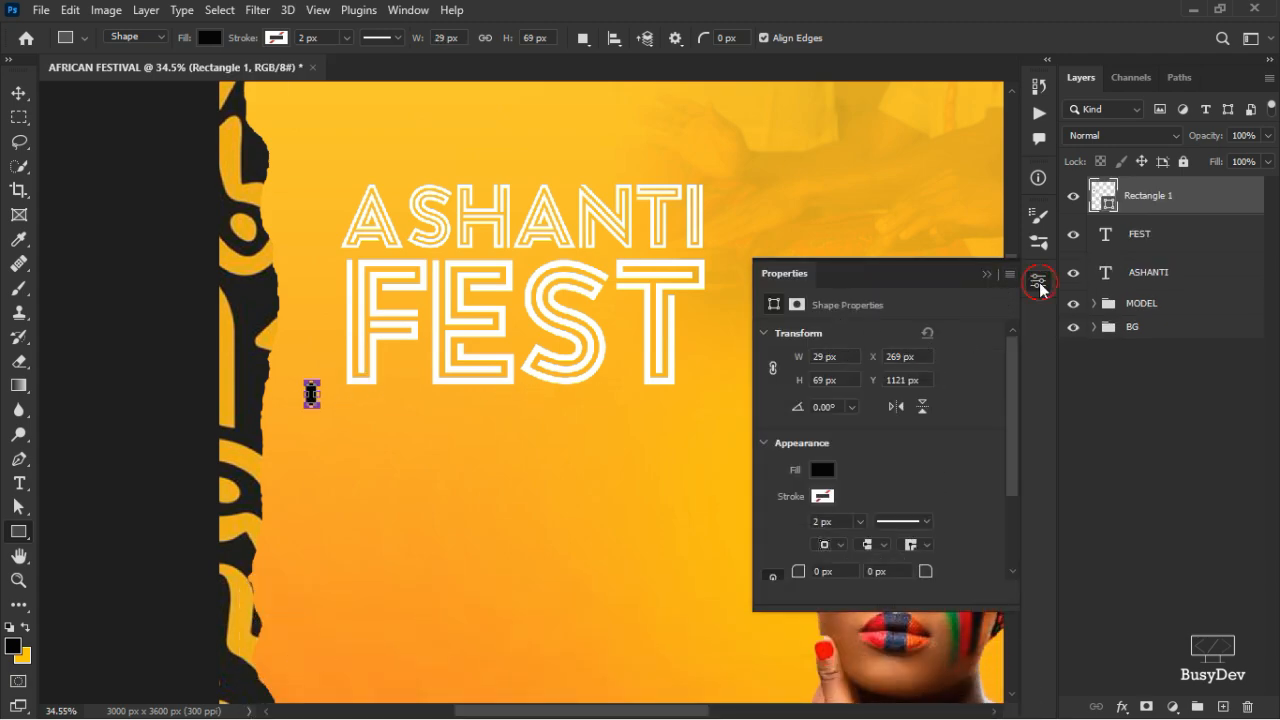
- Alt-drag an identical copy of the black bar just to its right
{"action": "left_click", "coordinate": [19, 95]}
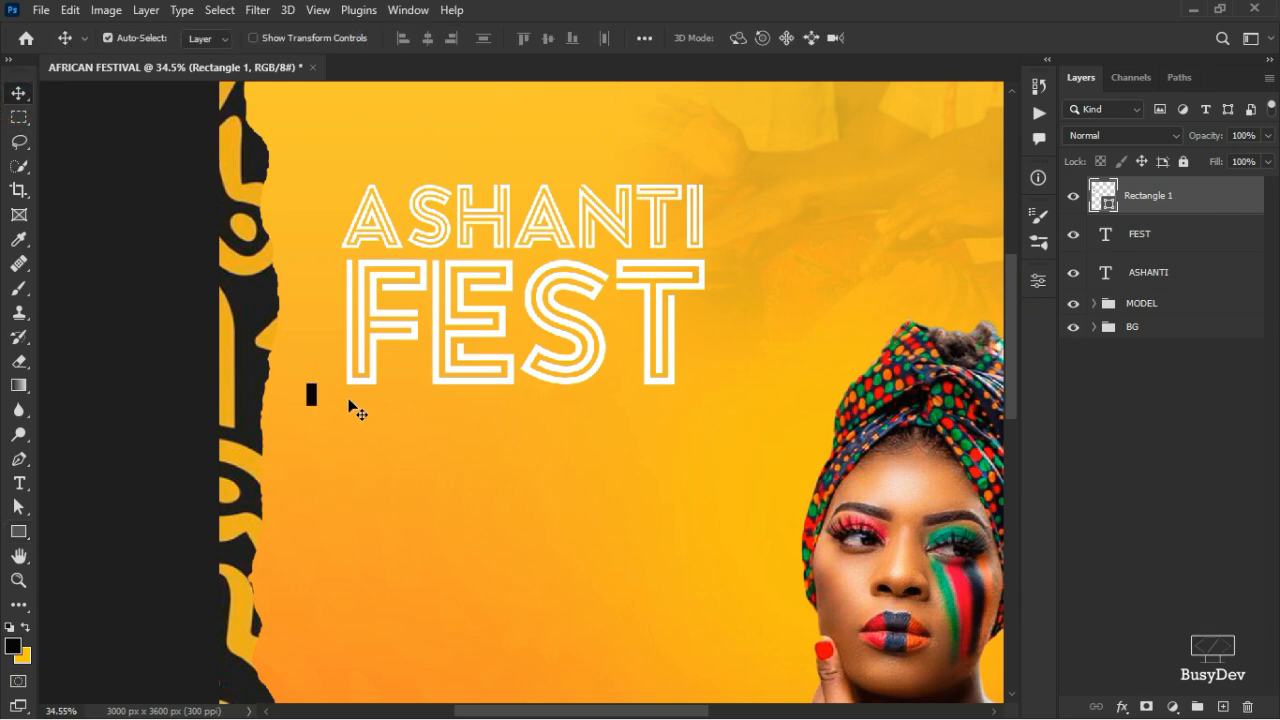
{"action": "left_click", "coordinate": [313, 399]}
{"action": "left_click_drag", "start_coordinate": [313, 399], "coordinate": [337, 401]}
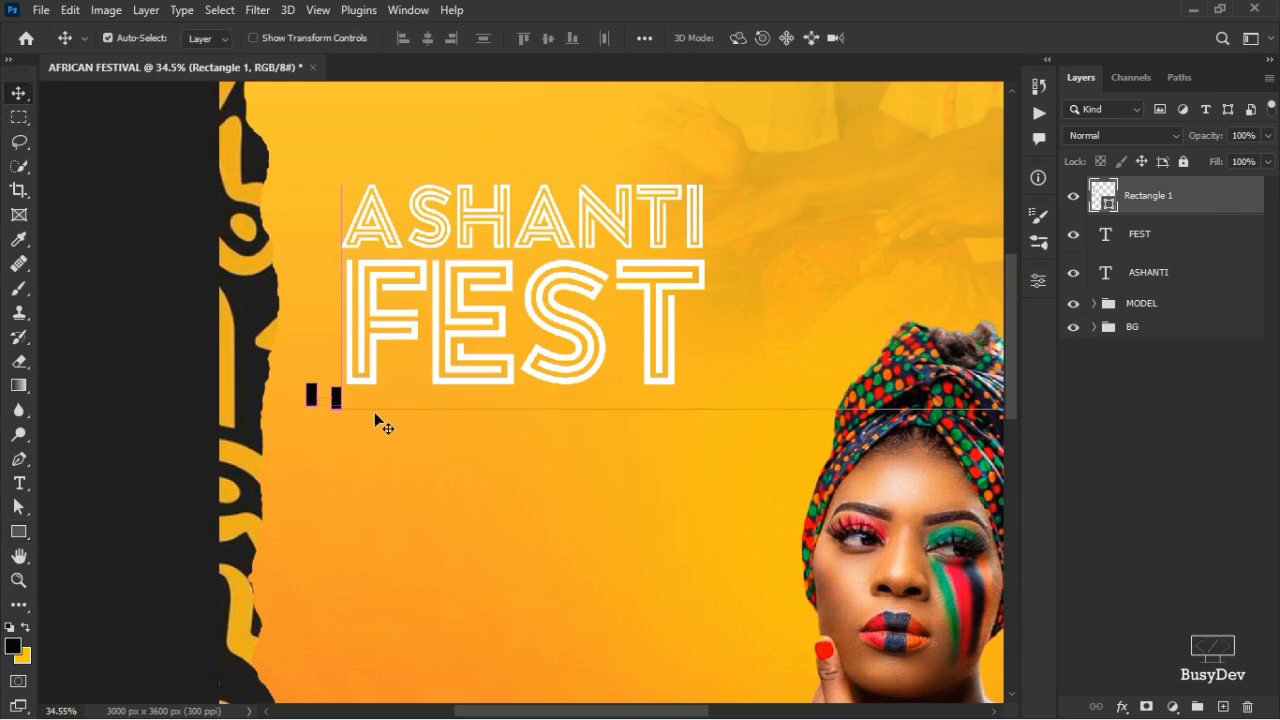
- Rotate the copied bar horizontal so the two bars form an L shape
{"action": "scroll", "coordinate": [334, 423], "scroll_direction": "up", "scroll_amount": 5}
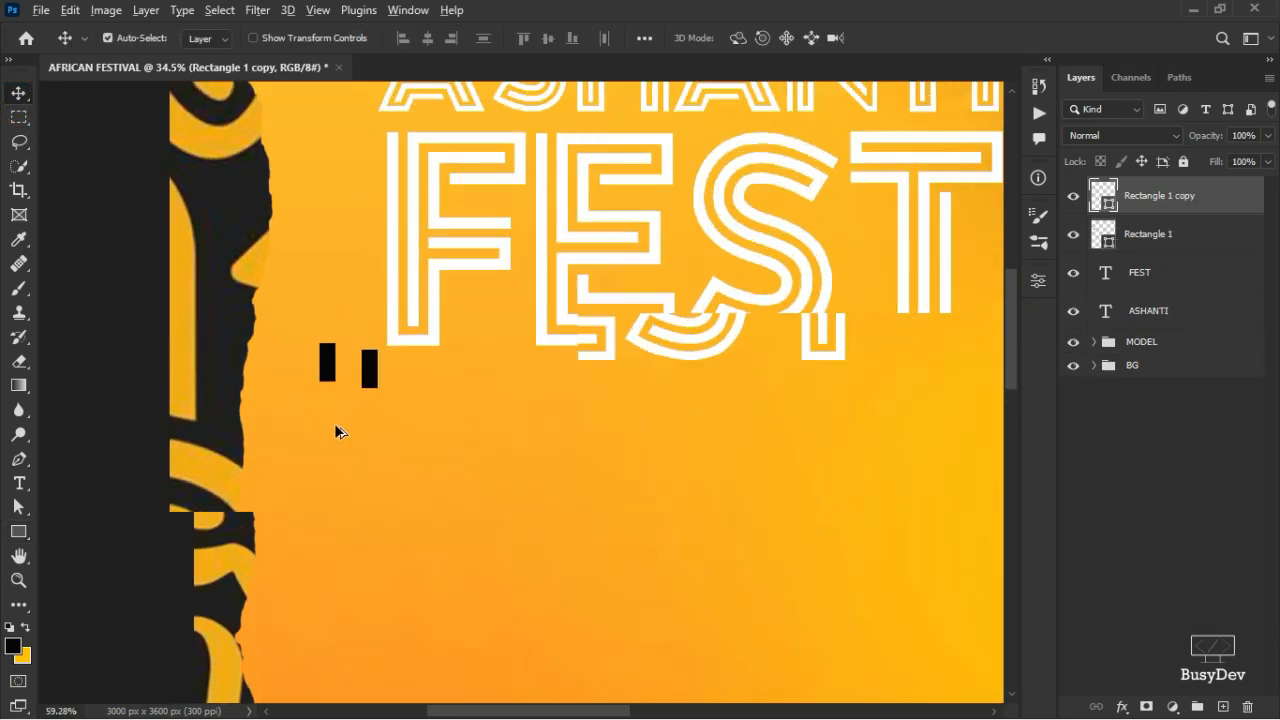
{"action": "key", "text": "ctrl+t"}
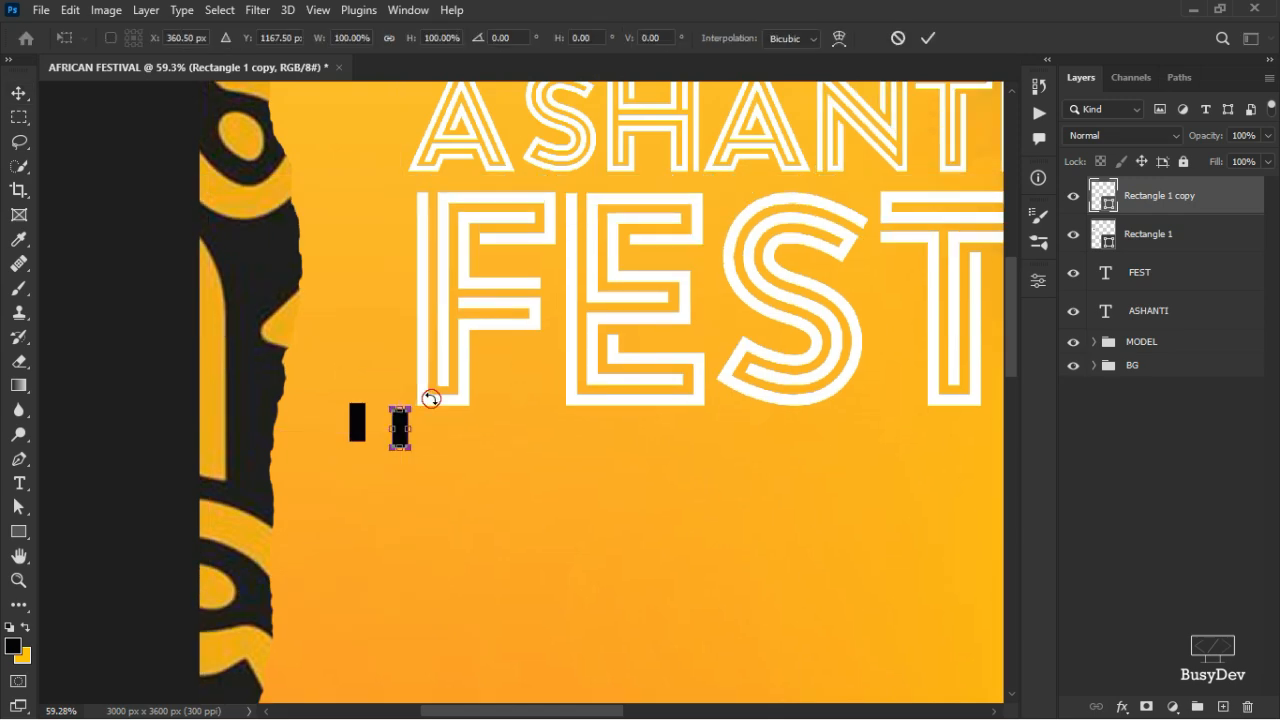
{"action": "left_click_drag", "start_coordinate": [431, 399], "coordinate": [370, 447]}
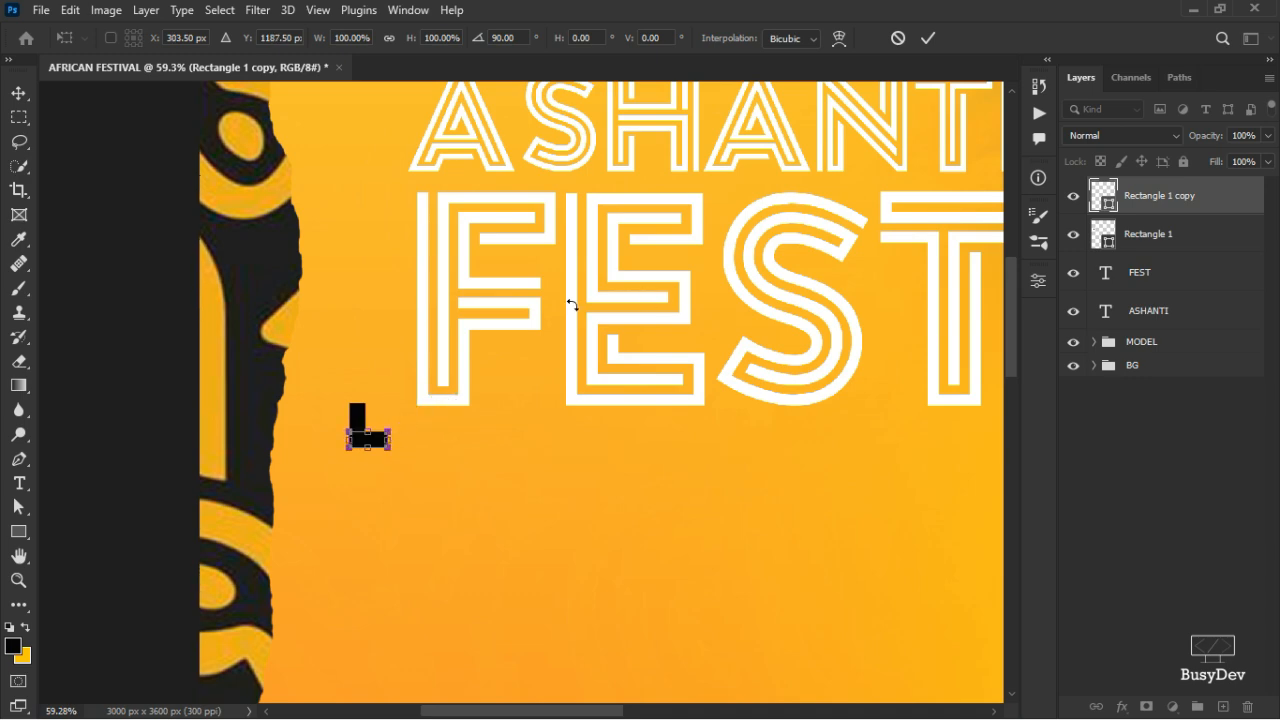
{"action": "scroll", "coordinate": [380, 449], "scroll_direction": "up", "scroll_amount": 5}
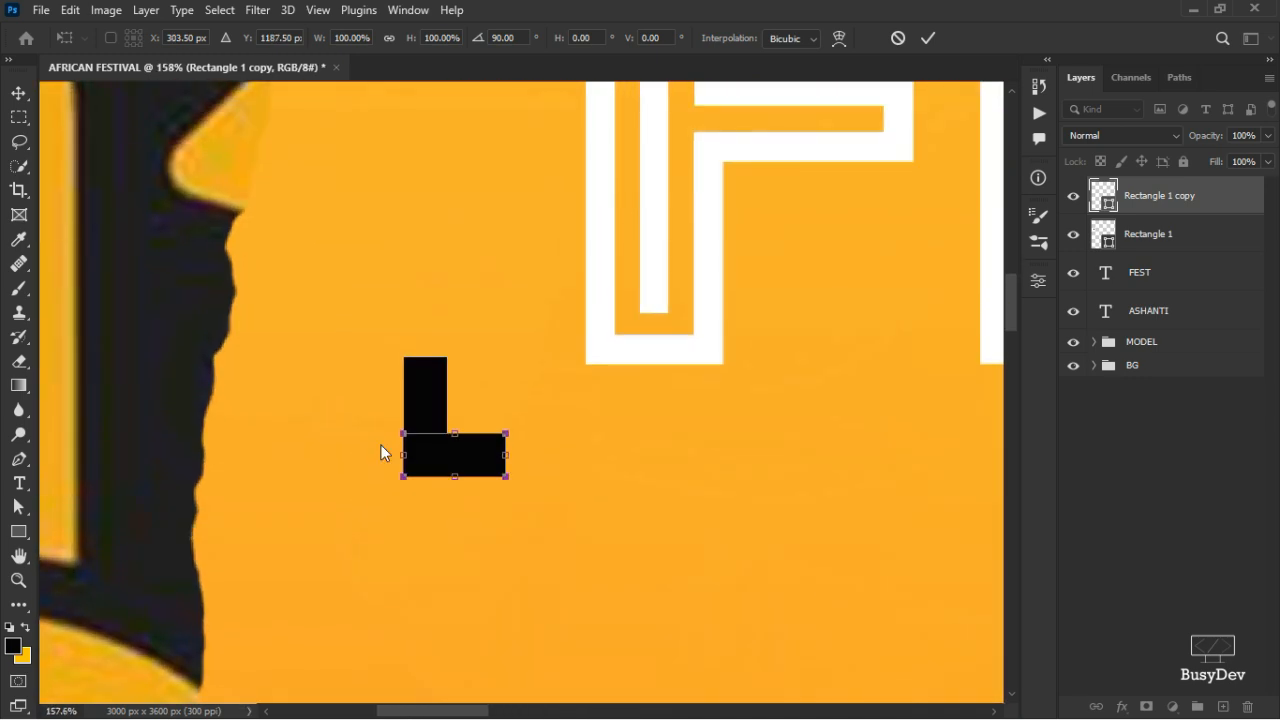
{"action": "key", "text": "alt+space"}
{"action": "key", "text": "Escape"}
{"action": "left_click", "coordinate": [929, 38]}
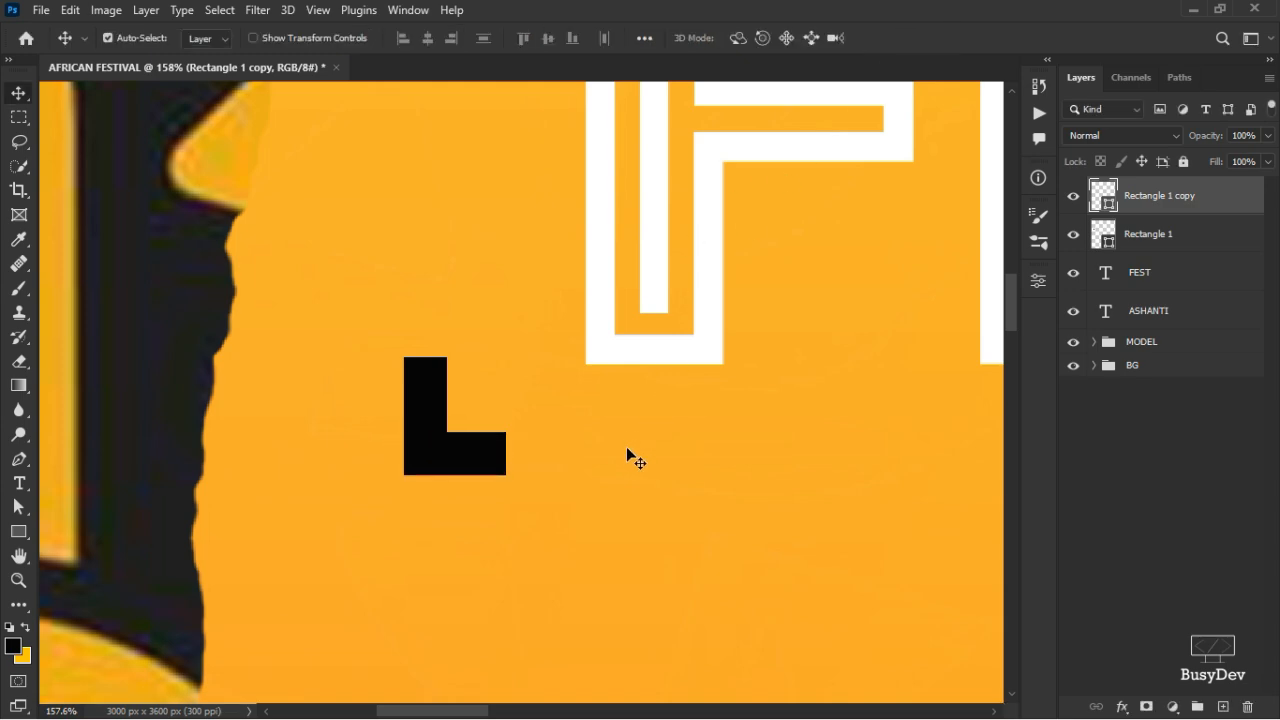
- Select both rectangle layers and merge them into one shape with Merge Shapes
{"action": "scroll", "coordinate": [612, 502], "scroll_direction": "down", "scroll_amount": 5}
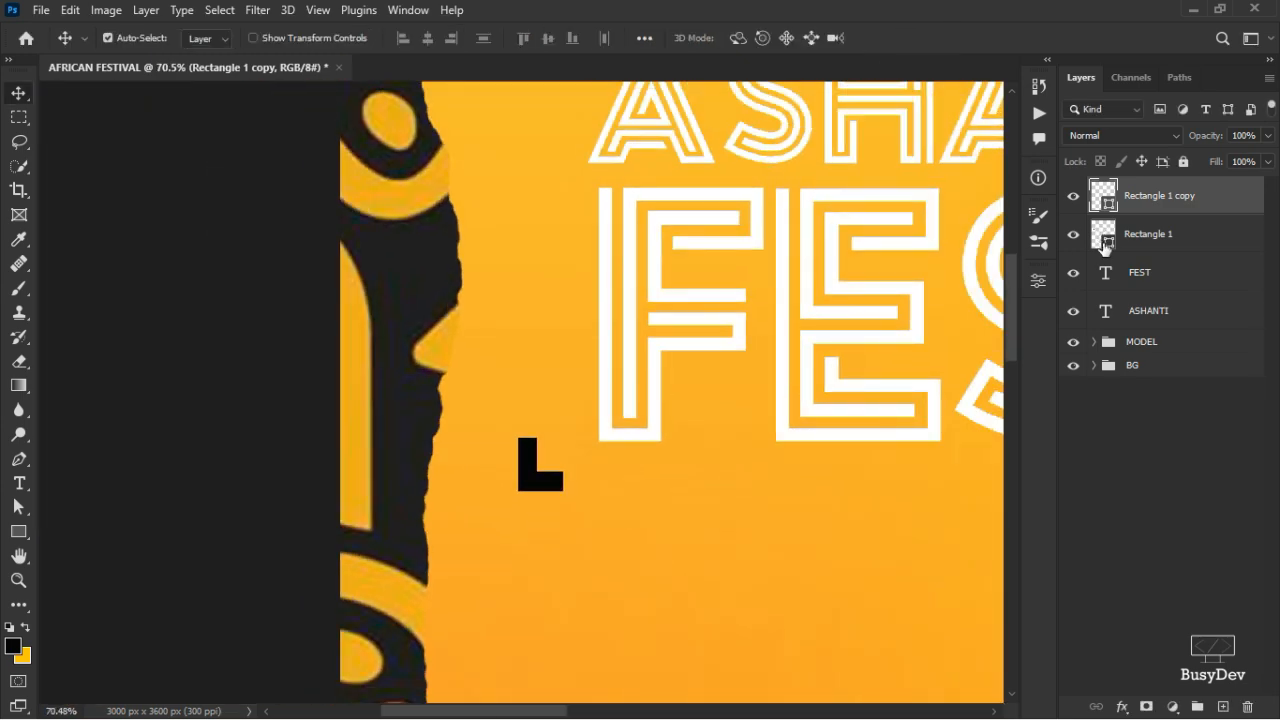
{"action": "left_click", "coordinate": [1145, 250], "text": "ctrl"}
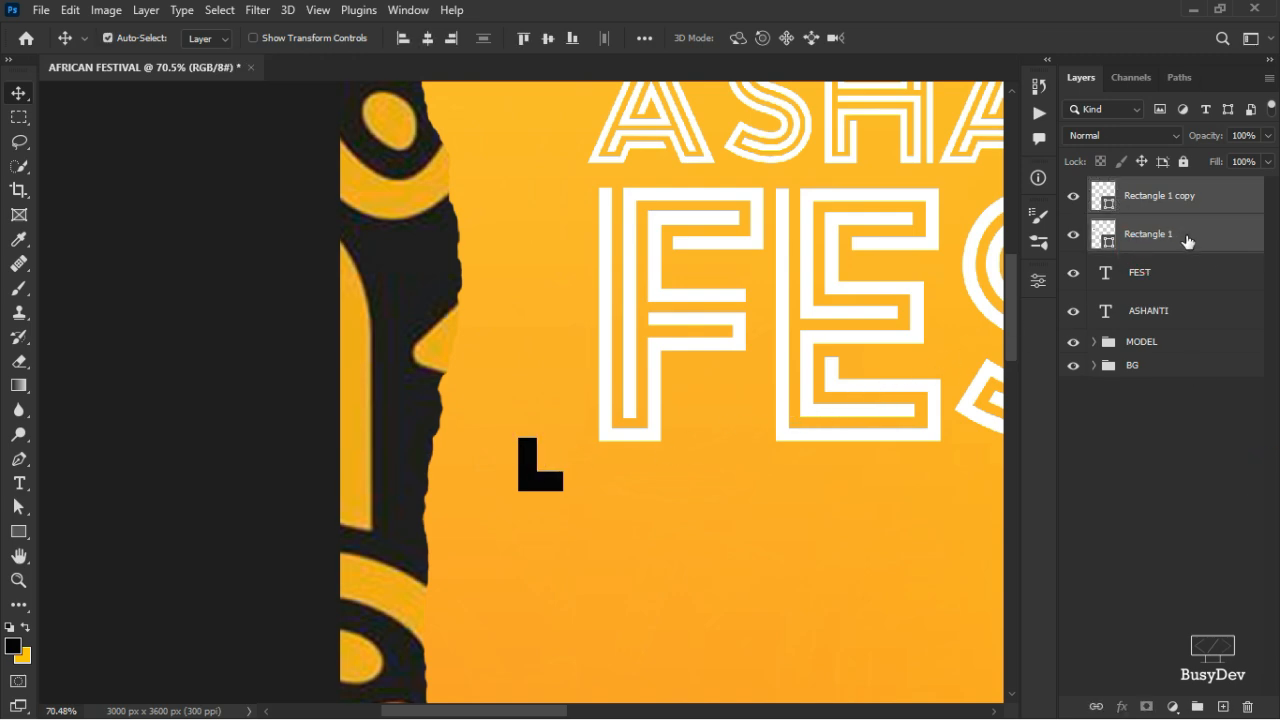
{"action": "left_click", "coordinate": [1166, 478]}
{"action": "left_click", "coordinate": [1182, 243]}
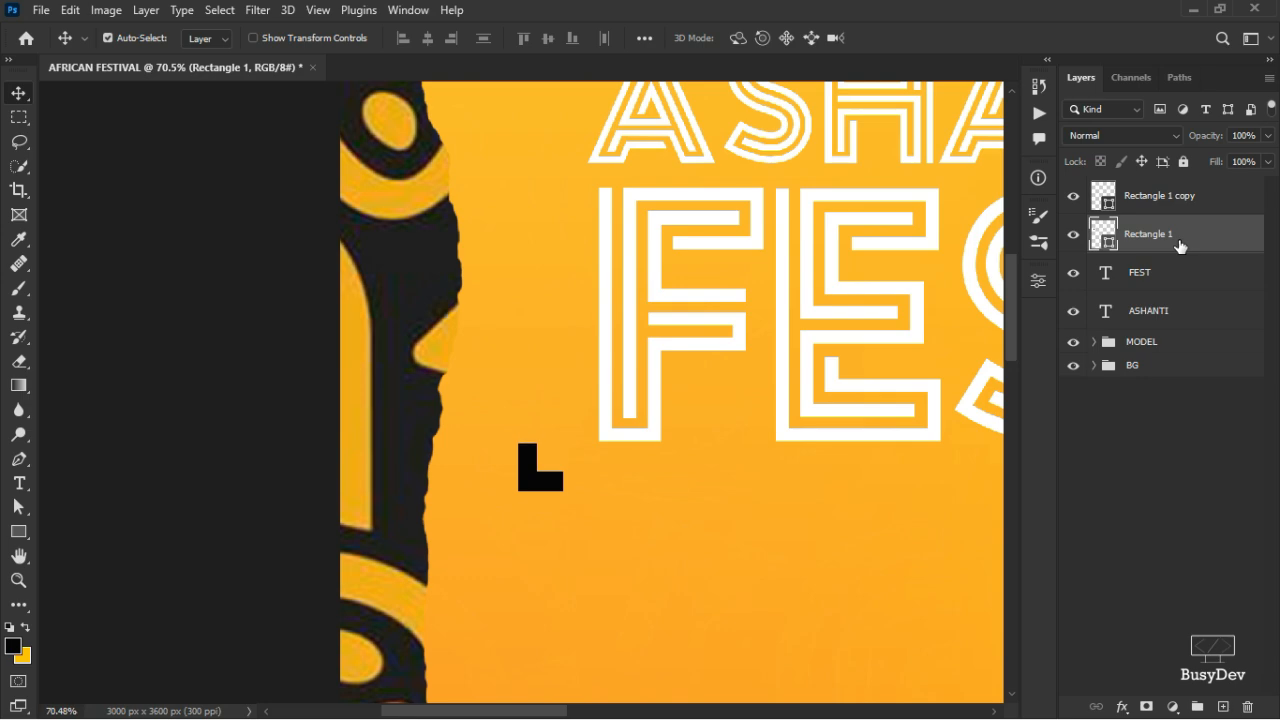
{"action": "left_click", "coordinate": [1149, 214]}
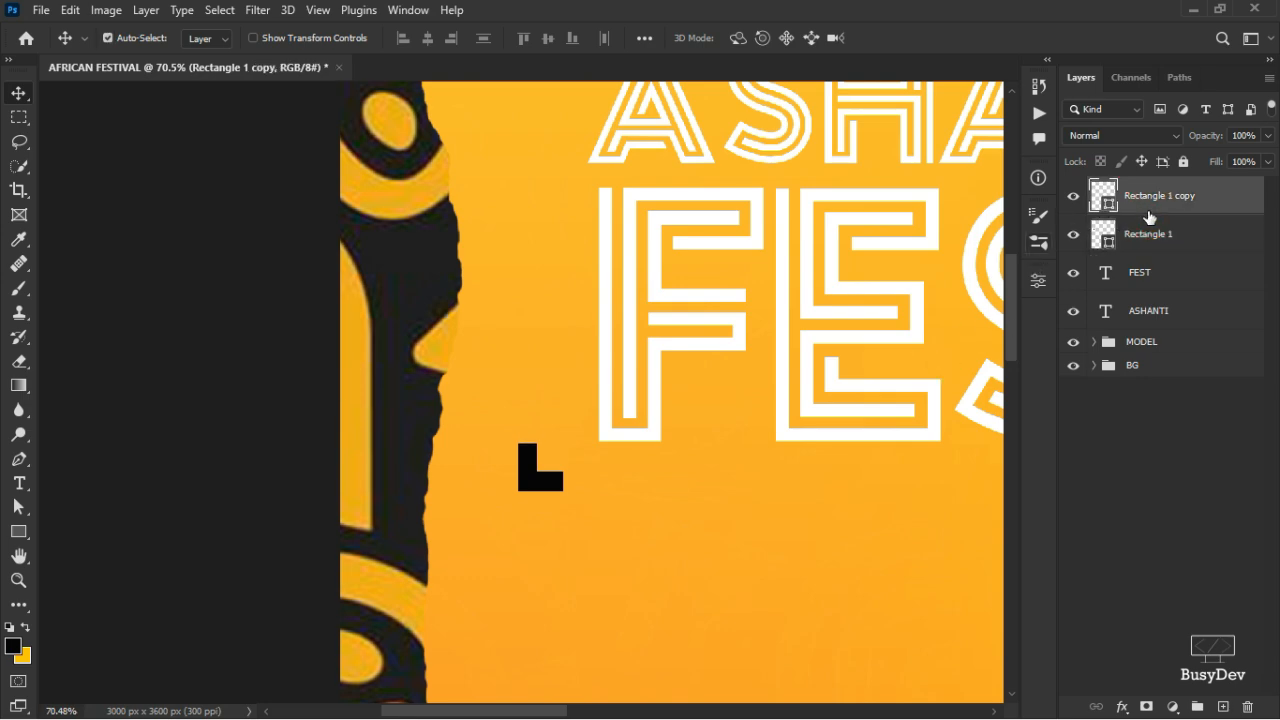
{"action": "left_click", "coordinate": [1143, 238], "text": "shift"}
{"action": "right_click", "coordinate": [1141, 240]}
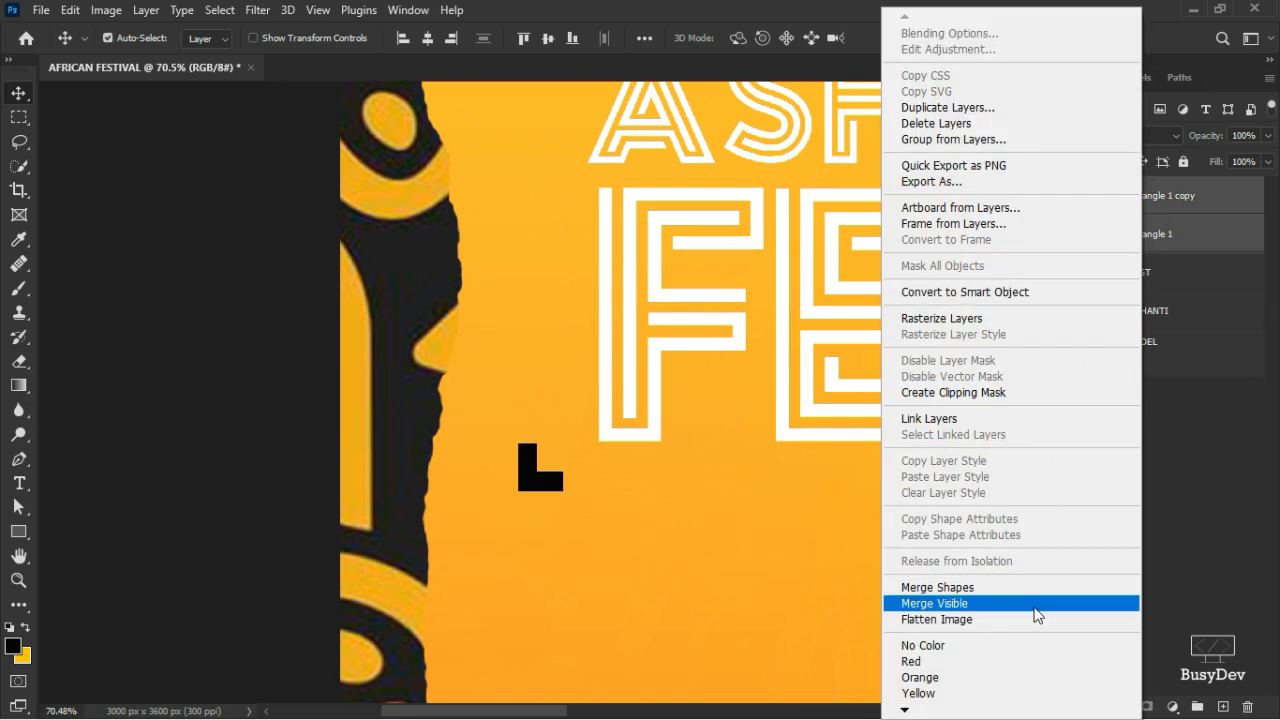
{"action": "left_click", "coordinate": [978, 588]}
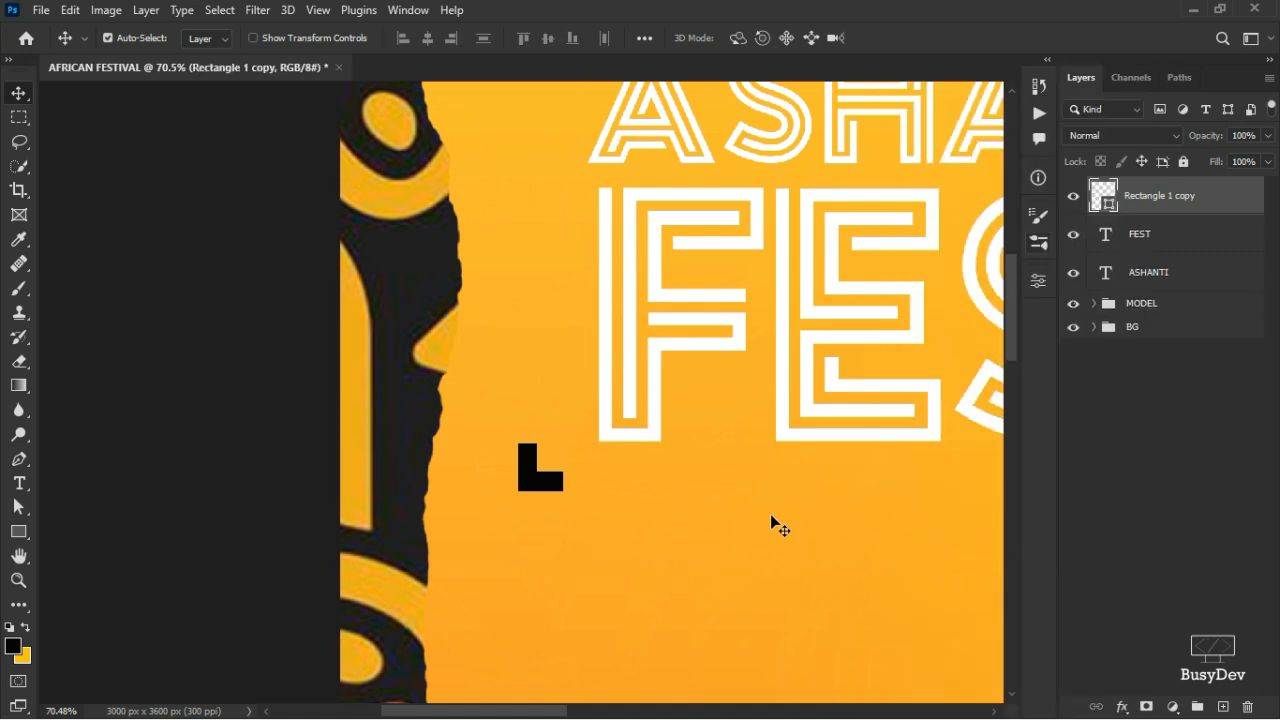
- Duplicate the L corner piece and move the copy up toward ASHANTI's top-right
{"action": "scroll", "coordinate": [538, 469], "scroll_direction": "down", "scroll_amount": 5}
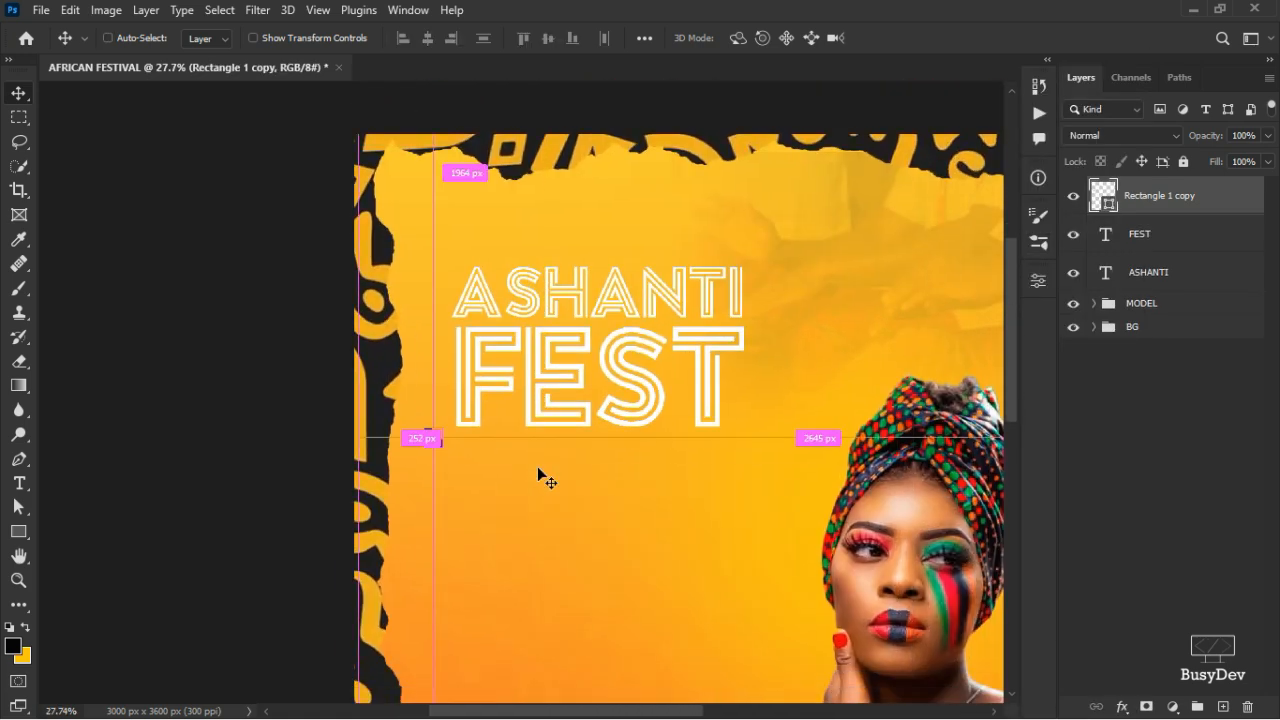
{"action": "key", "text": "ctrl+j"}
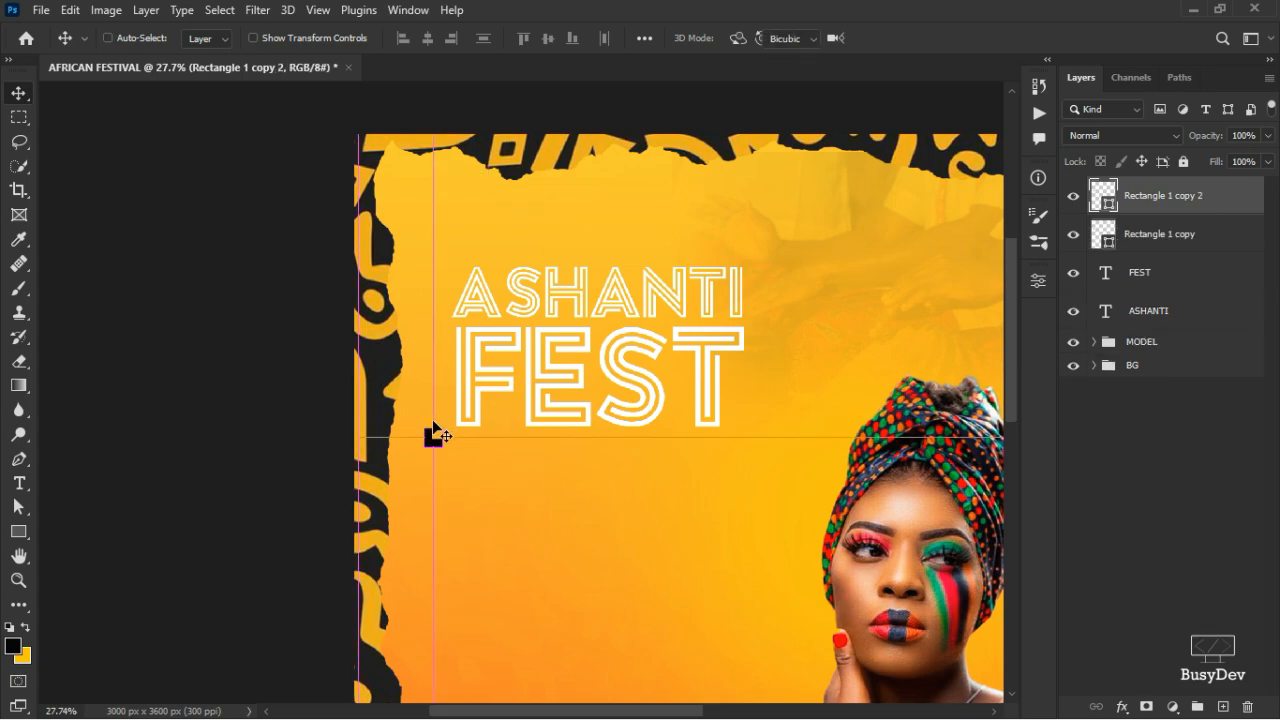
{"action": "key", "text": "ctrl+t"}
{"action": "scroll", "coordinate": [433, 436], "scroll_direction": "up", "scroll_amount": 5}
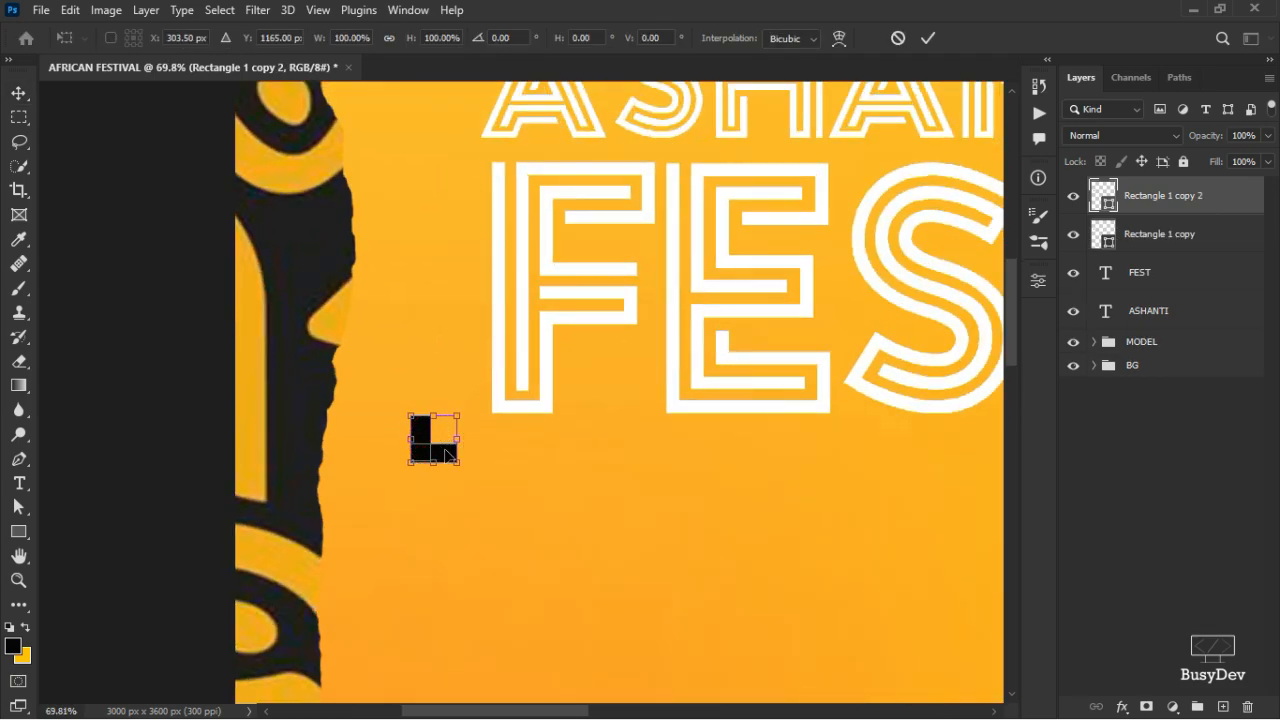
{"action": "left_click", "coordinate": [928, 38]}
{"action": "left_click_drag", "start_coordinate": [434, 460], "coordinate": [823, 250]}
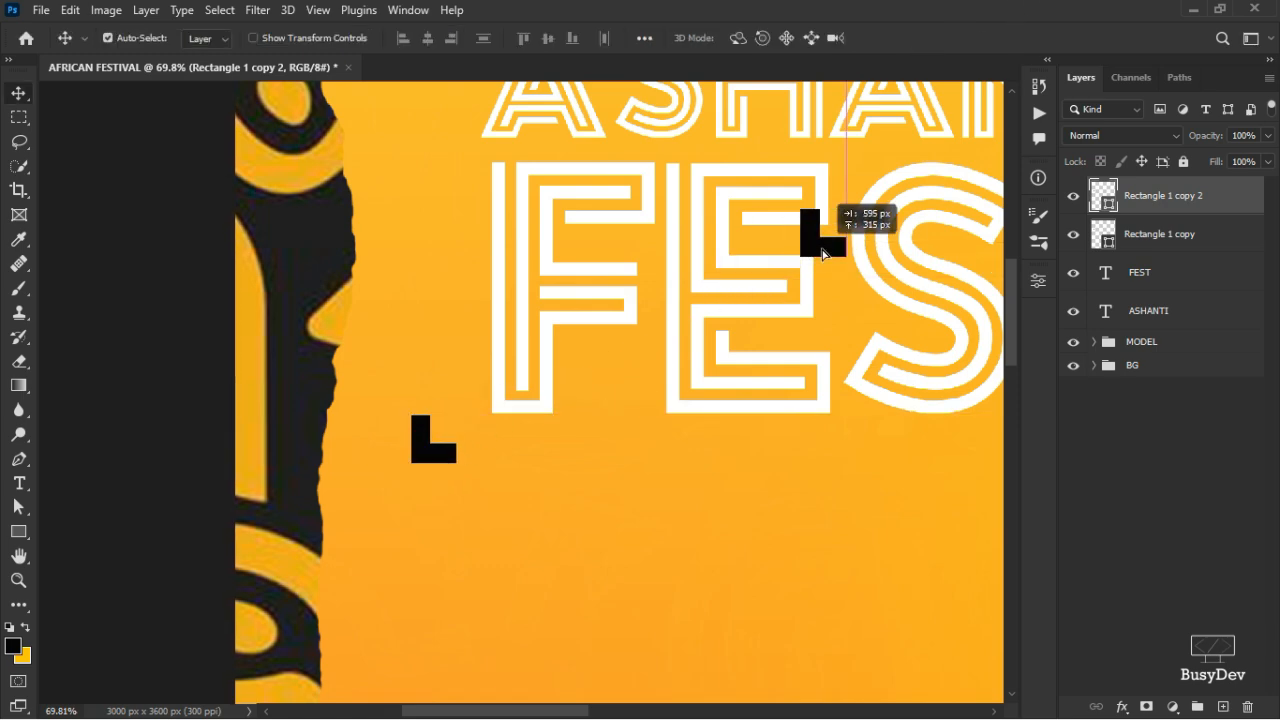
{"action": "scroll", "coordinate": [829, 240], "scroll_direction": "right", "scroll_amount": 5}
{"action": "scroll", "coordinate": [838, 280], "scroll_direction": "up", "scroll_amount": 3}
{"action": "scroll", "coordinate": [838, 280], "scroll_direction": "right", "scroll_amount": 2}
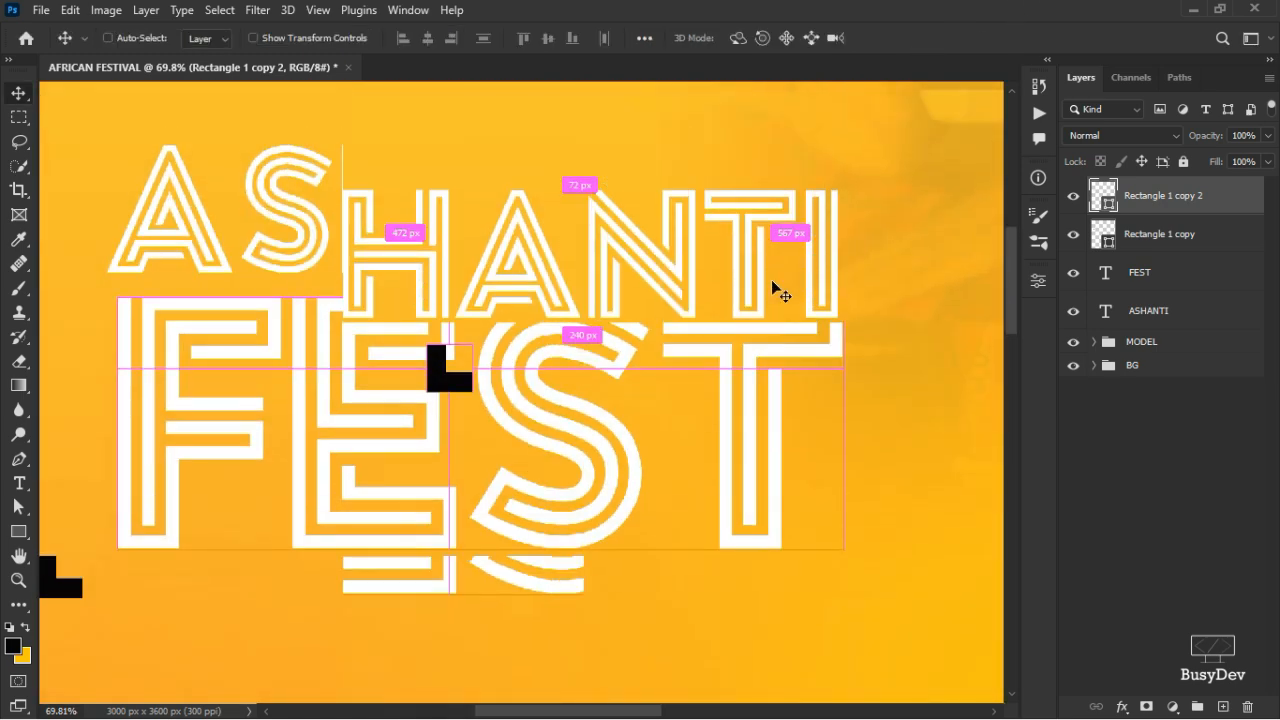
{"action": "left_click_drag", "start_coordinate": [436, 434], "coordinate": [889, 189]}
- Flip the copy horizontally and vertically and place it at ASHANTI's top-right
{"action": "key", "text": "ctrl+t"}
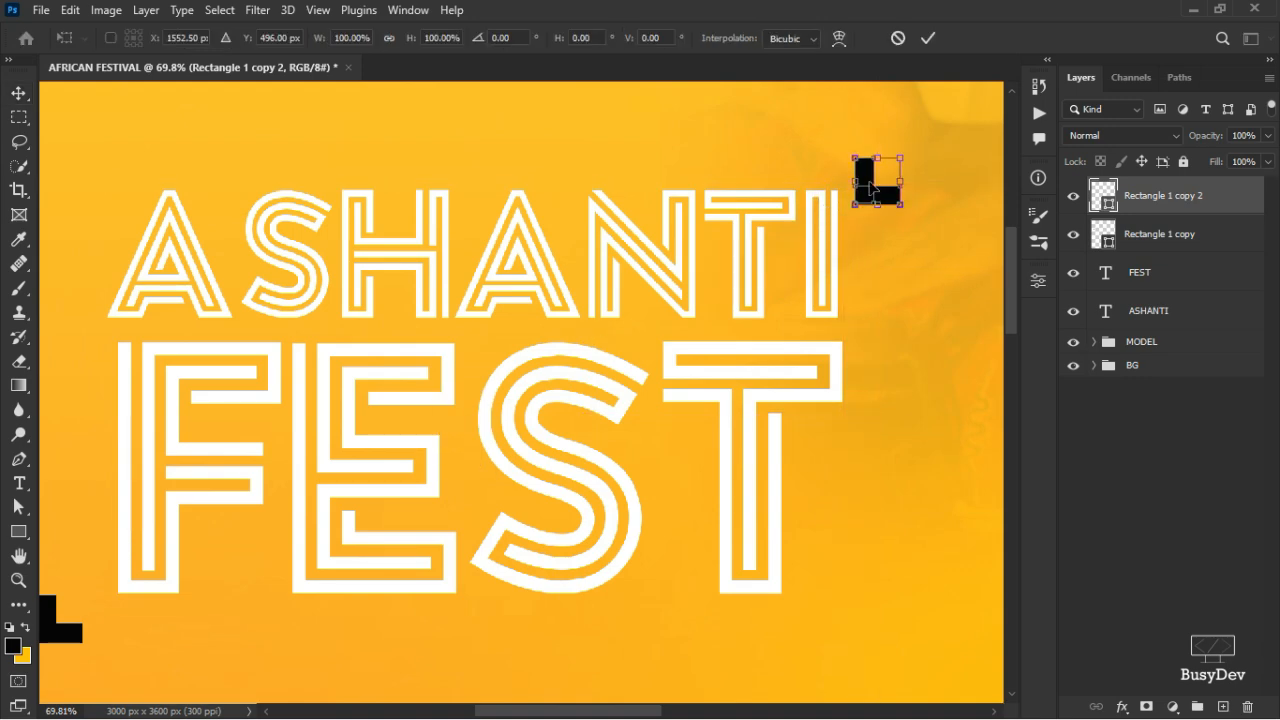
{"action": "right_click", "coordinate": [872, 187]}
{"action": "left_click", "coordinate": [927, 563]}
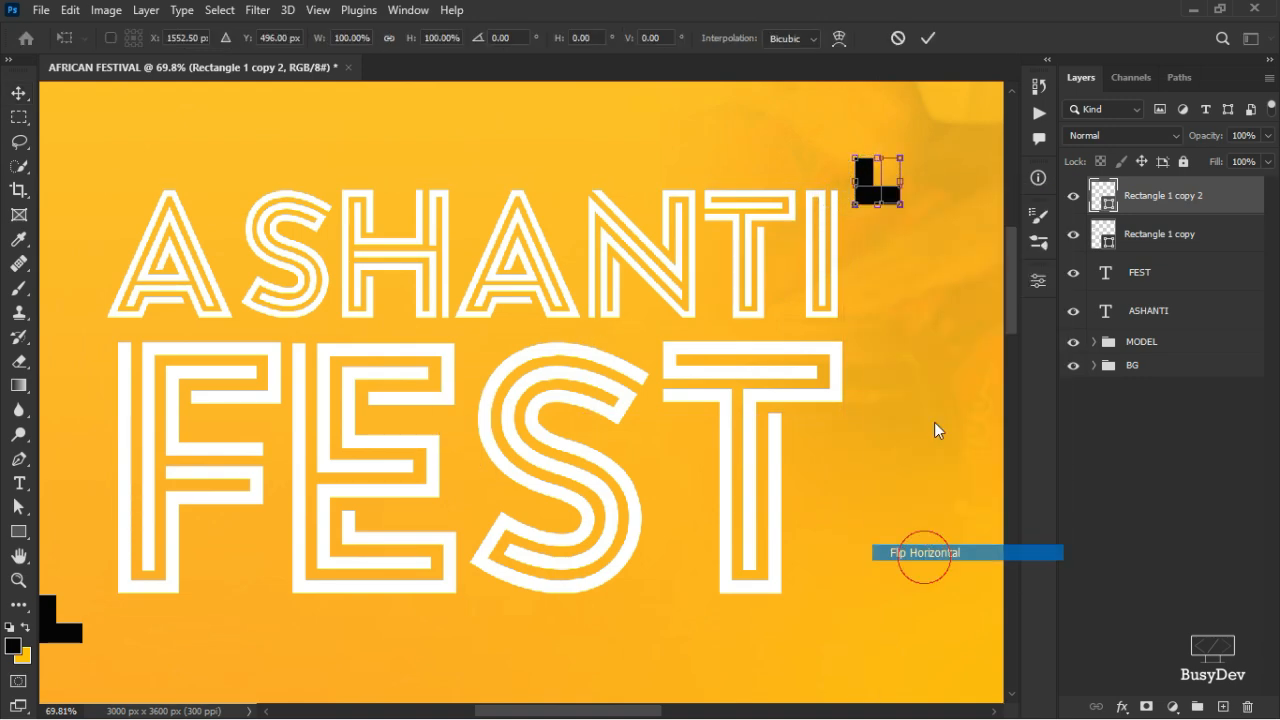
{"action": "right_click", "coordinate": [870, 186]}
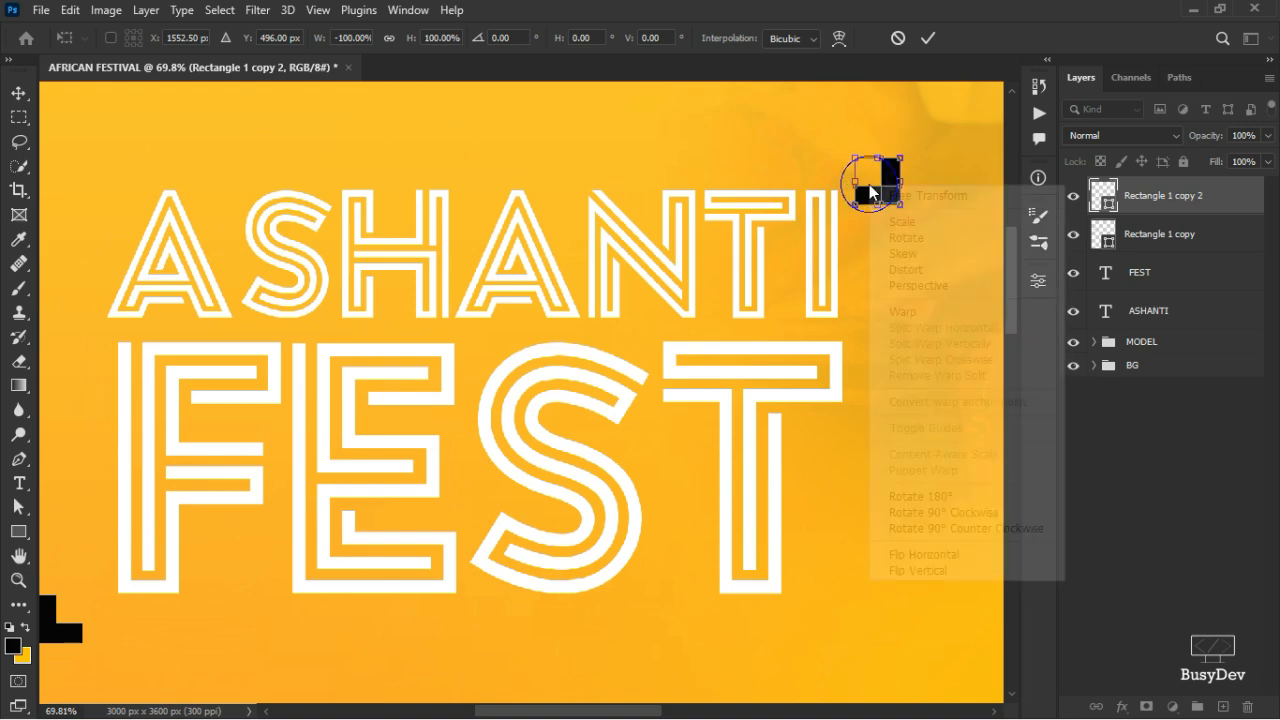
{"action": "left_click", "coordinate": [912, 570]}
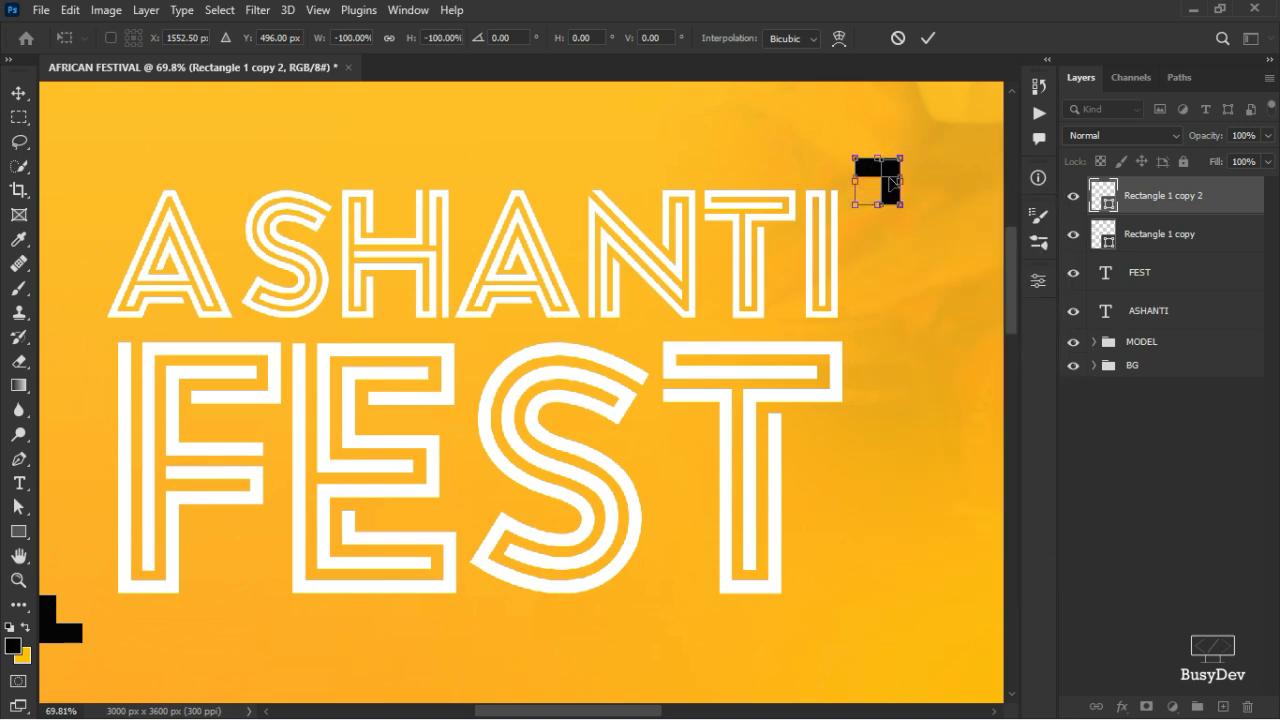
{"action": "left_click_drag", "start_coordinate": [891, 183], "coordinate": [878, 164]}
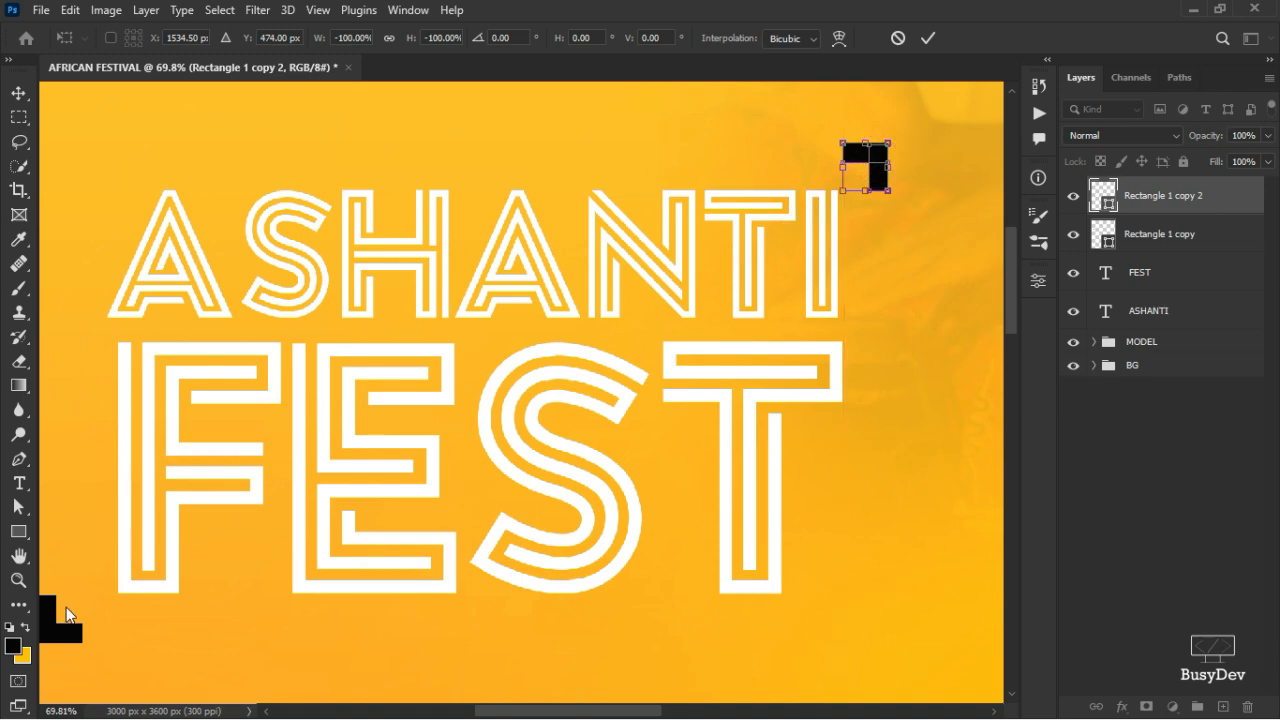
- Apply the flipped corner and shift the bottom-left corner piece slightly right
{"action": "left_click", "coordinate": [931, 37]}
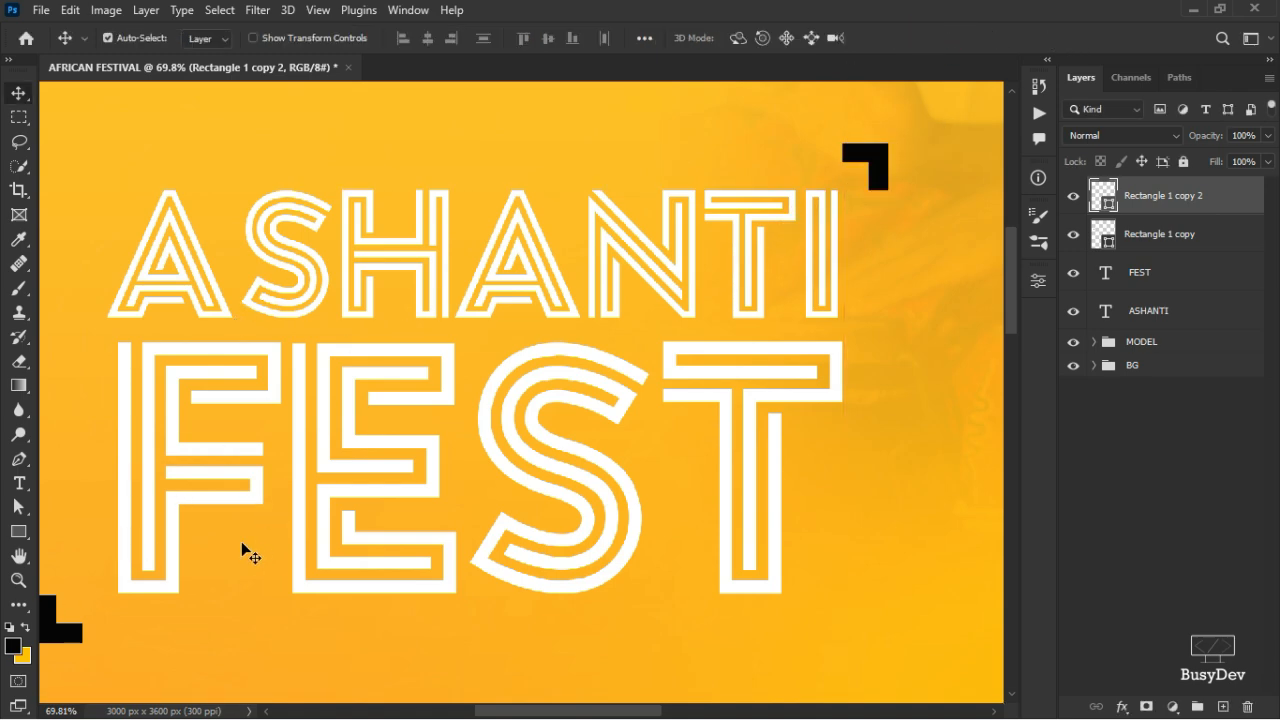
{"action": "left_click", "coordinate": [77, 641]}
{"action": "left_click_drag", "start_coordinate": [77, 641], "coordinate": [93, 649]}
- Group both corner pieces with the FEST and ASHANTI layers as HEADER
{"action": "scroll", "coordinate": [249, 514], "scroll_direction": "down", "scroll_amount": 5}
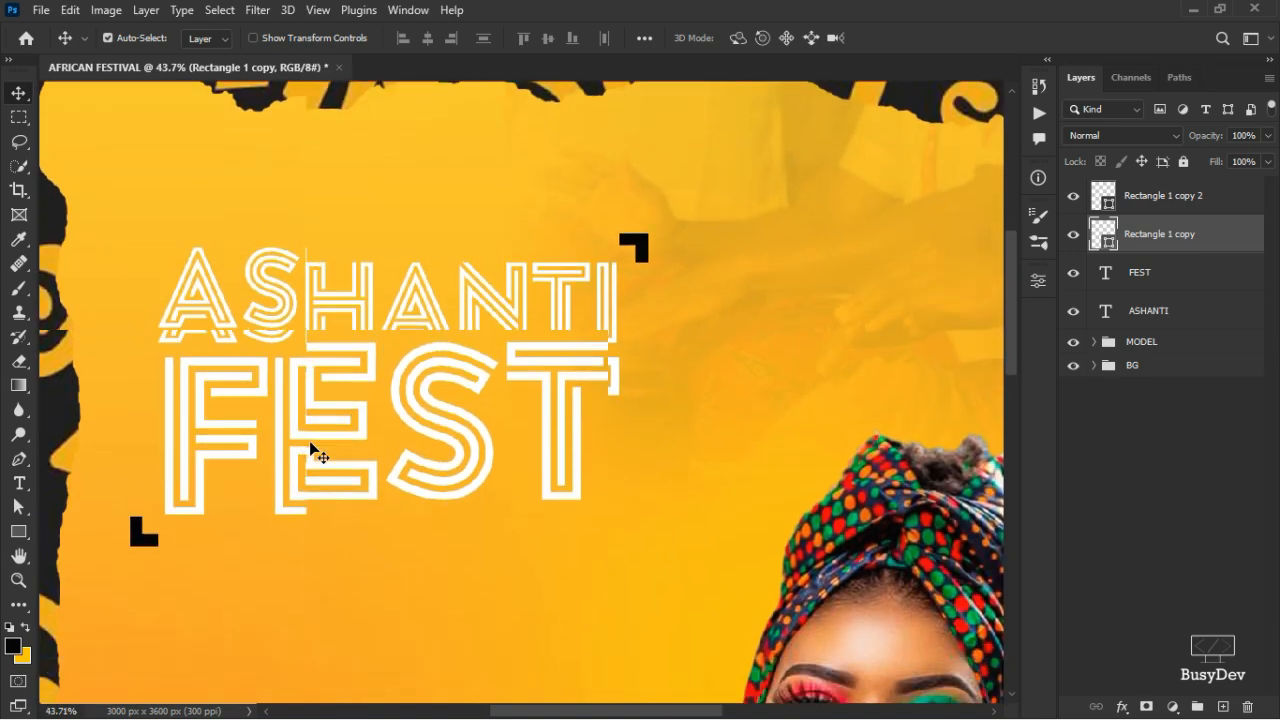
{"action": "scroll", "coordinate": [311, 441], "scroll_direction": "down", "scroll_amount": 4}
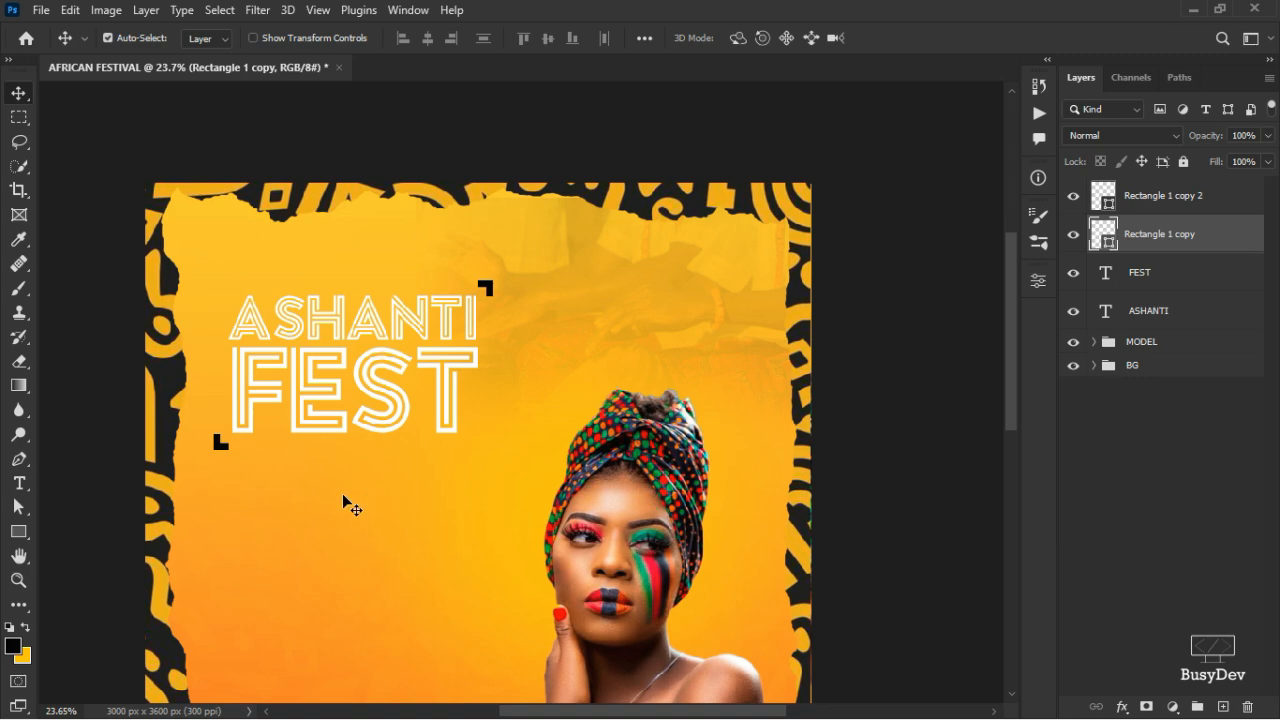
{"action": "scroll", "coordinate": [803, 422], "scroll_direction": "down", "scroll_amount": 3}
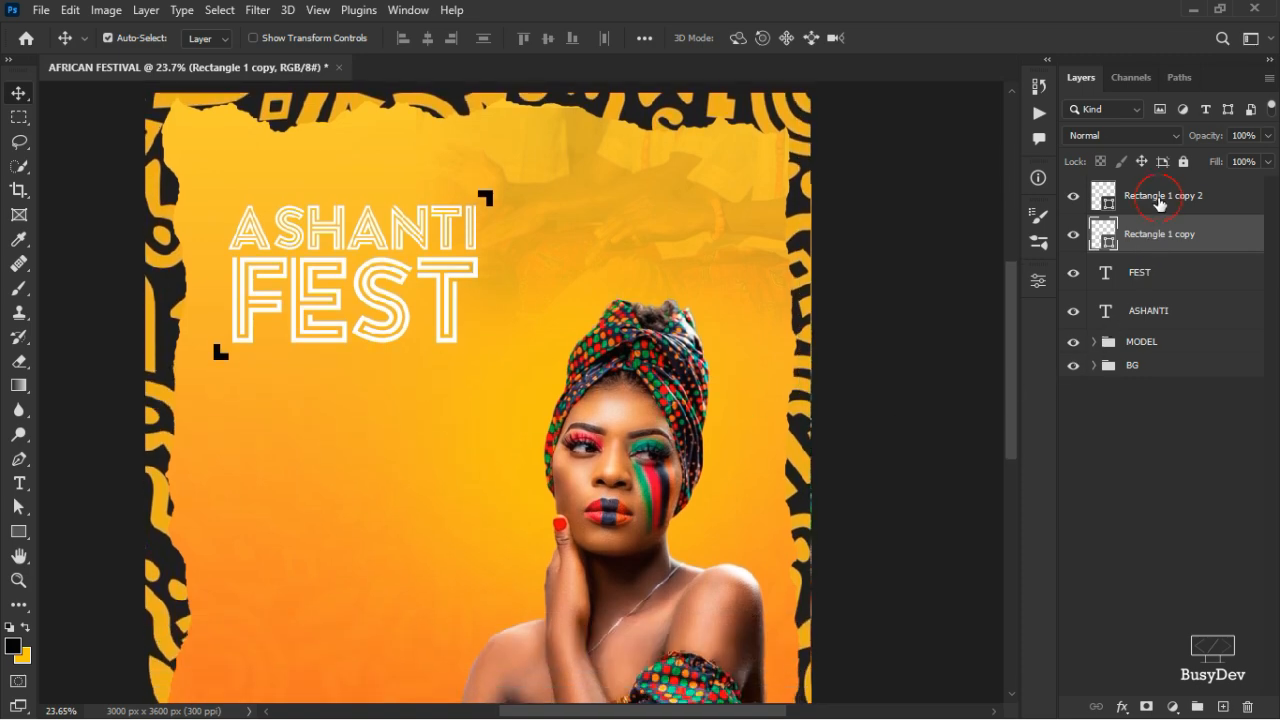
{"action": "left_click", "coordinate": [1157, 205]}
{"action": "left_click", "coordinate": [1151, 285], "text": "shift"}
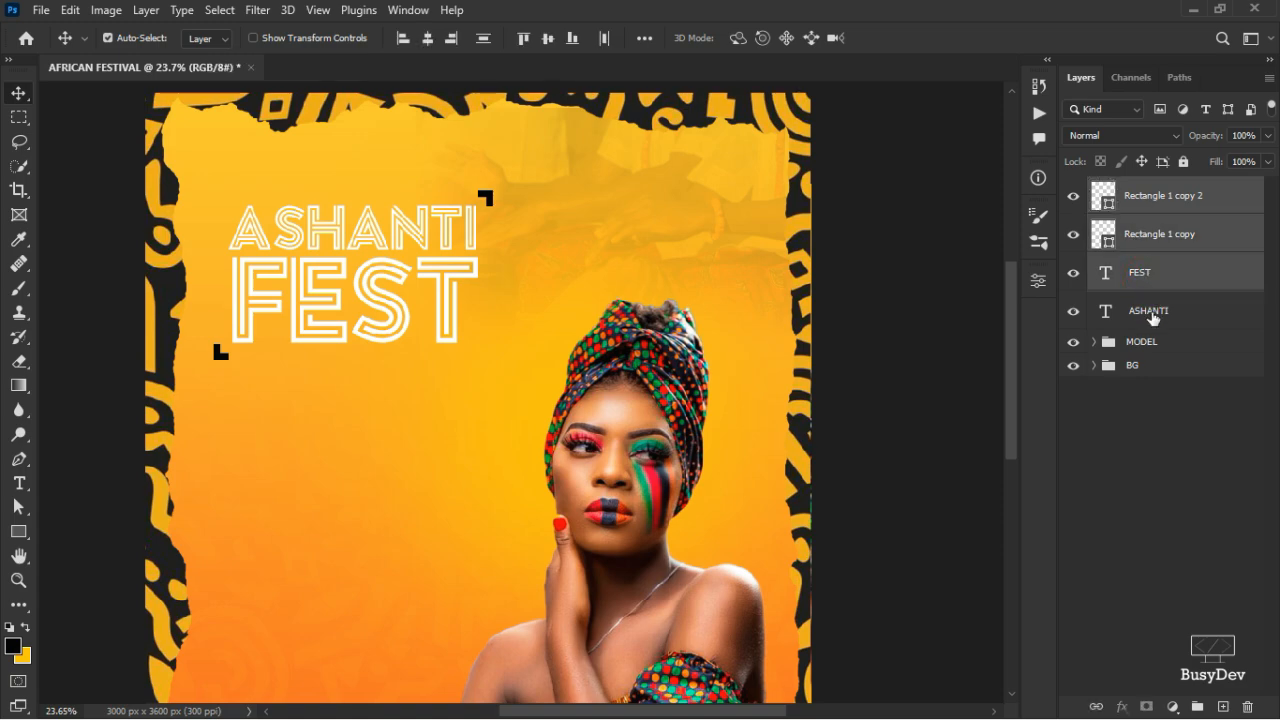
{"action": "left_click", "coordinate": [1153, 327], "text": "shift"}
{"action": "key", "text": "ctrl+g"}
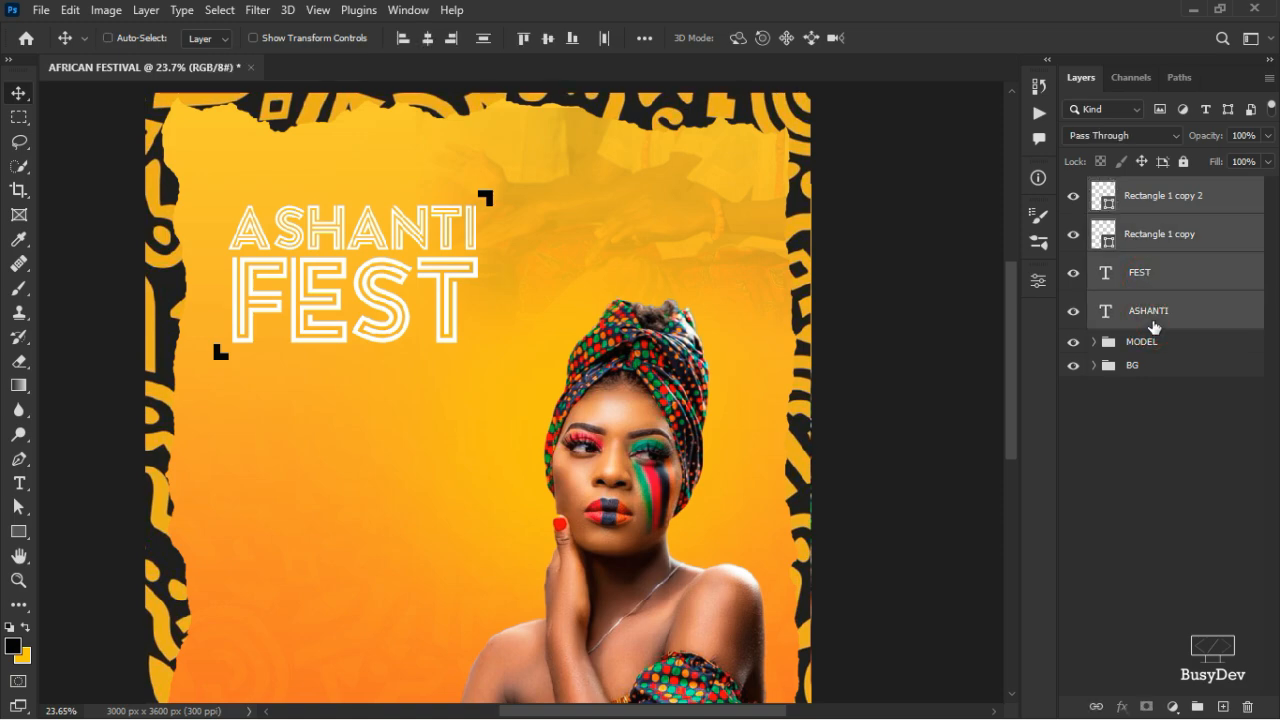
{"action": "double_click", "coordinate": [1140, 188]}
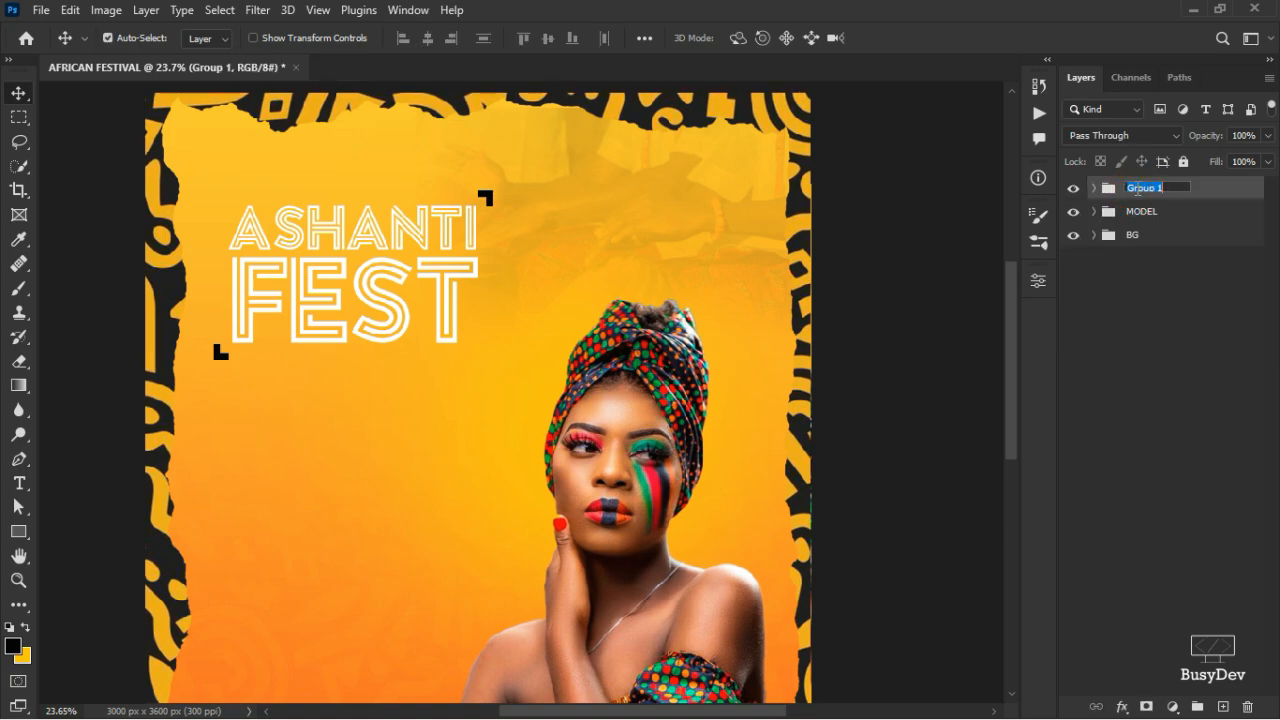
{"action": "type", "text": "HEADER"}
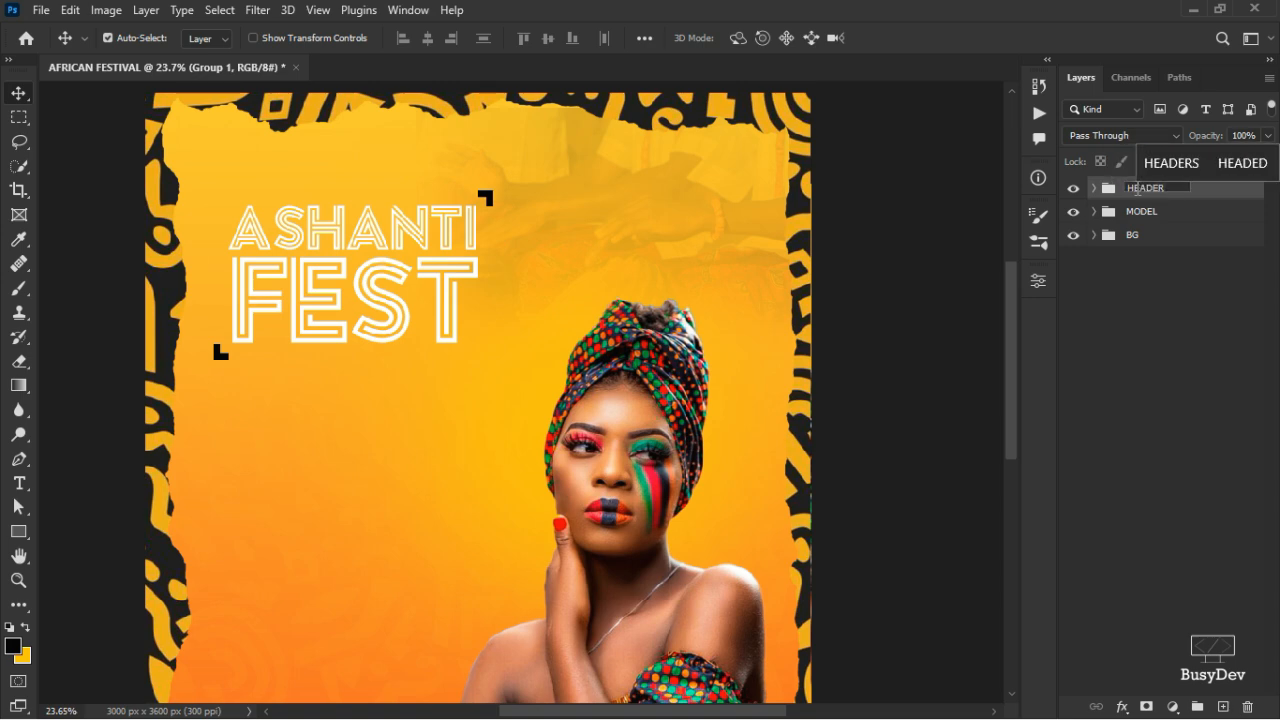
{"action": "key", "text": "Return"}
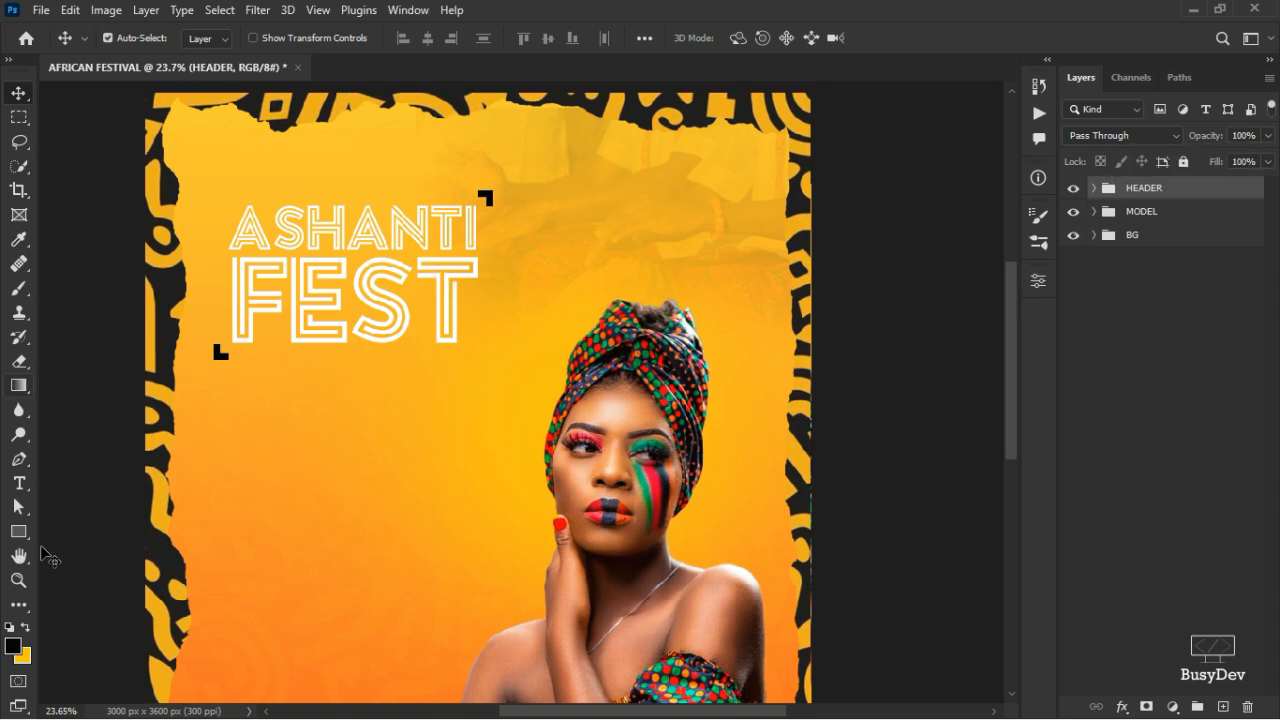
{"action": "left_click", "coordinate": [18, 531]}
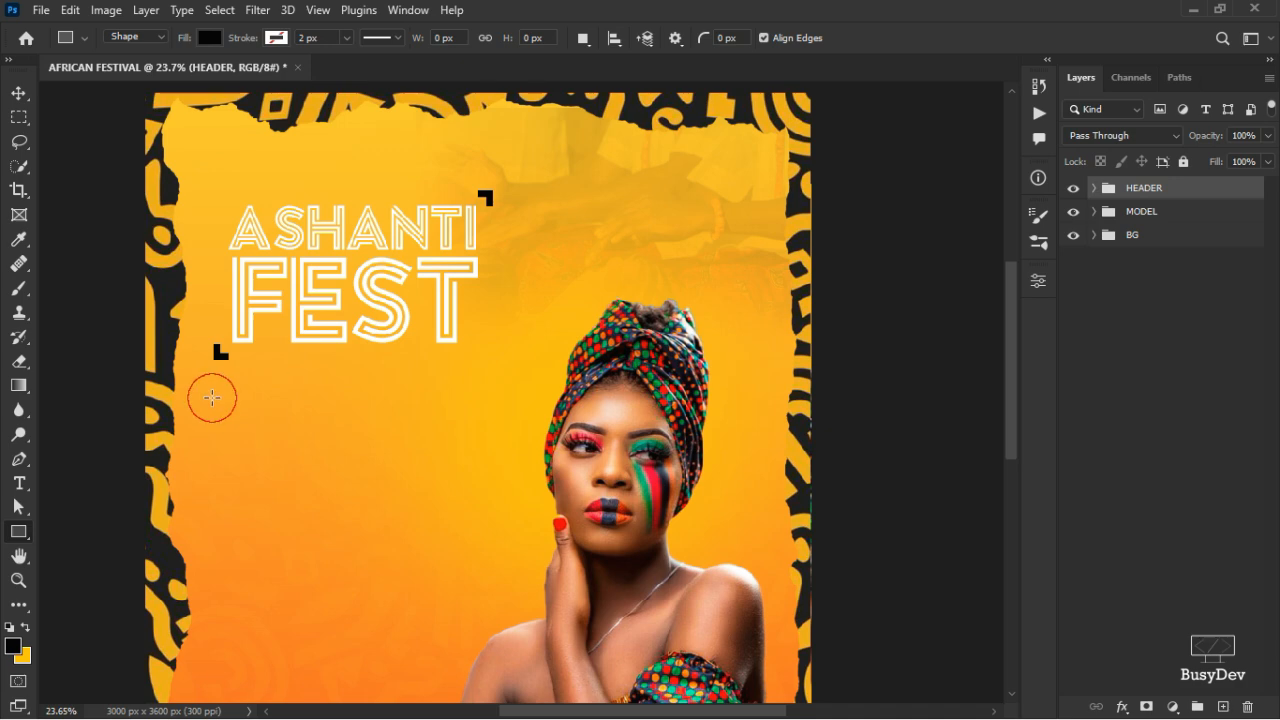
- Draw a black rectangle bar below the title
{"action": "left_click_drag", "start_coordinate": [212, 398], "coordinate": [326, 433]}
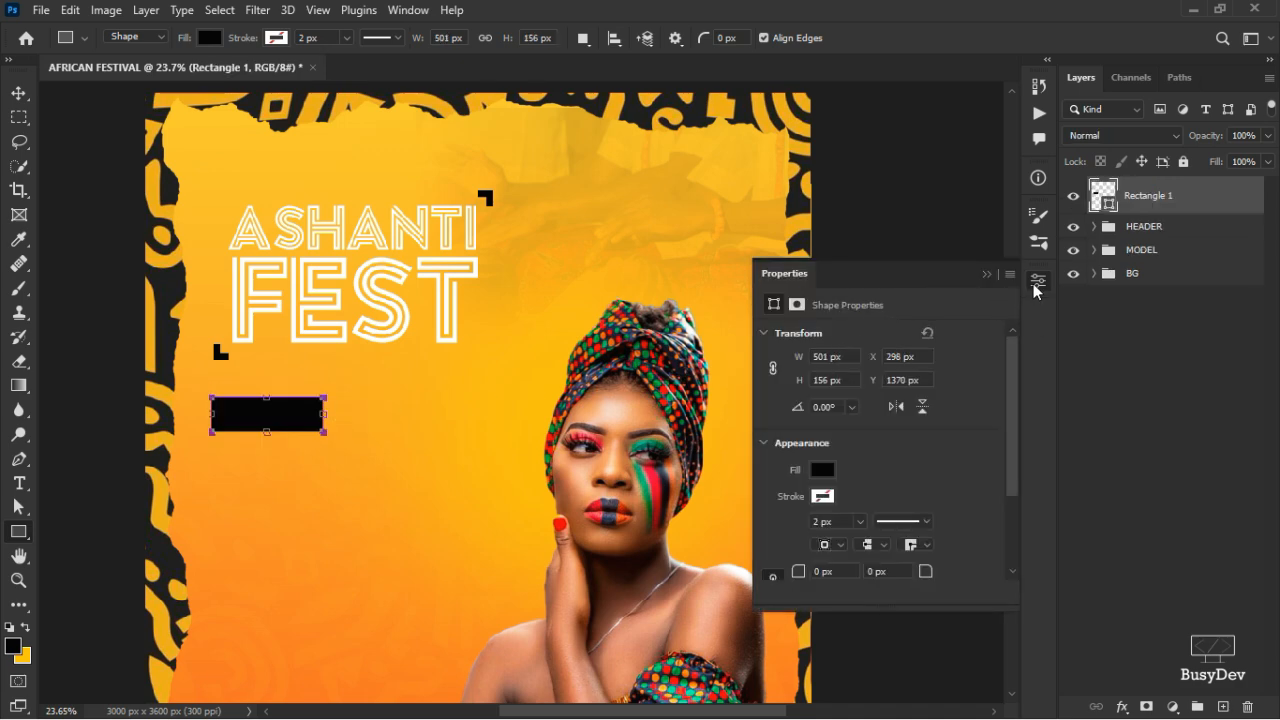
{"action": "left_click", "coordinate": [18, 92]}
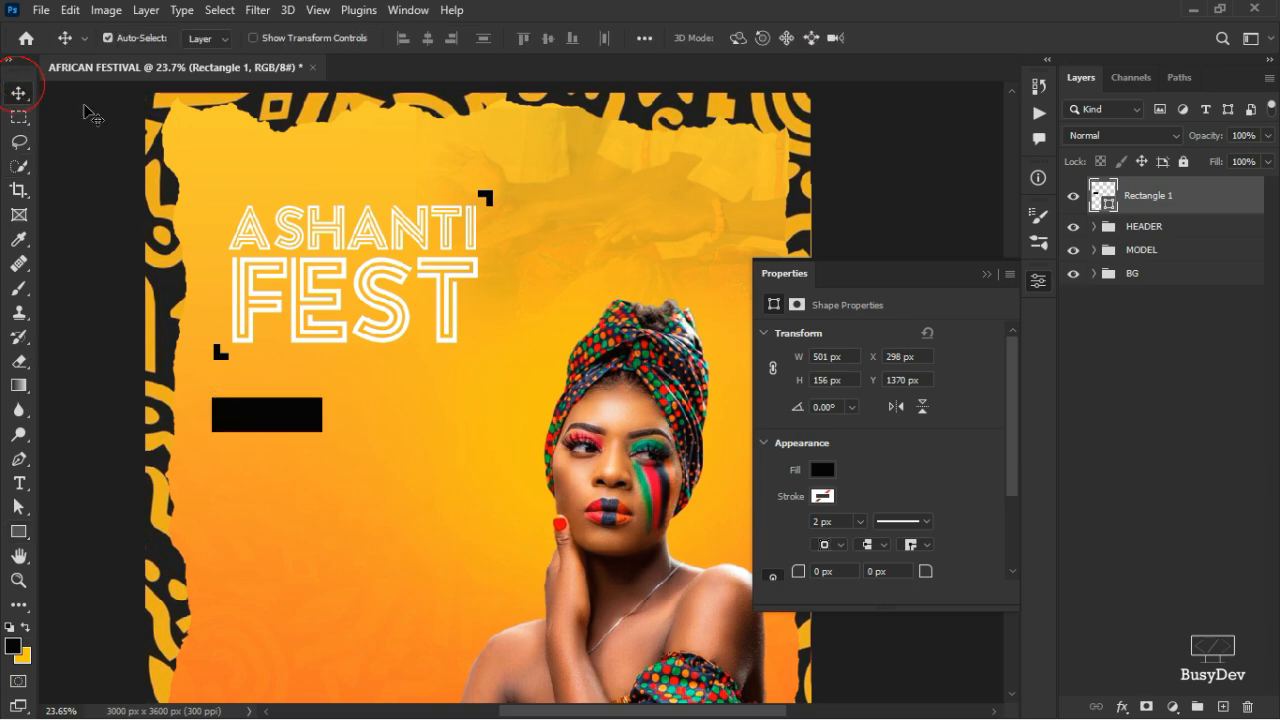
{"action": "left_click", "coordinate": [960, 205]}
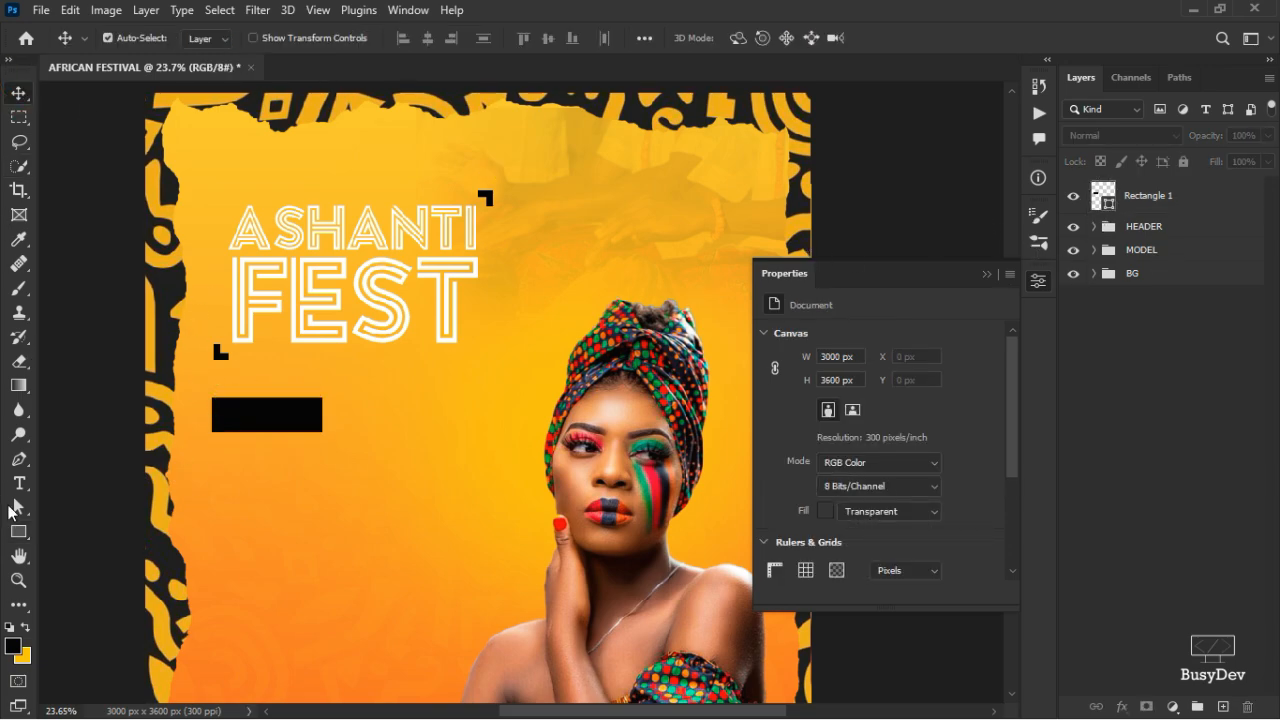
{"action": "left_click", "coordinate": [1115, 205]}
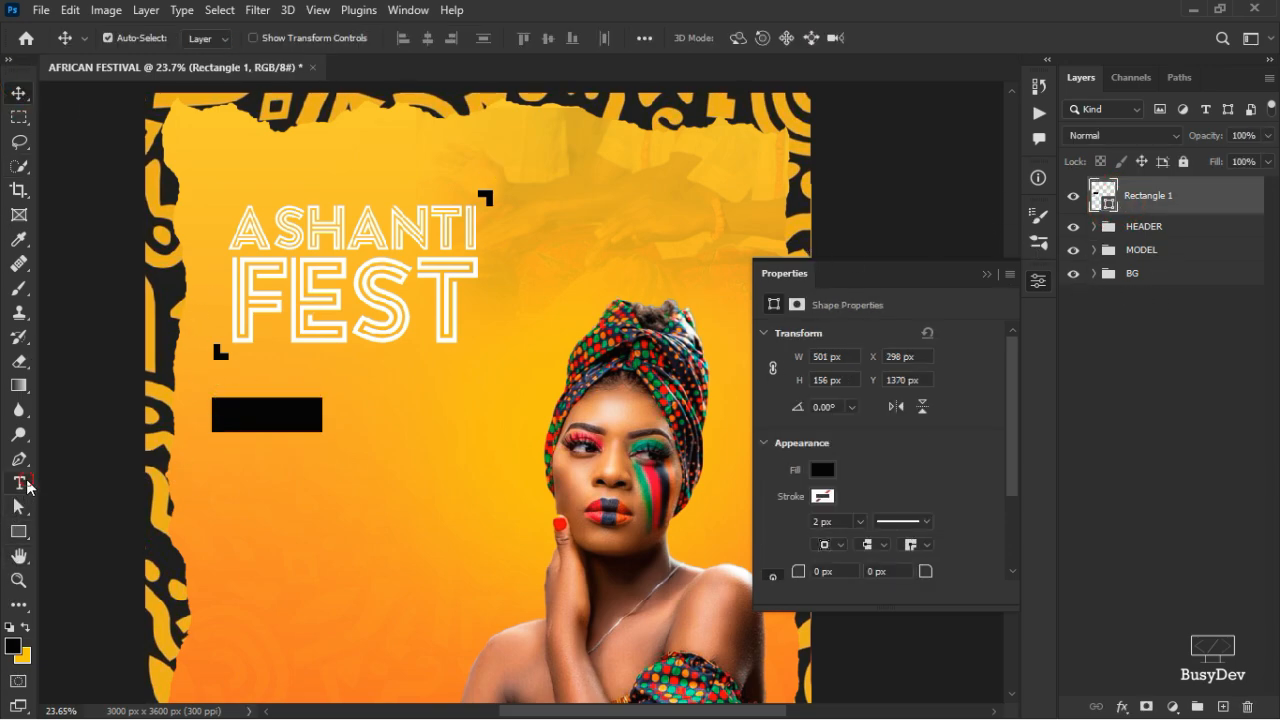
- Add the text TOPIC under the bar, then bring up the ASSETS notes
{"action": "left_click", "coordinate": [20, 483]}
{"action": "left_click", "coordinate": [221, 466]}
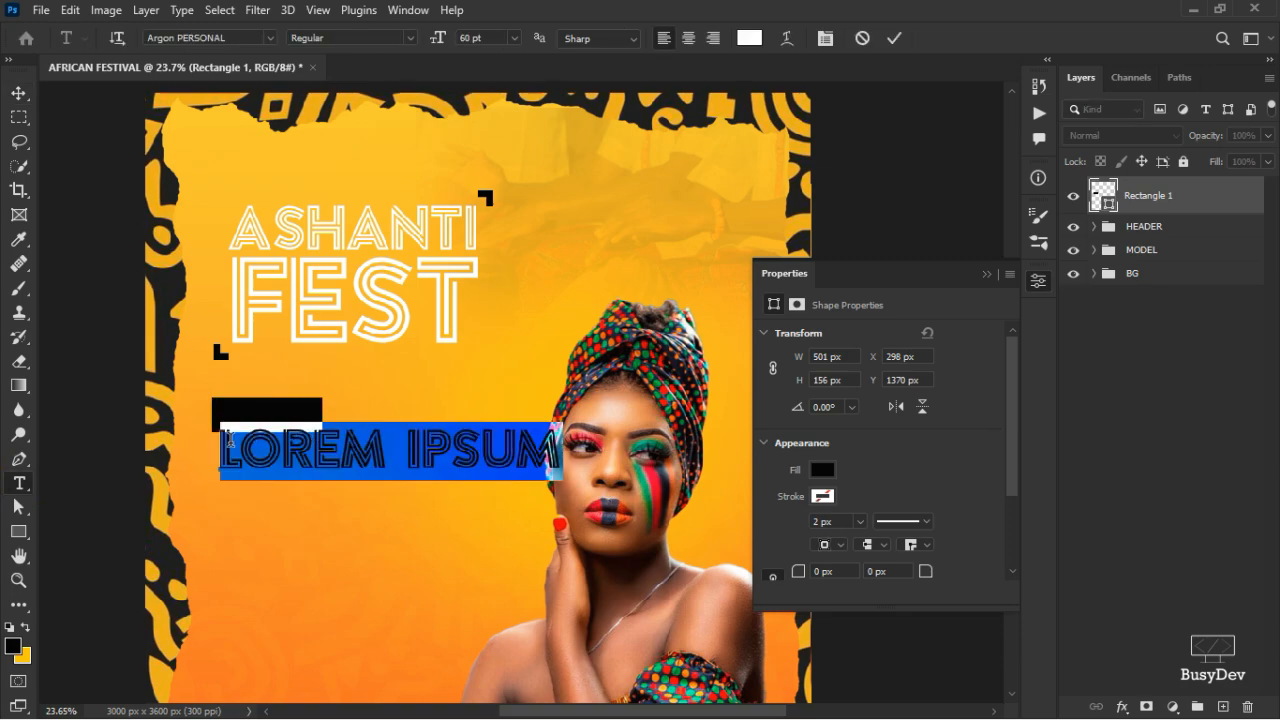
{"action": "type", "text": "TOPIC"}
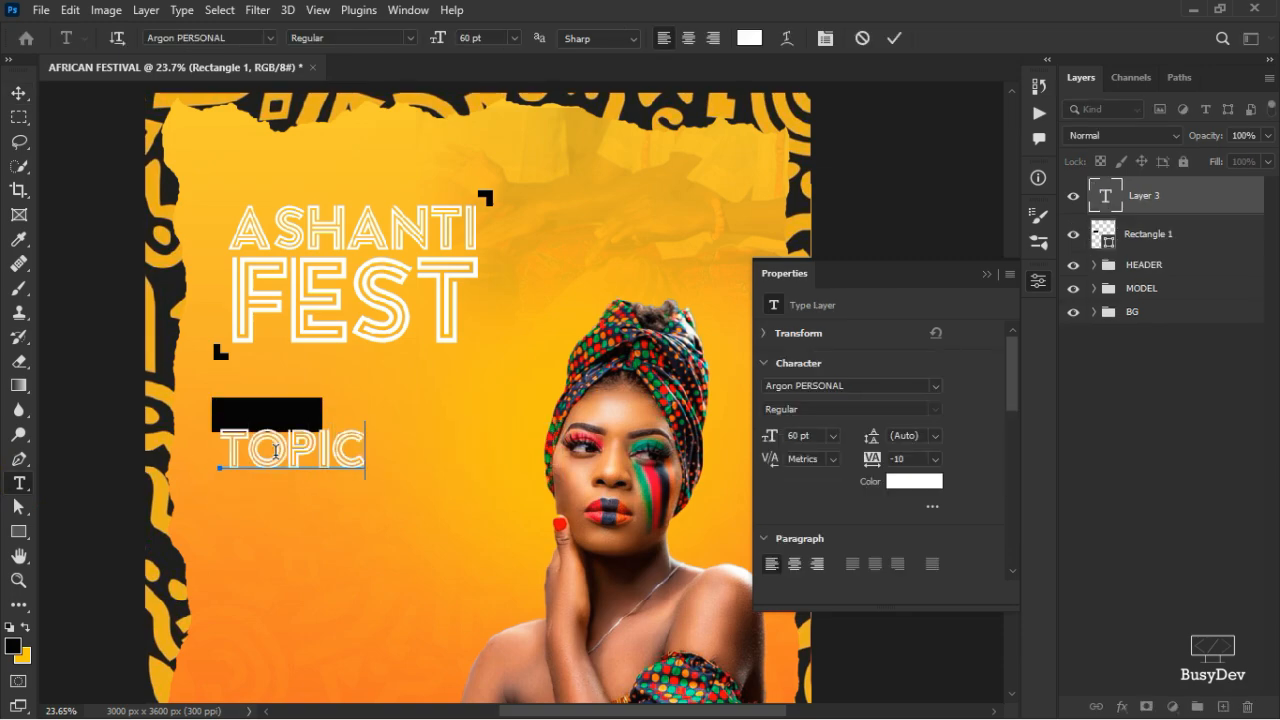
{"action": "left_click", "coordinate": [894, 38]}
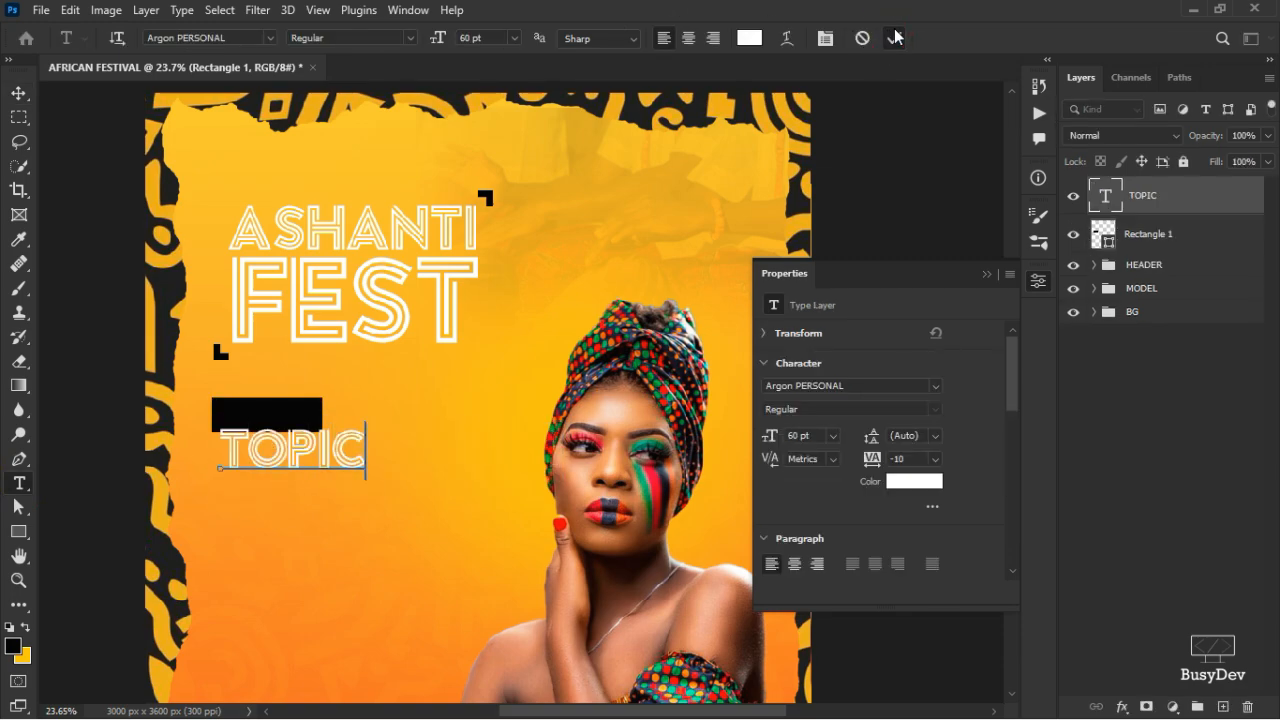
{"action": "key", "text": "alt+Tab"}
{"action": "key", "text": "Tab"}
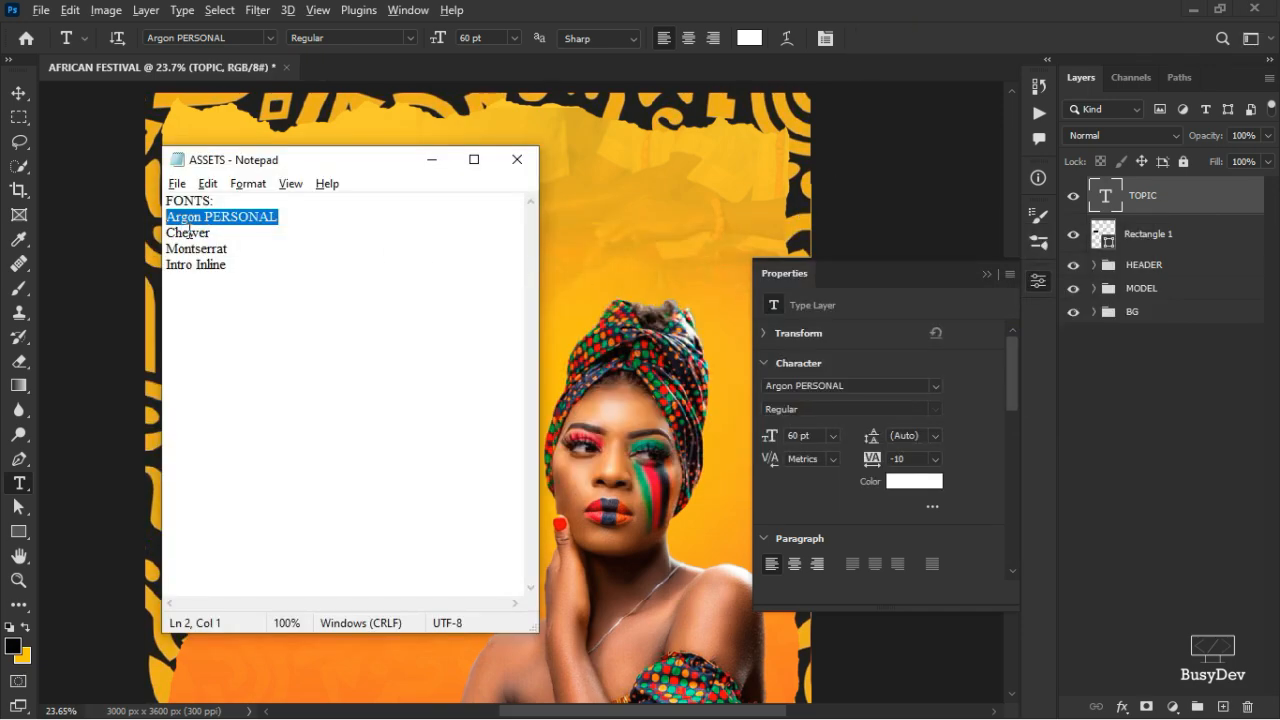
- Select the second font name in the Notepad ASSETS list and return to Photoshop
{"action": "double_click", "coordinate": [189, 231]}
{"action": "key", "text": "alt+Tab"}
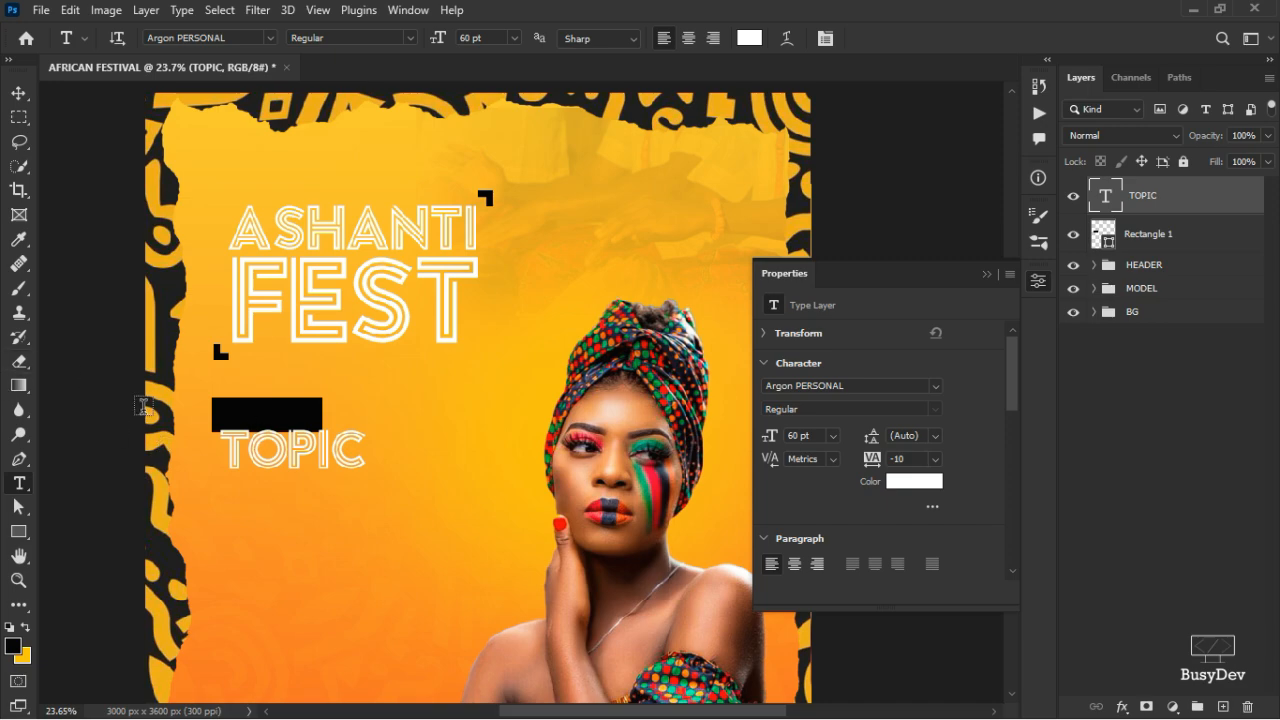
- Change the TOPIC text's font to Chewer Regular
{"action": "left_click", "coordinate": [252, 40]}
{"action": "left_click", "coordinate": [1038, 281]}
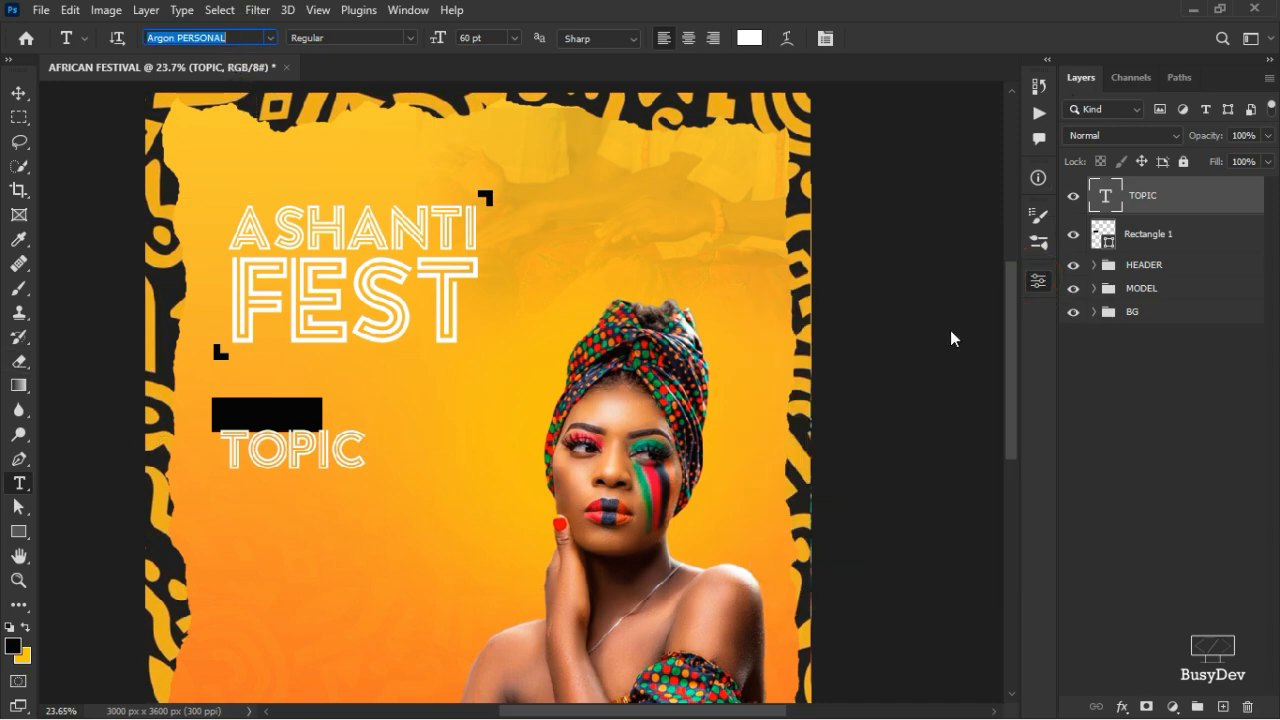
{"action": "left_click", "coordinate": [1038, 281]}
{"action": "left_click", "coordinate": [838, 385]}
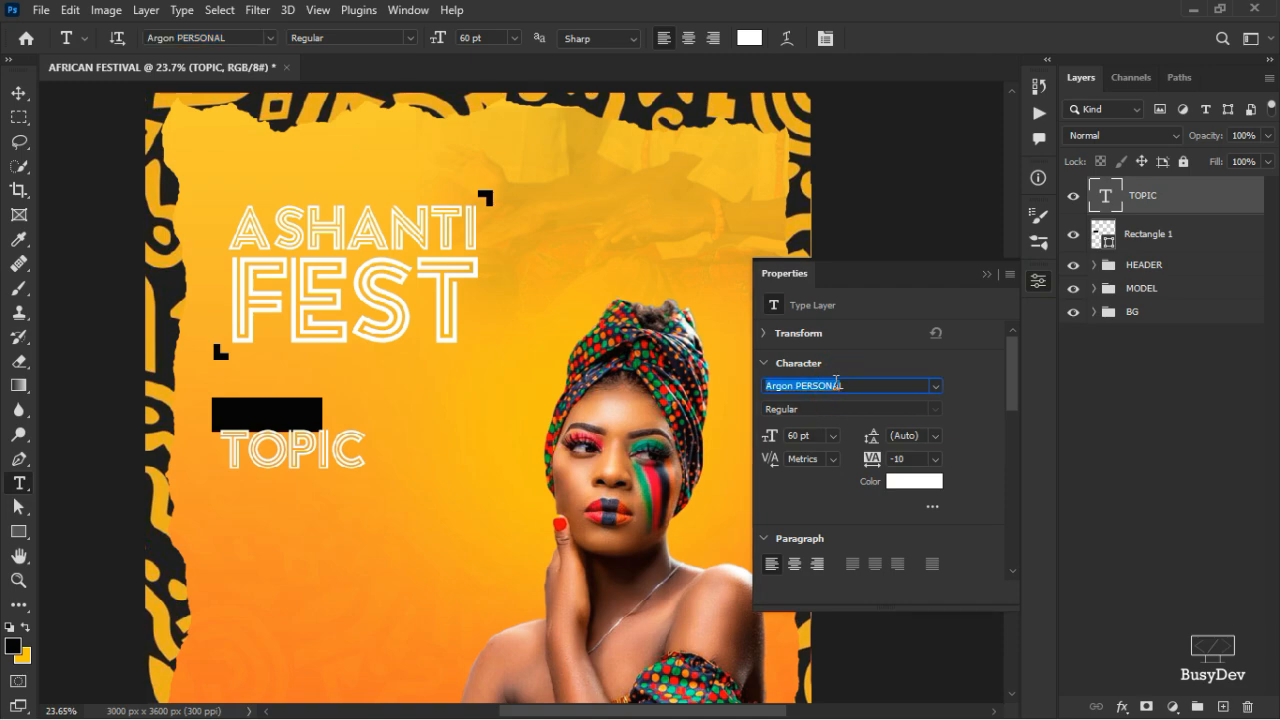
{"action": "type", "text": "ChewerL"}
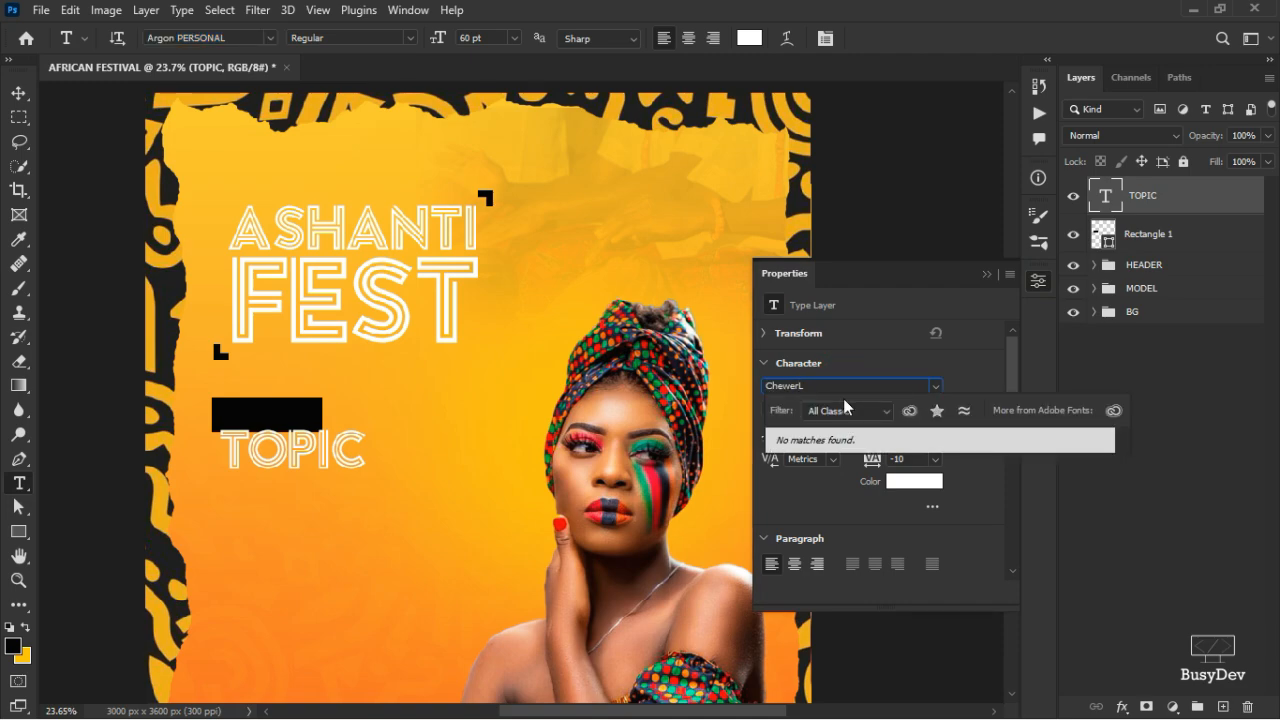
{"action": "key", "text": "BackSpace"}
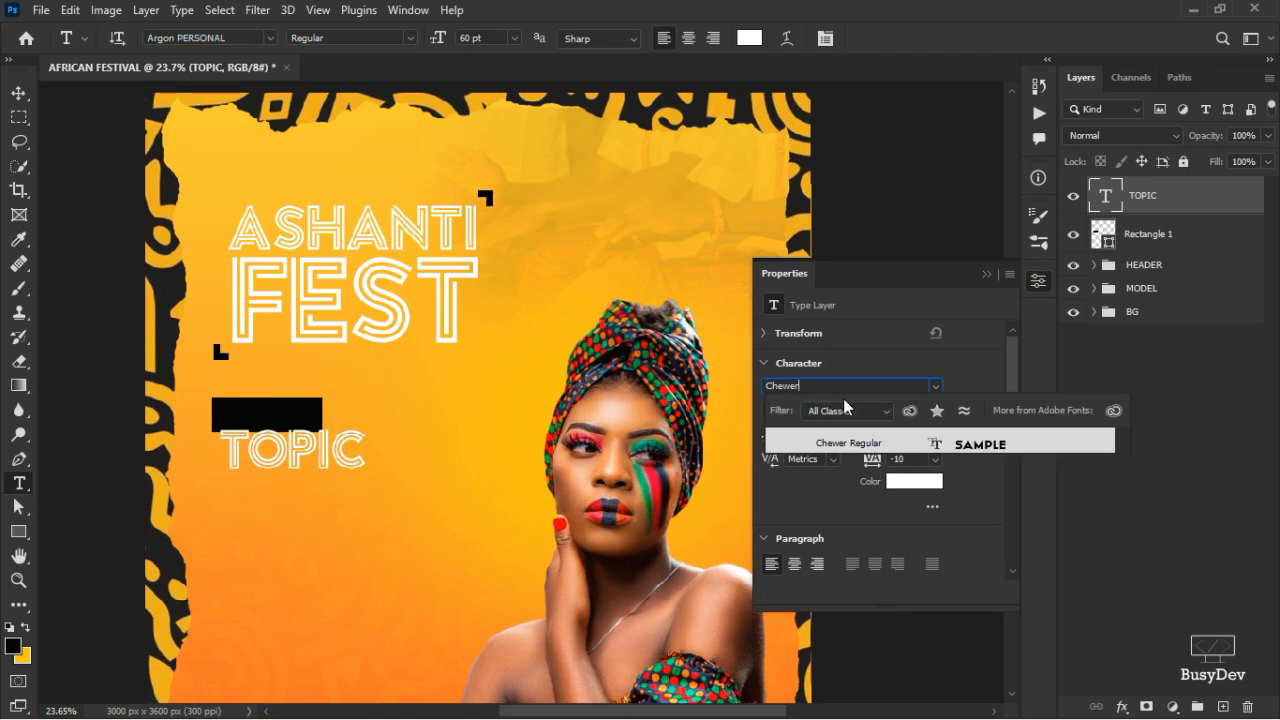
{"action": "left_click", "coordinate": [903, 443]}
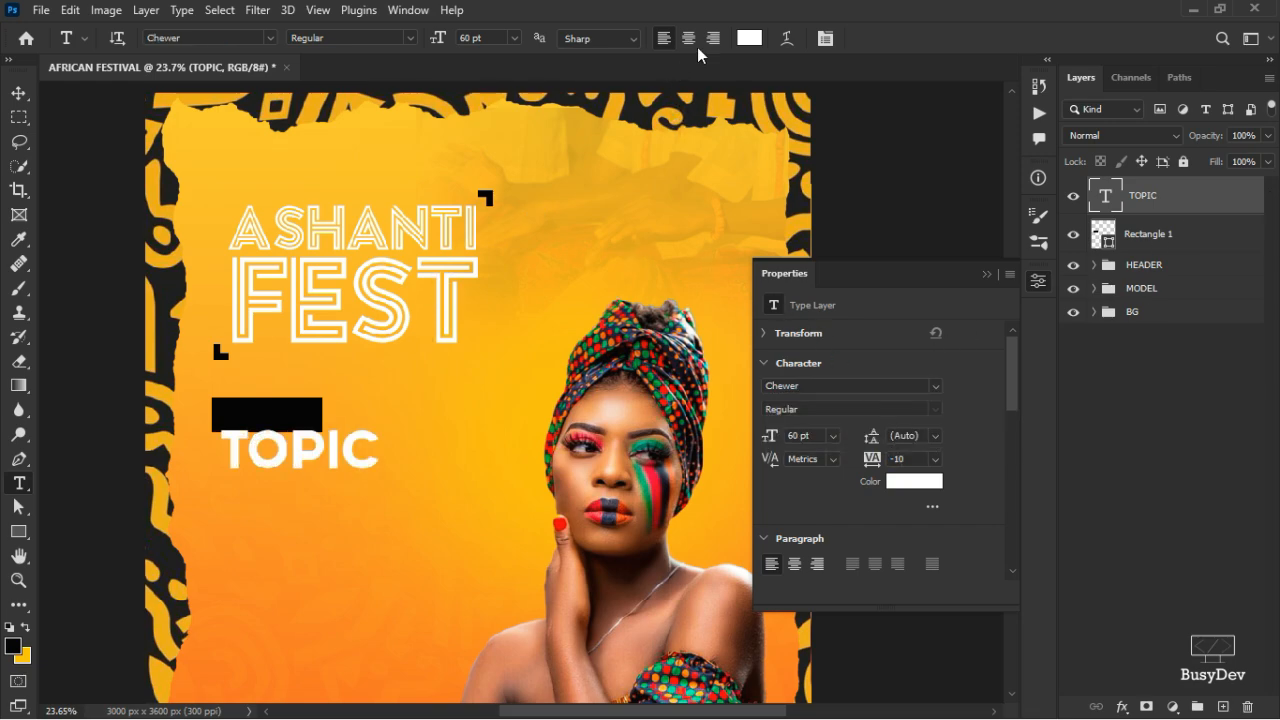
{"action": "left_click", "coordinate": [1043, 288]}
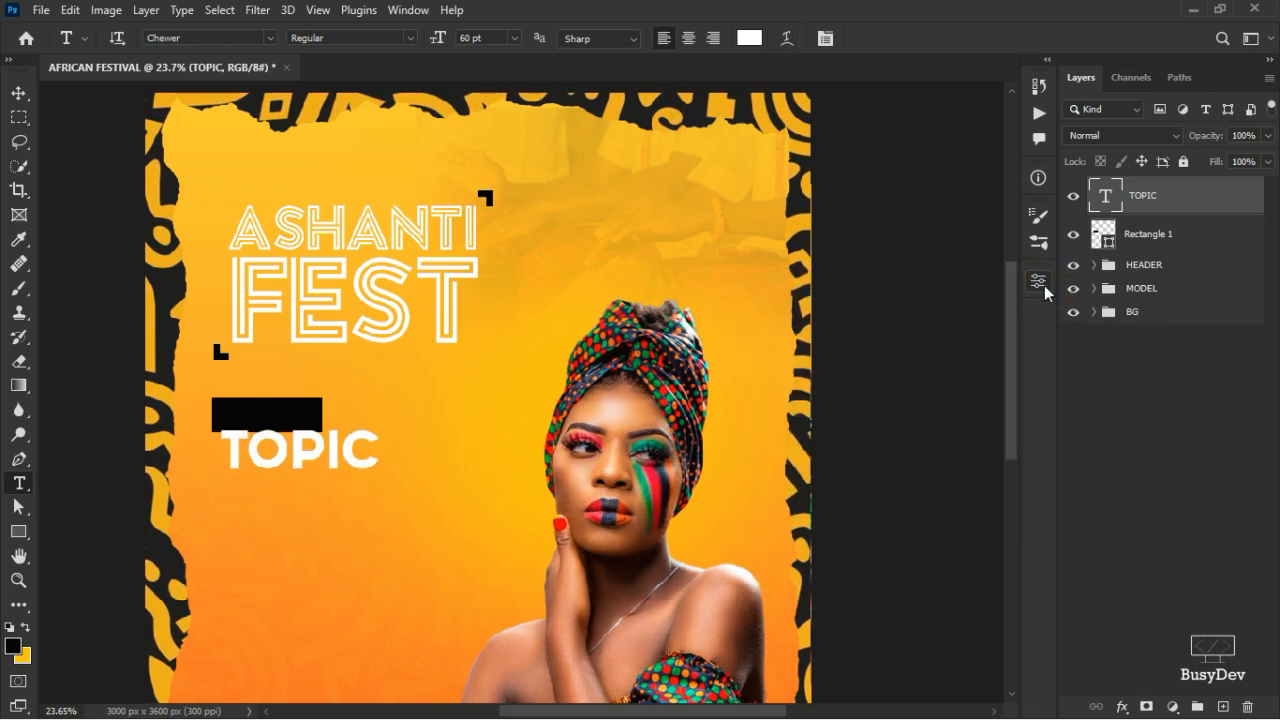
- Scale the TOPIC text down to about half size, roughly 26.64 pt
{"action": "key", "text": "ctrl+t"}
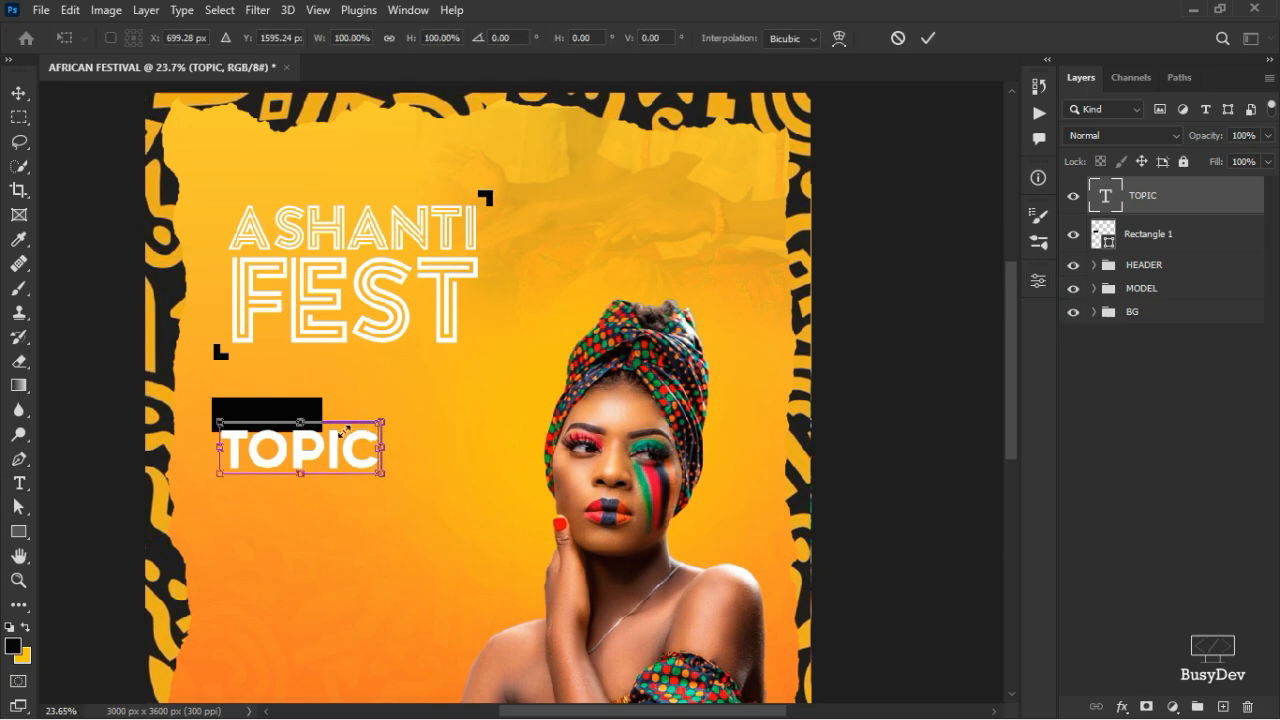
{"action": "left_click_drag", "start_coordinate": [378, 421], "coordinate": [287, 455]}
{"action": "left_click", "coordinate": [927, 39]}
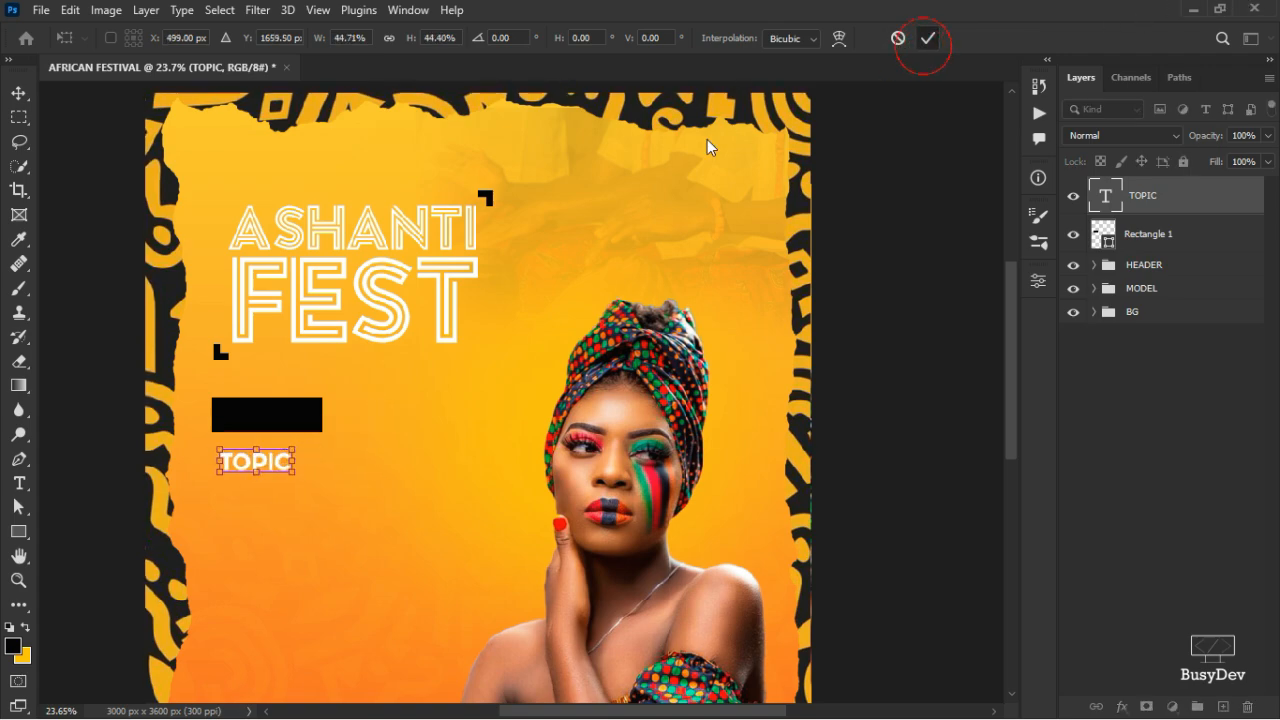
- Nudge the TOPIC text up so it sits centred in the black rectangle
{"action": "left_click", "coordinate": [18, 92]}
{"action": "key", "text": "shift+Up"}
{"action": "key", "text": "shift+Up"}
{"action": "key", "text": "shift+Up"}
{"action": "key", "text": "shift+Up"}
{"action": "key", "text": "shift+Up"}
{"action": "key", "text": "shift+Up"}
{"action": "key", "text": "shift+Up"}
{"action": "key", "text": "shift+Up"}
{"action": "key", "text": "shift+Up"}
{"action": "key", "text": "shift+Up"}
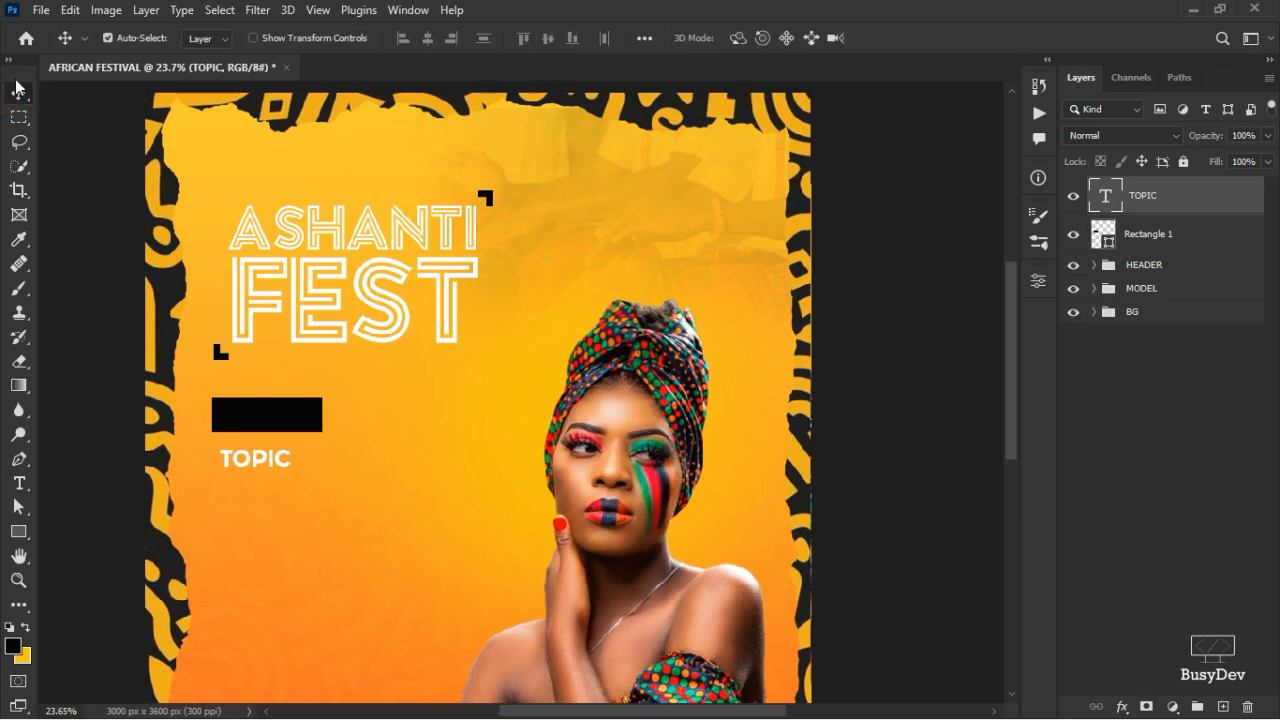
{"action": "key", "text": "shift+Up"}
{"action": "key", "text": "shift+Up"}
{"action": "key", "text": "shift+Up"}
{"action": "key", "text": "shift+Up"}
{"action": "key", "text": "shift+Up"}
{"action": "key", "text": "shift+Up"}
{"action": "key", "text": "shift+Up"}
{"action": "key", "text": "shift+Up"}
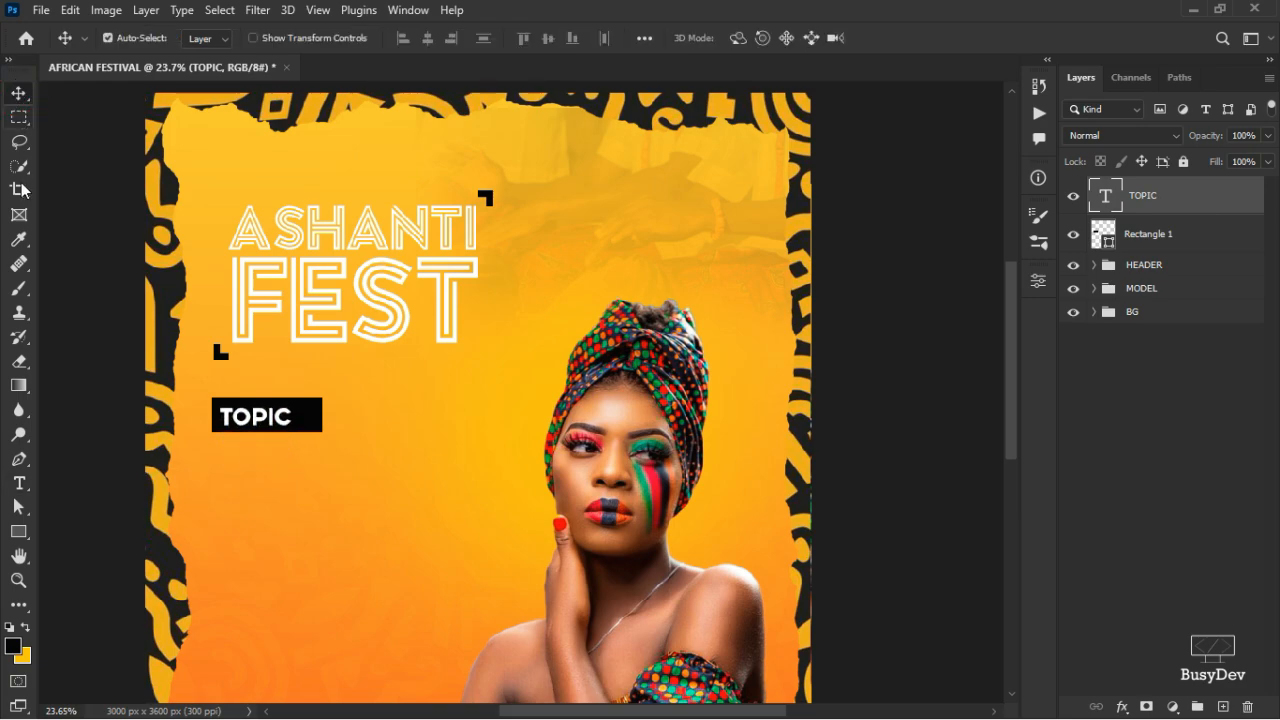
{"action": "key", "text": "Up"}
{"action": "key", "text": "Up"}
{"action": "key", "text": "Up"}
{"action": "key", "text": "Up"}
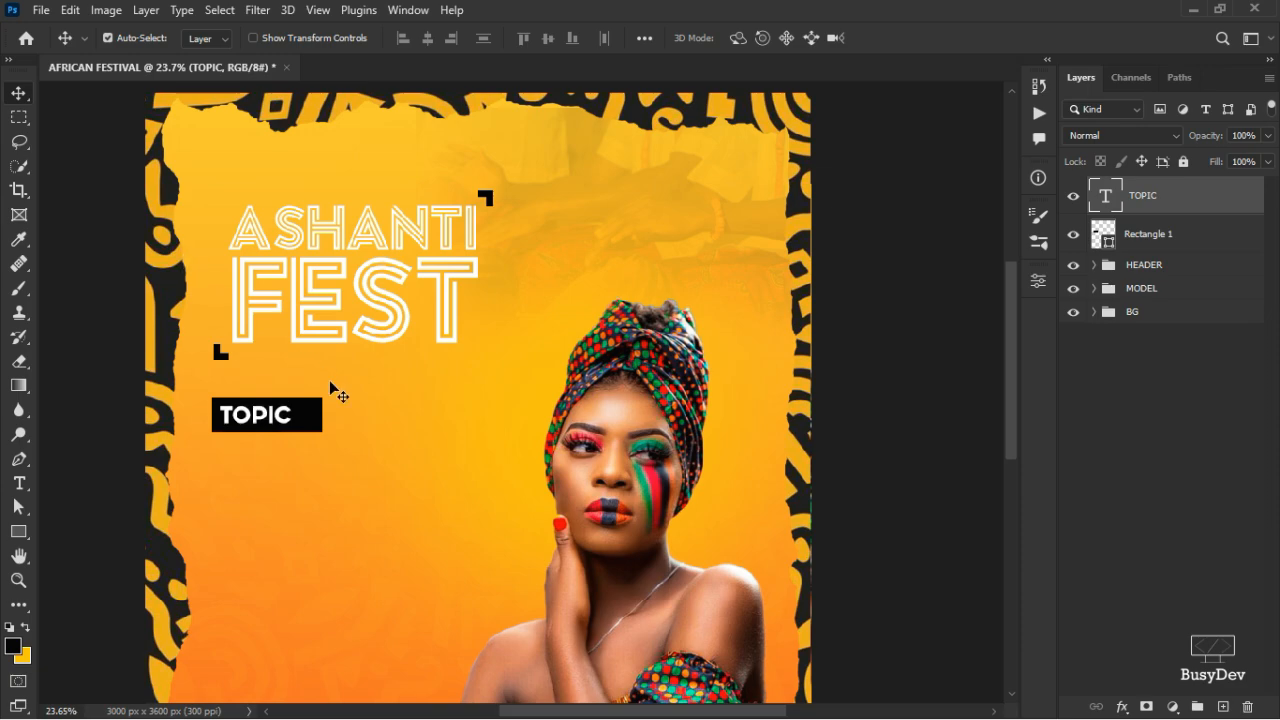
- Add a colon so the label reads 'TOPIC:'
{"action": "double_click", "coordinate": [291, 415]}
{"action": "left_click", "coordinate": [291, 415]}
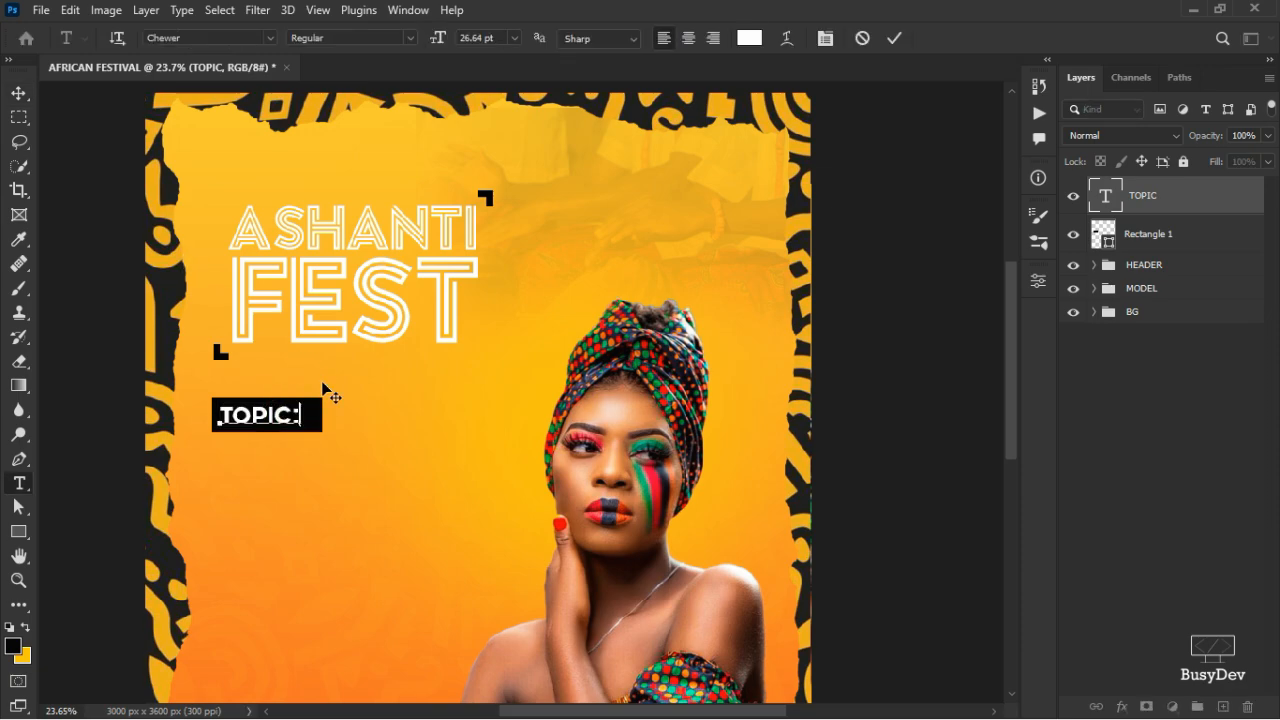
{"action": "type", "text": ":"}
{"action": "left_click", "coordinate": [895, 40]}
{"action": "key", "text": "v"}
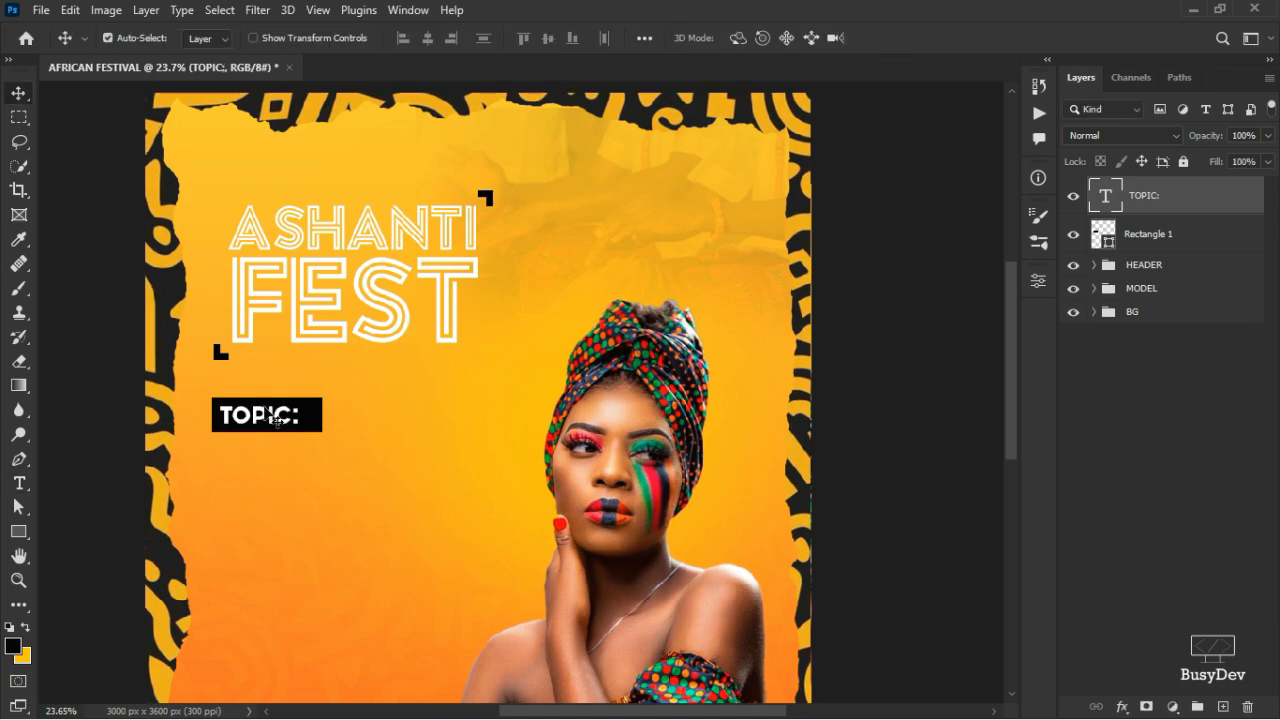
{"action": "scroll", "coordinate": [366, 423], "scroll_direction": "up", "scroll_amount": 3}
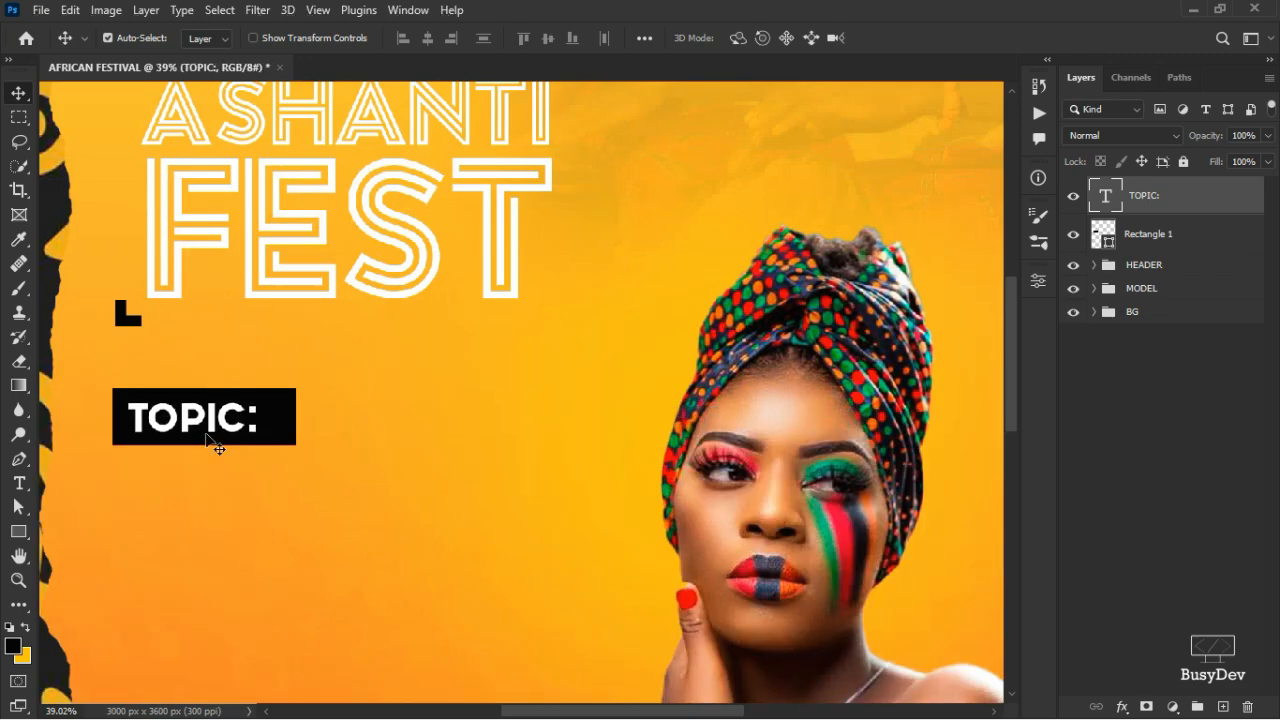
- Duplicate TOPIC: below the bar and retype the copy as 'BRIDGING THE GAP BETWEEN'
{"action": "left_click_drag", "start_coordinate": [213, 423], "coordinate": [209, 503]}
{"action": "double_click", "coordinate": [209, 497]}
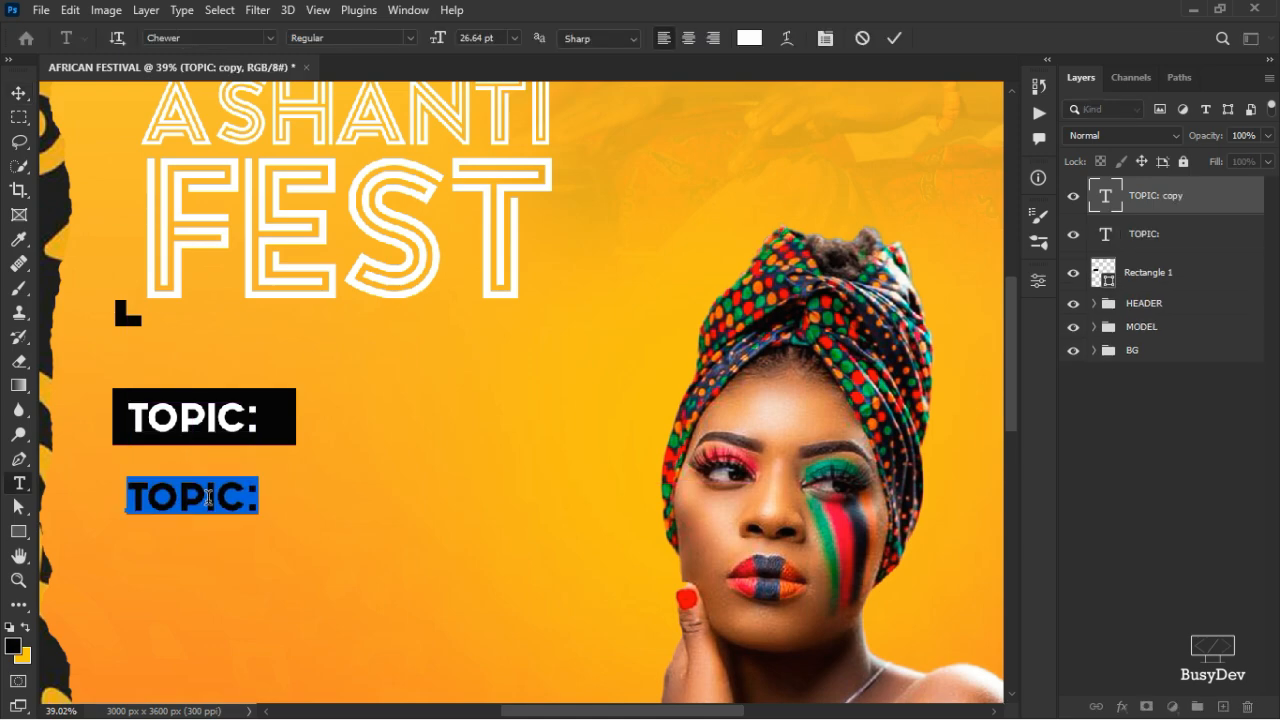
{"action": "type", "text": "BRIDGING"}
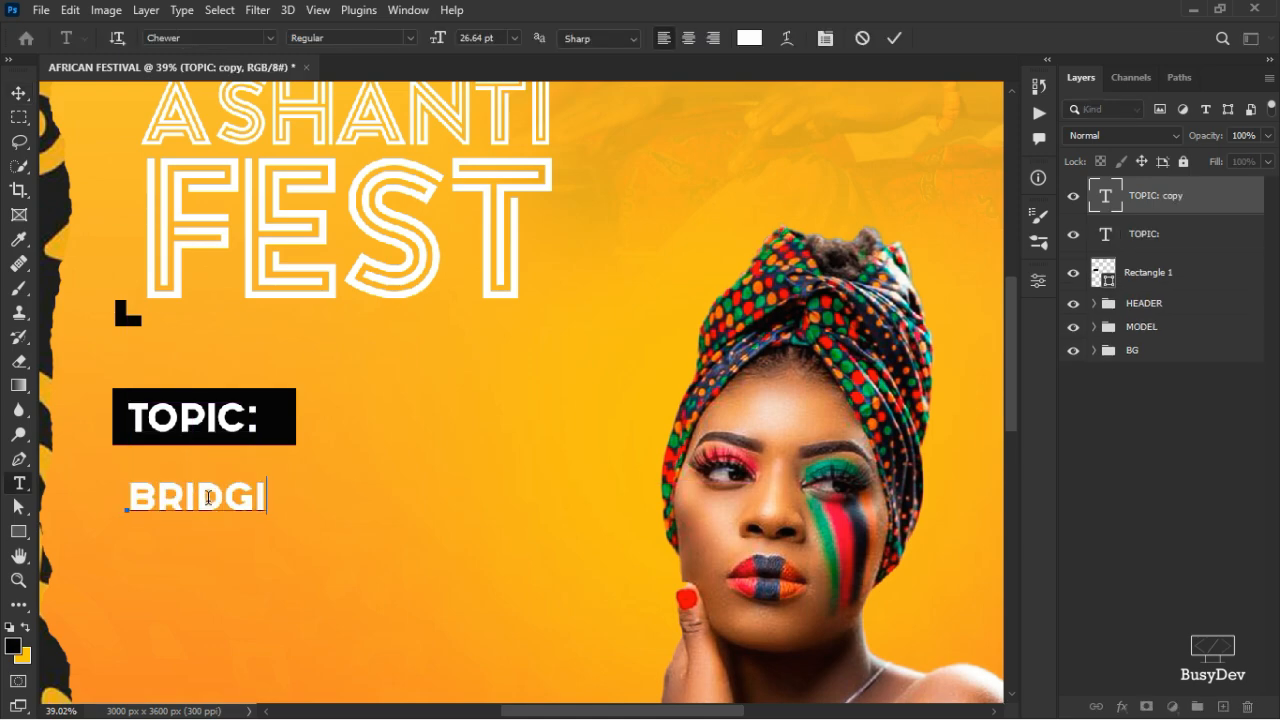
{"action": "key", "text": "BackSpace"}
{"action": "key", "text": "BackSpace"}
{"action": "key", "text": "BackSpace"}
{"action": "key", "text": "BackSpace"}
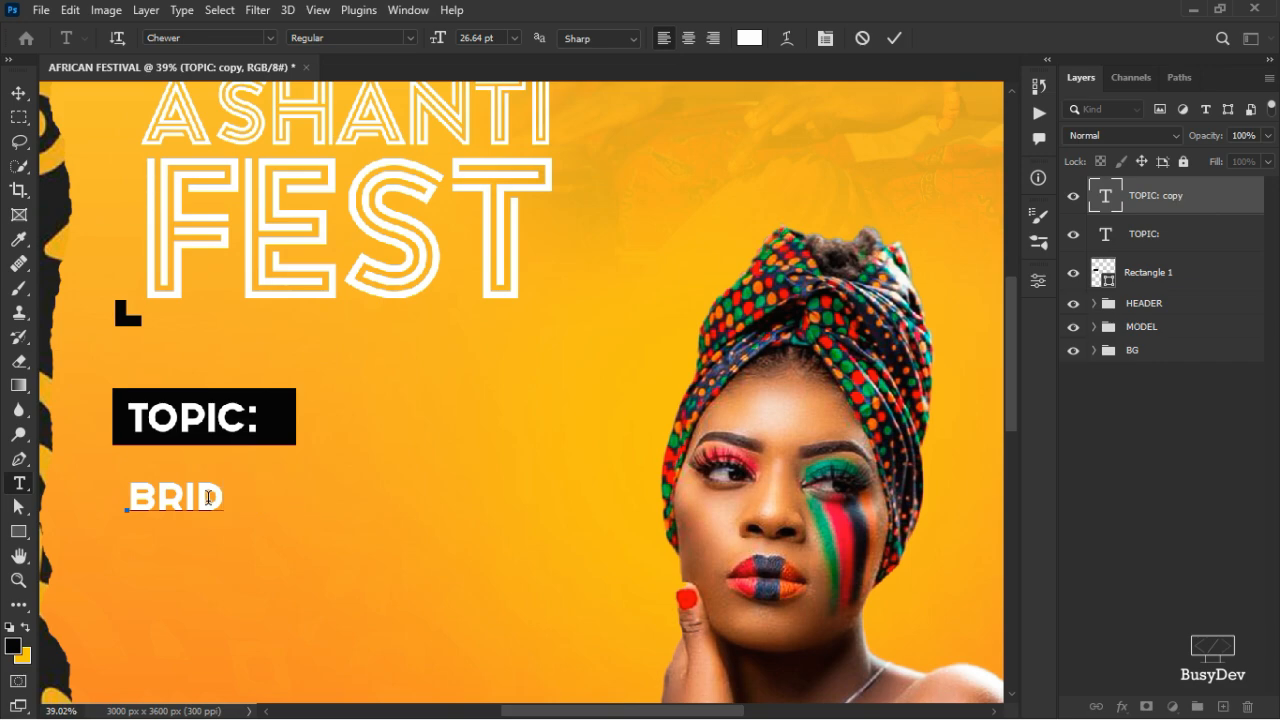
{"action": "type", "text": "GING"}
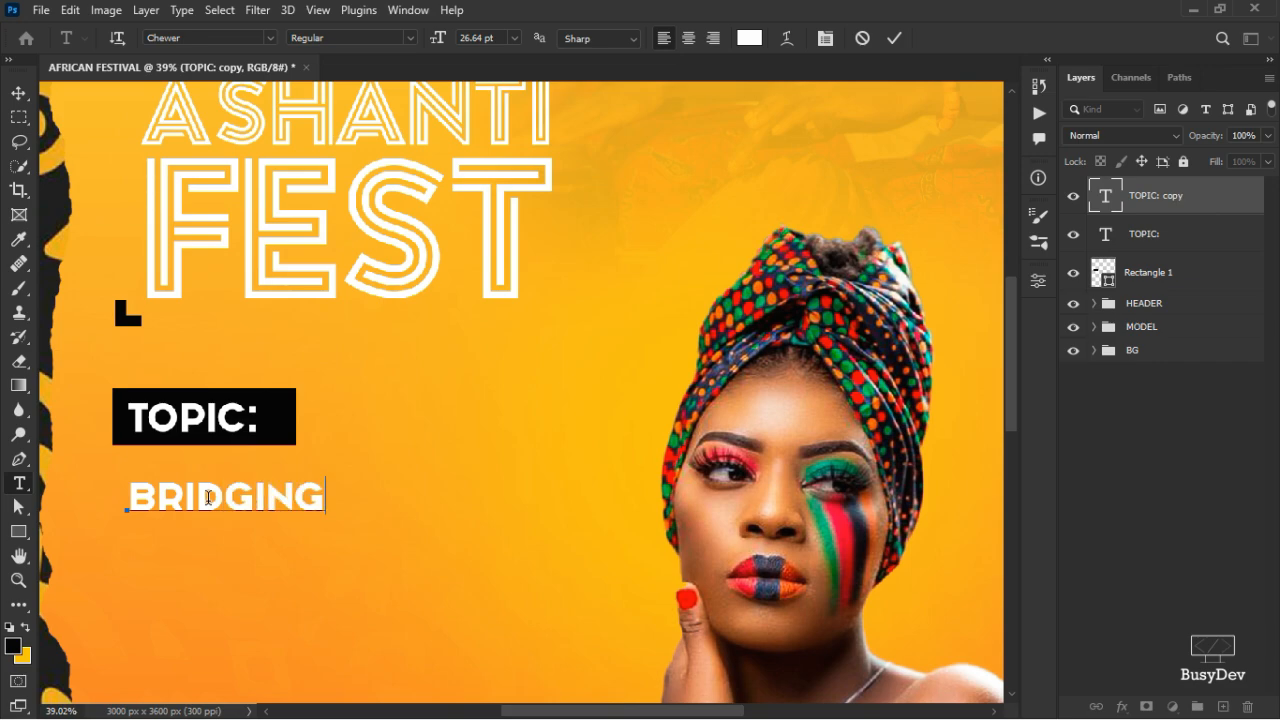
{"action": "type", "text": " THE GAP"}
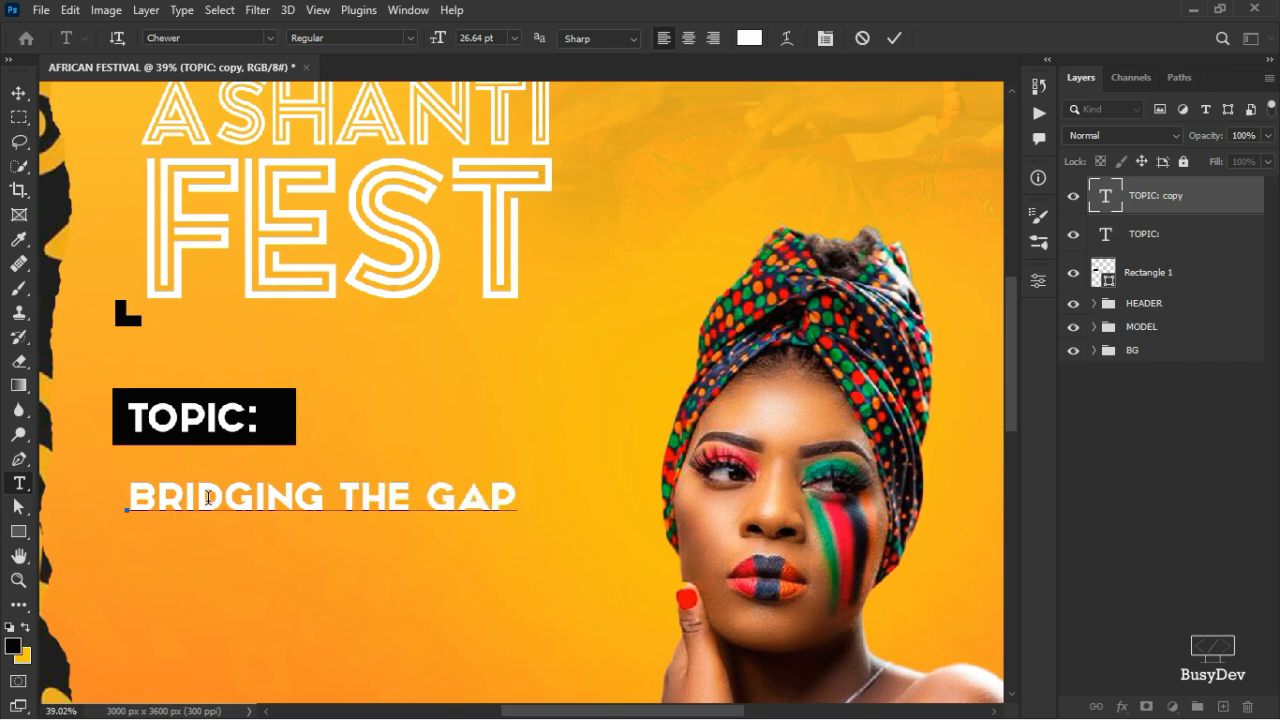
{"action": "type", "text": " BETWEE"}
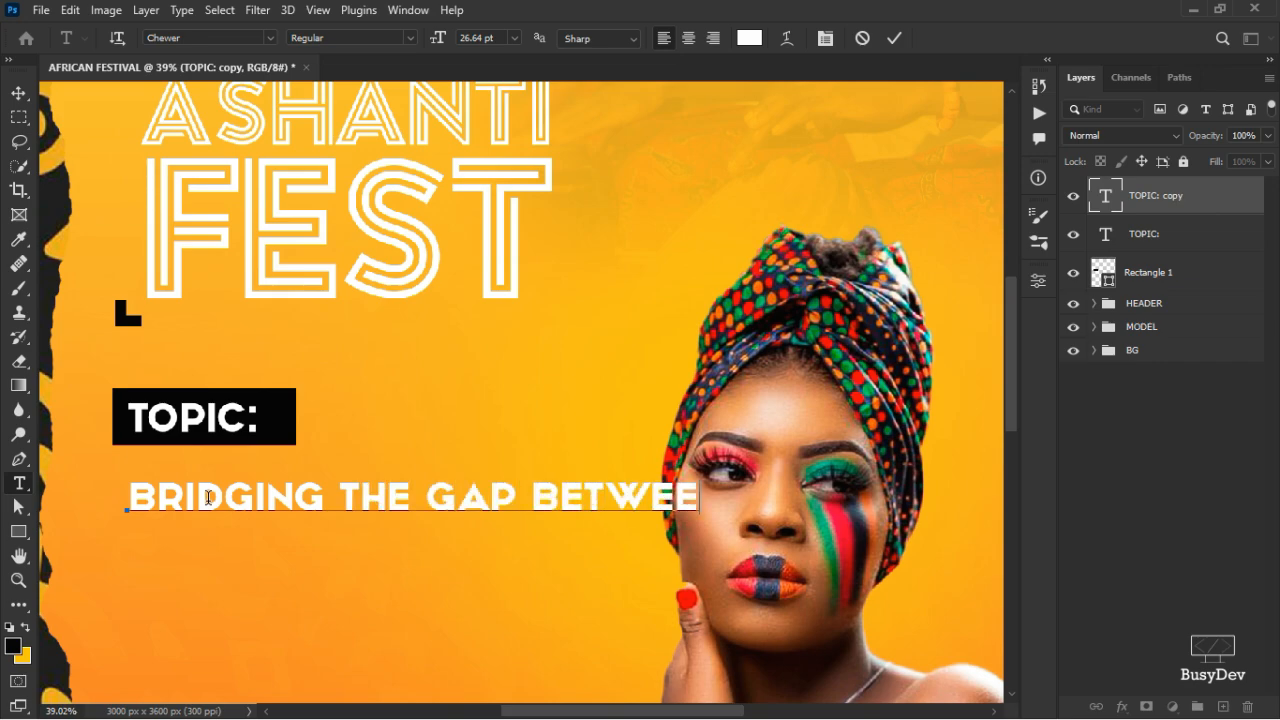
{"action": "type", "text": "N"}
{"action": "left_click", "coordinate": [894, 38]}
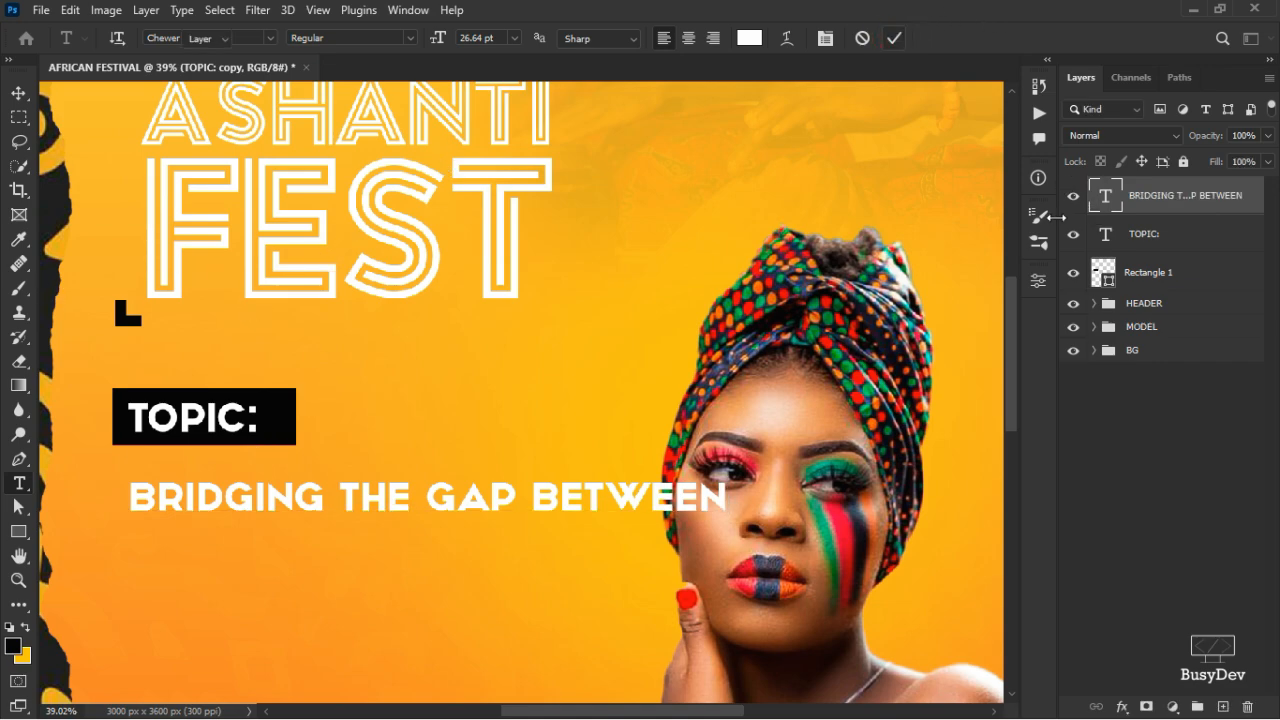
{"action": "key", "text": "v"}
{"action": "left_click", "coordinate": [1039, 282]}
- Set the BRIDGING THE GAP BETWEEN line in Montserrat Bold
{"action": "left_click", "coordinate": [834, 385]}
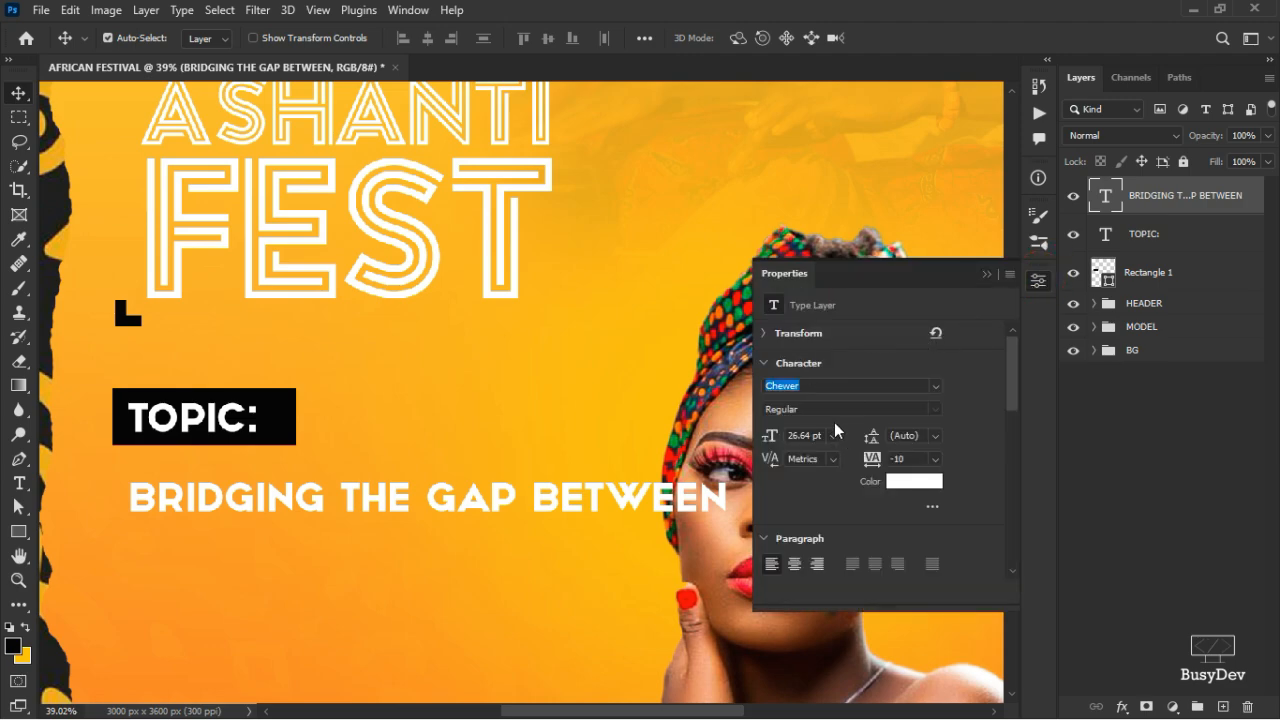
{"action": "type", "text": "MONTSE"}
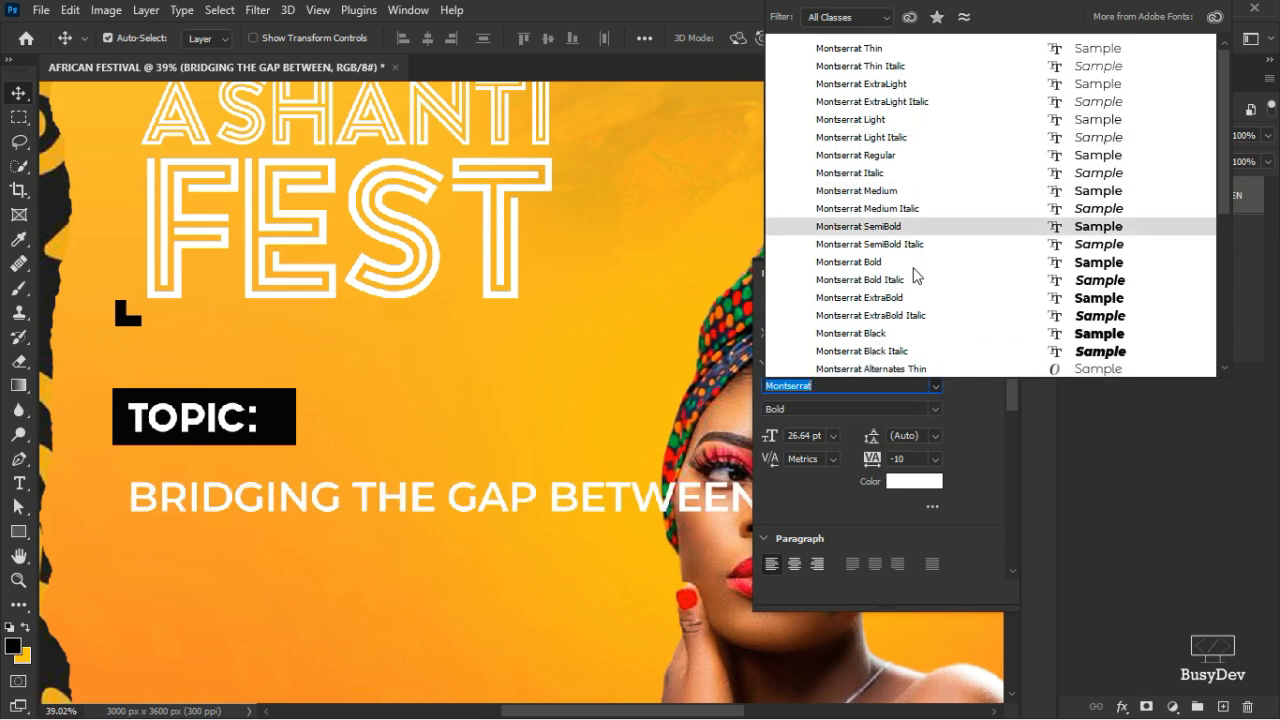
{"action": "left_click", "coordinate": [912, 266]}
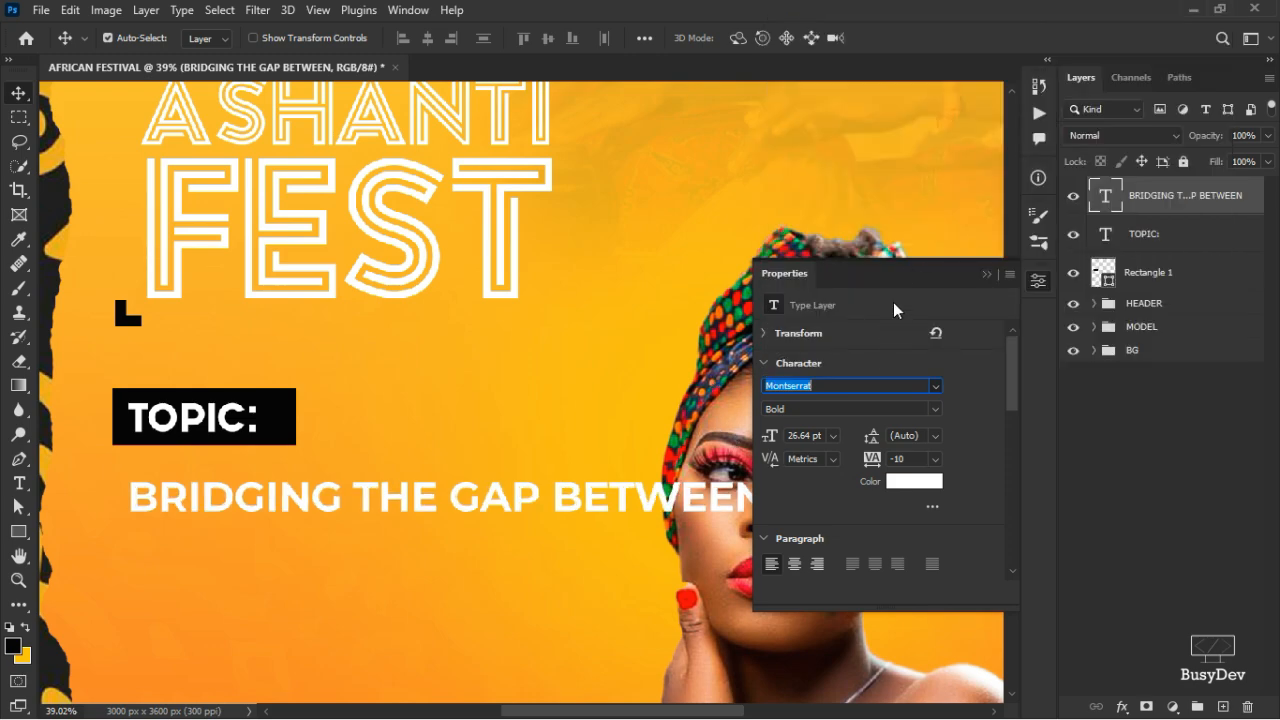
{"action": "left_click", "coordinate": [1037, 286]}
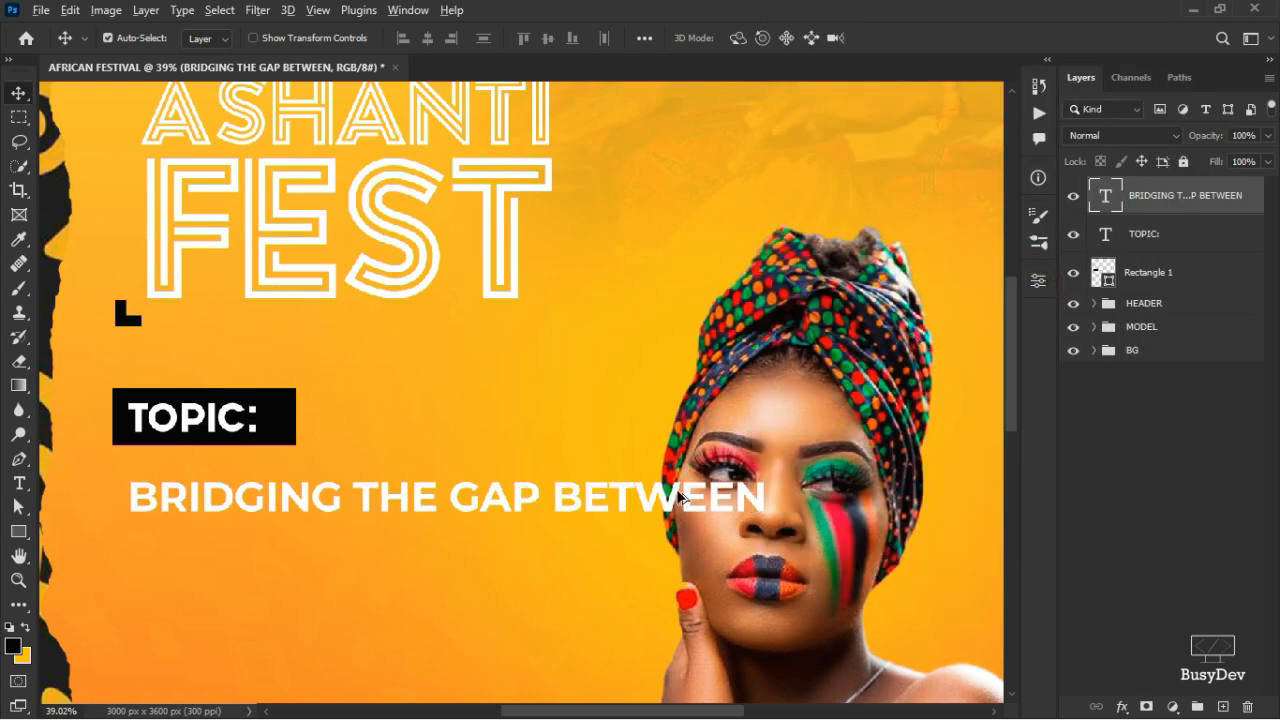
- Scale the BRIDGING line to about 67% and nudge it up under TOPIC:
{"action": "scroll", "coordinate": [748, 508], "scroll_direction": "down", "scroll_amount": 3}
{"action": "key", "text": "ctrl+t"}
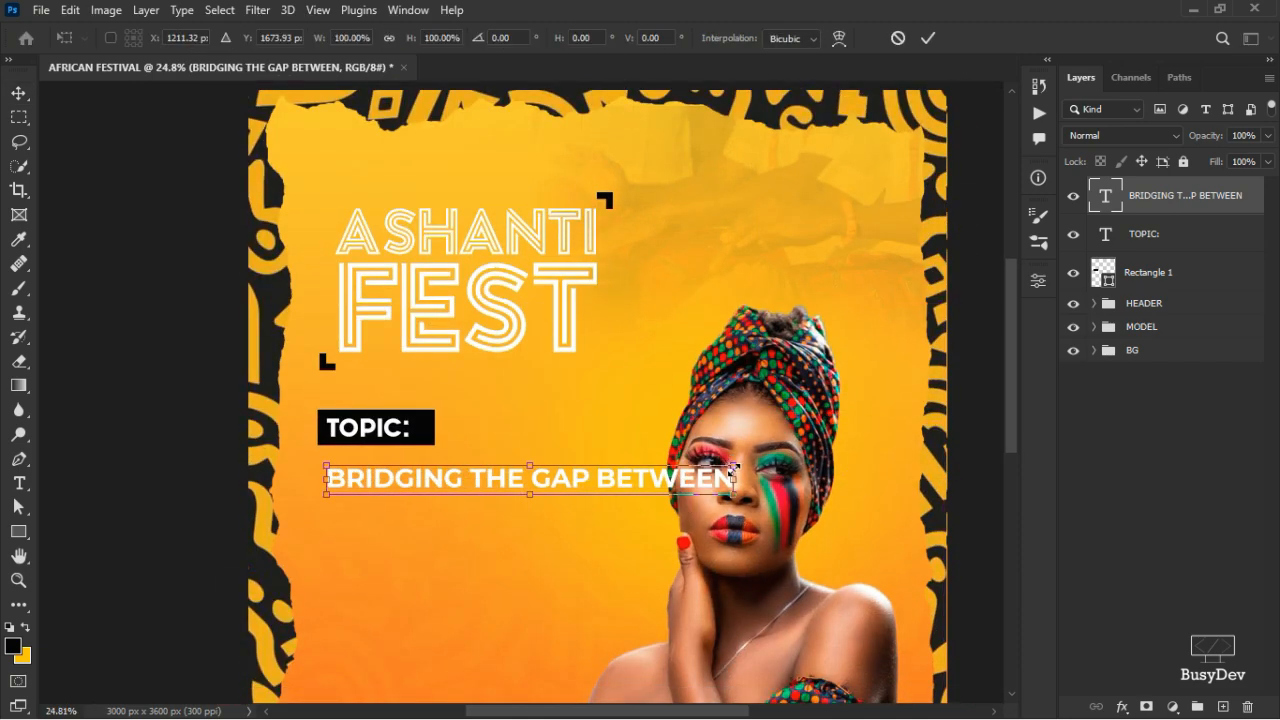
{"action": "left_click_drag", "start_coordinate": [737, 466], "coordinate": [547, 484]}
{"action": "key", "text": "Up"}
{"action": "key", "text": "Up"}
{"action": "key", "text": "Up"}
{"action": "key", "text": "Up"}
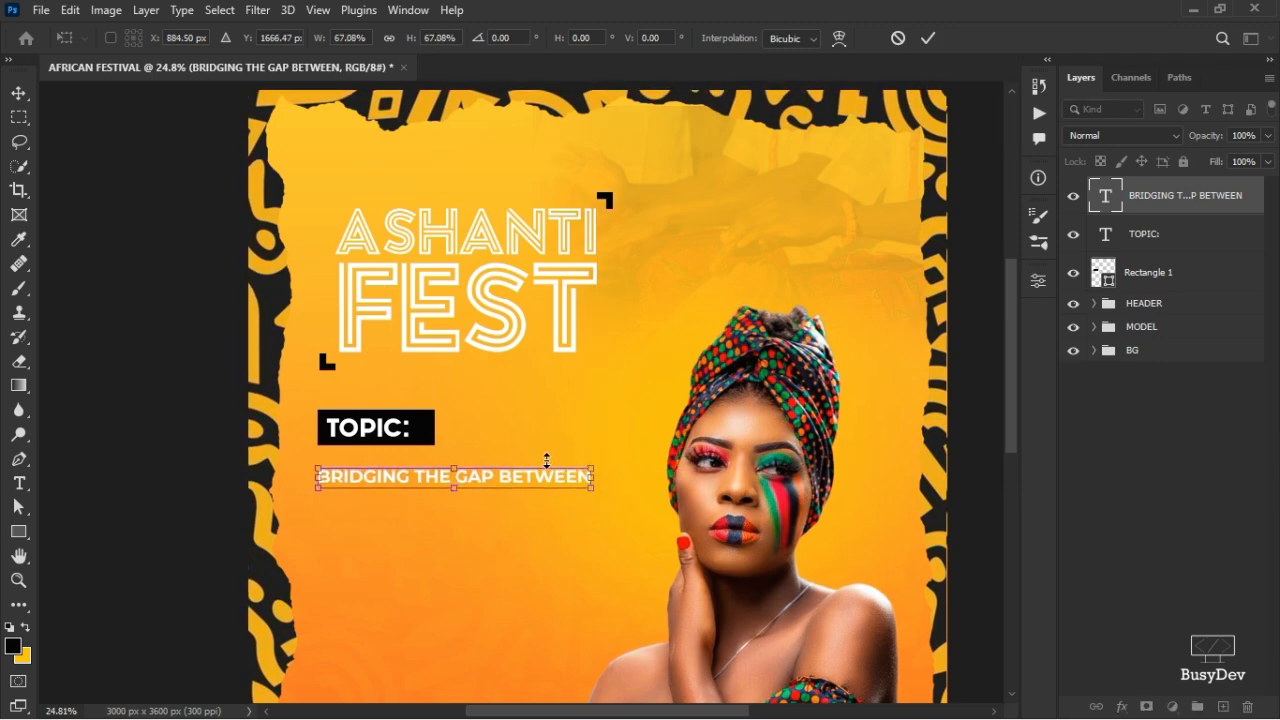
{"action": "key", "text": "Up"}
{"action": "key", "text": "Up"}
{"action": "key", "text": "Up"}
{"action": "key", "text": "Up"}
{"action": "key", "text": "Up"}
{"action": "key", "text": "Up"}
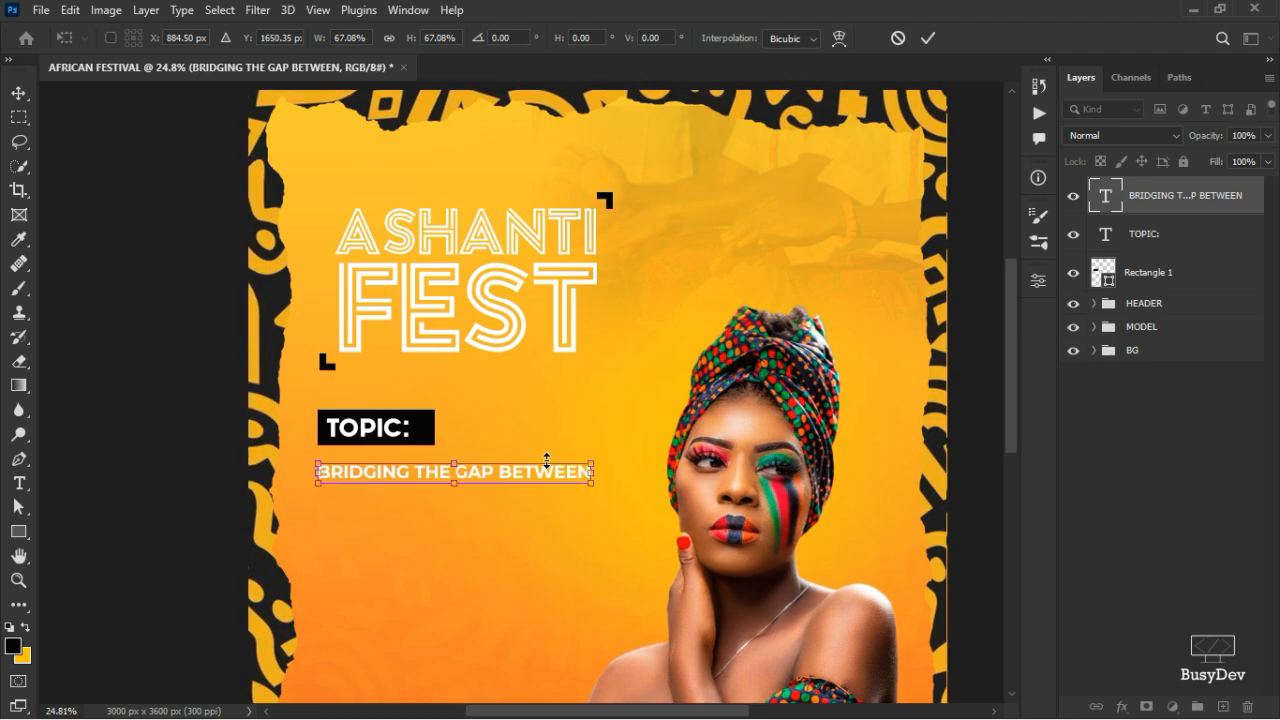
{"action": "key", "text": "Up"}
{"action": "key", "text": "Up"}
{"action": "key", "text": "Up"}
{"action": "key", "text": "Up"}
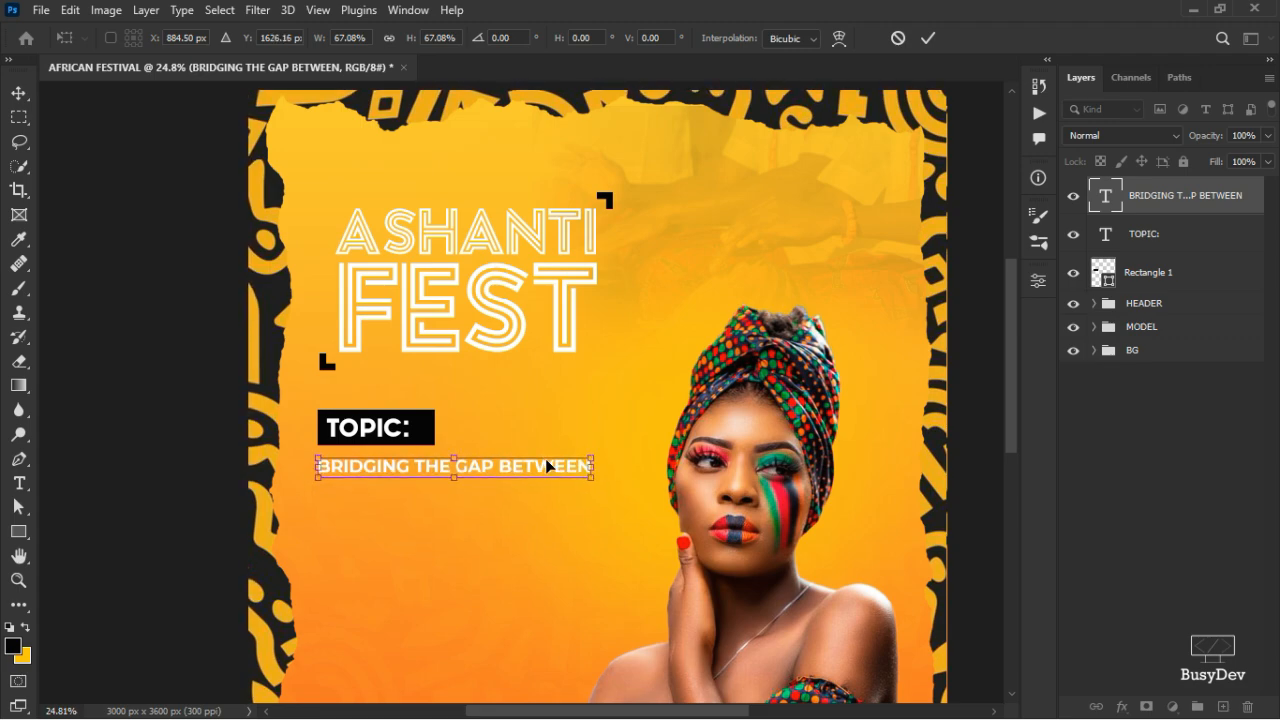
{"action": "left_click", "coordinate": [927, 37]}
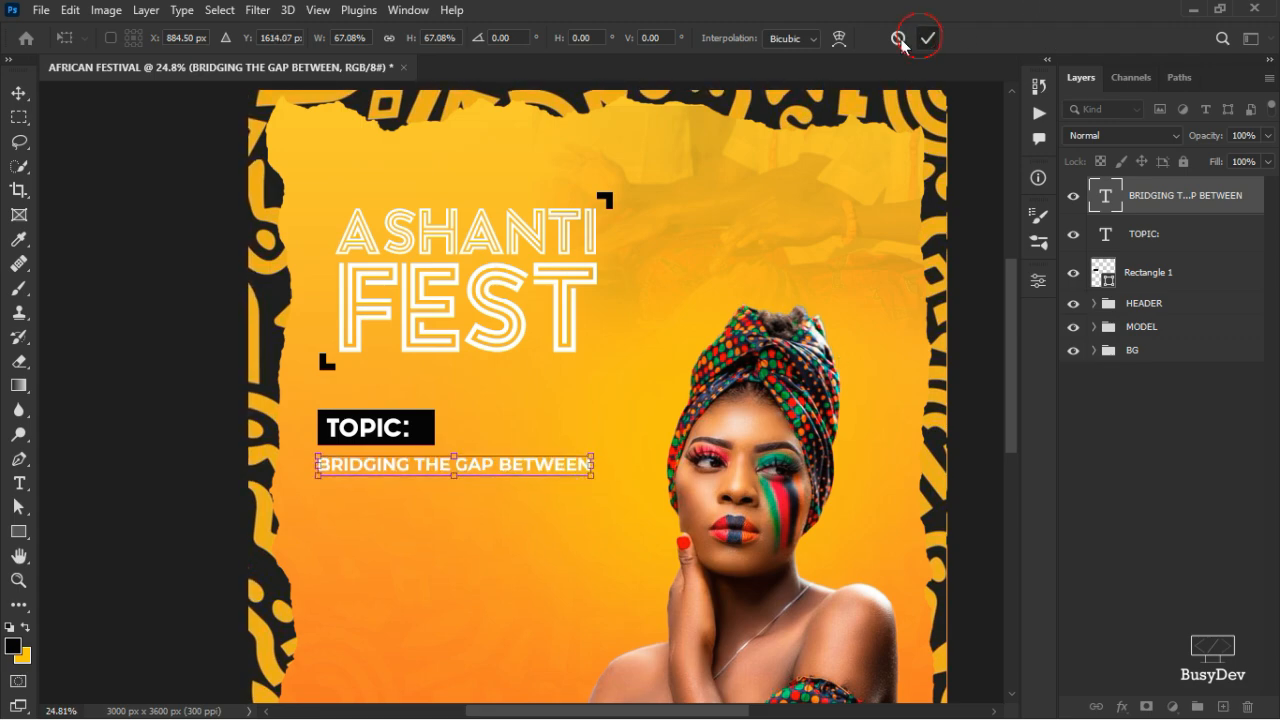
- Duplicate the BRIDGING line just below itself
{"action": "scroll", "coordinate": [375, 497], "scroll_direction": "up", "scroll_amount": 4}
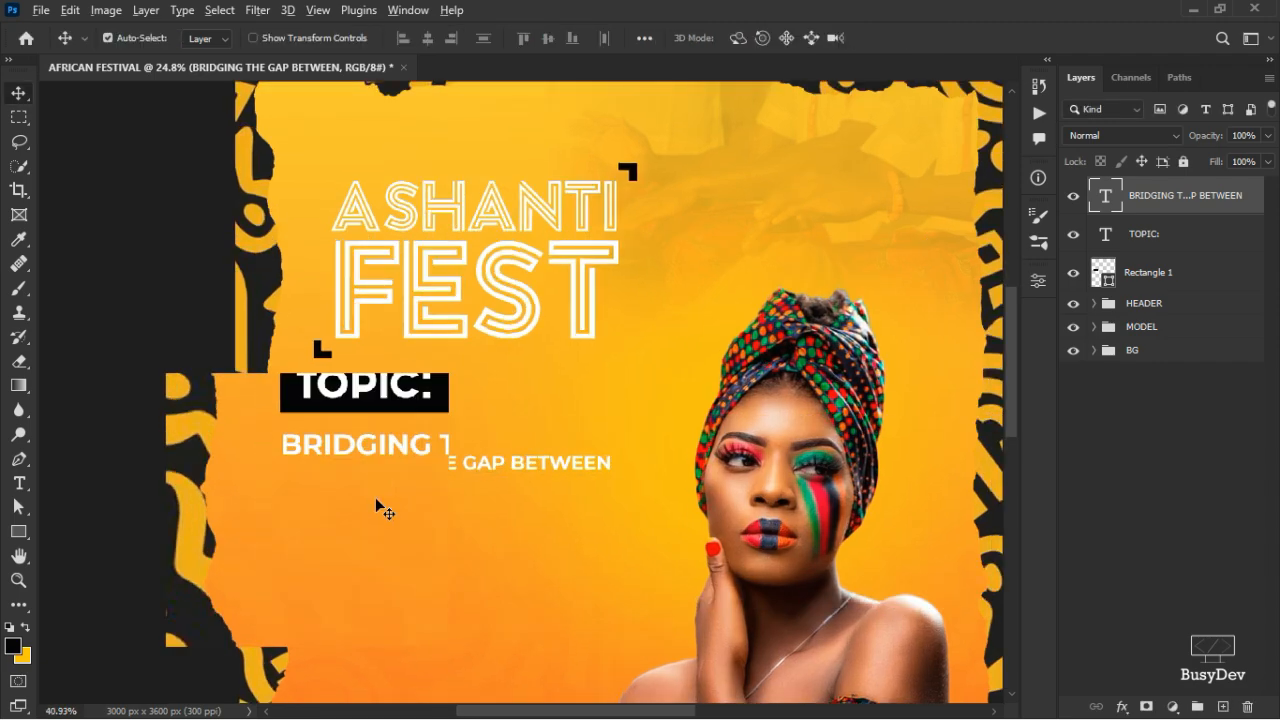
{"action": "scroll", "coordinate": [400, 492], "scroll_direction": "down", "scroll_amount": 2}
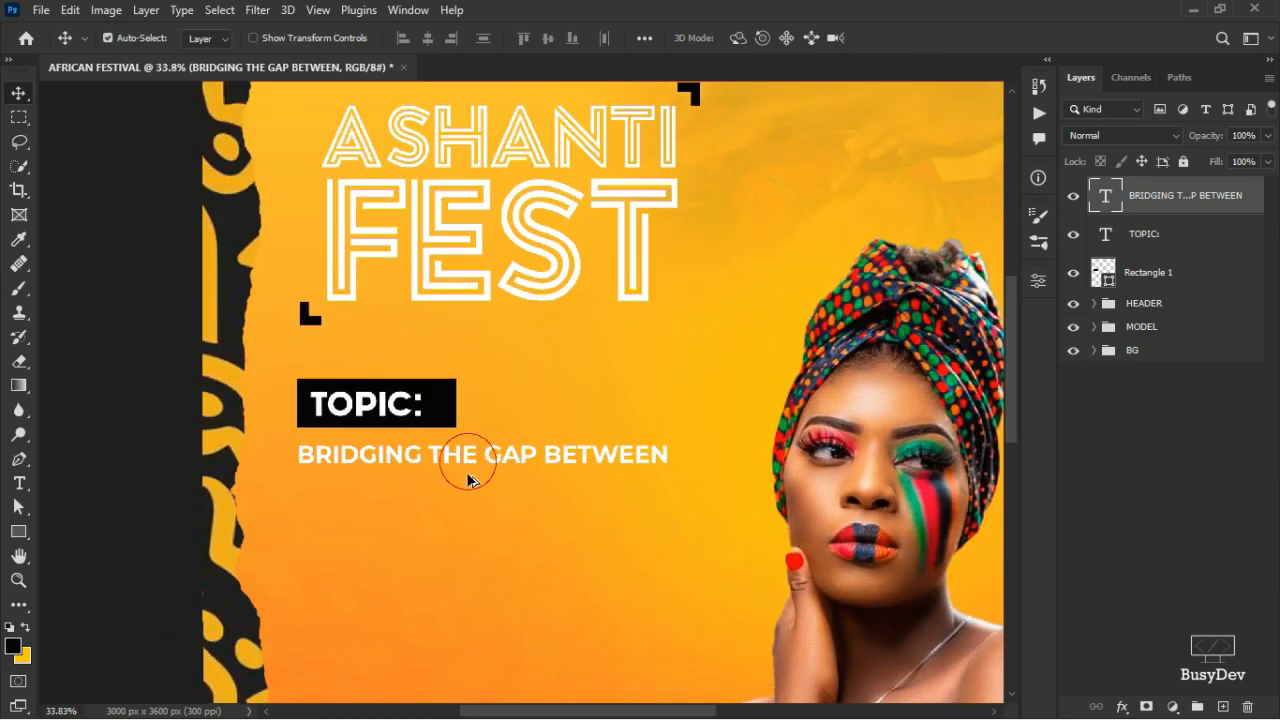
{"action": "left_click_drag", "start_coordinate": [468, 471], "coordinate": [468, 492]}
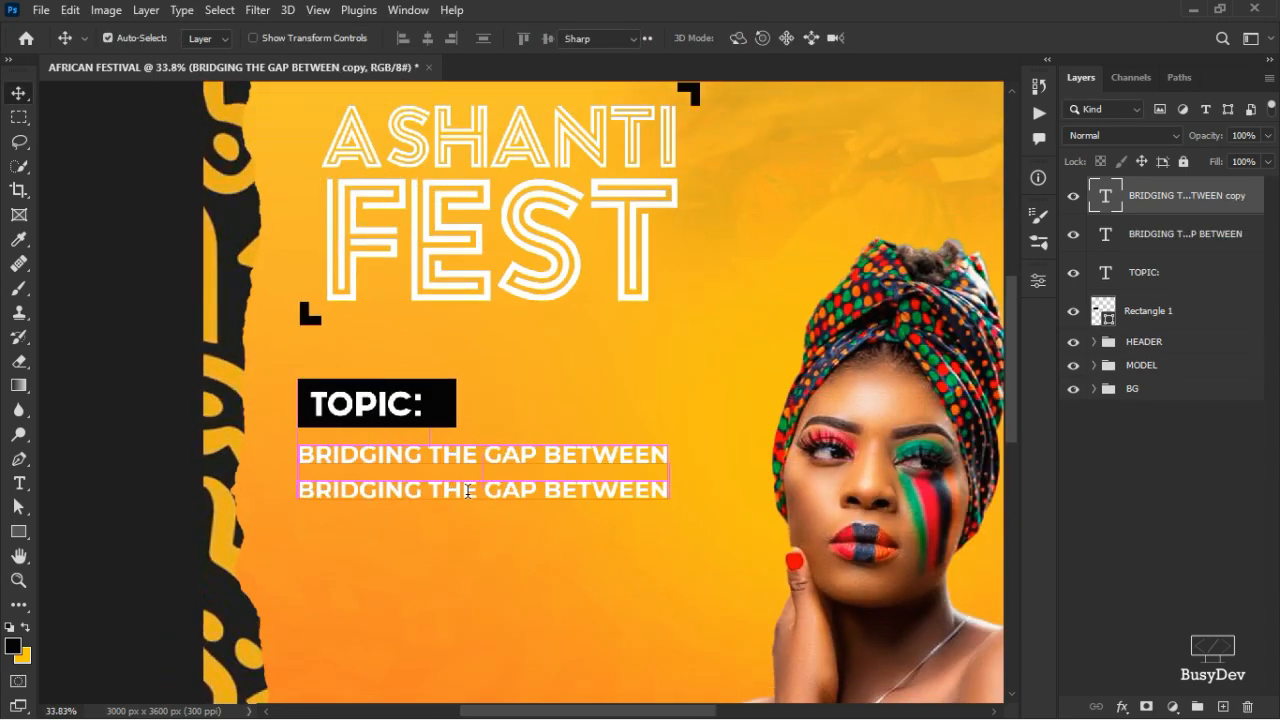
- Retype the duplicated line as 'DIASPORANS AND THE LOCAL PEOPLE'
{"action": "double_click", "coordinate": [468, 490]}
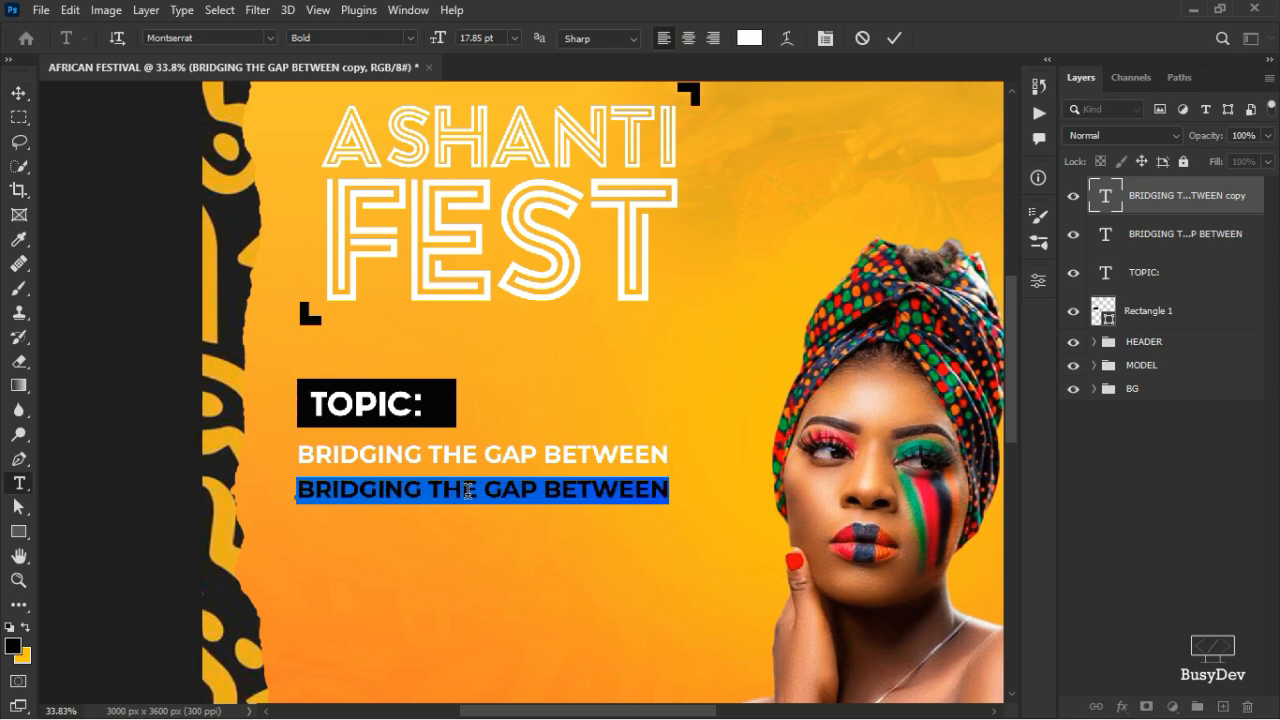
{"action": "type", "text": "DIASPORA"}
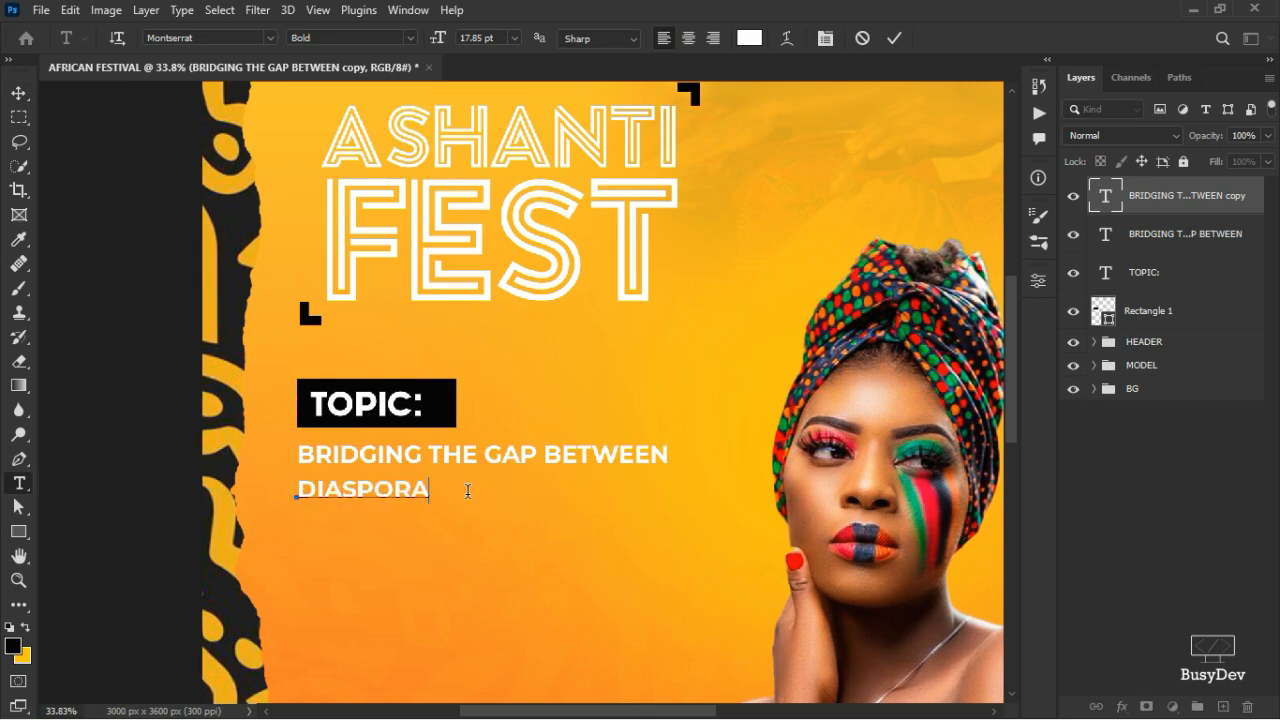
{"action": "type", "text": "NS AND THE "}
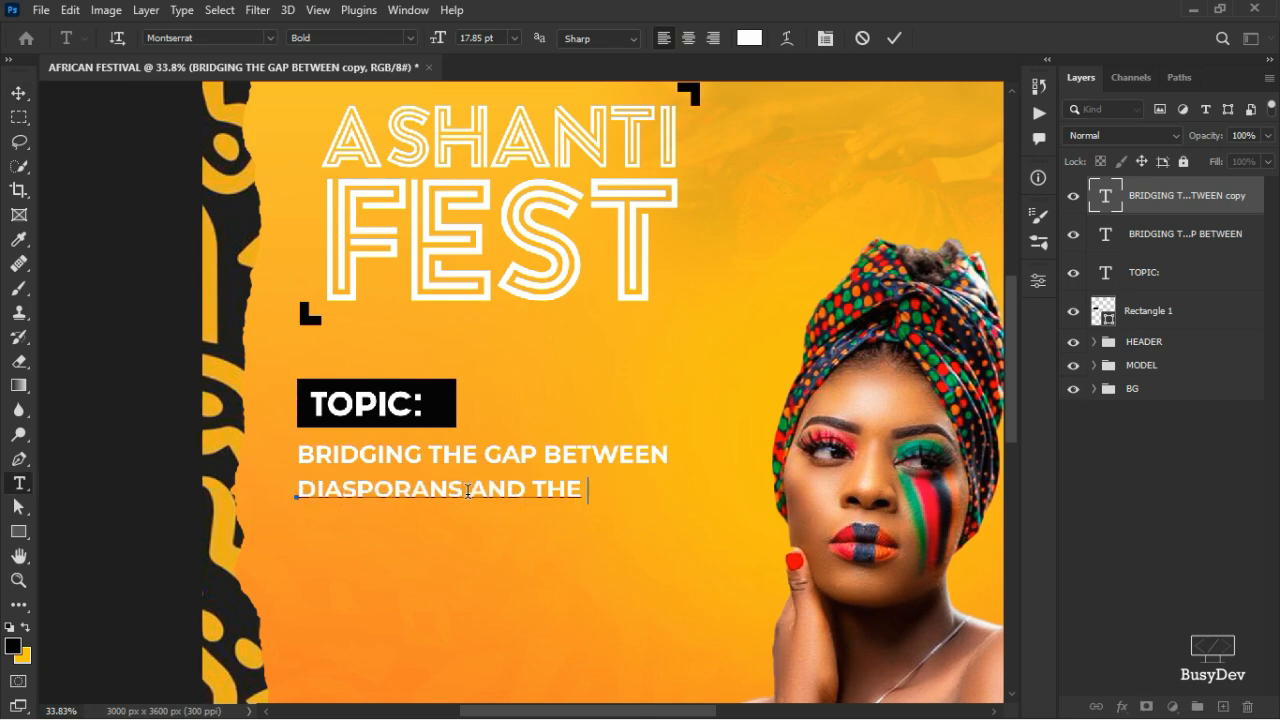
{"action": "type", "text": "LOCAL PEOPLE"}
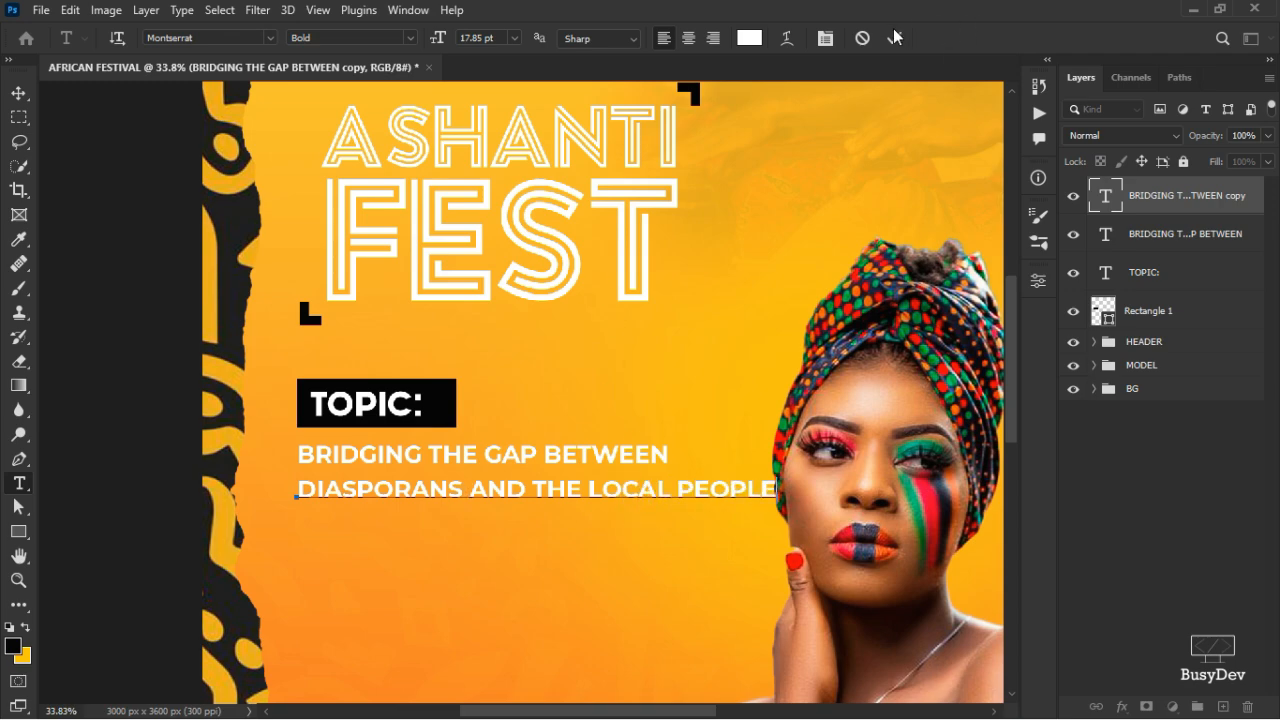
{"action": "type", "text": "v"}
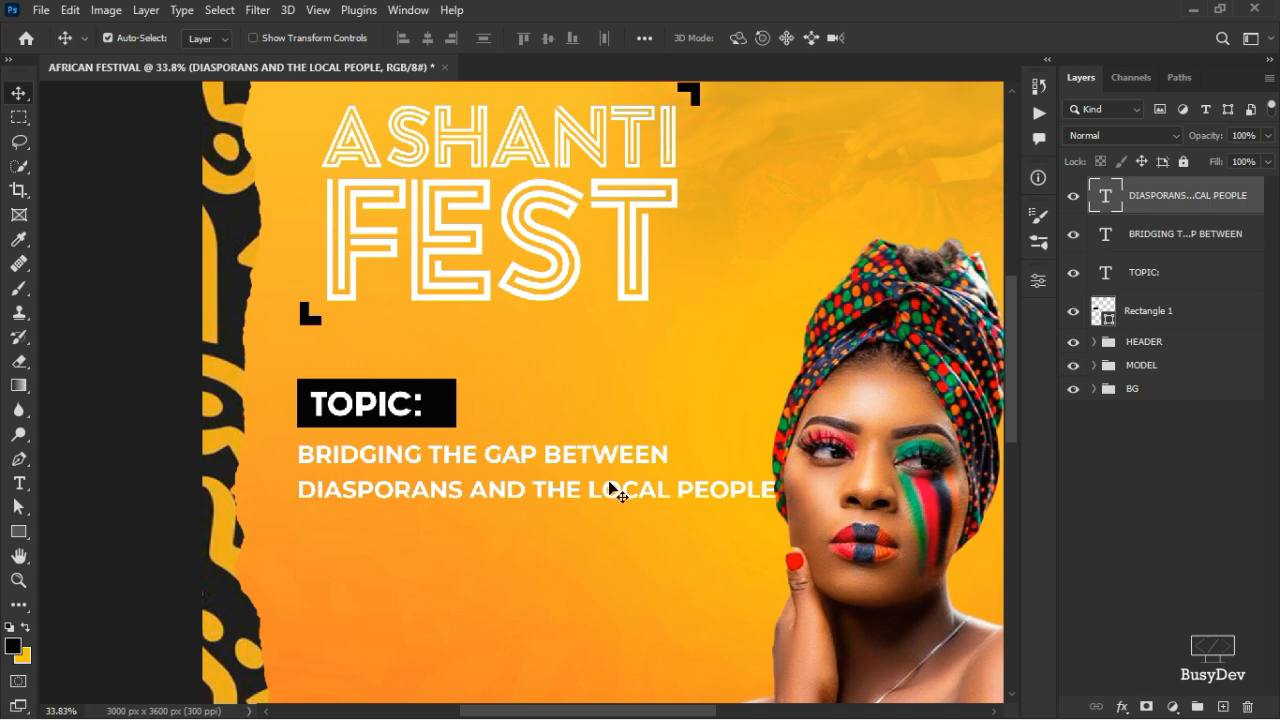
- Raise the DIASPORANS line, then scale both subtitle lines to about 83% and move them up under TOPIC:
{"action": "left_click_drag", "start_coordinate": [611, 485], "coordinate": [610, 480]}
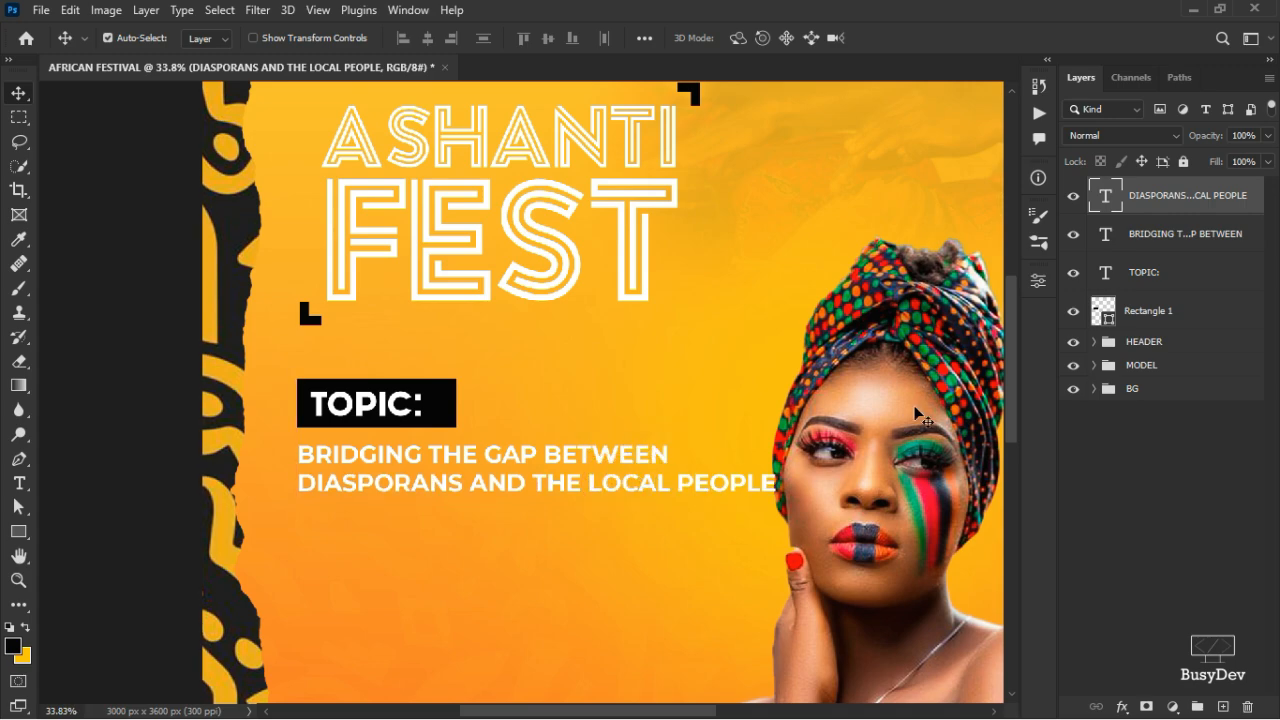
{"action": "key", "text": "ctrl"}
{"action": "left_click", "coordinate": [1190, 250], "text": "ctrl"}
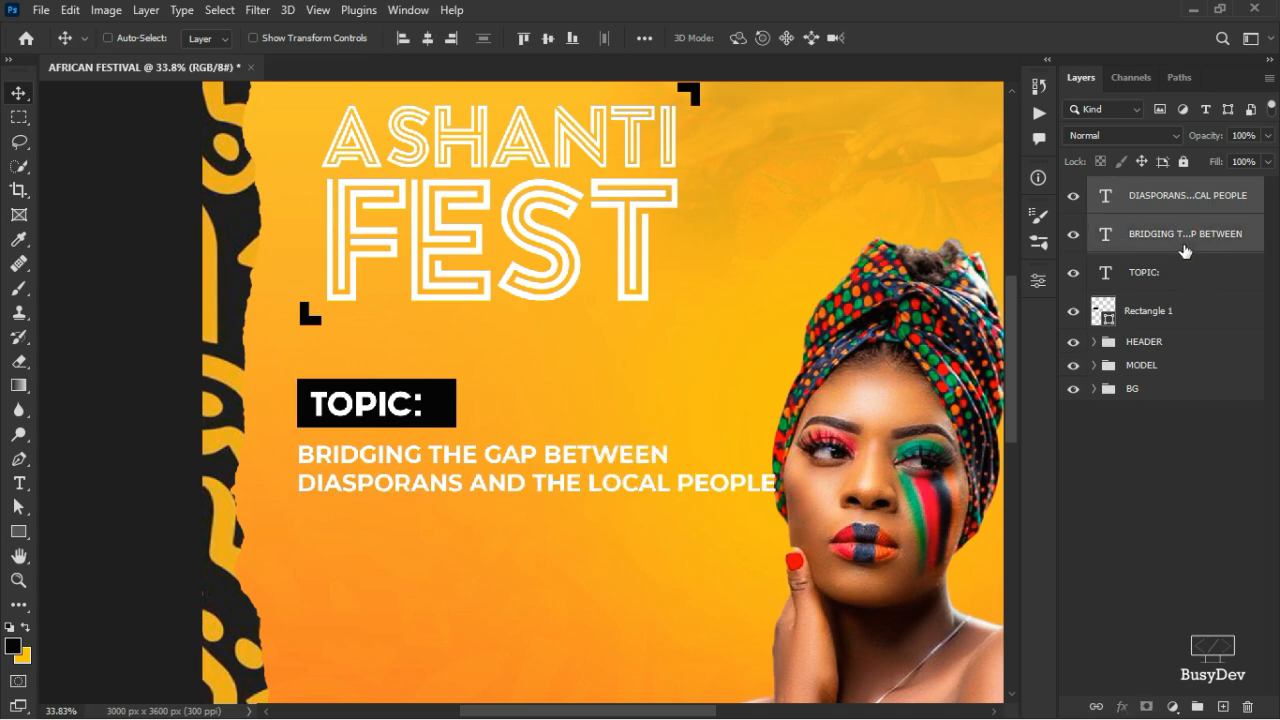
{"action": "key", "text": "ctrl+t"}
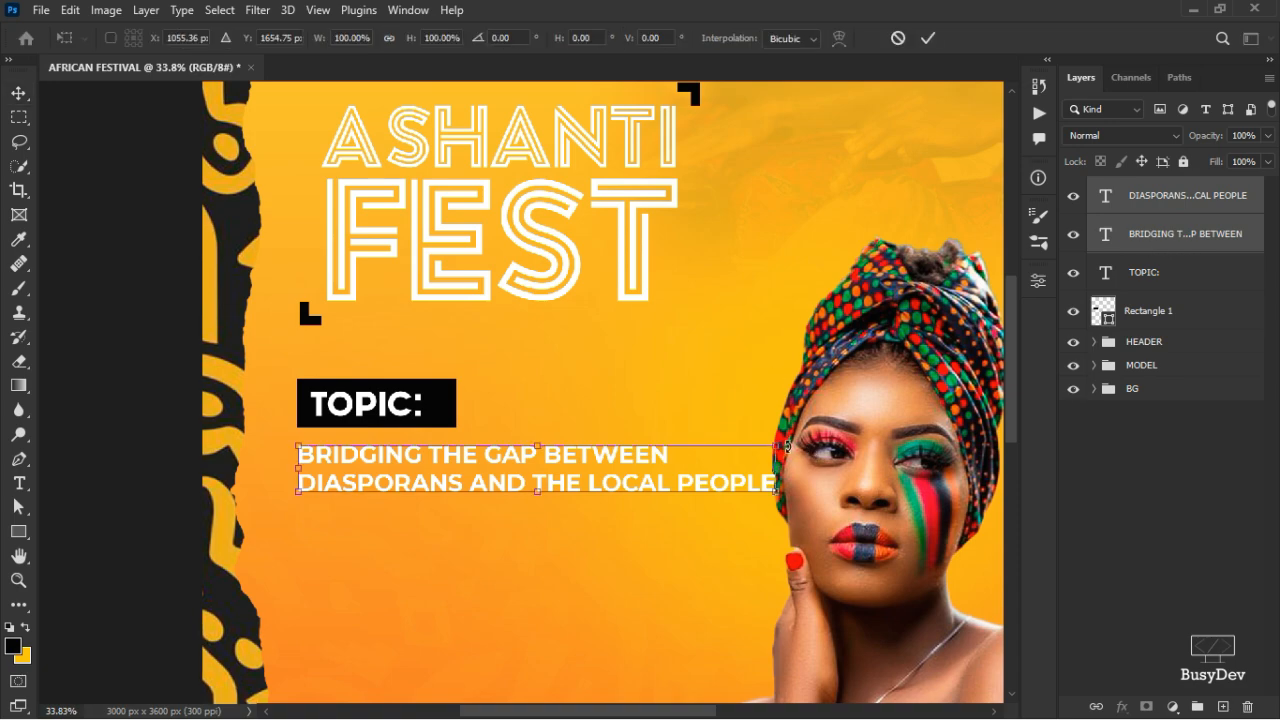
{"action": "left_click_drag", "start_coordinate": [778, 446], "coordinate": [697, 489]}
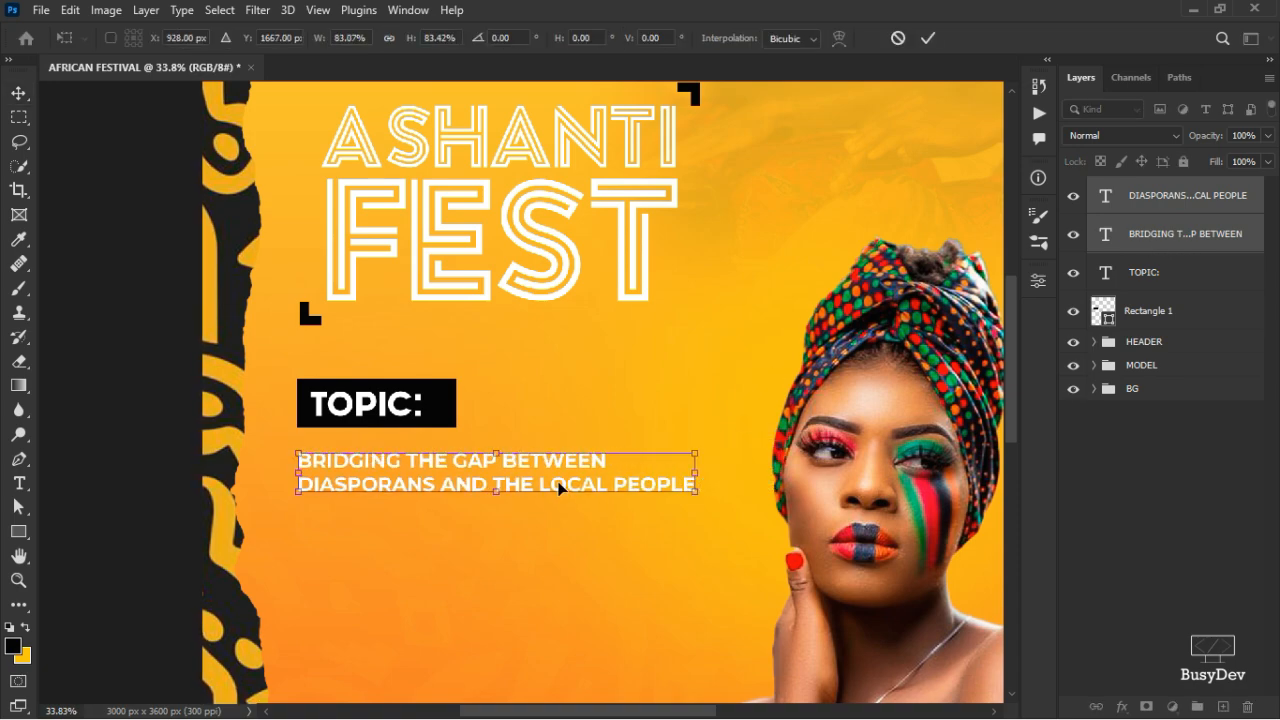
{"action": "left_click_drag", "start_coordinate": [554, 480], "coordinate": [553, 468]}
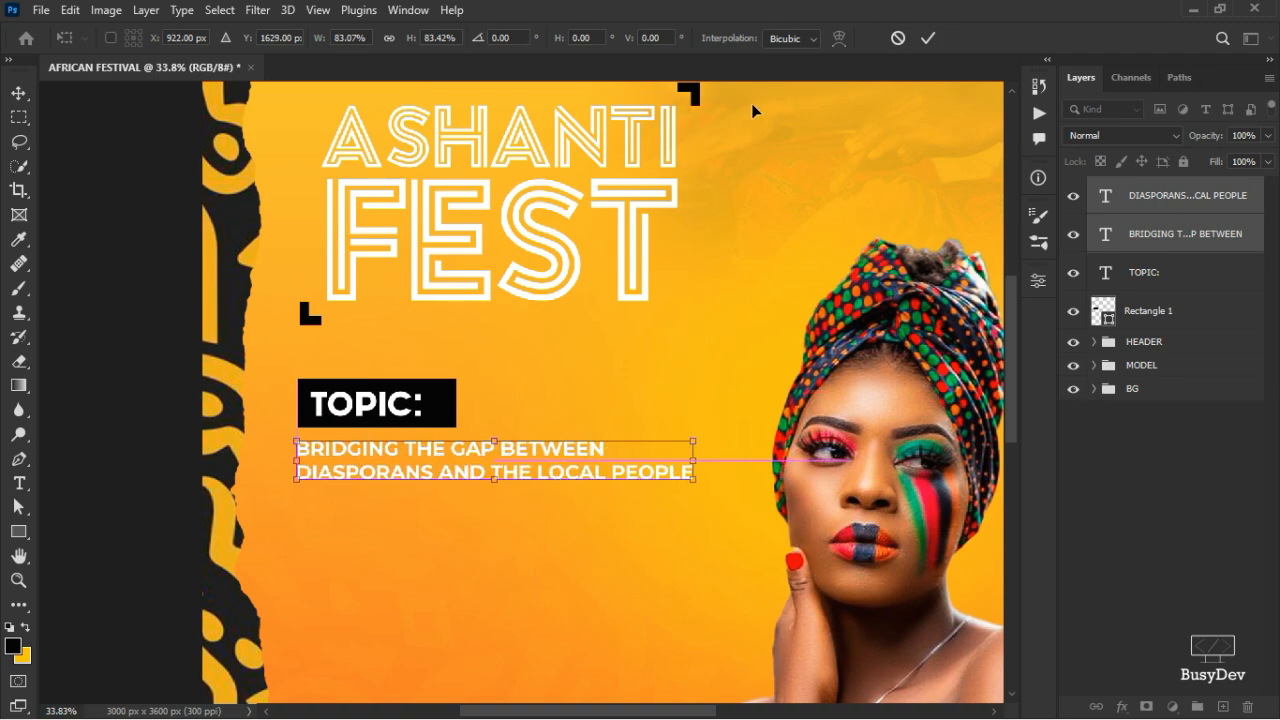
{"action": "left_click", "coordinate": [928, 38]}
{"action": "scroll", "coordinate": [400, 367], "scroll_direction": "down", "scroll_amount": 5}
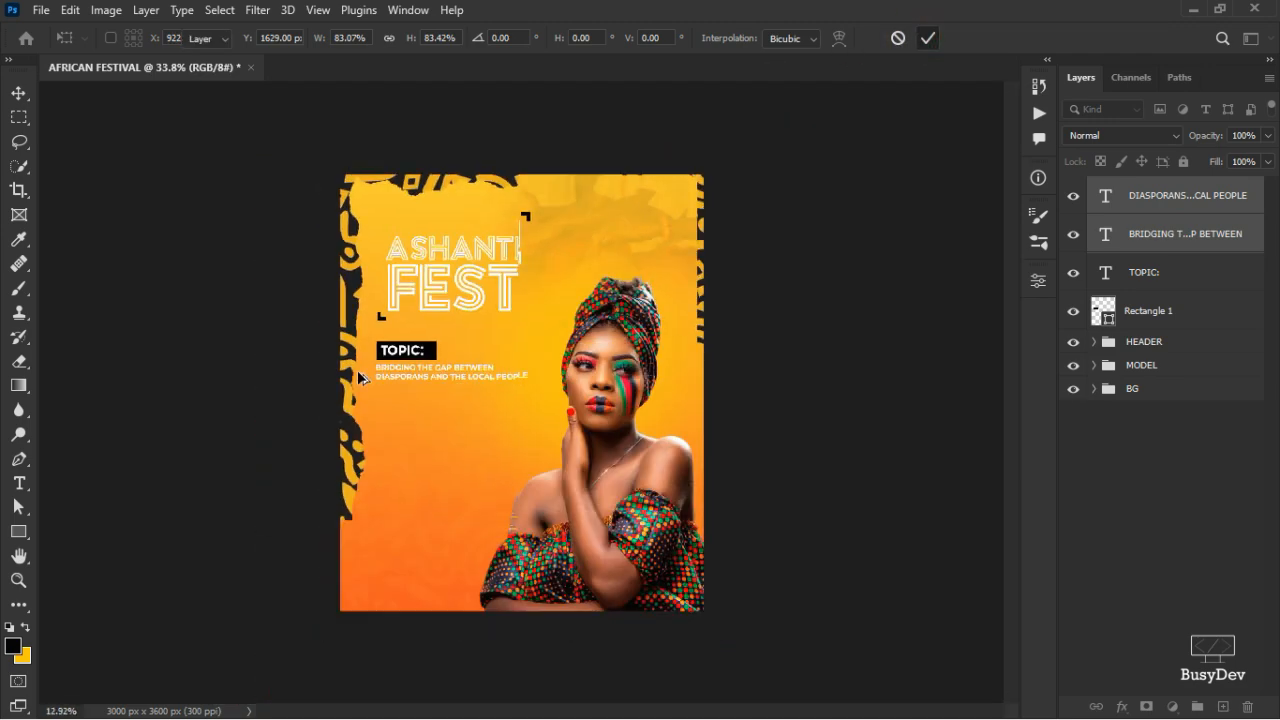
{"action": "scroll", "coordinate": [400, 367], "scroll_direction": "up", "scroll_amount": 5}
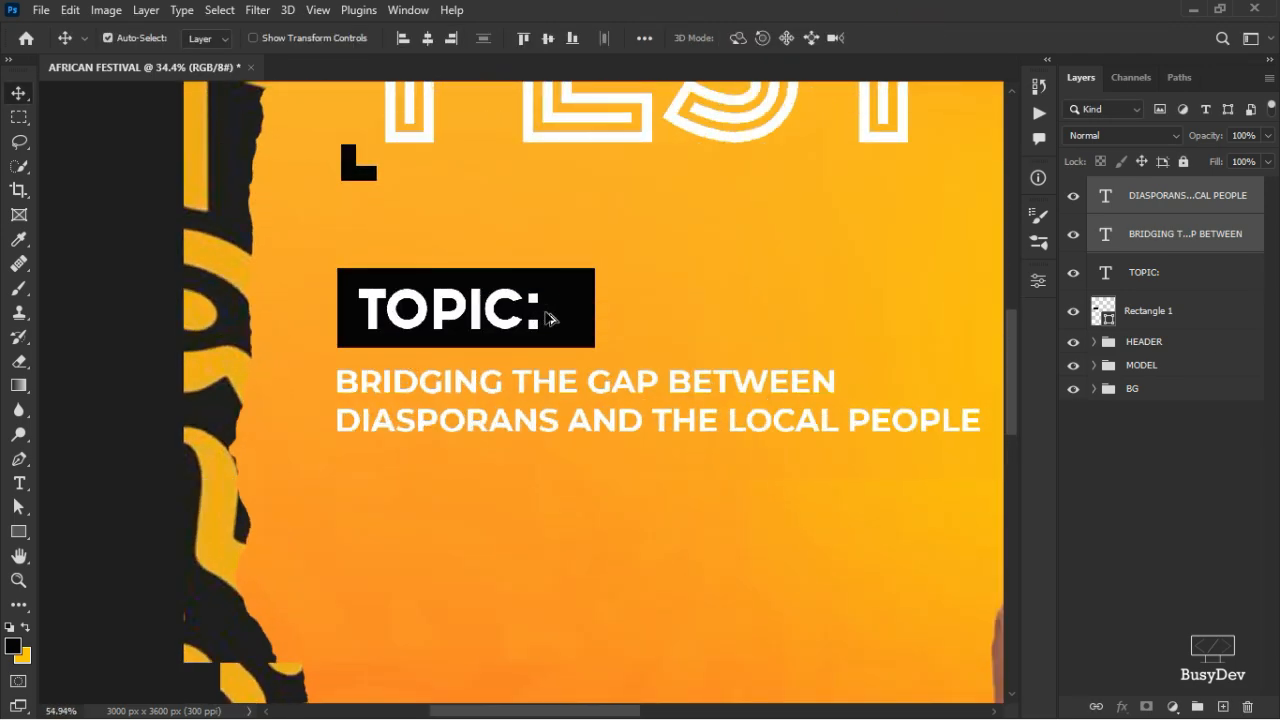
- Scale the TOPIC: text and Rectangle 1 together down to about 67%, roughly 410 by 128 px
{"action": "left_click", "coordinate": [1145, 272]}
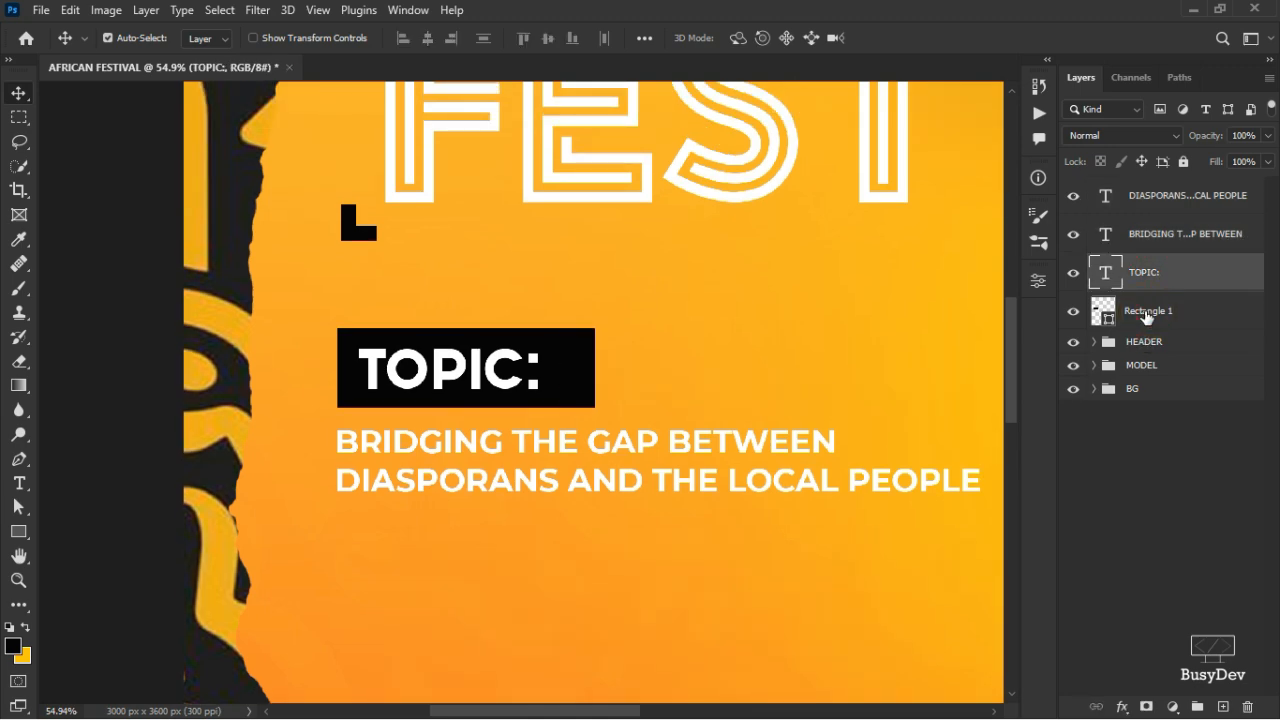
{"action": "left_click", "coordinate": [1145, 312], "text": "shift"}
{"action": "key", "text": "ctrl+t"}
{"action": "left_click_drag", "start_coordinate": [596, 328], "coordinate": [512, 354]}
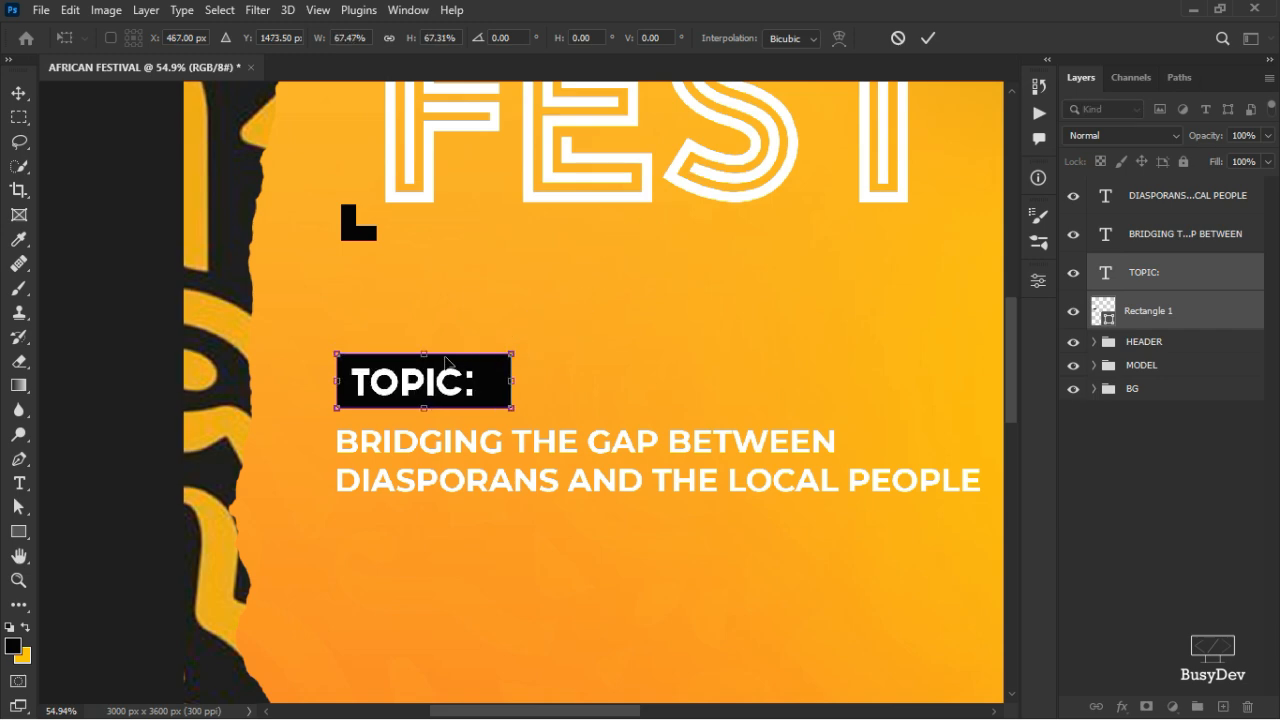
{"action": "left_click", "coordinate": [926, 38]}
{"action": "scroll", "coordinate": [383, 412], "scroll_direction": "down", "scroll_amount": 4}
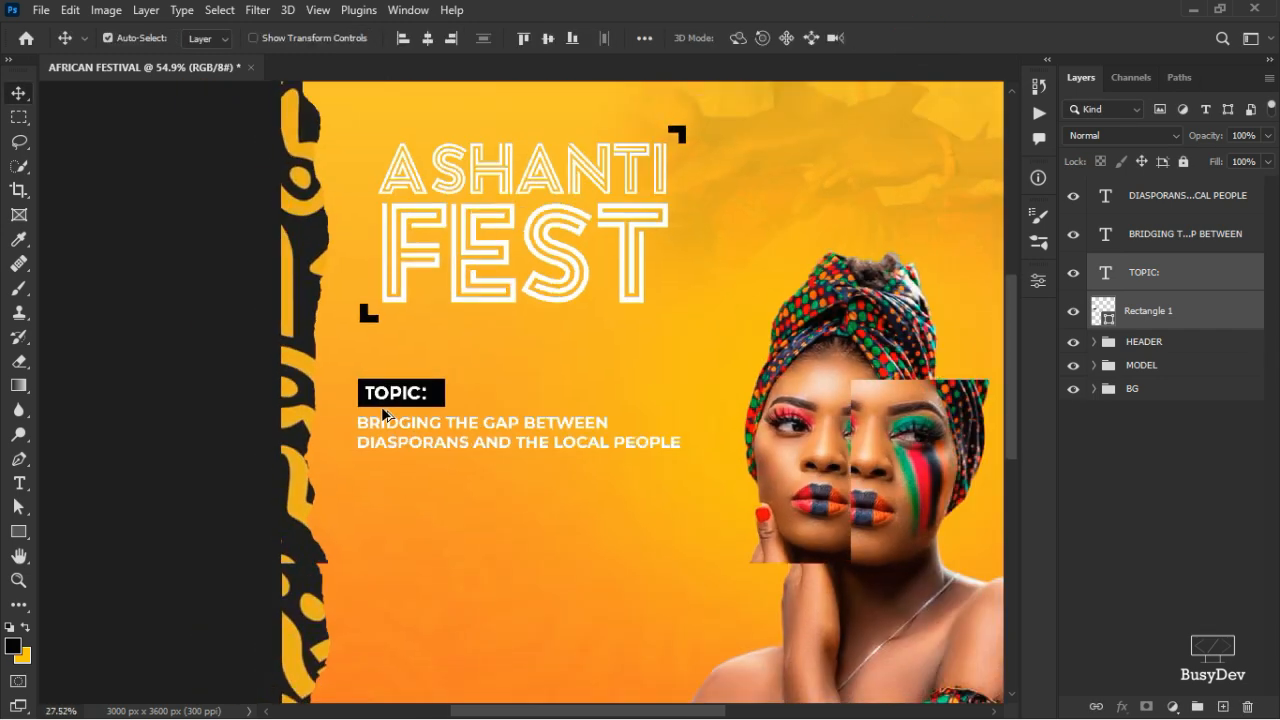
{"action": "scroll", "coordinate": [449, 494], "scroll_direction": "down", "scroll_amount": 2}
{"action": "scroll", "coordinate": [509, 397], "scroll_direction": "up", "scroll_amount": 3}
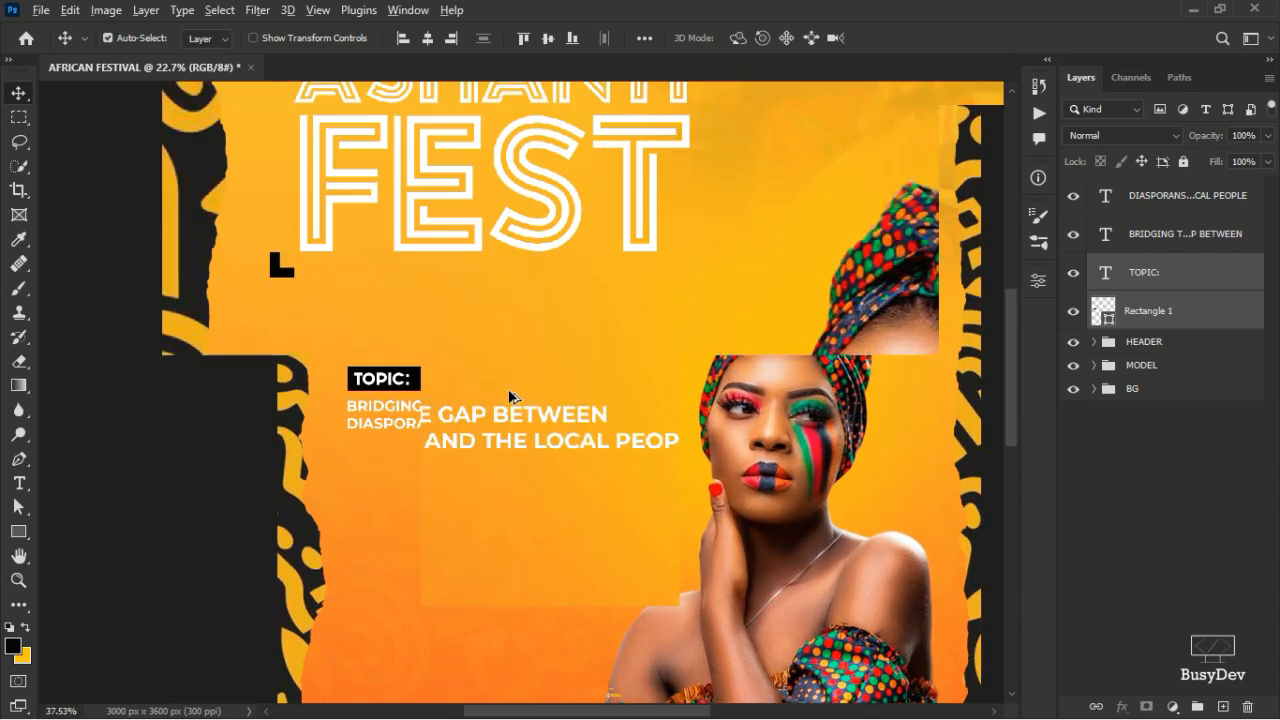
{"action": "scroll", "coordinate": [509, 397], "scroll_direction": "up", "scroll_amount": 2}
{"action": "scroll", "coordinate": [270, 380], "scroll_direction": "down", "scroll_amount": 5}
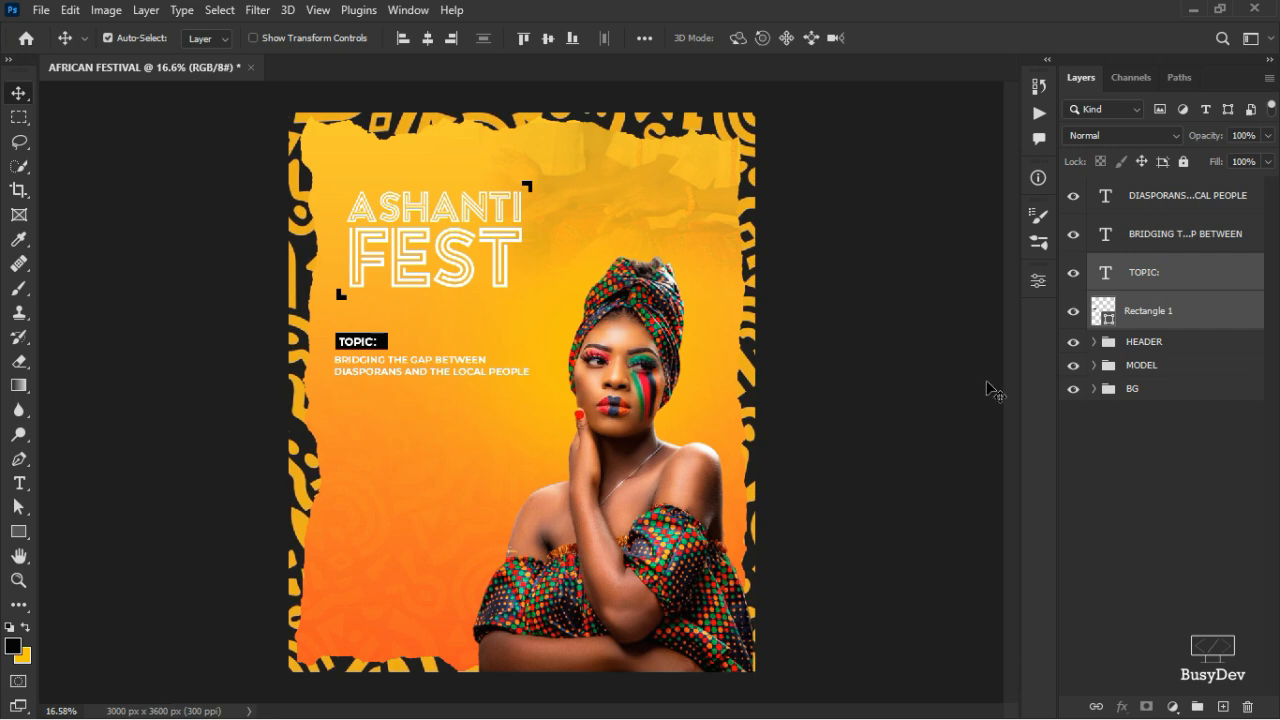
- Enlarge the BRIDGING and DIASPORANS subtitle lines slightly together
{"action": "left_click", "coordinate": [1168, 208]}
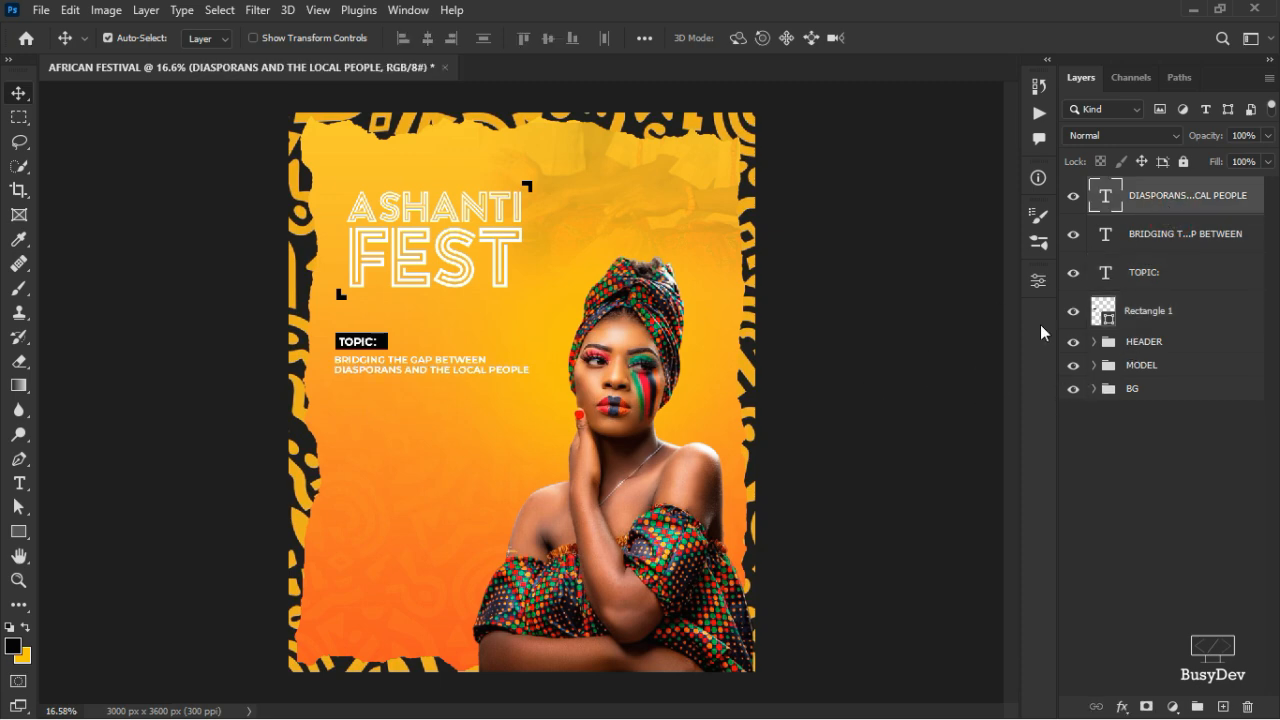
{"action": "left_click", "coordinate": [1207, 235], "text": "shift"}
{"action": "key", "text": "ctrl+t"}
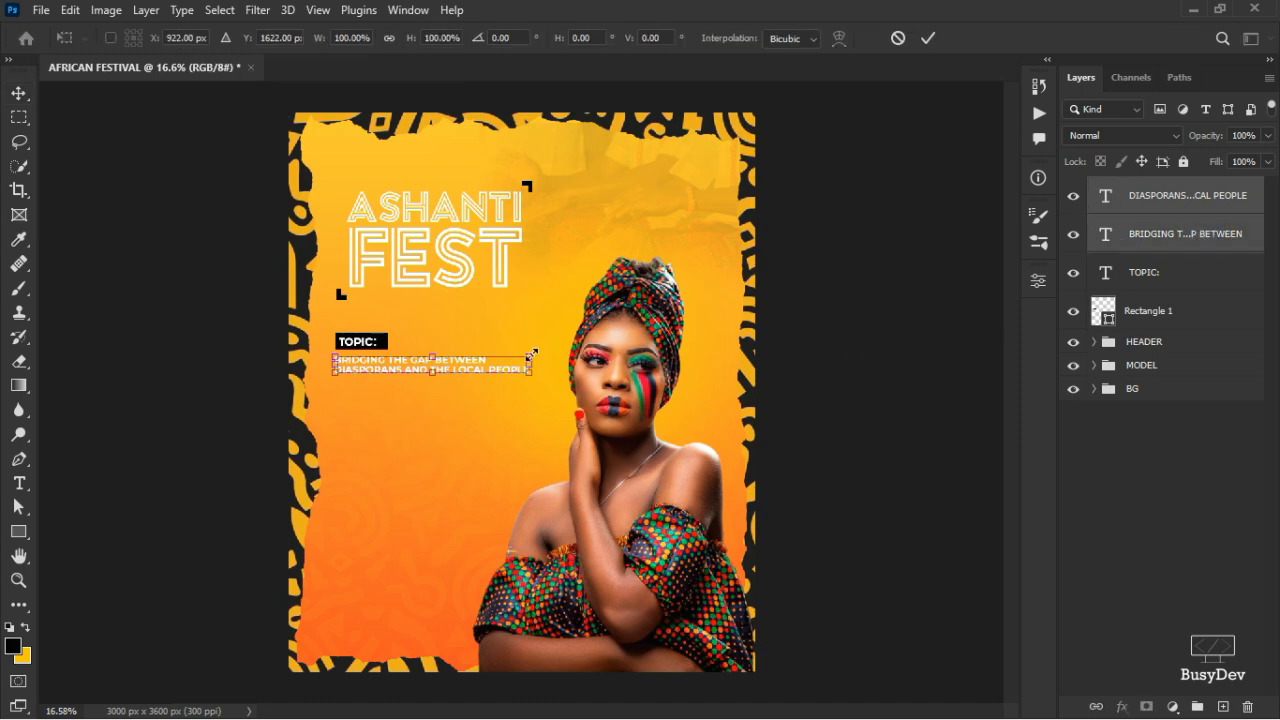
{"action": "left_click_drag", "start_coordinate": [531, 354], "coordinate": [546, 353]}
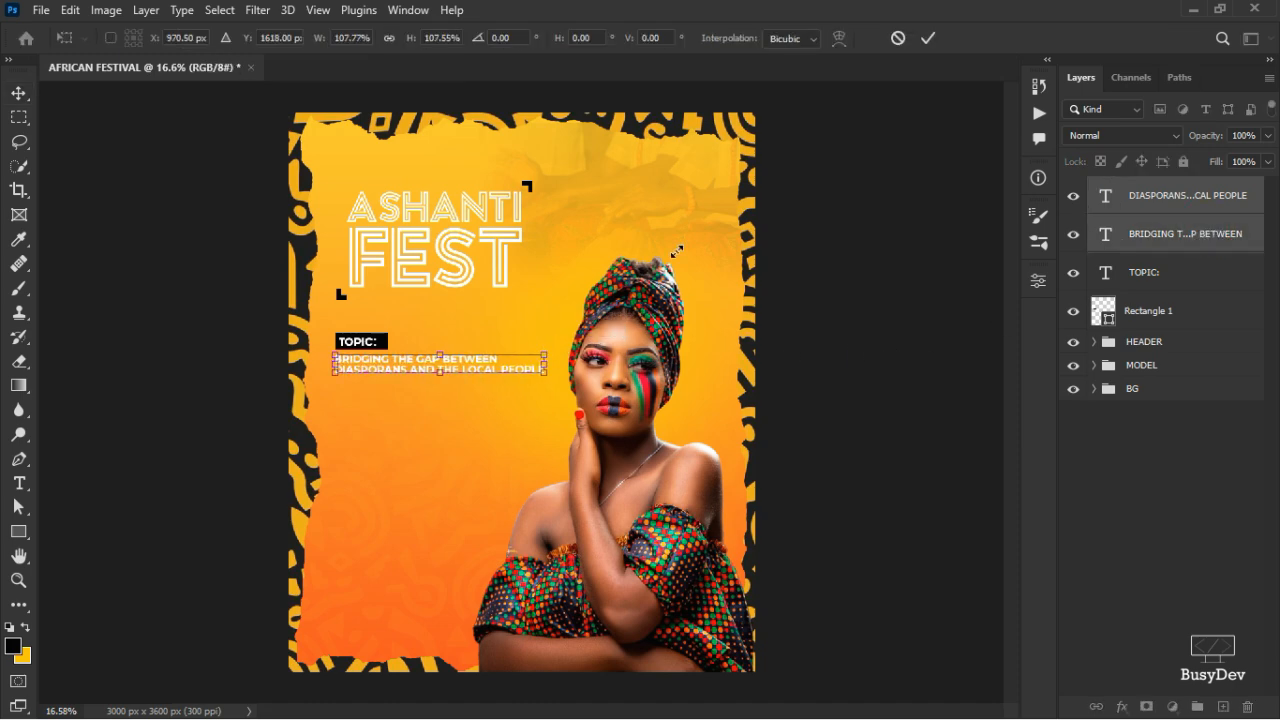
{"action": "left_click", "coordinate": [928, 38]}
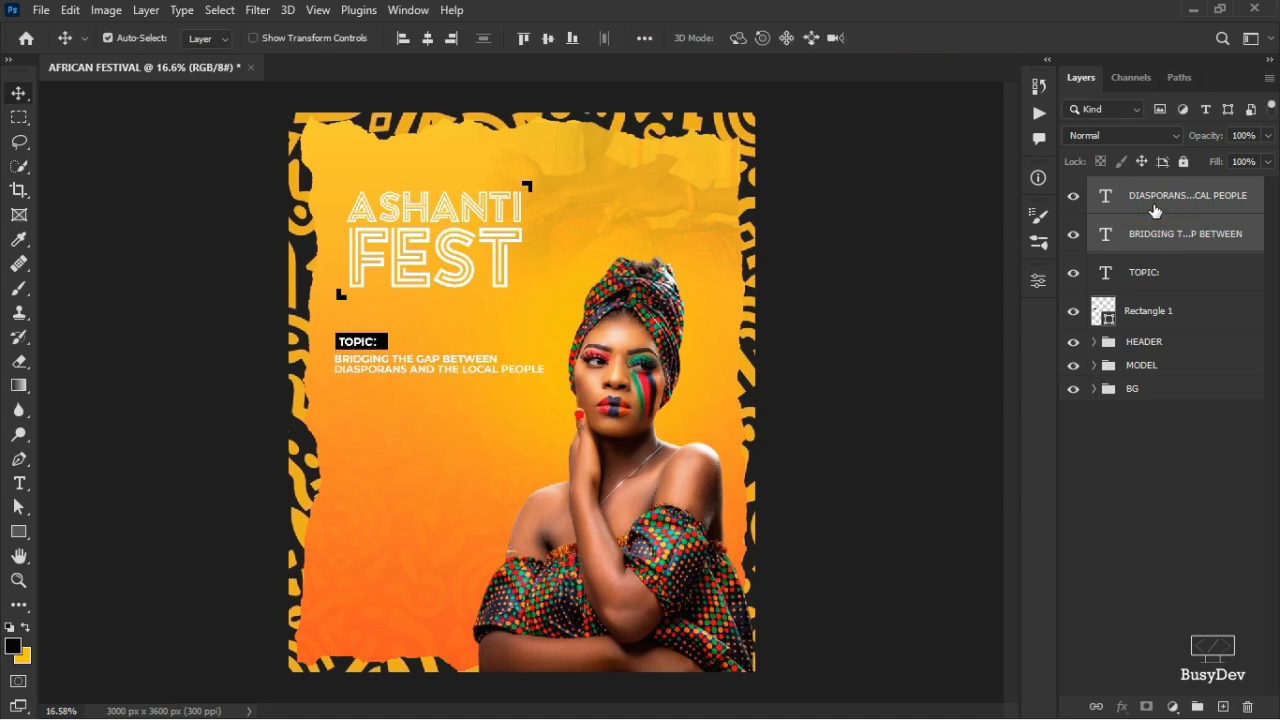
- Group both subtitle lines, the TOPIC text and Rectangle 1 into Group 1
{"action": "left_click", "coordinate": [1155, 206]}
{"action": "left_click", "coordinate": [1157, 289], "text": "shift"}
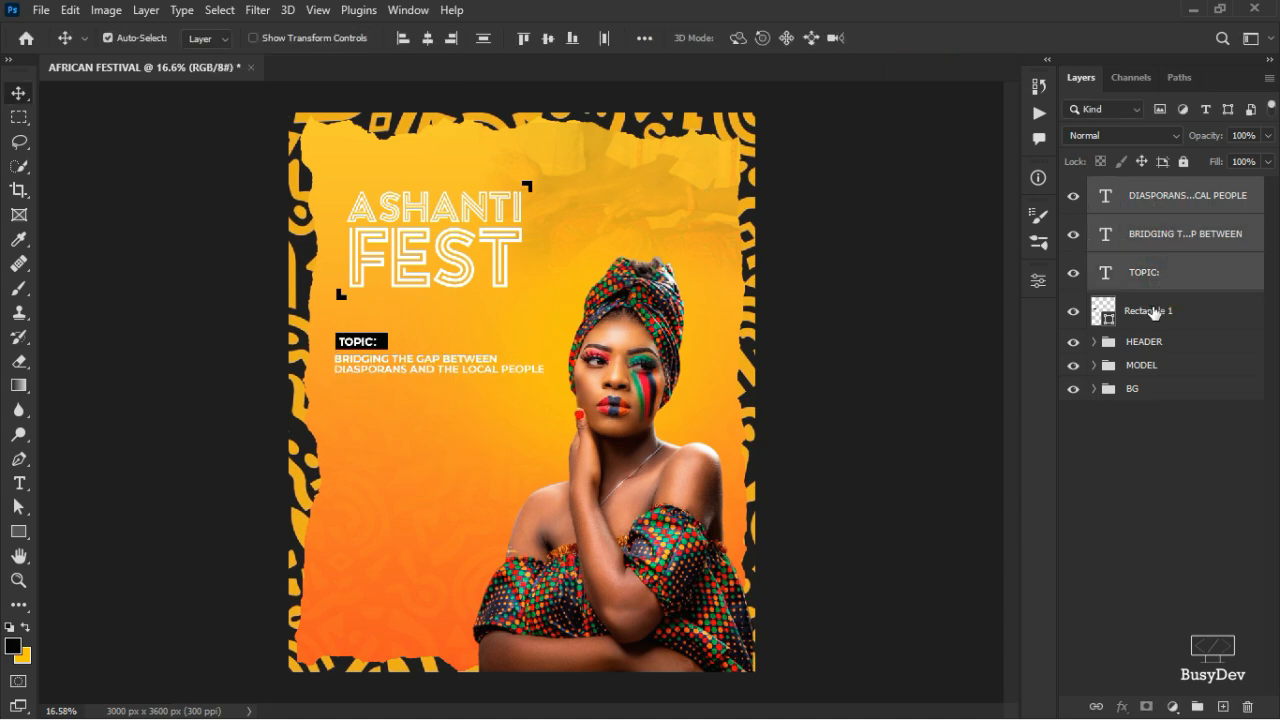
{"action": "left_click", "coordinate": [1155, 316], "text": "shift"}
{"action": "key", "text": "ctrl+g"}
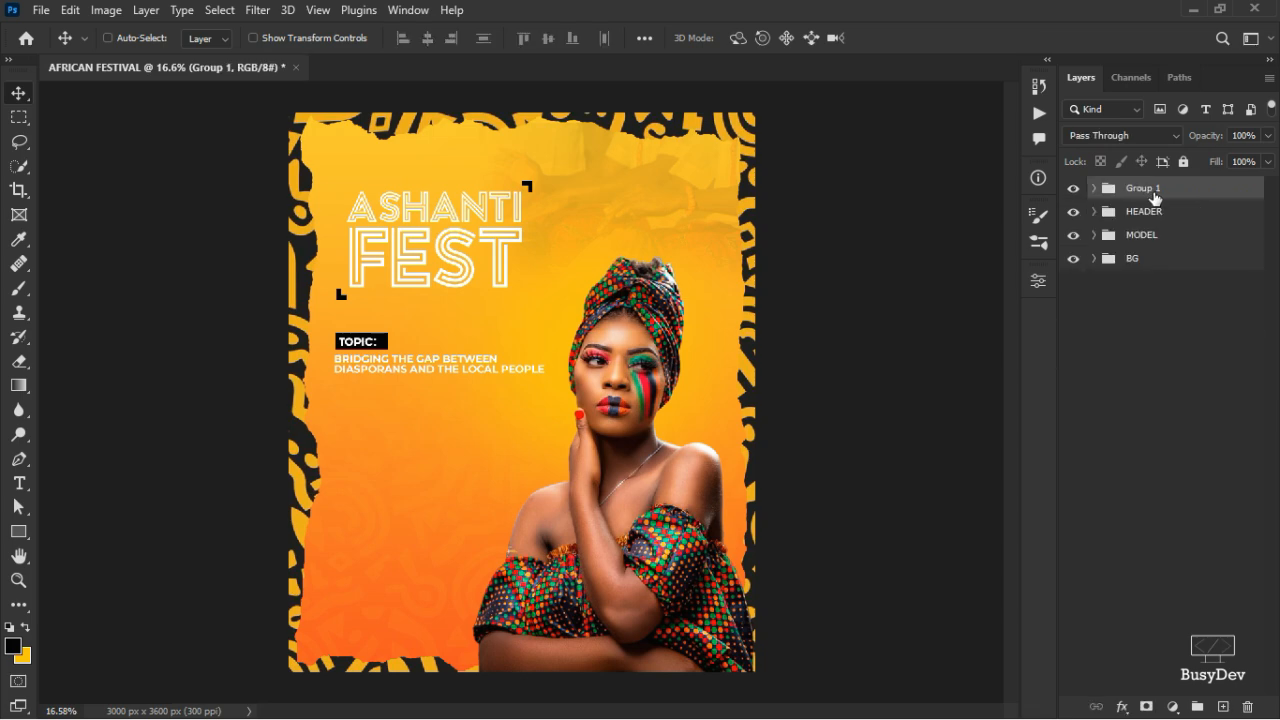
- Rename Group 1 to TOPIC, then briefly check the Notepad font list and minimize it
{"action": "double_click", "coordinate": [1150, 188]}
{"action": "type", "text": "T"}
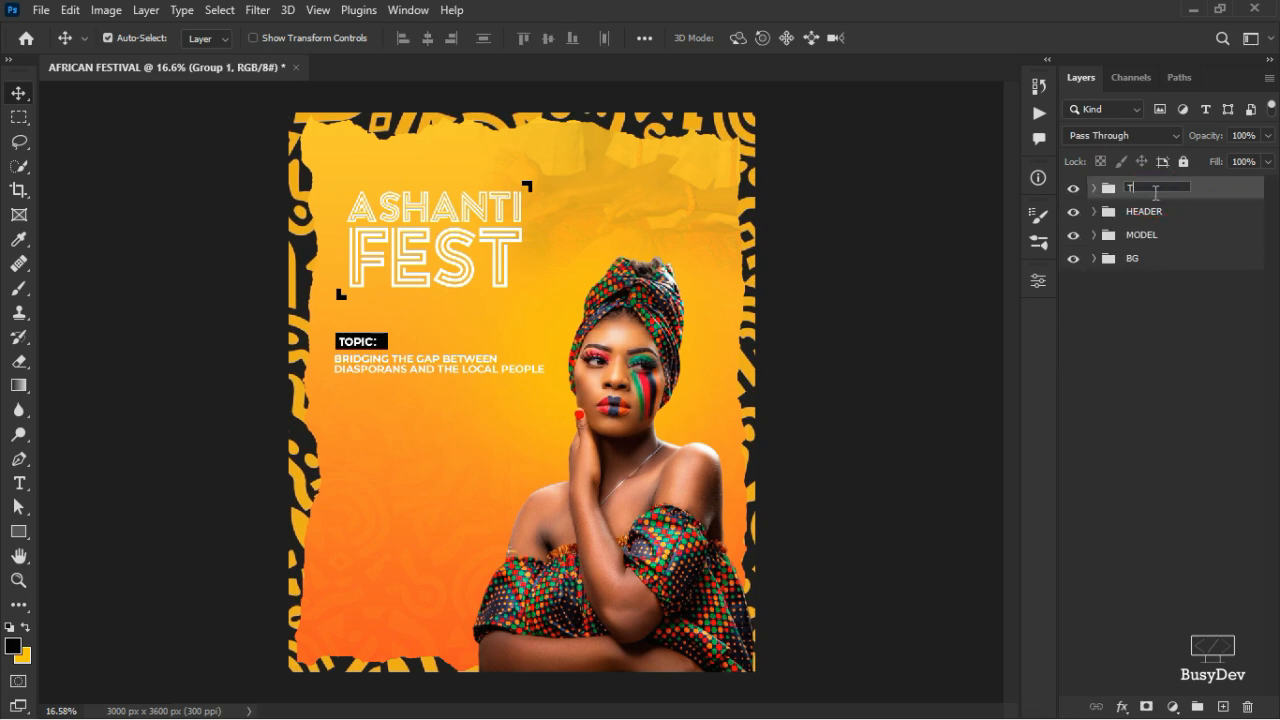
{"action": "type", "text": "OPIC"}
{"action": "key", "text": "Return"}
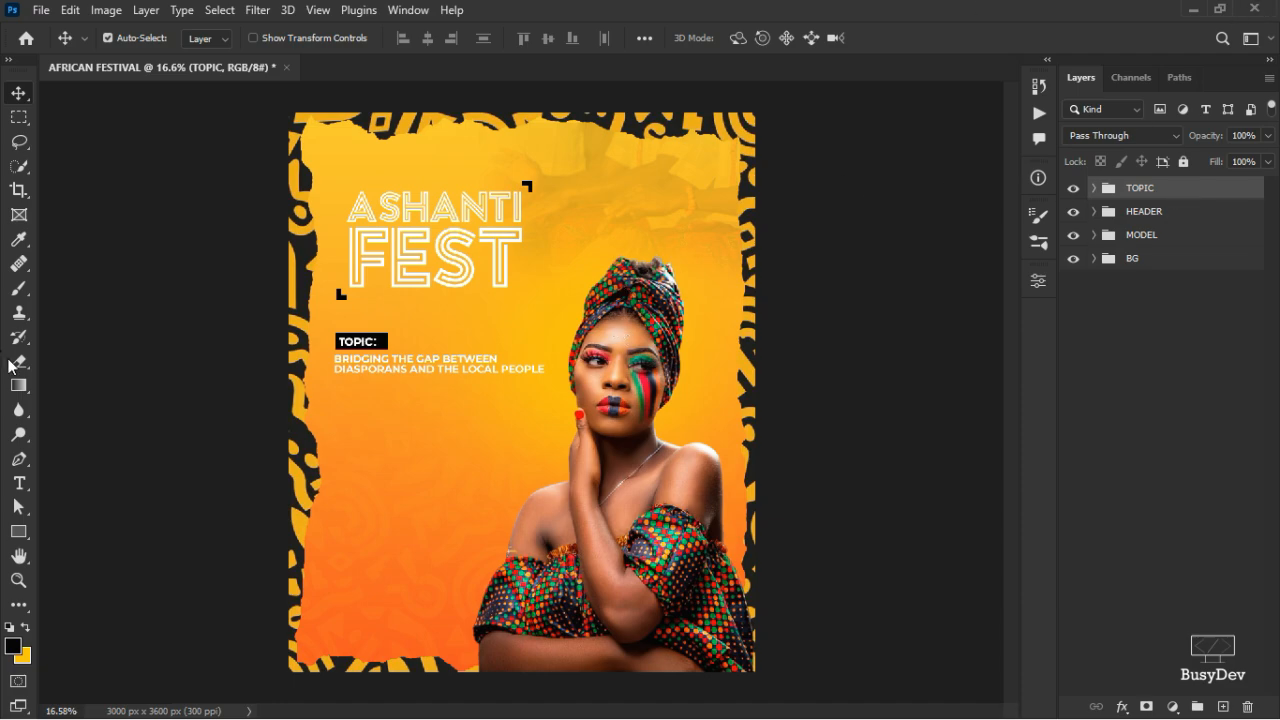
{"action": "key", "text": "alt+Tab"}
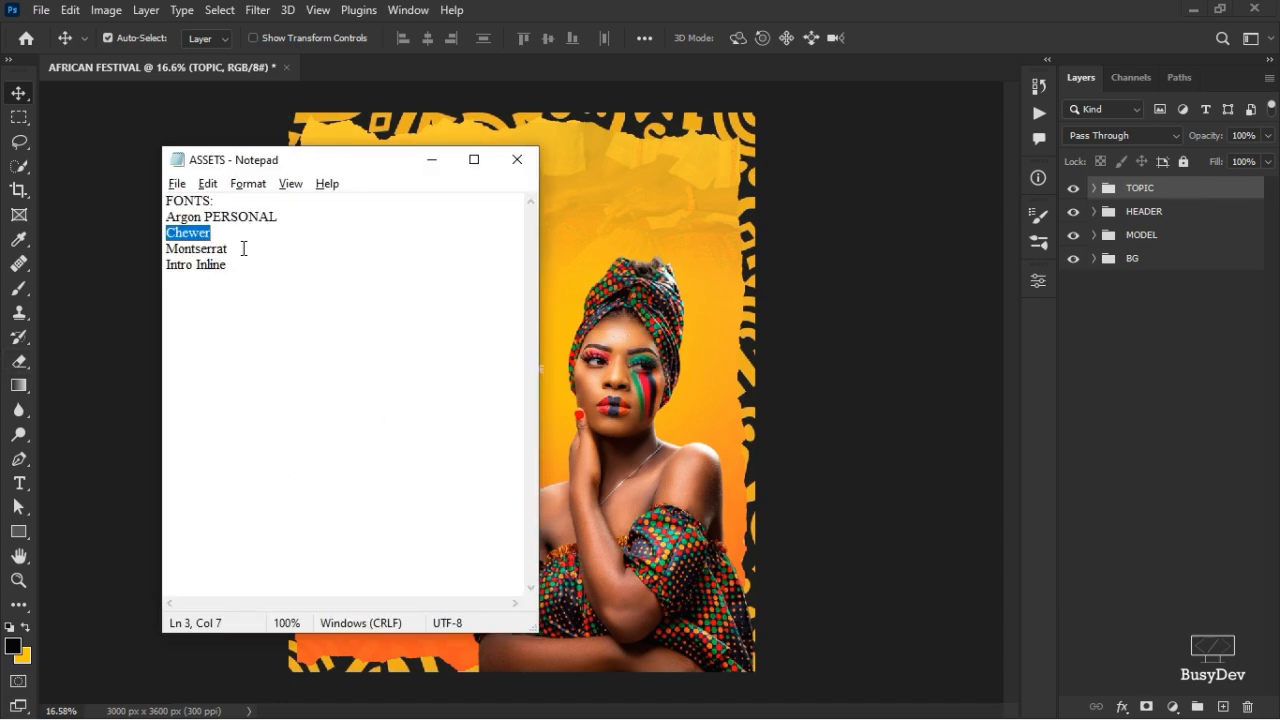
{"action": "left_click", "coordinate": [431, 160]}
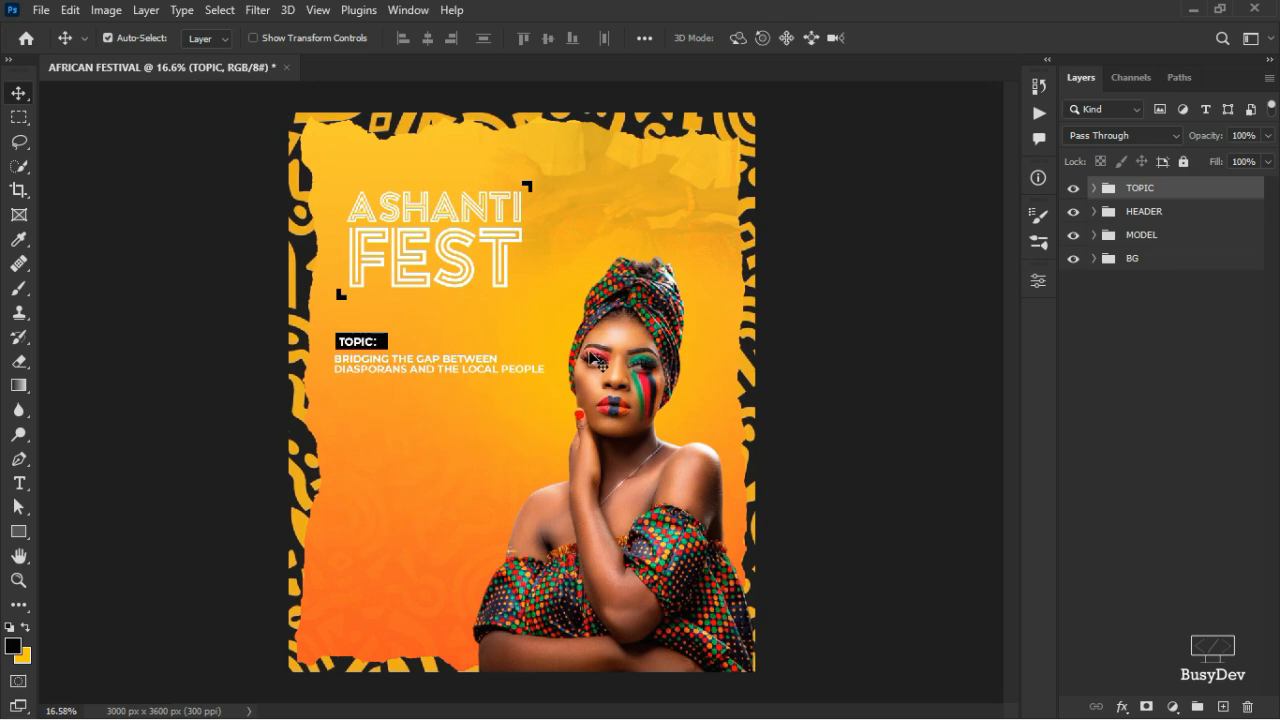
- Draw a yellow rectangle just below the subtitle text
{"action": "left_click", "coordinate": [25, 630]}
{"action": "left_click", "coordinate": [18, 531]}
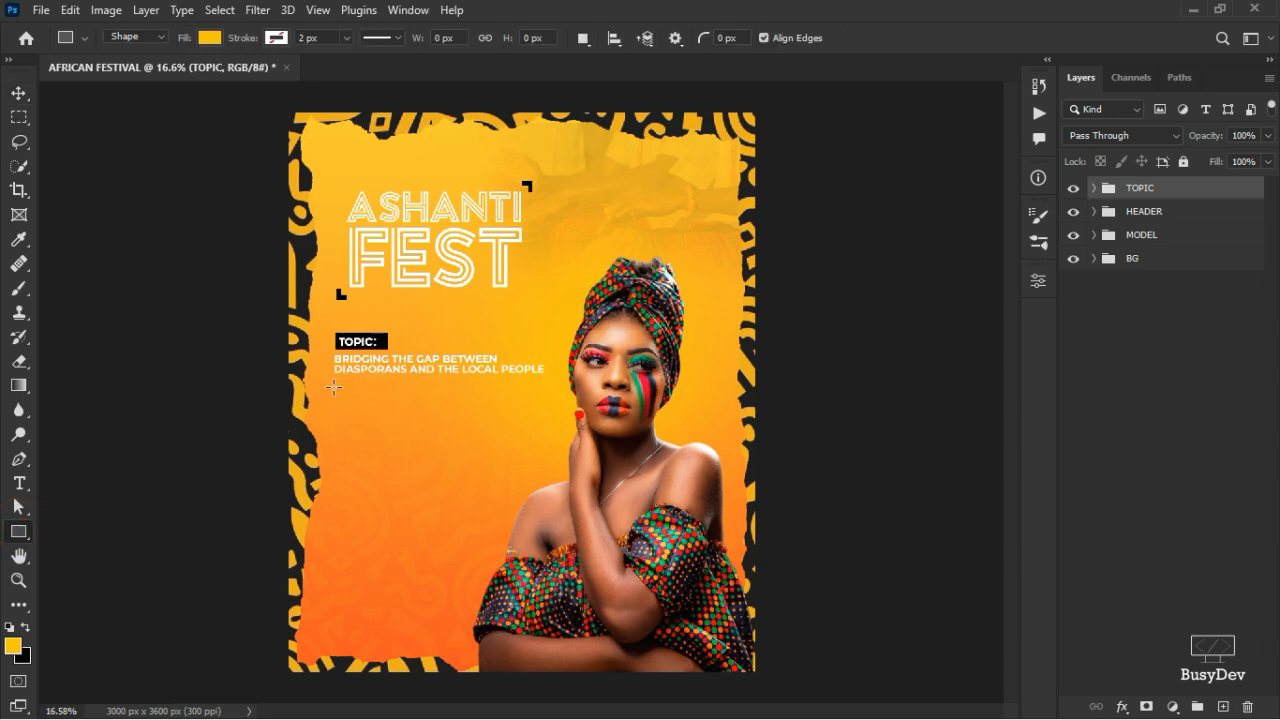
{"action": "left_click_drag", "start_coordinate": [334, 387], "coordinate": [481, 430]}
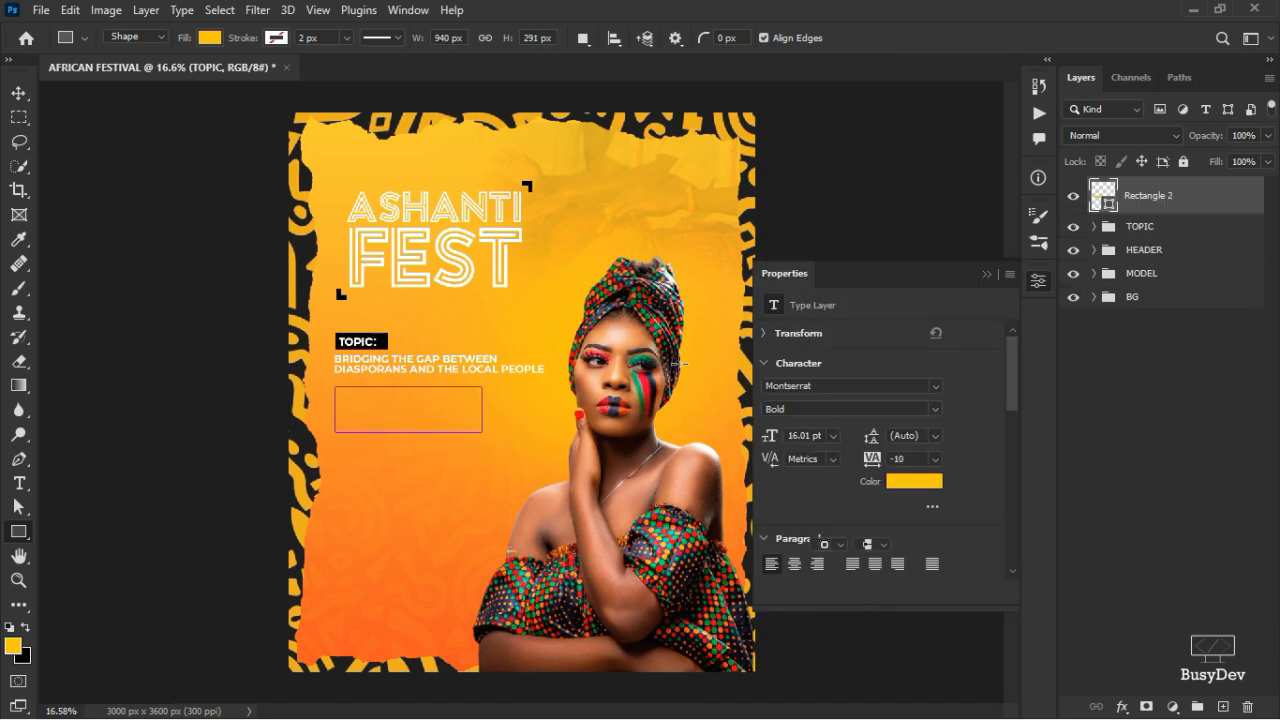
{"action": "left_click", "coordinate": [1036, 284]}
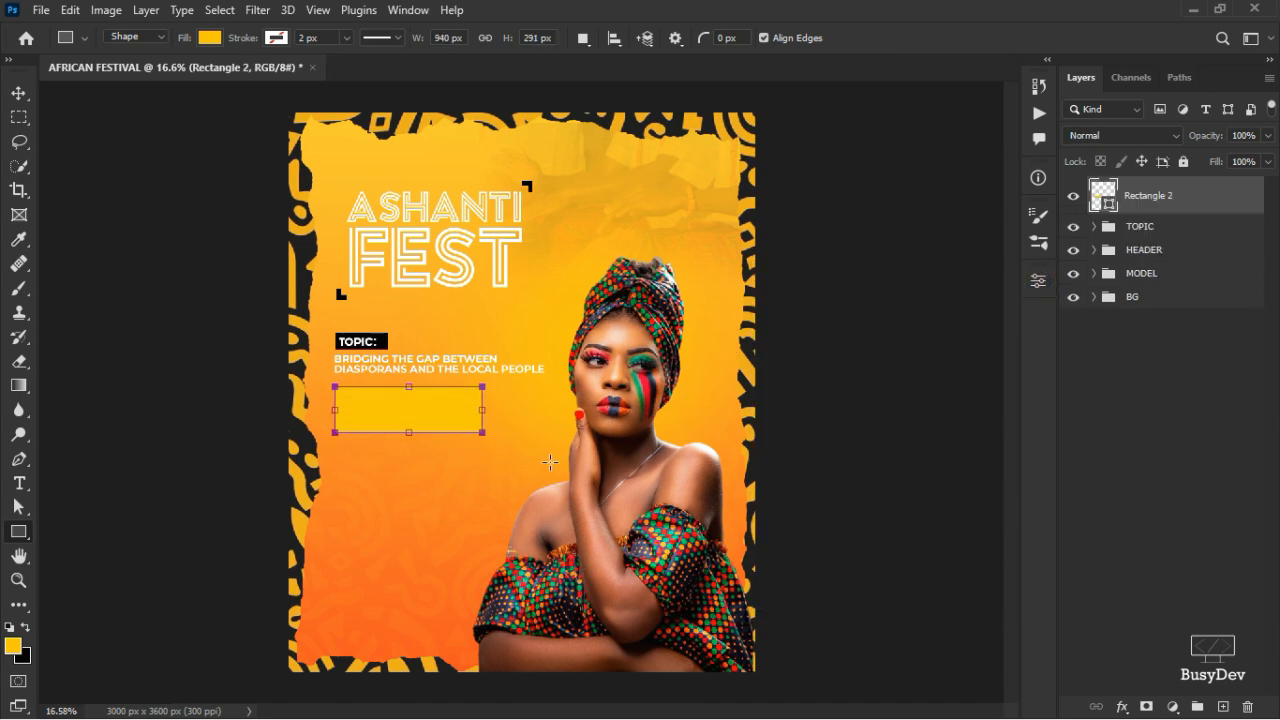
- Undo an accidental duplicate of the box and check its yellow fill in Properties
{"action": "left_click", "coordinate": [28, 92]}
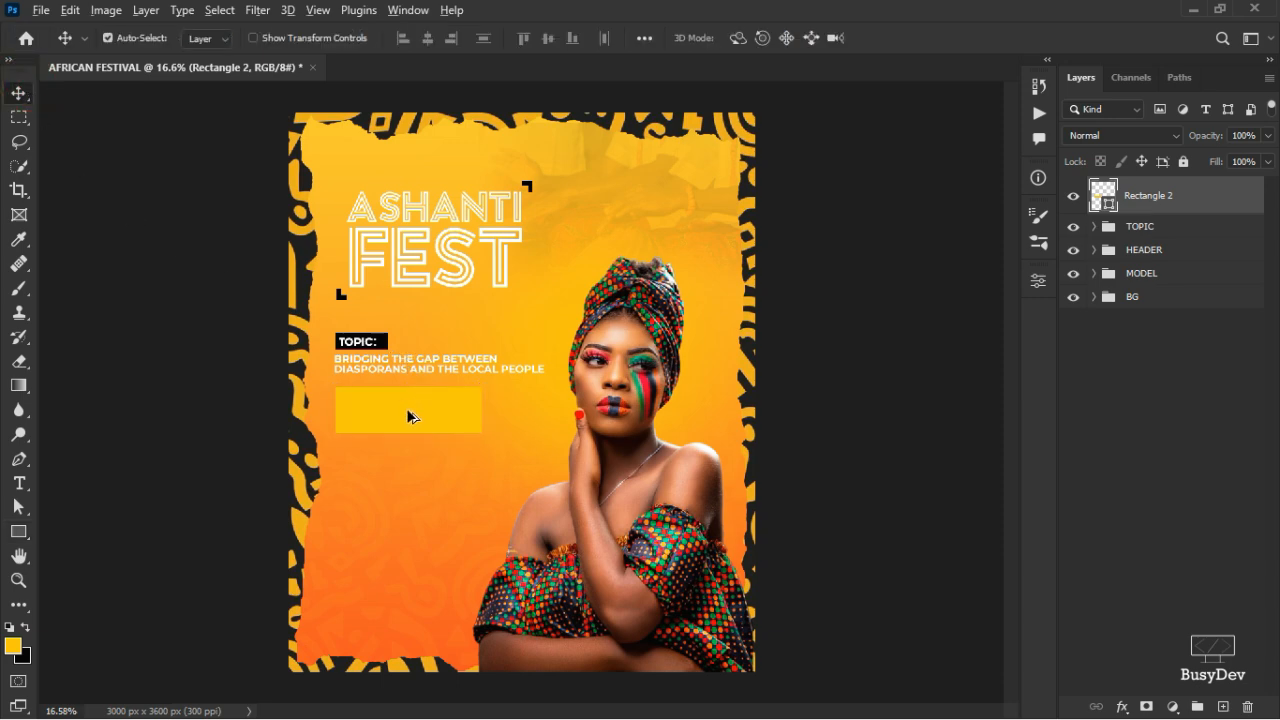
{"action": "left_click_drag", "start_coordinate": [408, 414], "coordinate": [405, 474]}
{"action": "key", "text": "ctrl+z"}
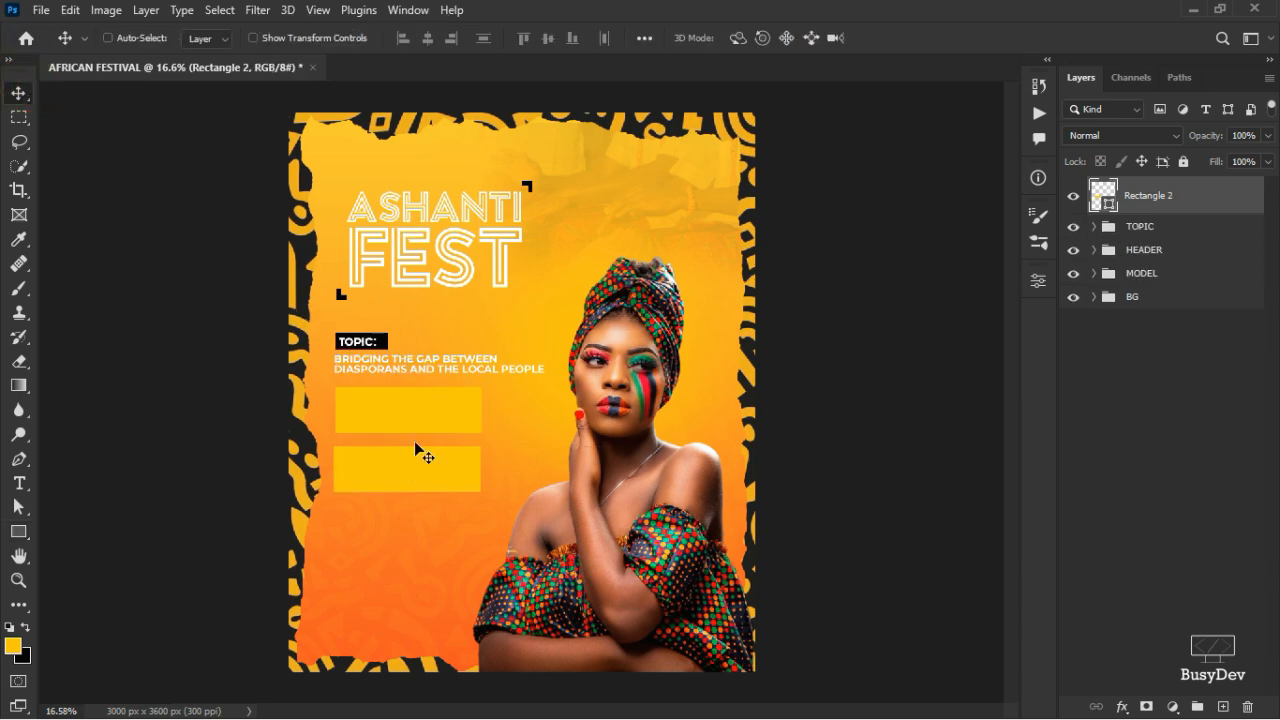
{"action": "left_click", "coordinate": [1038, 281]}
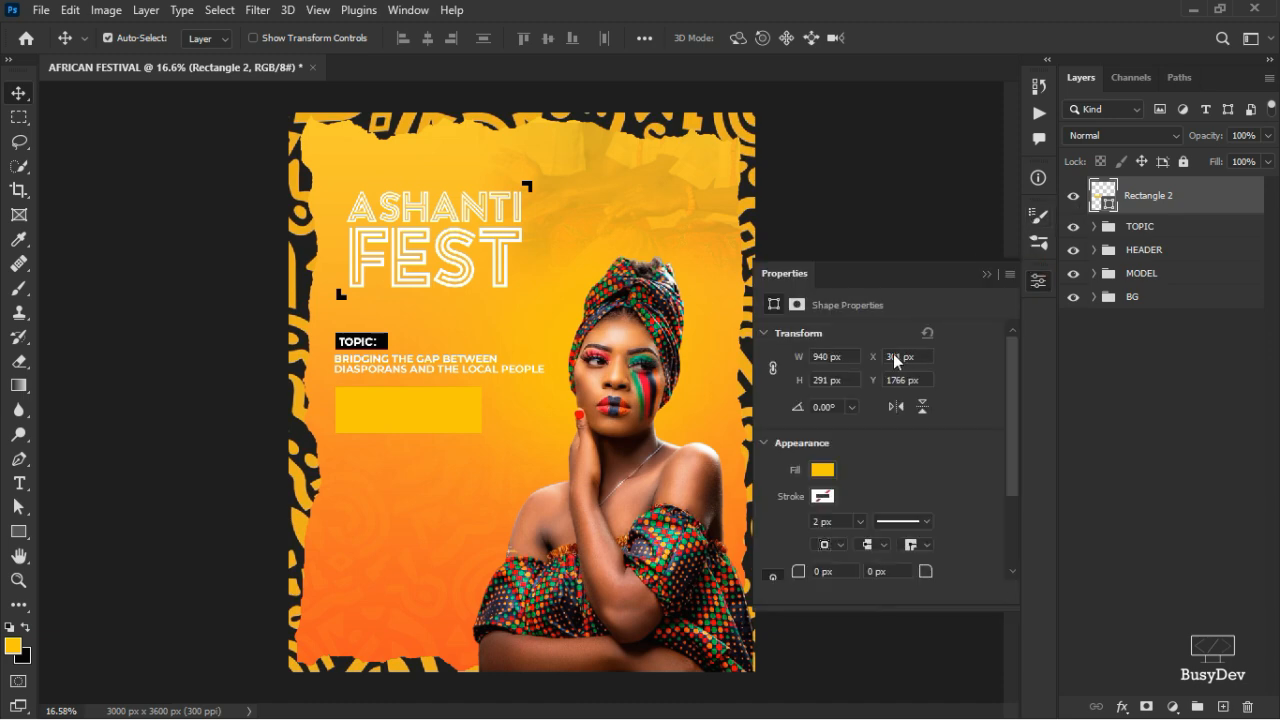
{"action": "left_click", "coordinate": [816, 467]}
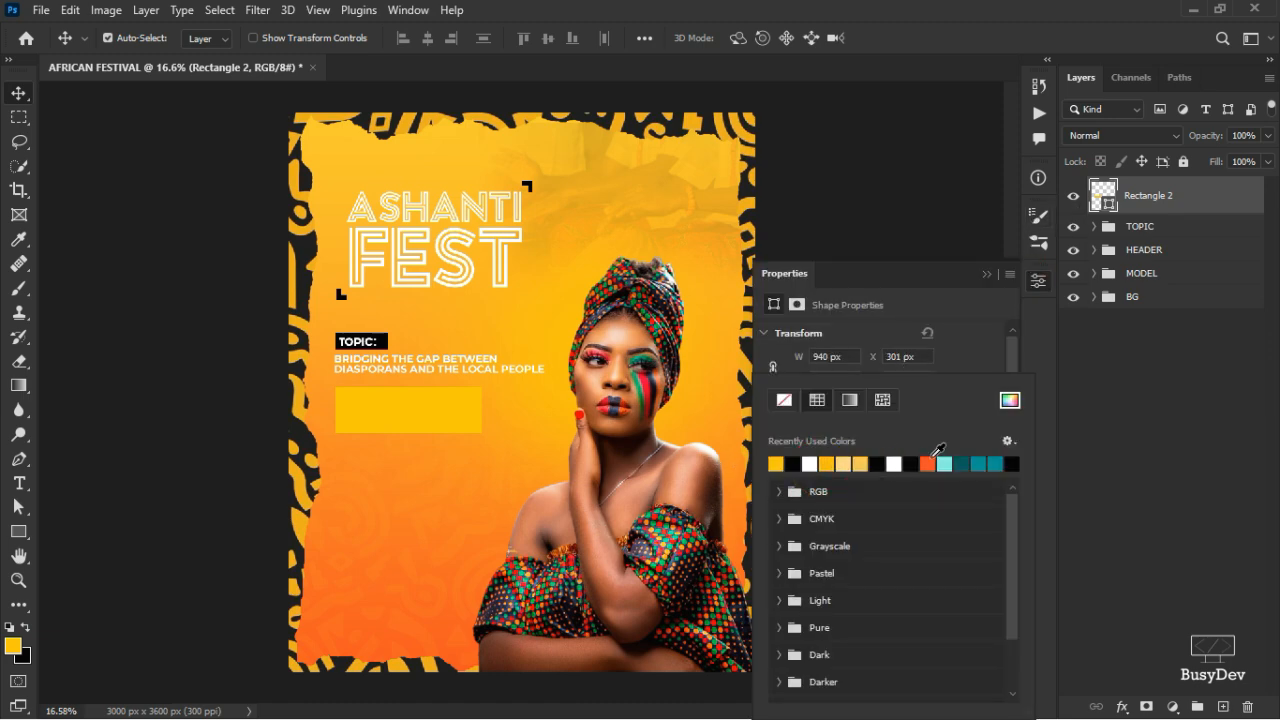
{"action": "left_click", "coordinate": [968, 350]}
{"action": "left_click", "coordinate": [1037, 283]}
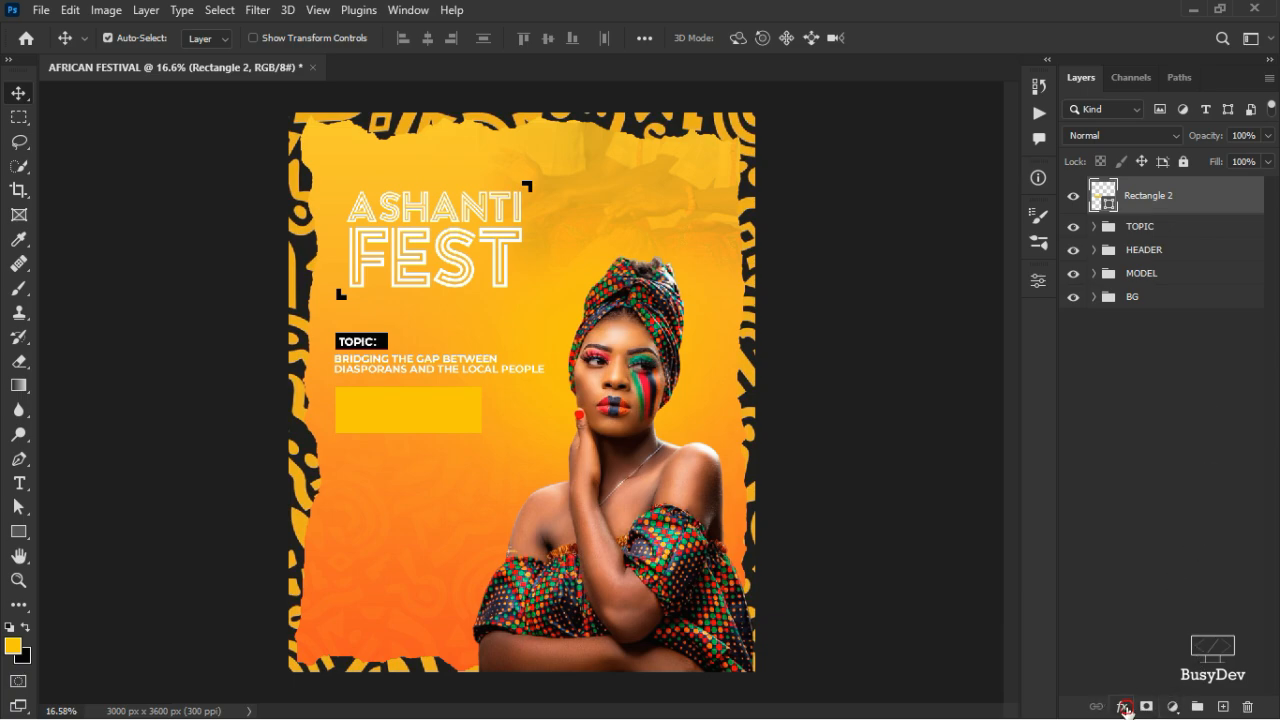
- Add a Gradient Overlay and set its right stop to an orange sampled from the flyer
{"action": "left_click", "coordinate": [1123, 707]}
{"action": "left_click", "coordinate": [1165, 647]}
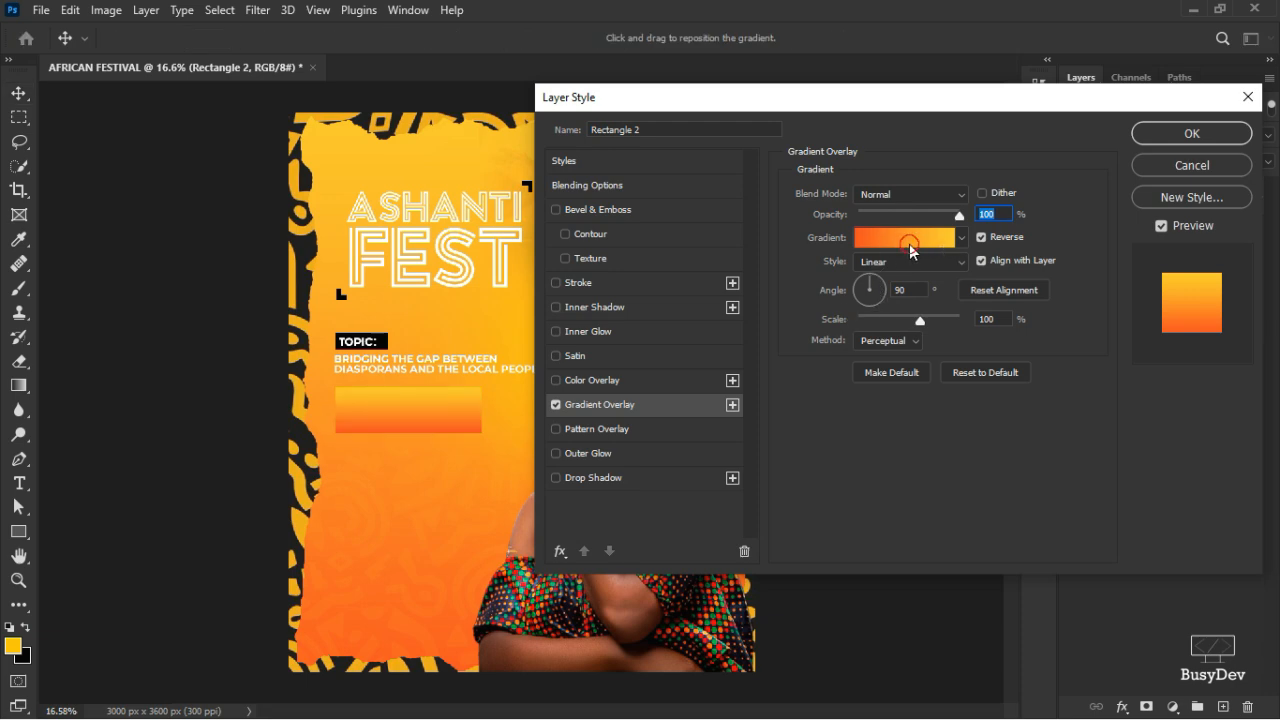
{"action": "left_click", "coordinate": [905, 240]}
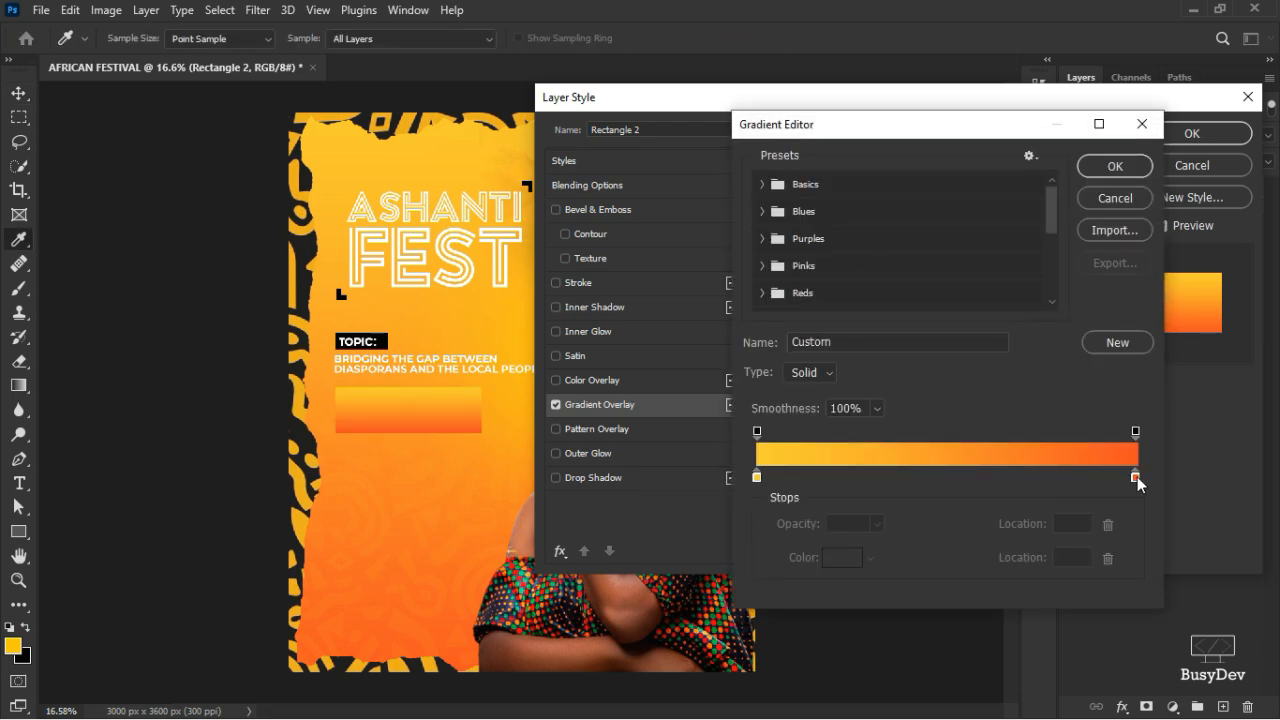
{"action": "left_click", "coordinate": [1136, 479]}
{"action": "left_click", "coordinate": [836, 563]}
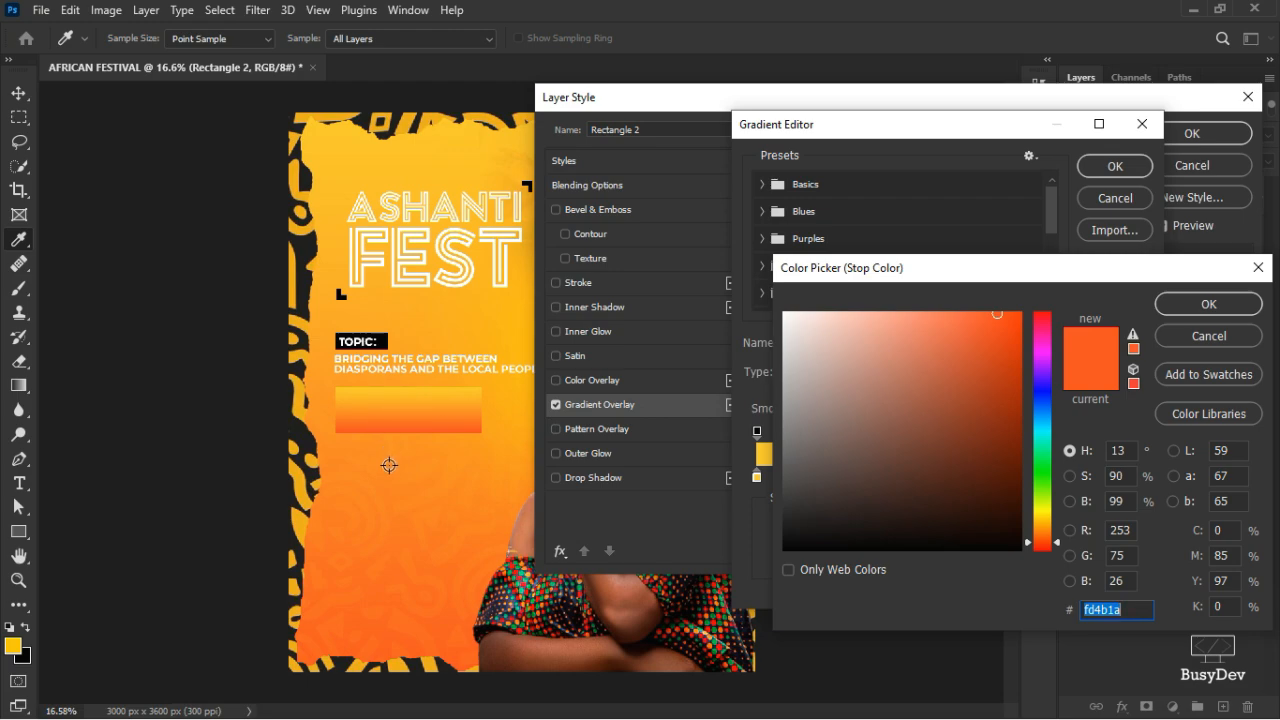
{"action": "left_click", "coordinate": [389, 465]}
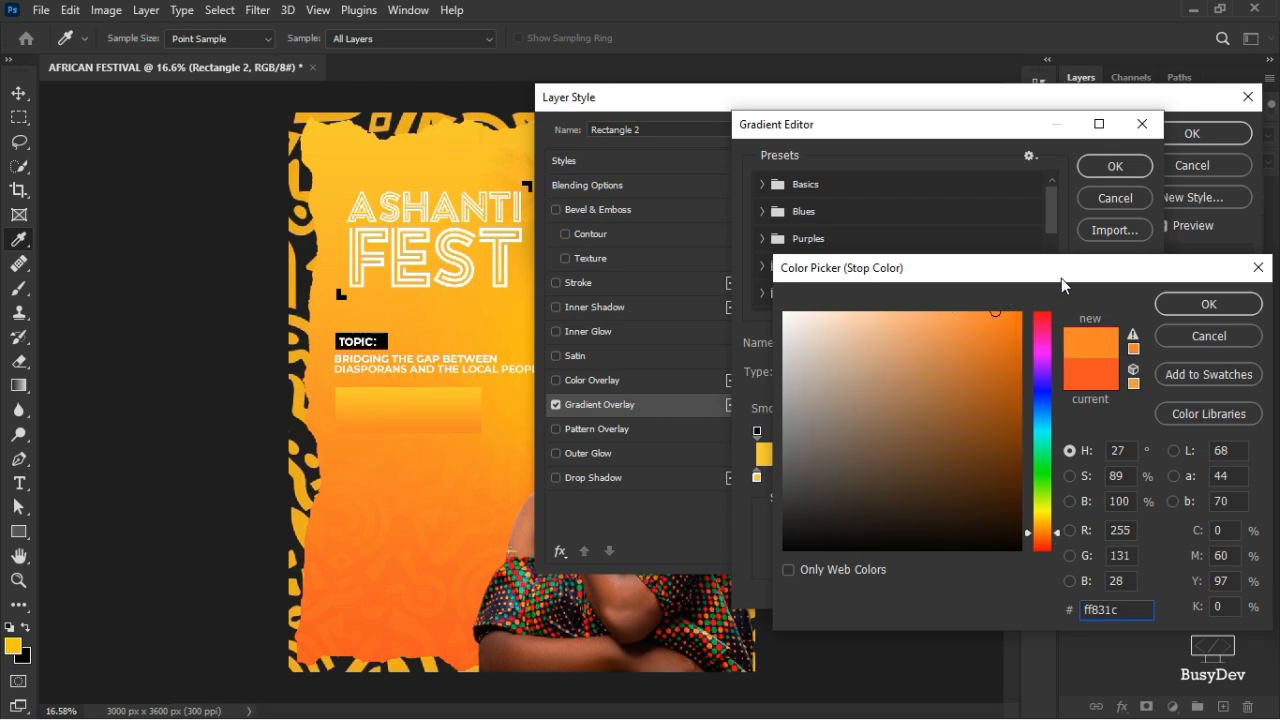
{"action": "left_click", "coordinate": [1168, 304]}
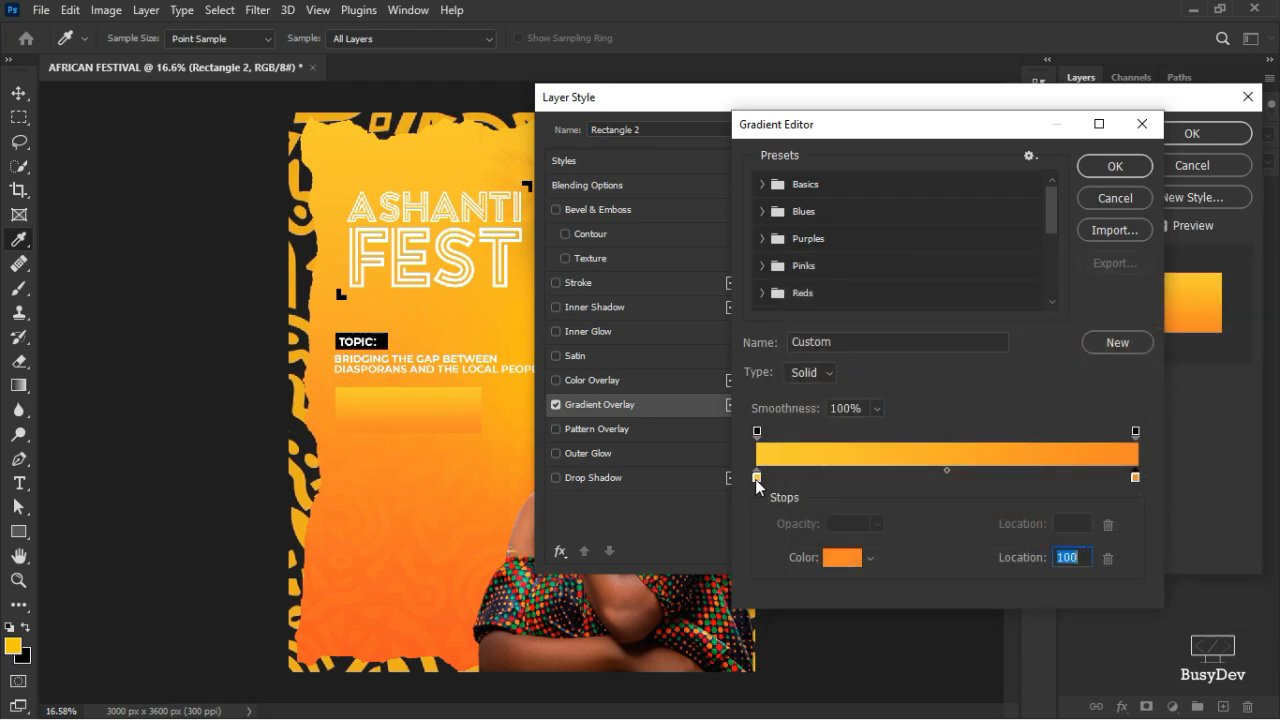
- Shift the left gradient stop to orange and apply the overlay at 90°
{"action": "left_click", "coordinate": [757, 478]}
{"action": "left_click", "coordinate": [832, 558]}
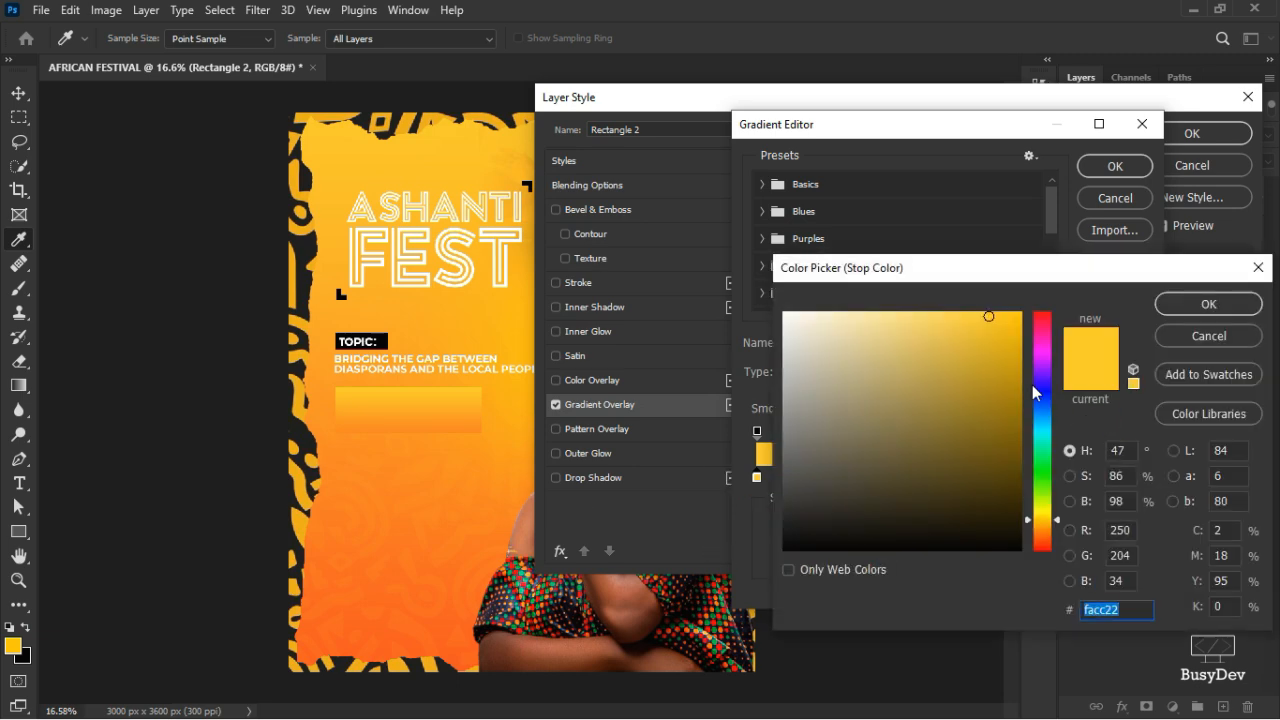
{"action": "left_click_drag", "start_coordinate": [1050, 522], "coordinate": [1050, 527]}
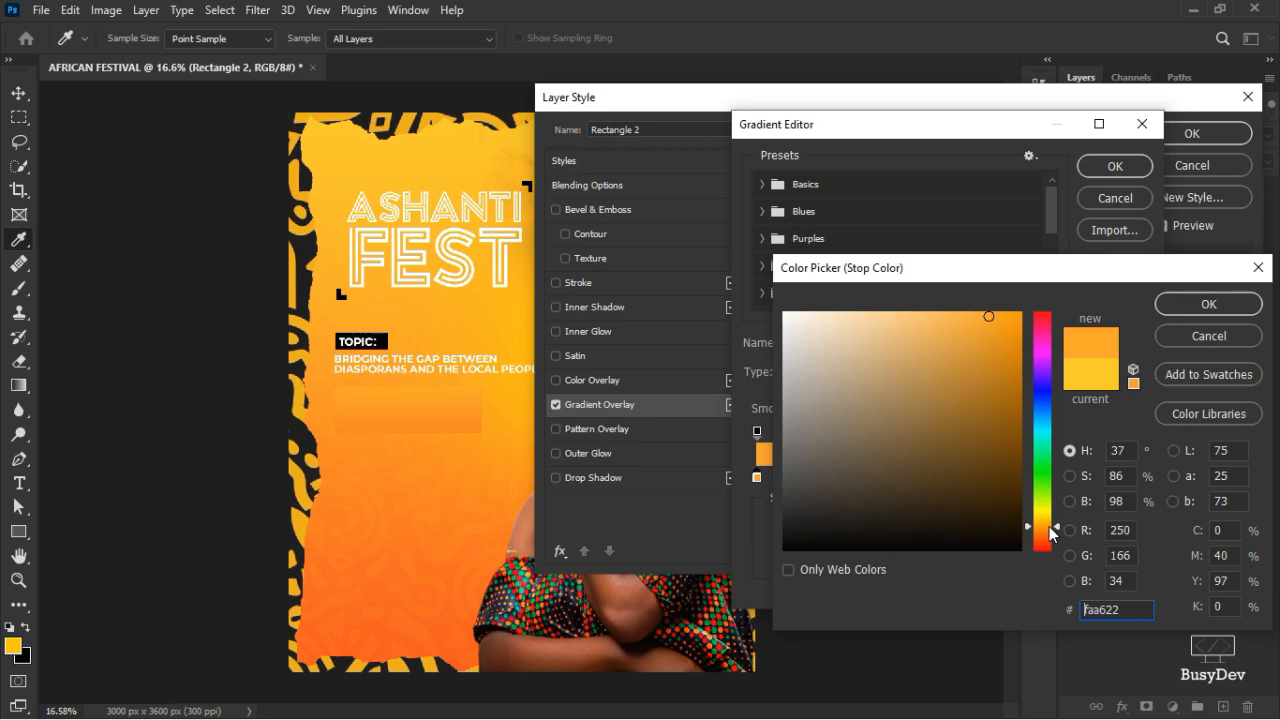
{"action": "left_click", "coordinate": [1227, 305]}
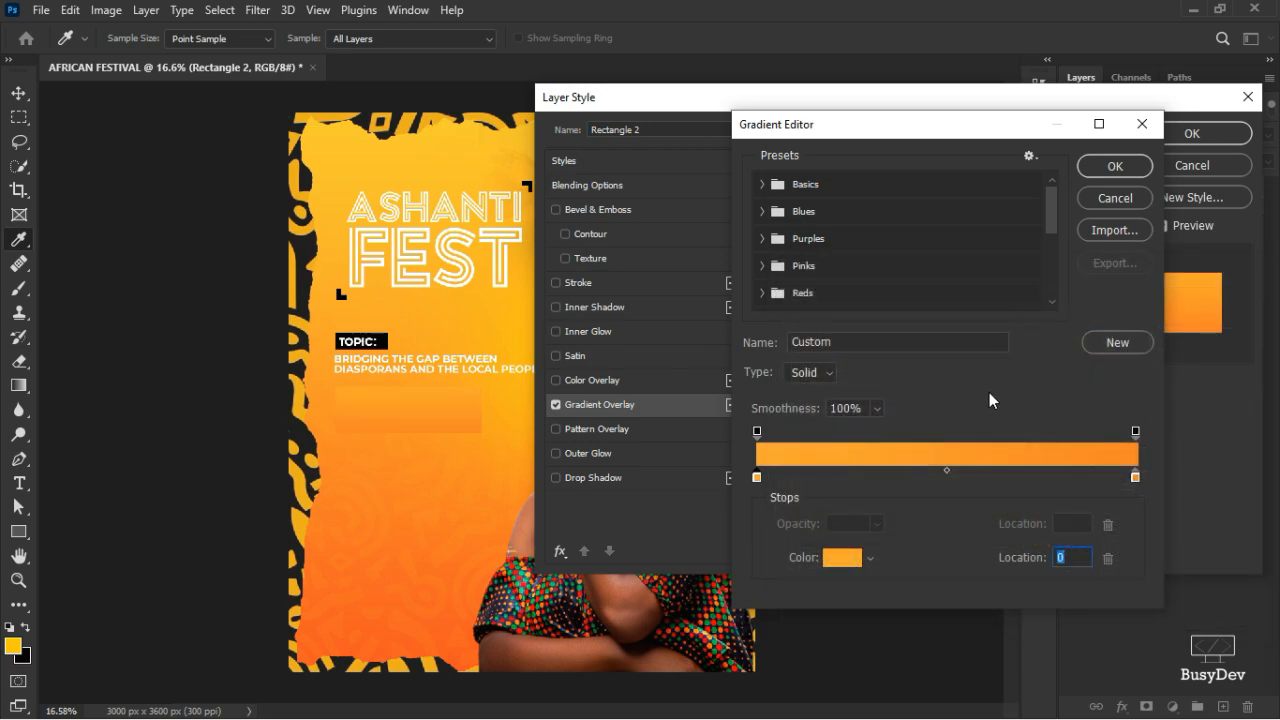
{"action": "left_click", "coordinate": [1115, 166]}
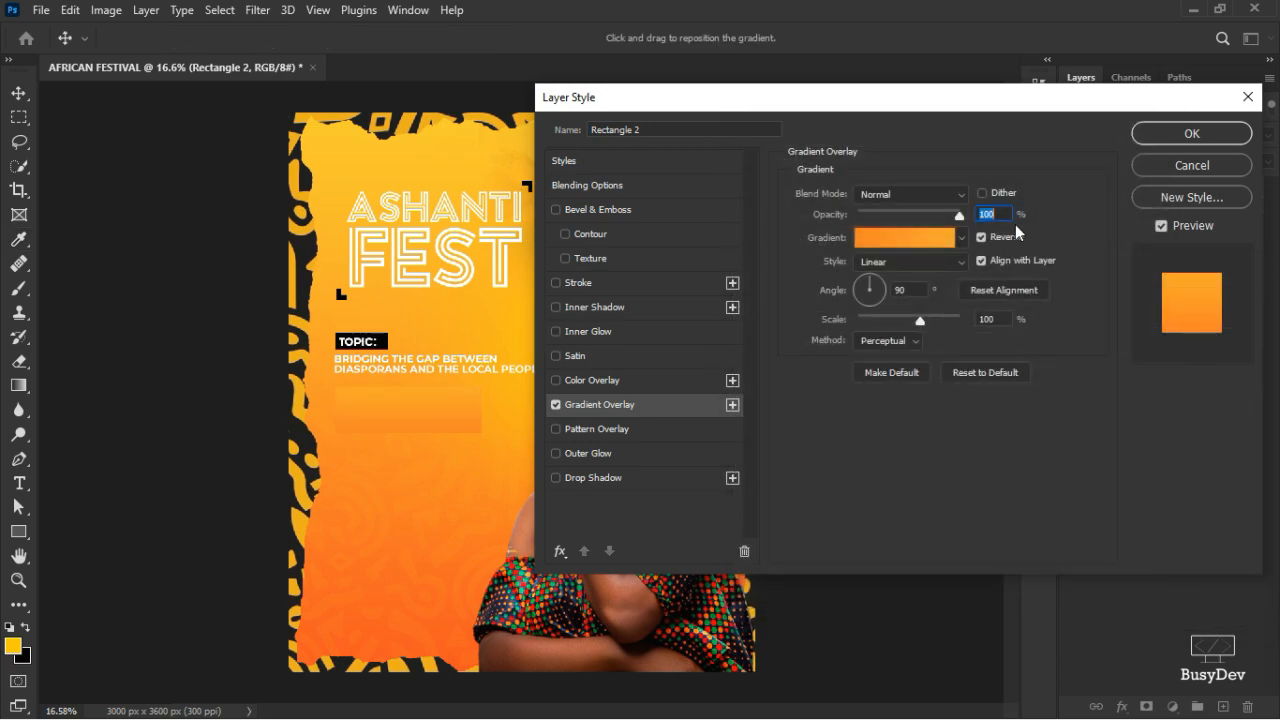
{"action": "left_click", "coordinate": [1188, 133]}
- Duplicate the rectangle directly below itself as Rectangle 2 copy
{"action": "scroll", "coordinate": [409, 410], "scroll_direction": "up", "scroll_amount": 3}
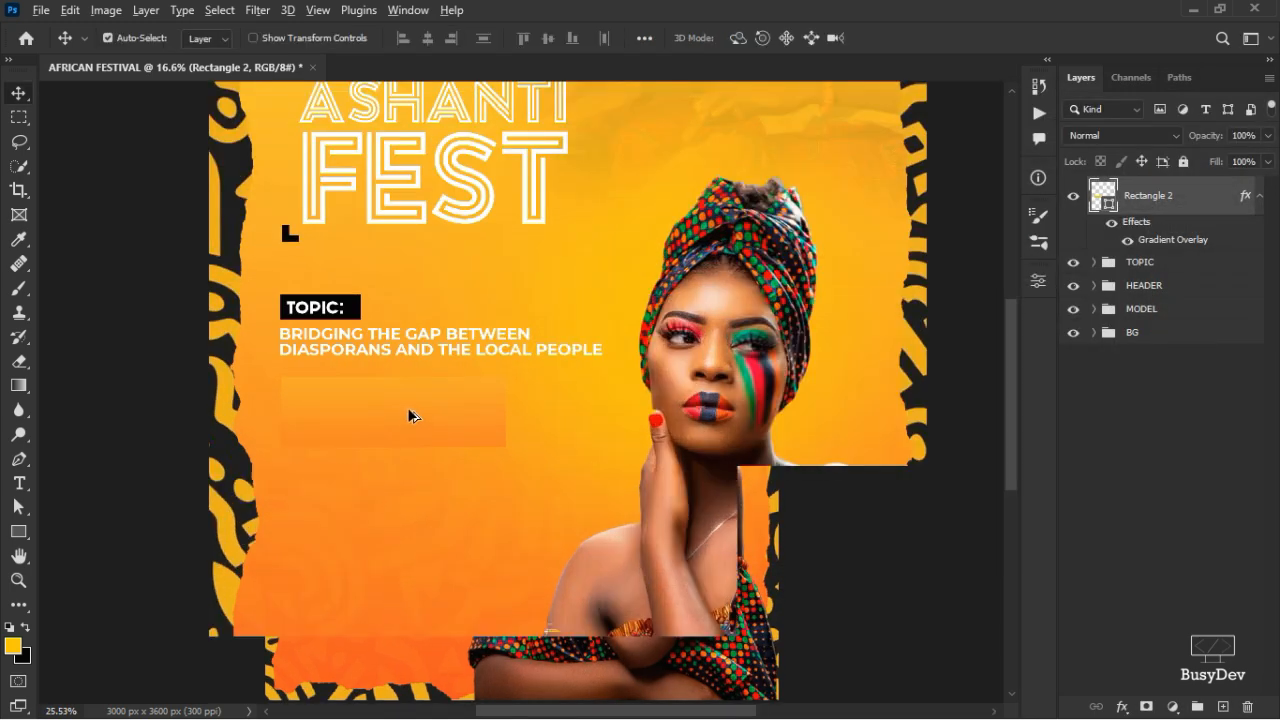
{"action": "scroll", "coordinate": [407, 407], "scroll_direction": "up", "scroll_amount": 1}
{"action": "left_click_drag", "start_coordinate": [409, 414], "coordinate": [409, 507]}
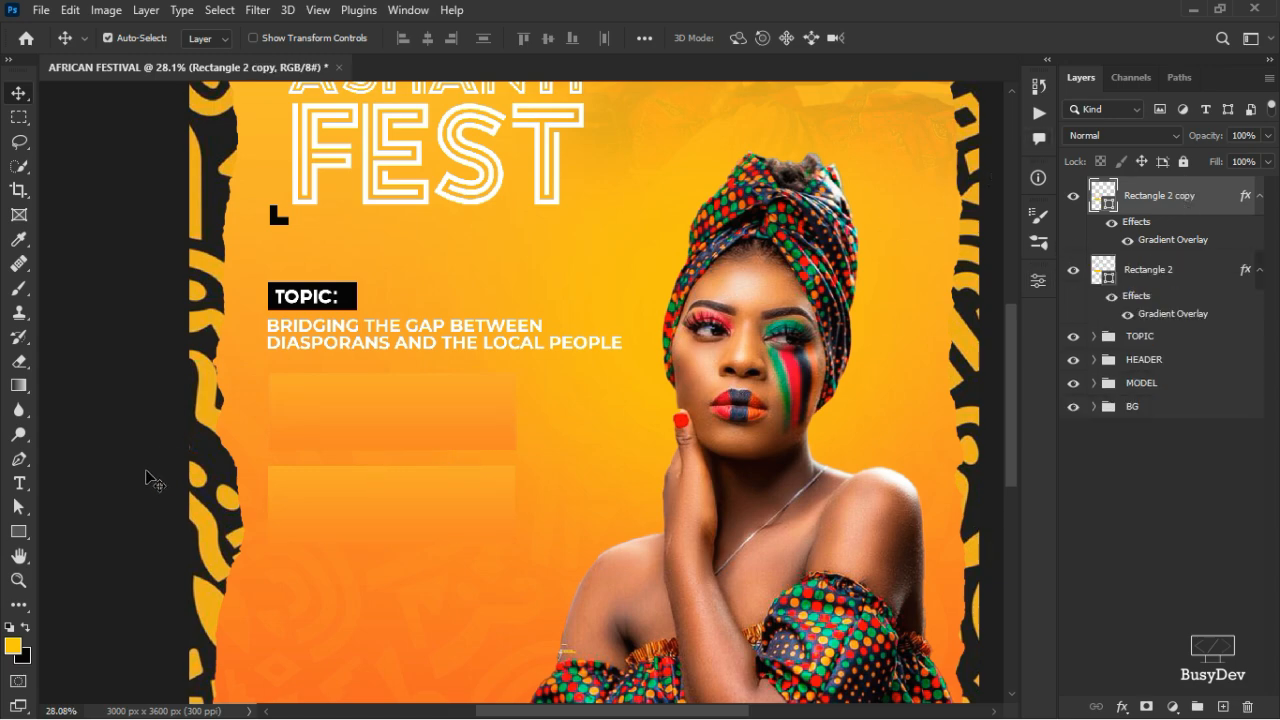
- Type a 60 pt PERFORMING line below the buttons and set it to Chewer Regular
{"action": "left_click", "coordinate": [19, 487]}
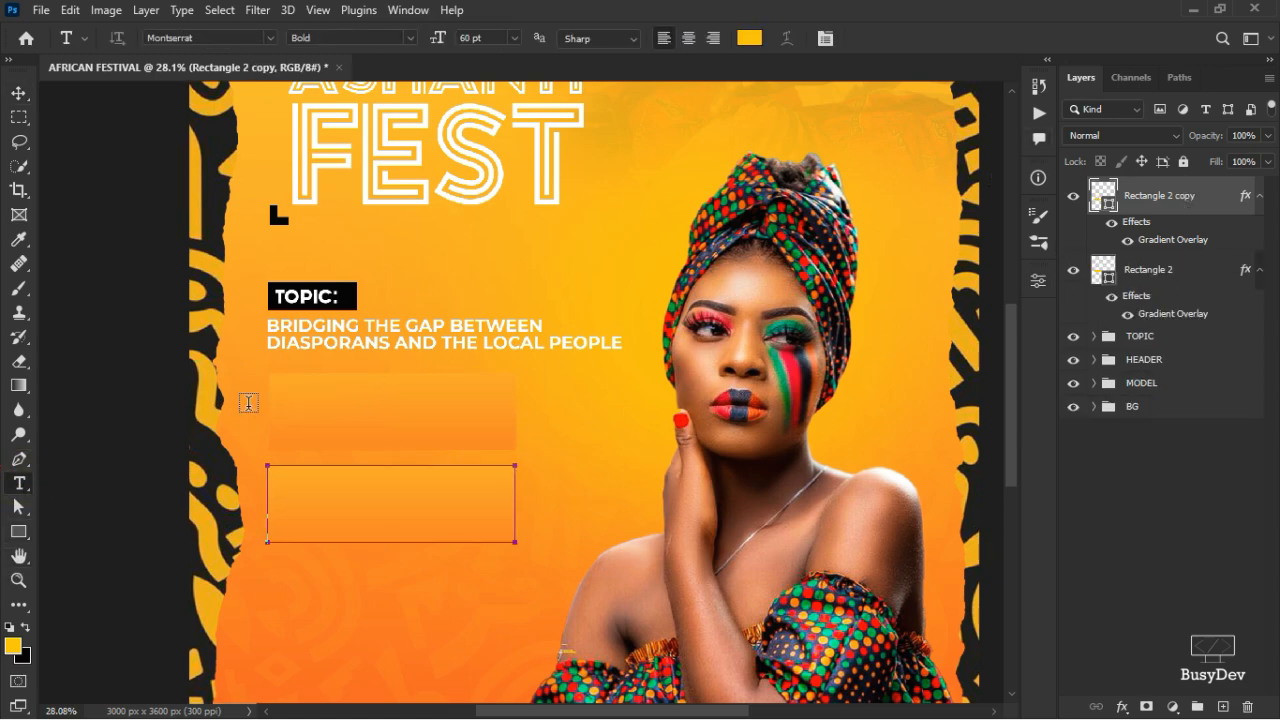
{"action": "left_click", "coordinate": [321, 582]}
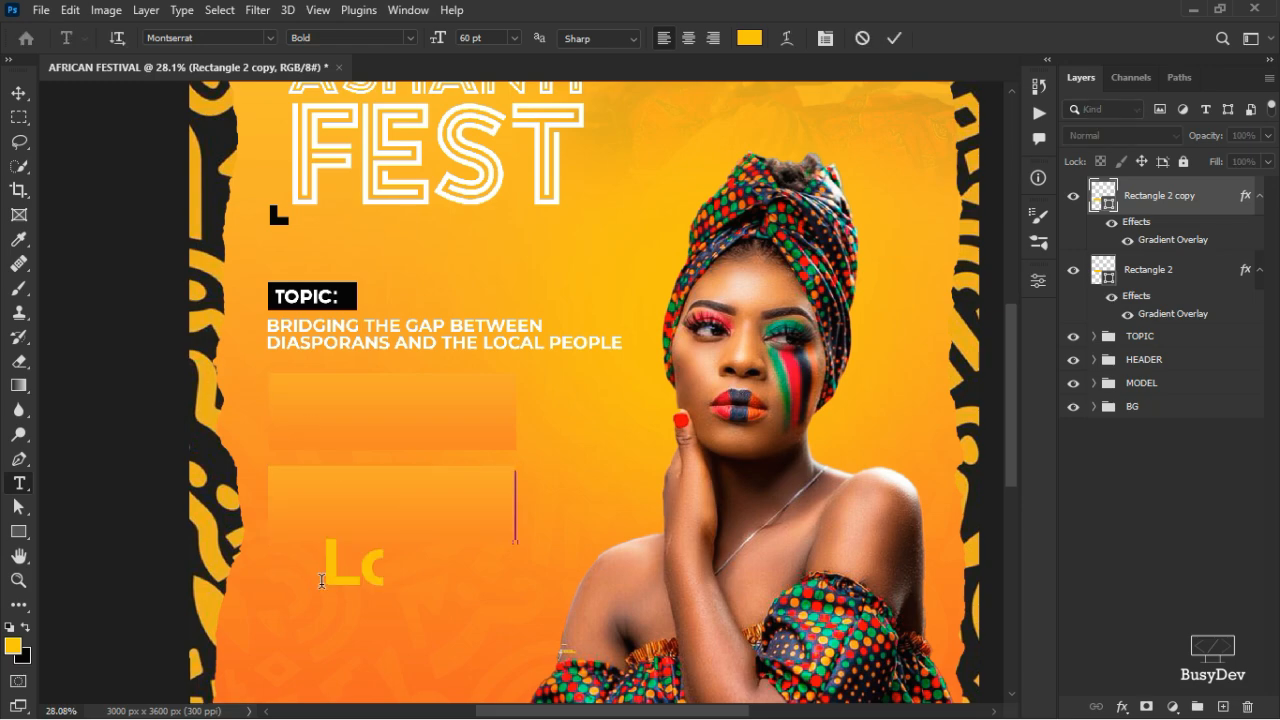
{"action": "type", "text": "PER"}
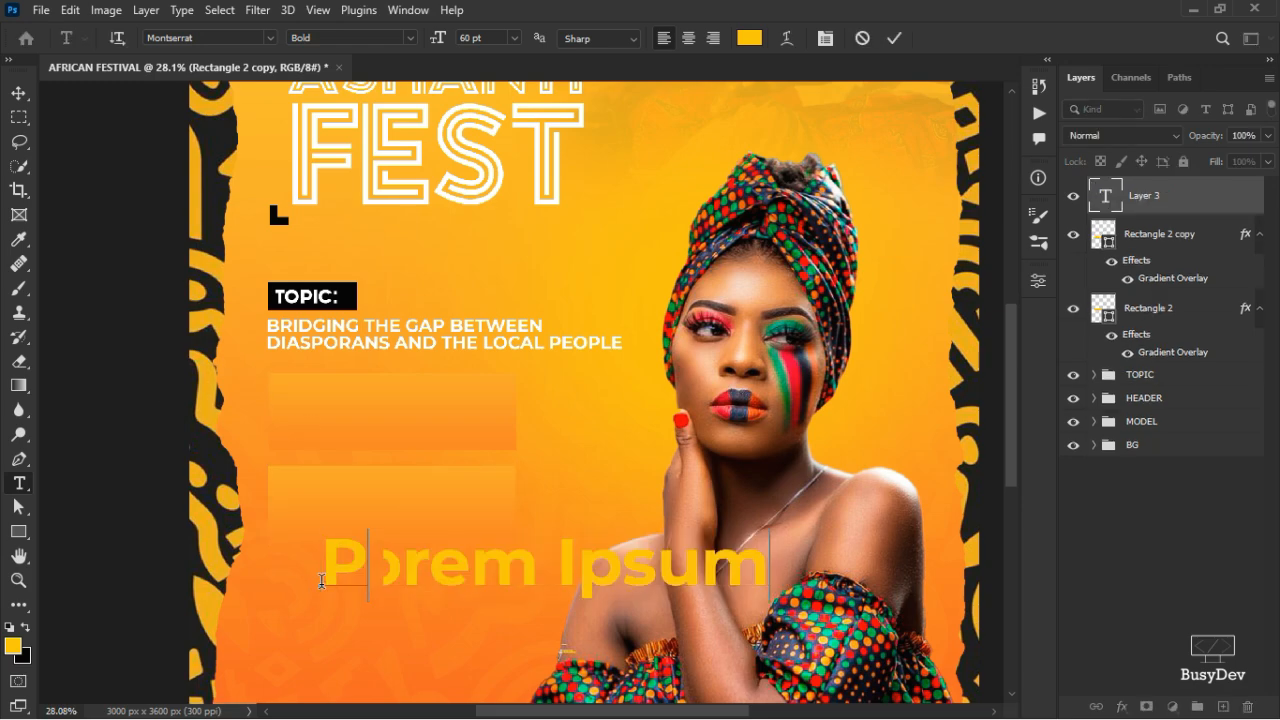
{"action": "type", "text": "FORMING"}
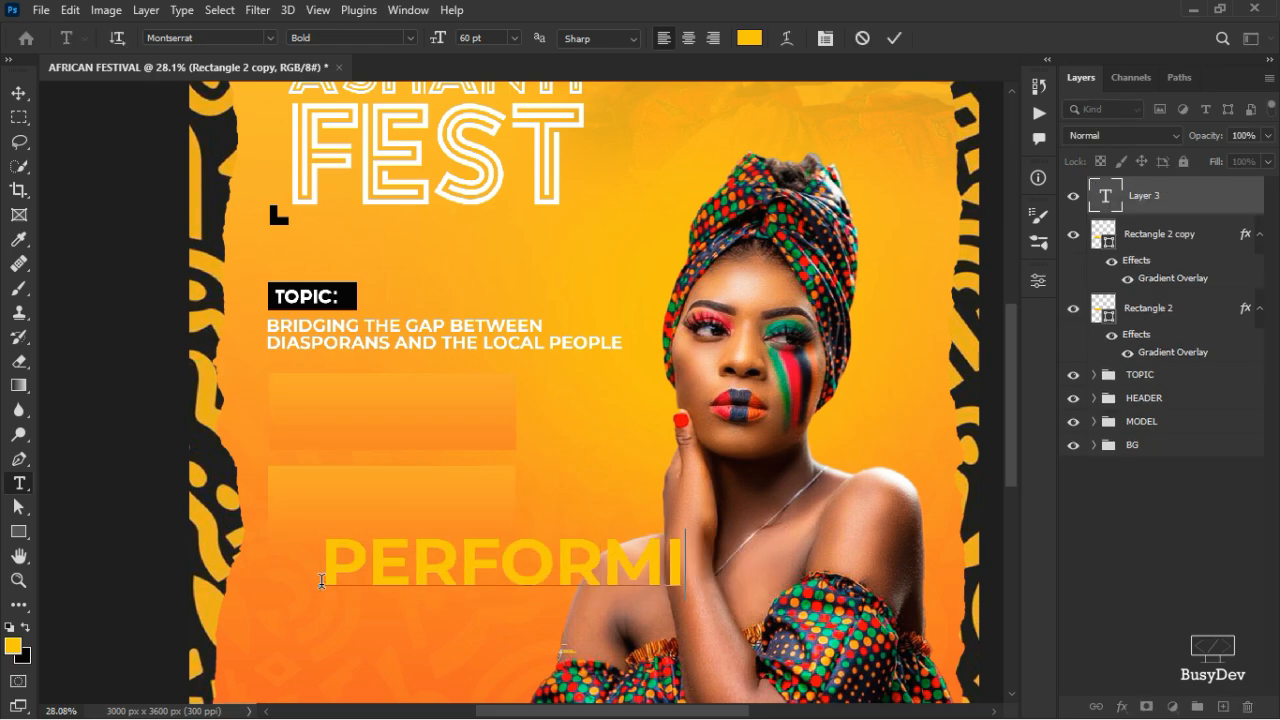
{"action": "left_click", "coordinate": [894, 38]}
{"action": "left_click", "coordinate": [1038, 281]}
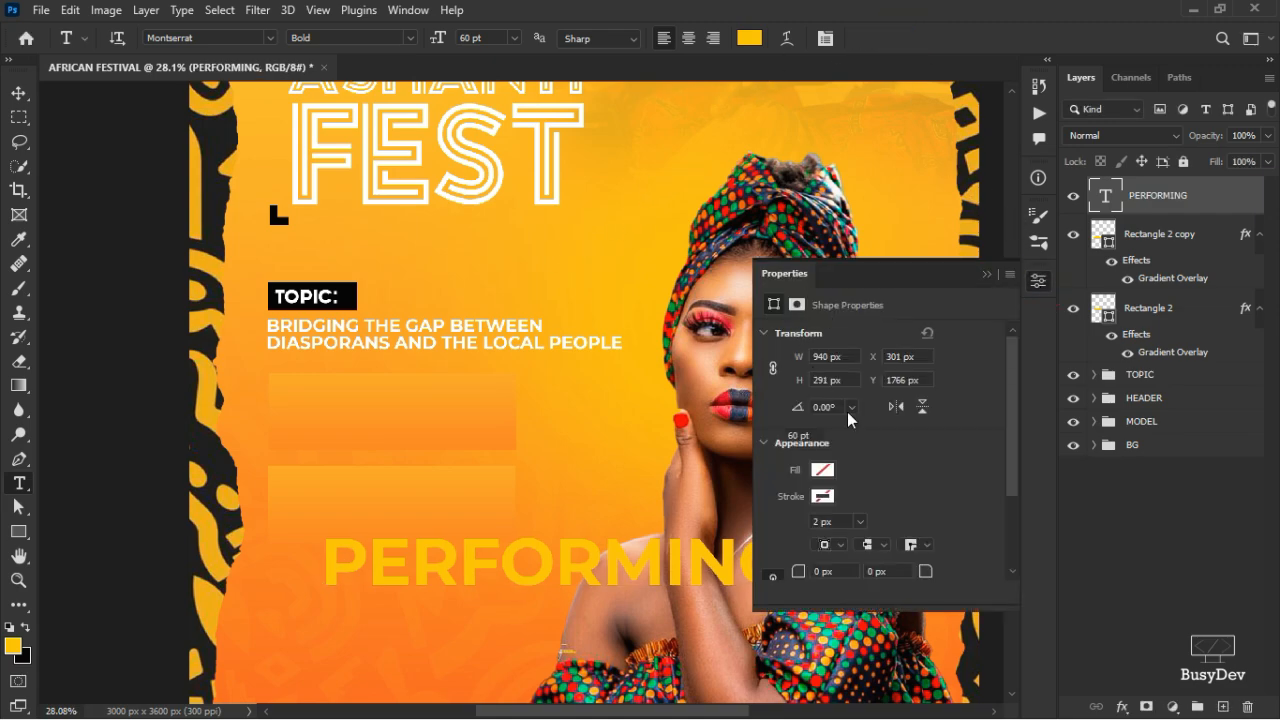
{"action": "left_click", "coordinate": [848, 380]}
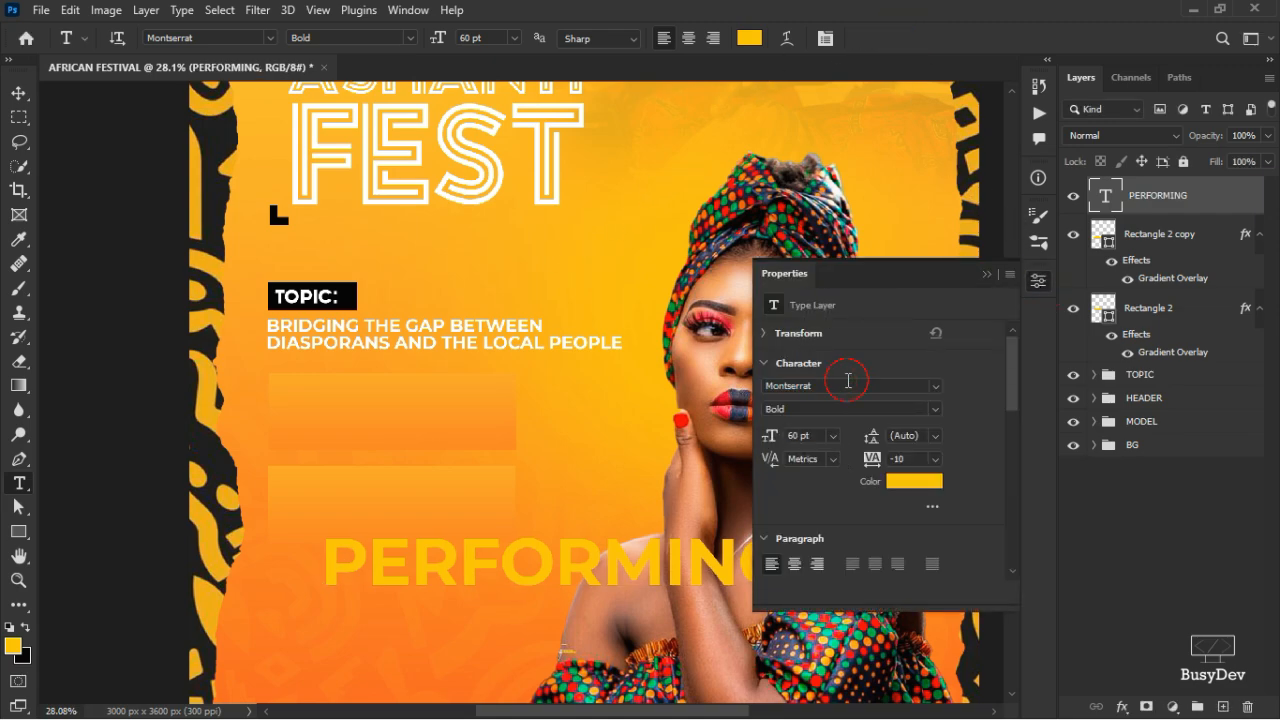
{"action": "type", "text": "CHE"}
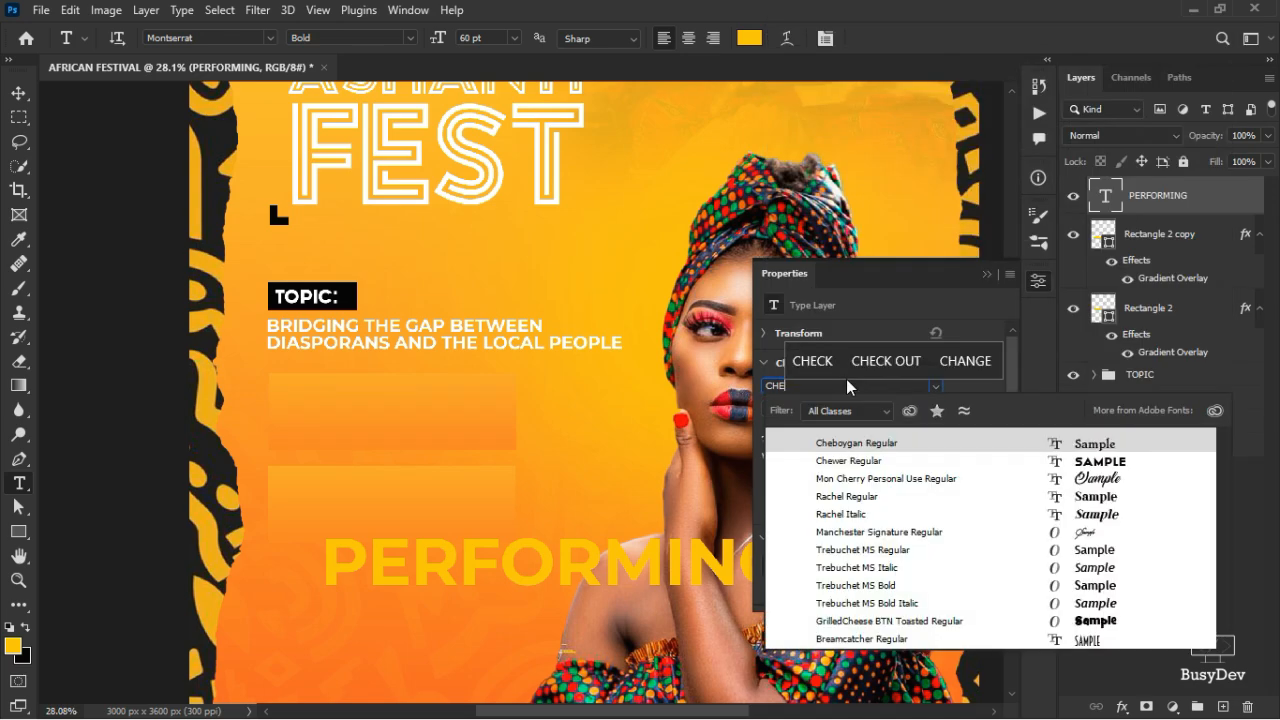
{"action": "type", "text": "WER"}
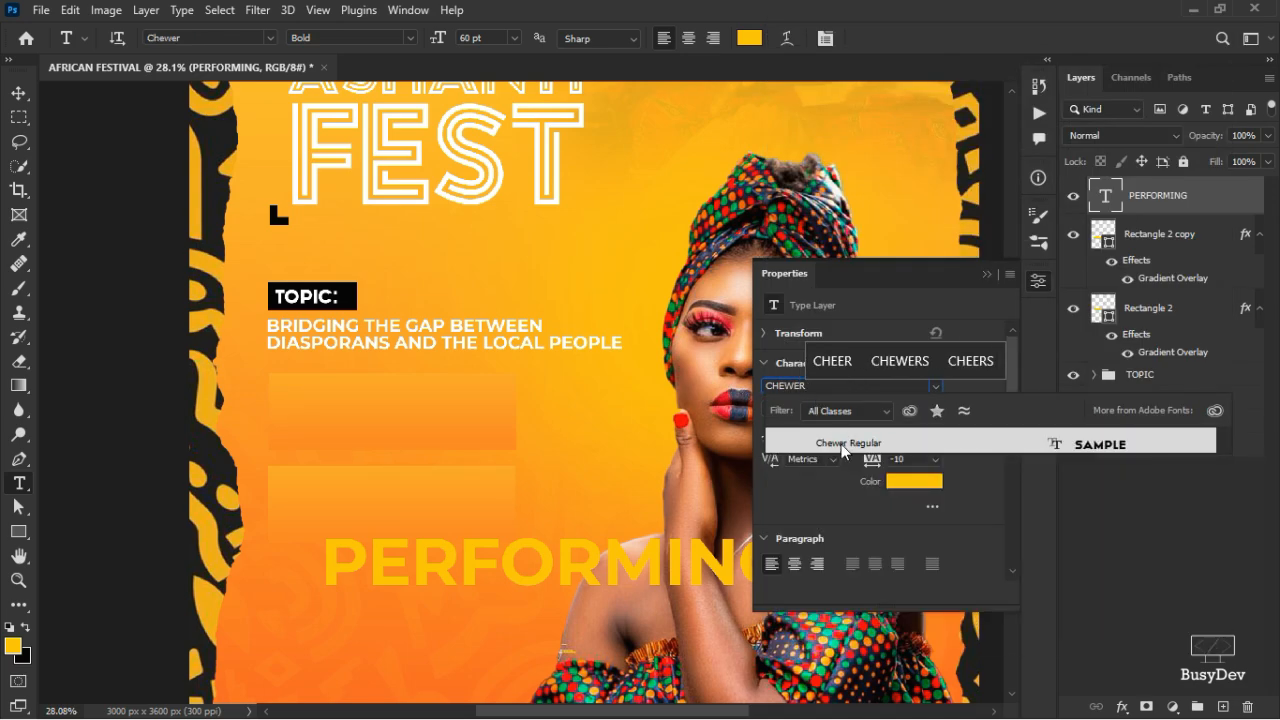
{"action": "left_click", "coordinate": [841, 442]}
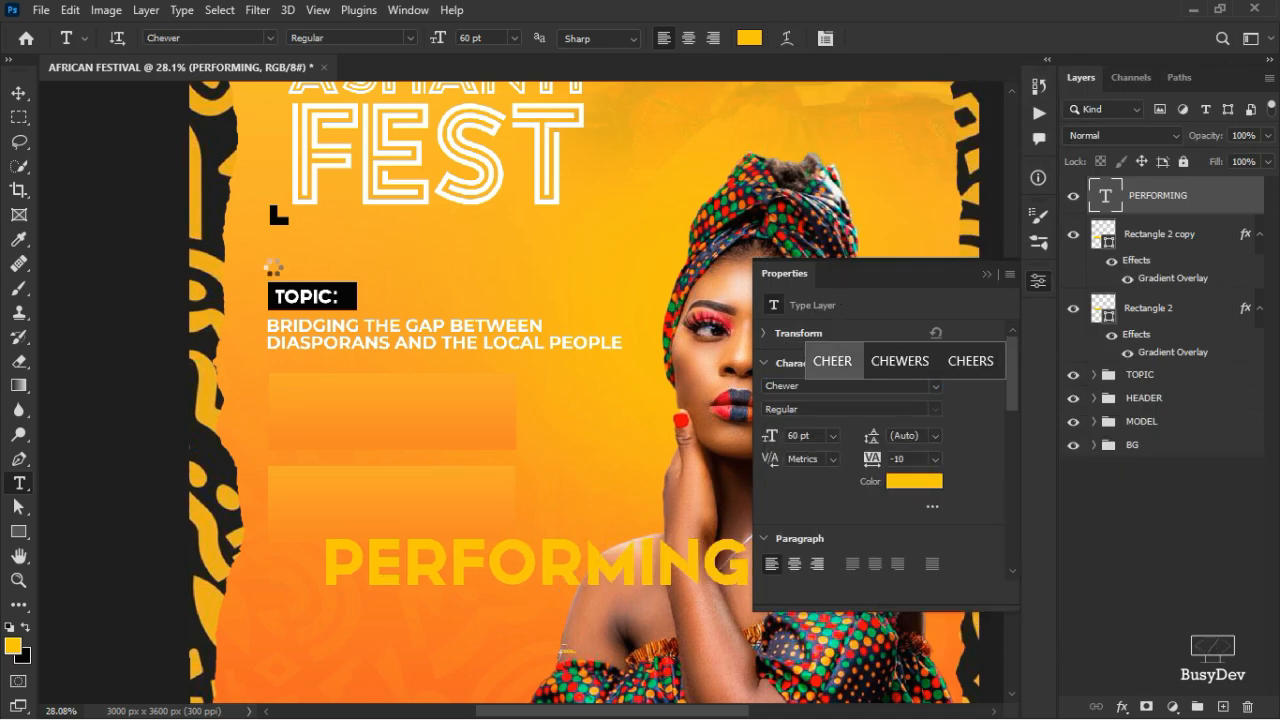
{"action": "left_click", "coordinate": [14, 88]}
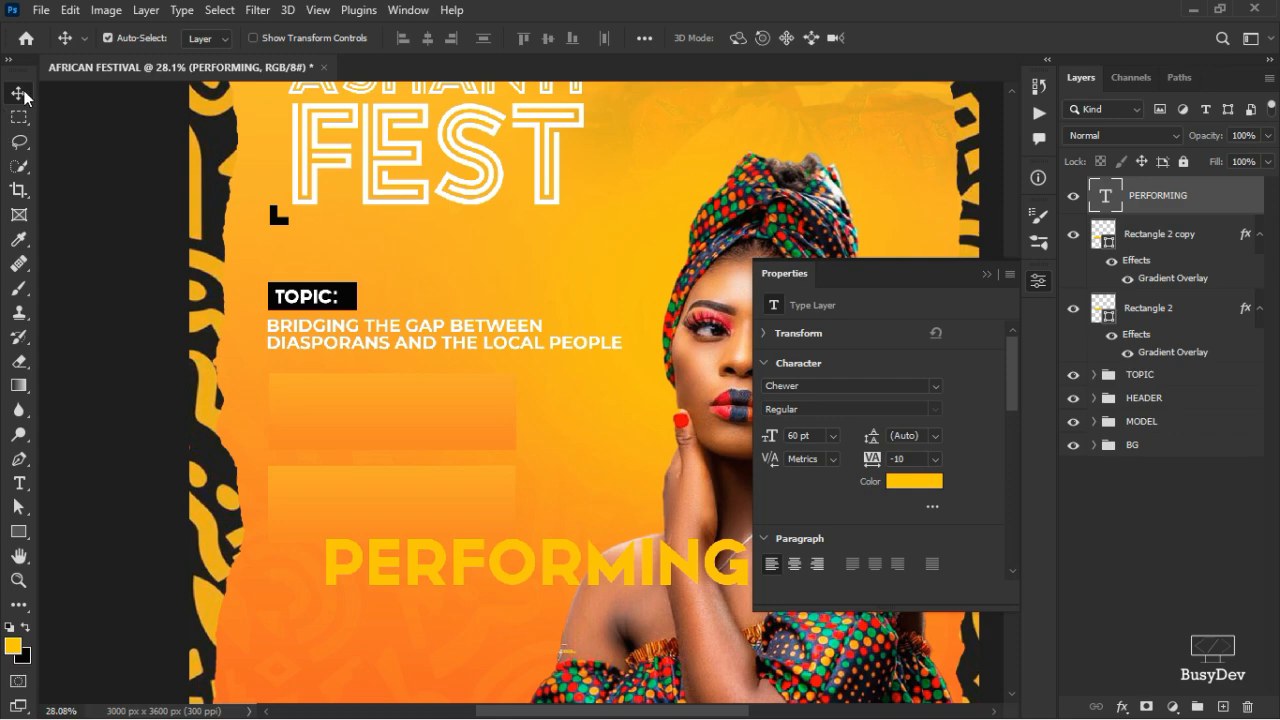
- Change the PERFORMING text colour to white
{"action": "left_click", "coordinate": [920, 487]}
{"action": "left_click", "coordinate": [617, 332]}
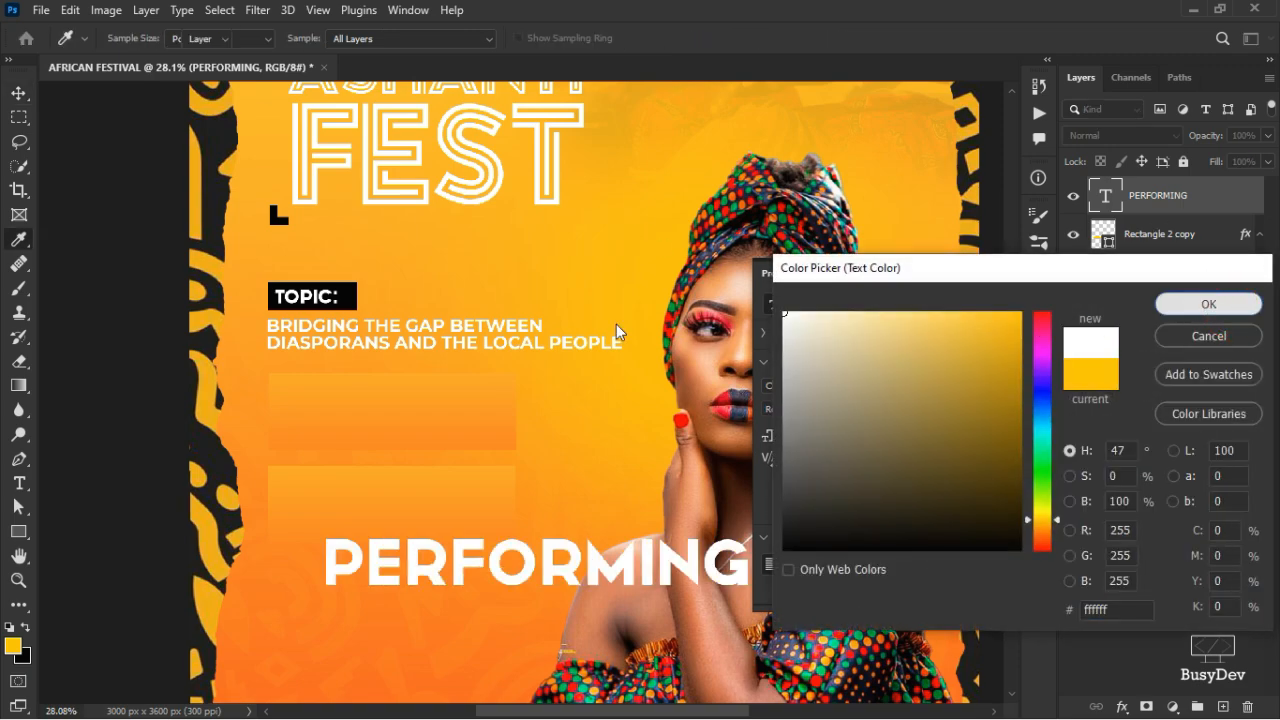
{"action": "key", "text": "Return"}
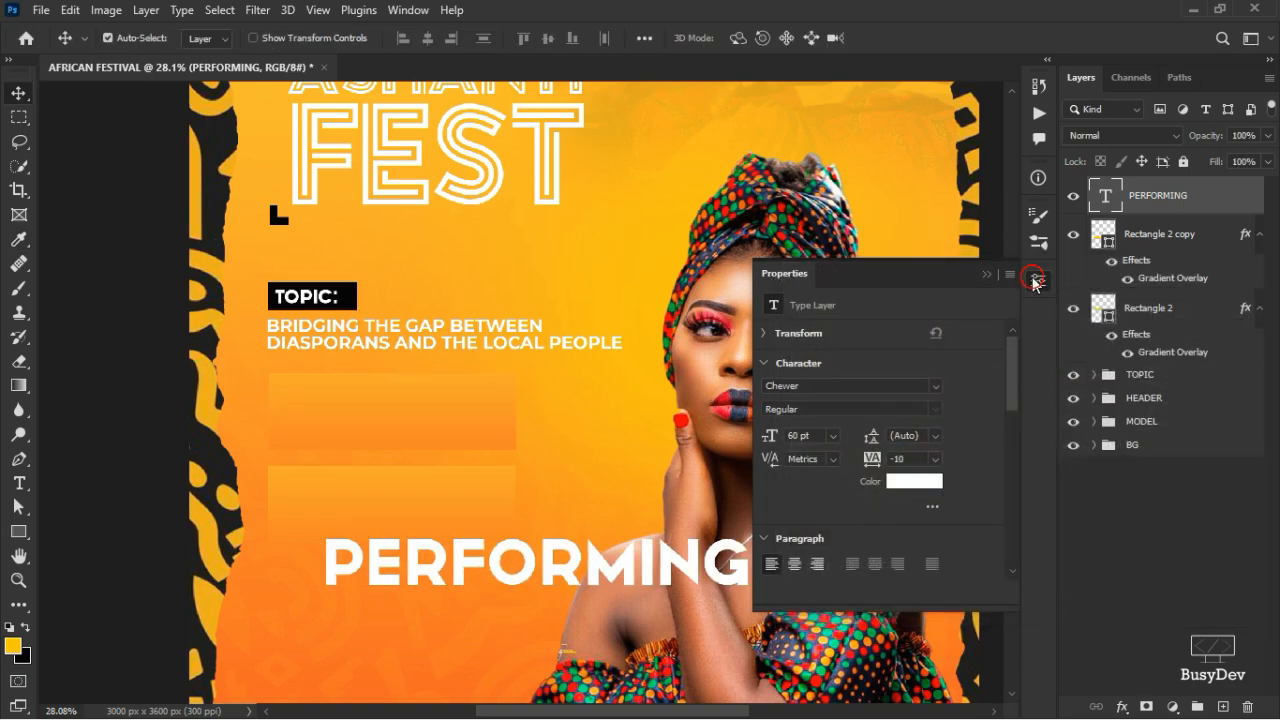
{"action": "left_click", "coordinate": [1036, 281]}
- Scale PERFORMING down to about 41% and place it on the upper button
{"action": "key", "text": "ctrl+t"}
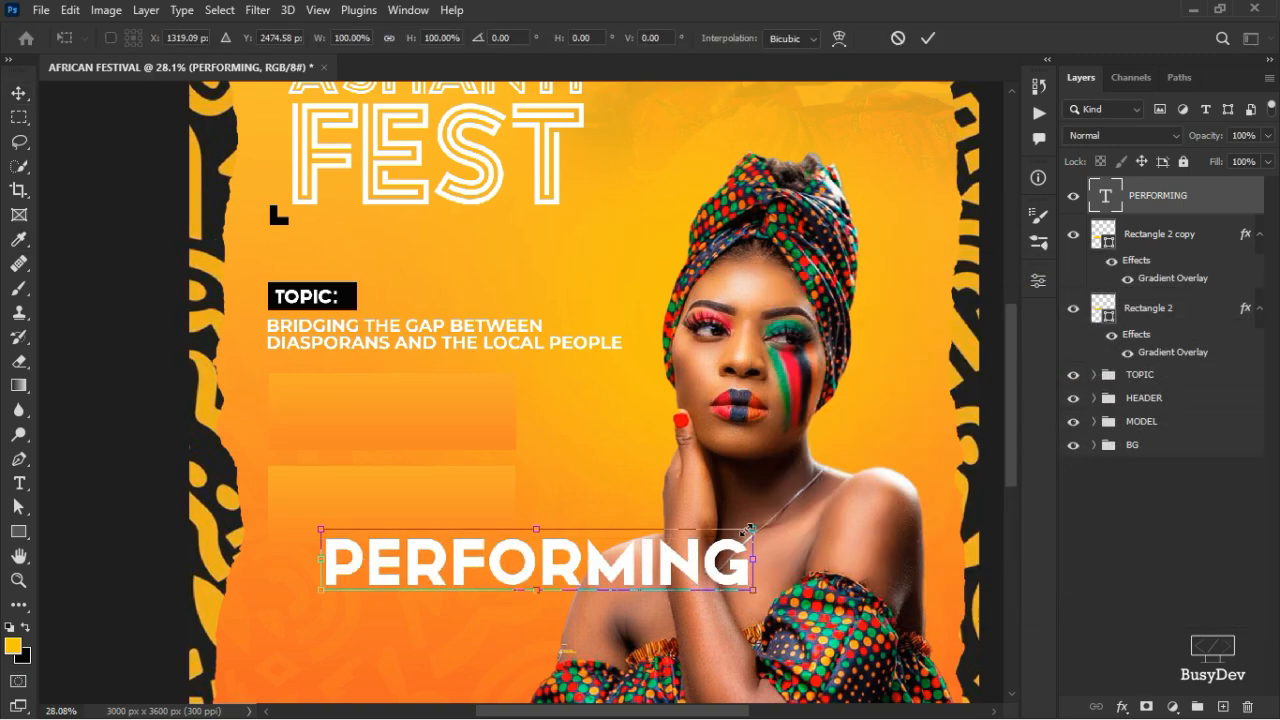
{"action": "left_click_drag", "start_coordinate": [750, 528], "coordinate": [743, 534]}
{"action": "left_click_drag", "start_coordinate": [683, 557], "coordinate": [449, 401]}
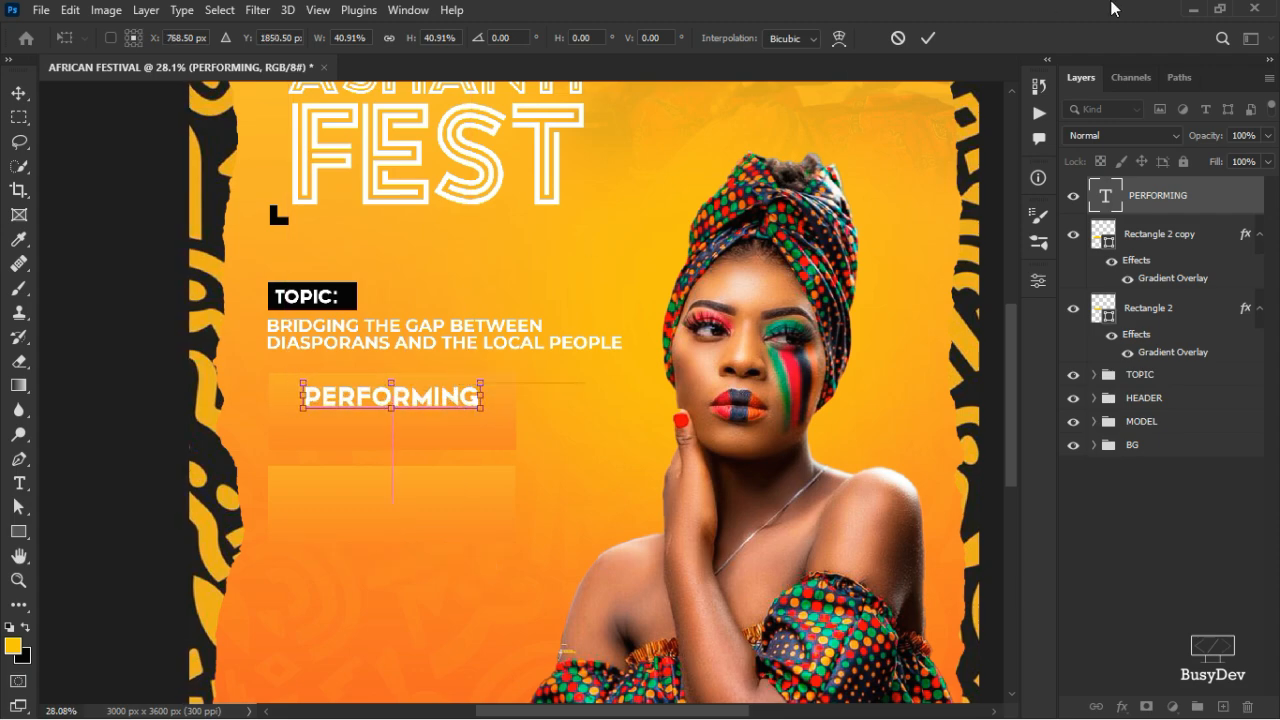
{"action": "left_click", "coordinate": [929, 38]}
{"action": "scroll", "coordinate": [372, 413], "scroll_direction": "up", "scroll_amount": 2}
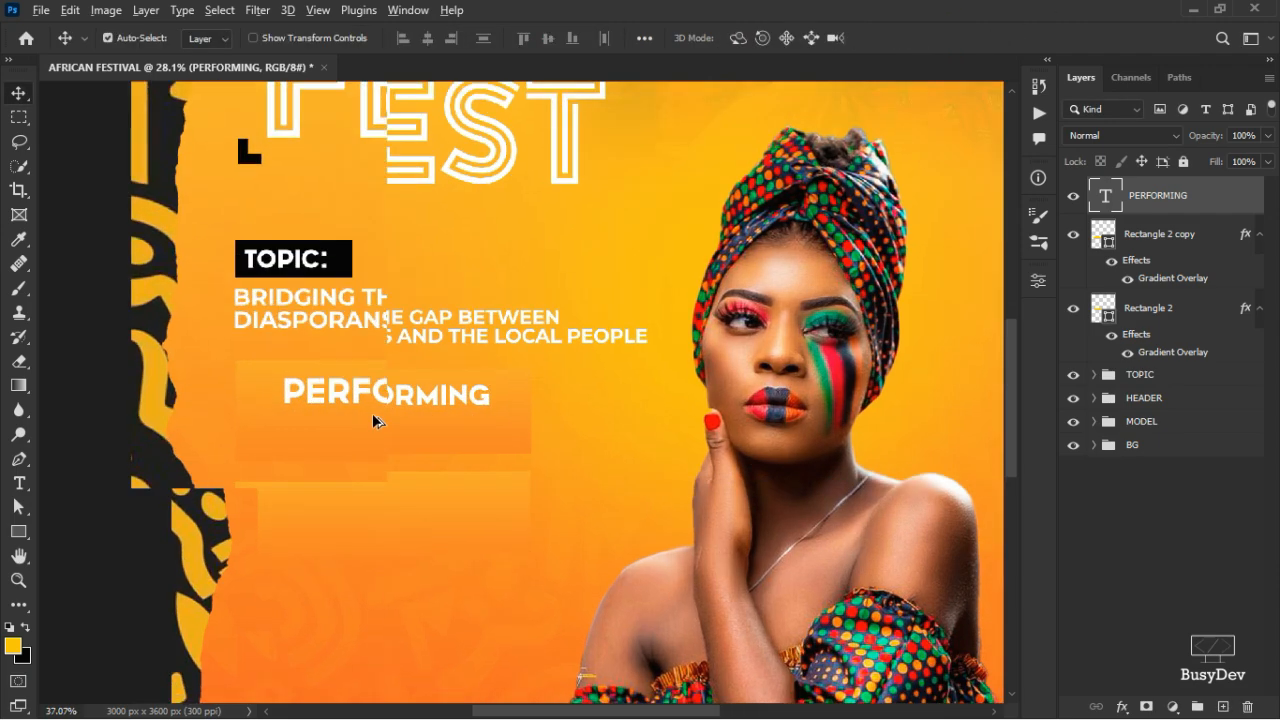
- Duplicate PERFORMING onto the line below and retype the copy as DJ SHARK
{"action": "left_click_drag", "start_coordinate": [409, 397], "coordinate": [409, 423]}
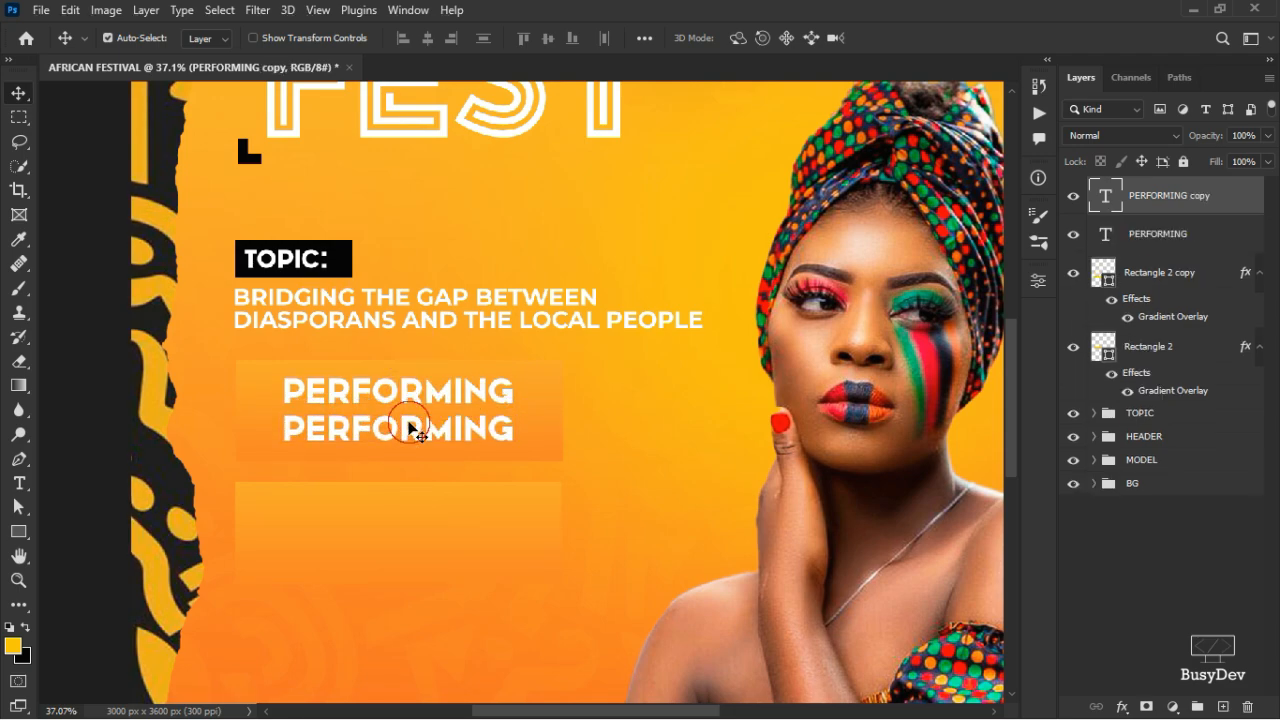
{"action": "double_click", "coordinate": [409, 423]}
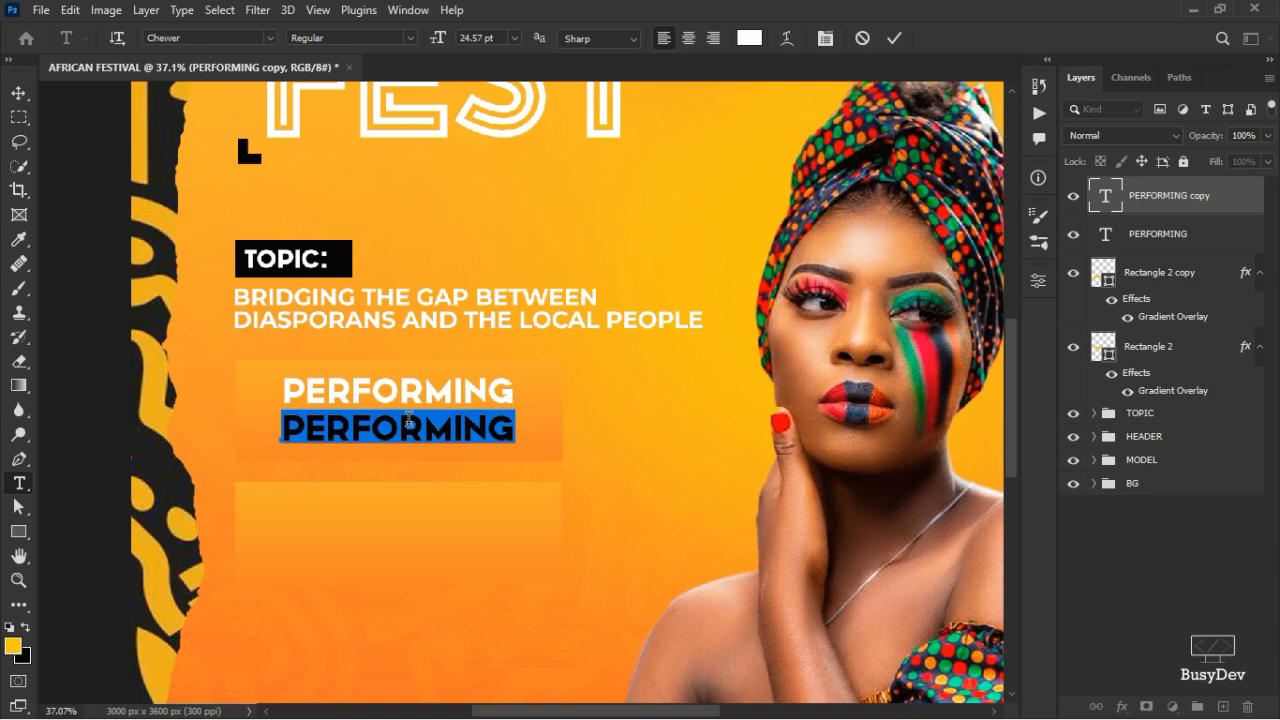
{"action": "type", "text": "DJ SHARK"}
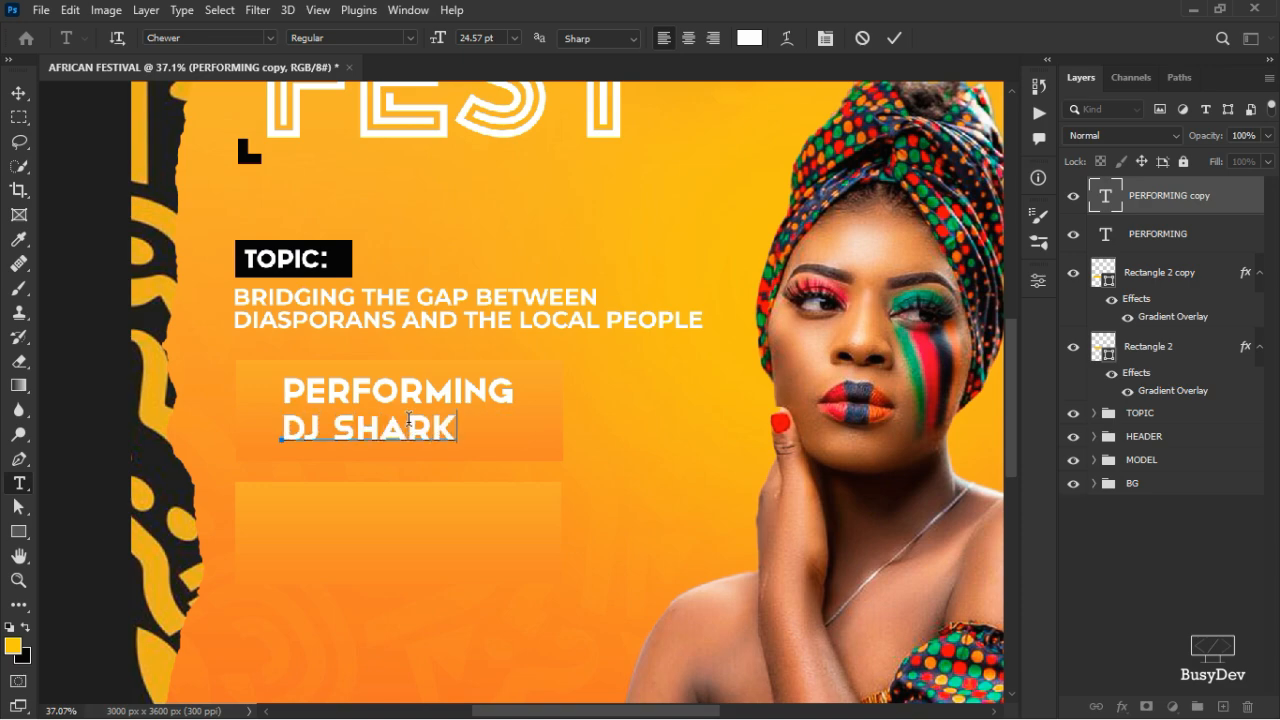
{"action": "left_click", "coordinate": [887, 44]}
{"action": "key", "text": "v"}
{"action": "left_click", "coordinate": [1157, 235], "text": "ctrl"}
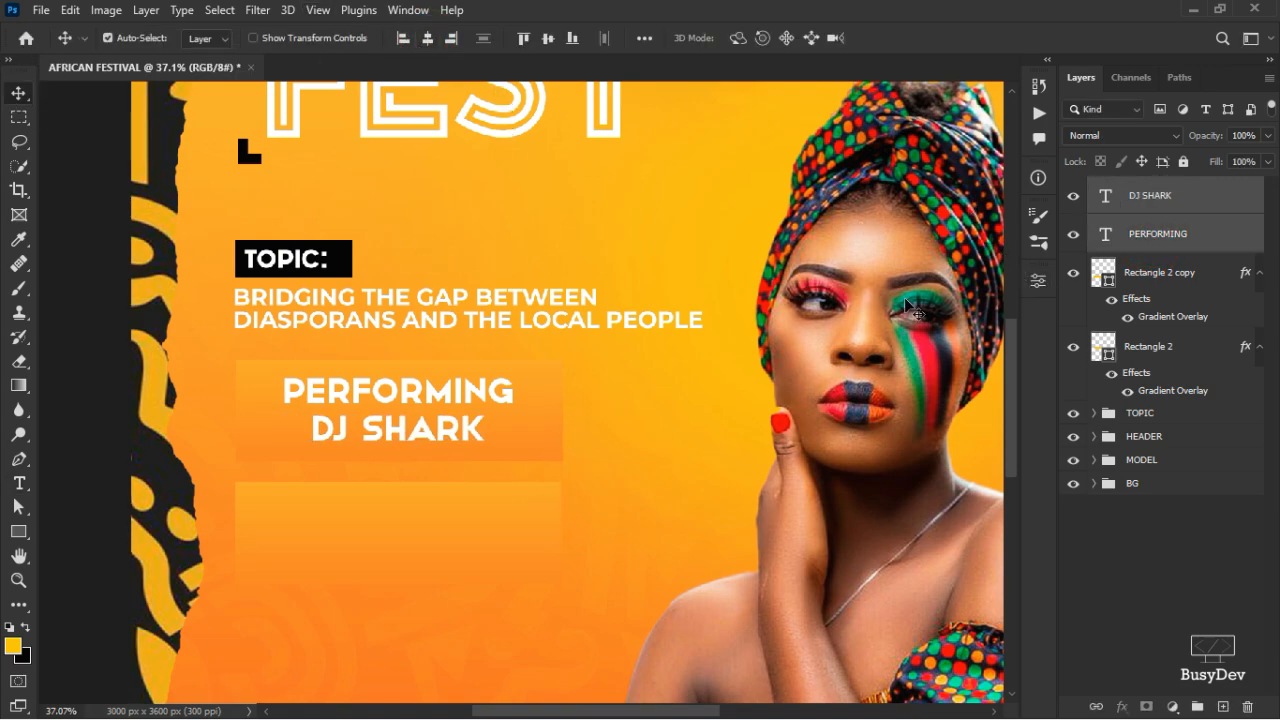
{"action": "left_click", "coordinate": [1187, 231], "text": "ctrl"}
- Draw a tall 470 × 604 px rectangle to the right of the button bars
{"action": "left_click", "coordinate": [18, 531]}
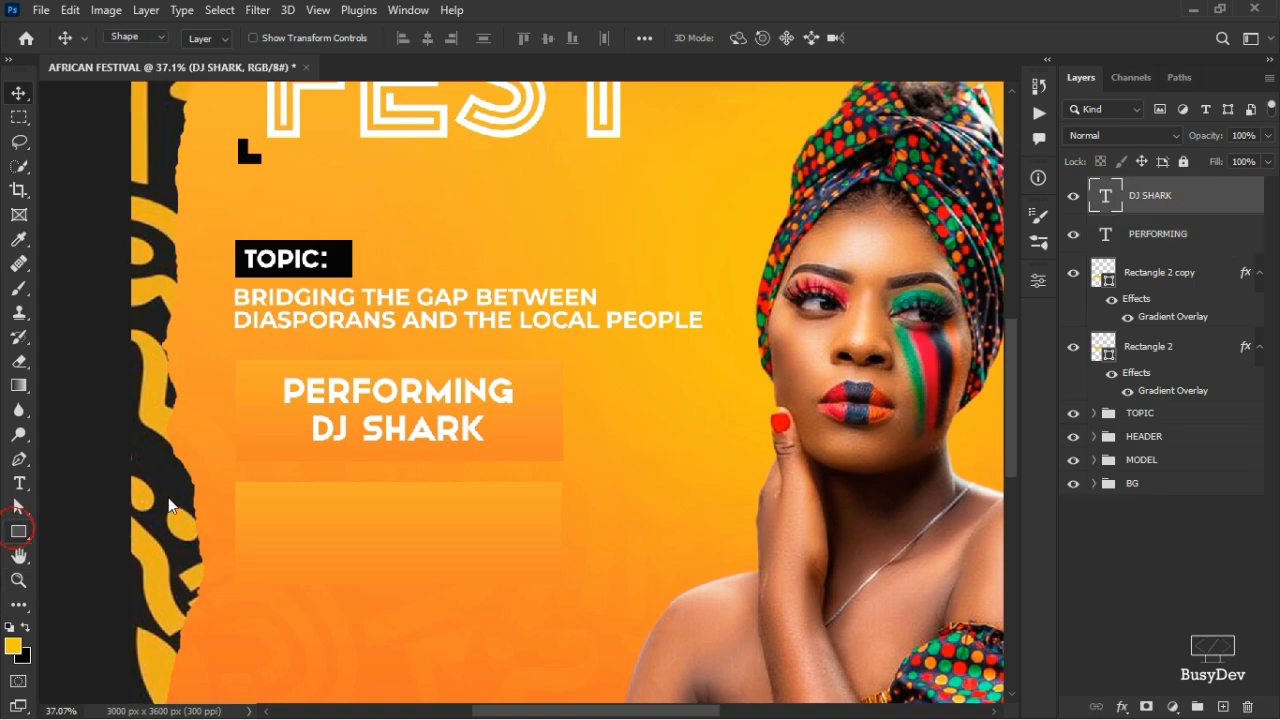
{"action": "left_click_drag", "start_coordinate": [572, 366], "coordinate": [735, 574]}
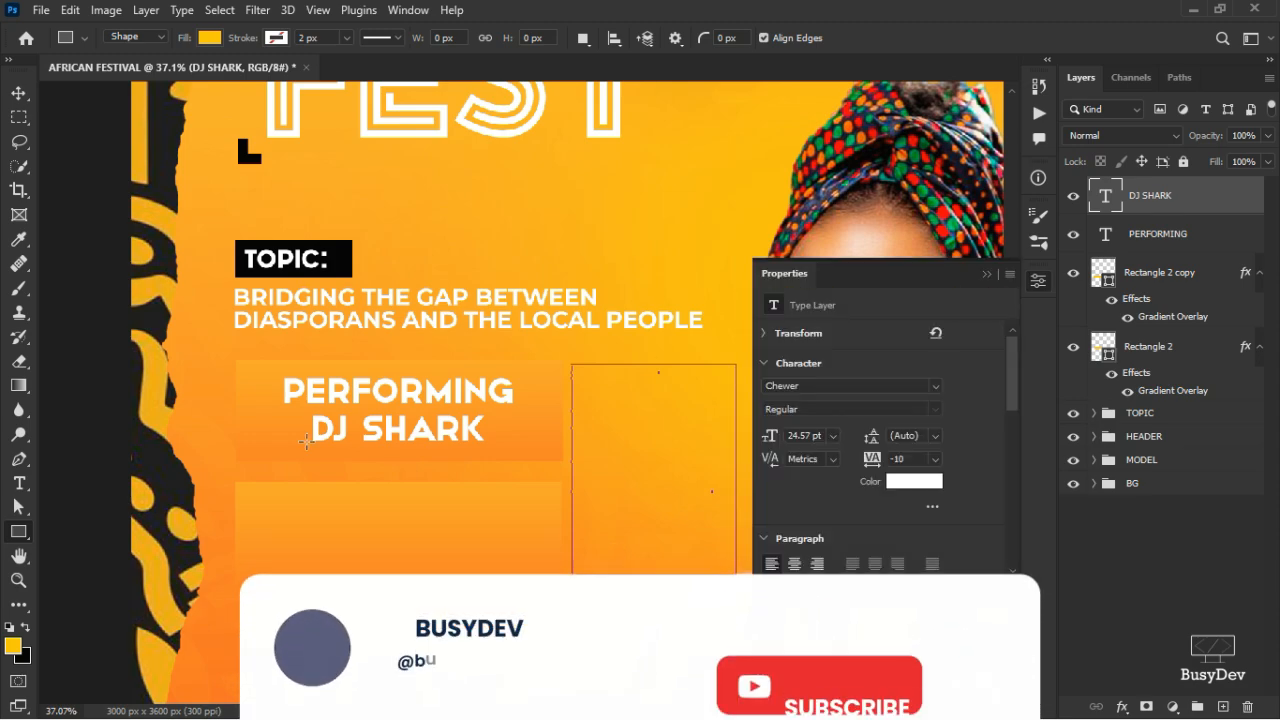
{"action": "left_click", "coordinate": [19, 93]}
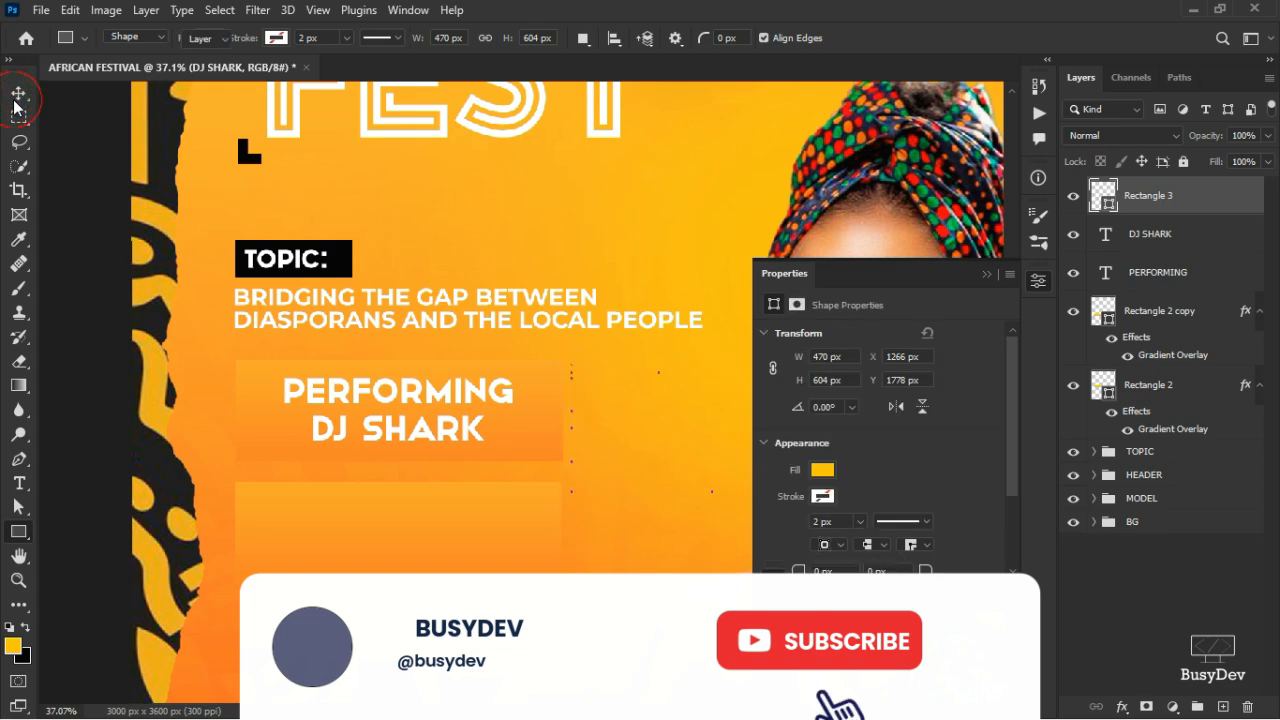
{"action": "left_click", "coordinate": [821, 470]}
{"action": "left_click", "coordinate": [928, 372]}
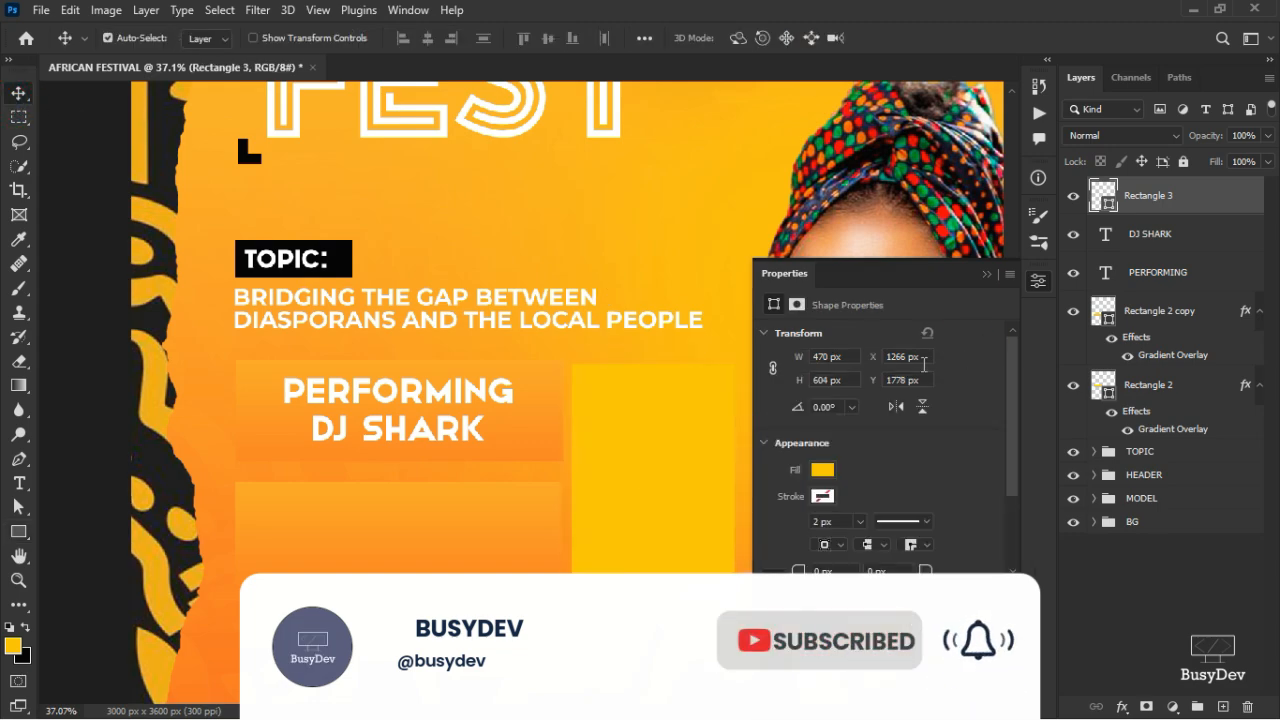
{"action": "left_click", "coordinate": [822, 470]}
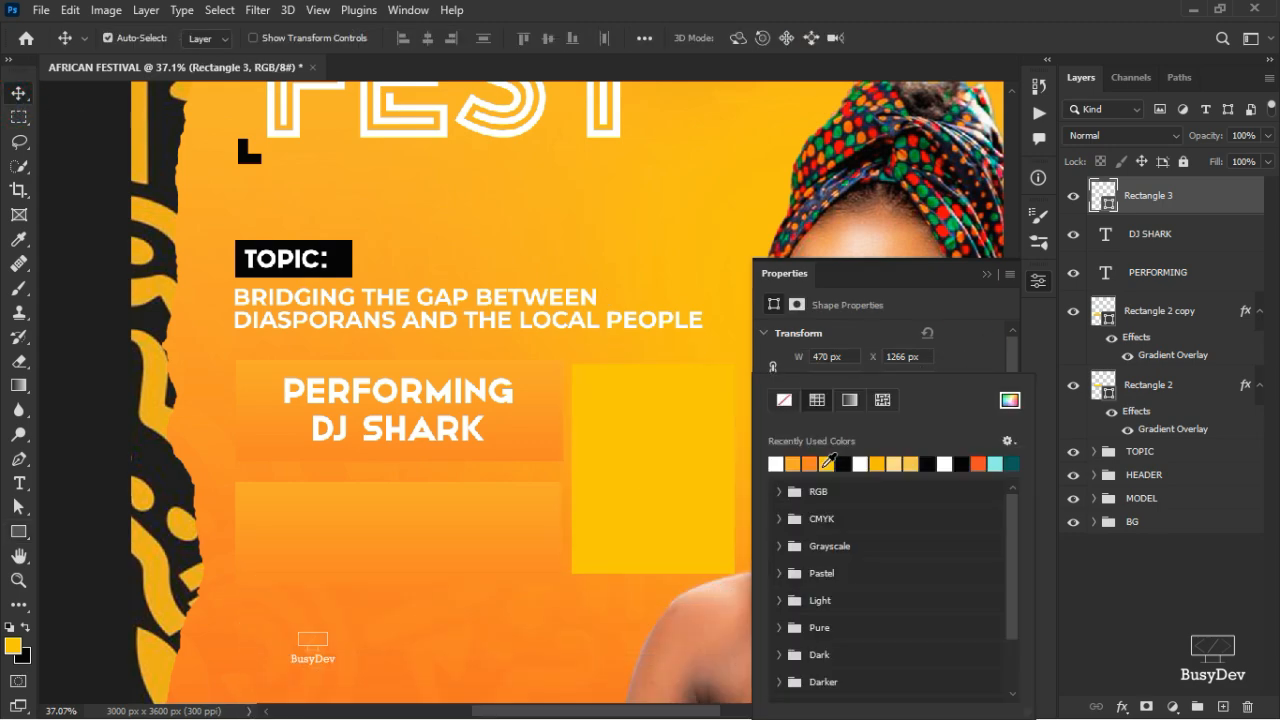
{"action": "left_click", "coordinate": [953, 364]}
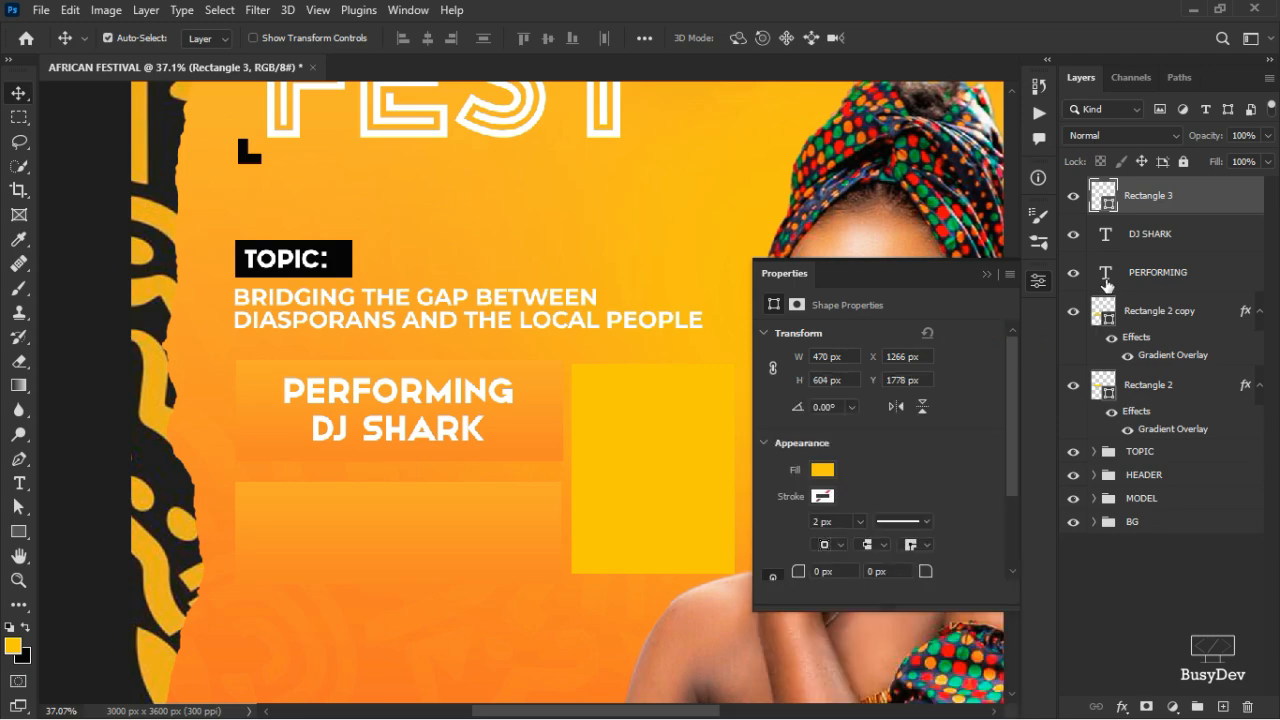
- Copy Rectangle 2 copy's Gradient Overlay onto Rectangle 3 and nudge the shapes and text into place
{"action": "left_click", "coordinate": [1157, 358]}
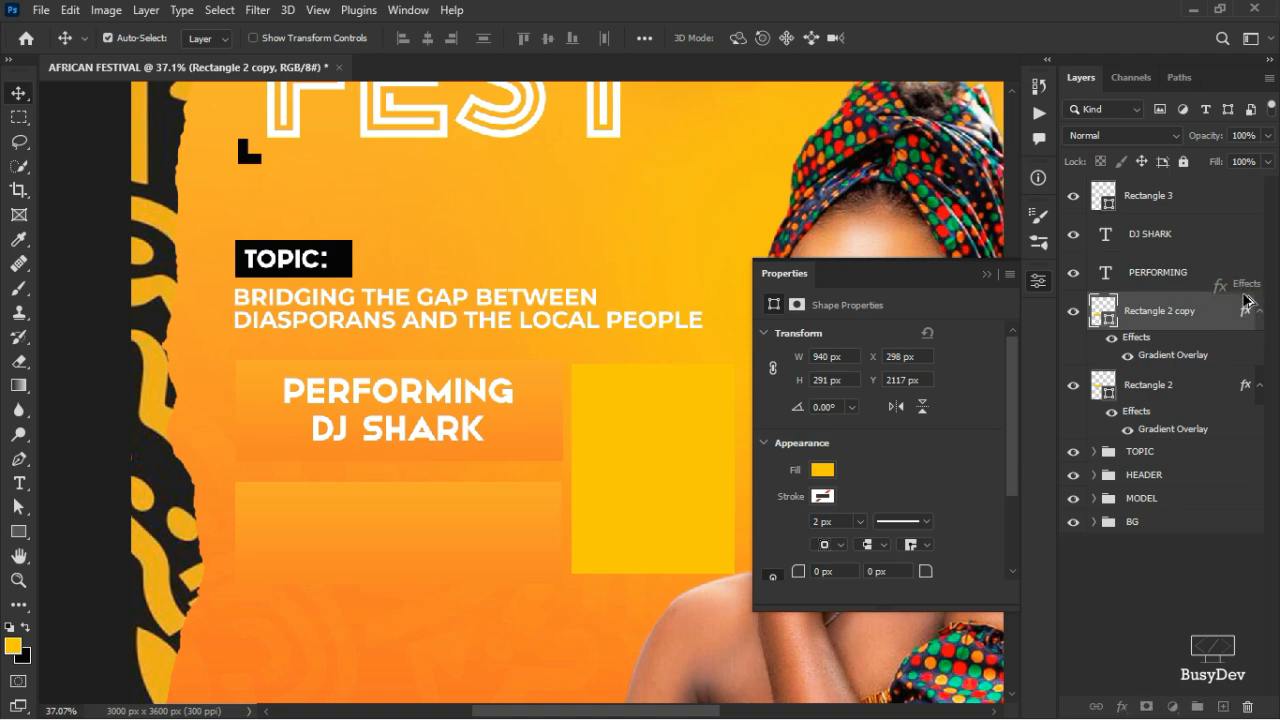
{"action": "left_click_drag", "start_coordinate": [1205, 206], "coordinate": [1205, 206]}
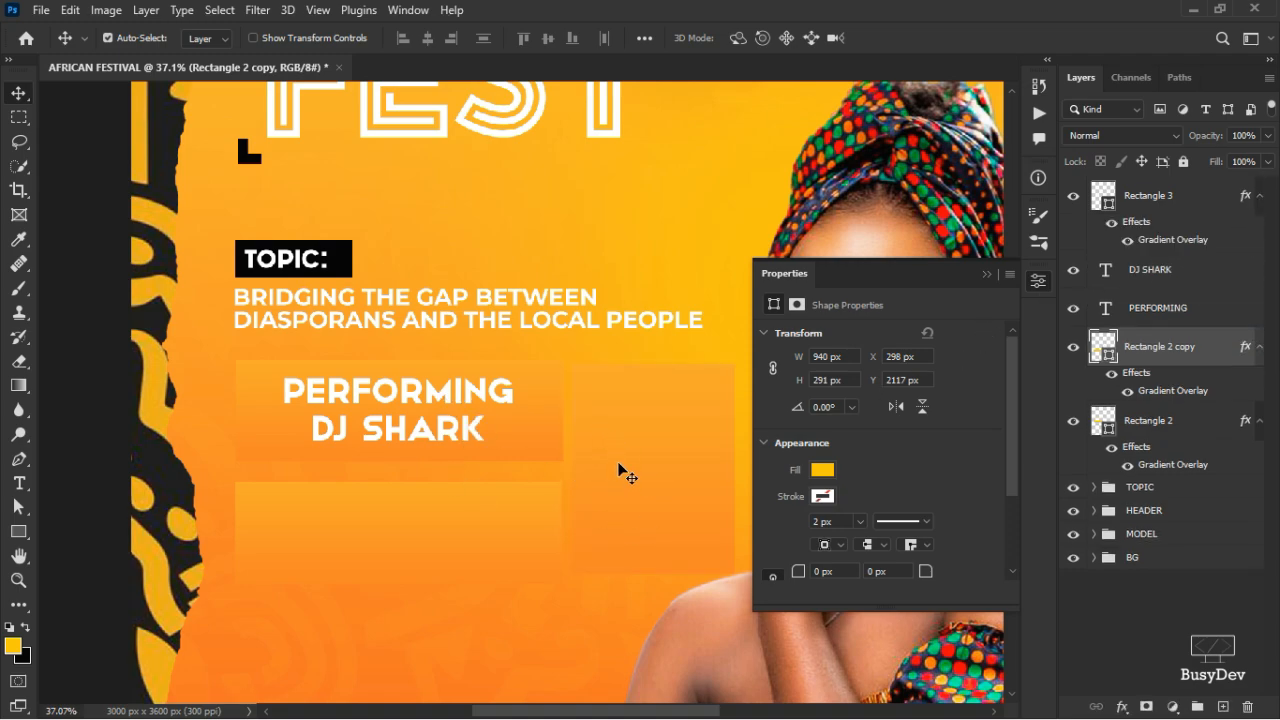
{"action": "left_click_drag", "start_coordinate": [626, 475], "coordinate": [617, 466]}
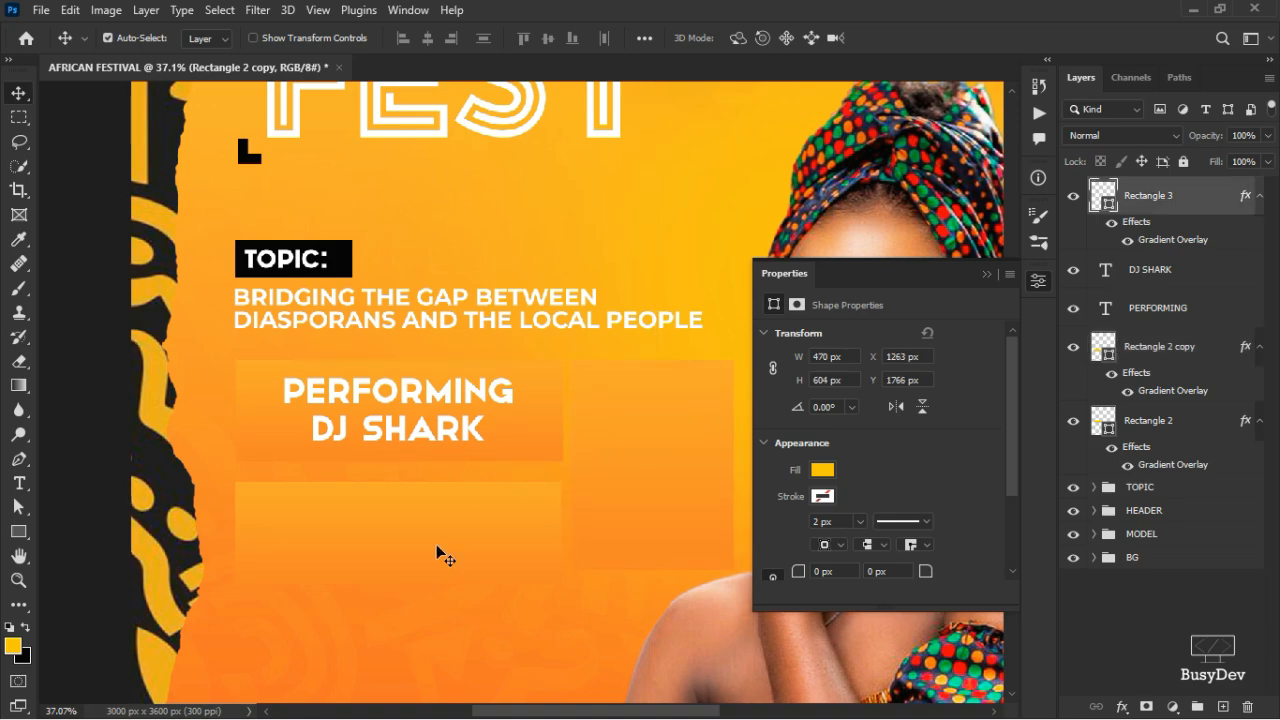
{"action": "left_click_drag", "start_coordinate": [436, 544], "coordinate": [439, 535]}
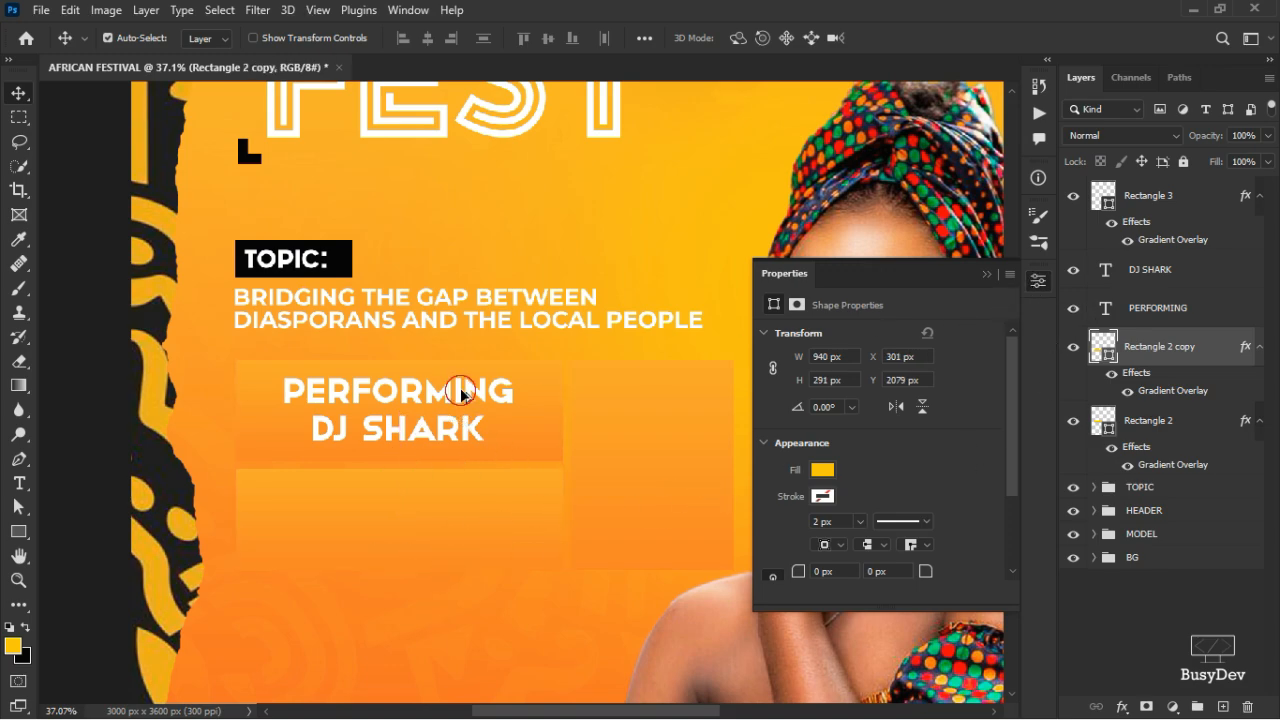
{"action": "left_click_drag", "start_coordinate": [461, 390], "coordinate": [462, 403]}
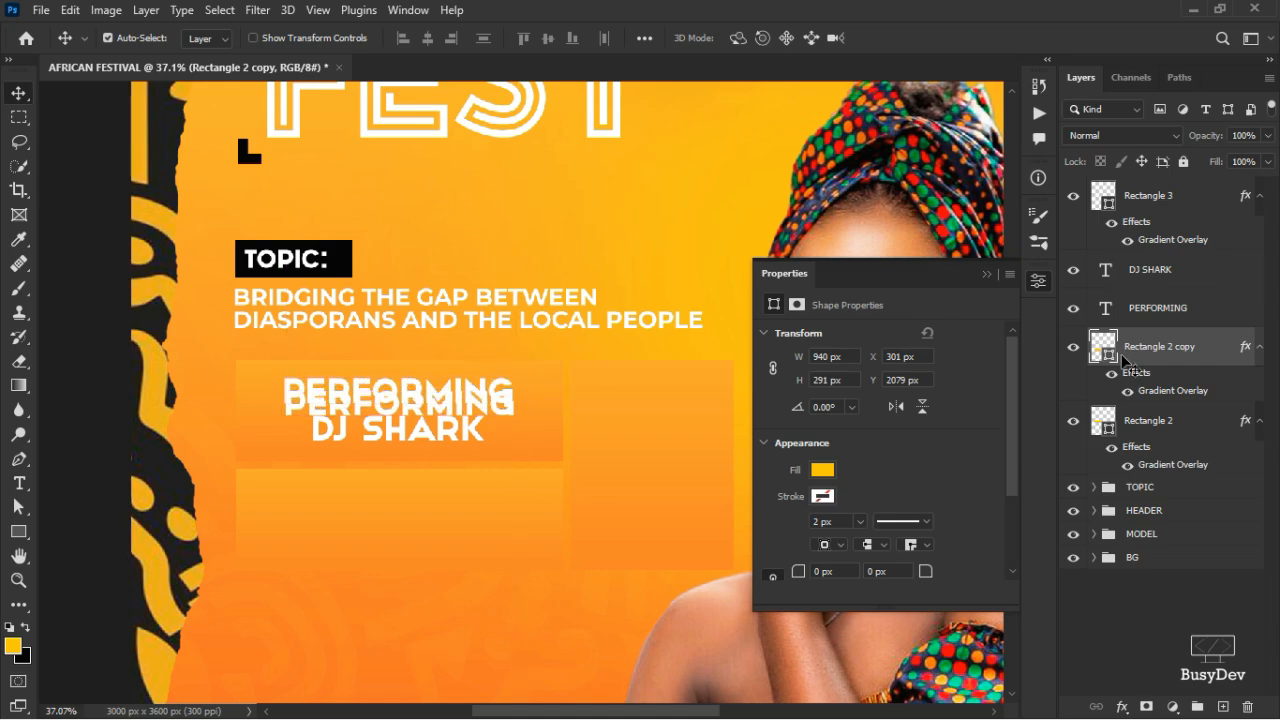
- Duplicate the PERFORMING and DJ SHARK lines onto the lower button
{"action": "left_click", "coordinate": [1182, 307]}
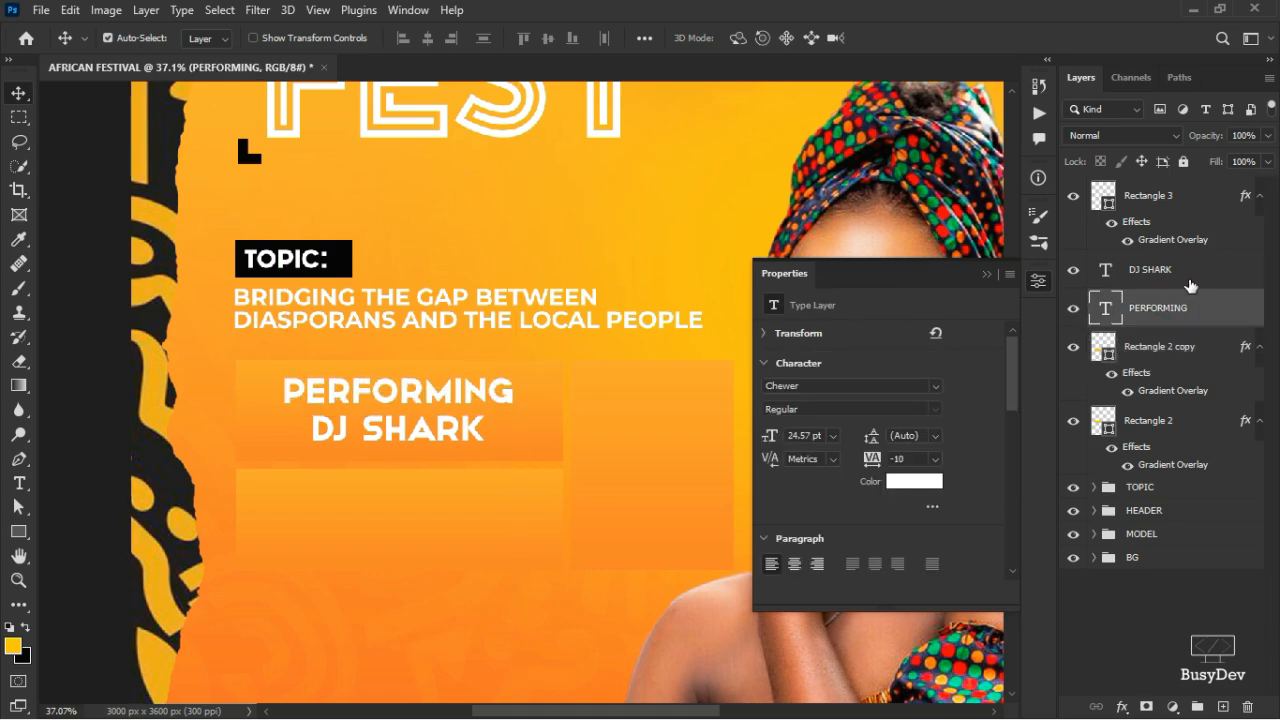
{"action": "left_click", "coordinate": [1186, 280], "text": "shift"}
{"action": "key", "text": "ctrl+t"}
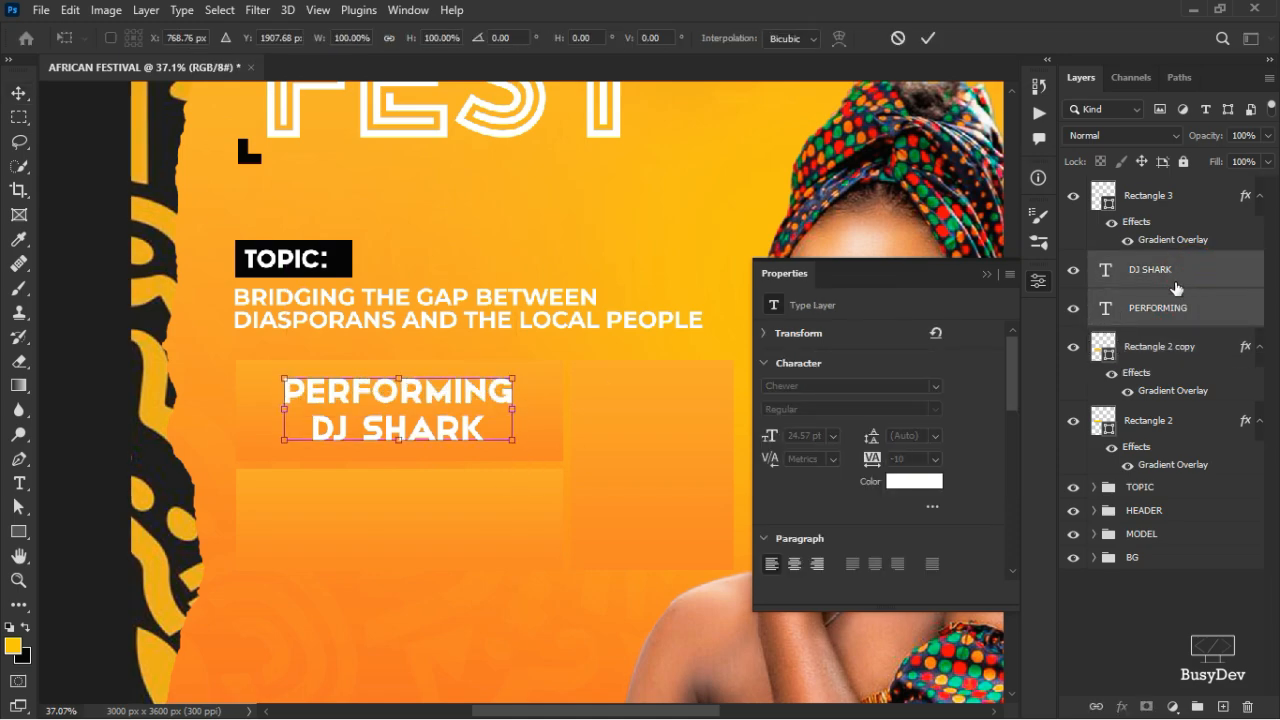
{"action": "left_click", "coordinate": [893, 40]}
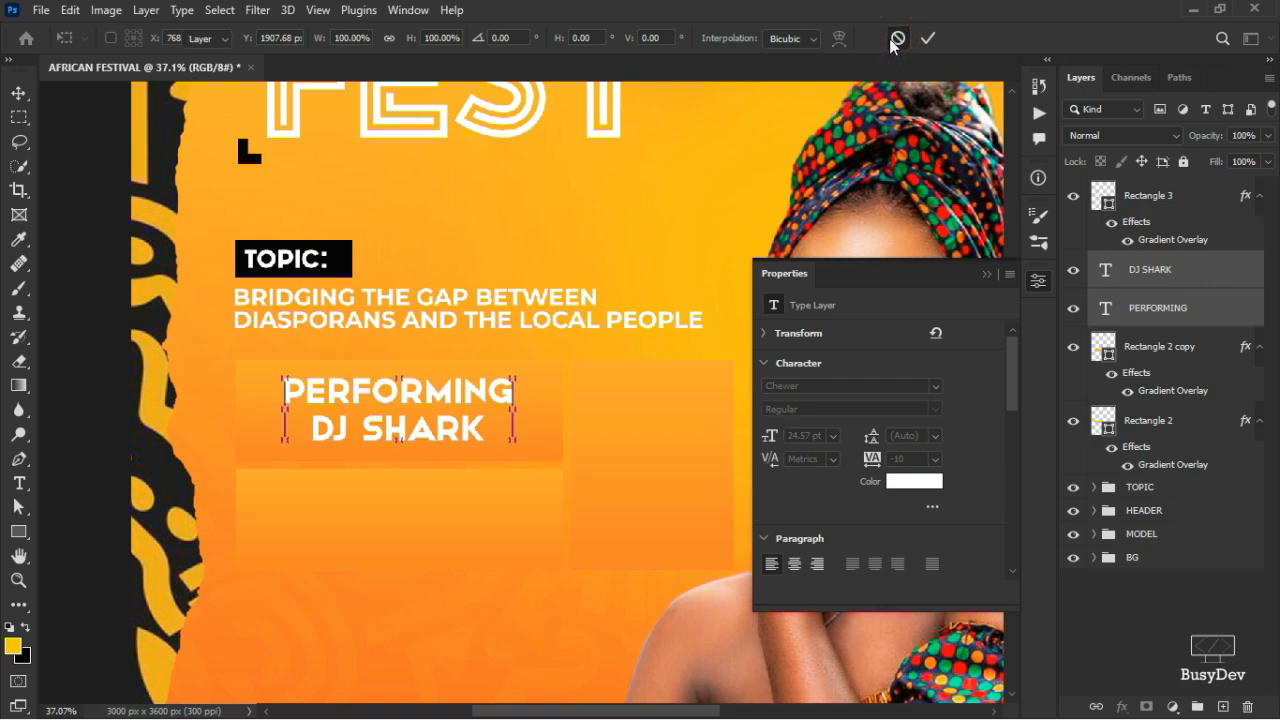
{"action": "key", "text": "ctrl+j"}
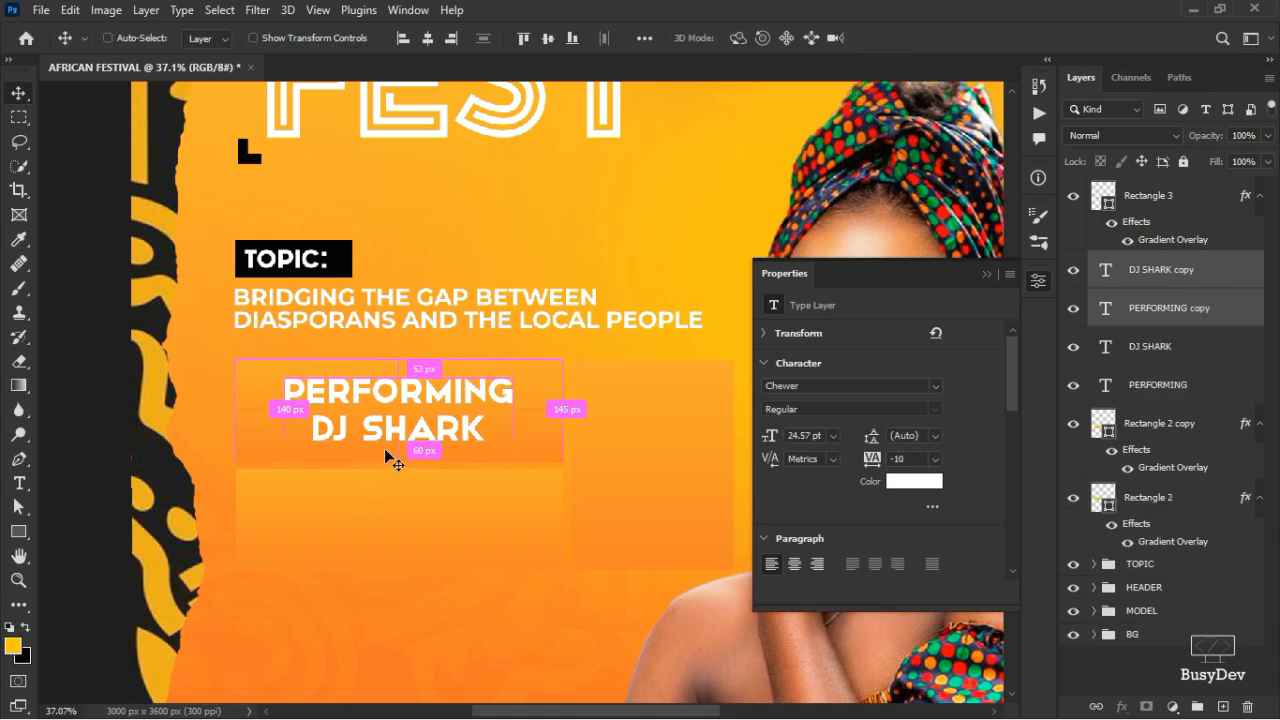
{"action": "key", "text": "ctrl+t"}
{"action": "left_click_drag", "start_coordinate": [402, 403], "coordinate": [401, 525]}
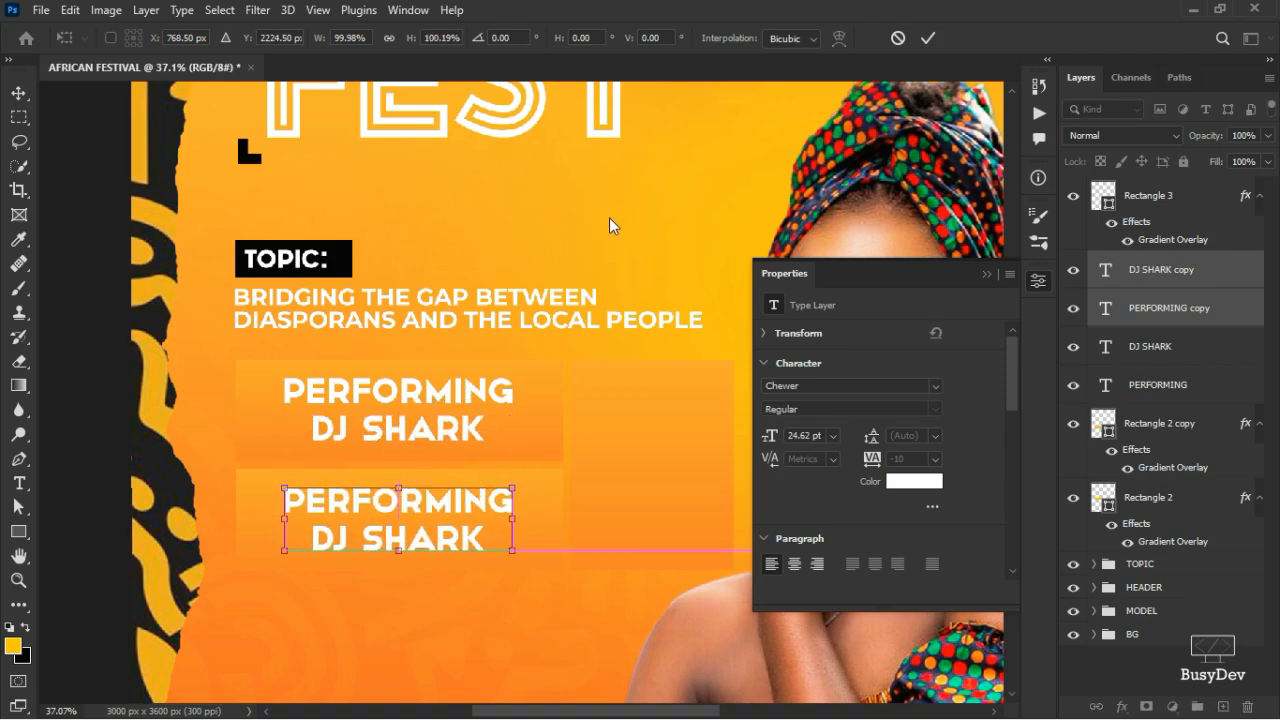
{"action": "left_click", "coordinate": [924, 39]}
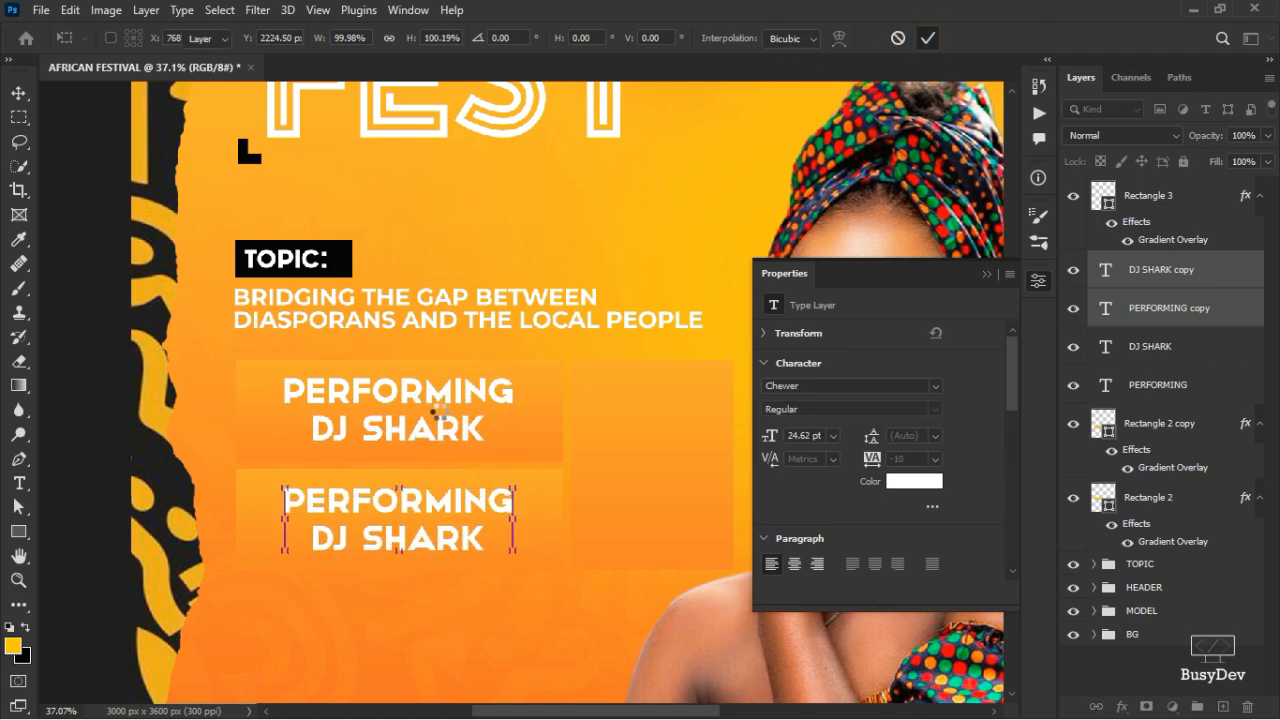
- Change the top line to FEATURING and centre FEATURING DJ SHARK on the upper button
{"action": "left_click", "coordinate": [437, 394]}
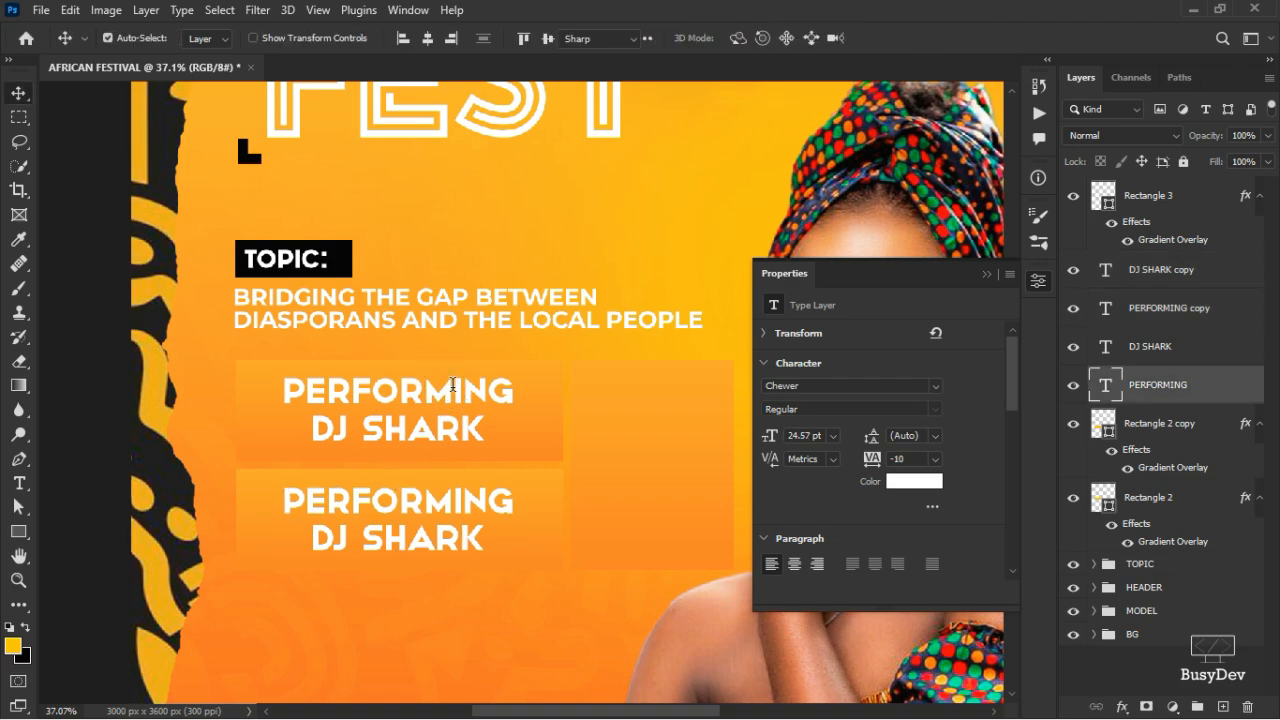
{"action": "double_click", "coordinate": [450, 390]}
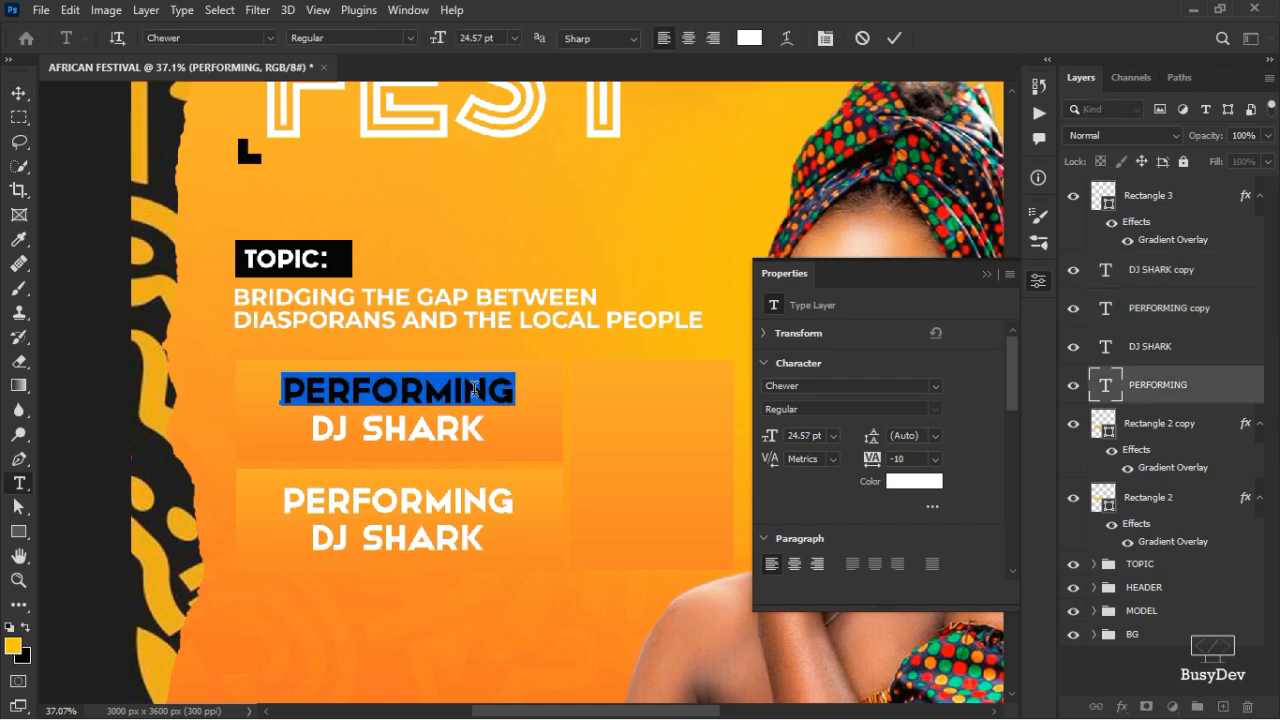
{"action": "type", "text": "FEA"}
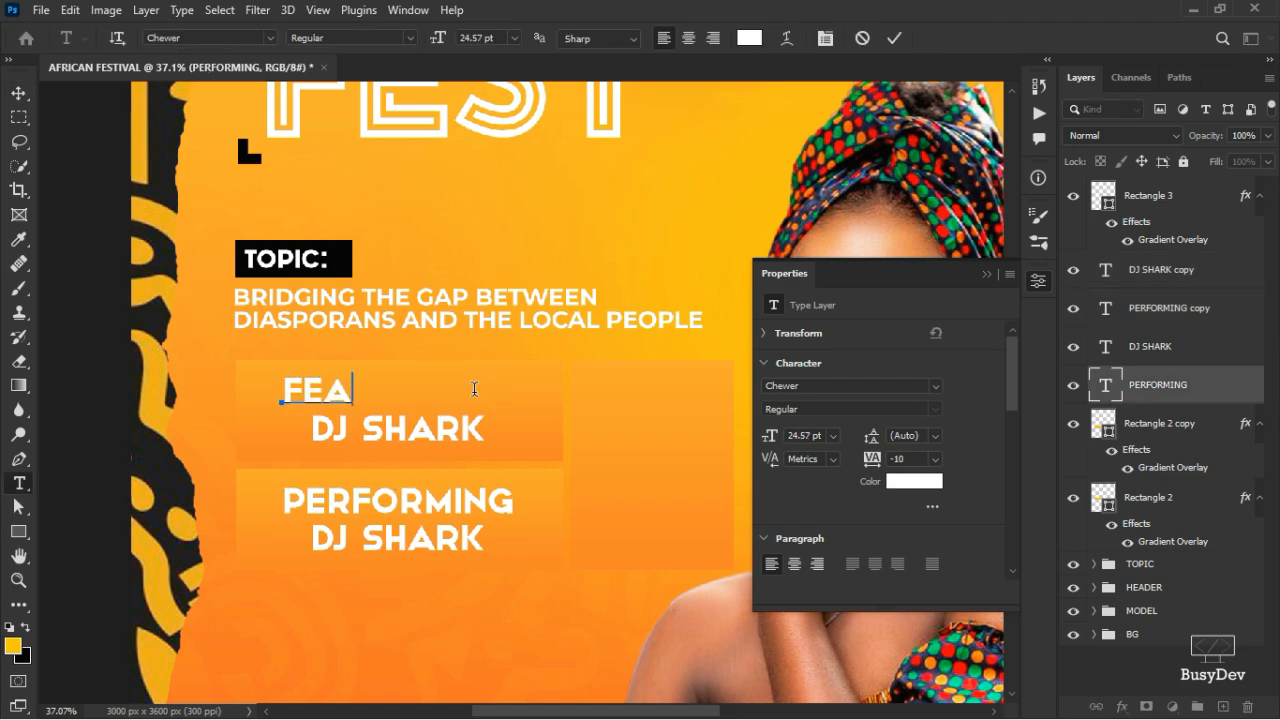
{"action": "type", "text": "TURING"}
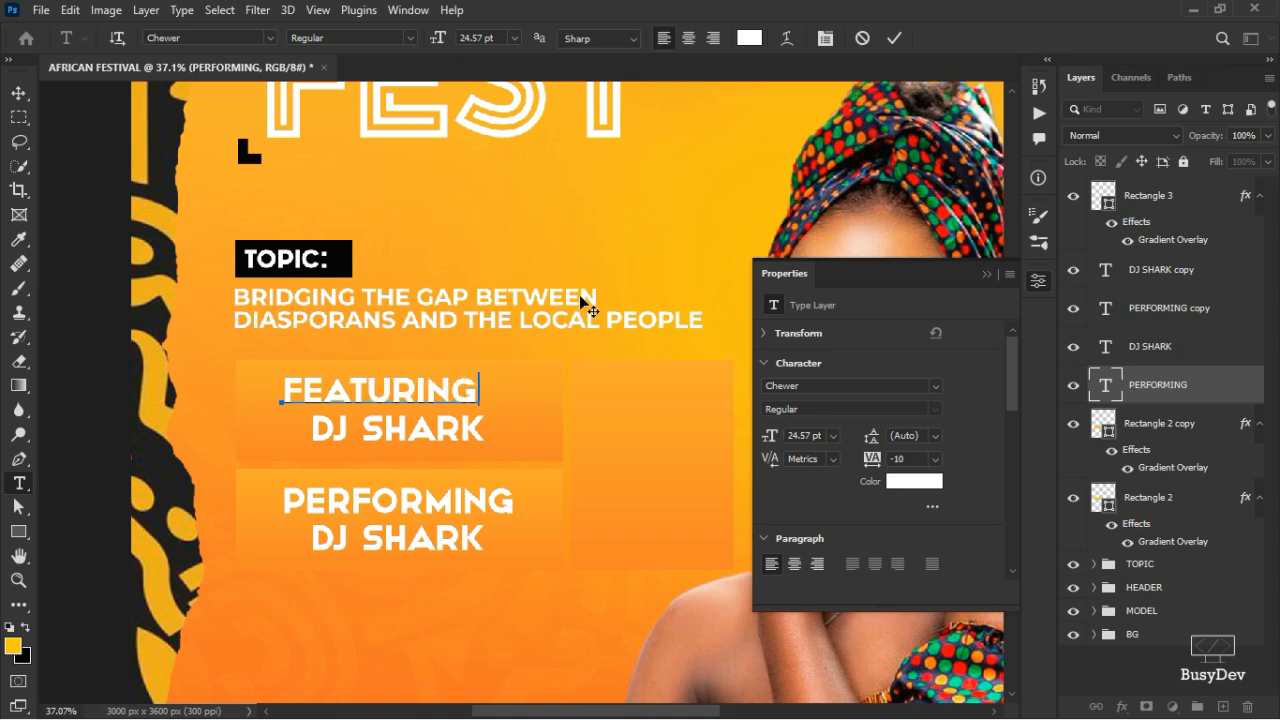
{"action": "left_click", "coordinate": [894, 39]}
{"action": "key", "text": "v"}
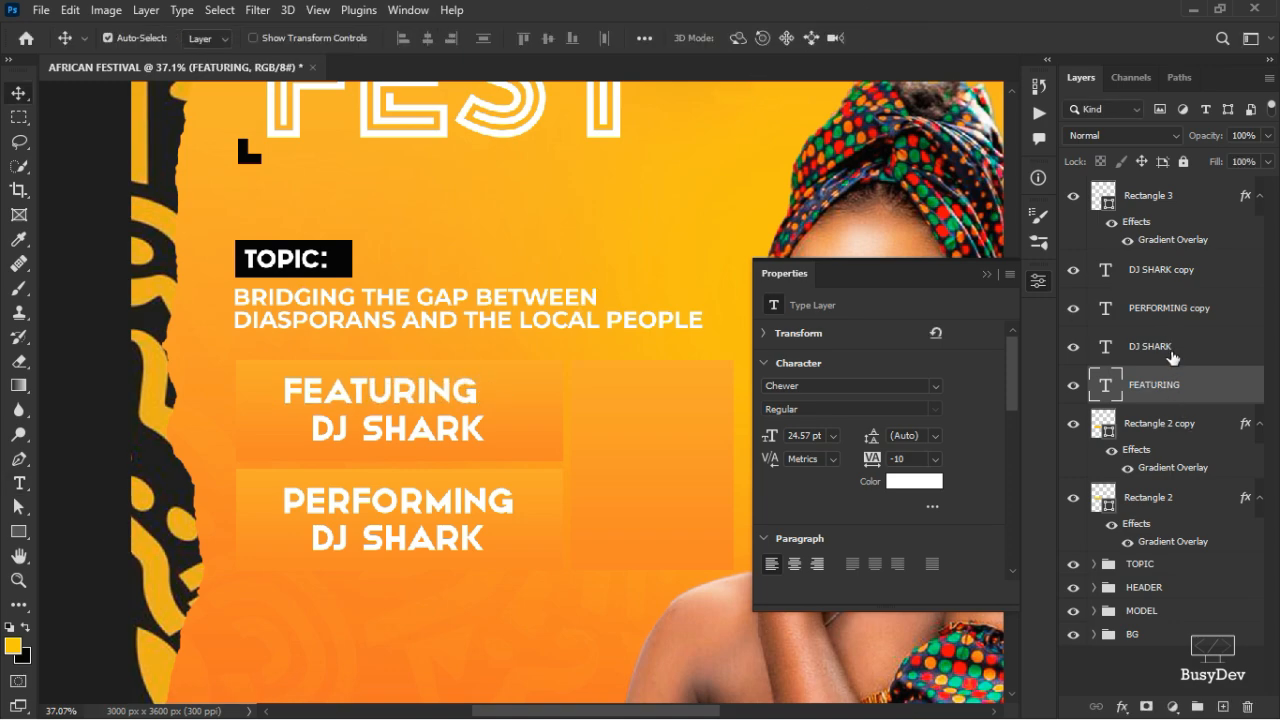
{"action": "left_click", "coordinate": [1150, 346], "text": "ctrl"}
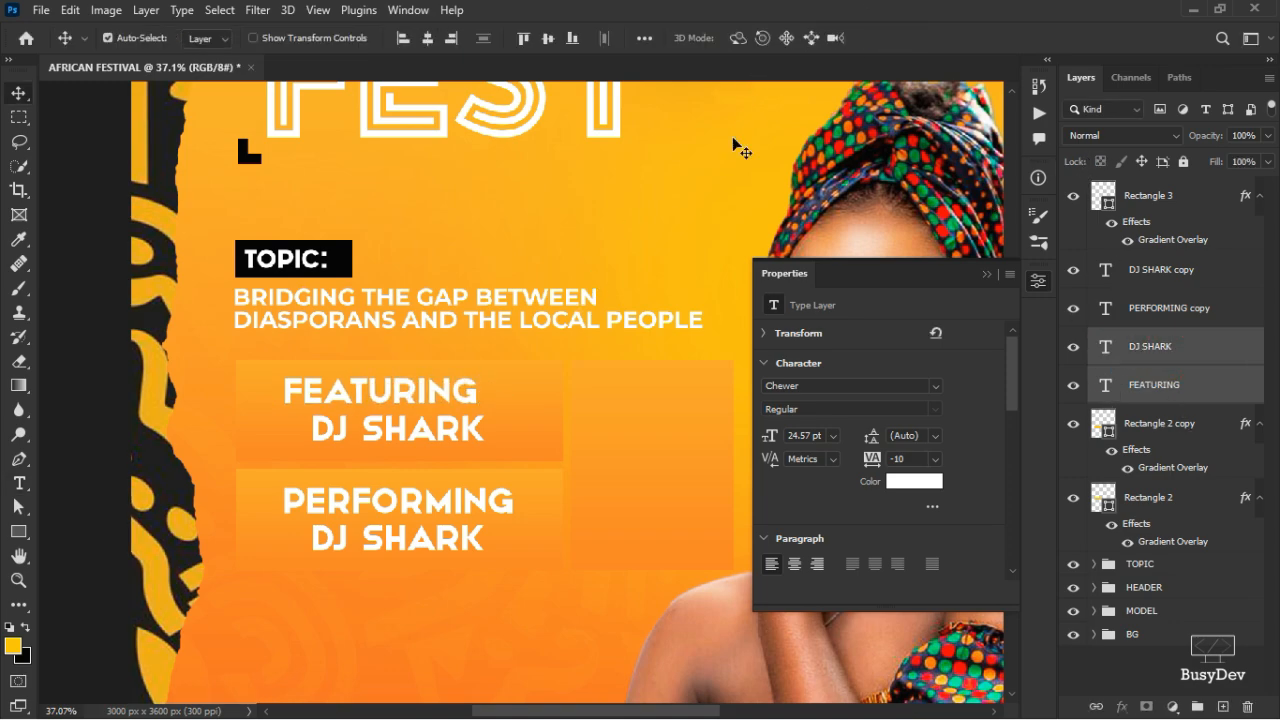
{"action": "left_click", "coordinate": [427, 38]}
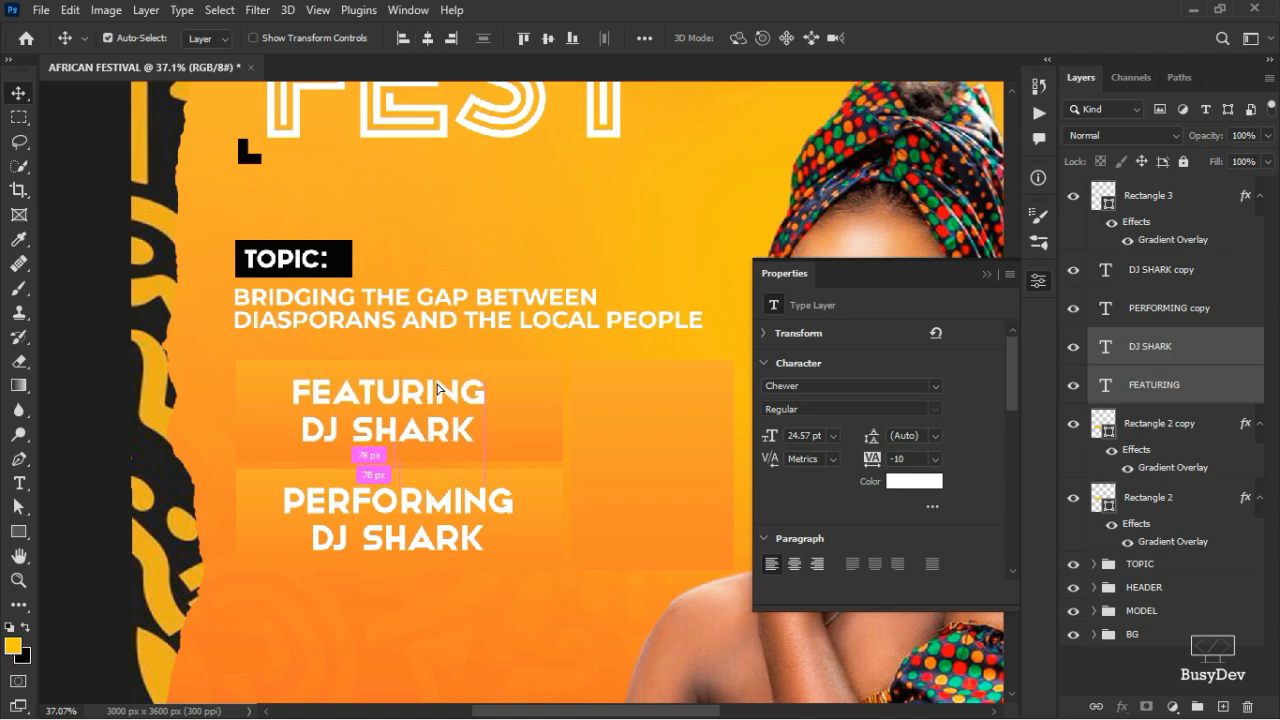
{"action": "left_click_drag", "start_coordinate": [394, 498], "coordinate": [404, 498]}
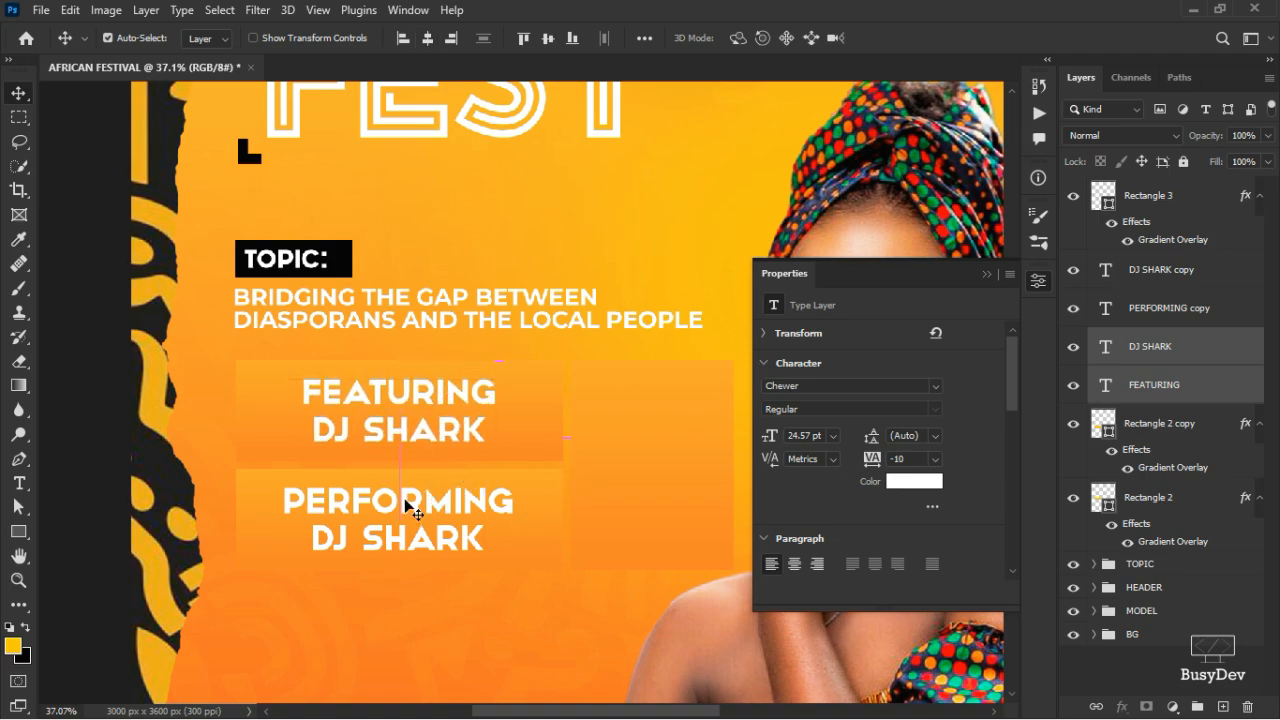
- Retype the lower DJ SHARK copy as SLIME DUNK and centre it under PERFORMING
{"action": "left_click", "coordinate": [400, 540]}
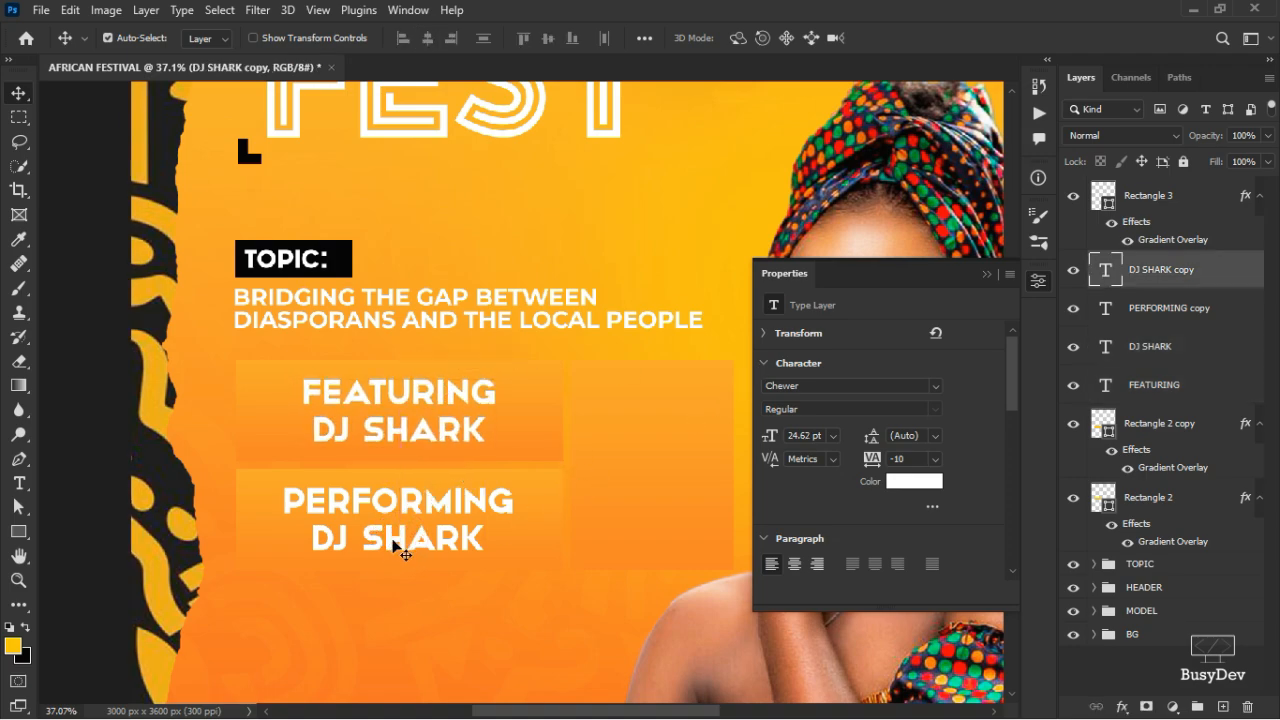
{"action": "double_click", "coordinate": [393, 541]}
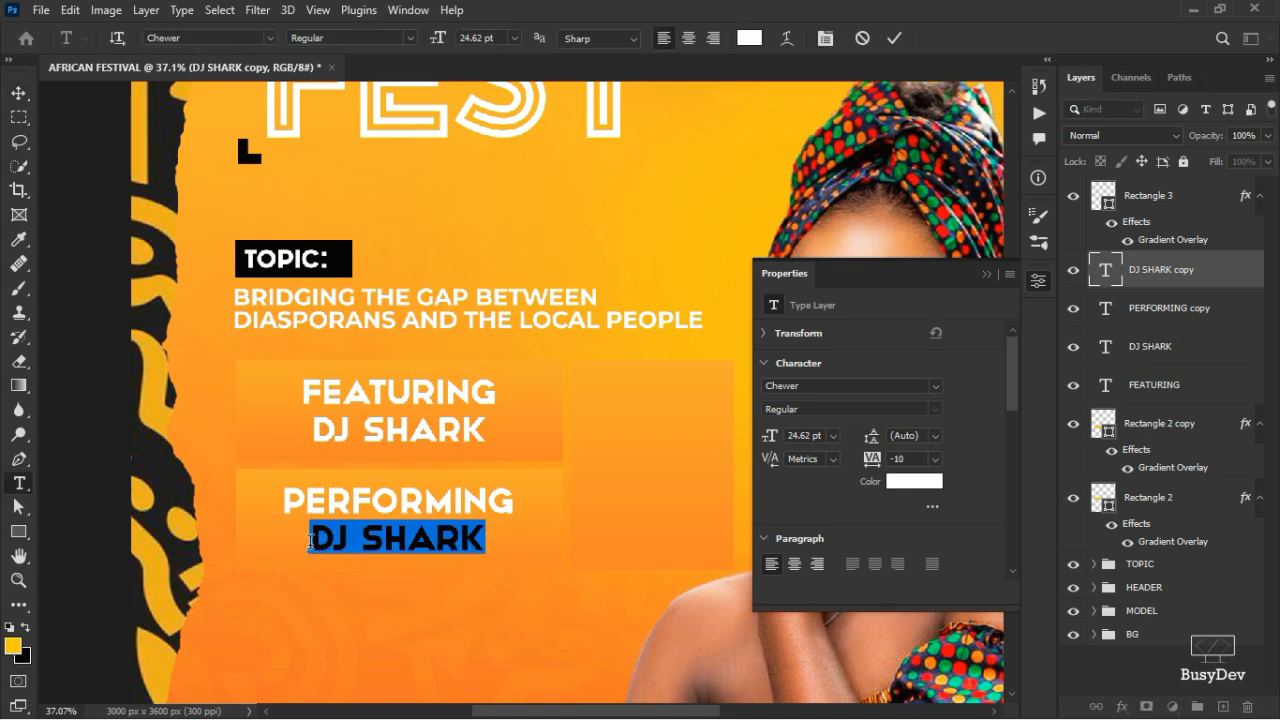
{"action": "type", "text": "SLIME "}
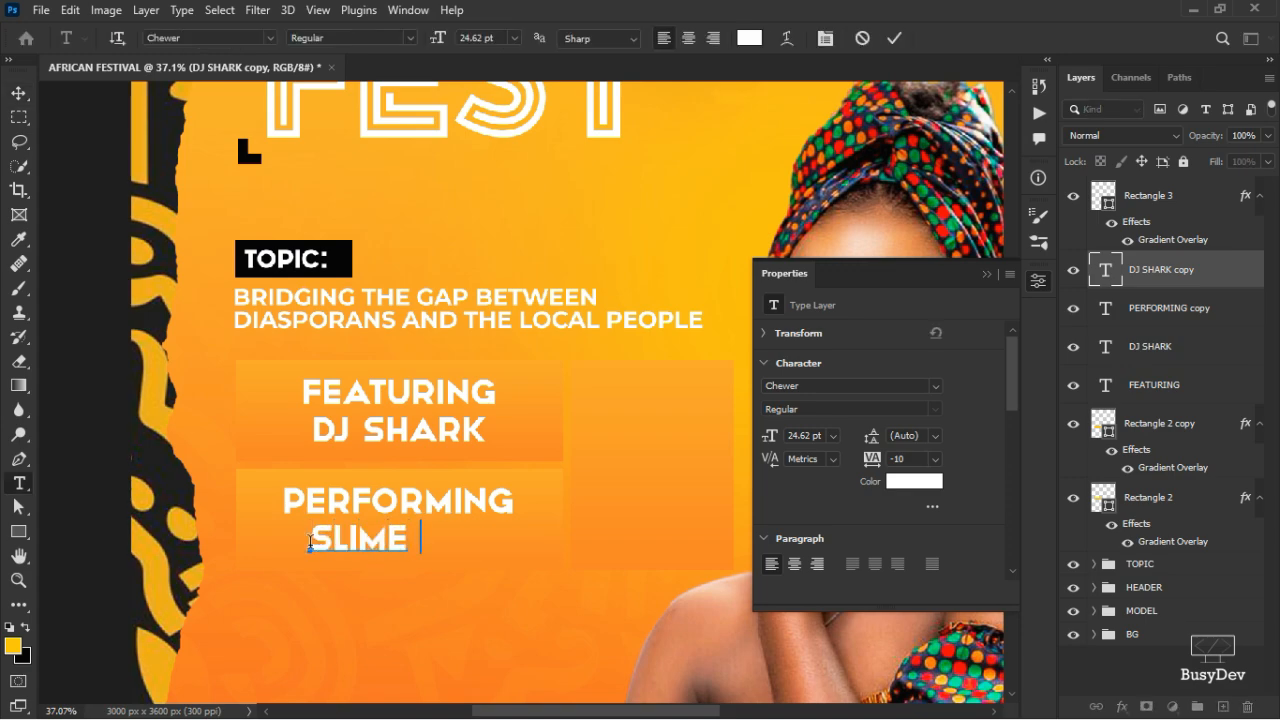
{"action": "type", "text": "DUNK"}
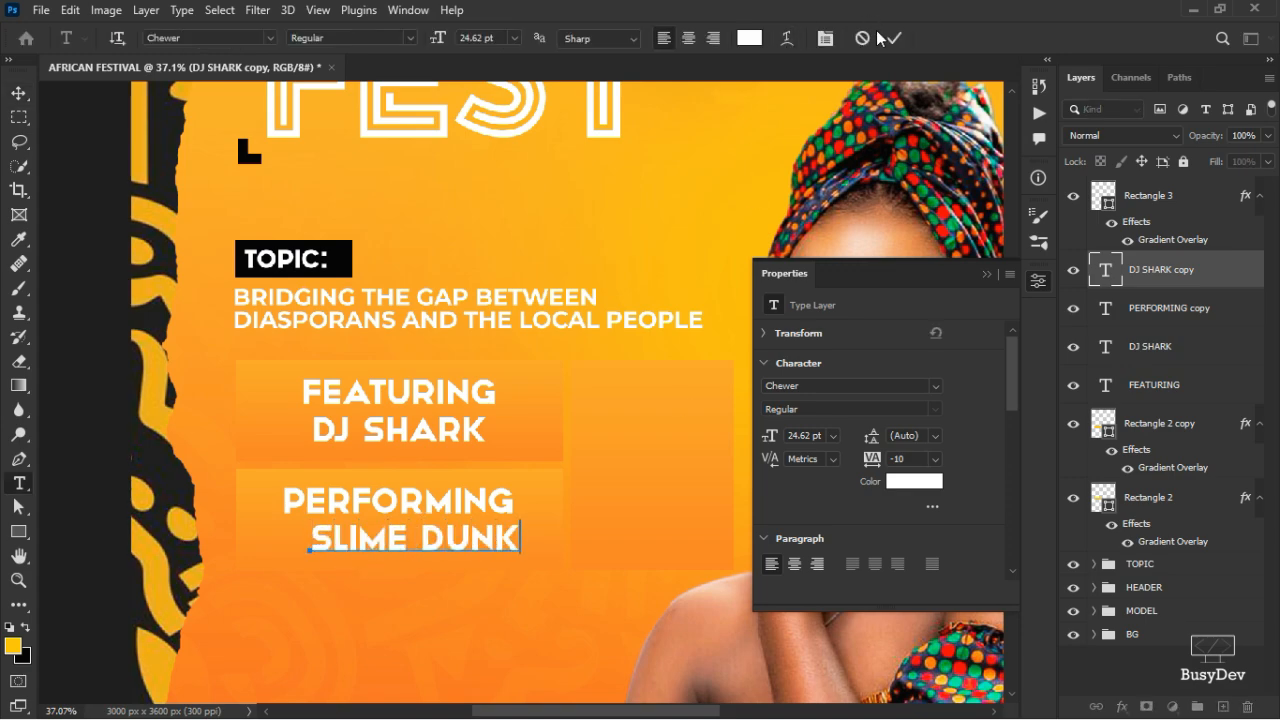
{"action": "left_click", "coordinate": [891, 38]}
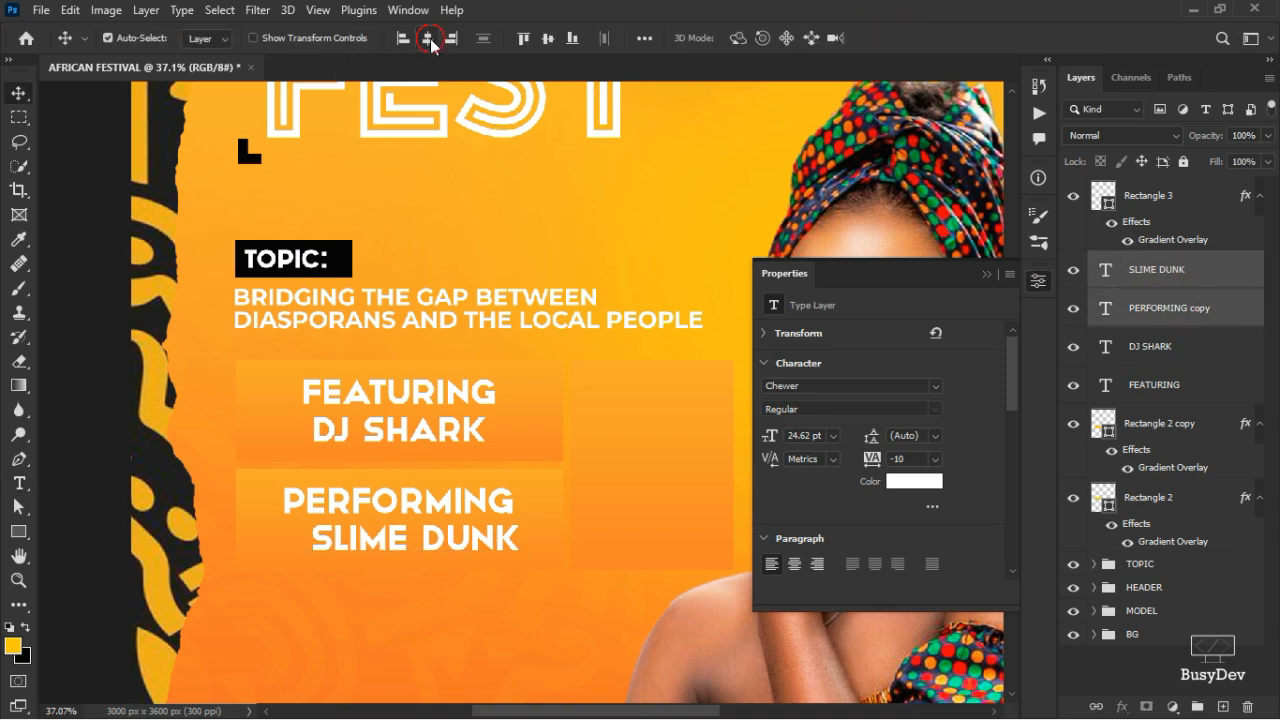
{"action": "left_click", "coordinate": [427, 38]}
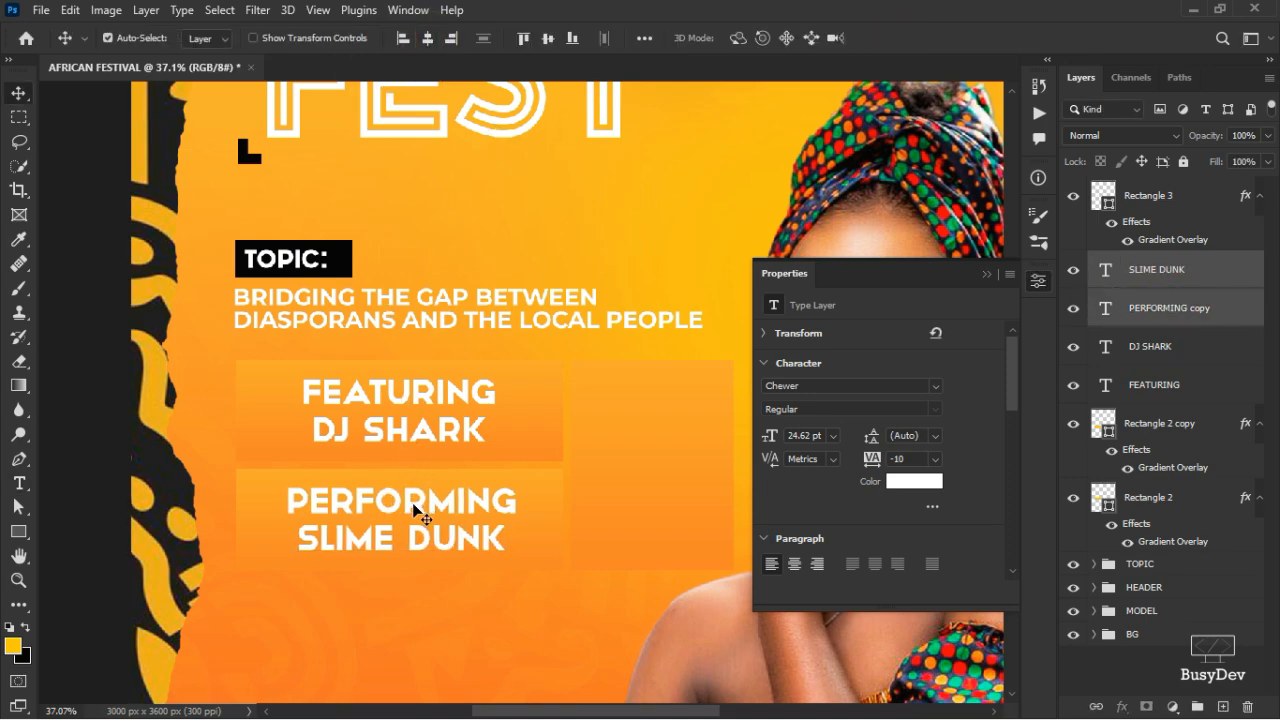
{"action": "left_click", "coordinate": [200, 322]}
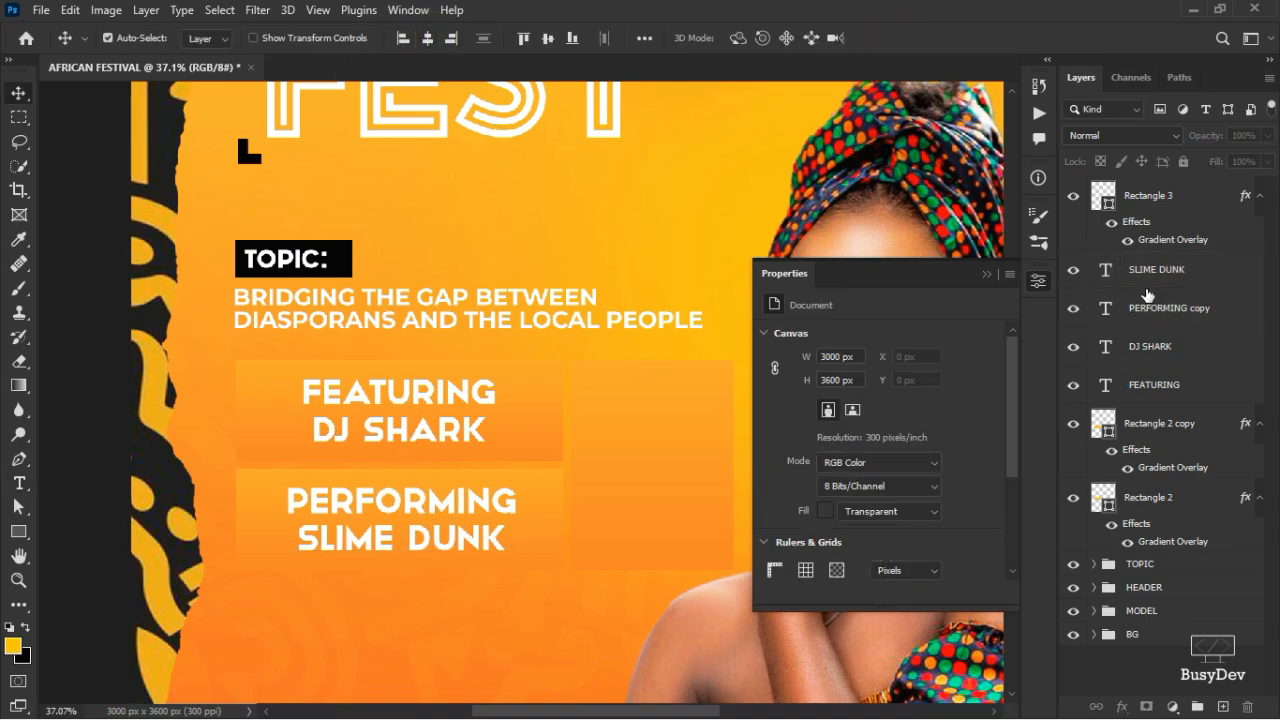
{"action": "left_click", "coordinate": [1172, 216]}
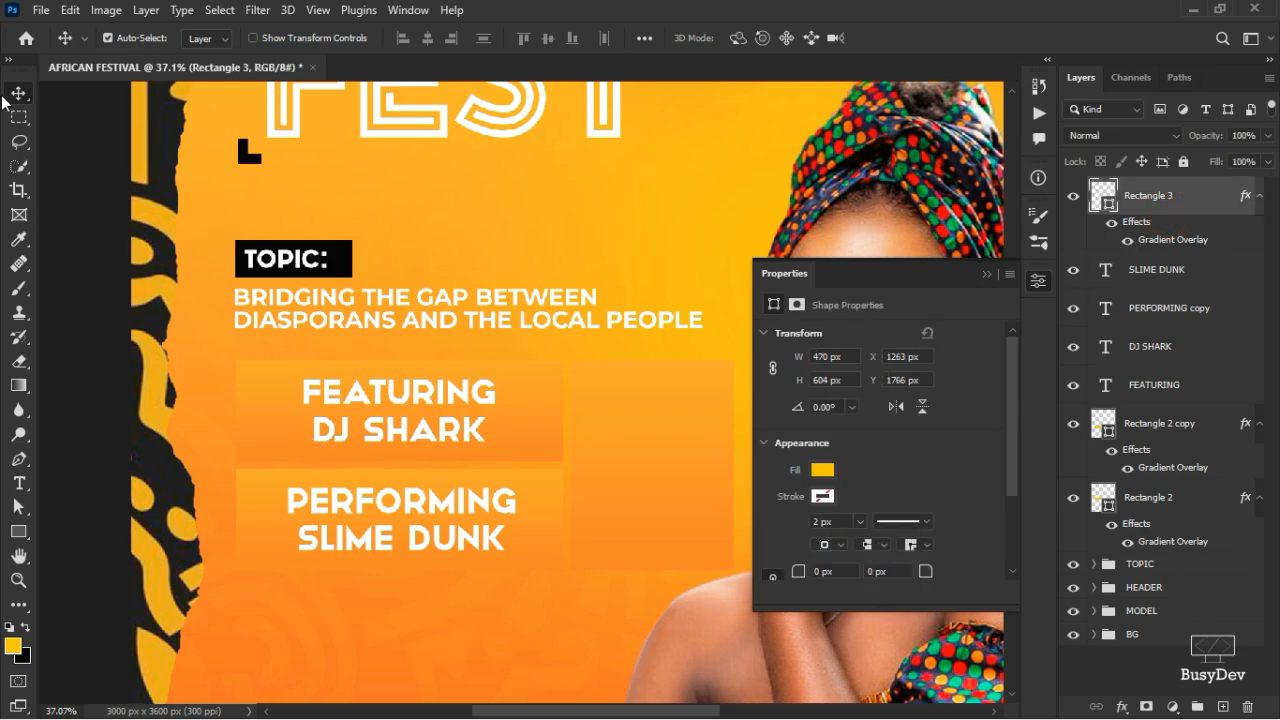
- Copy the font name Intro Inline from the ASSETS notes and type SAT in it below FEST
{"action": "left_click", "coordinate": [21, 488]}
{"action": "key", "text": "alt+Tab"}
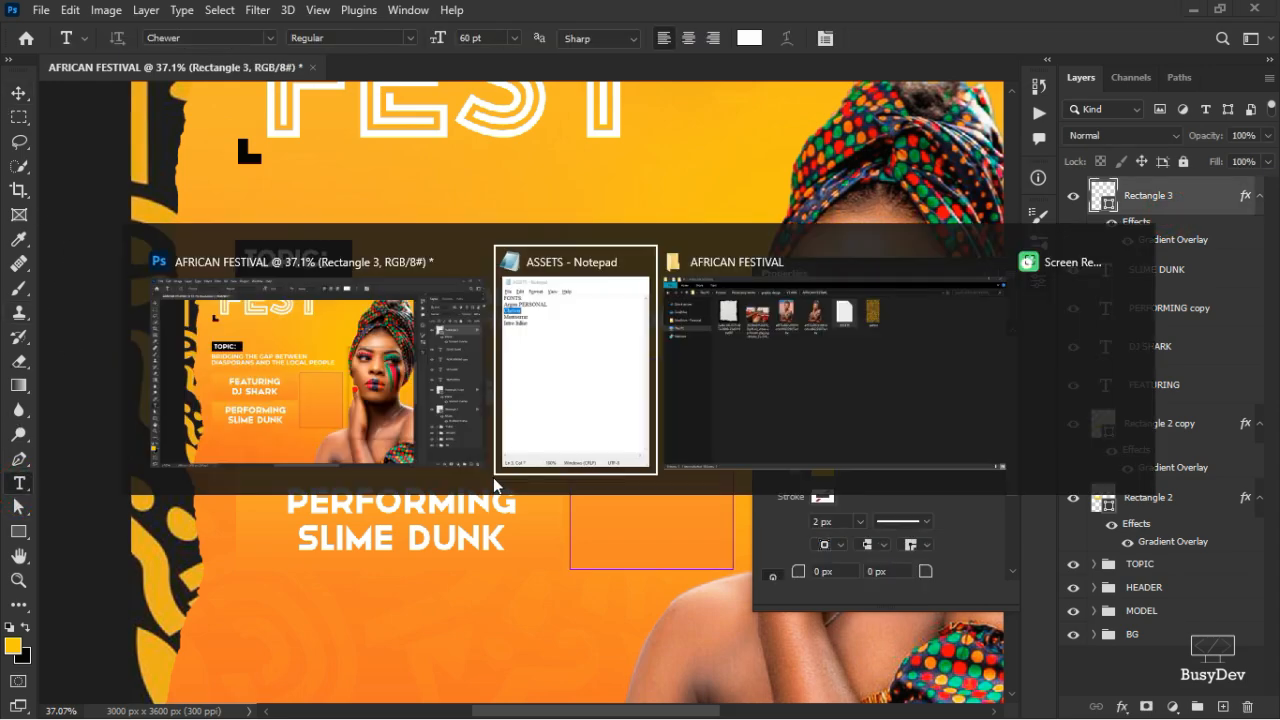
{"action": "left_click_drag", "start_coordinate": [232, 264], "coordinate": [143, 280]}
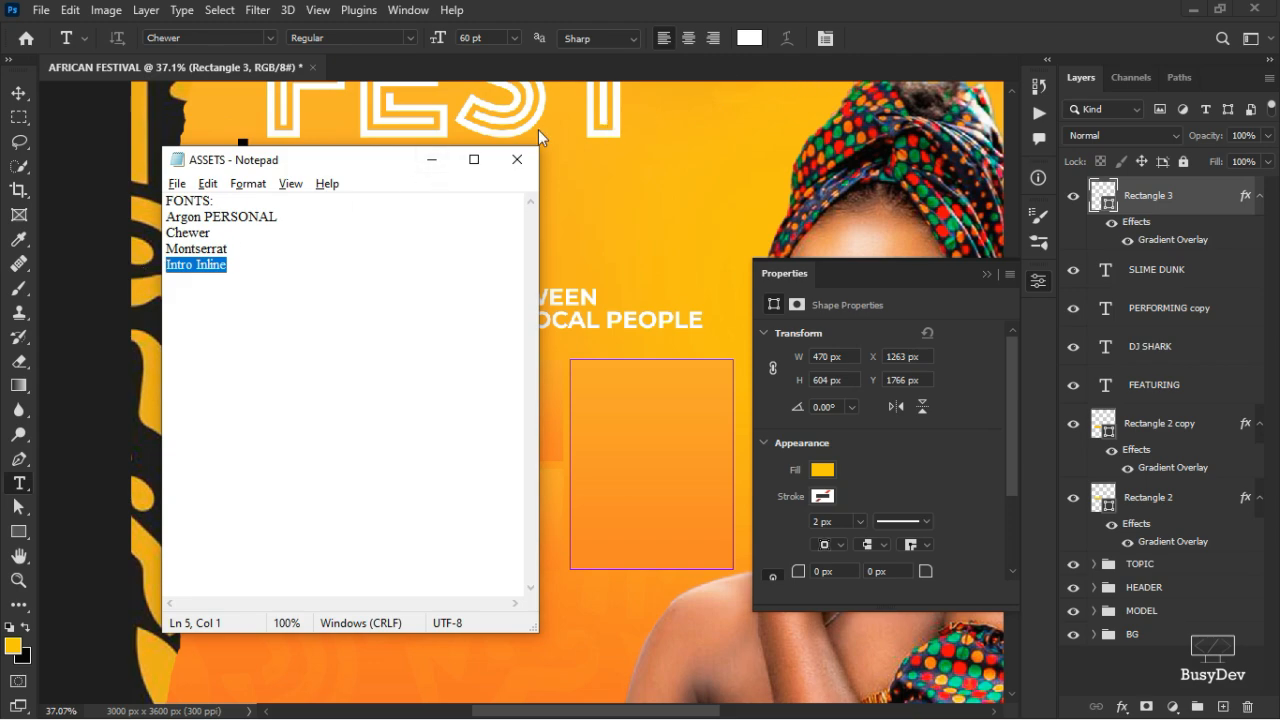
{"action": "left_click", "coordinate": [428, 160]}
{"action": "left_click", "coordinate": [416, 208]}
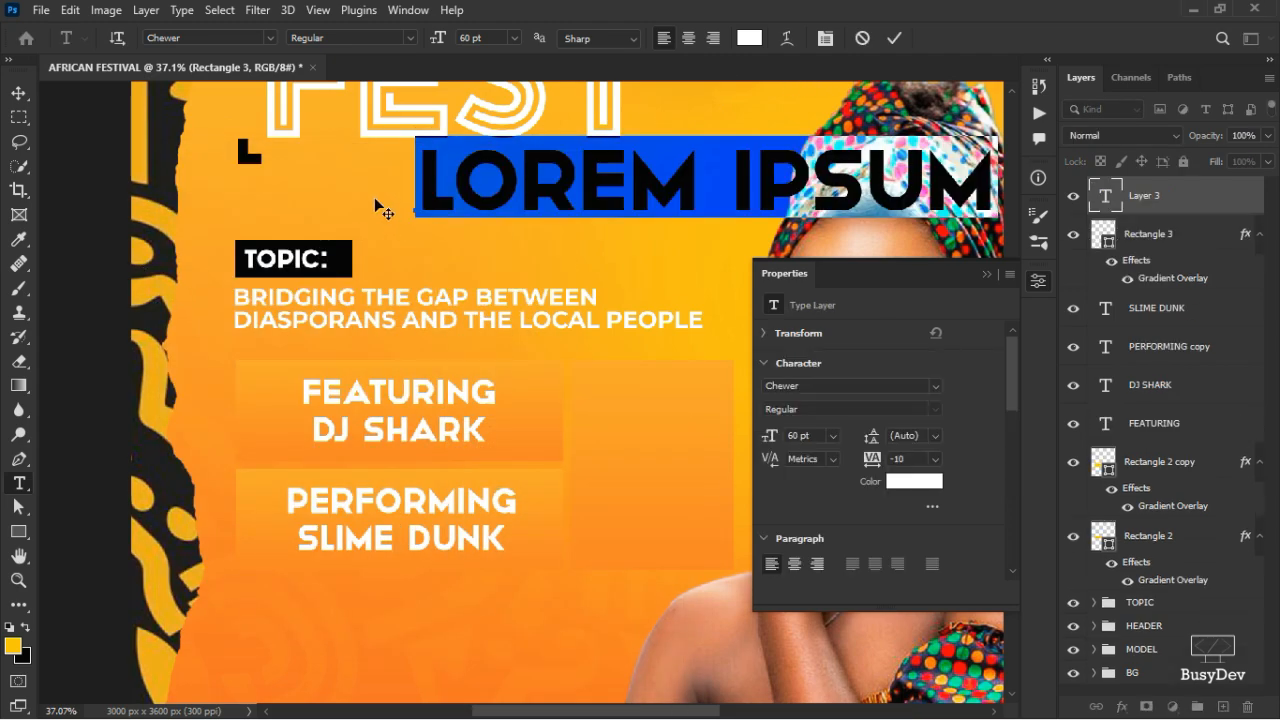
{"action": "left_click", "coordinate": [198, 43]}
{"action": "type", "text": "Intro Inline"}
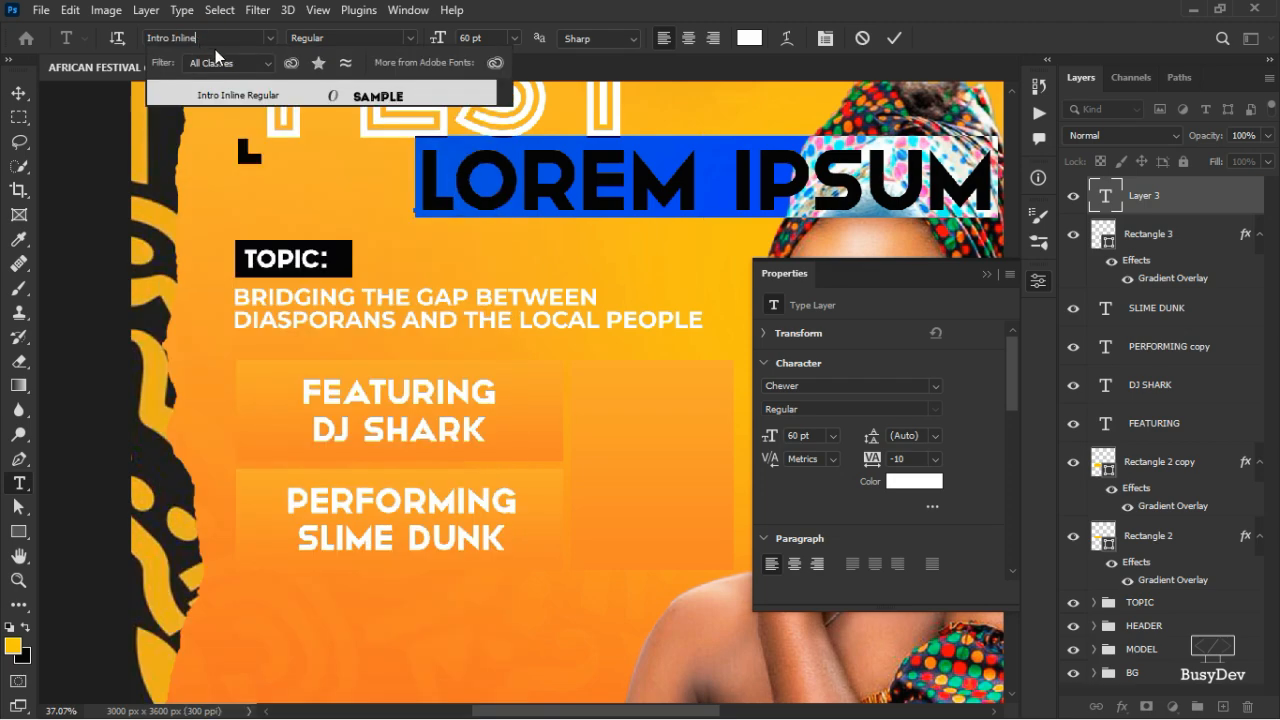
{"action": "key", "text": "Return"}
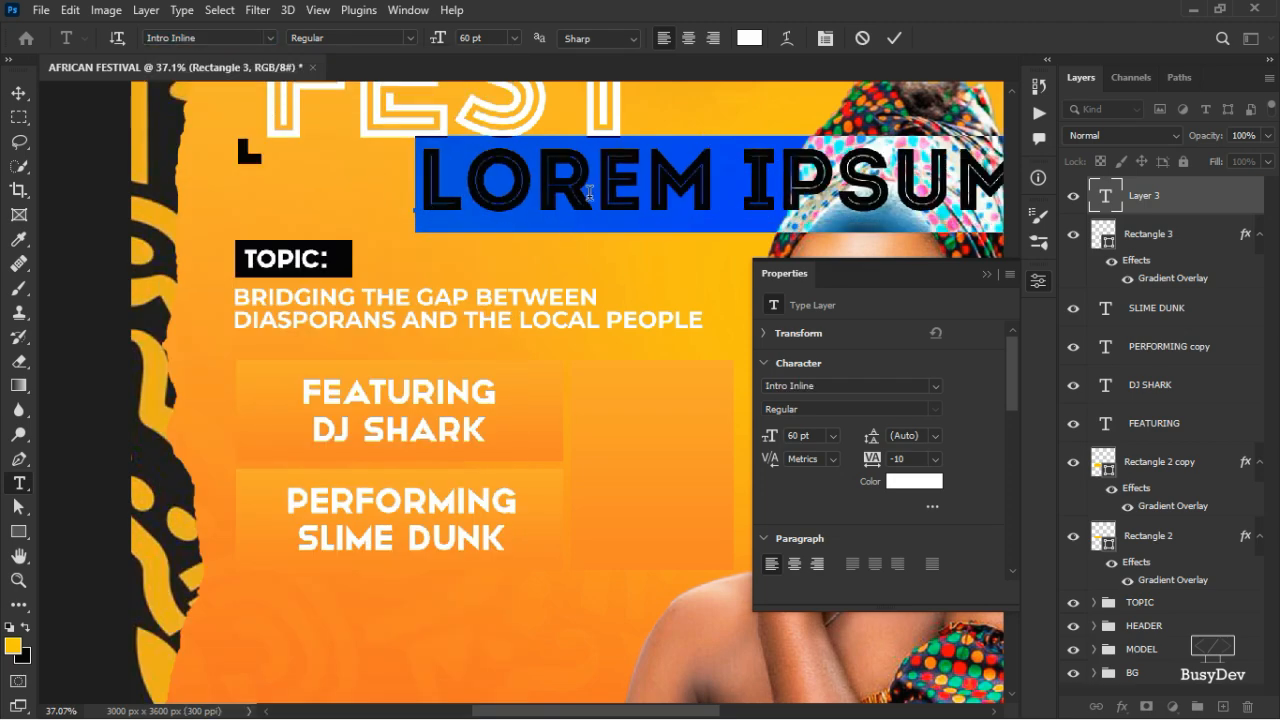
{"action": "type", "text": "SAT"}
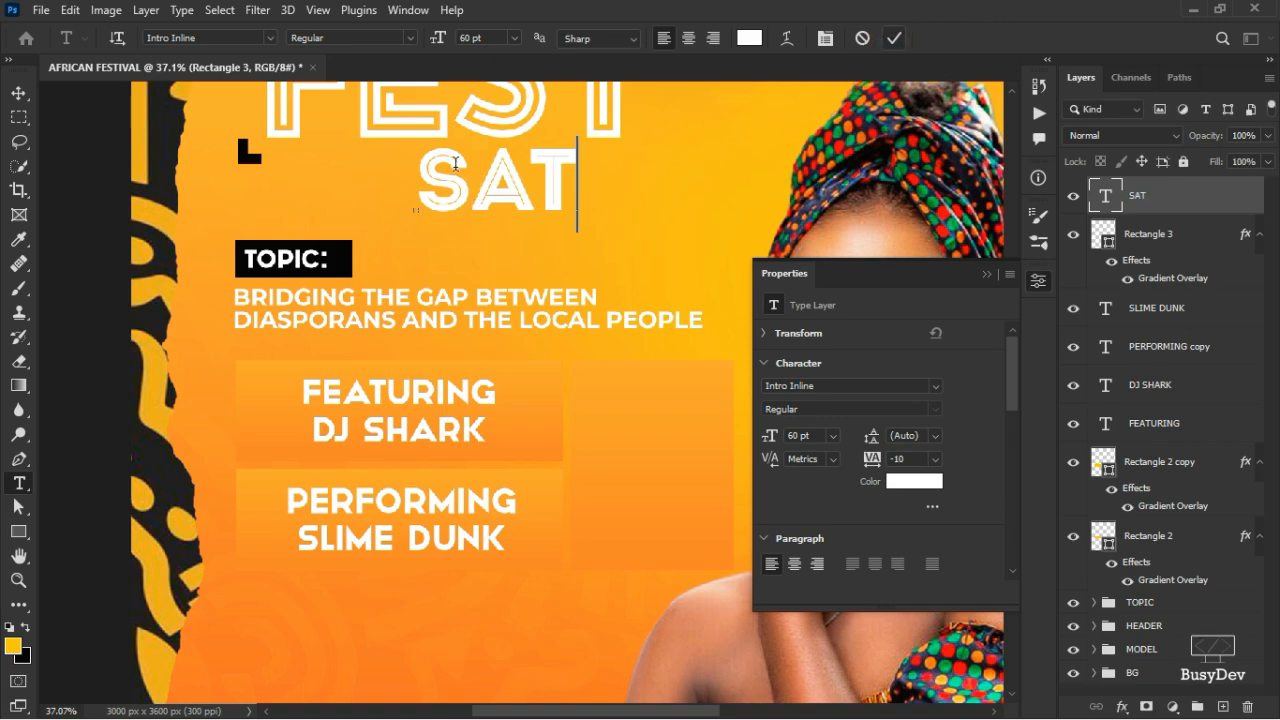
{"action": "key", "text": "ctrl+Return"}
- Move SAT into the tall orange box and shrink it to about half size
{"action": "key", "text": "v"}
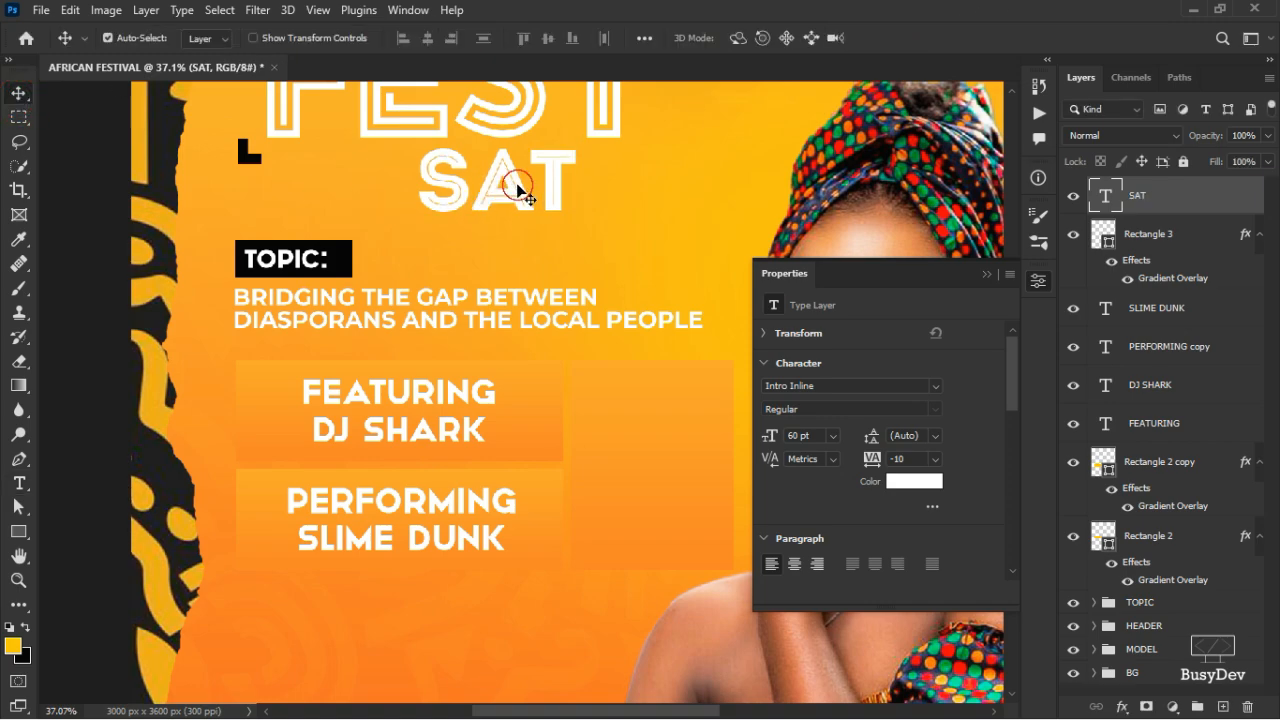
{"action": "left_click_drag", "start_coordinate": [518, 188], "coordinate": [663, 400]}
{"action": "key", "text": "ctrl+t"}
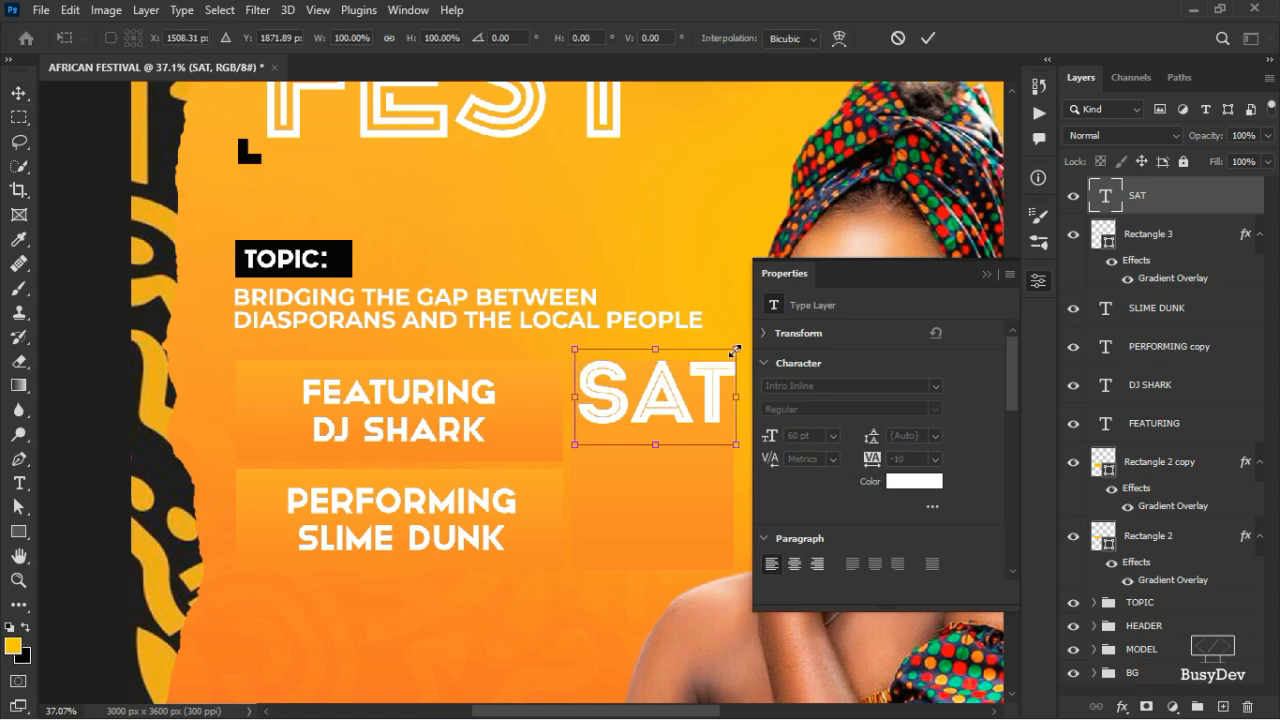
{"action": "left_click_drag", "start_coordinate": [733, 350], "coordinate": [663, 404]}
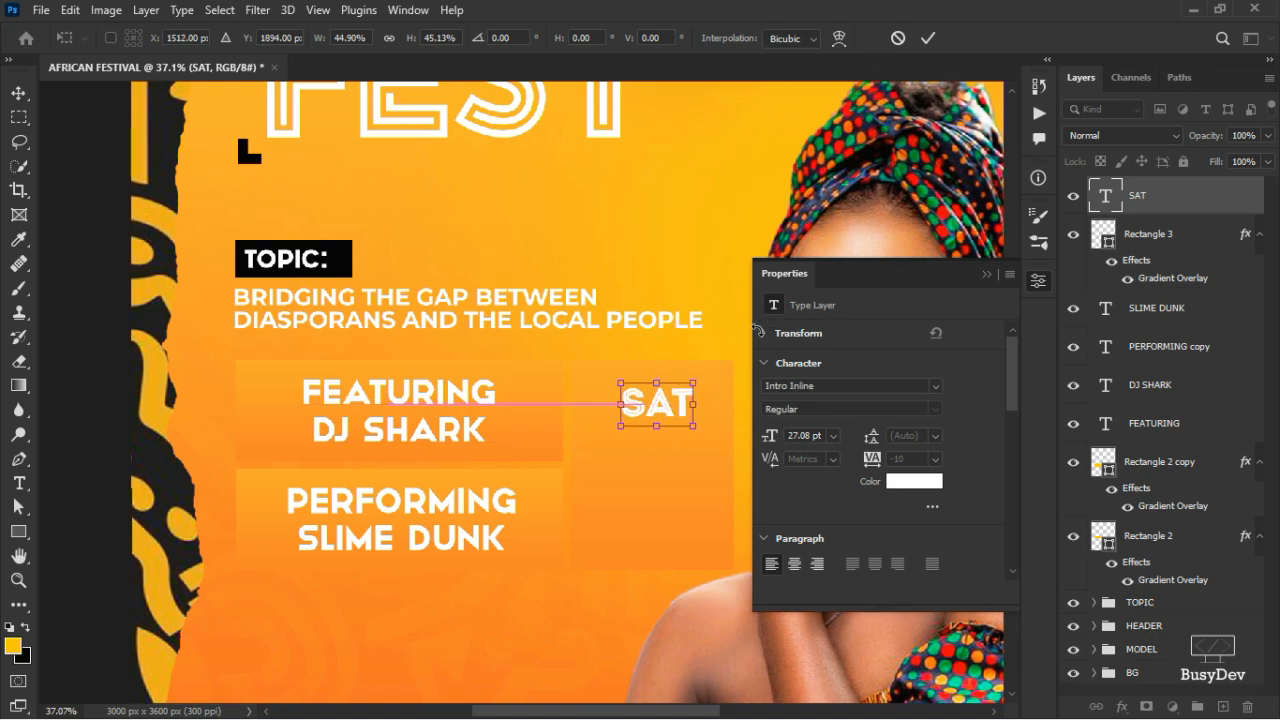
{"action": "left_click", "coordinate": [927, 40]}
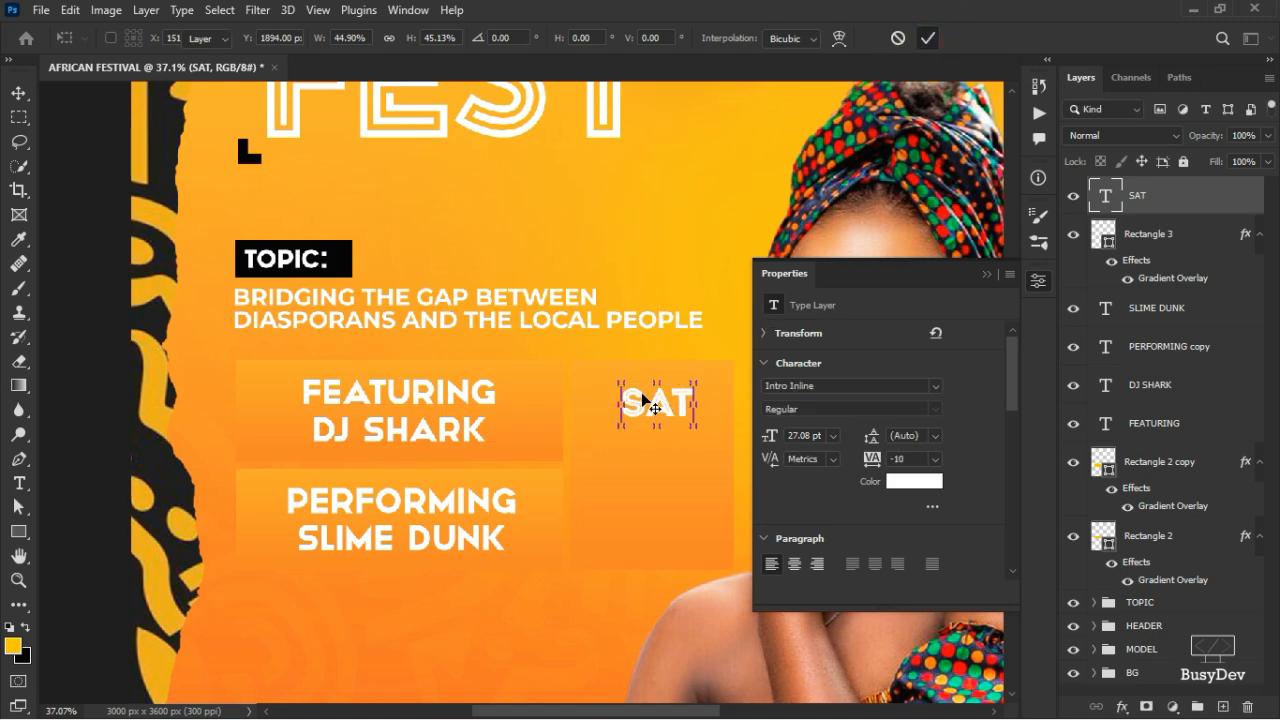
- Duplicate SAT beneath itself, retype it as 8TH and enlarge it by about a third
{"action": "left_click_drag", "start_coordinate": [662, 411], "coordinate": [659, 453]}
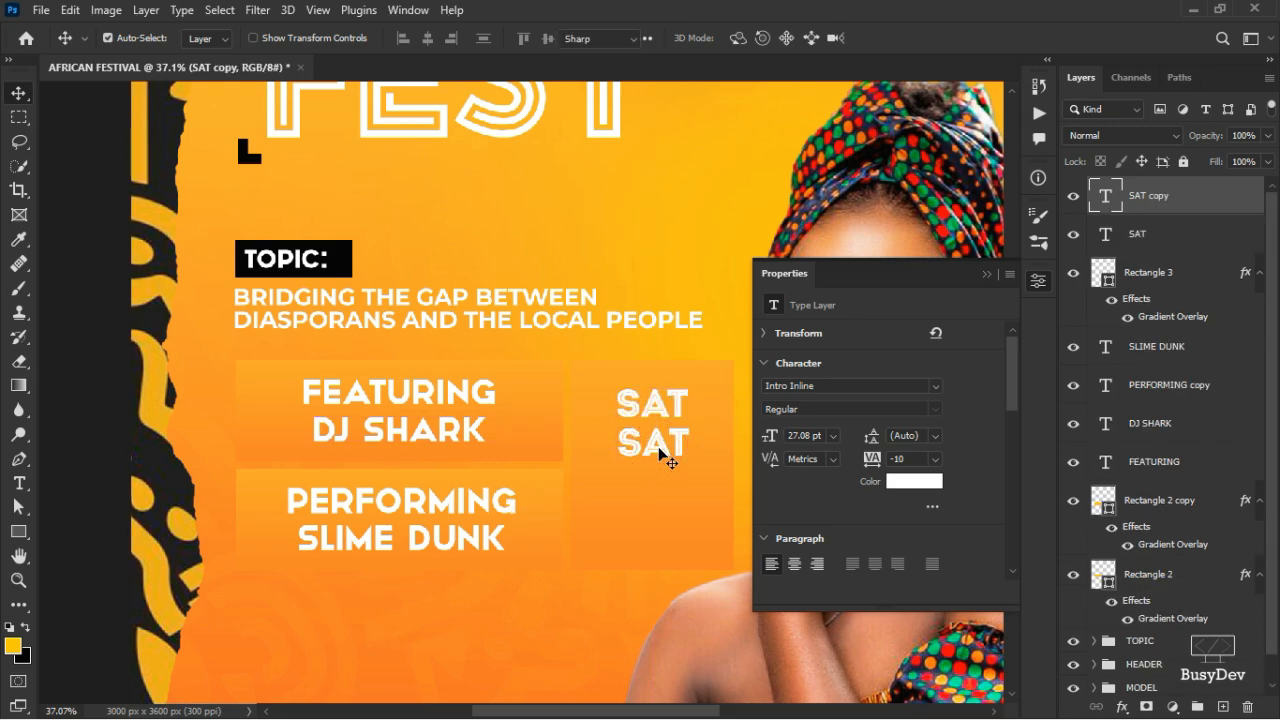
{"action": "key", "text": "t"}
{"action": "left_click", "coordinate": [658, 446]}
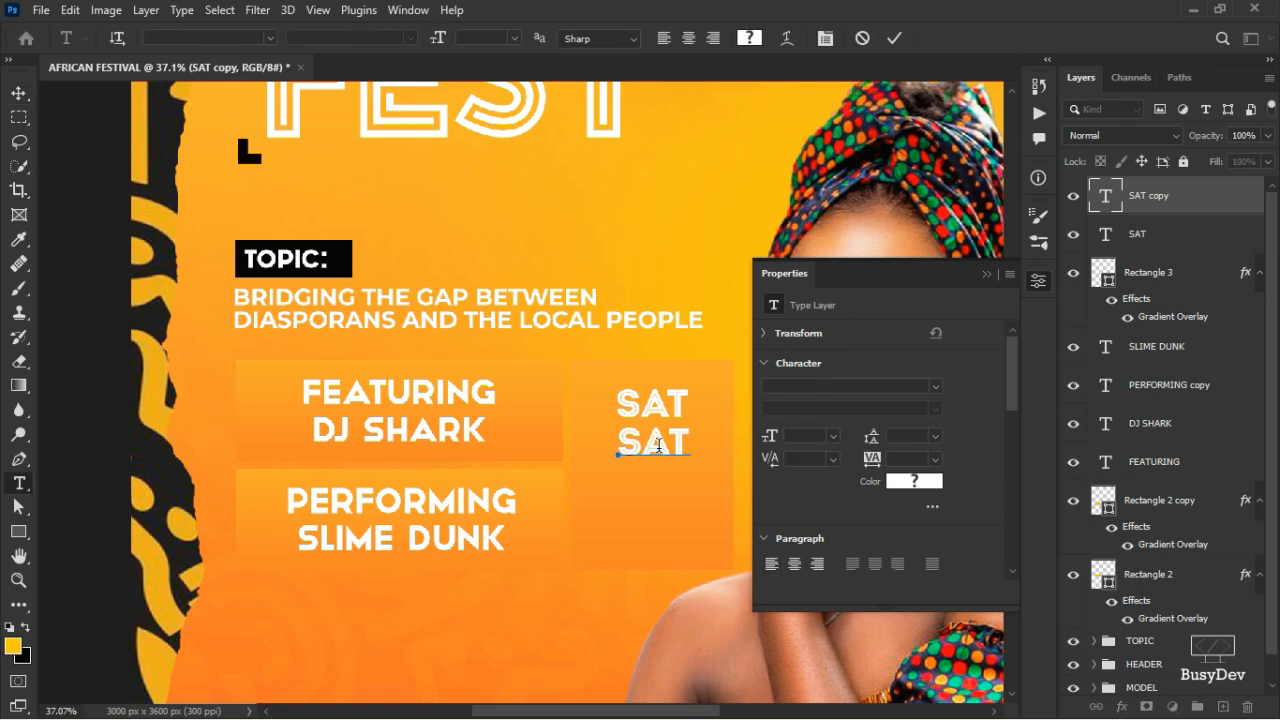
{"action": "type", "text": "8TH"}
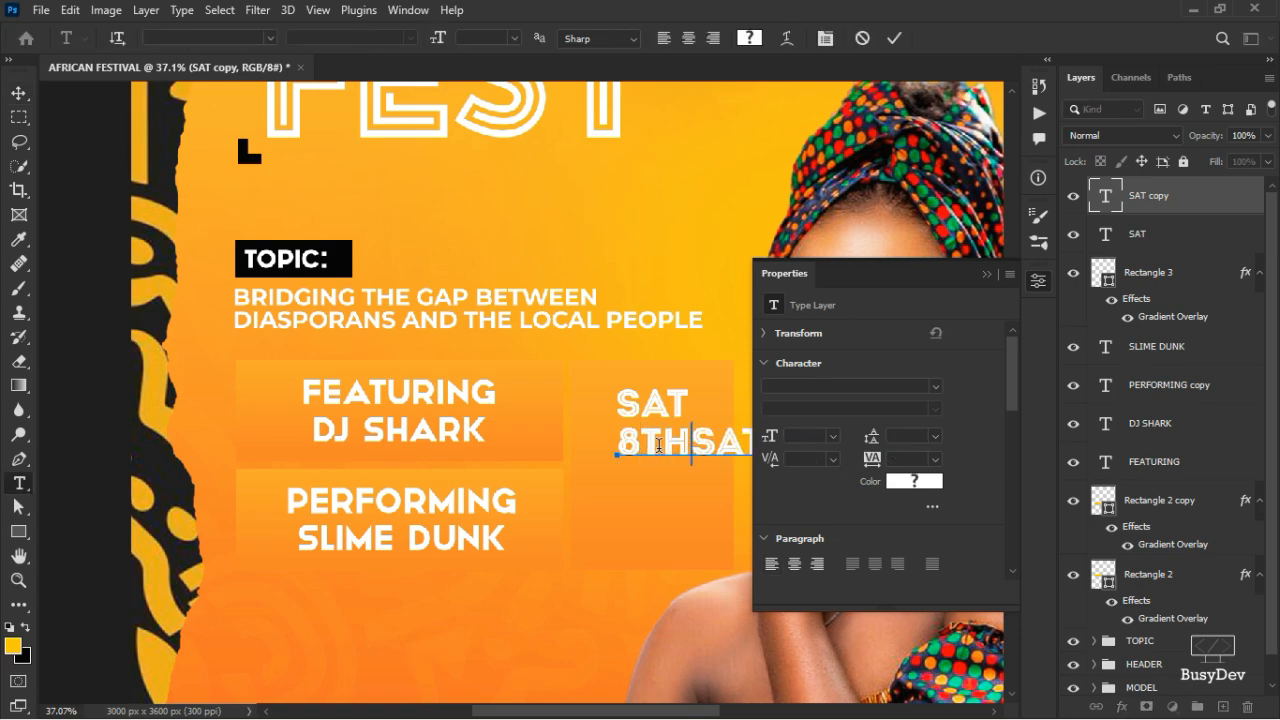
{"action": "double_click", "coordinate": [658, 446]}
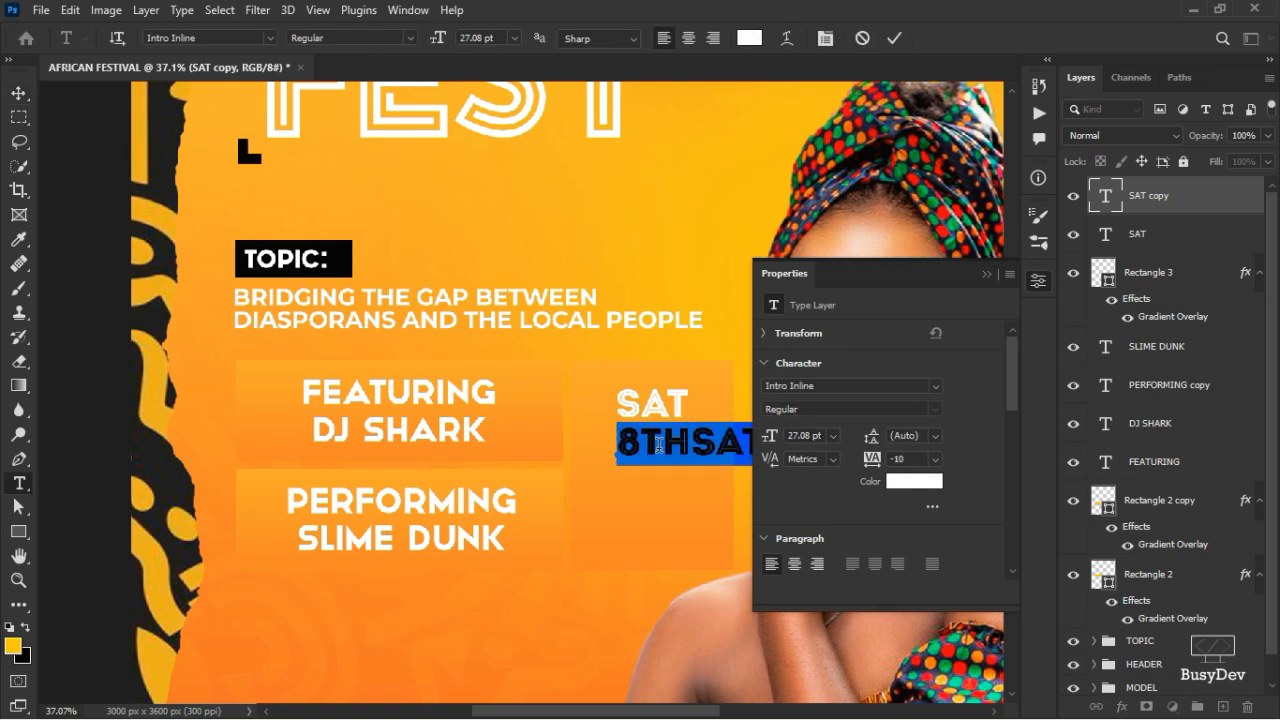
{"action": "type", "text": "8TH"}
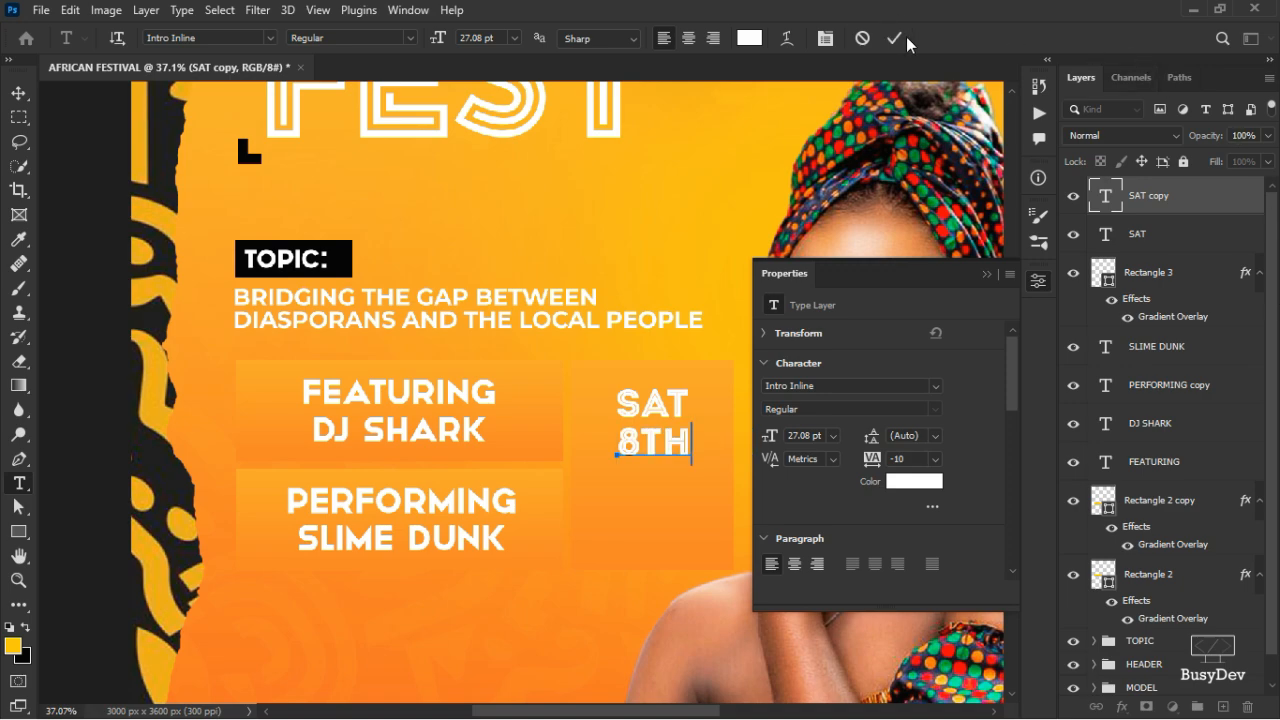
{"action": "left_click", "coordinate": [897, 38]}
{"action": "key", "text": "ctrl+t"}
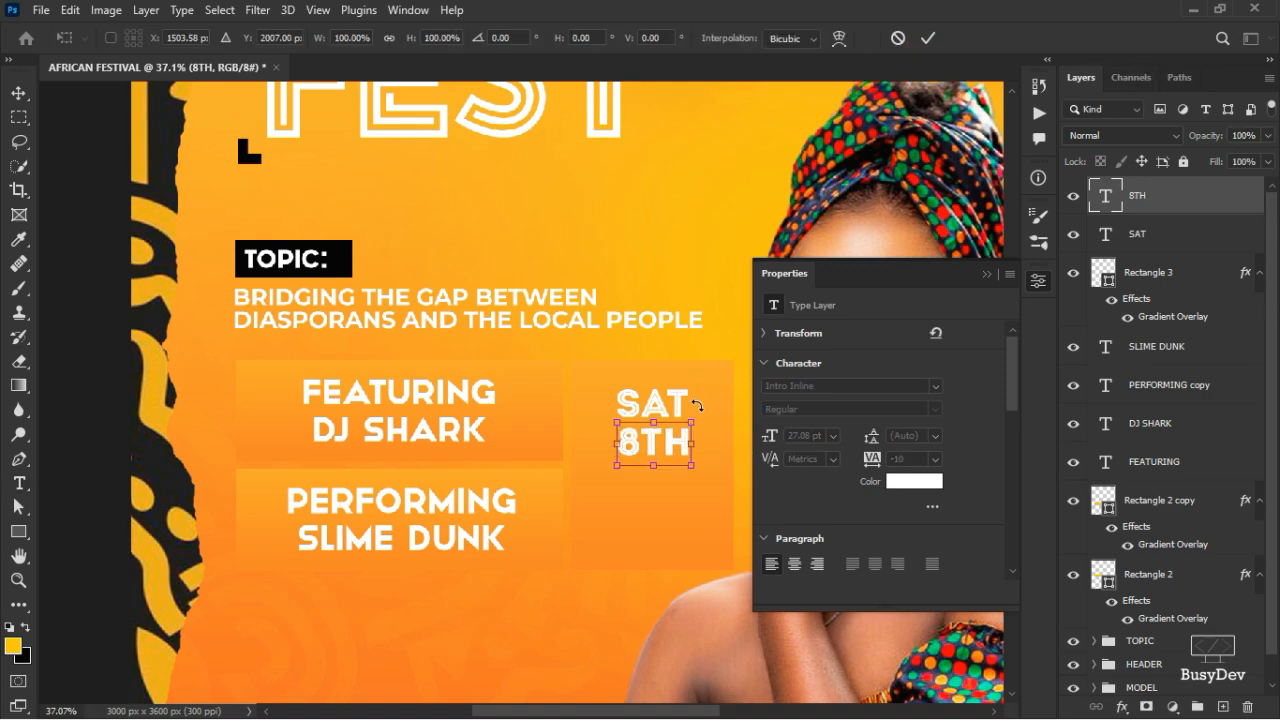
{"action": "left_click_drag", "start_coordinate": [694, 420], "coordinate": [678, 448]}
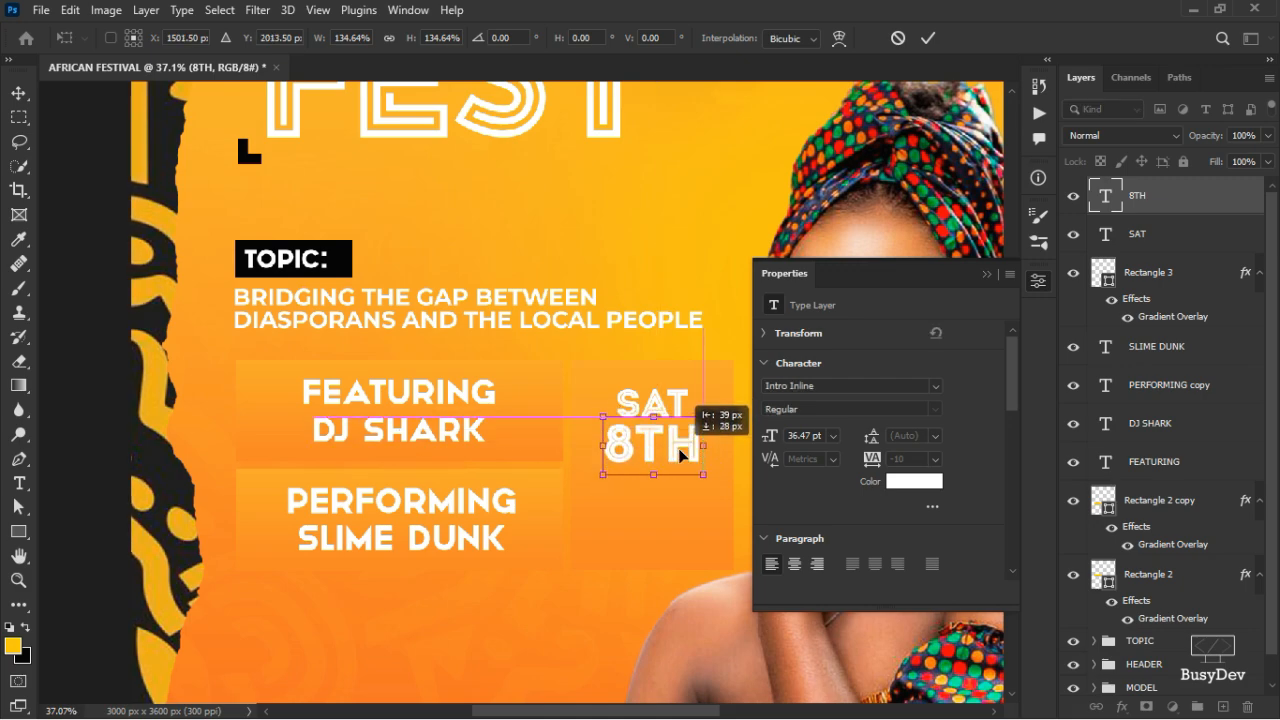
{"action": "left_click", "coordinate": [928, 38]}
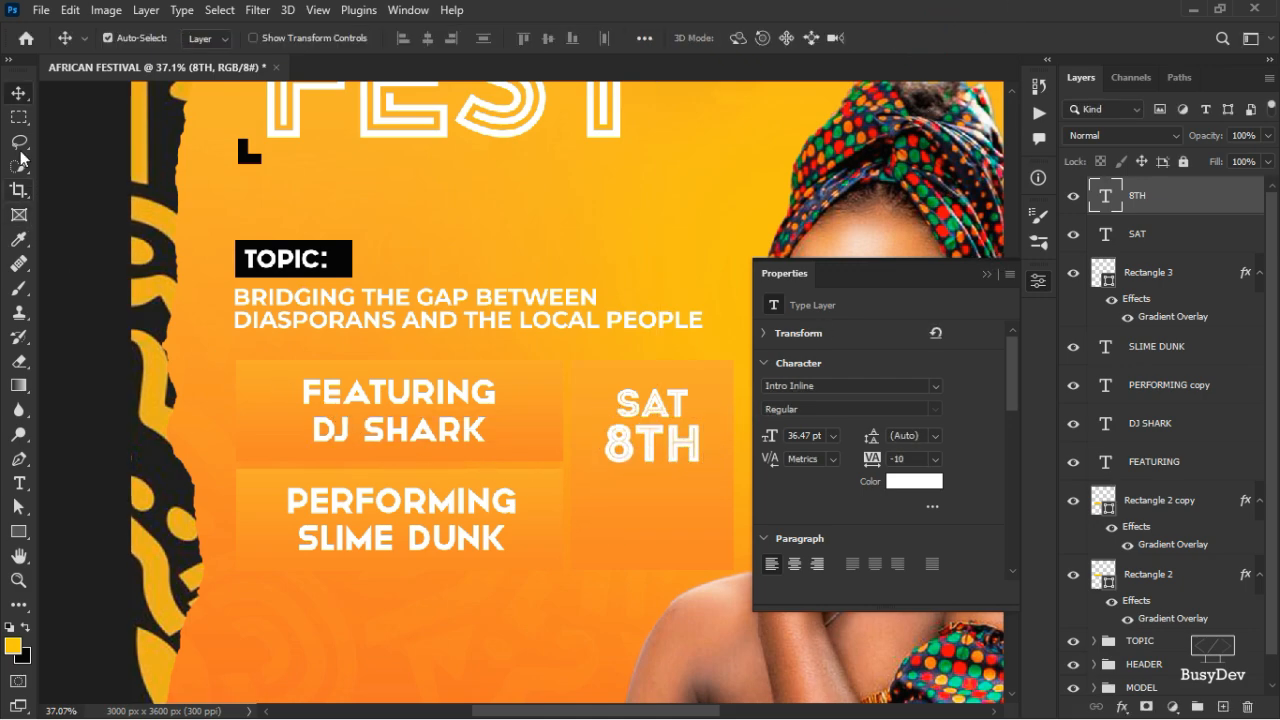
- Add a JULY line, scale it to about 70% and position it under 8TH
{"action": "left_click", "coordinate": [17, 485]}
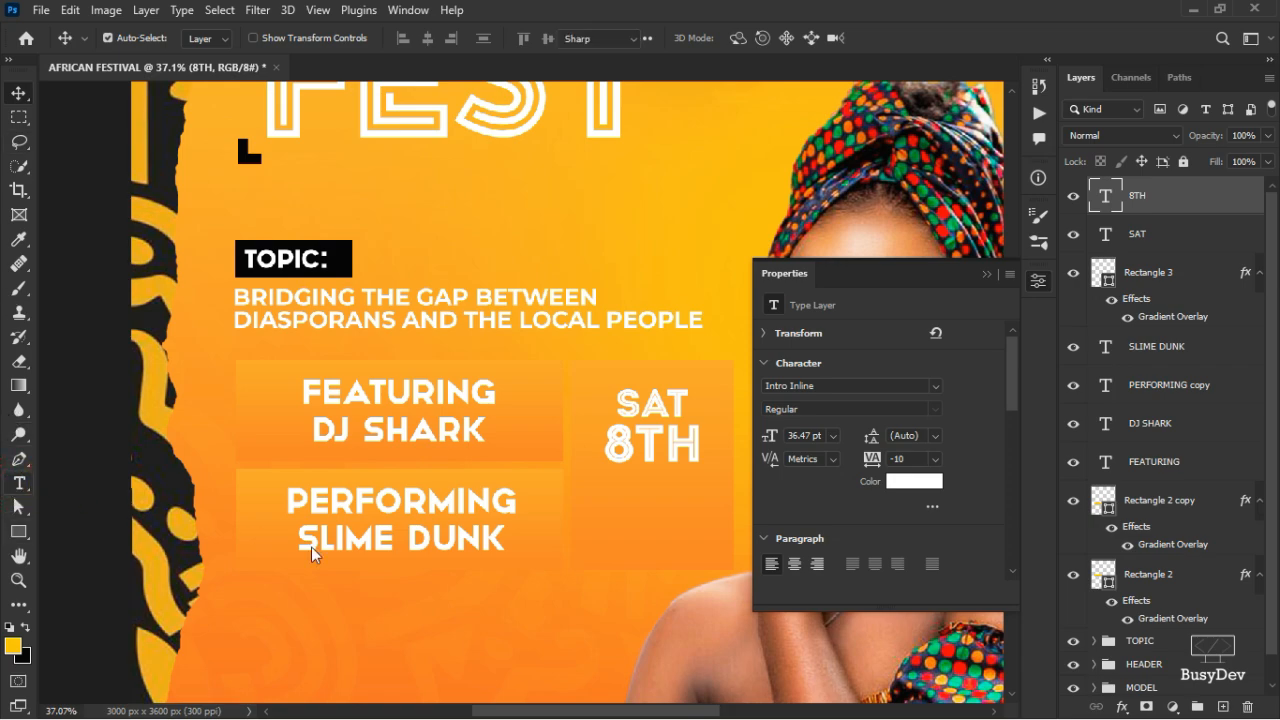
{"action": "left_click", "coordinate": [600, 509]}
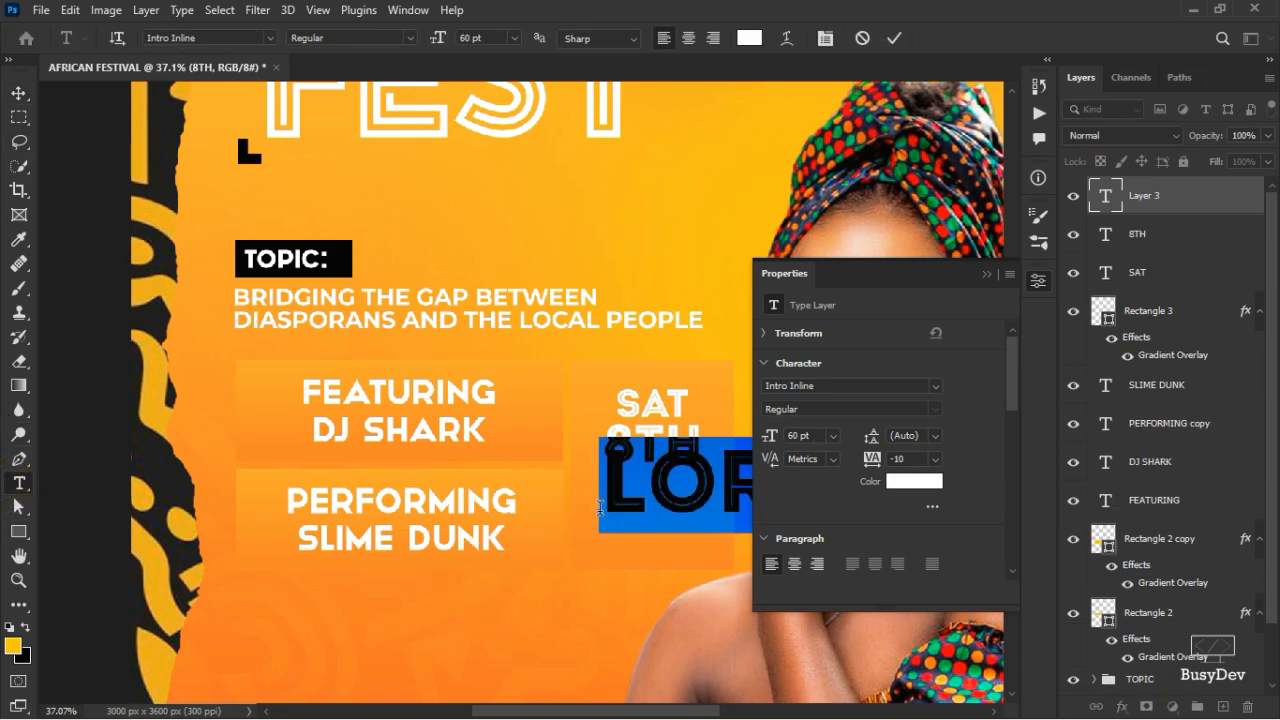
{"action": "type", "text": "JUL"}
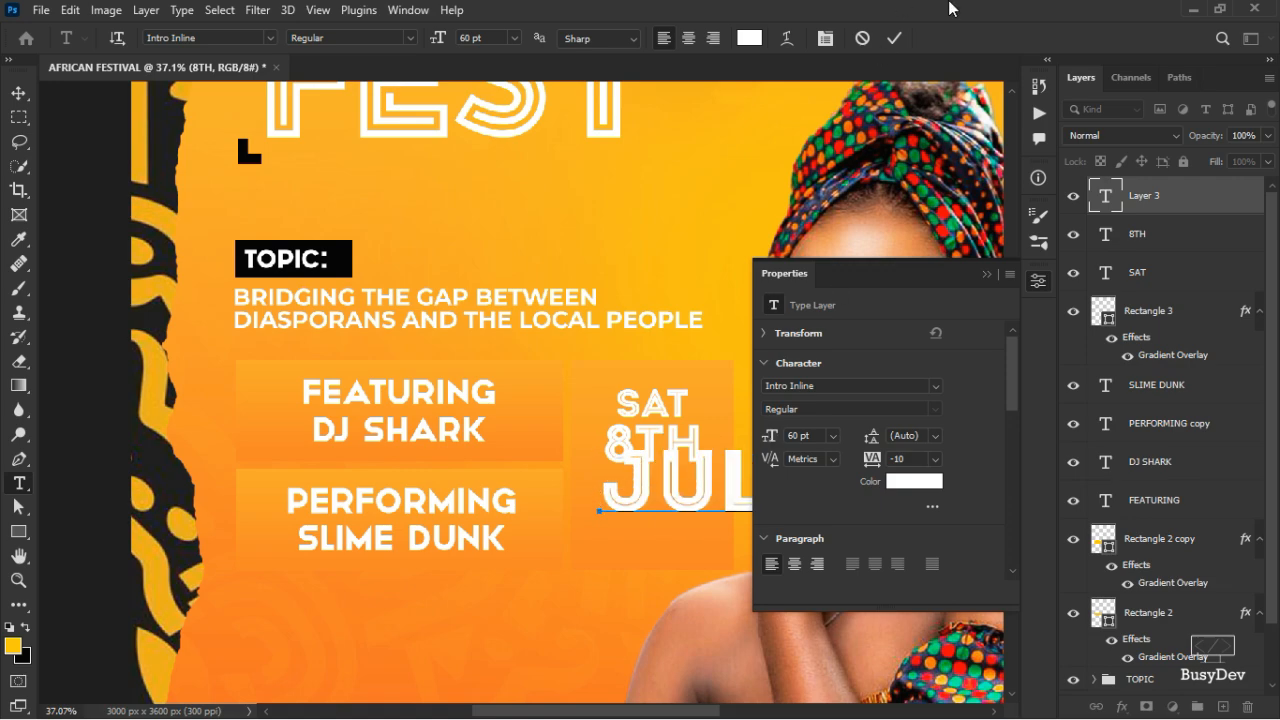
{"action": "left_click", "coordinate": [892, 40]}
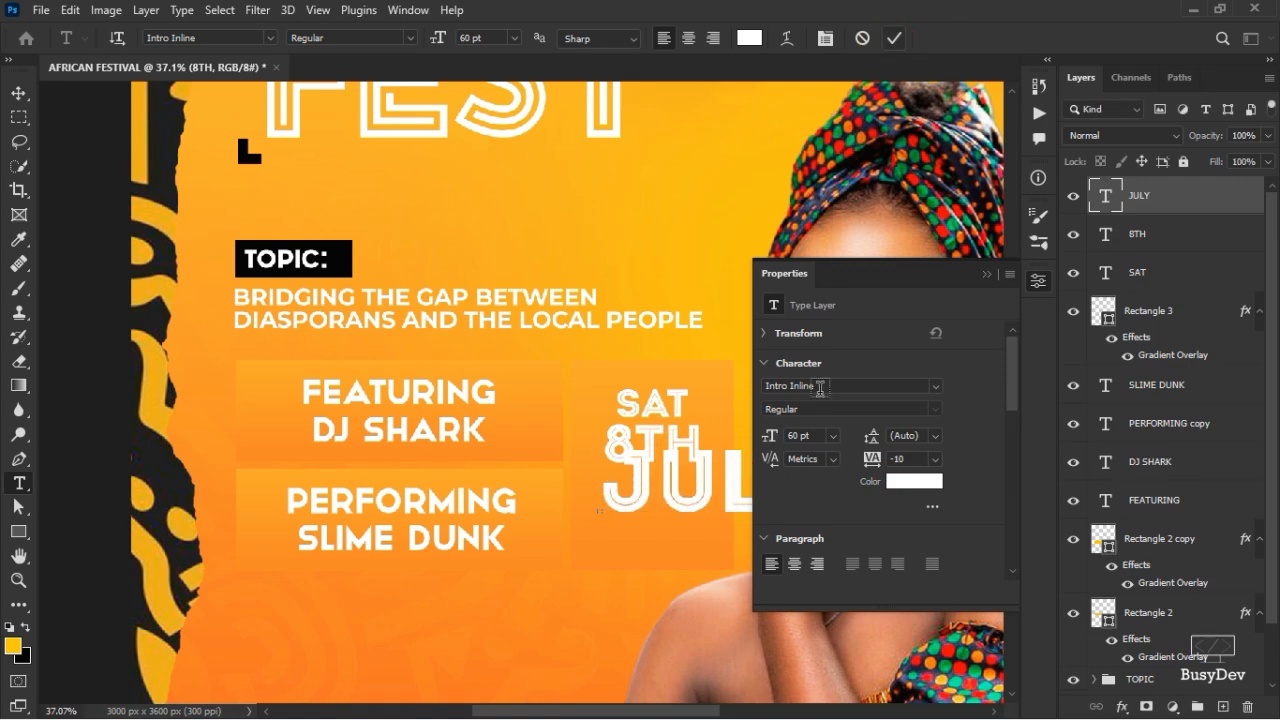
{"action": "left_click", "coordinate": [1038, 281]}
{"action": "key", "text": "ctrl+t"}
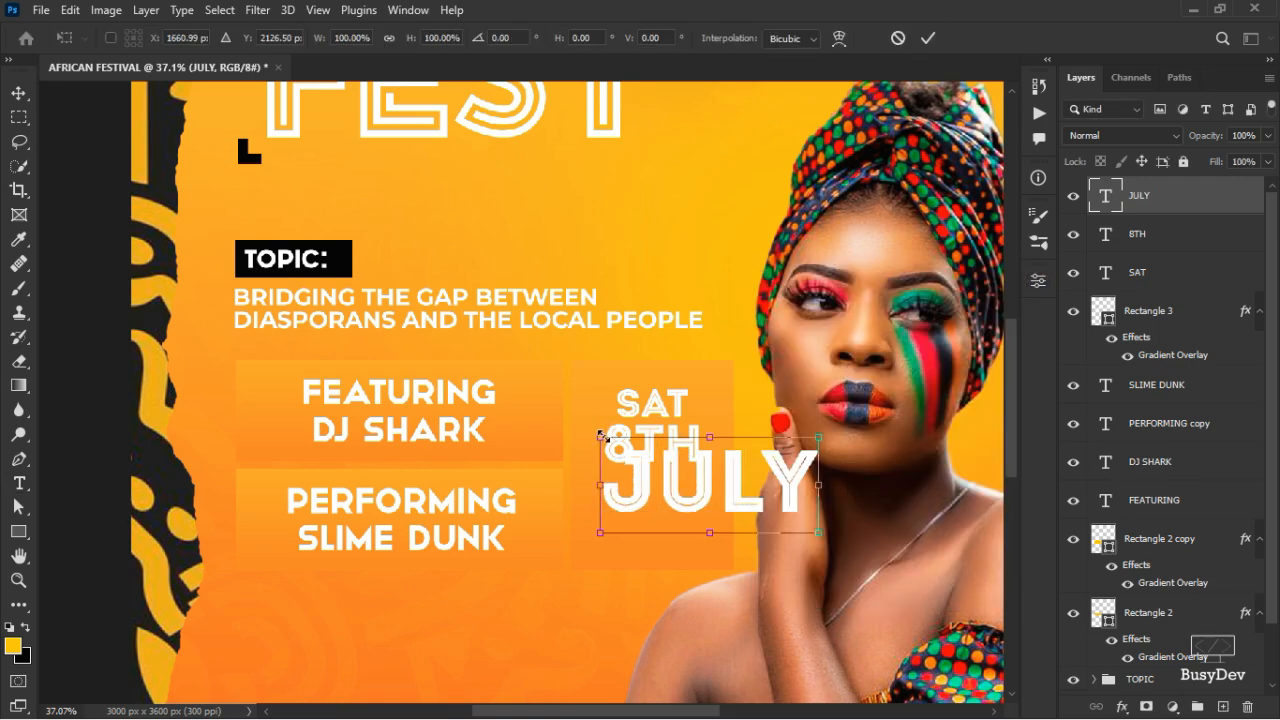
{"action": "left_click_drag", "start_coordinate": [603, 437], "coordinate": [666, 467]}
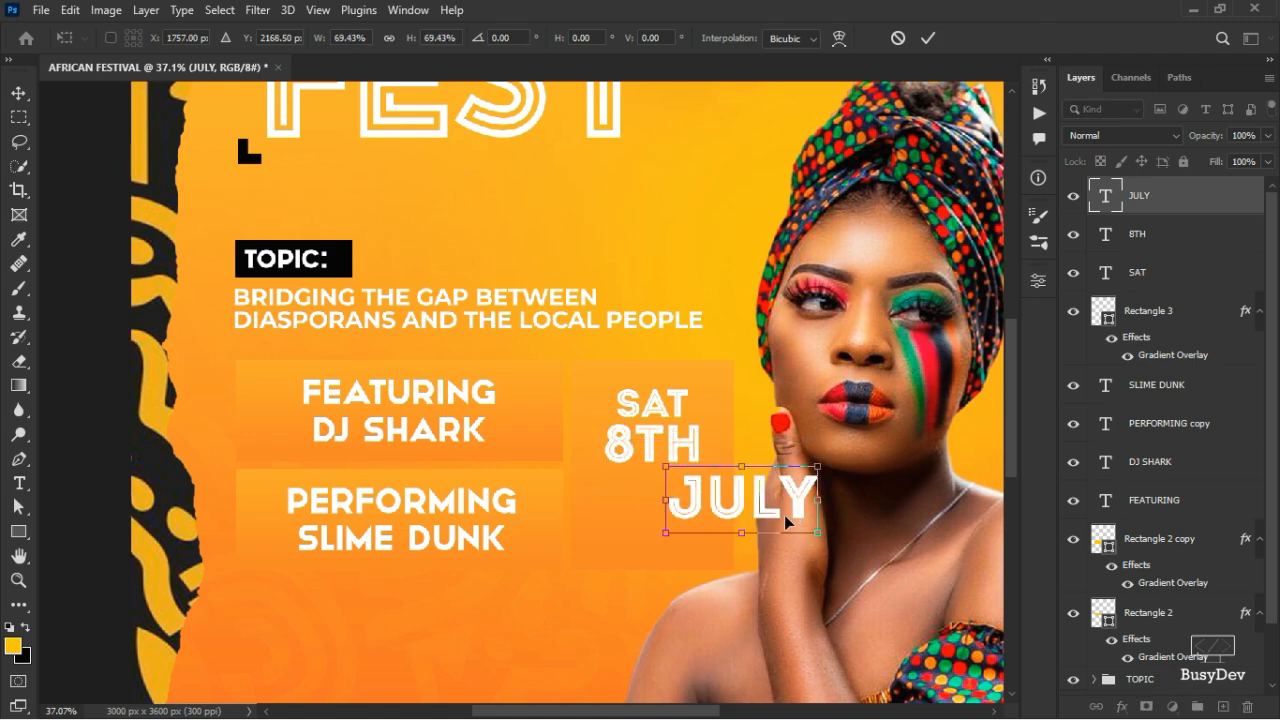
{"action": "left_click_drag", "start_coordinate": [787, 520], "coordinate": [693, 514]}
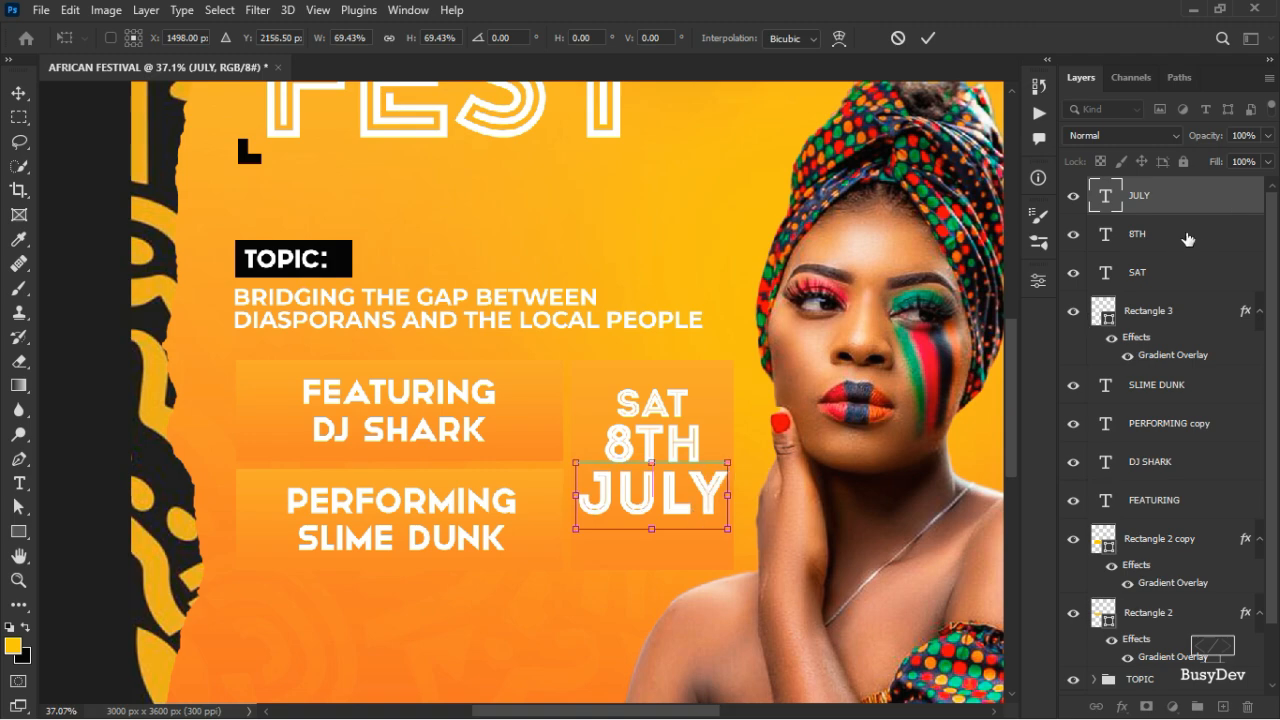
{"action": "key", "text": "Return"}
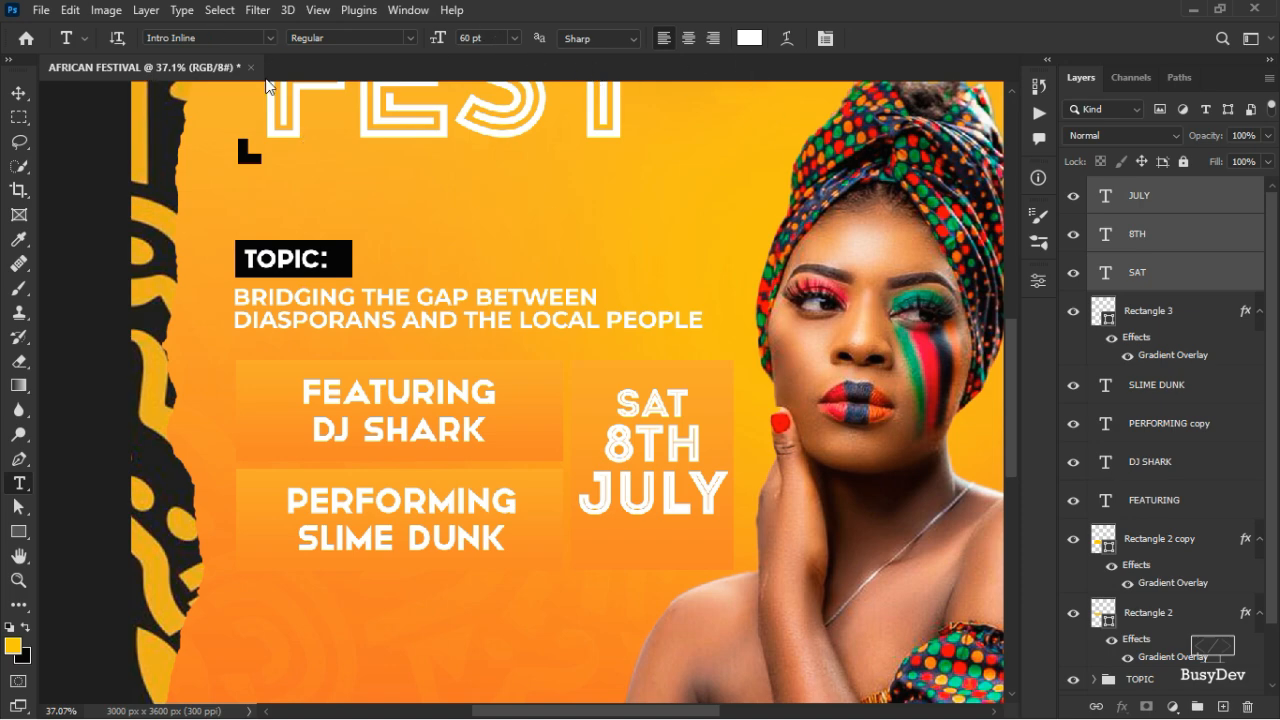
- Shift the SAT 8TH JULY text slightly up-right in its orange box, then select the JULY layer
{"action": "scroll", "coordinate": [1120, 294], "scroll_direction": "down", "scroll_amount": 1}
{"action": "scroll", "coordinate": [1130, 298], "scroll_direction": "up", "scroll_amount": 1}
{"action": "left_click", "coordinate": [18, 92]}
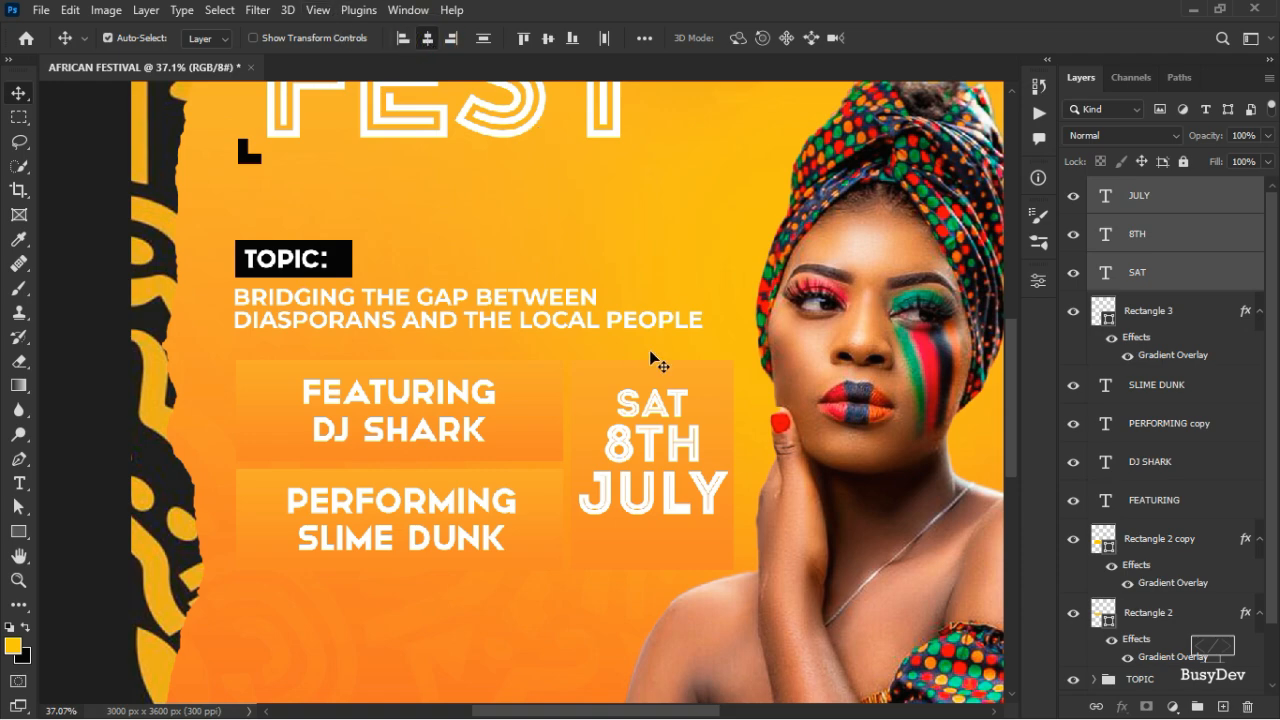
{"action": "left_click_drag", "start_coordinate": [652, 405], "coordinate": [656, 400]}
{"action": "left_click", "coordinate": [90, 217]}
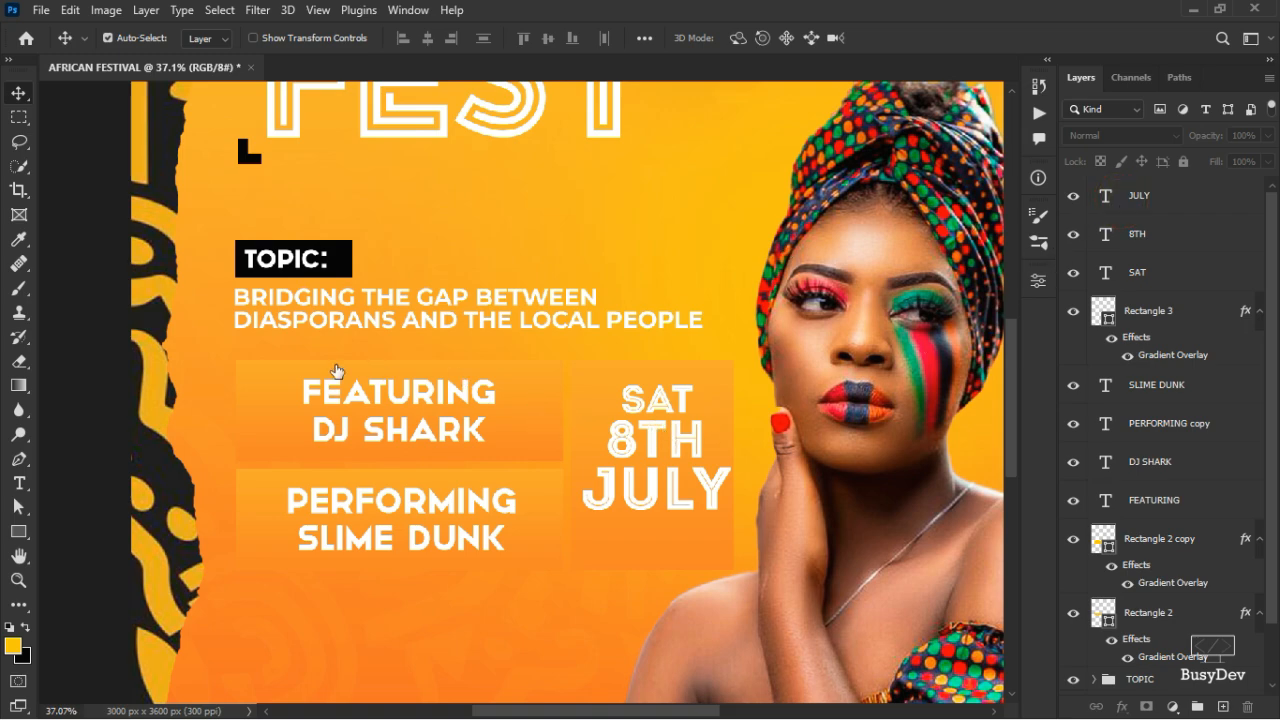
{"action": "key", "text": "alt+period"}
{"action": "left_click", "coordinate": [19, 483]}
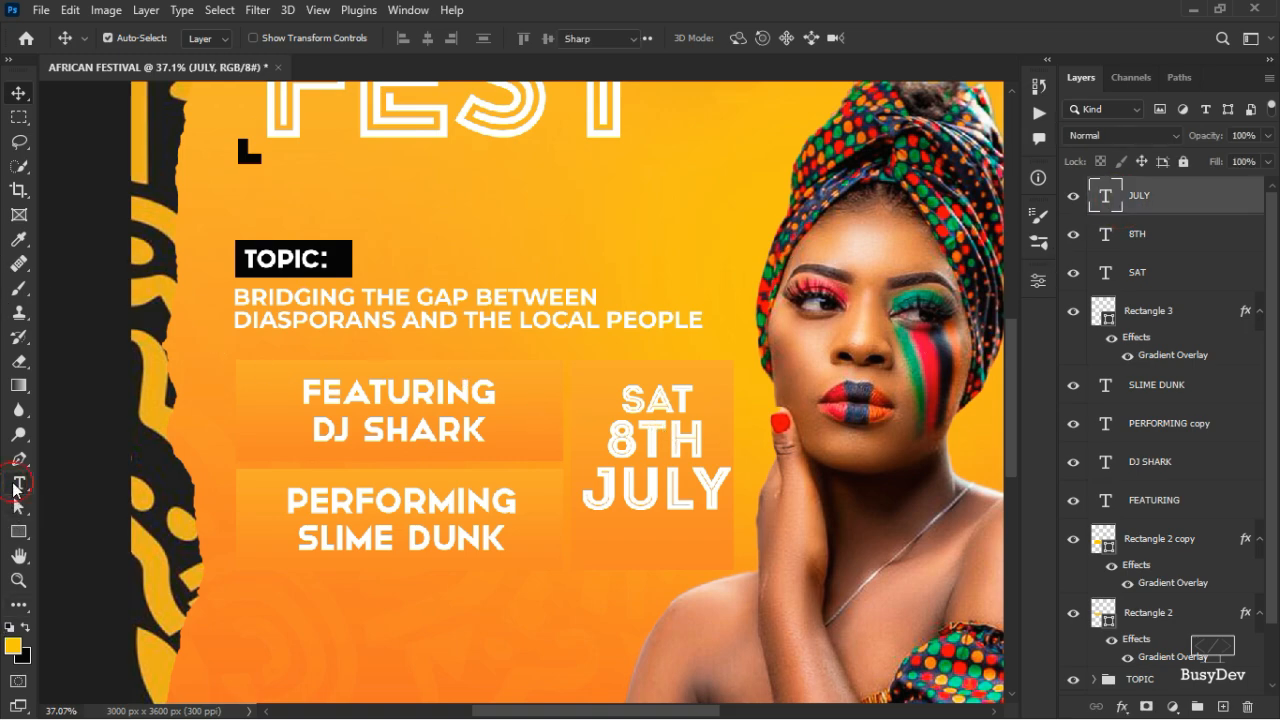
- Type the time line 10AM-2PM below JULY, fixing the typos, and commit it
{"action": "left_click", "coordinate": [569, 606]}
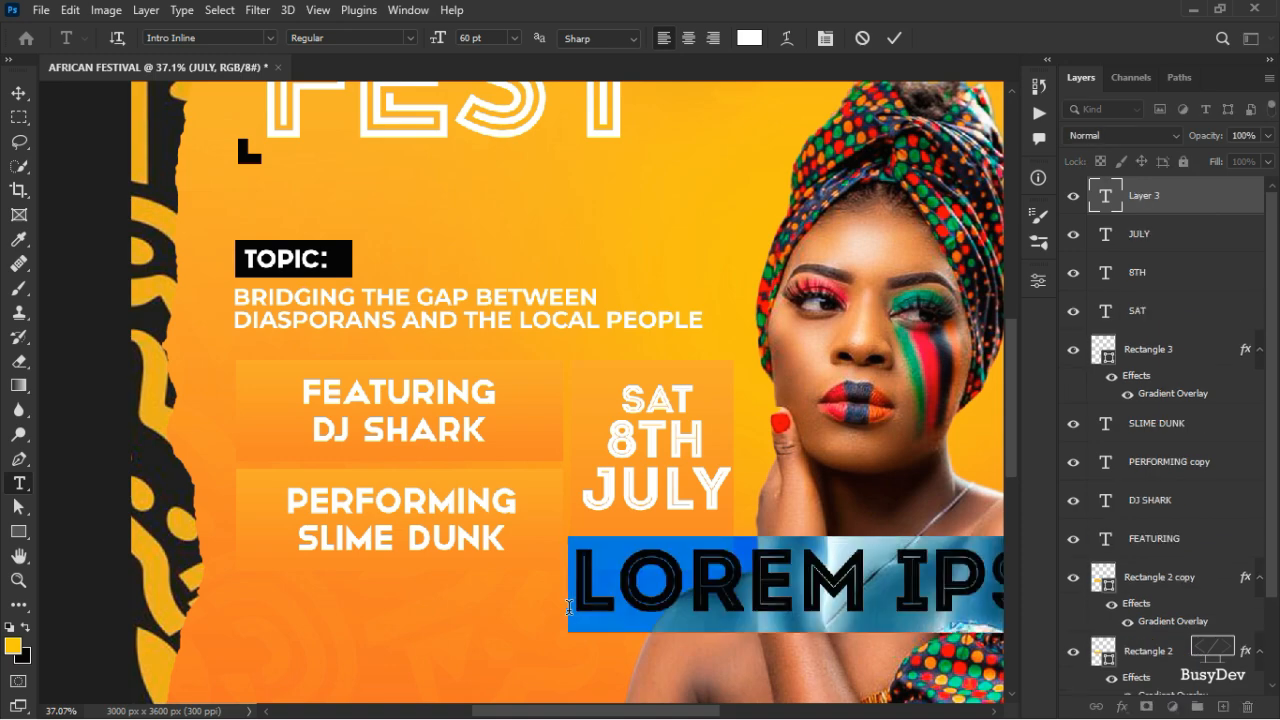
{"action": "type", "text": "10AP"}
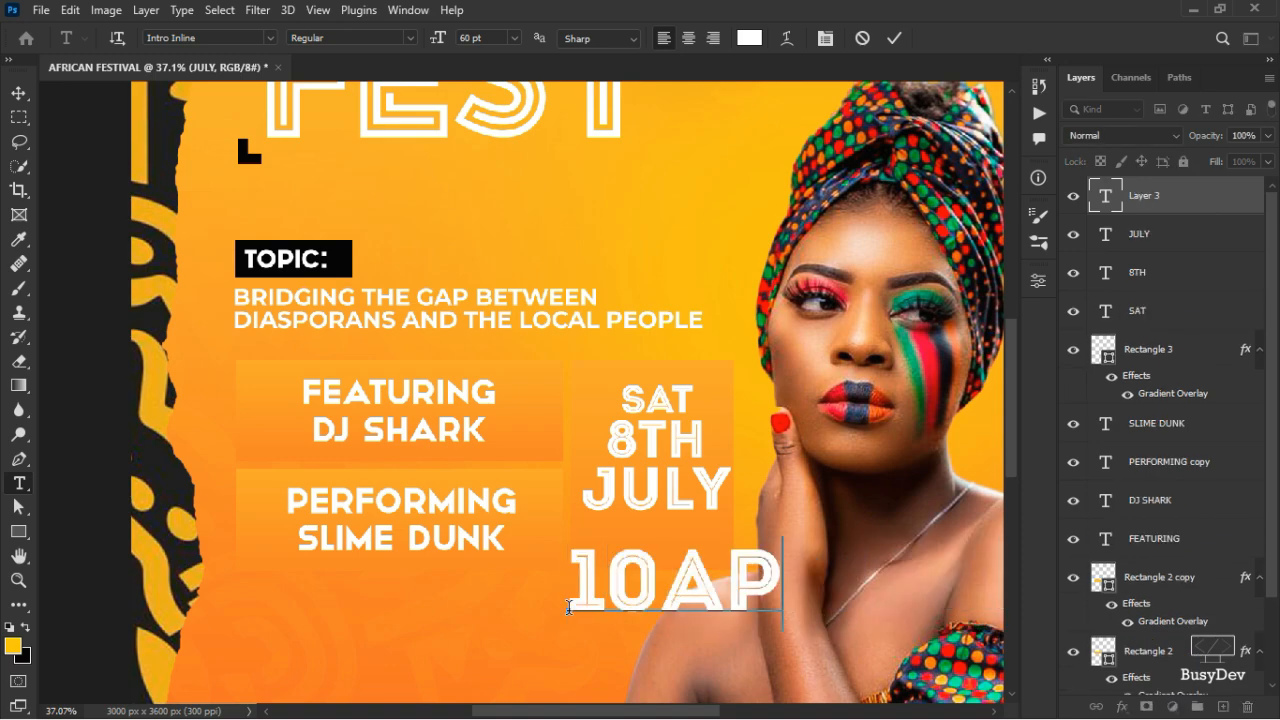
{"action": "key", "text": "BackSpace"}
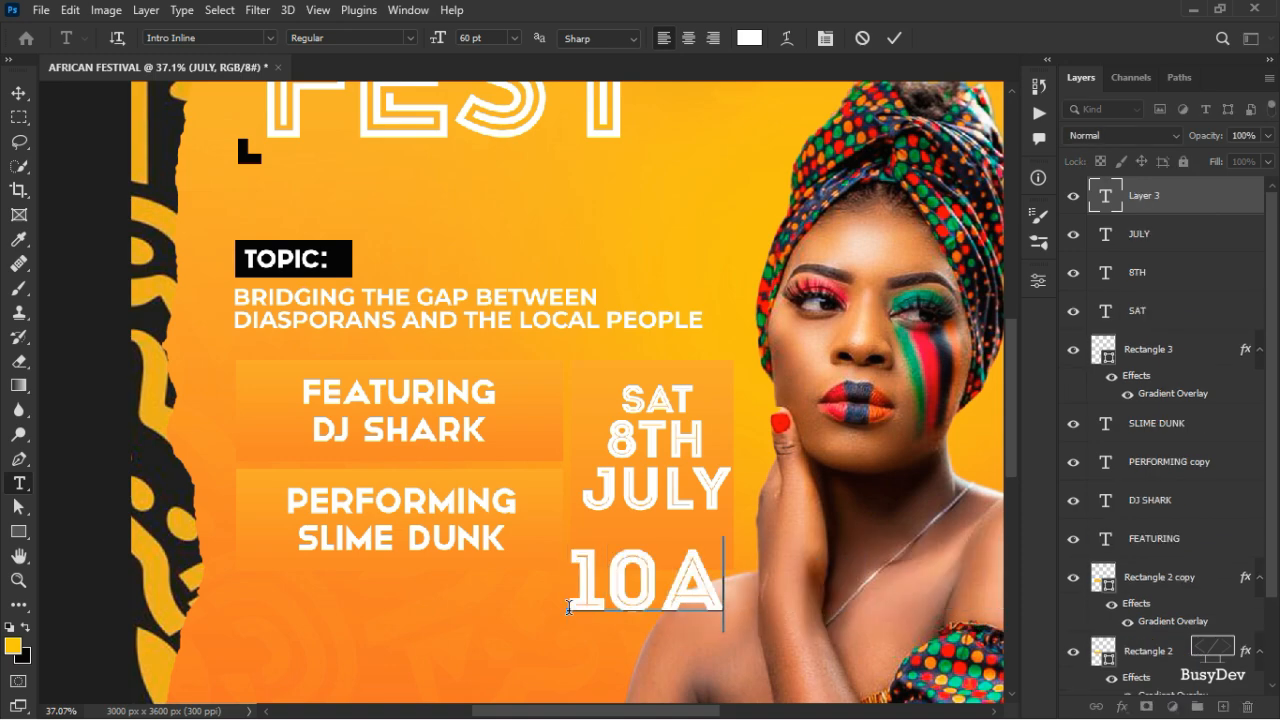
{"action": "type", "text": "M2"}
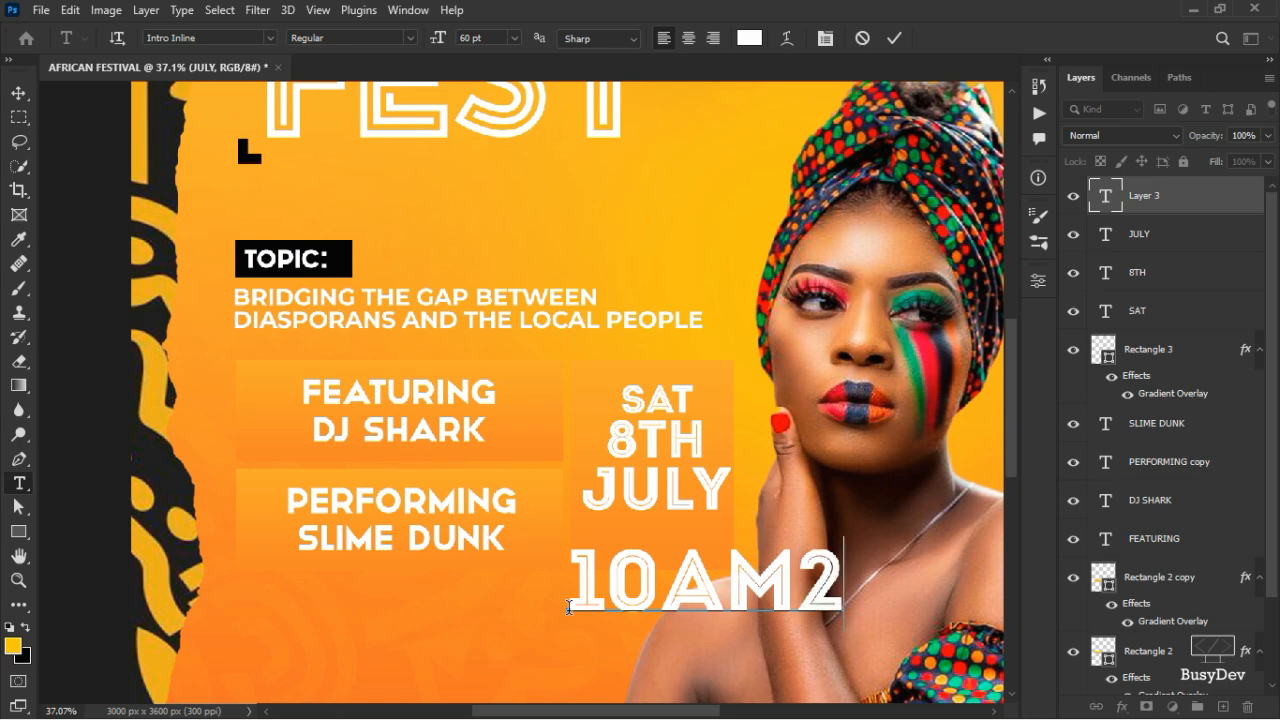
{"action": "type", "text": "PM"}
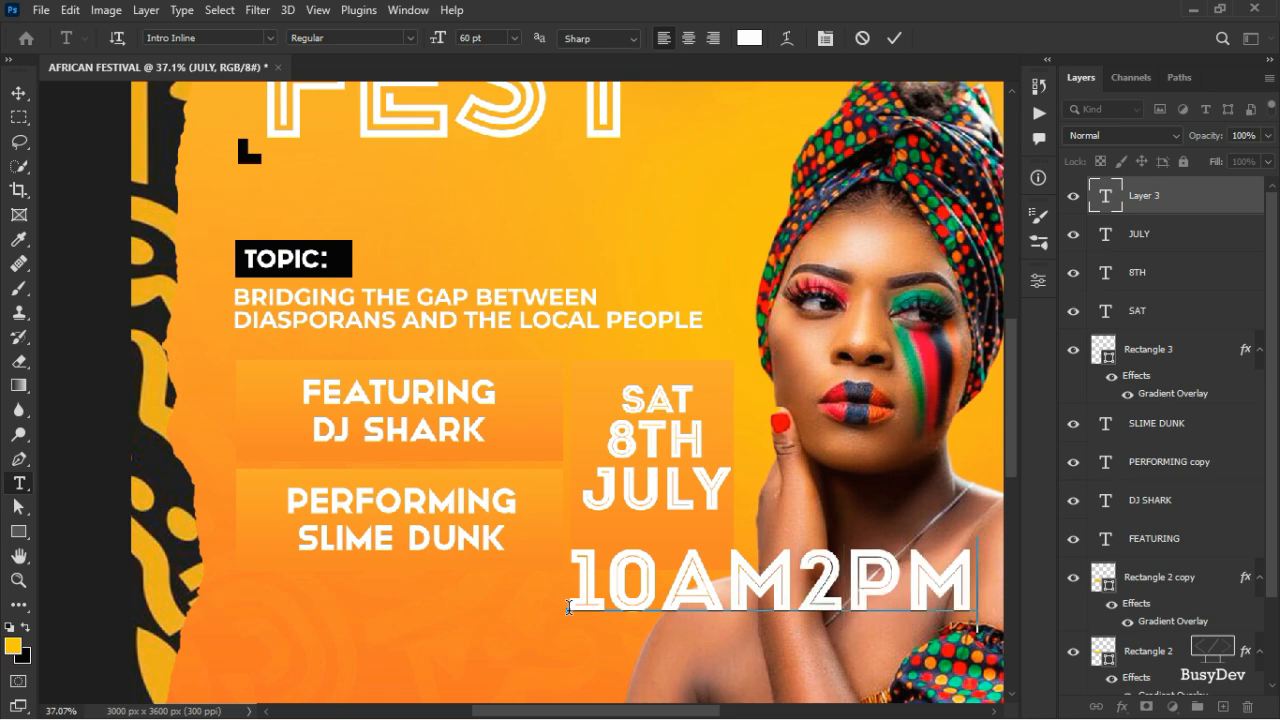
{"action": "key", "text": "Left"}
{"action": "key", "text": "Left"}
{"action": "type", "text": "-"}
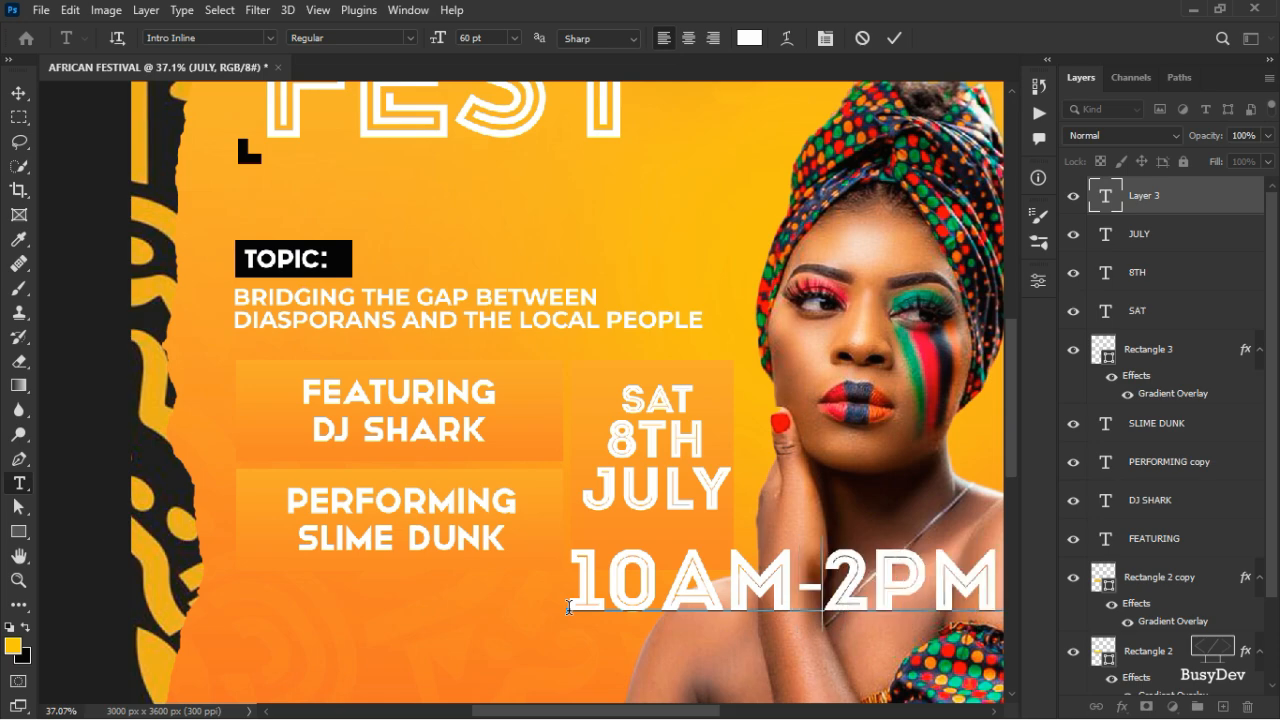
{"action": "key", "text": "Right"}
{"action": "key", "text": "Right"}
{"action": "key", "text": "Right"}
{"action": "key", "text": "BackSpace"}
{"action": "key", "text": "BackSpace"}
{"action": "key", "text": "BackSpace"}
{"action": "key", "text": "BackSpace"}
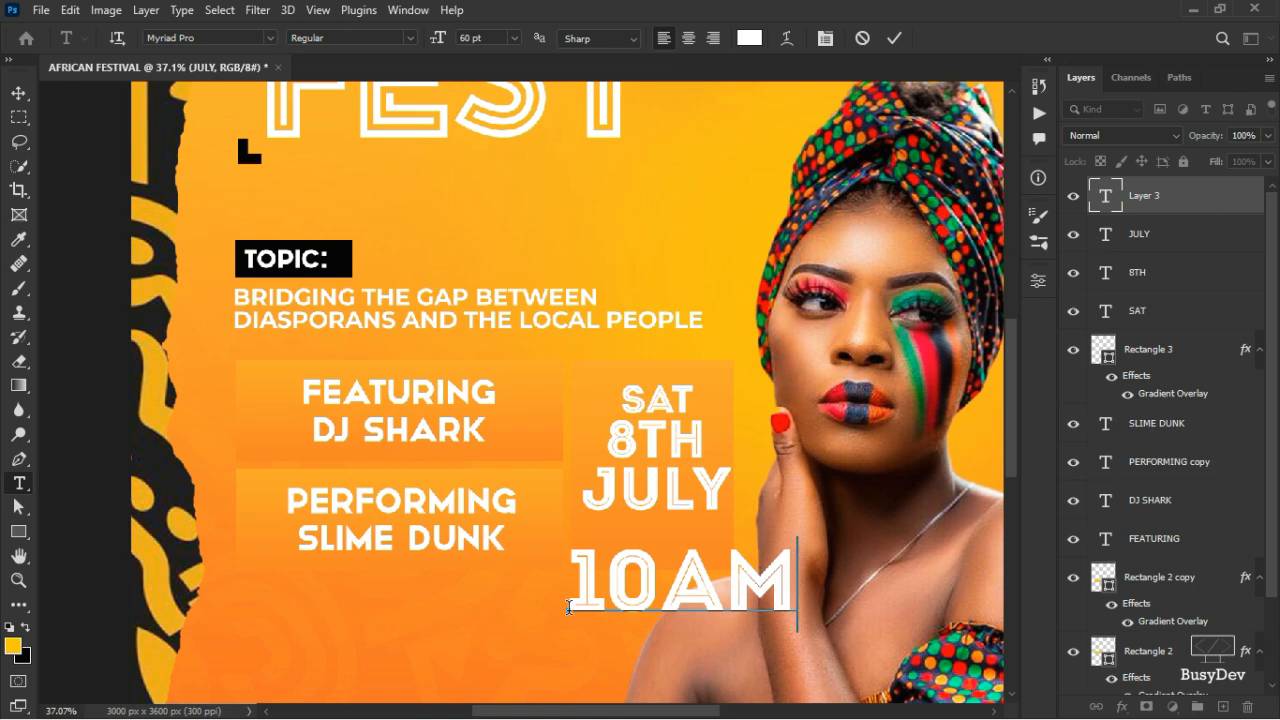
{"action": "type", "text": "-2PM"}
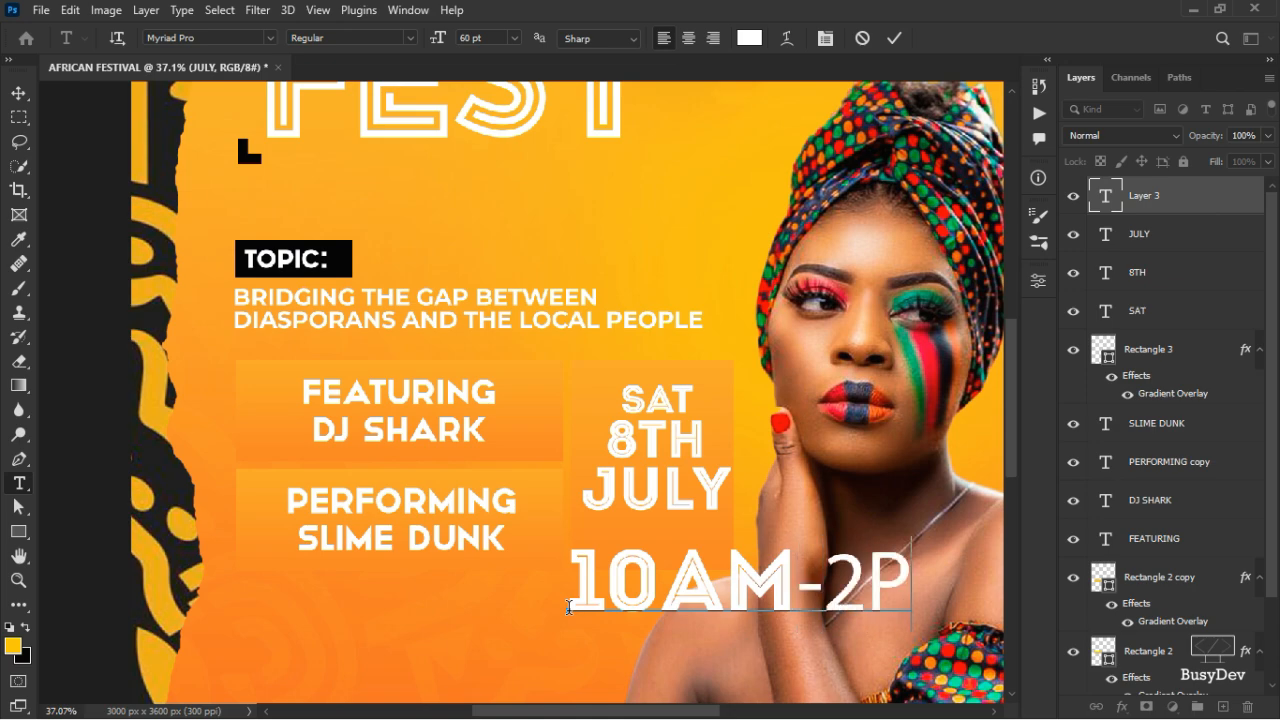
{"action": "key", "text": "BackSpace"}
{"action": "key", "text": "BackSpace"}
{"action": "key", "text": "BackSpace"}
{"action": "key", "text": "BackSpace"}
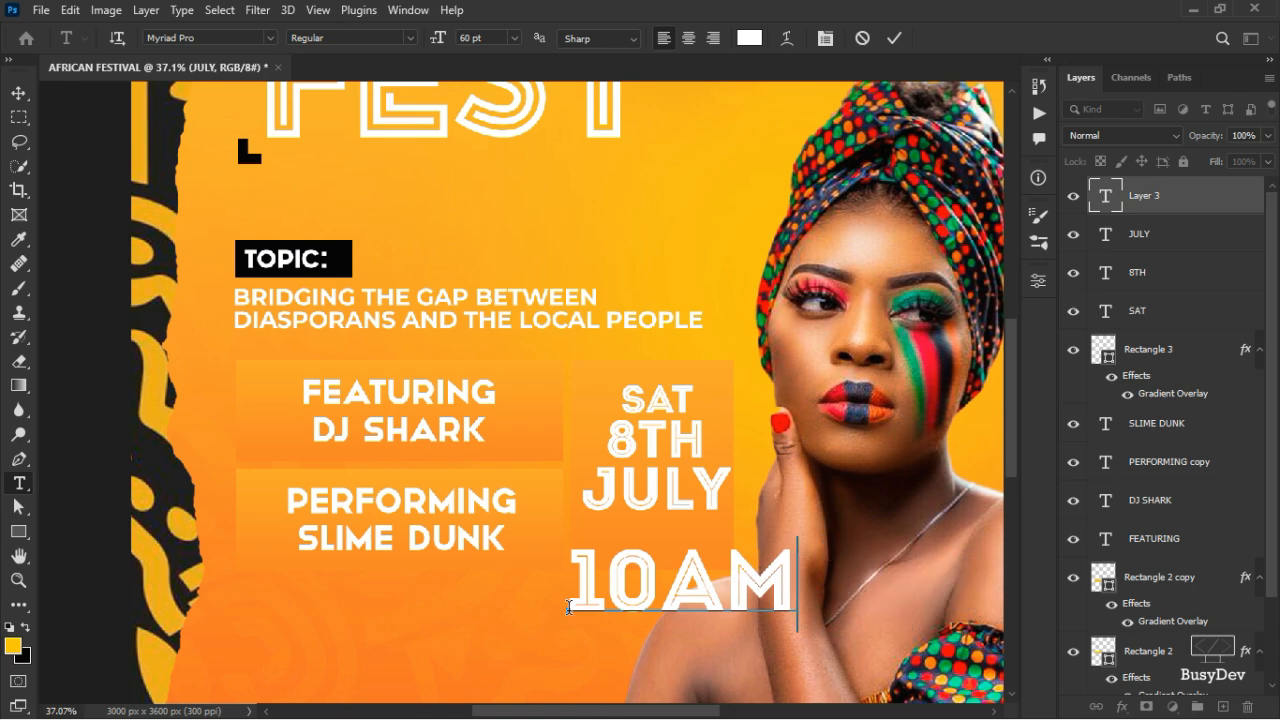
{"action": "type", "text": "2A,"}
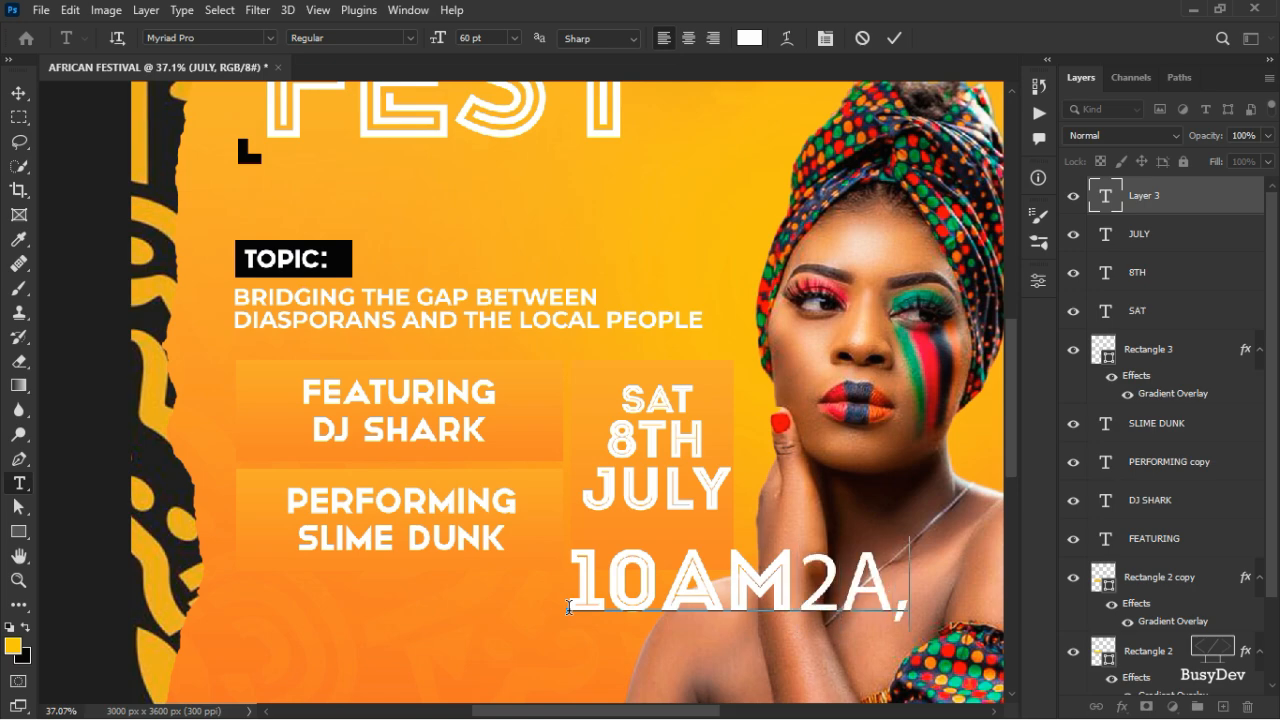
{"action": "key", "text": "BackSpace"}
{"action": "key", "text": "BackSpace"}
{"action": "key", "text": "BackSpace"}
{"action": "key", "text": "BackSpace"}
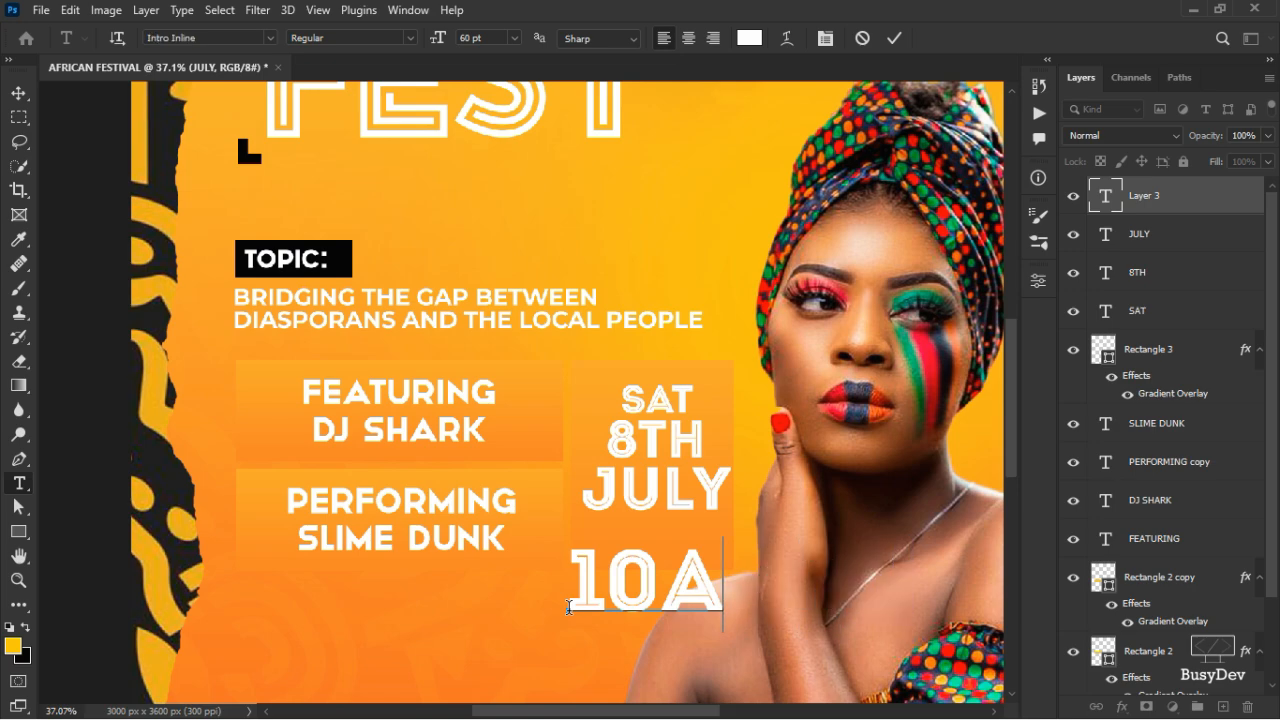
{"action": "type", "text": "M2PM"}
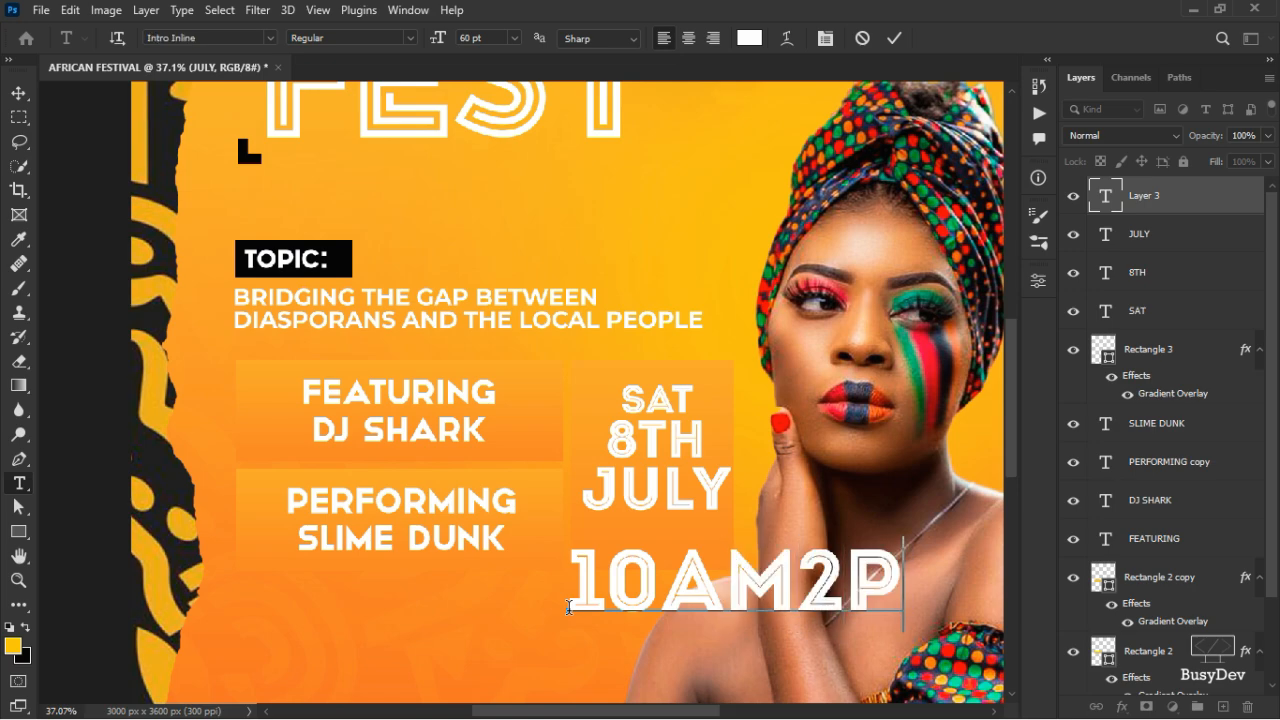
{"action": "key", "text": "Left"}
{"action": "key", "text": "Left"}
{"action": "key", "text": "Left"}
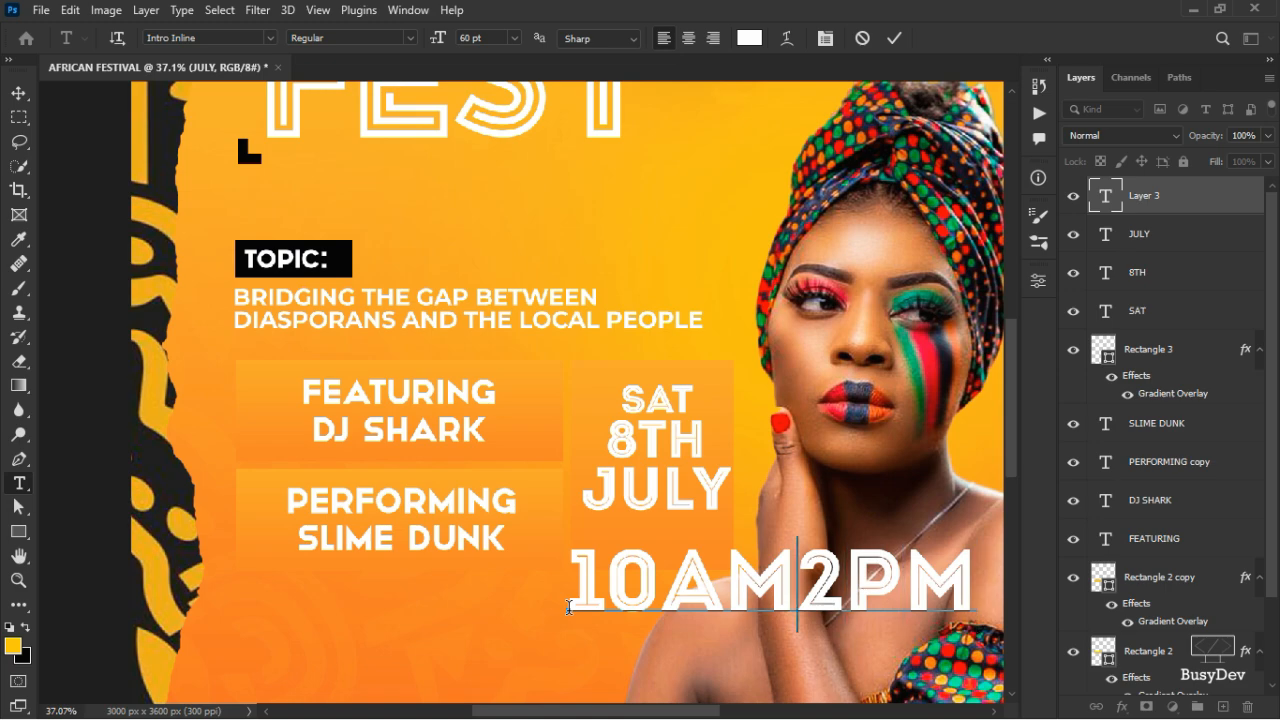
{"action": "type", "text": "-"}
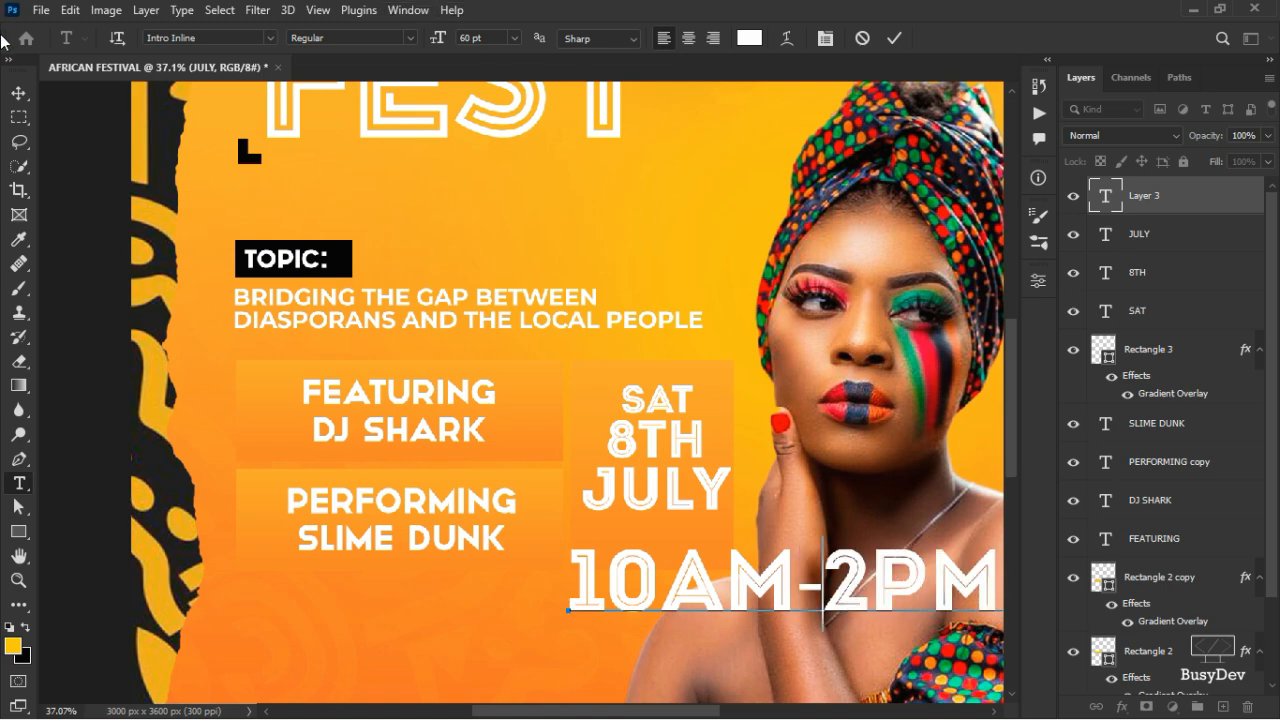
{"action": "left_click", "coordinate": [892, 38]}
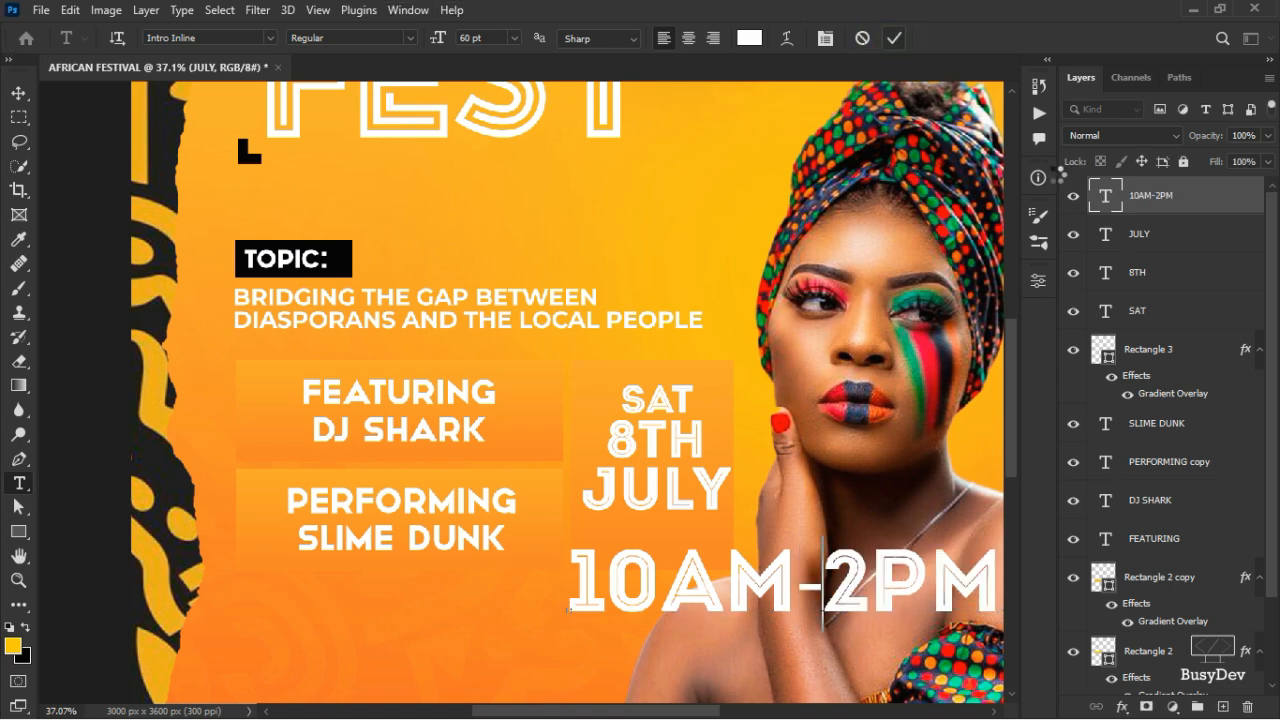
- Change the 10AM-2PM text's font to Montserrat Bold
{"action": "left_click", "coordinate": [1039, 283]}
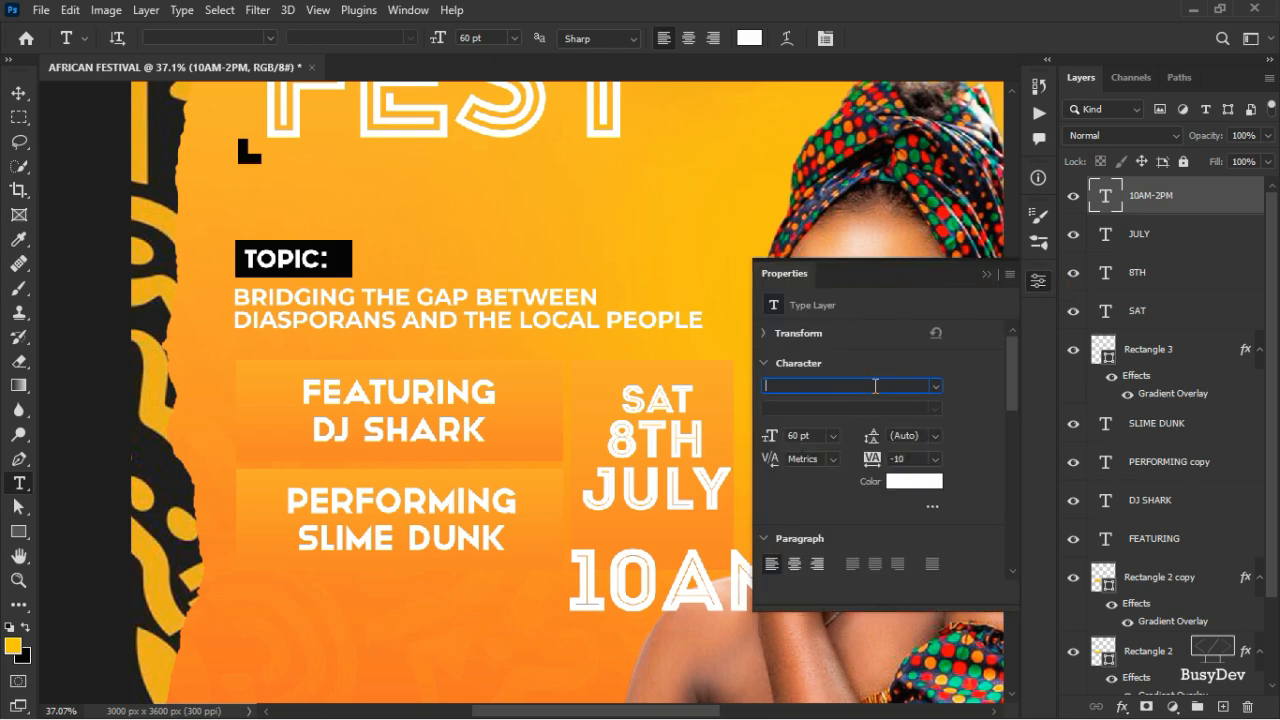
{"action": "type", "text": "MONTS"}
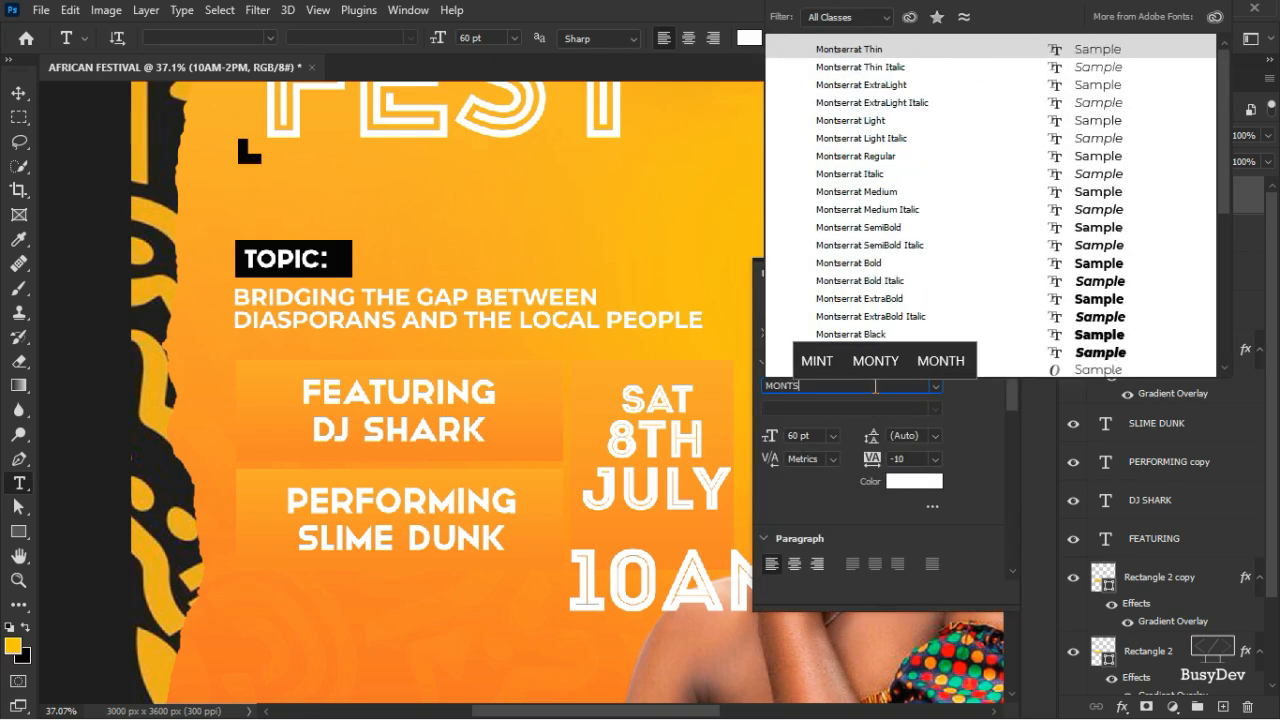
{"action": "type", "text": "E"}
{"action": "key", "text": "Return"}
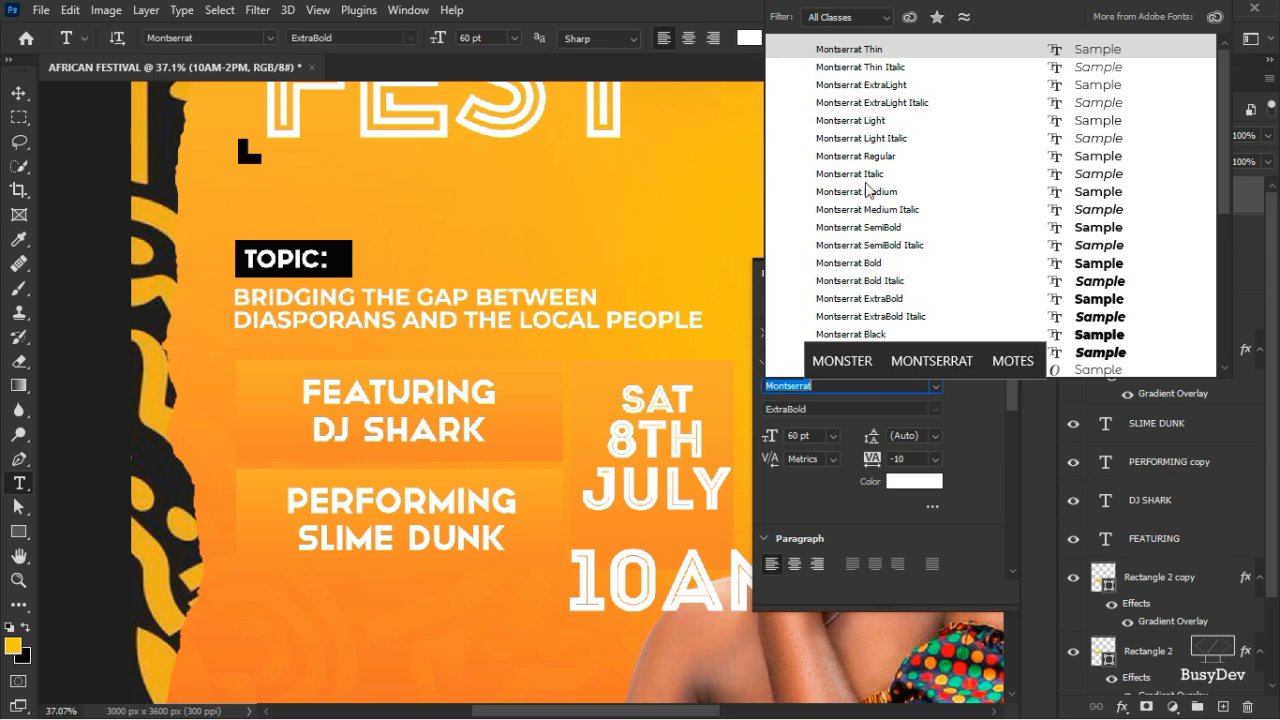
{"action": "left_click", "coordinate": [889, 263]}
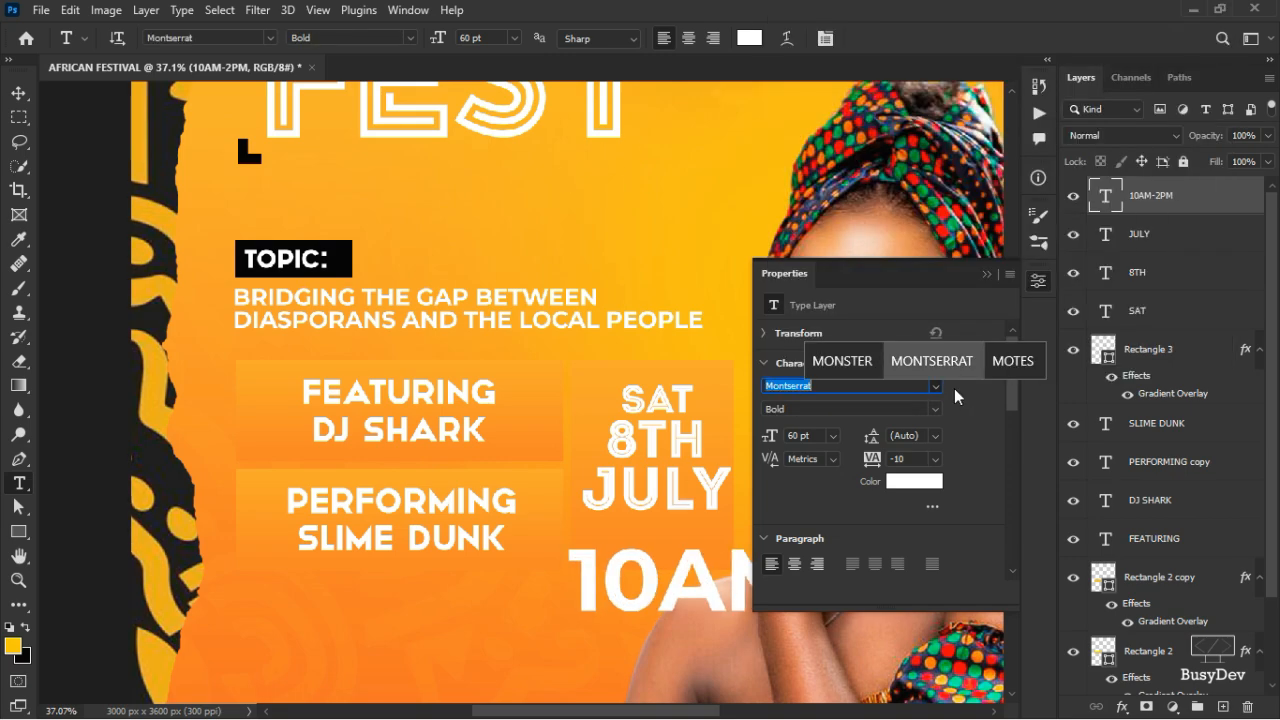
{"action": "left_click", "coordinate": [1036, 284]}
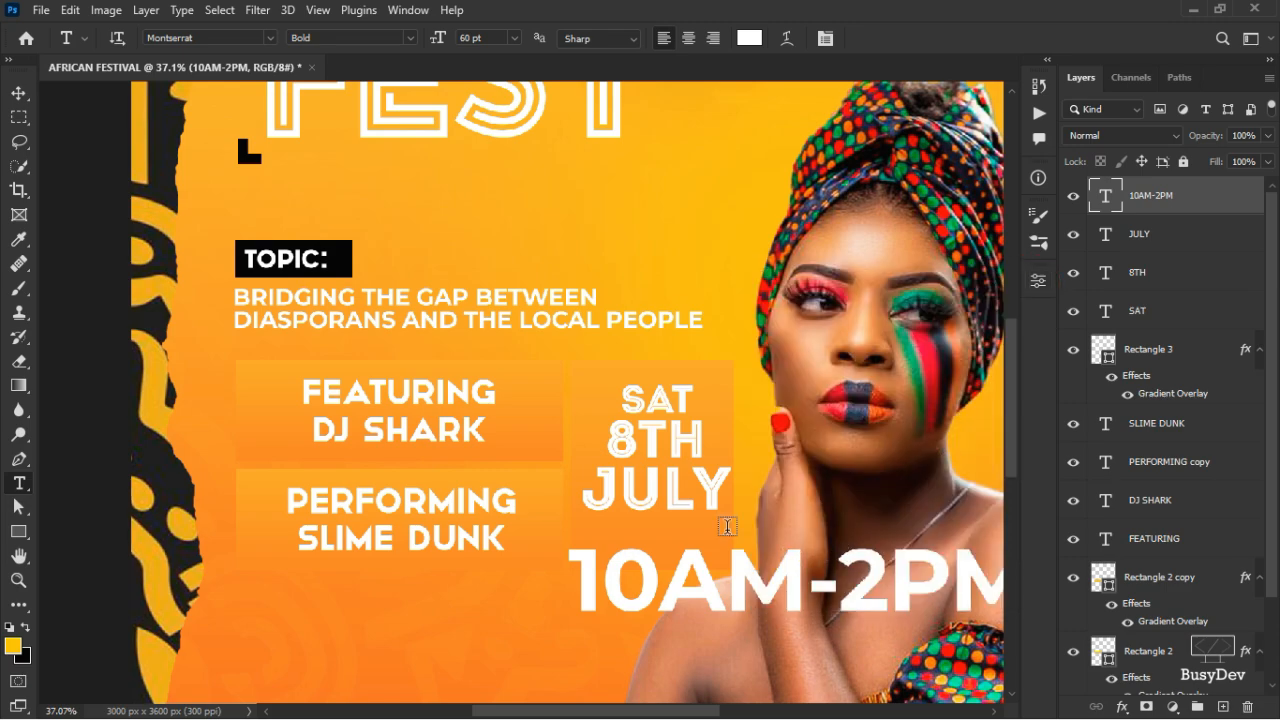
- Scale the 10AM-2PM text to fit centred under JULY and nudge it slightly left
{"action": "left_click", "coordinate": [20, 93]}
{"action": "key", "text": "ctrl+t"}
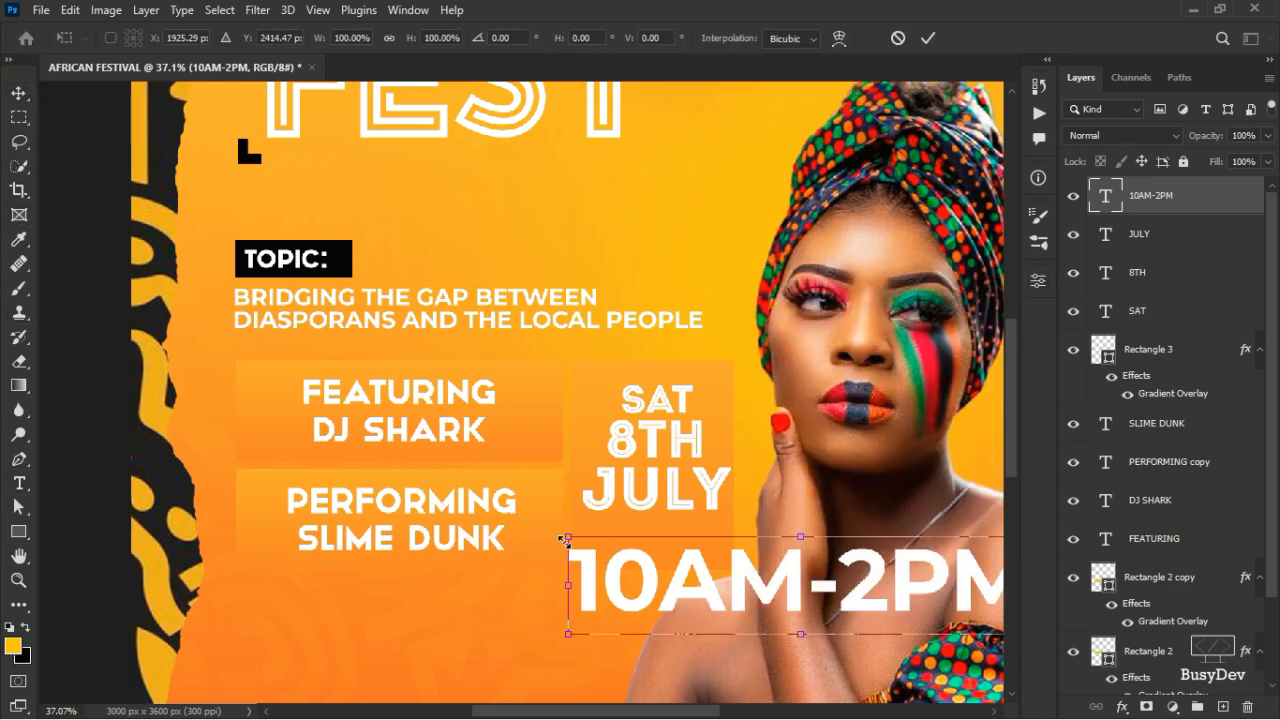
{"action": "left_click_drag", "start_coordinate": [563, 540], "coordinate": [717, 585]}
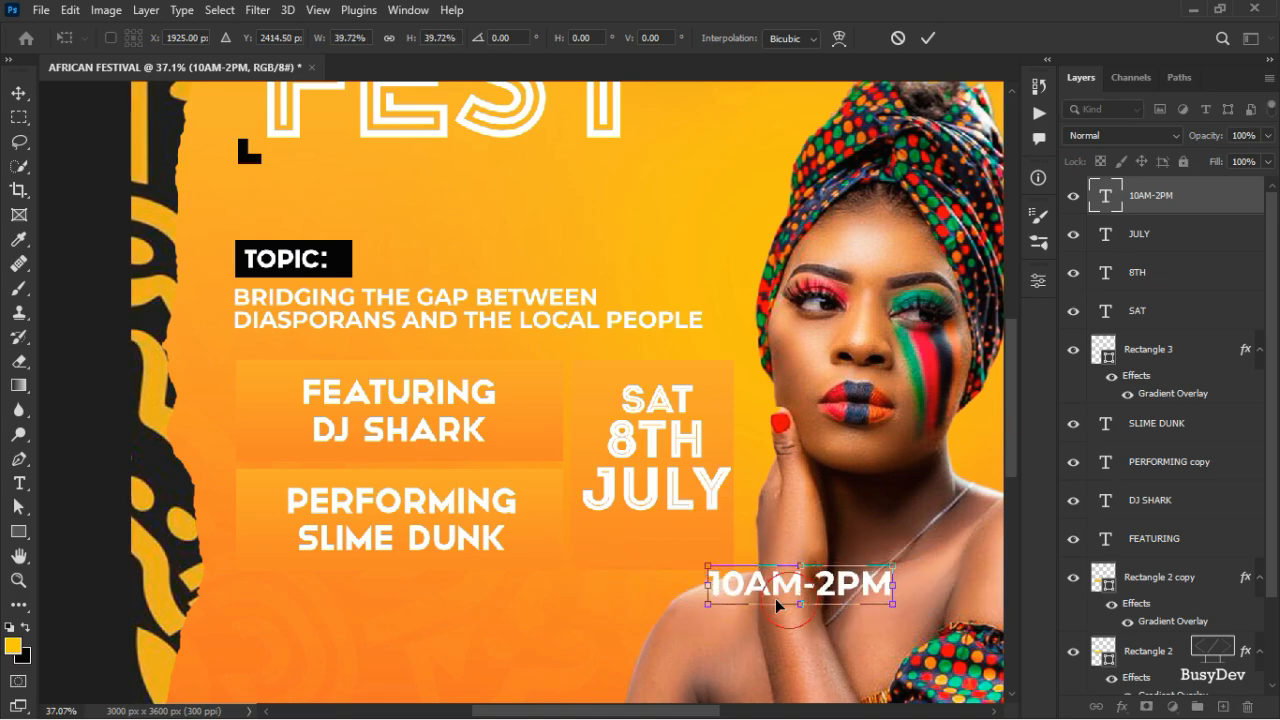
{"action": "left_click_drag", "start_coordinate": [812, 590], "coordinate": [659, 541]}
{"action": "left_click_drag", "start_coordinate": [755, 531], "coordinate": [664, 542]}
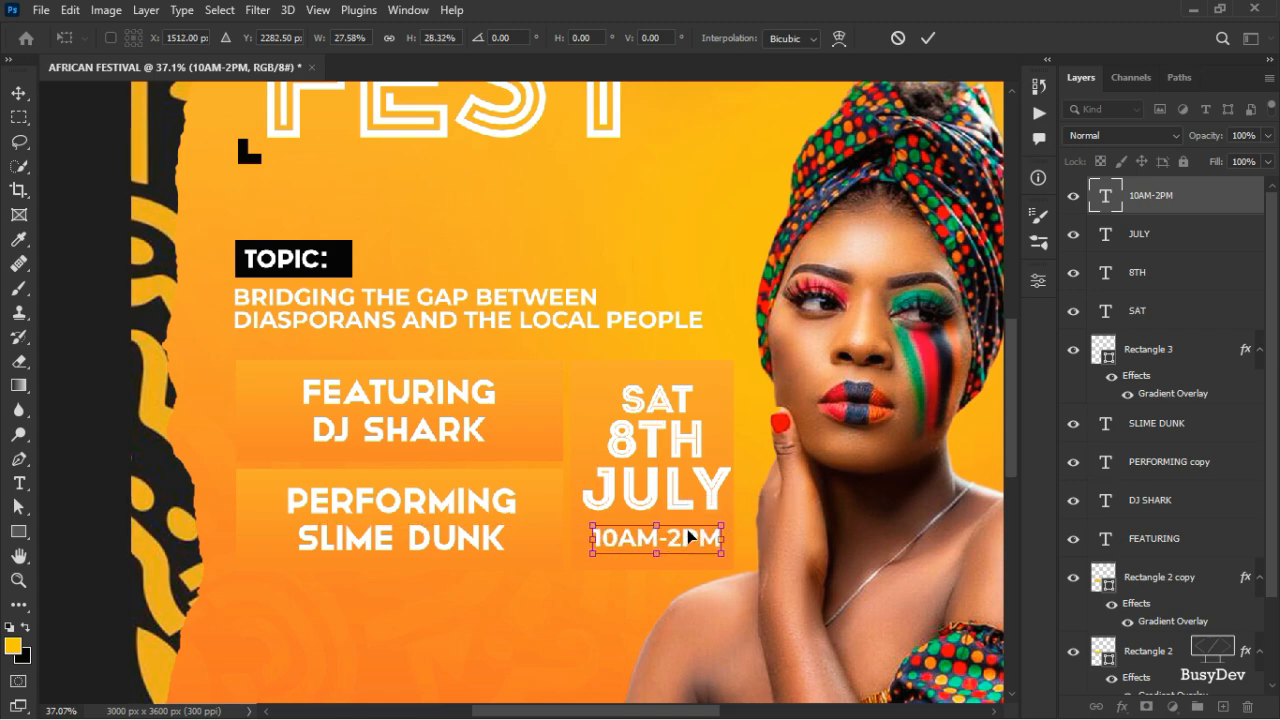
{"action": "key", "text": "Left"}
{"action": "key", "text": "Left"}
{"action": "key", "text": "Left"}
{"action": "key", "text": "Left"}
{"action": "key", "text": "Left"}
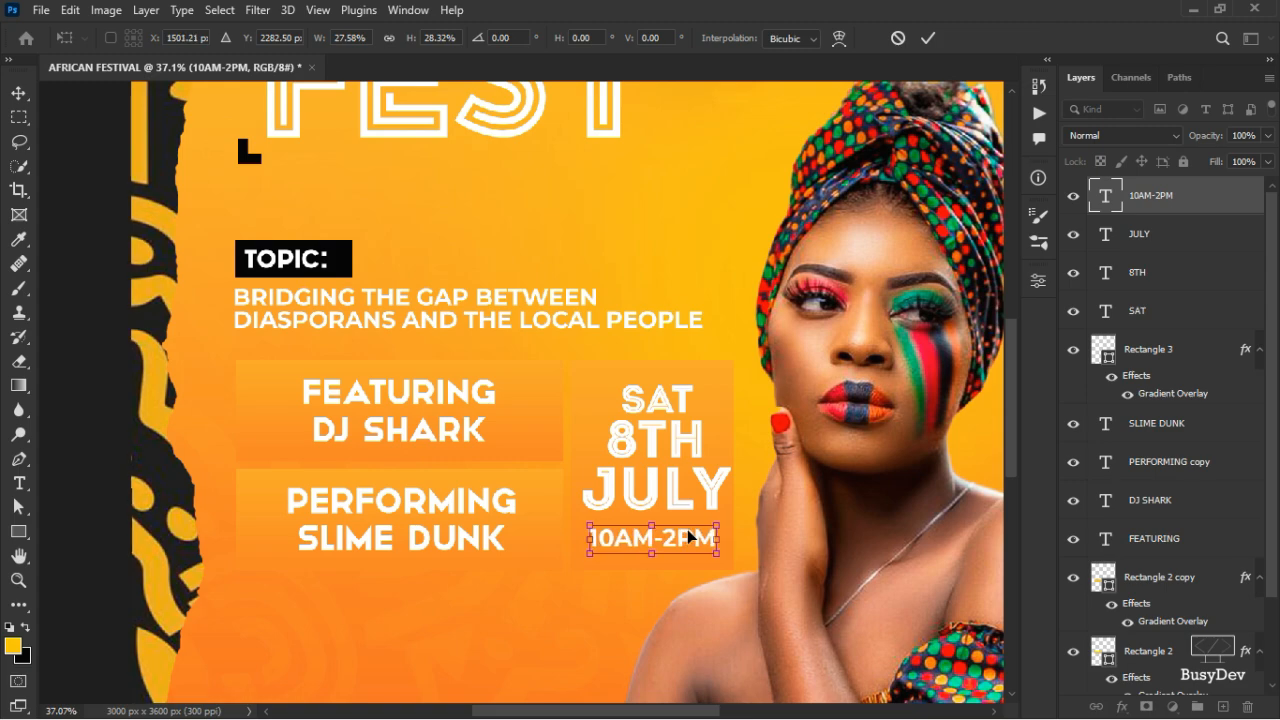
{"action": "left_click", "coordinate": [927, 38]}
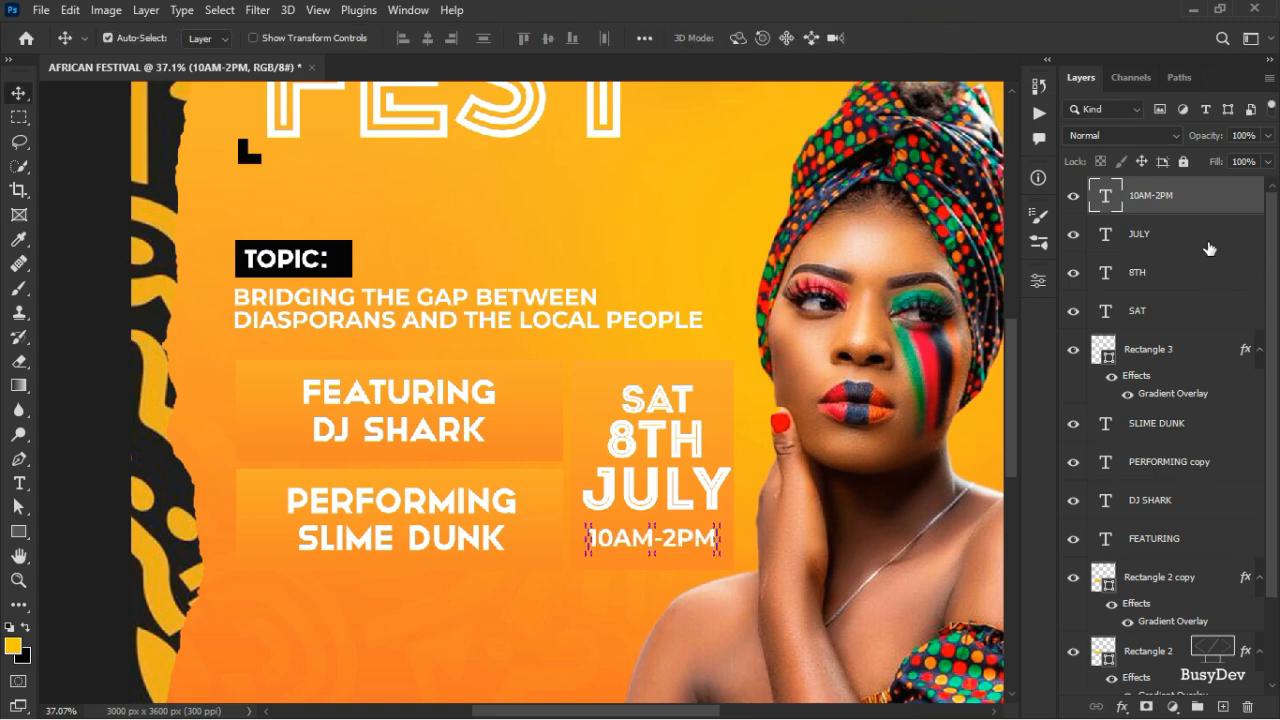
{"action": "left_click", "coordinate": [1205, 238]}
- Nudge the date text slightly left and set the 10AM-2PM tracking to 0
{"action": "left_click", "coordinate": [1174, 318]}
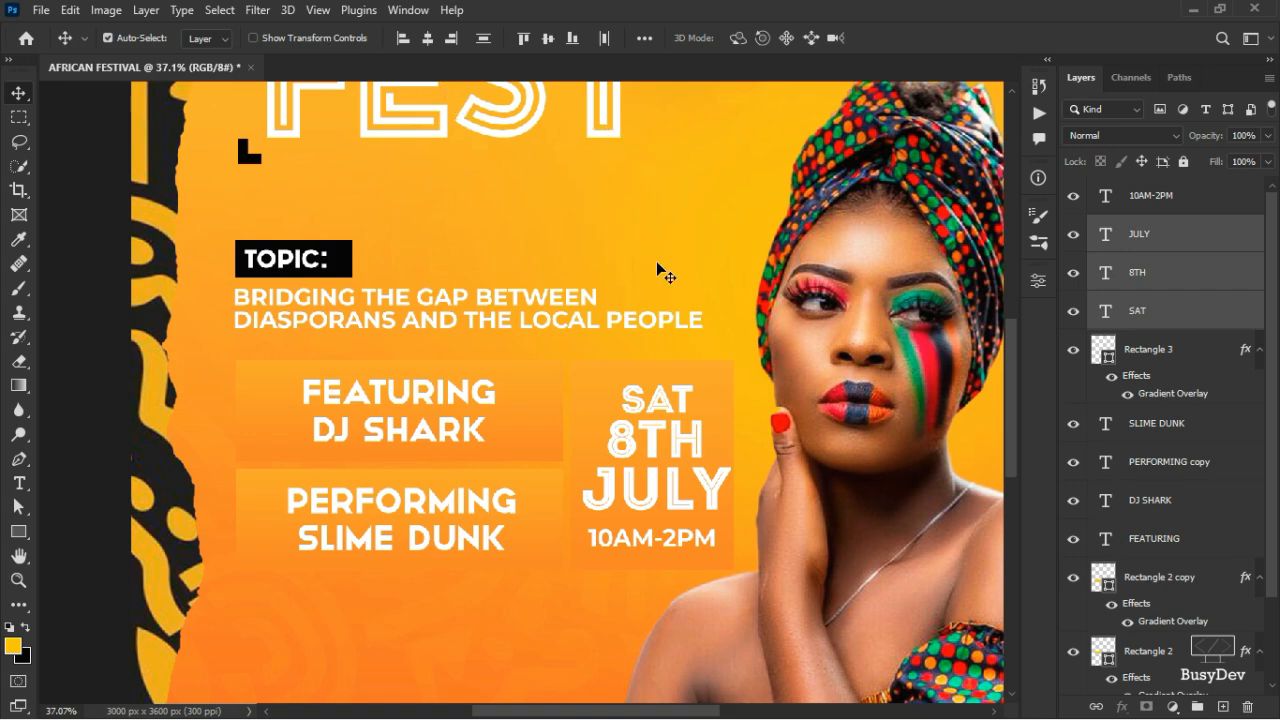
{"action": "key", "text": "Left"}
{"action": "key", "text": "Left"}
{"action": "key", "text": "Left"}
{"action": "key", "text": "Left"}
{"action": "key", "text": "Left"}
{"action": "key", "text": "Left"}
{"action": "key", "text": "Left"}
{"action": "key", "text": "Left"}
{"action": "key", "text": "Left"}
{"action": "key", "text": "Left"}
{"action": "key", "text": "Left"}
{"action": "key", "text": "Left"}
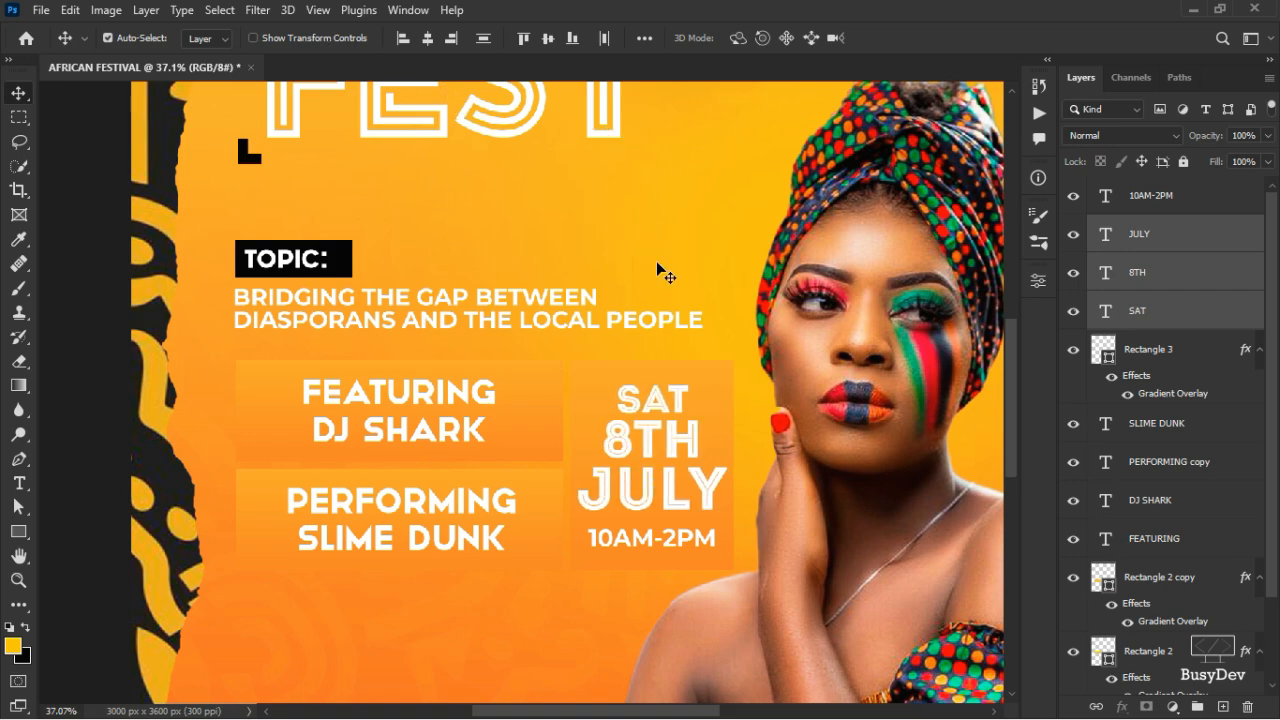
{"action": "left_click", "coordinate": [1207, 199]}
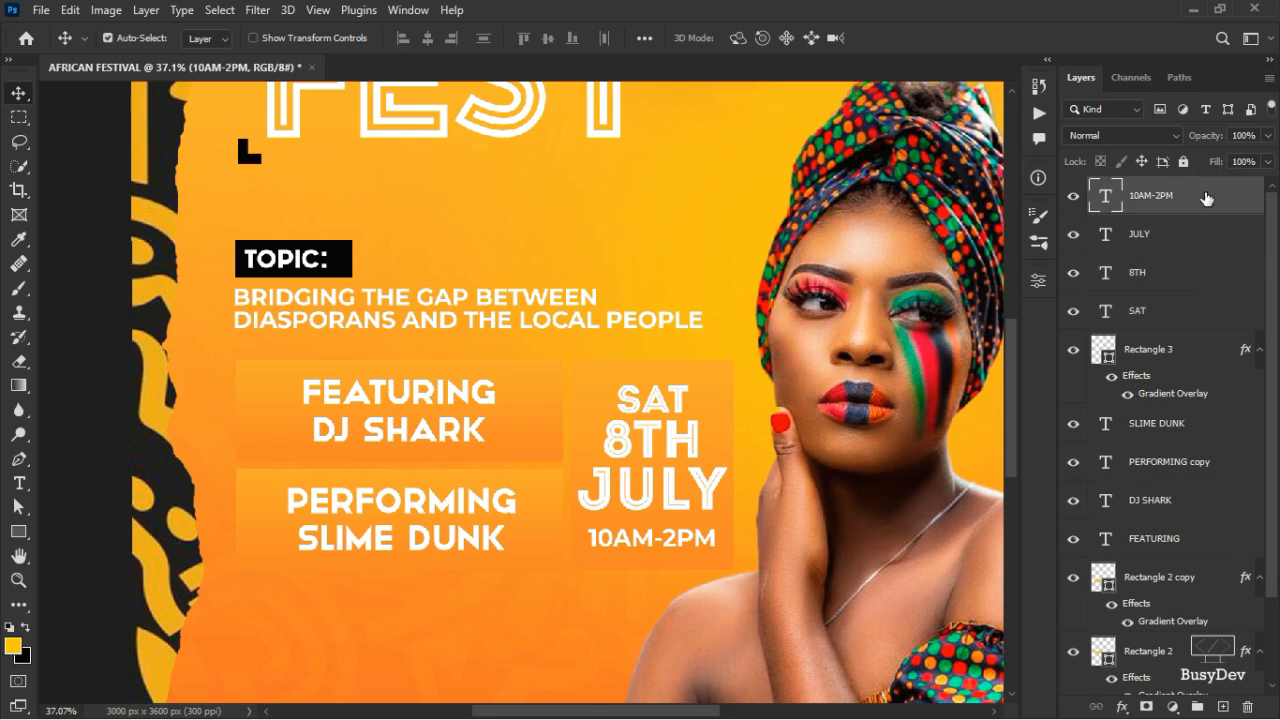
{"action": "left_click", "coordinate": [1038, 281]}
{"action": "left_click", "coordinate": [934, 458]}
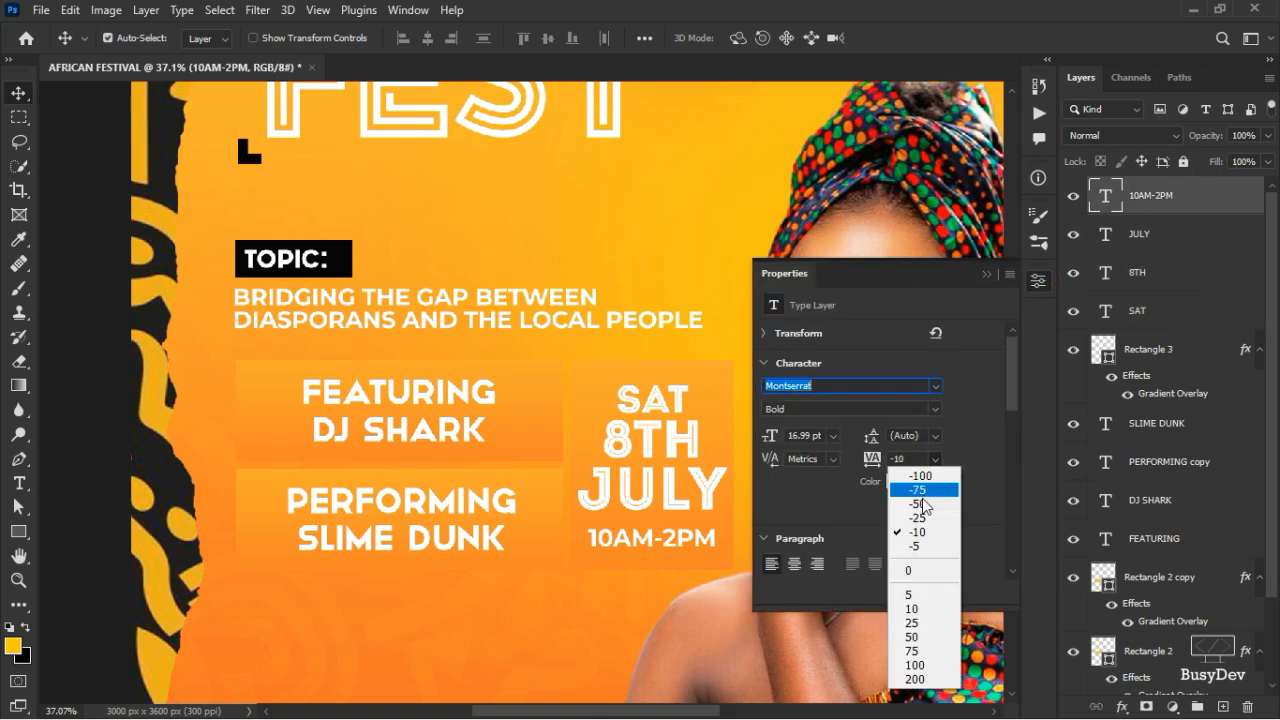
{"action": "left_click", "coordinate": [908, 569]}
{"action": "left_click", "coordinate": [1038, 281]}
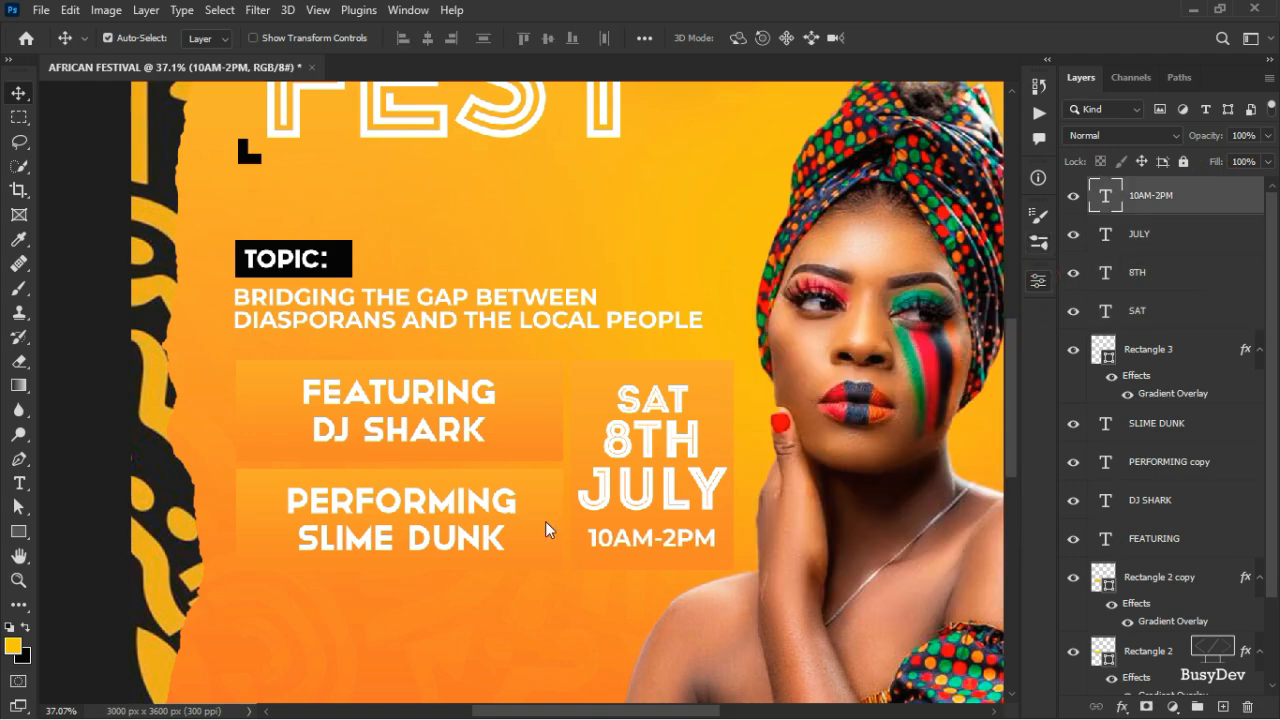
{"action": "left_click", "coordinate": [515, 455]}
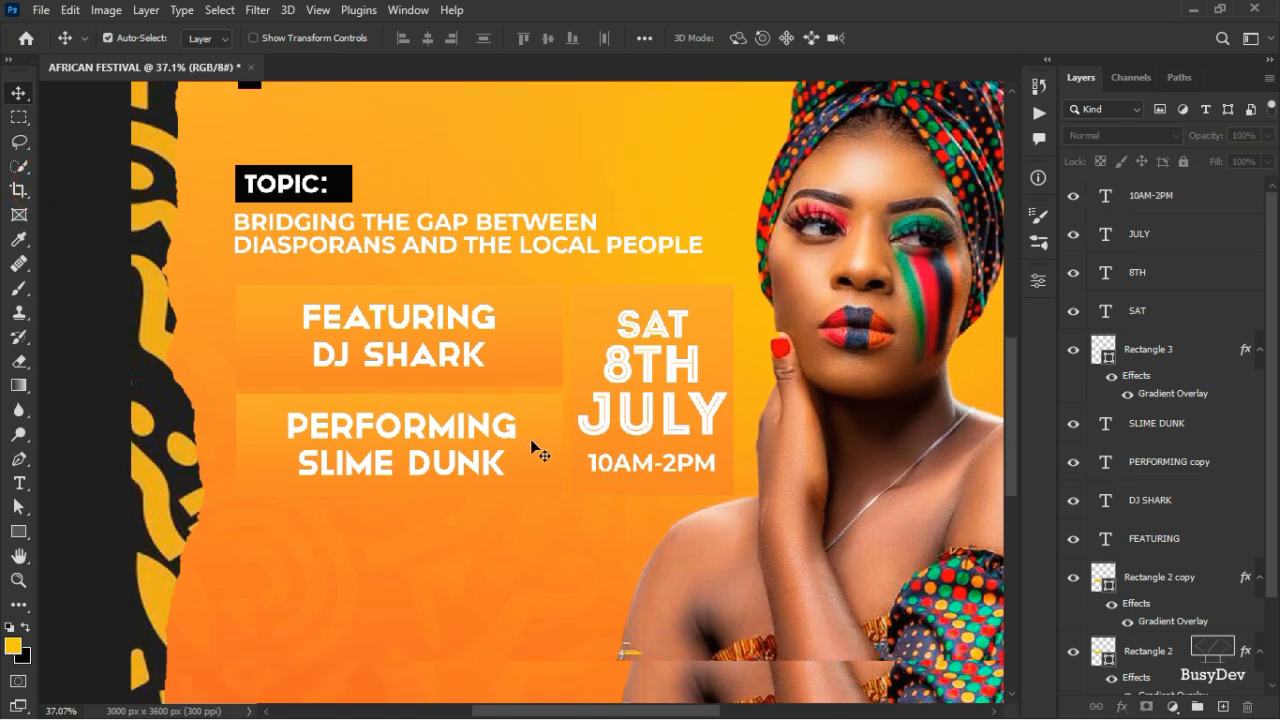
- Group the layers from 10AM-2PM down to Rectangle 2 and type the name PERFORMING
{"action": "scroll", "coordinate": [545, 445], "scroll_direction": "down", "scroll_amount": 5}
{"action": "scroll", "coordinate": [606, 400], "scroll_direction": "up", "scroll_amount": 2}
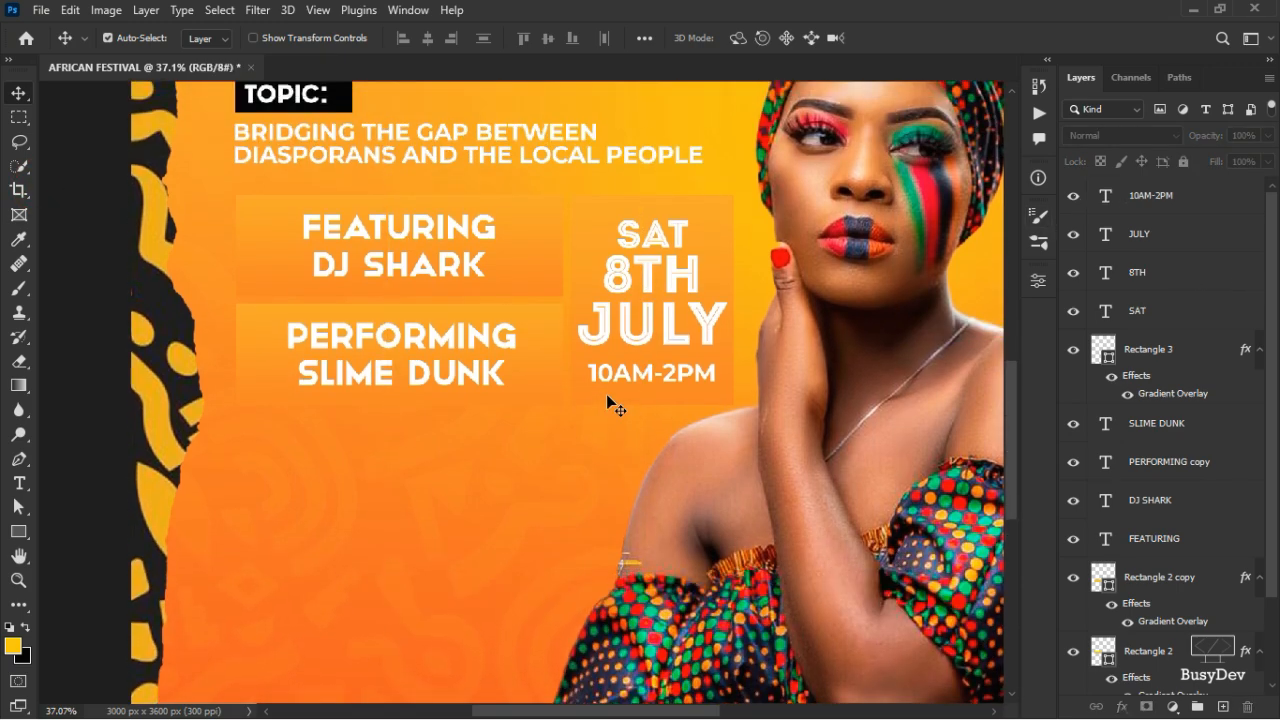
{"action": "scroll", "coordinate": [457, 334], "scroll_direction": "down", "scroll_amount": 4}
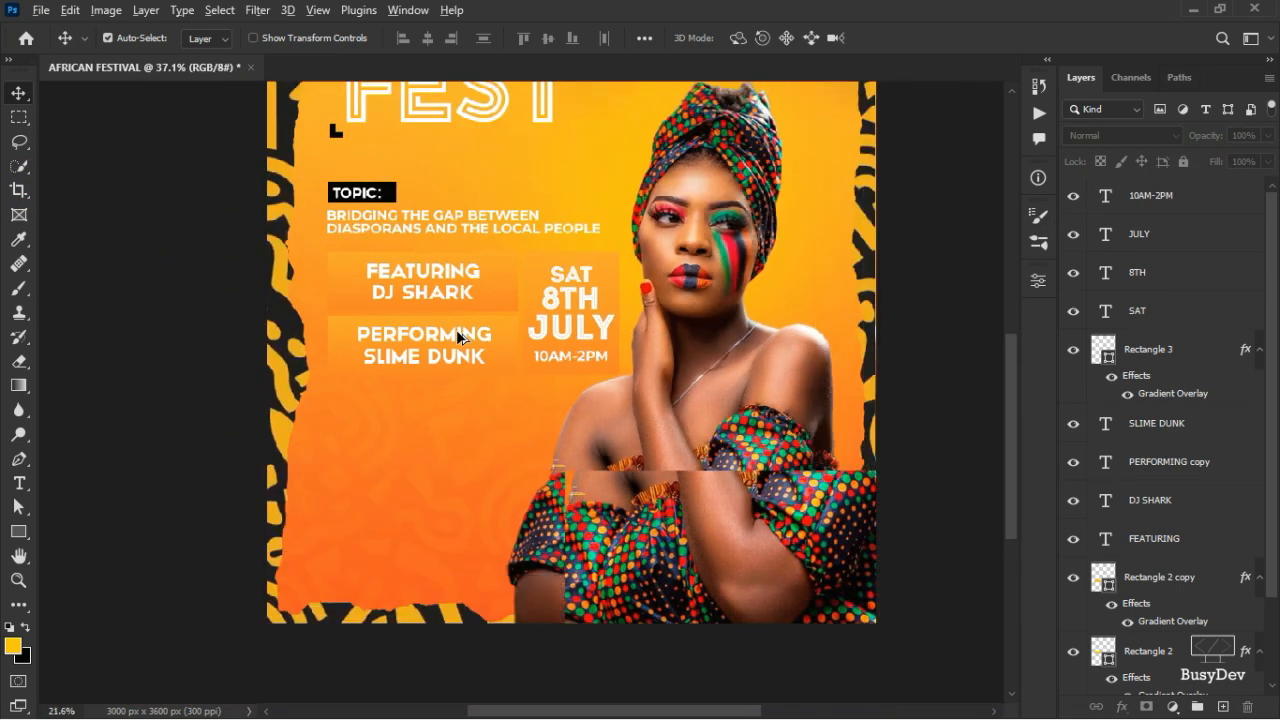
{"action": "scroll", "coordinate": [437, 481], "scroll_direction": "up", "scroll_amount": 3}
{"action": "scroll", "coordinate": [437, 481], "scroll_direction": "down", "scroll_amount": 3}
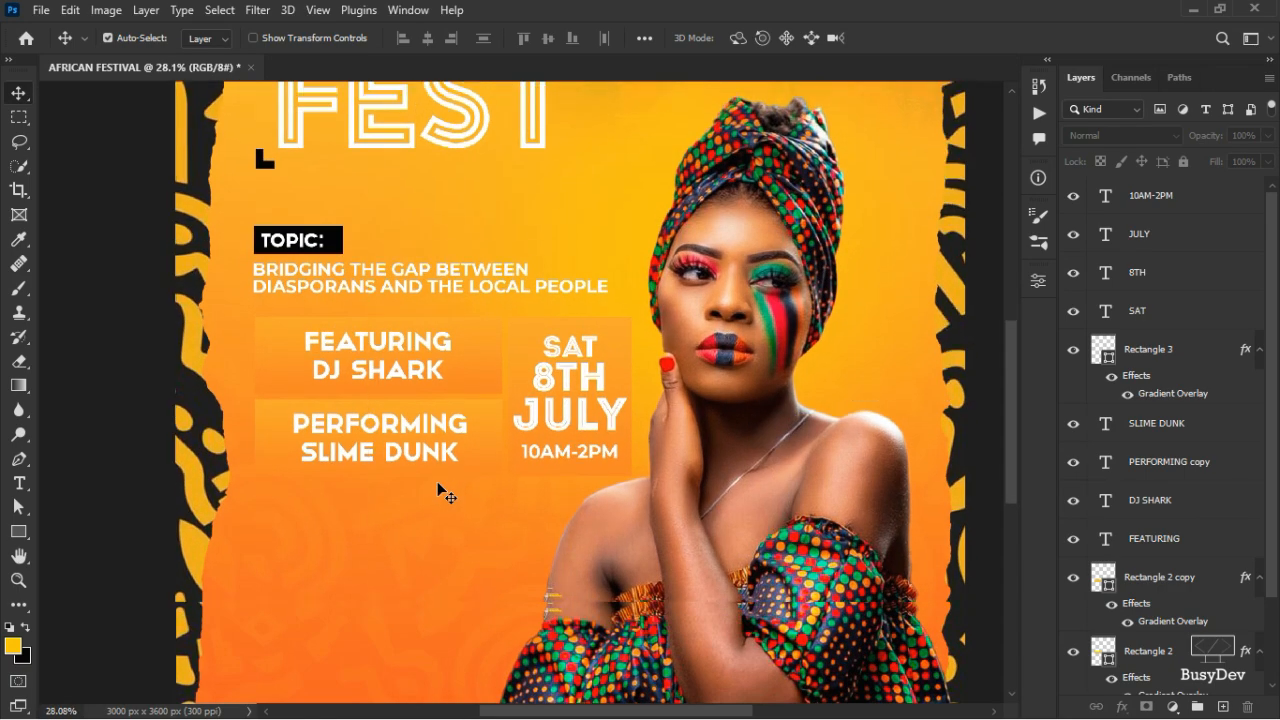
{"action": "scroll", "coordinate": [443, 475], "scroll_direction": "up", "scroll_amount": 3}
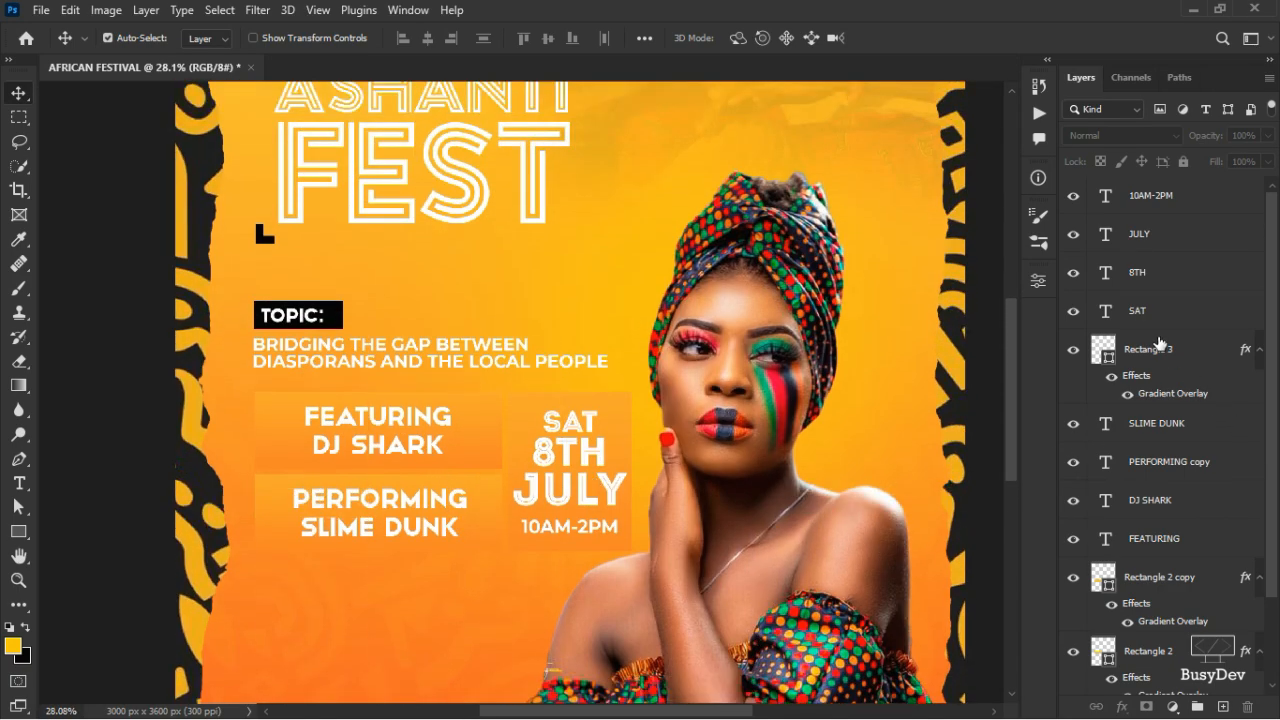
{"action": "key", "text": "alt+period"}
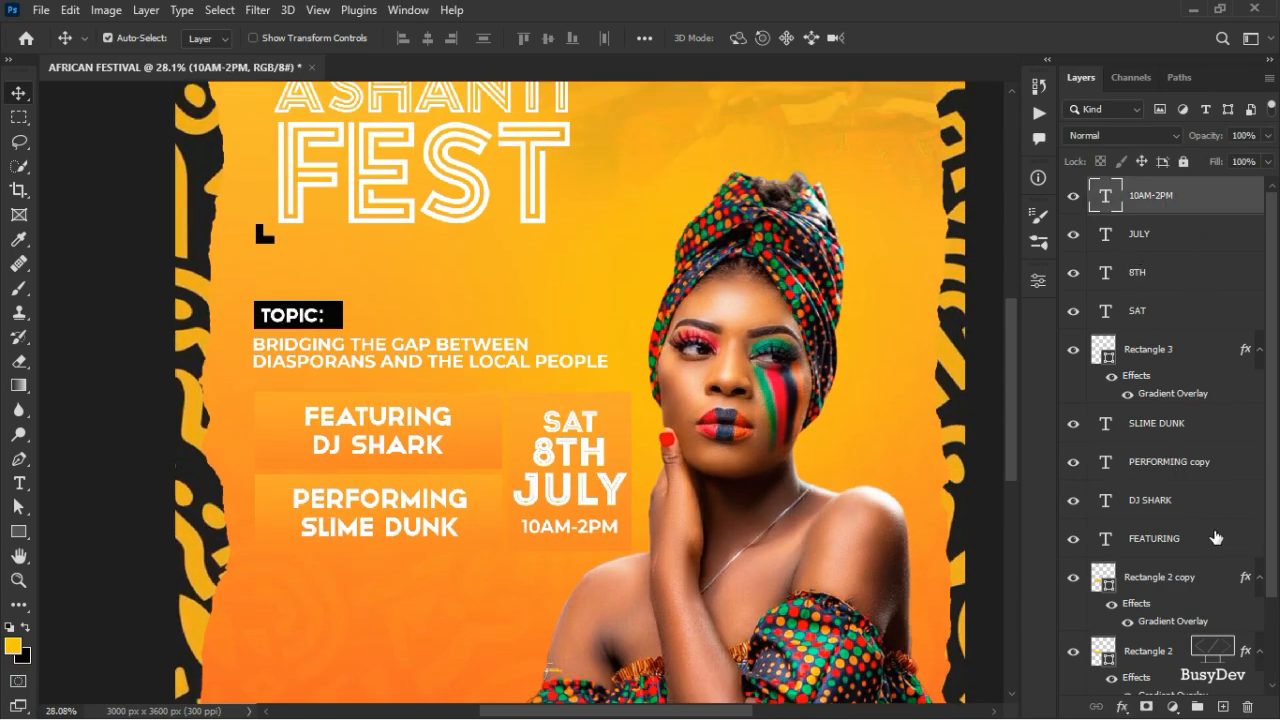
{"action": "scroll", "coordinate": [1137, 590], "scroll_direction": "down", "scroll_amount": 3}
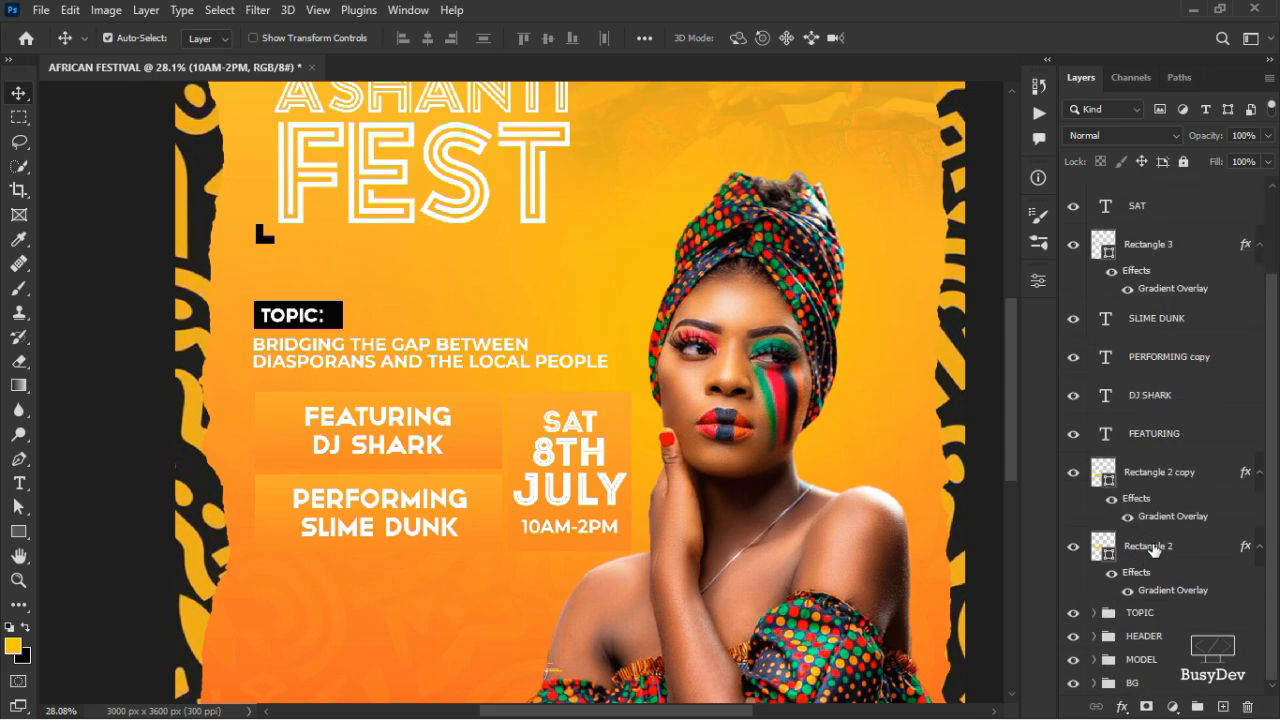
{"action": "left_click", "coordinate": [1162, 551], "text": "shift"}
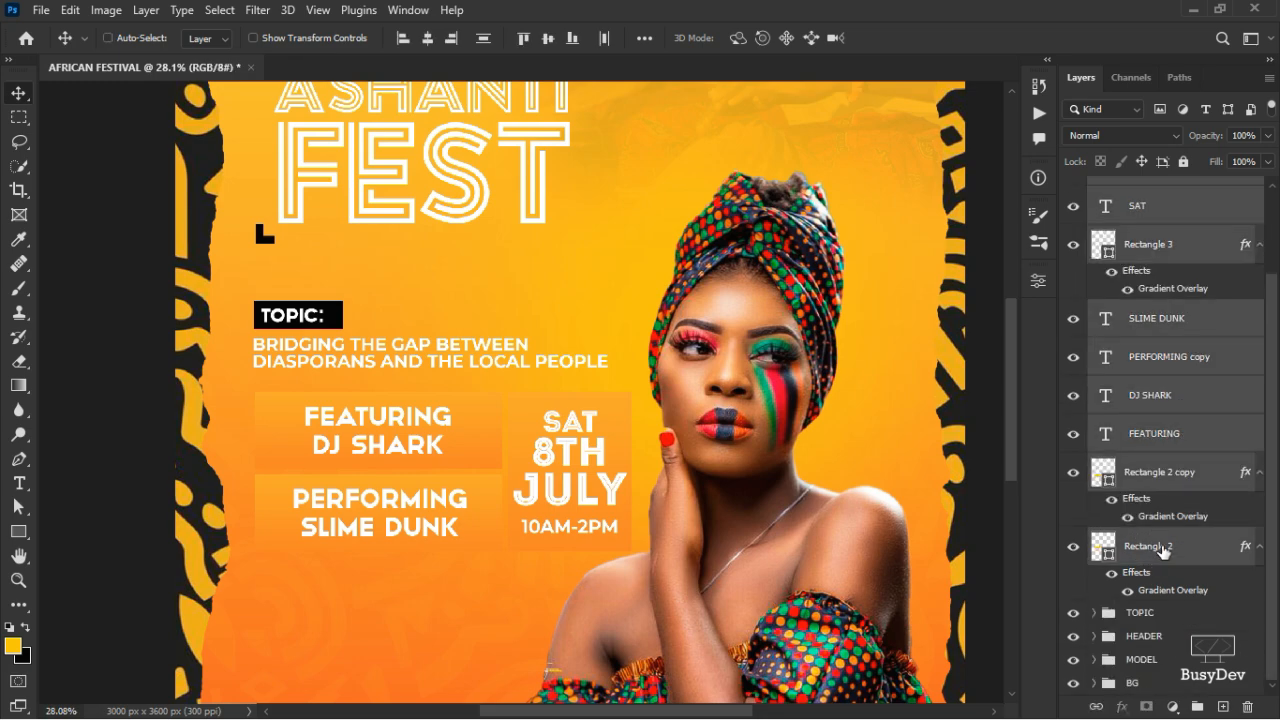
{"action": "key", "text": "ctrl+g"}
{"action": "double_click", "coordinate": [1146, 188]}
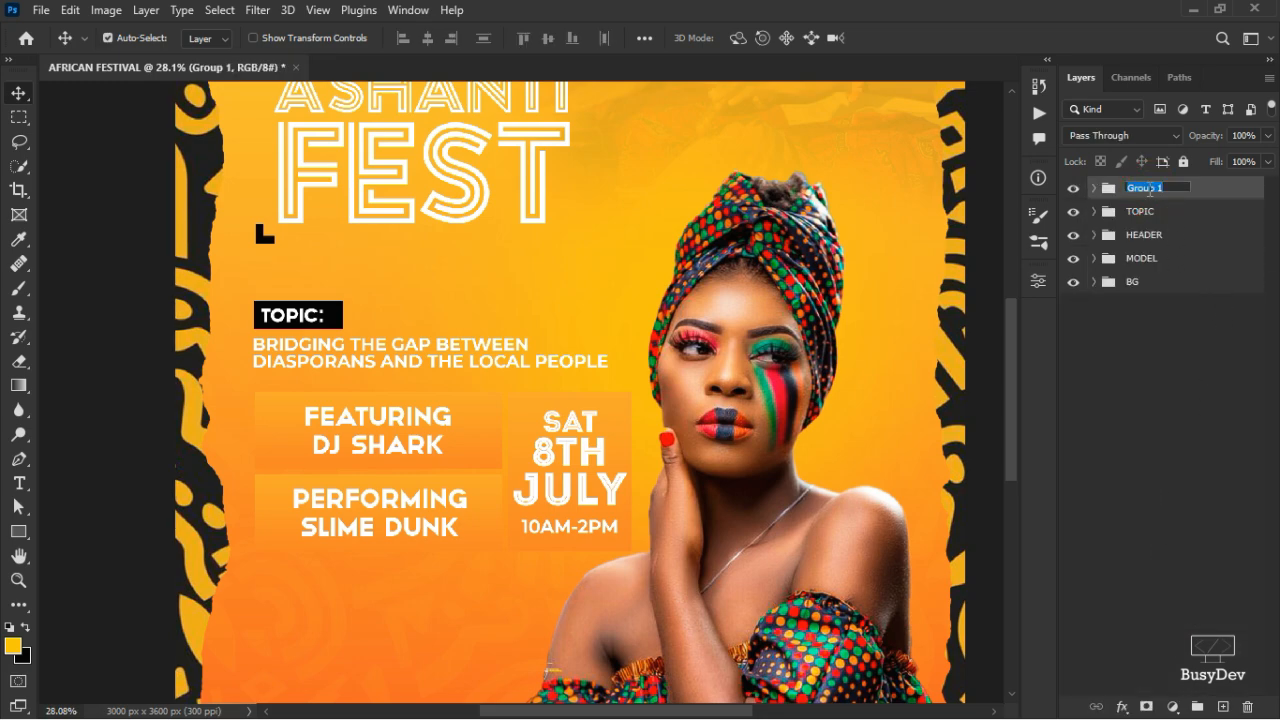
{"action": "type", "text": "PERFORMIN"}
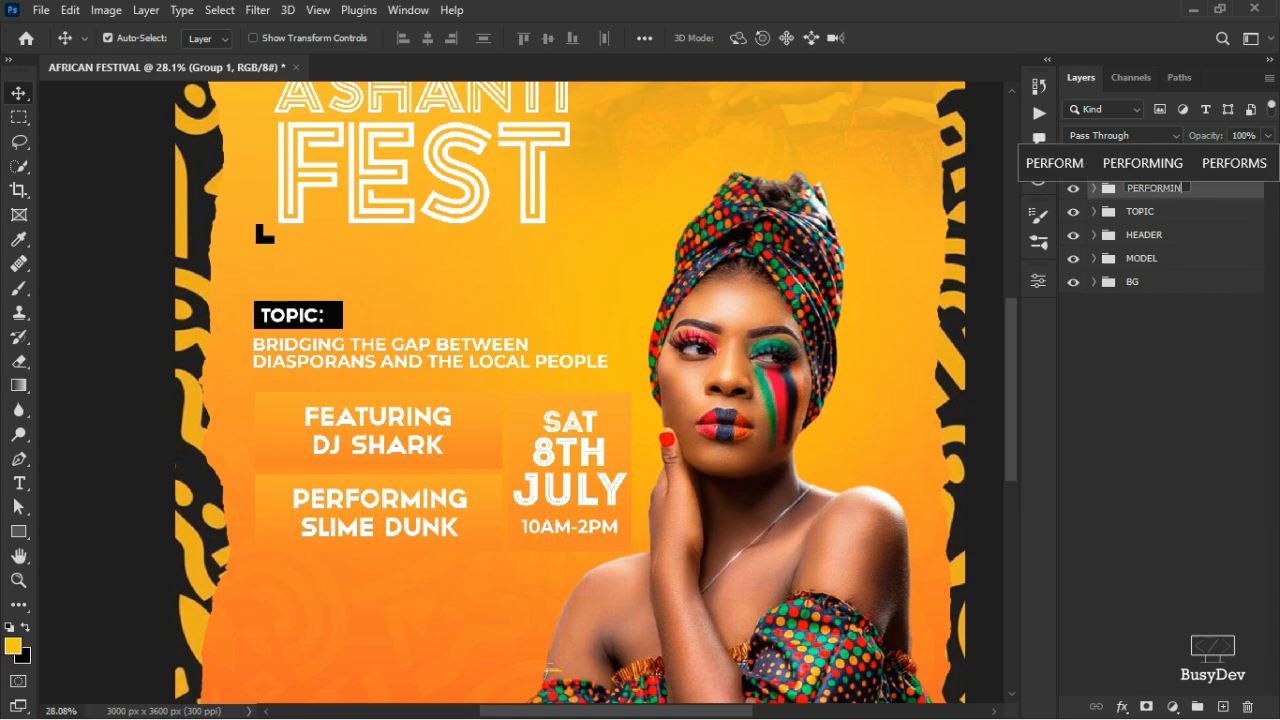
{"action": "type", "text": "G"}
- Confirm the PERFORMING group name, scale the block to 86.8% and move it slightly up
{"action": "key", "text": "Return"}
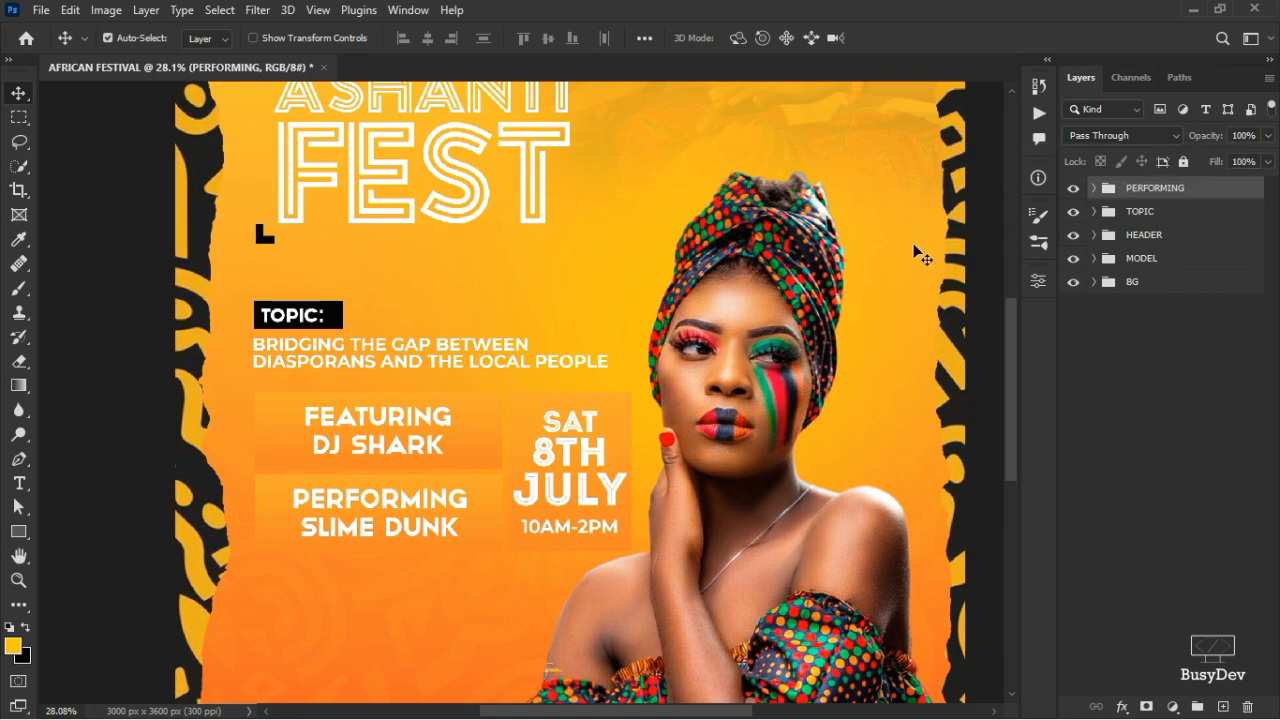
{"action": "key", "text": "ctrl+t"}
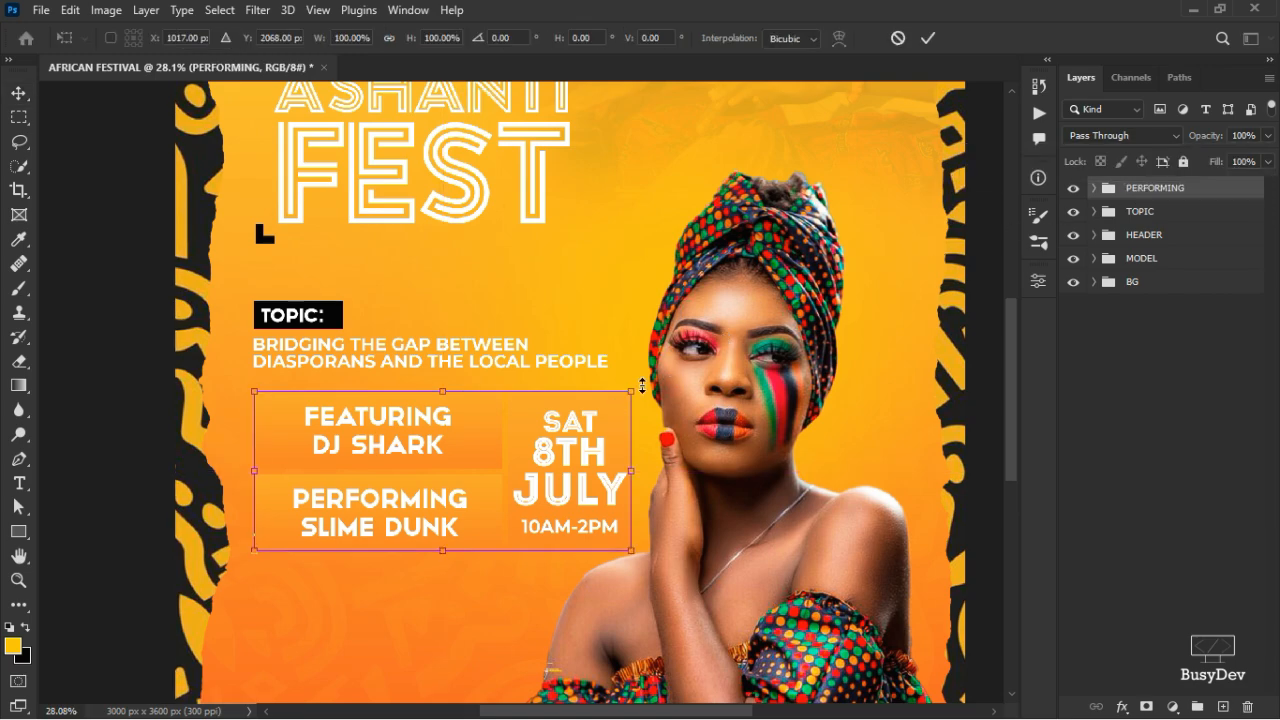
{"action": "left_click_drag", "start_coordinate": [637, 389], "coordinate": [587, 411]}
{"action": "left_click_drag", "start_coordinate": [487, 438], "coordinate": [487, 420]}
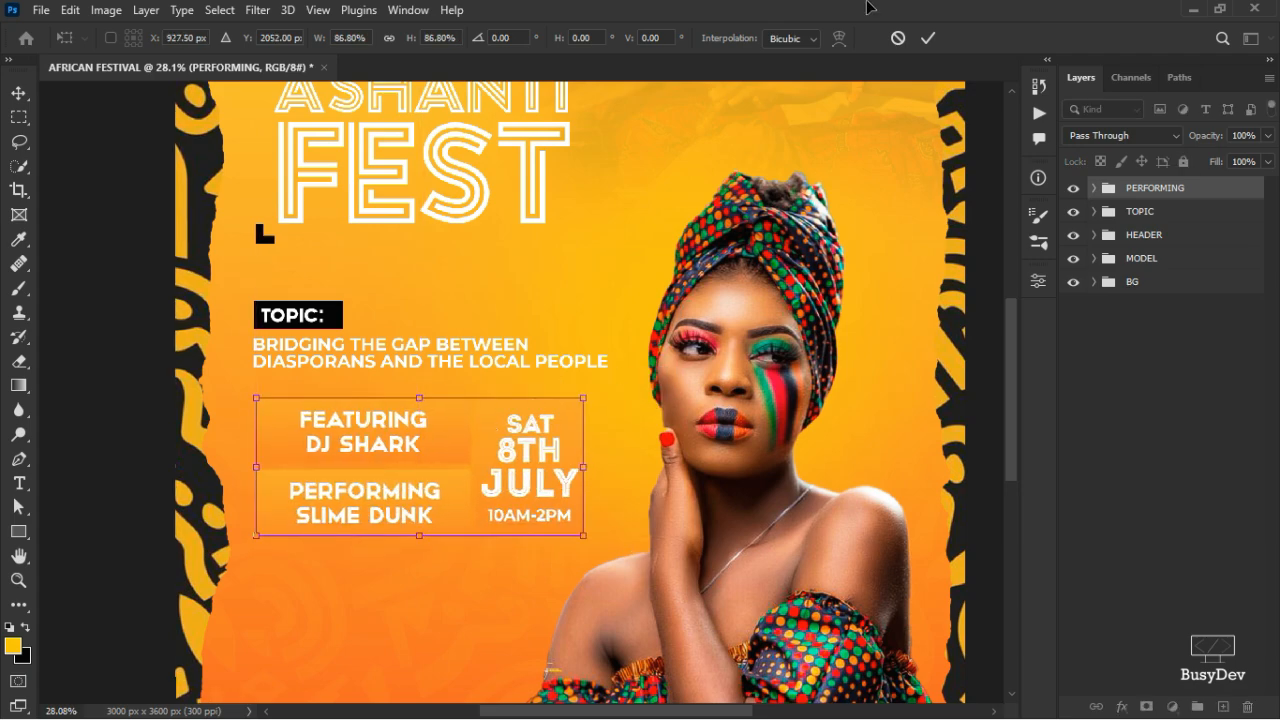
{"action": "left_click", "coordinate": [928, 38]}
{"action": "scroll", "coordinate": [555, 548], "scroll_direction": "down", "scroll_amount": 5}
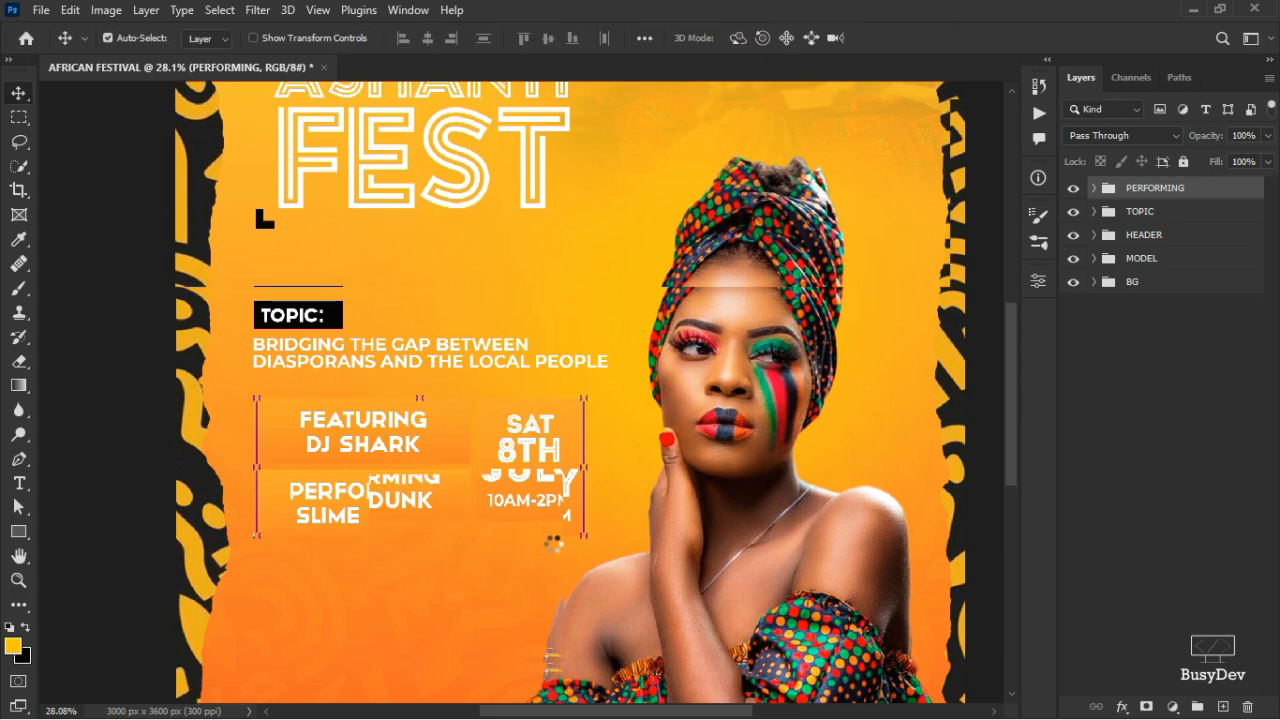
{"action": "scroll", "coordinate": [560, 548], "scroll_direction": "down", "scroll_amount": 1}
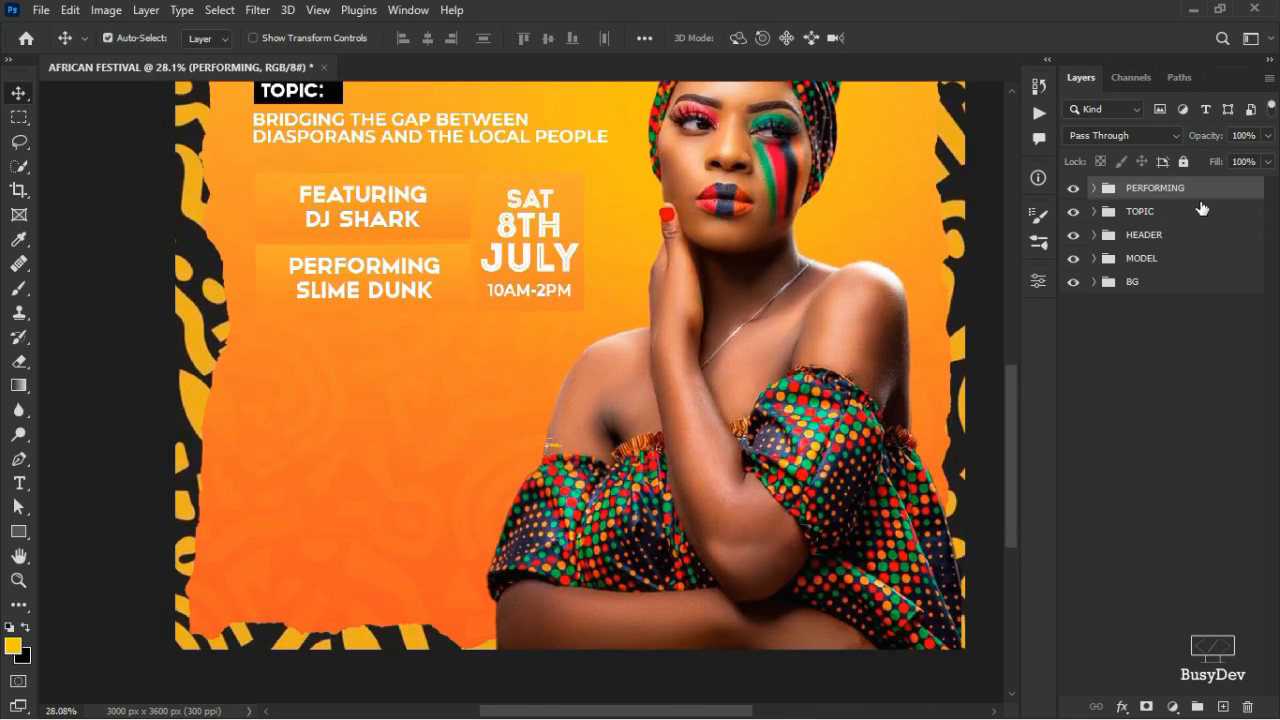
- Add a VENUE text layer below the event details, coloured dark orange be3d02
{"action": "left_click", "coordinate": [19, 484]}
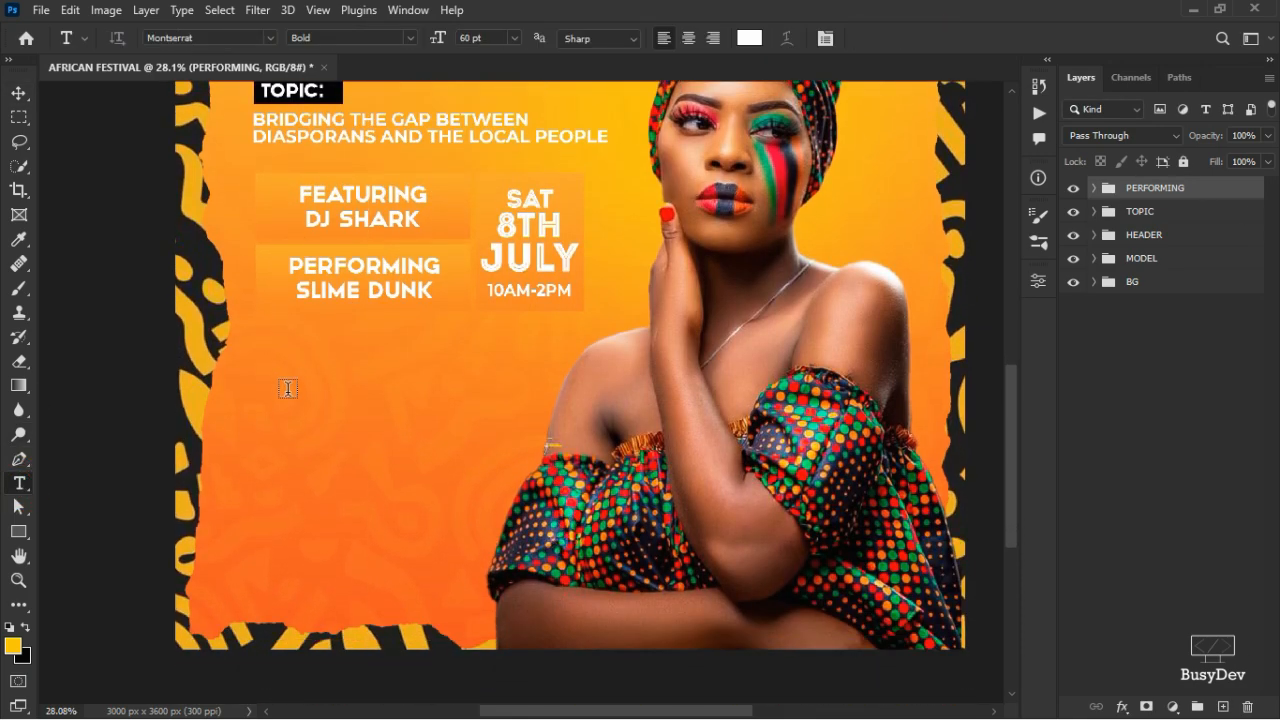
{"action": "left_click", "coordinate": [258, 405]}
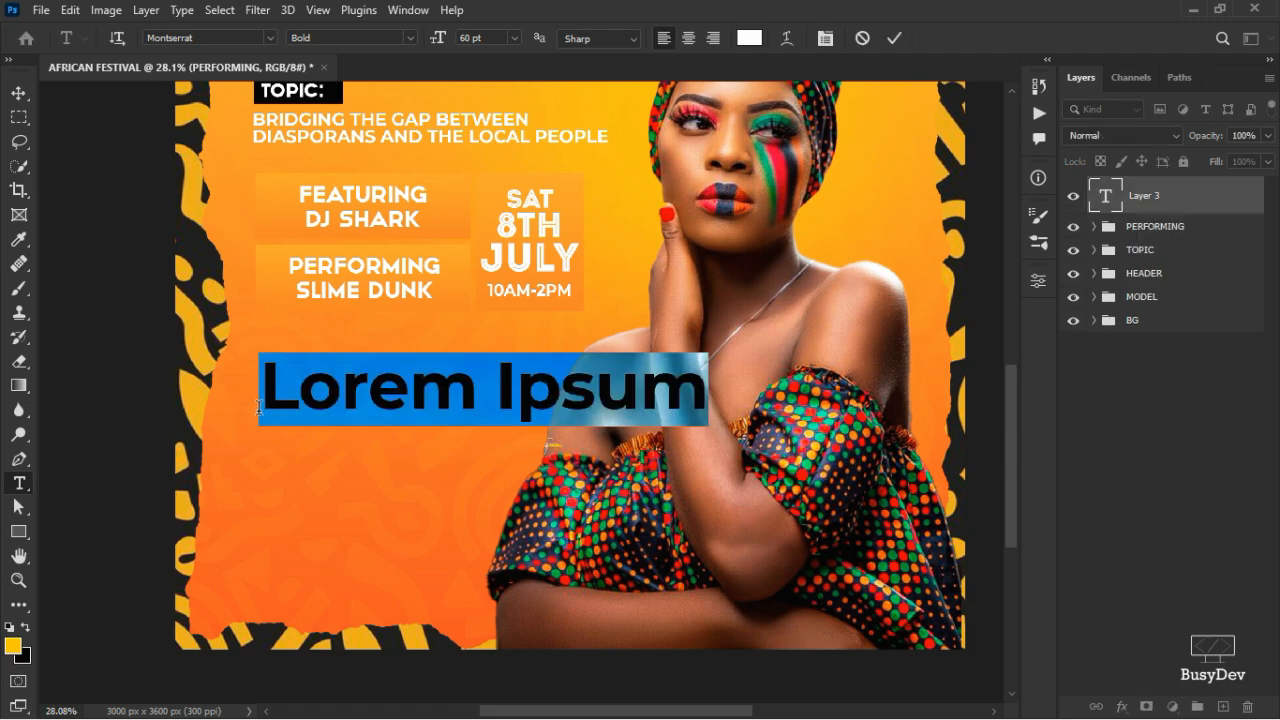
{"action": "type", "text": "VENUE"}
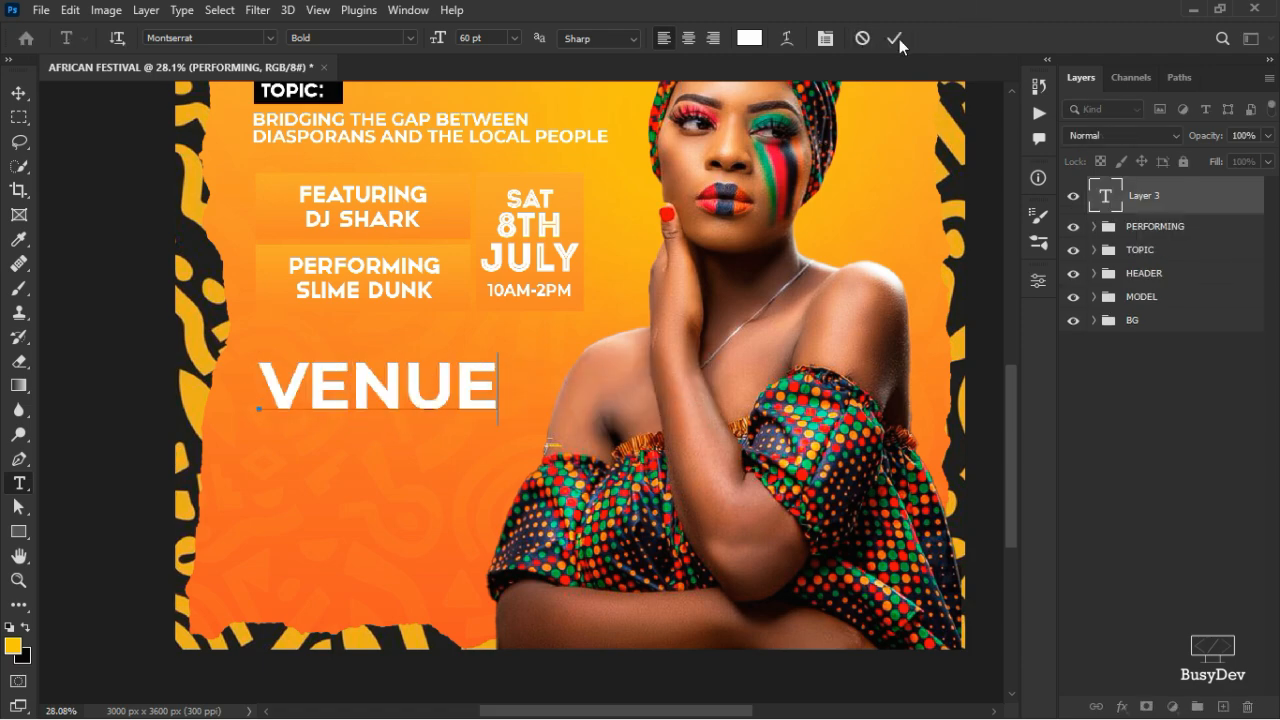
{"action": "left_click", "coordinate": [1057, 181]}
{"action": "left_click", "coordinate": [1038, 281]}
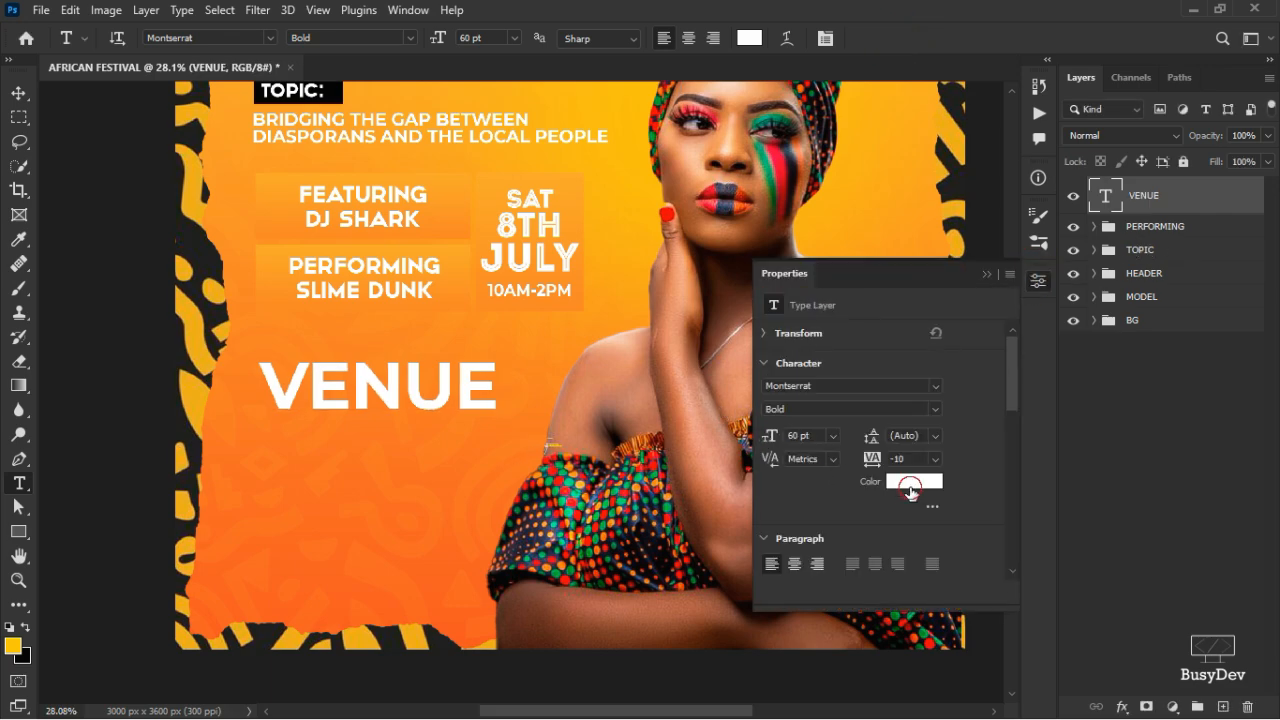
{"action": "left_click", "coordinate": [912, 482]}
{"action": "left_click", "coordinate": [354, 542]}
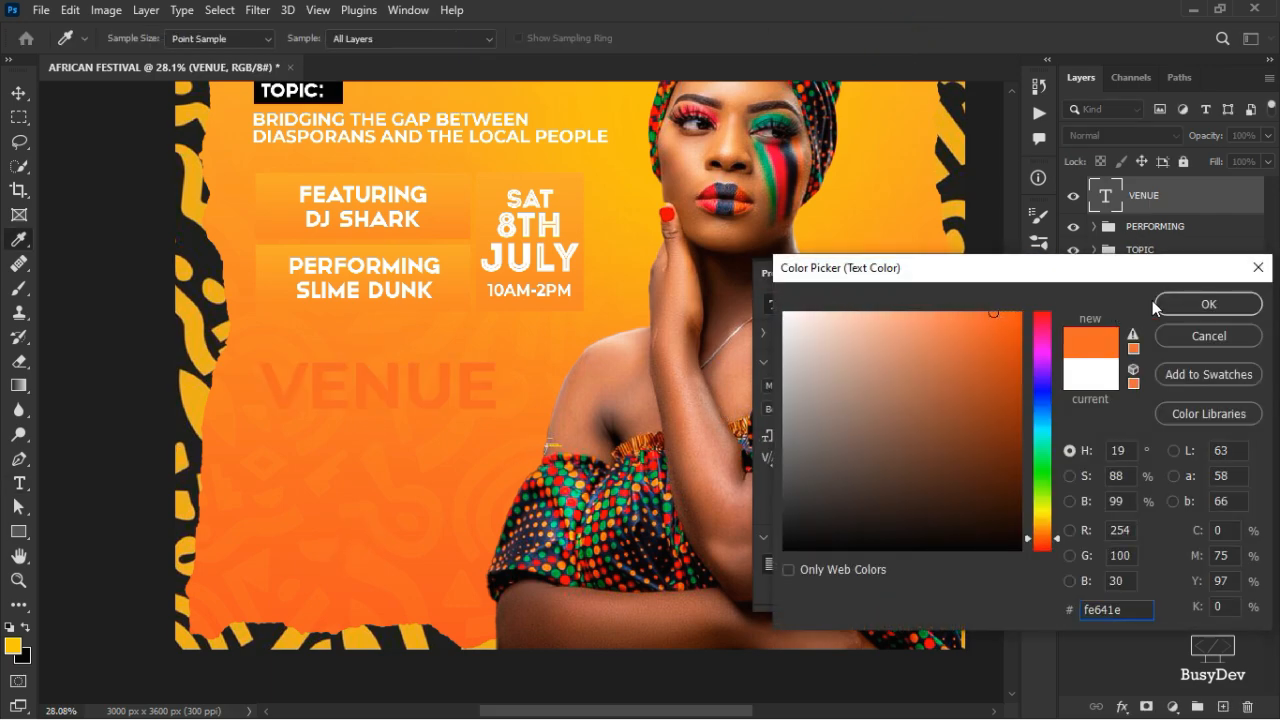
{"action": "left_click_drag", "start_coordinate": [985, 345], "coordinate": [1018, 372]}
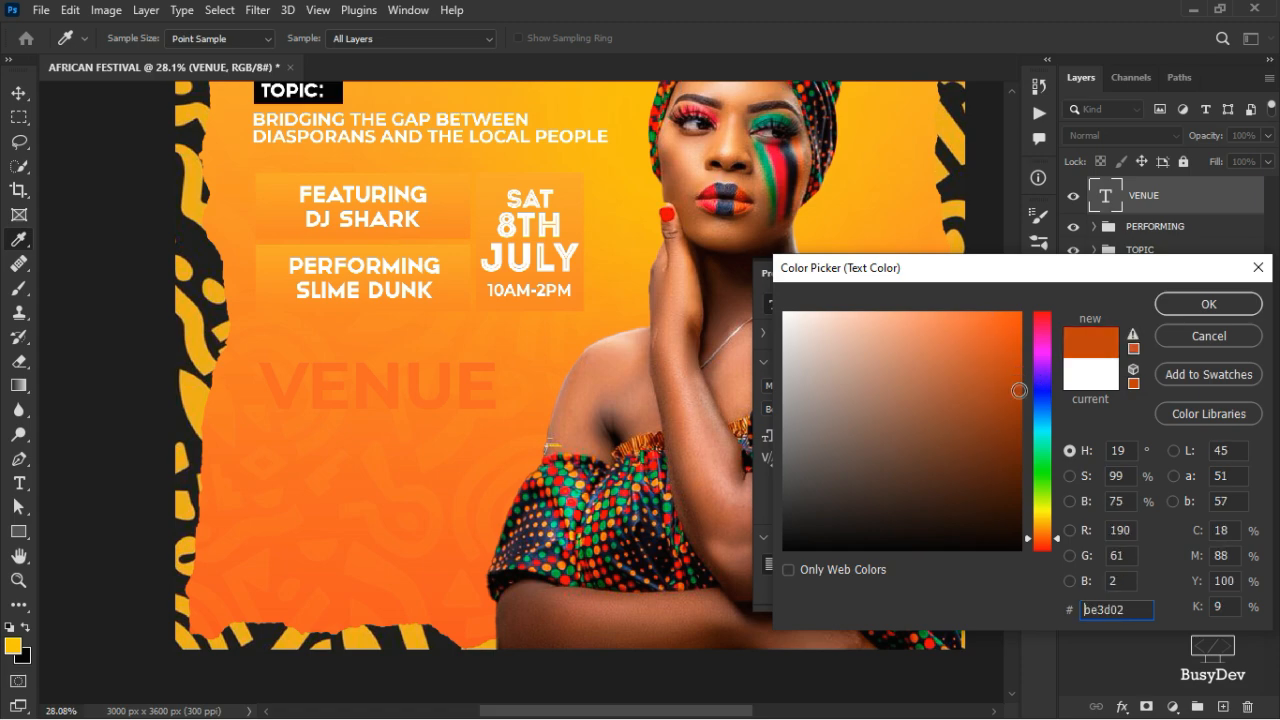
{"action": "left_click", "coordinate": [1215, 303]}
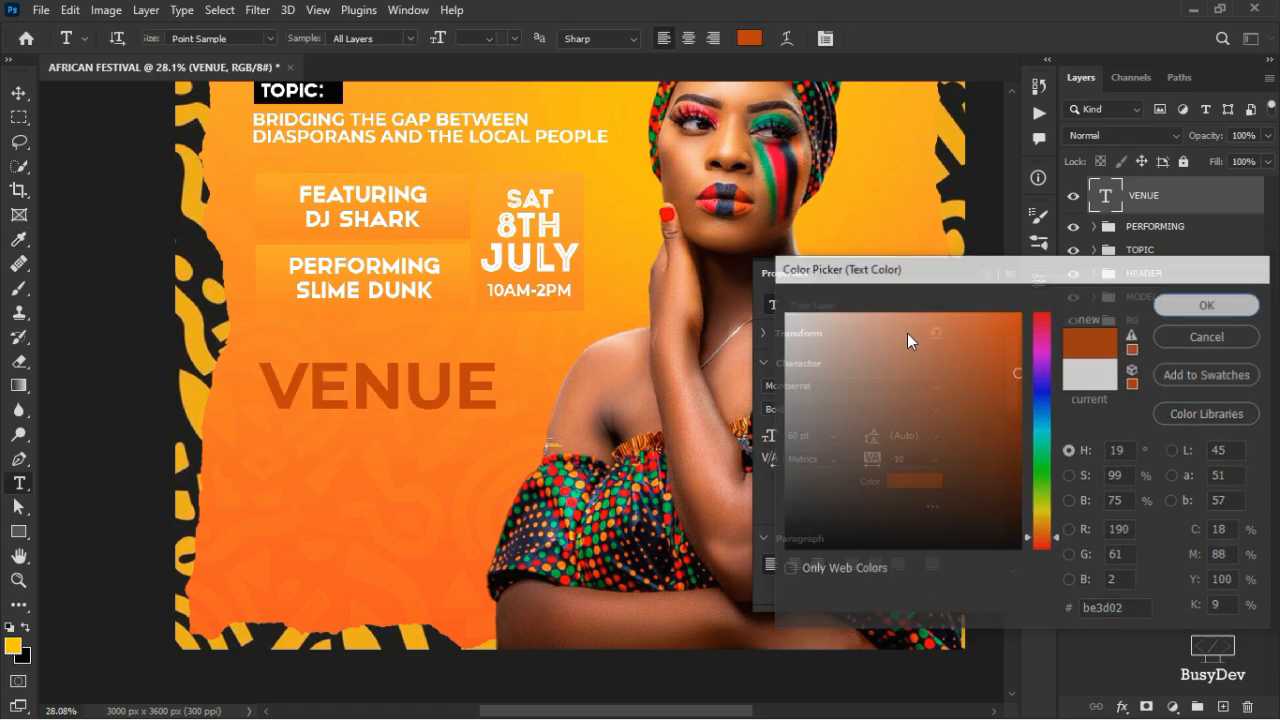
- Shrink VENUE to a small heading of about 19.35 pt
{"action": "key", "text": "ctrl+t"}
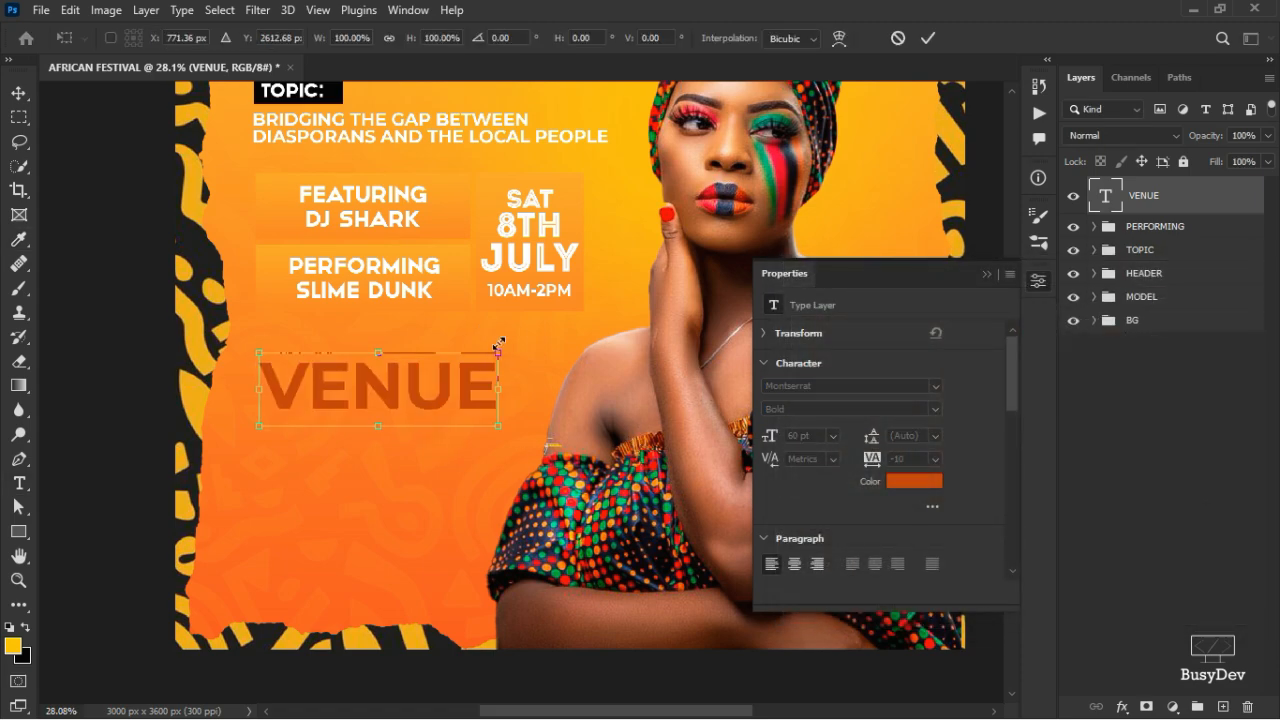
{"action": "left_click_drag", "start_coordinate": [500, 345], "coordinate": [313, 385]}
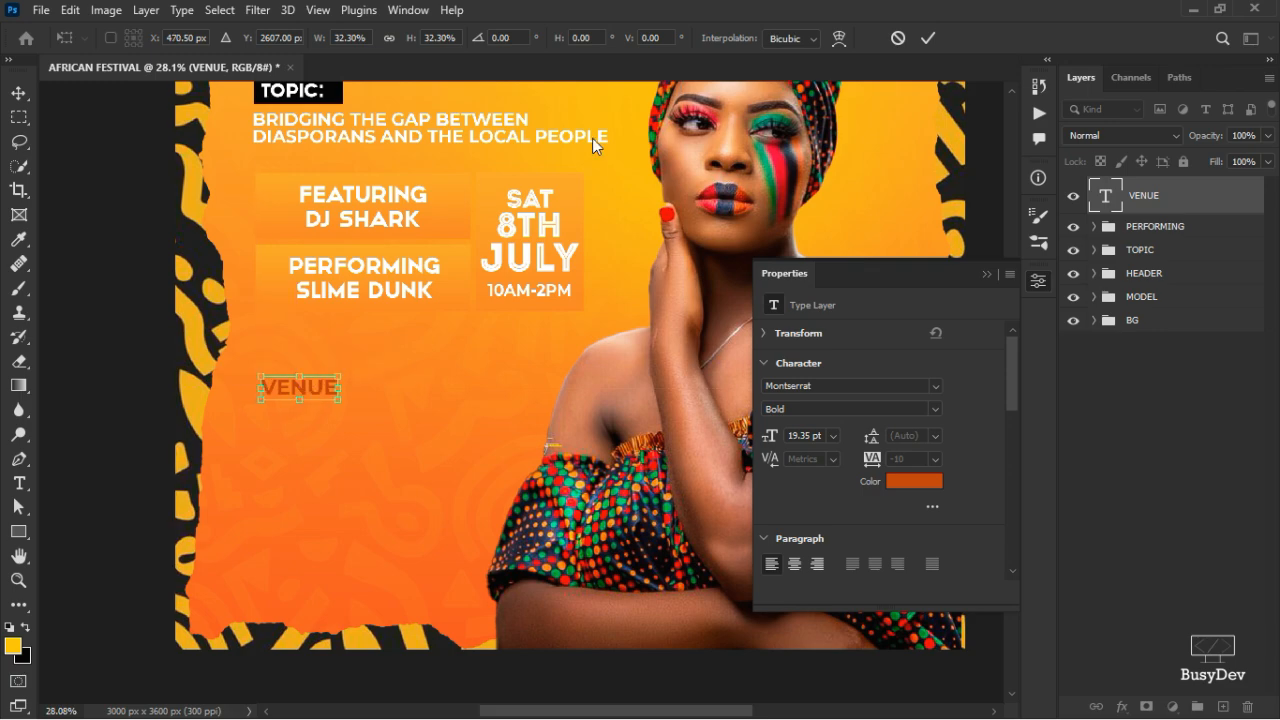
{"action": "left_click", "coordinate": [928, 40]}
{"action": "key", "text": "t"}
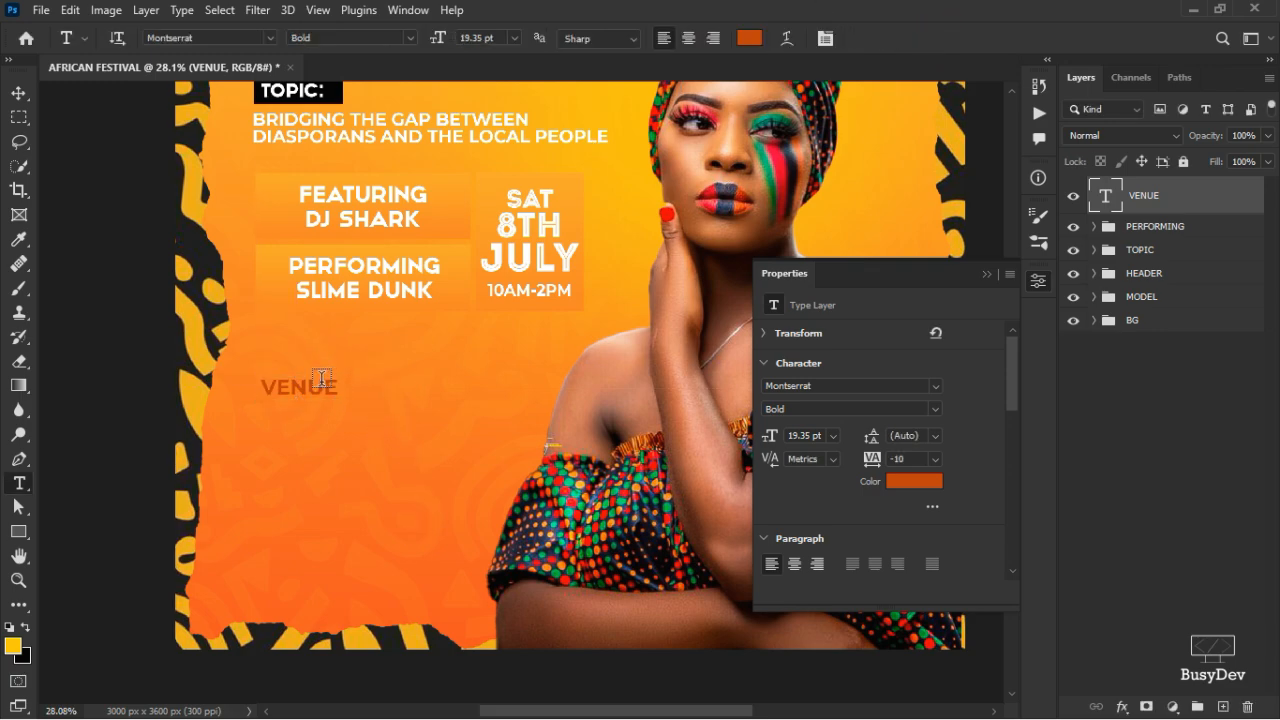
{"action": "left_click", "coordinate": [17, 531]}
{"action": "scroll", "coordinate": [234, 420], "scroll_direction": "up", "scroll_amount": 3}
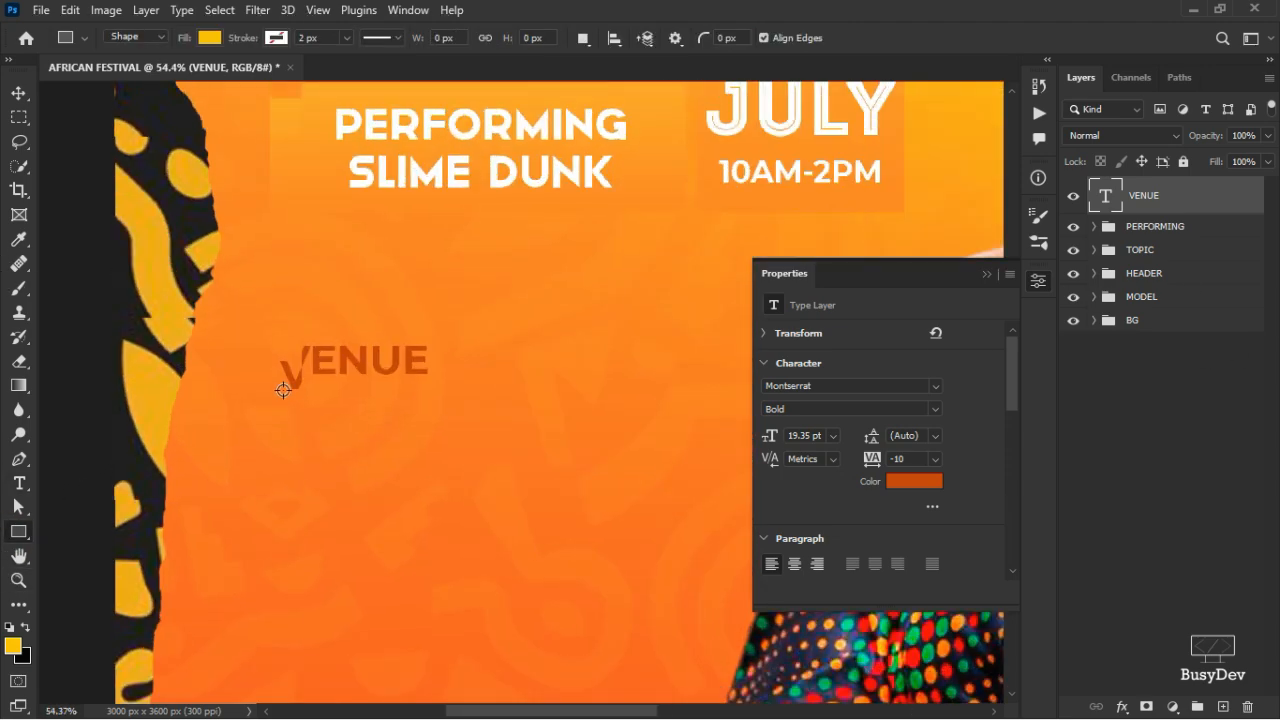
- Draw a thin 1051 × 9 px line under VENUE and fill it dark orange
{"action": "scroll", "coordinate": [274, 420], "scroll_direction": "up", "scroll_amount": 1}
{"action": "left_click_drag", "start_coordinate": [281, 415], "coordinate": [814, 411]}
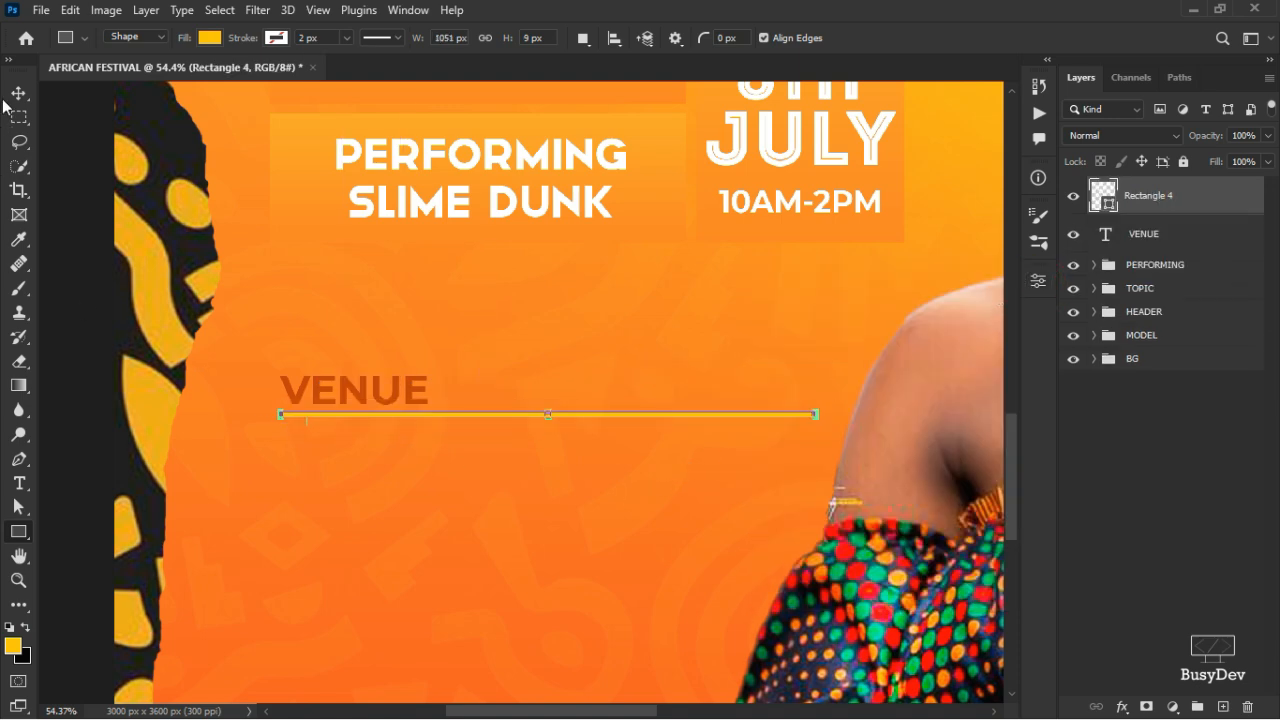
{"action": "left_click", "coordinate": [17, 93]}
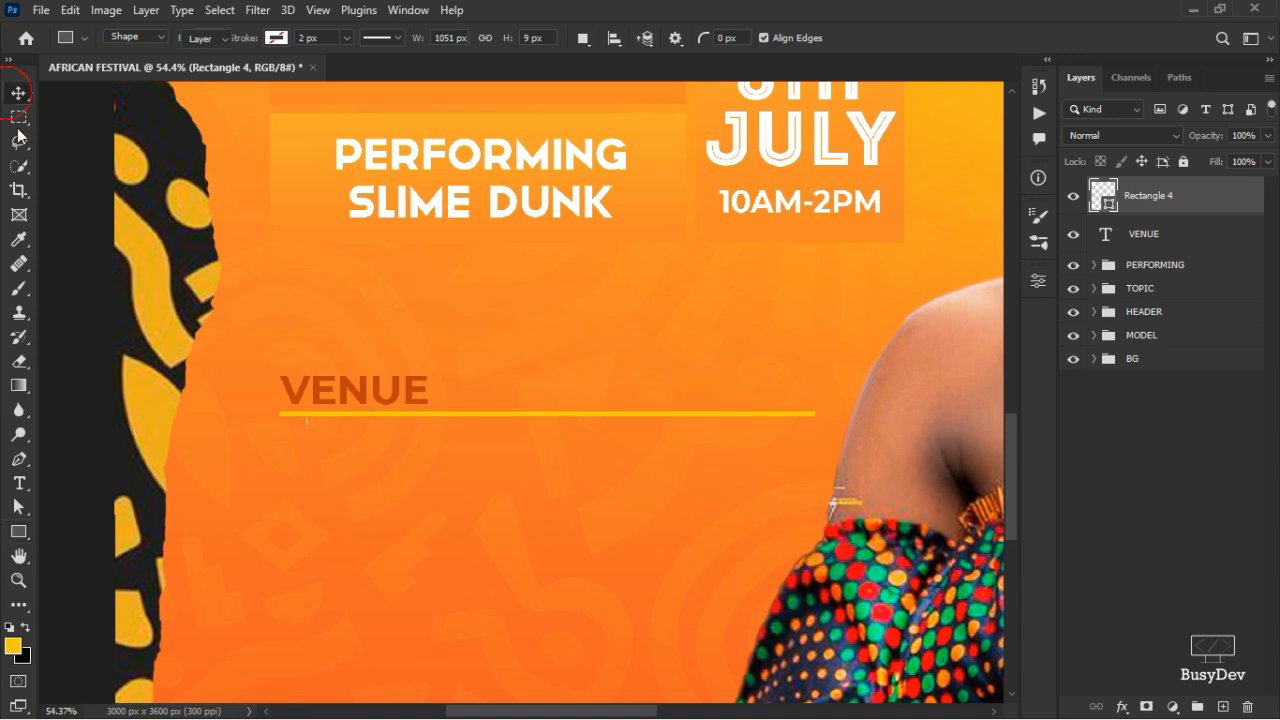
{"action": "left_click", "coordinate": [1039, 282]}
{"action": "left_click", "coordinate": [821, 470]}
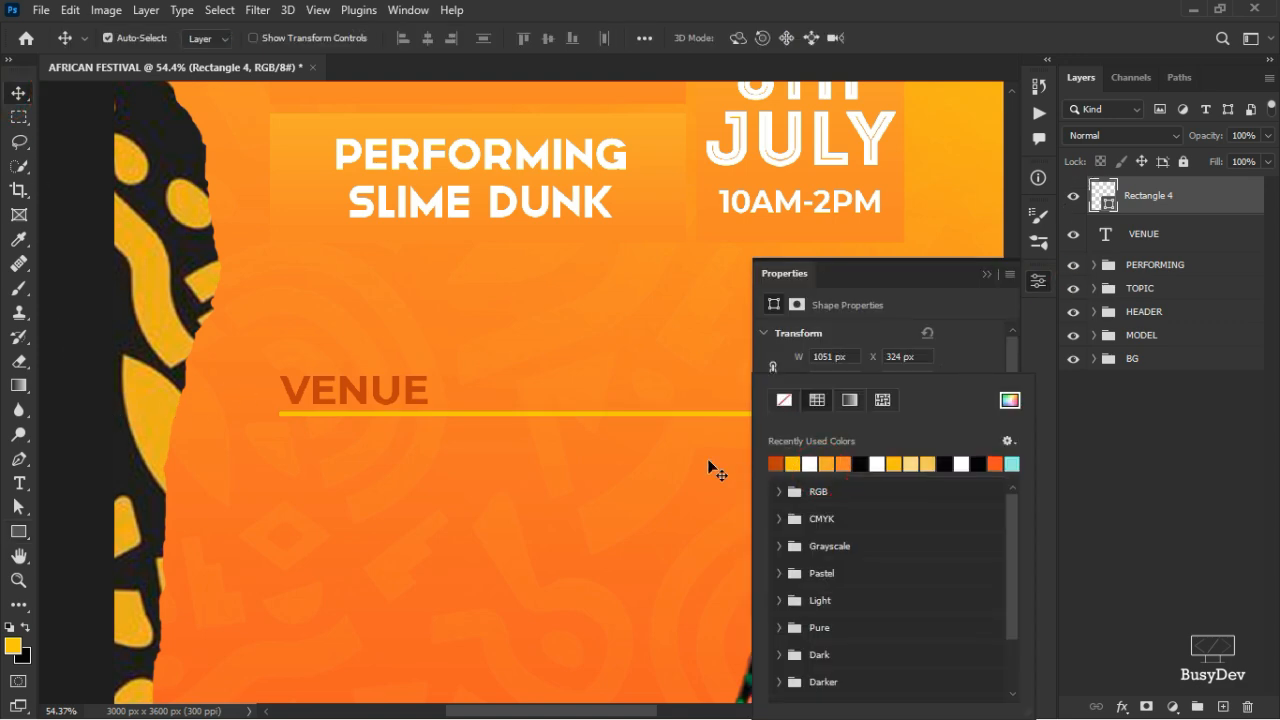
{"action": "left_click", "coordinate": [777, 462]}
{"action": "left_click", "coordinate": [965, 322]}
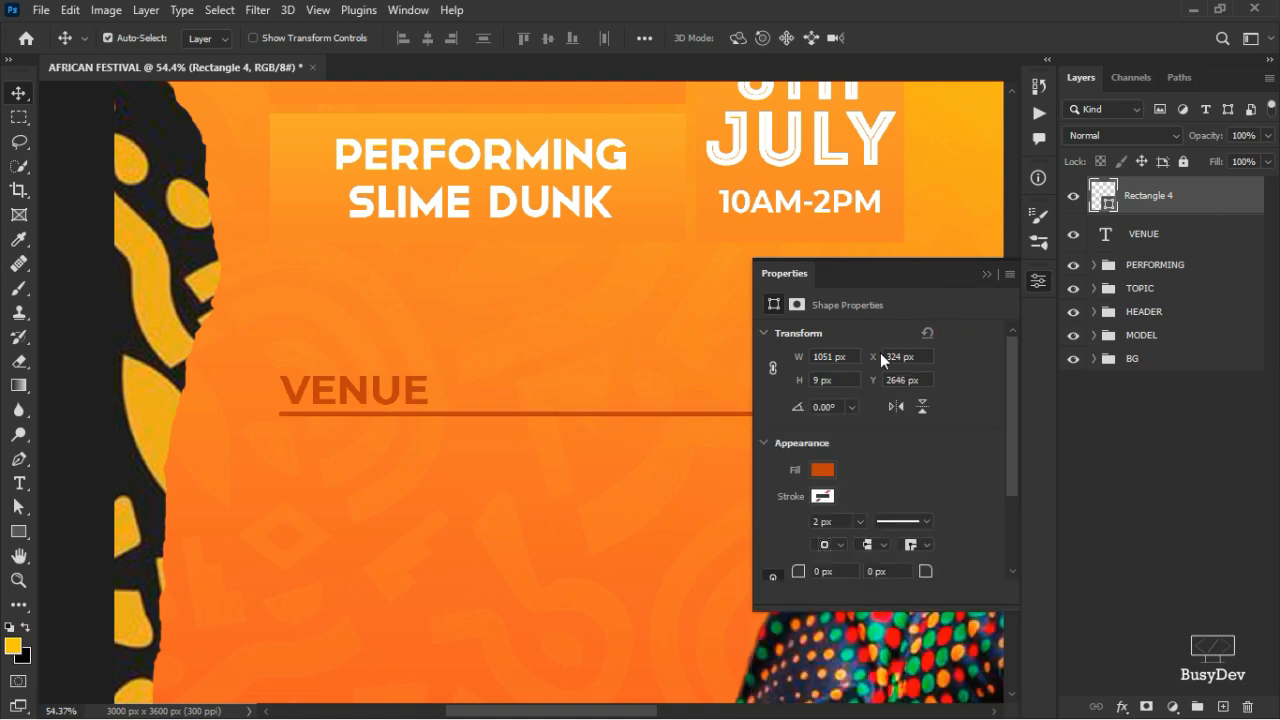
{"action": "left_click", "coordinate": [1043, 280]}
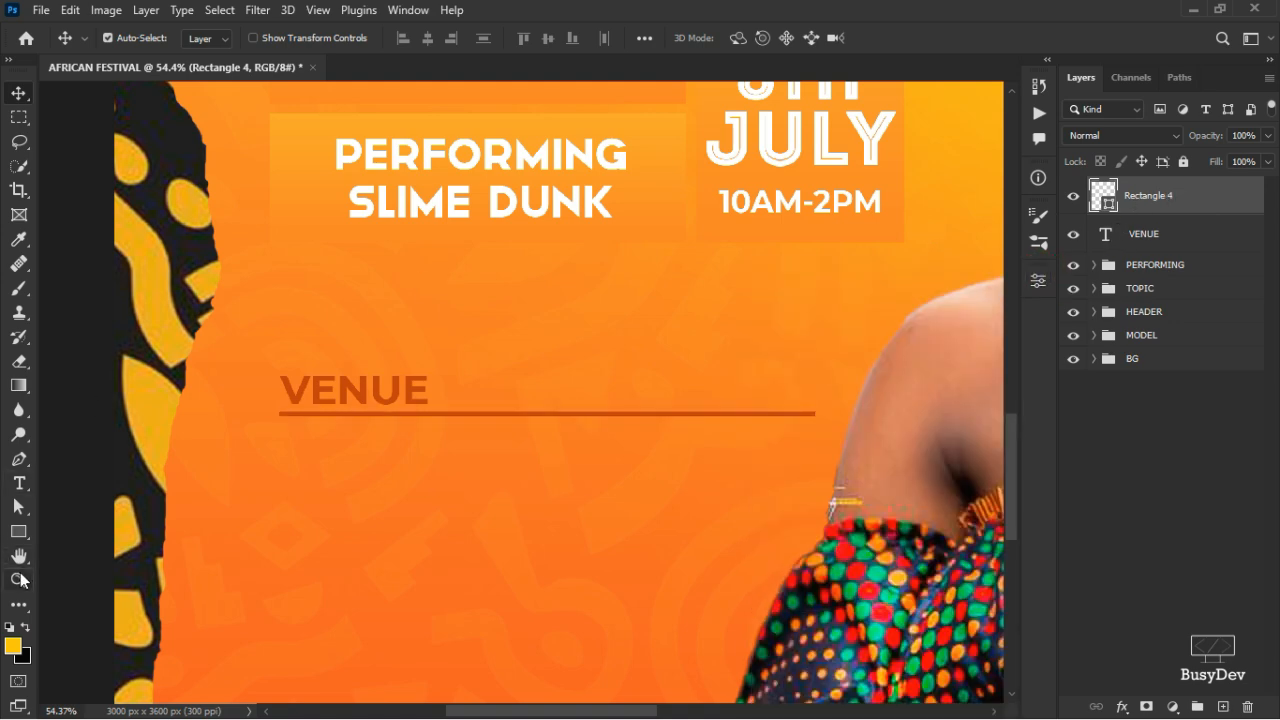
{"action": "left_click", "coordinate": [18, 482]}
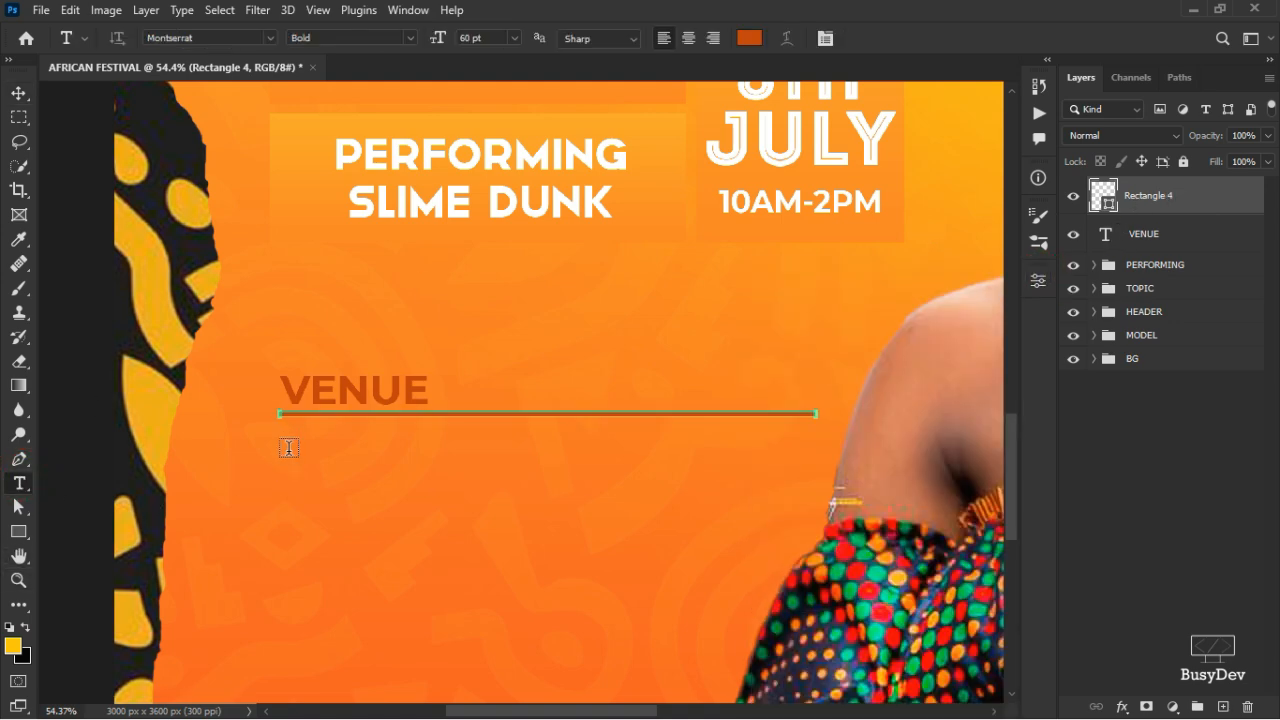
- Type KINGSWAY STREET as a new text line below the VENUE line
{"action": "left_click", "coordinate": [288, 449]}
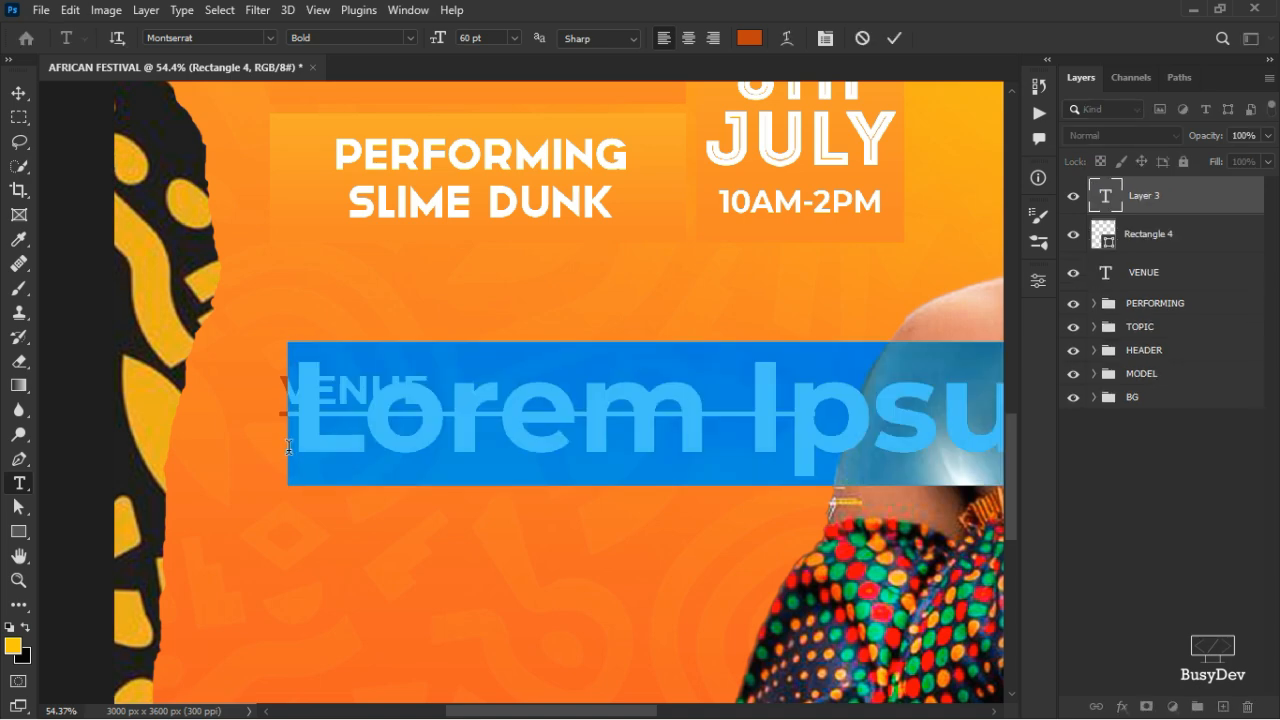
{"action": "type", "text": "k"}
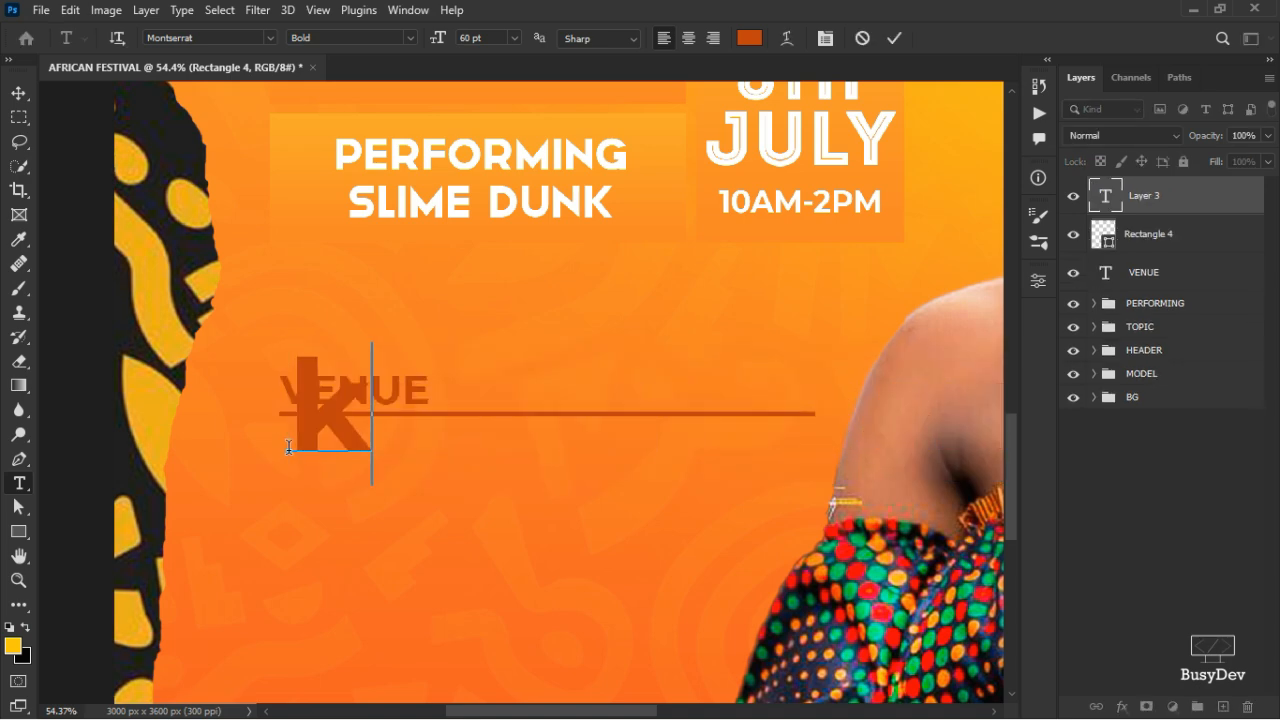
{"action": "key", "text": "BackSpace"}
{"action": "type", "text": "KIN"}
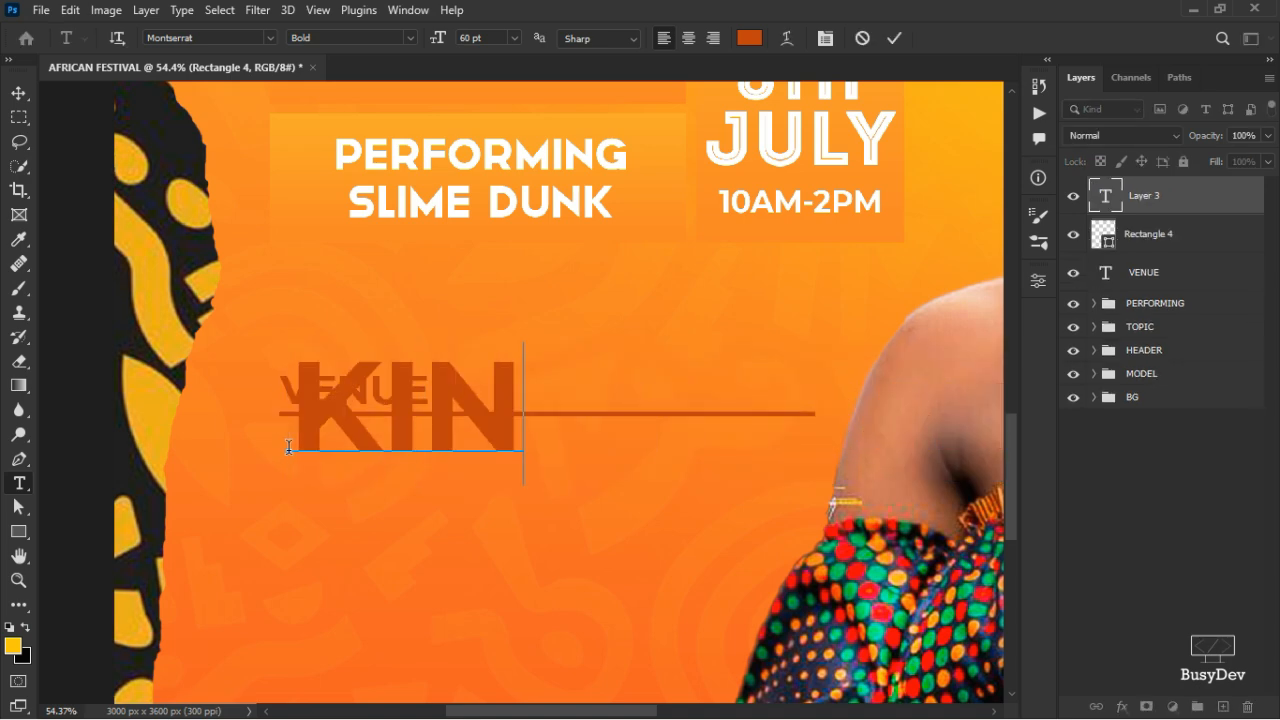
{"action": "type", "text": "GSWAY"}
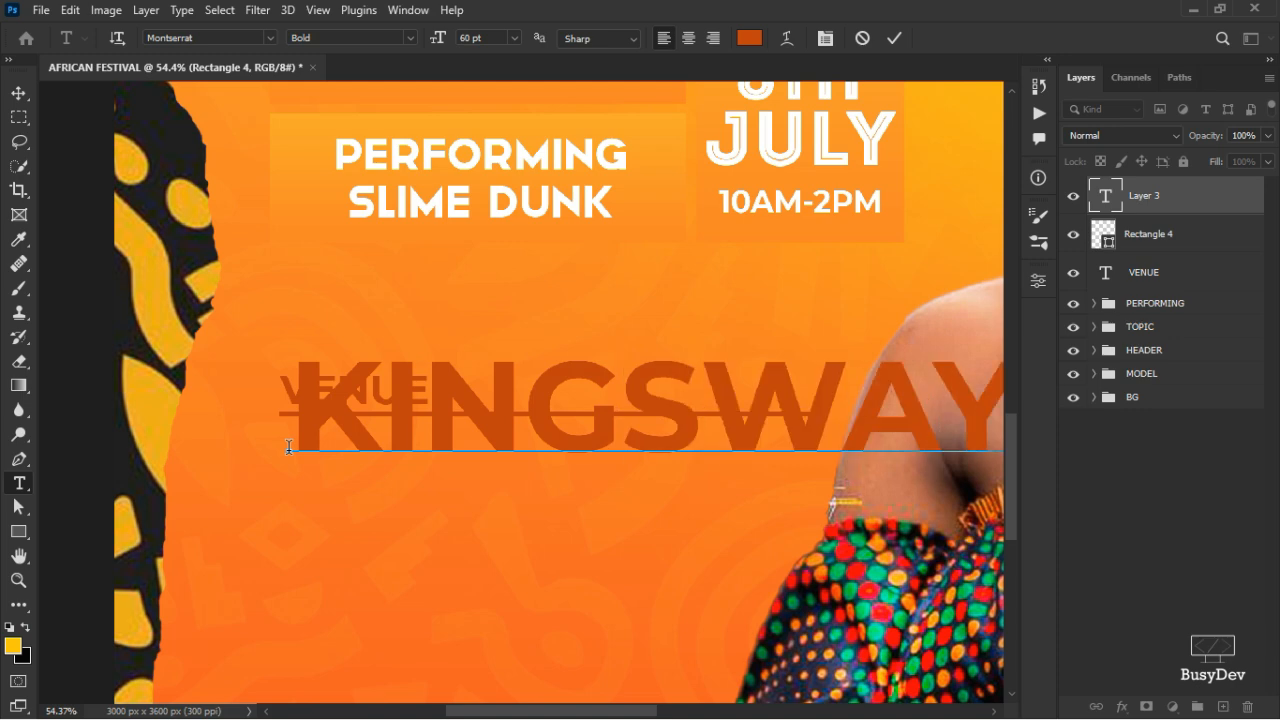
{"action": "left_click", "coordinate": [894, 38]}
- Make KINGSWAY STREET white (ffffff) in the Chewer Regular font
{"action": "left_click", "coordinate": [1038, 280]}
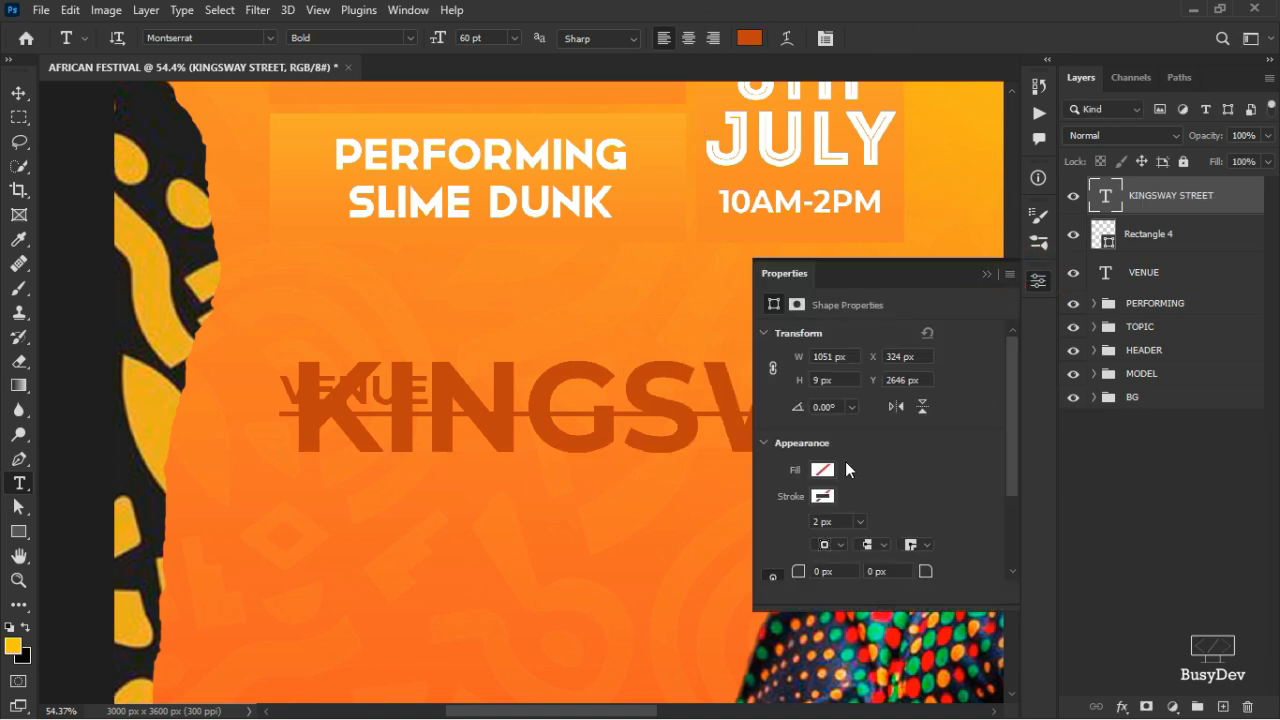
{"action": "left_click", "coordinate": [907, 487]}
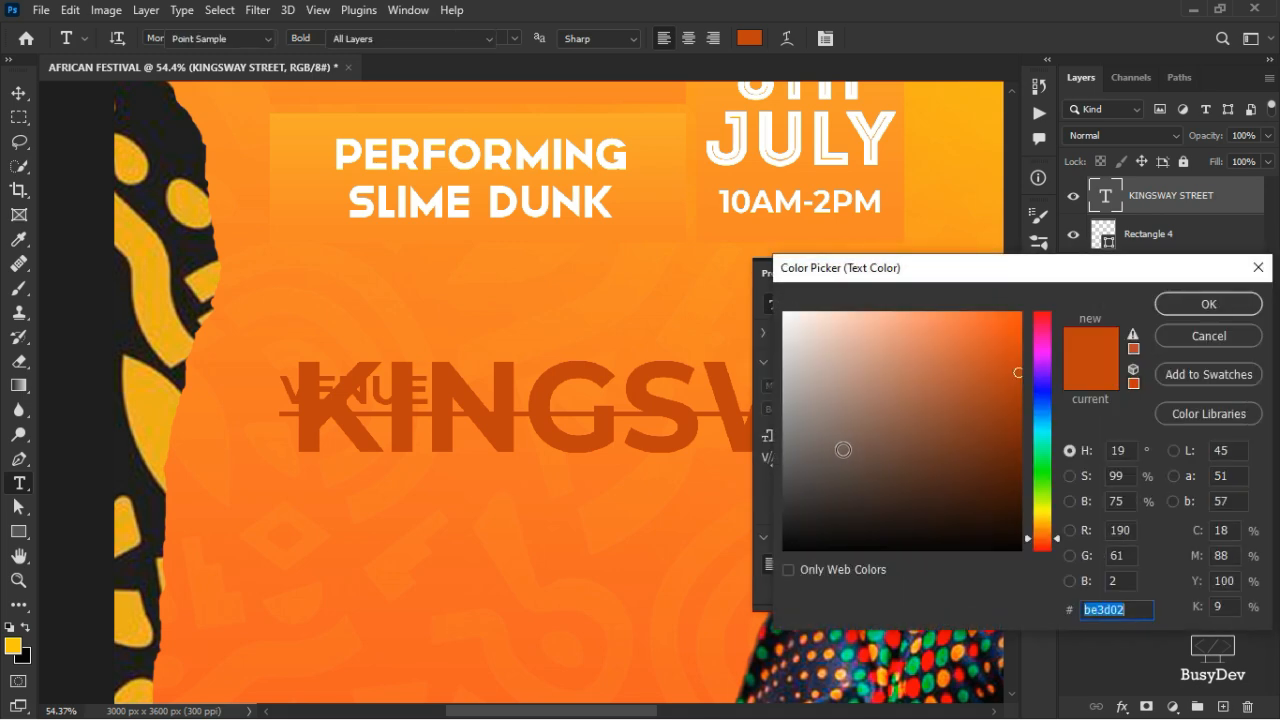
{"action": "type", "text": "ffffff"}
{"action": "left_click", "coordinate": [1208, 304]}
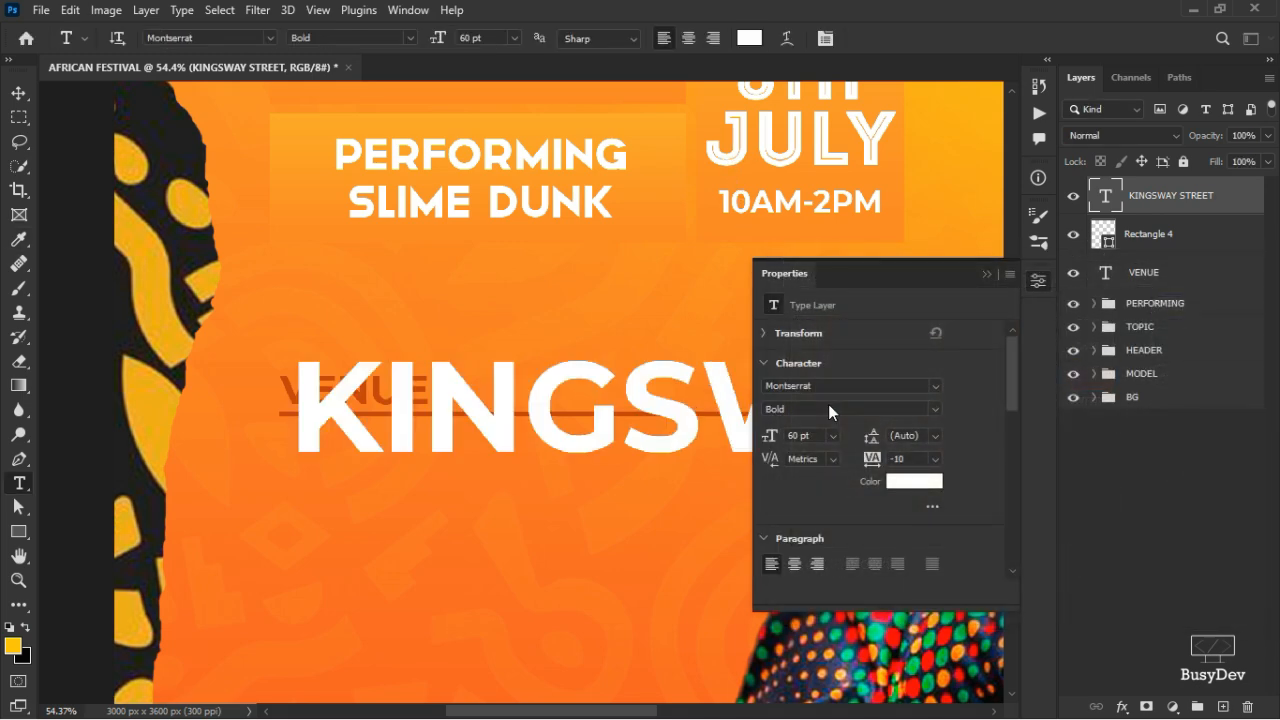
{"action": "left_click", "coordinate": [822, 384]}
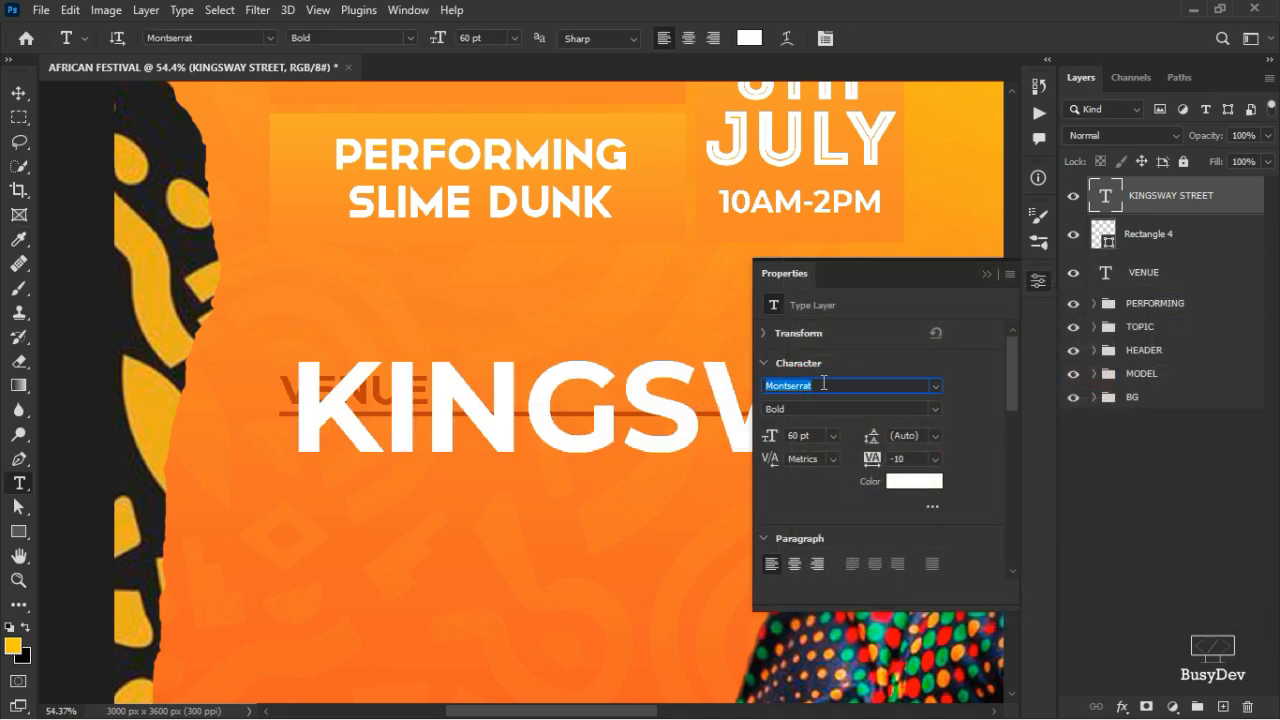
{"action": "type", "text": "CHEWE"}
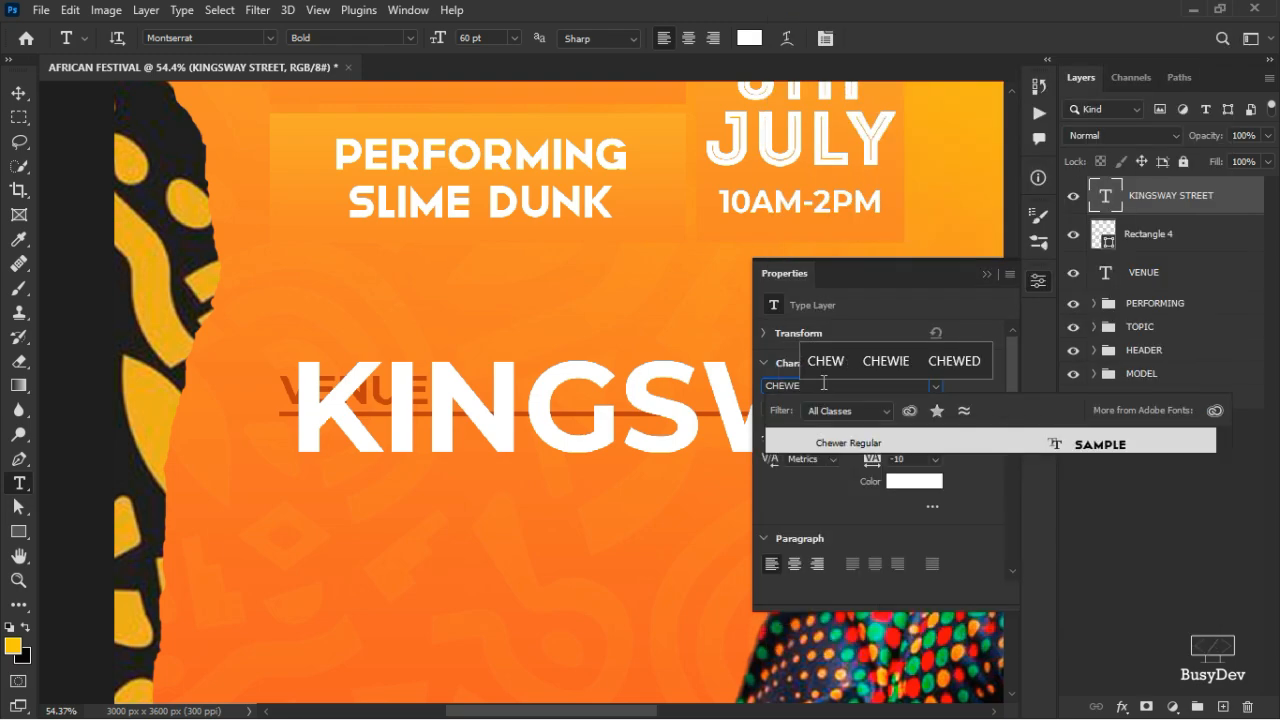
{"action": "left_click", "coordinate": [900, 442]}
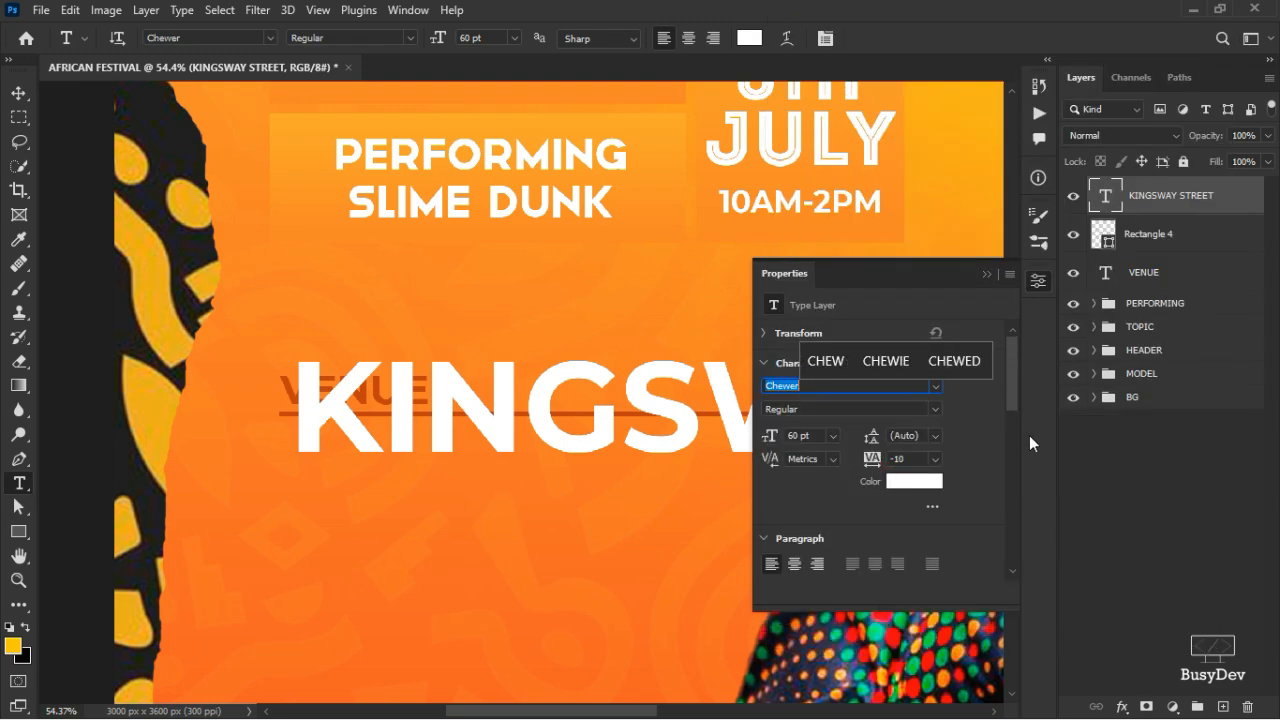
{"action": "left_click", "coordinate": [1036, 289]}
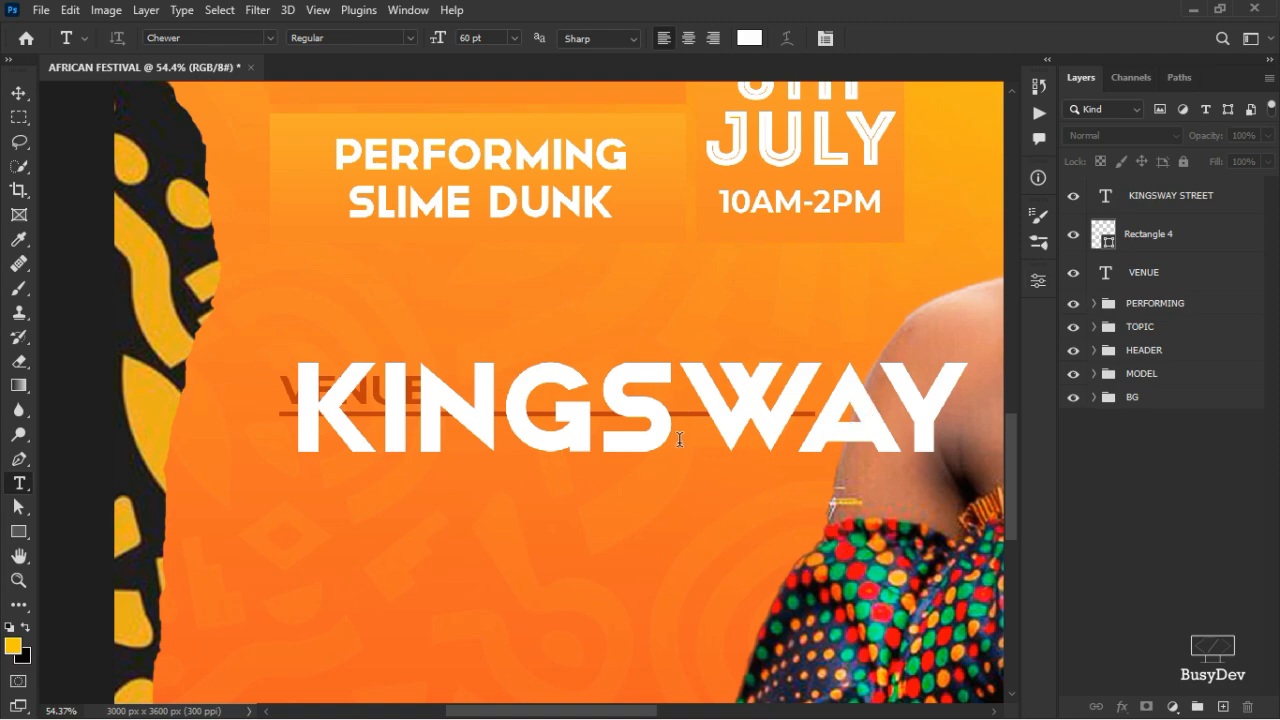
- Scale KINGSWAY STREET to about 31% and align it beneath the VENUE line
{"action": "key", "text": "v"}
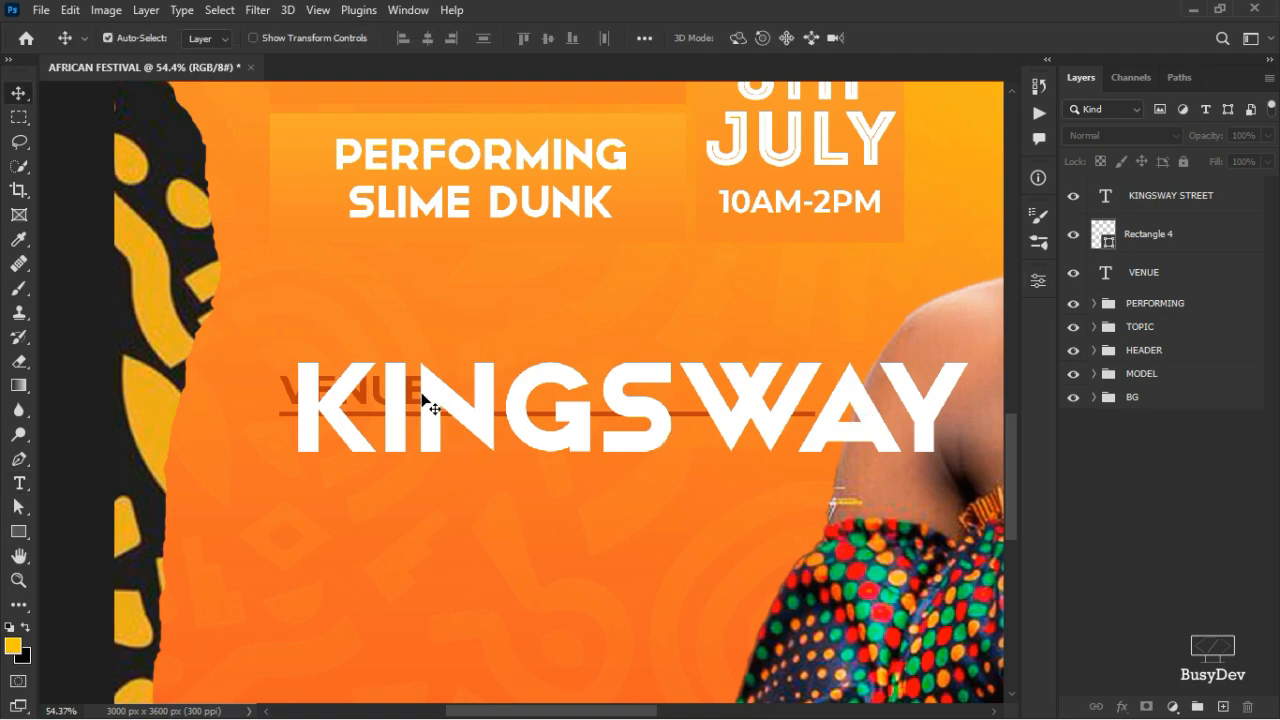
{"action": "left_click_drag", "start_coordinate": [480, 423], "coordinate": [420, 437]}
{"action": "key", "text": "ctrl+t"}
{"action": "left_click", "coordinate": [228, 356]}
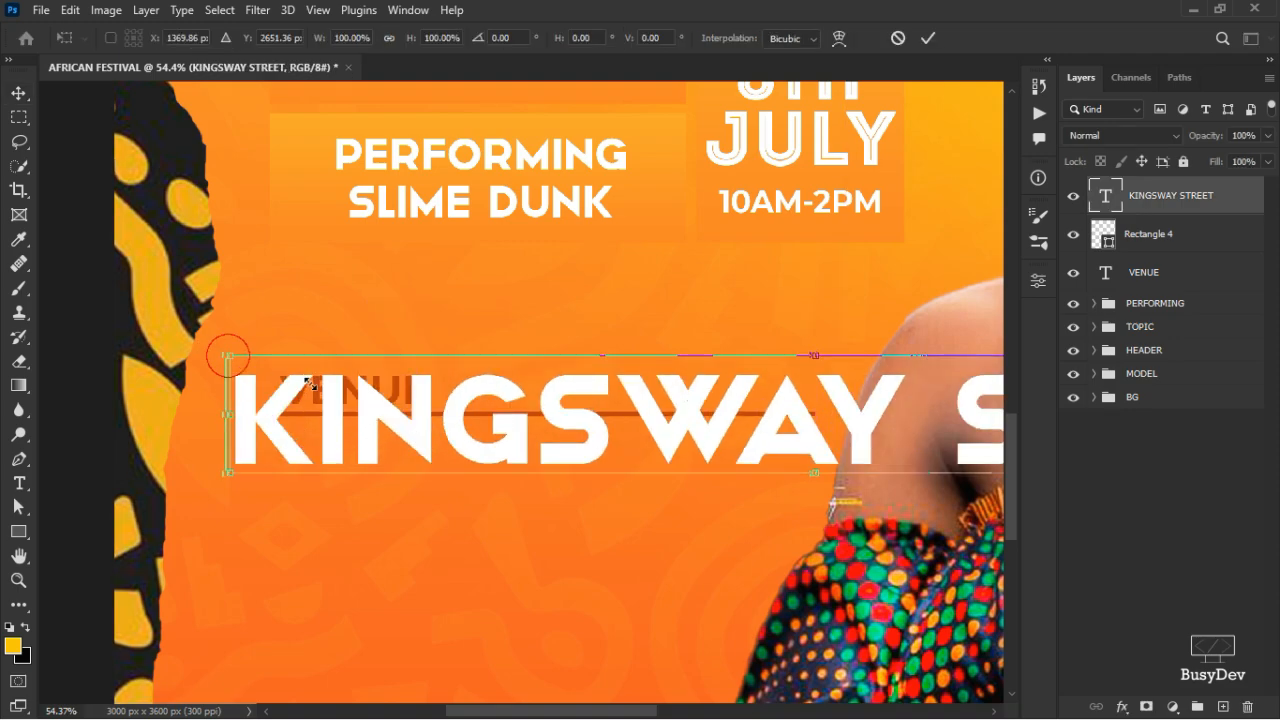
{"action": "left_click_drag", "start_coordinate": [310, 383], "coordinate": [745, 519]}
{"action": "key", "text": "ctrl+z"}
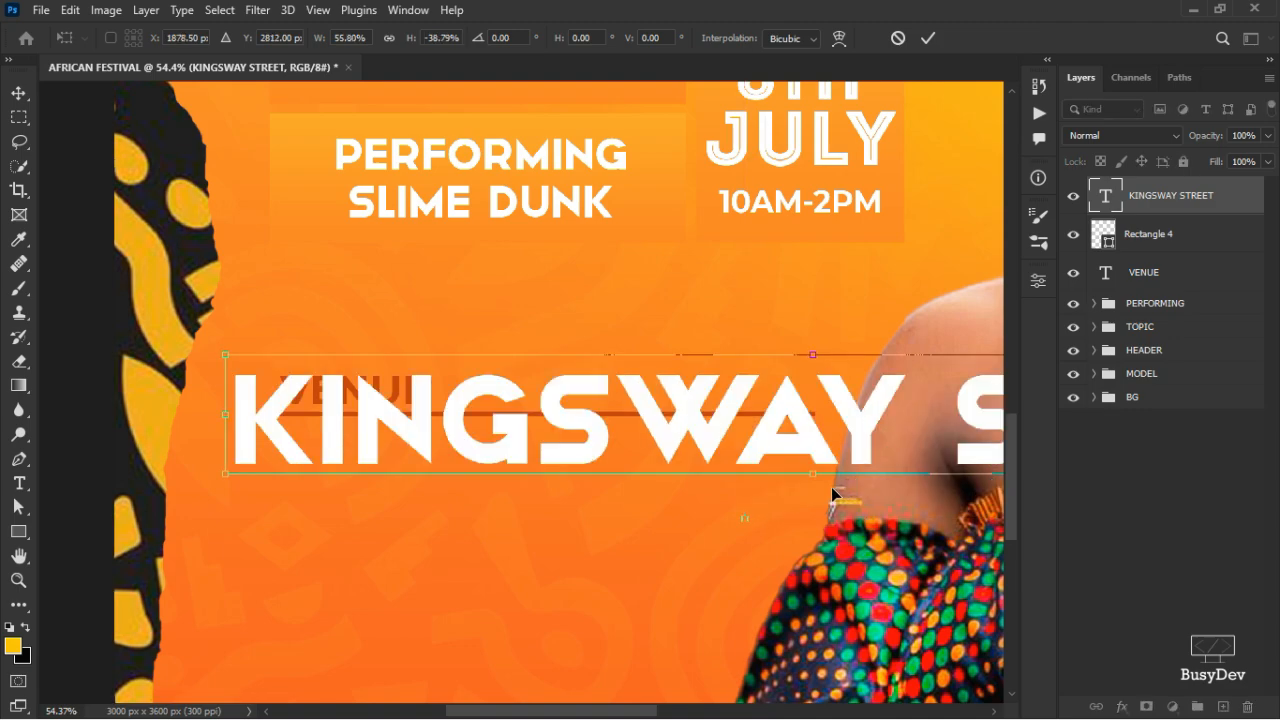
{"action": "left_click_drag", "start_coordinate": [226, 356], "coordinate": [440, 463]}
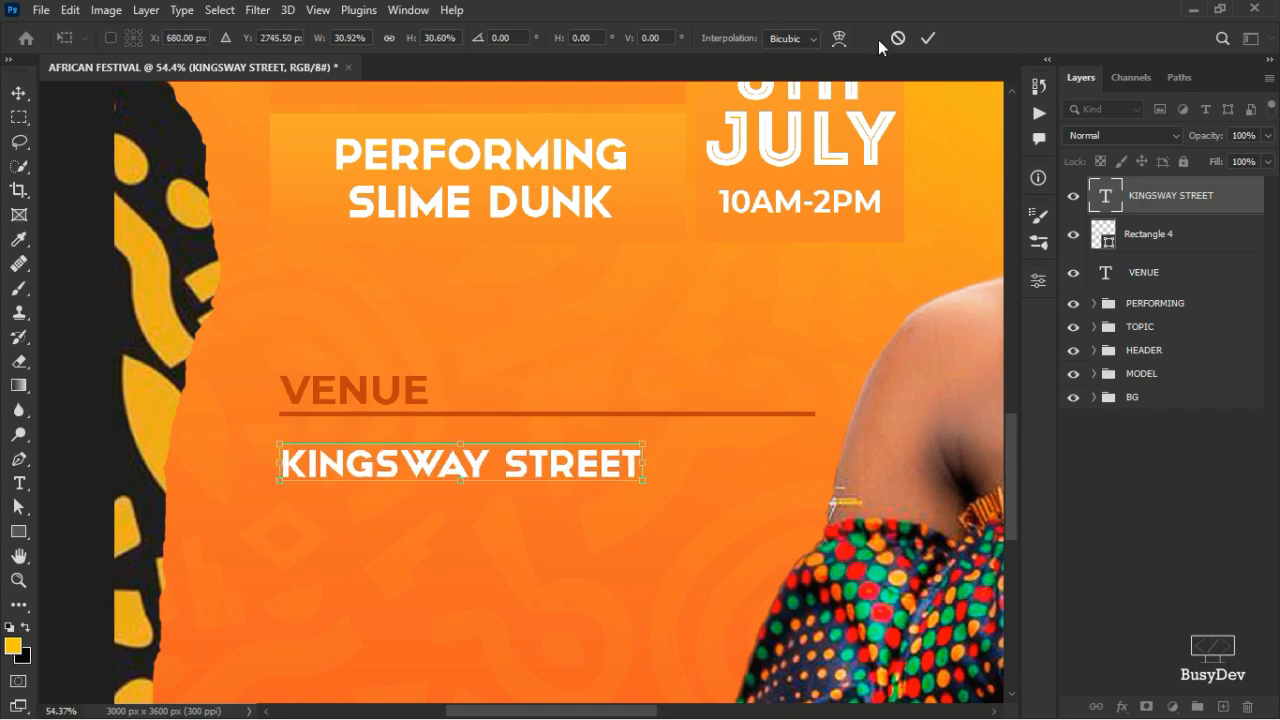
{"action": "left_click", "coordinate": [930, 40]}
{"action": "scroll", "coordinate": [766, 423], "scroll_direction": "down", "scroll_amount": 2}
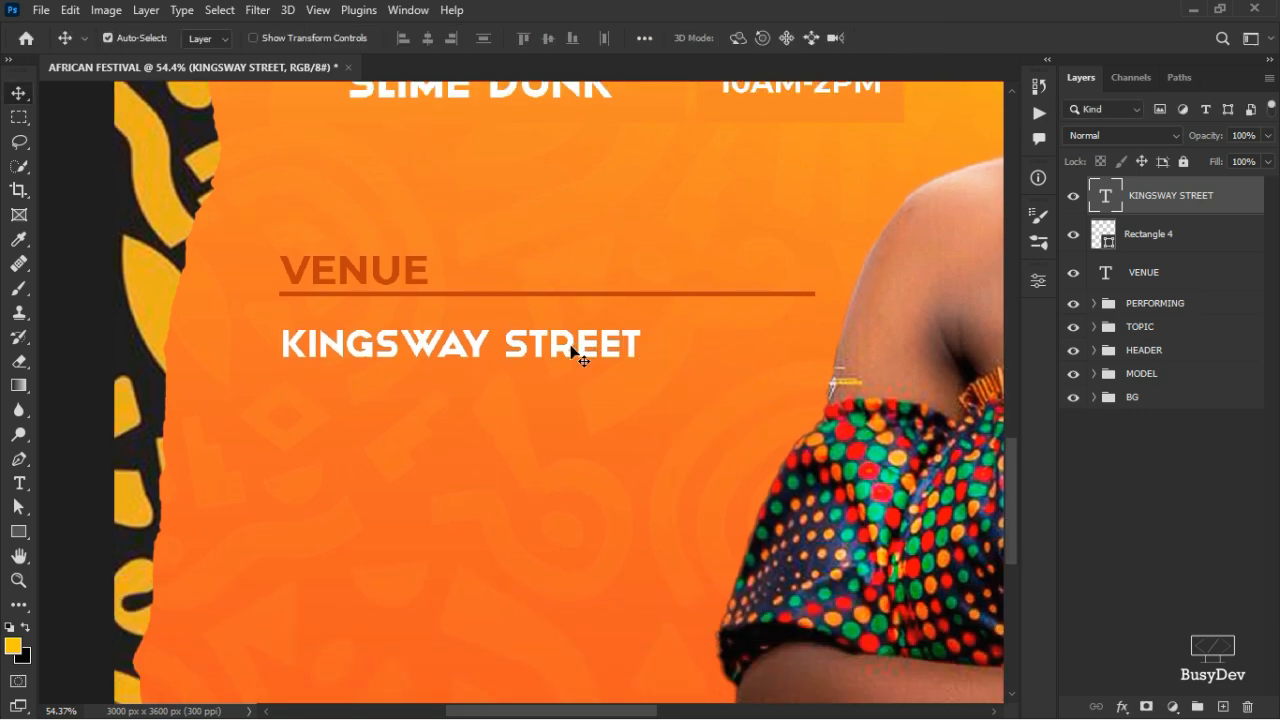
- Duplicate KINGSWAY STREET one line lower, retype it as BOMSO and nudge it down
{"action": "left_click_drag", "start_coordinate": [571, 346], "coordinate": [571, 385]}
{"action": "double_click", "coordinate": [571, 385]}
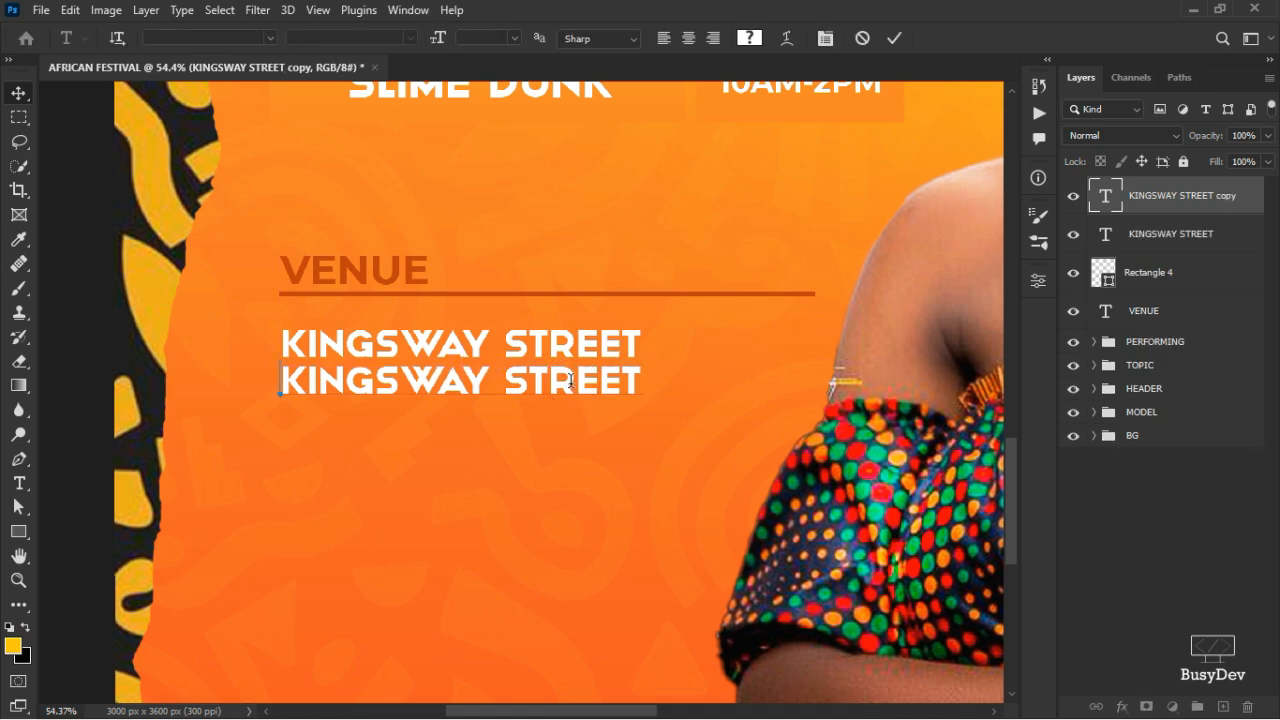
{"action": "type", "text": "A"}
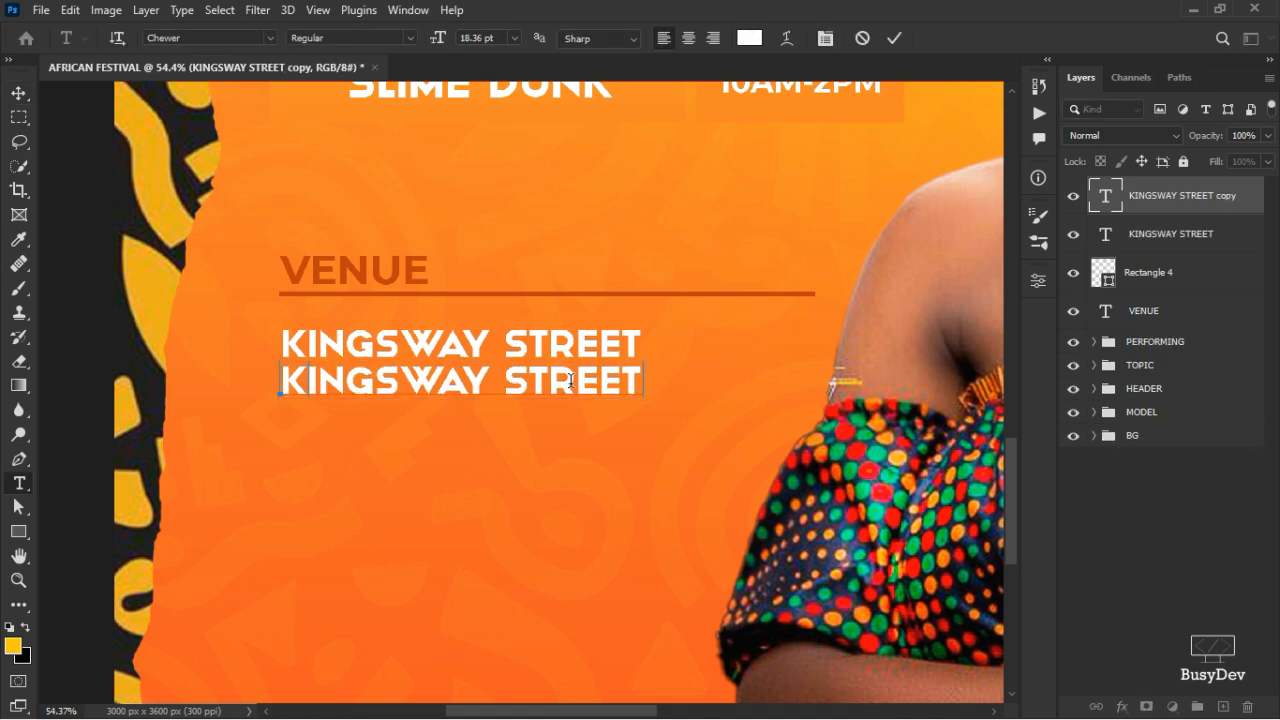
{"action": "type", "text": "OMSOO"}
{"action": "key", "text": "BackSpace"}
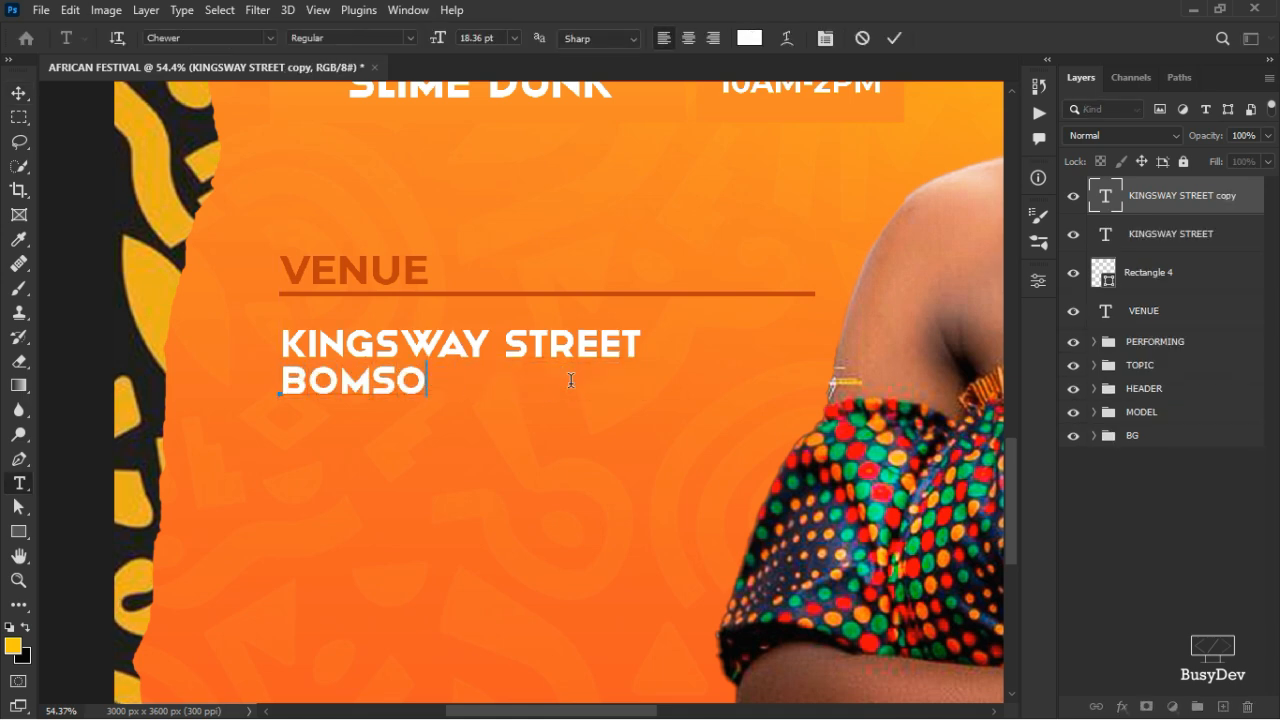
{"action": "left_click", "coordinate": [893, 34]}
{"action": "key", "text": "v"}
{"action": "key", "text": "Down"}
{"action": "key", "text": "Down"}
{"action": "key", "text": "Down"}
{"action": "key", "text": "Down"}
{"action": "key", "text": "Down"}
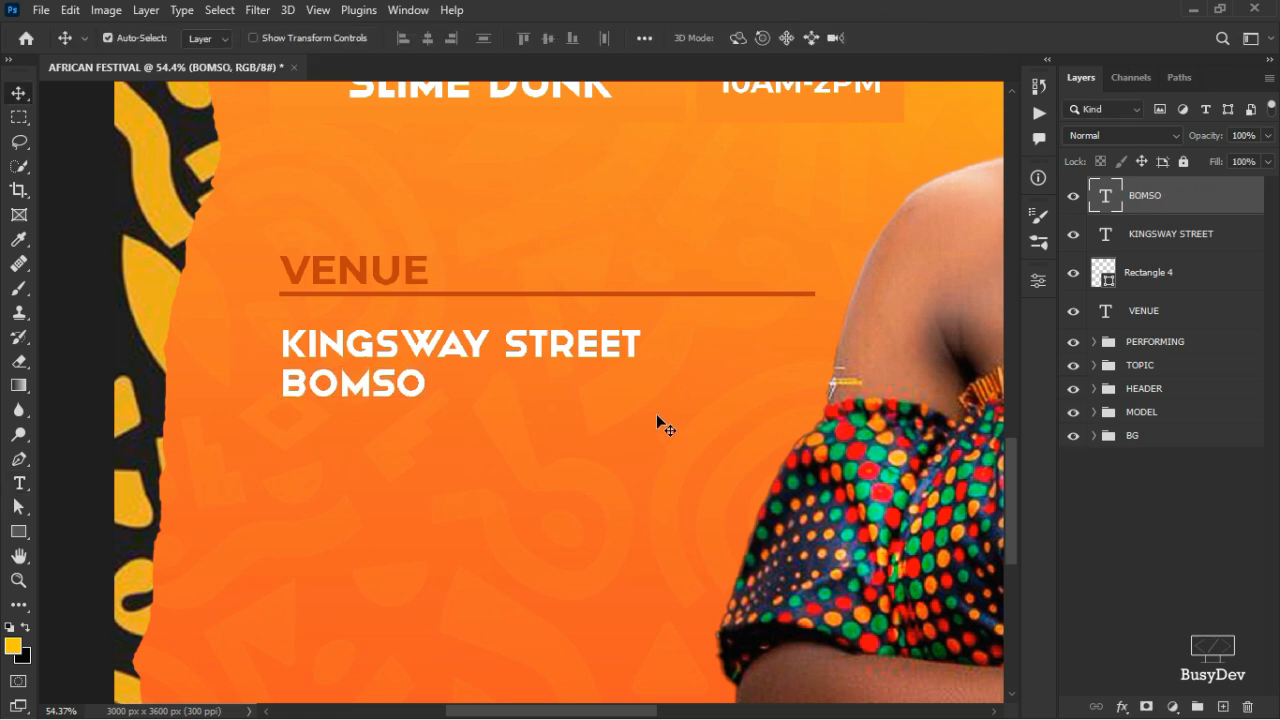
- Copy the VENUE heading below BOMSO and retype it as PARTNERS AND SPONSORS
{"action": "left_click_drag", "start_coordinate": [360, 265], "coordinate": [362, 467]}
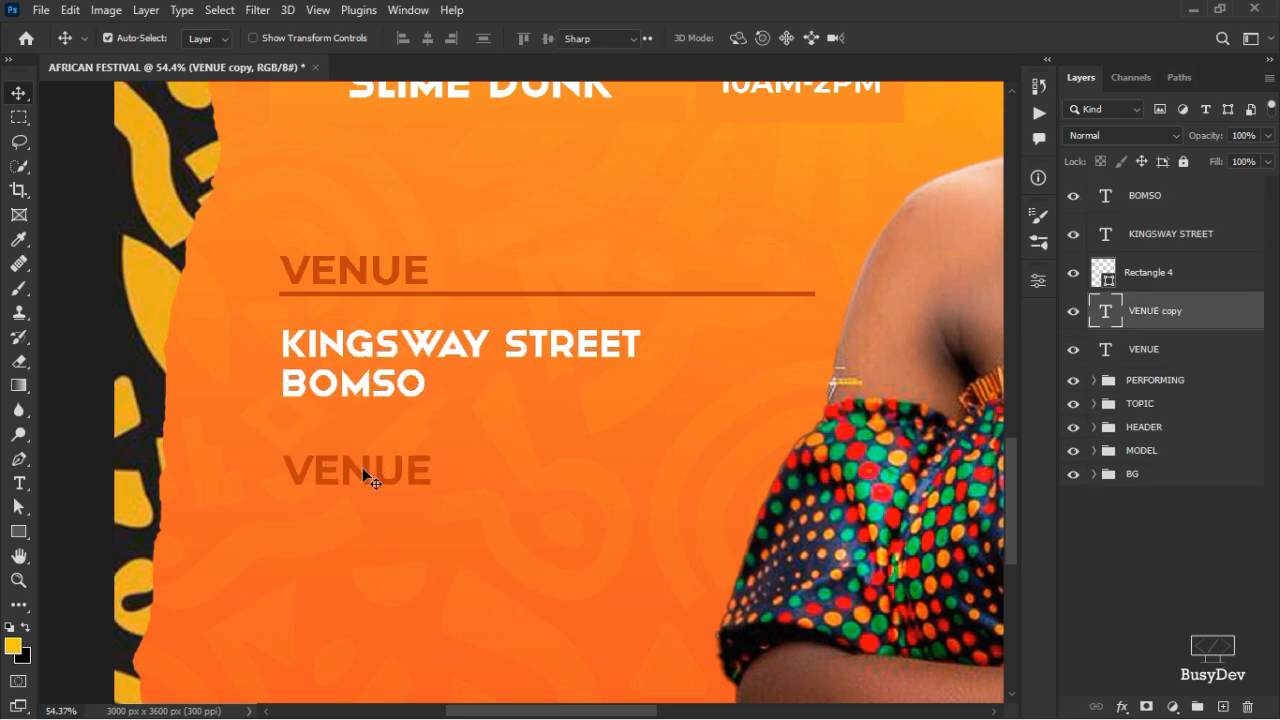
{"action": "key", "text": "t"}
{"action": "double_click", "coordinate": [362, 466]}
{"action": "type", "text": "PARTNERS"}
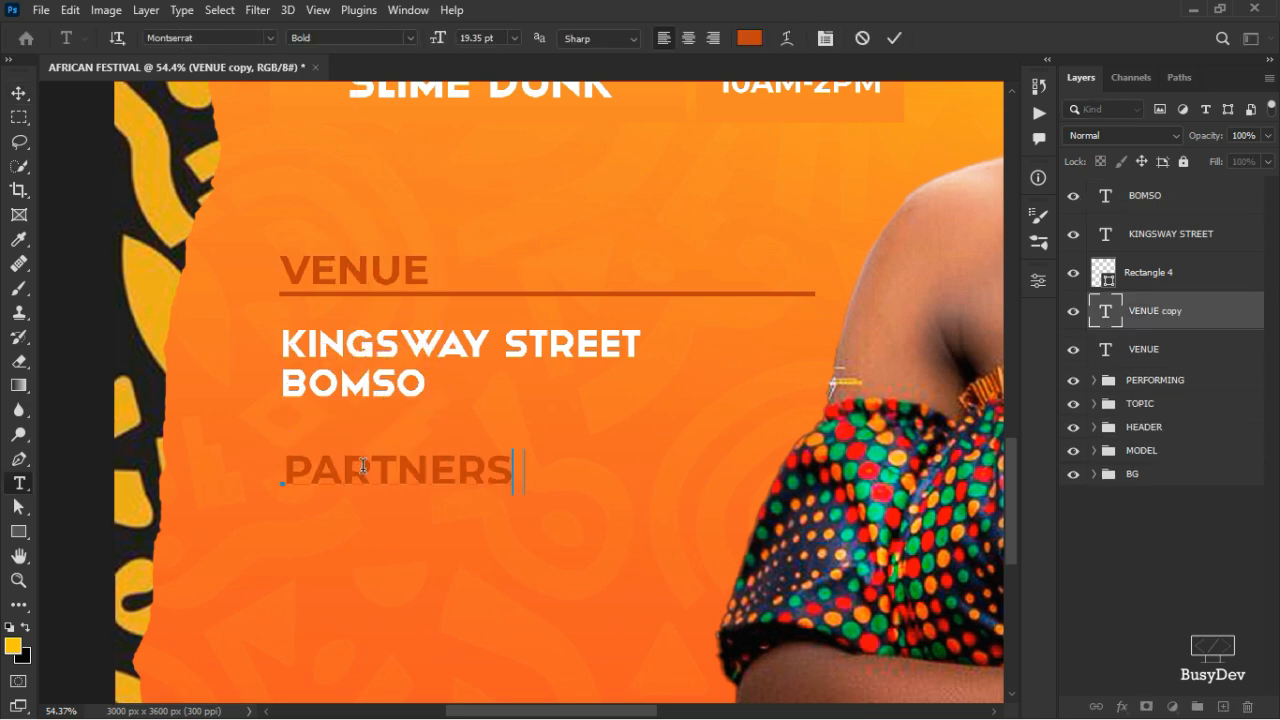
{"action": "type", "text": " AND SPONSORS"}
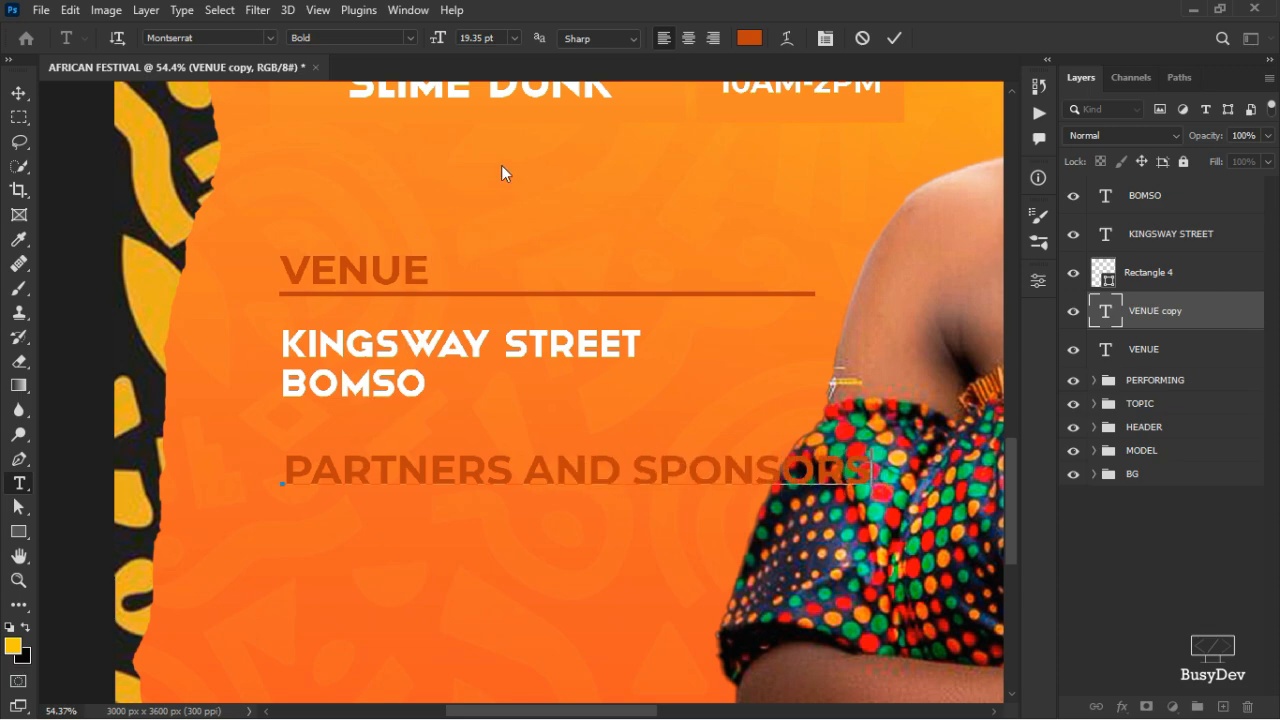
- Duplicate PARTNERS AND SPONSORS one line lower and retype it as THIS EVENT IS YOURS
{"action": "left_click", "coordinate": [897, 38]}
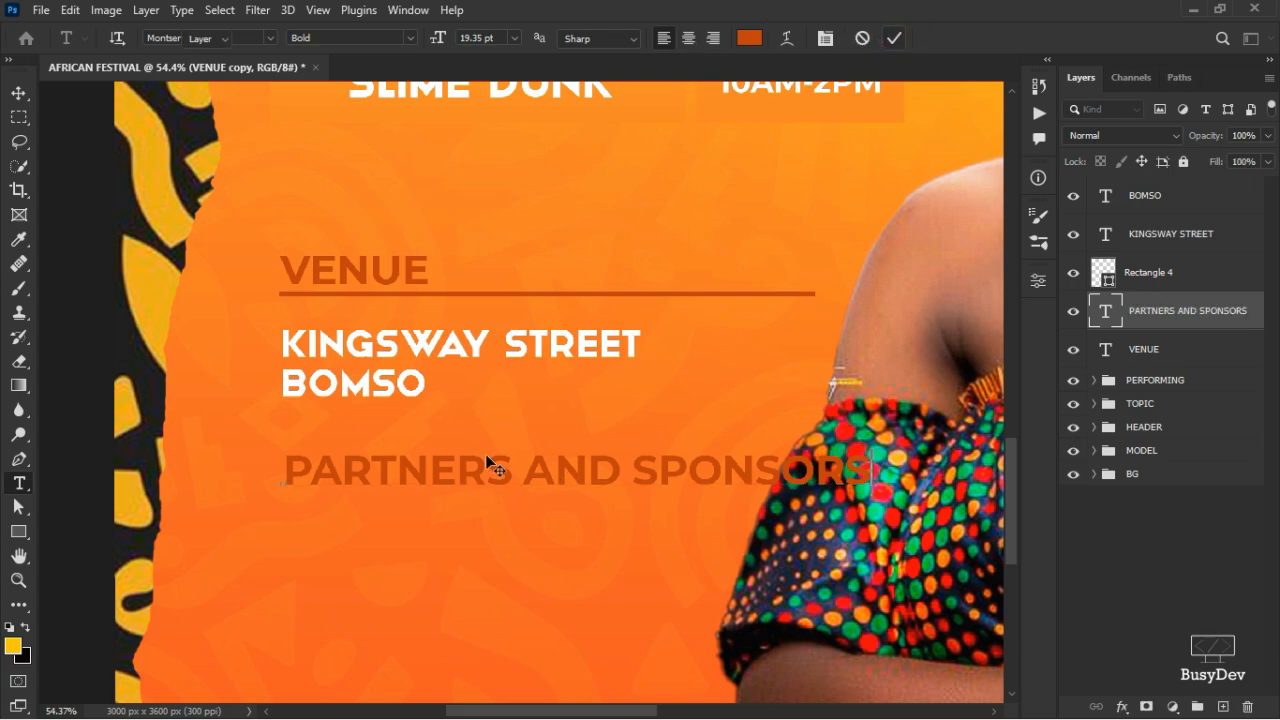
{"action": "key", "text": "v"}
{"action": "left_click_drag", "start_coordinate": [474, 533], "coordinate": [464, 546]}
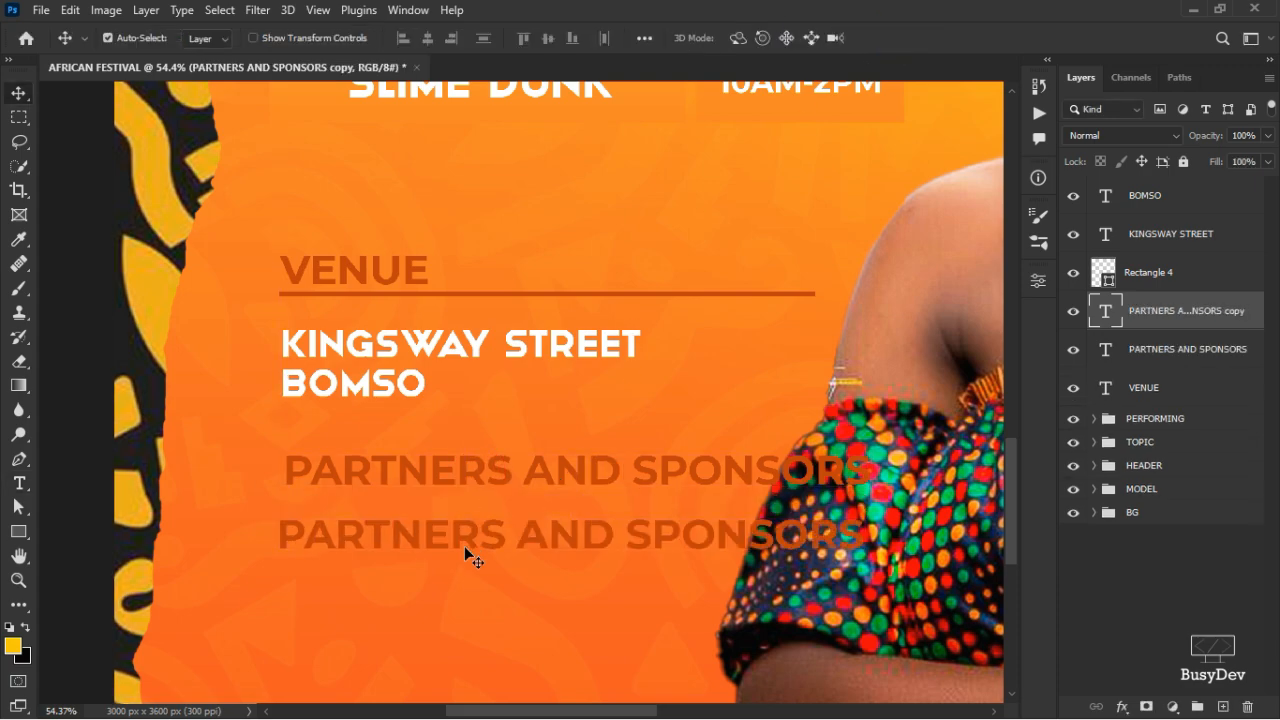
{"action": "key", "text": "t"}
{"action": "left_click", "coordinate": [464, 543]}
{"action": "key", "text": "ctrl+a"}
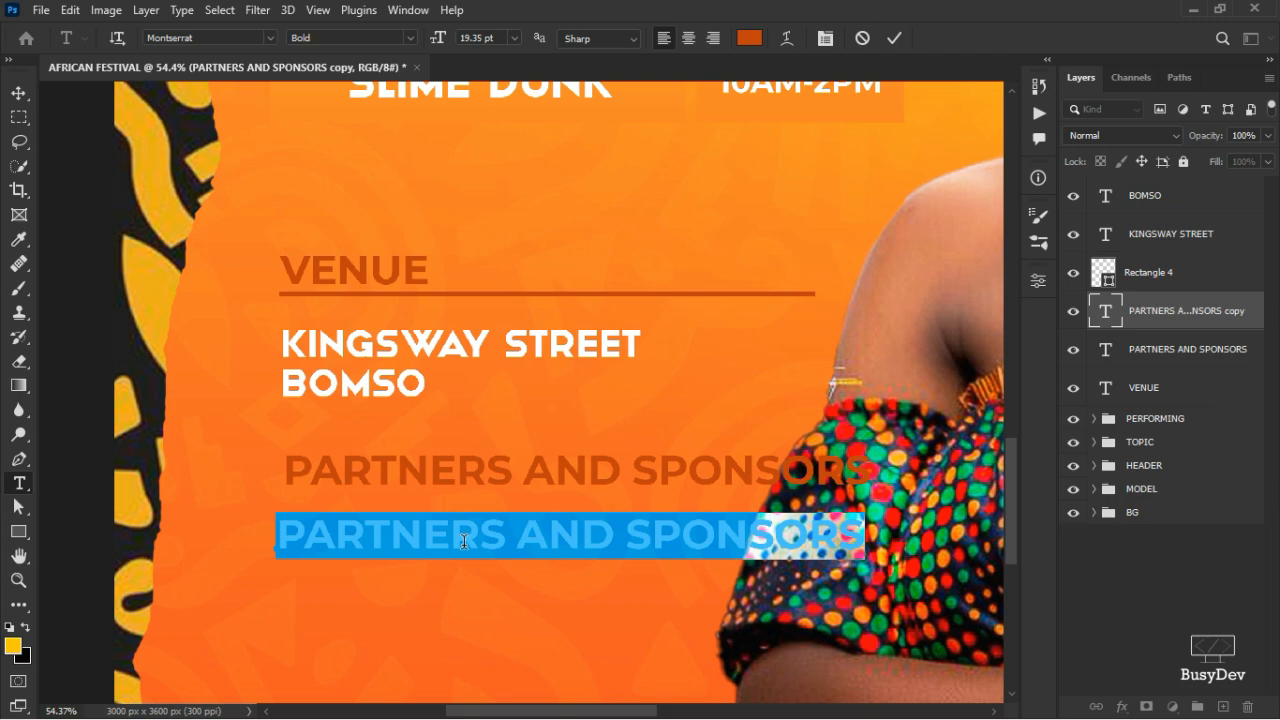
{"action": "type", "text": "THIS EVENT"}
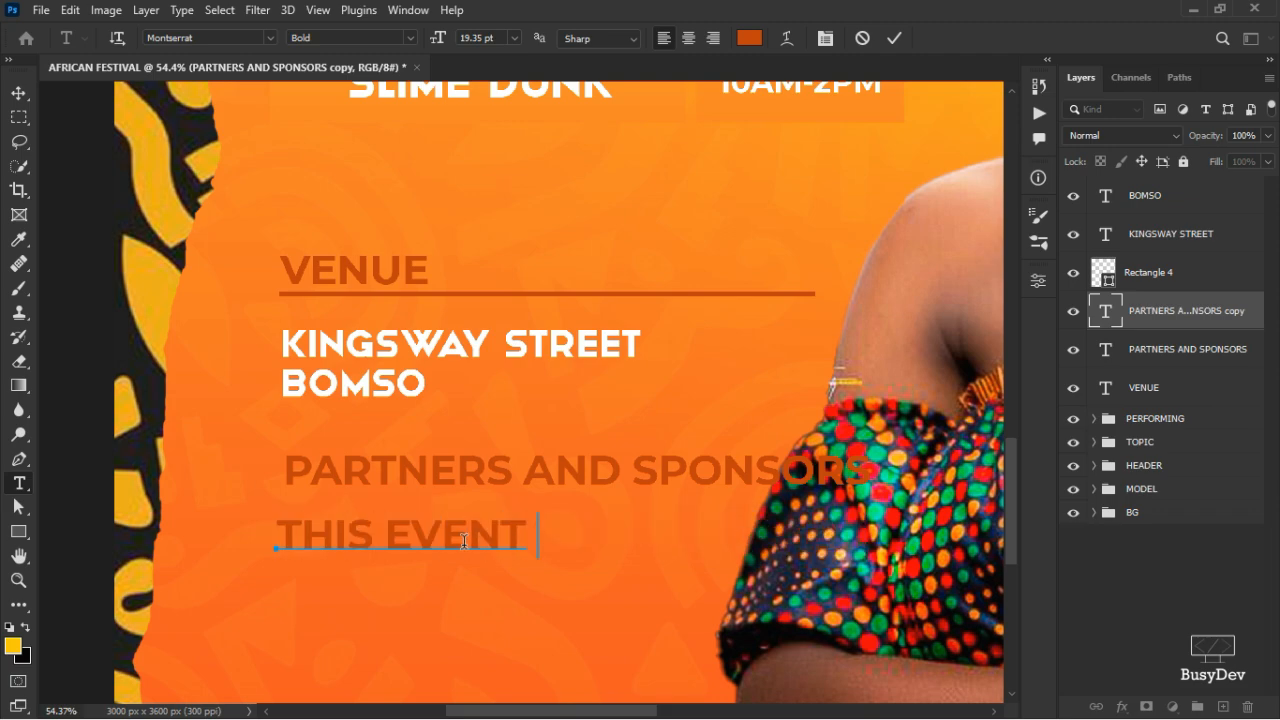
{"action": "type", "text": " IS YOURS"}
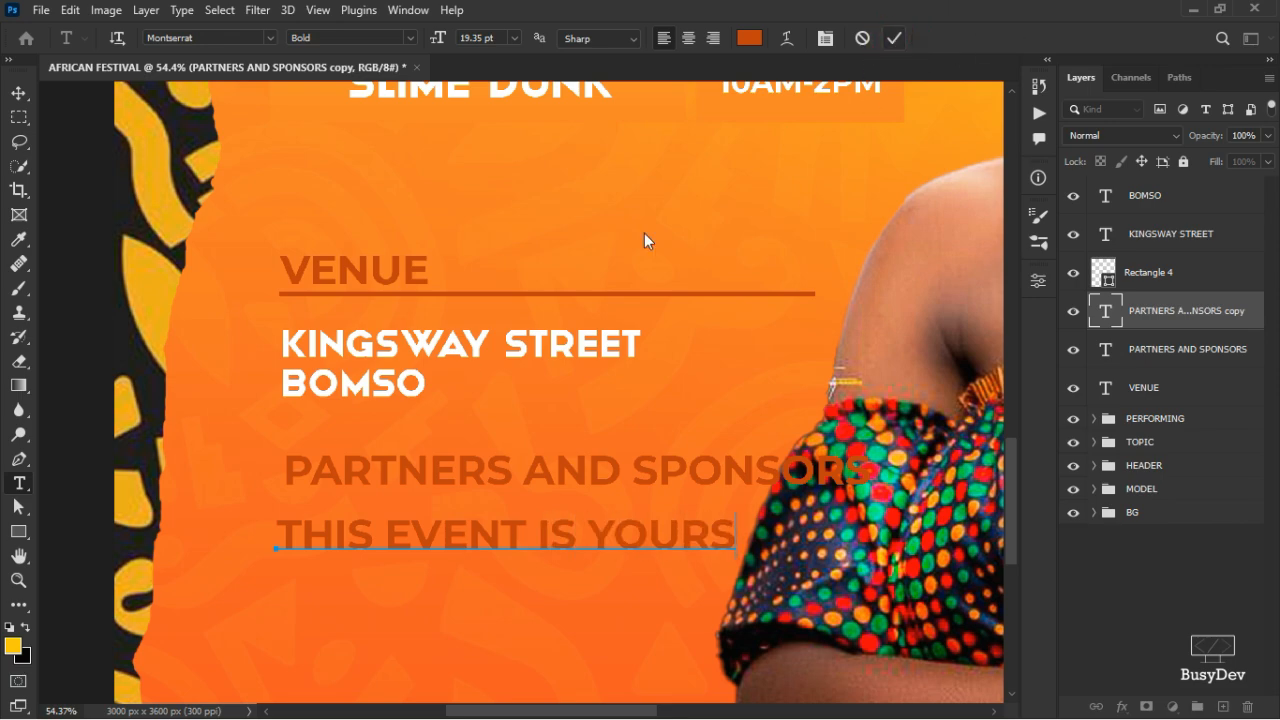
{"action": "key", "text": "ctrl+Return"}
{"action": "key", "text": "v"}
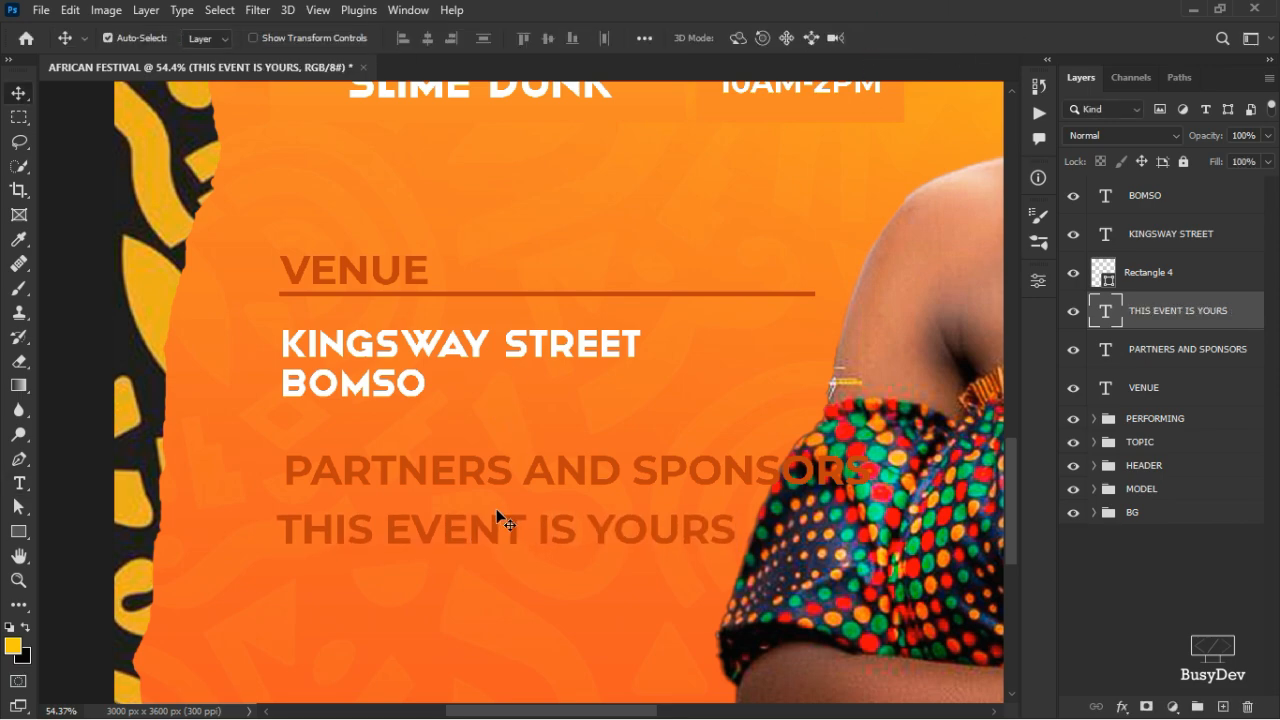
- Align THIS EVENT IS YOURS under PARTNERS AND SPONSORS, scale both to about 66%, and move up
{"action": "key", "text": "shift+Up"}
{"action": "key", "text": "shift+Up"}
{"action": "key", "text": "shift+Up"}
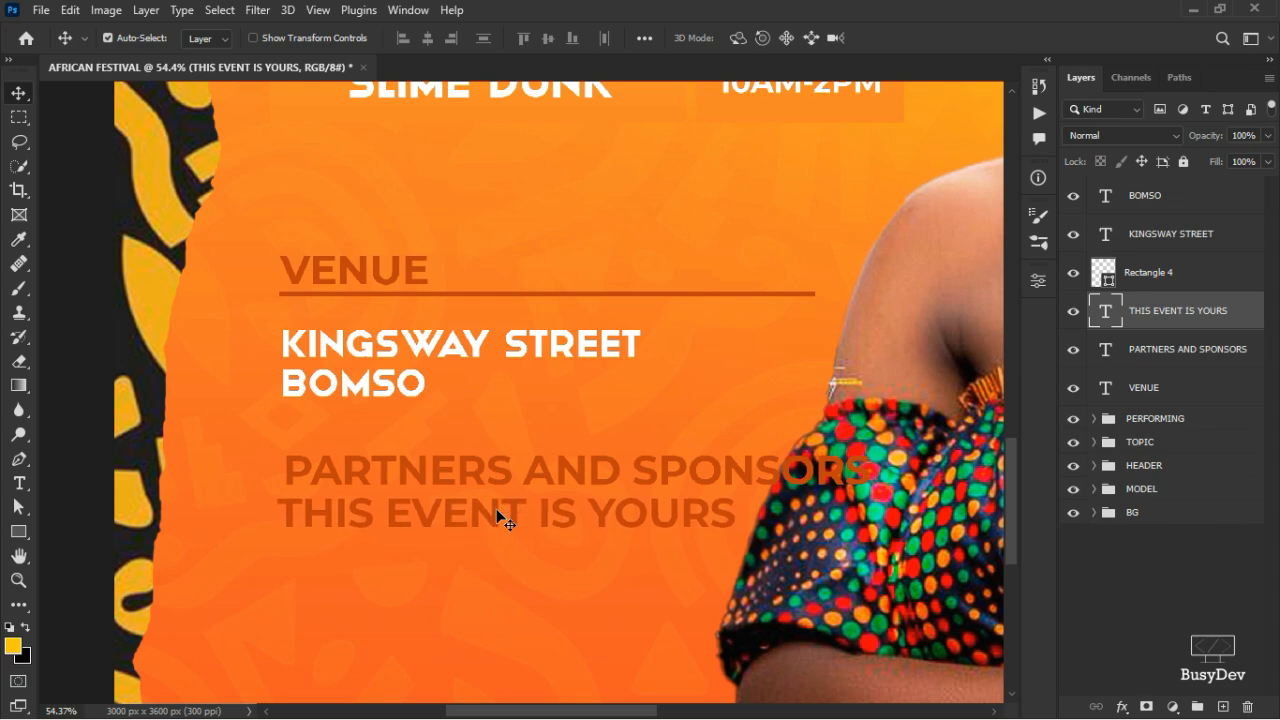
{"action": "key", "text": "Right"}
{"action": "key", "text": "Right"}
{"action": "key", "text": "Right"}
{"action": "key", "text": "Right"}
{"action": "key", "text": "Right"}
{"action": "key", "text": "Right"}
{"action": "key", "text": "Right"}
{"action": "key", "text": "Right"}
{"action": "key", "text": "Right"}
{"action": "key", "text": "Right"}
{"action": "key", "text": "Right"}
{"action": "key", "text": "Right"}
{"action": "key", "text": "Right"}
{"action": "key", "text": "Right"}
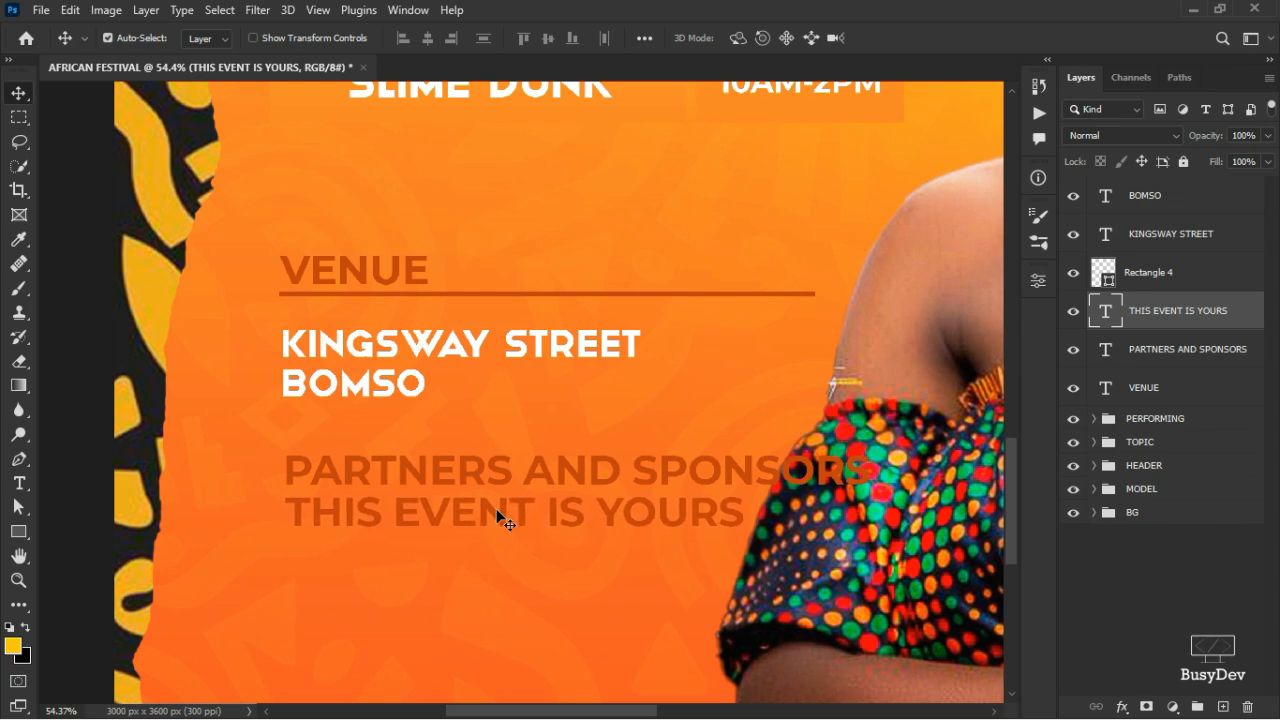
{"action": "key", "text": "Right"}
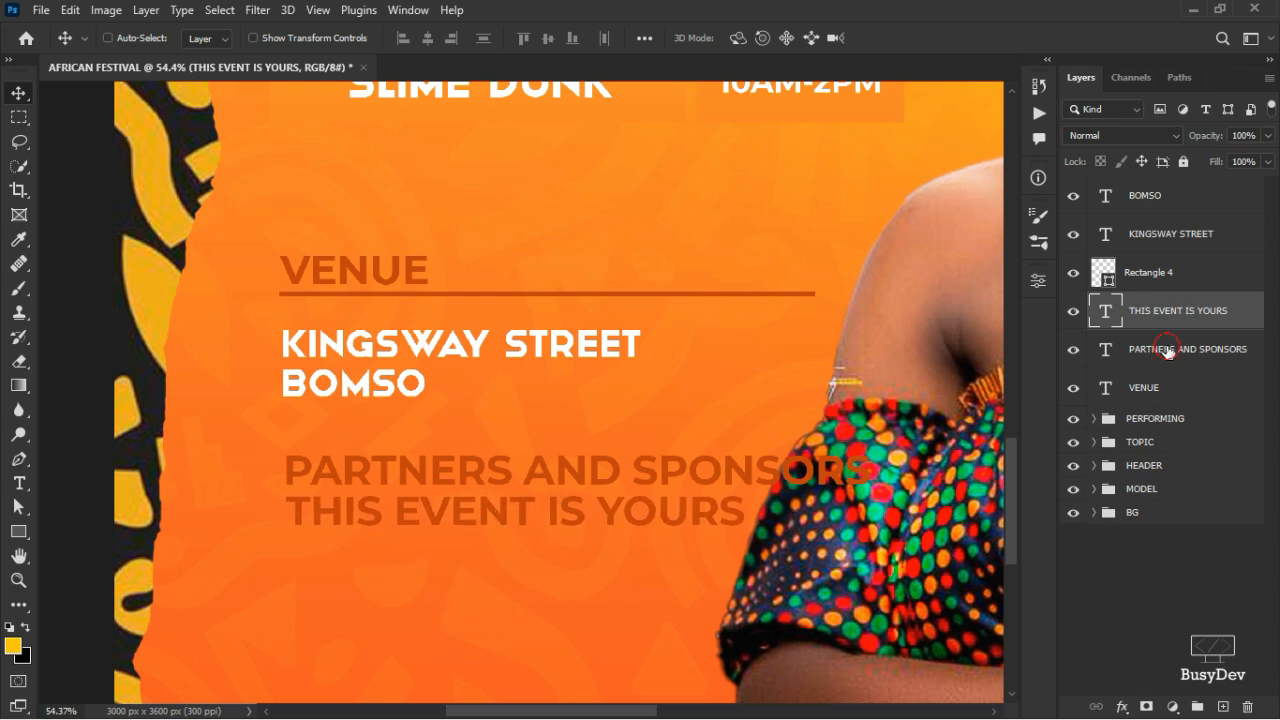
{"action": "left_click", "coordinate": [1187, 349], "text": "ctrl"}
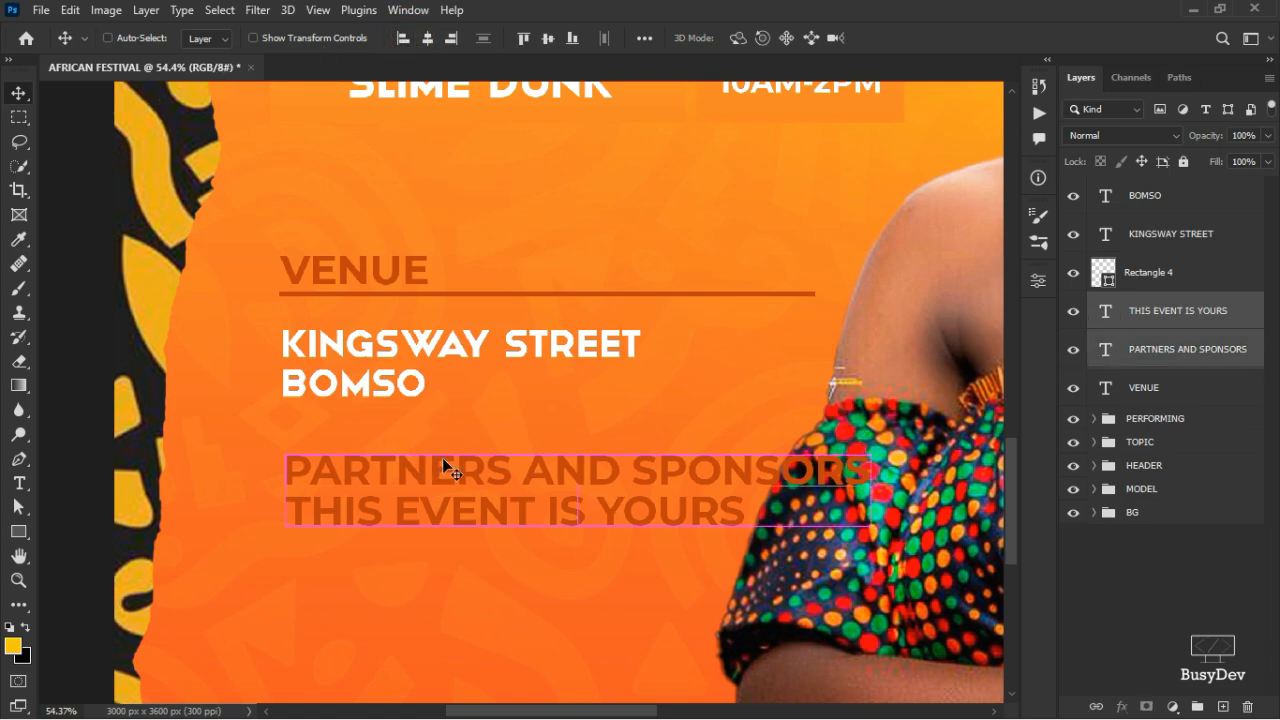
{"action": "key", "text": "ctrl+t"}
{"action": "left_click_drag", "start_coordinate": [876, 452], "coordinate": [670, 523]}
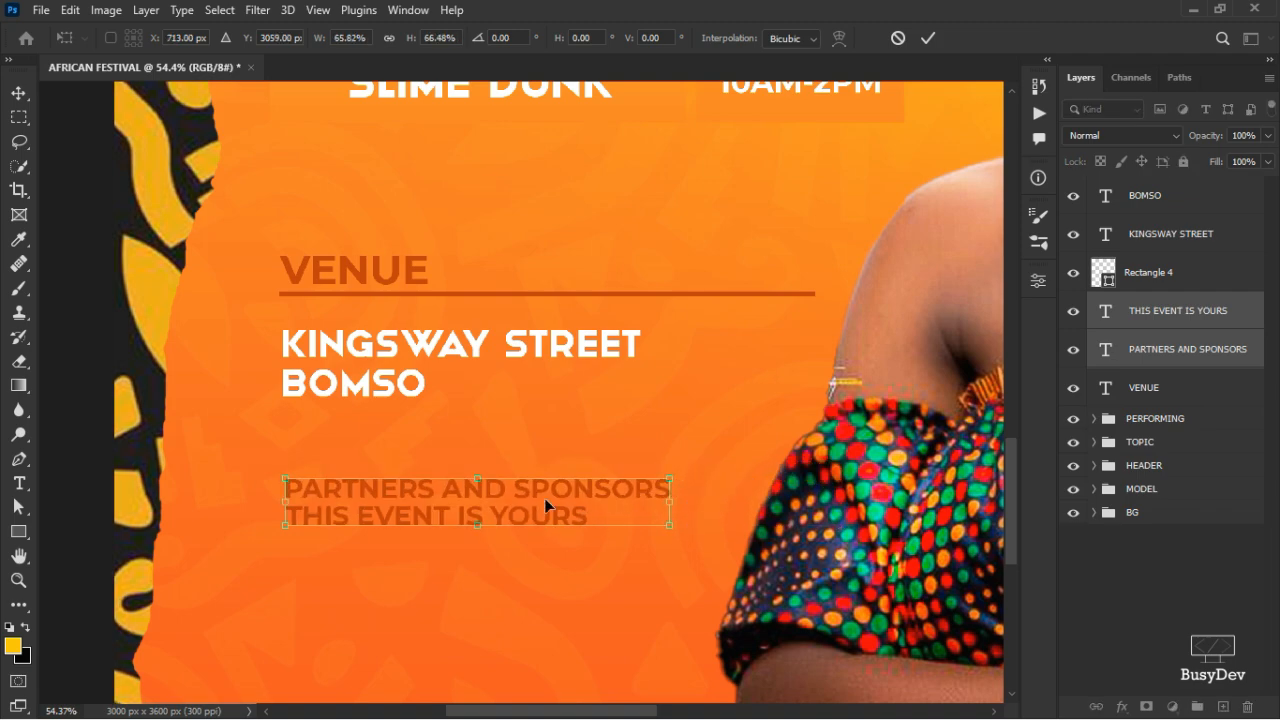
{"action": "left_click_drag", "start_coordinate": [544, 498], "coordinate": [529, 479]}
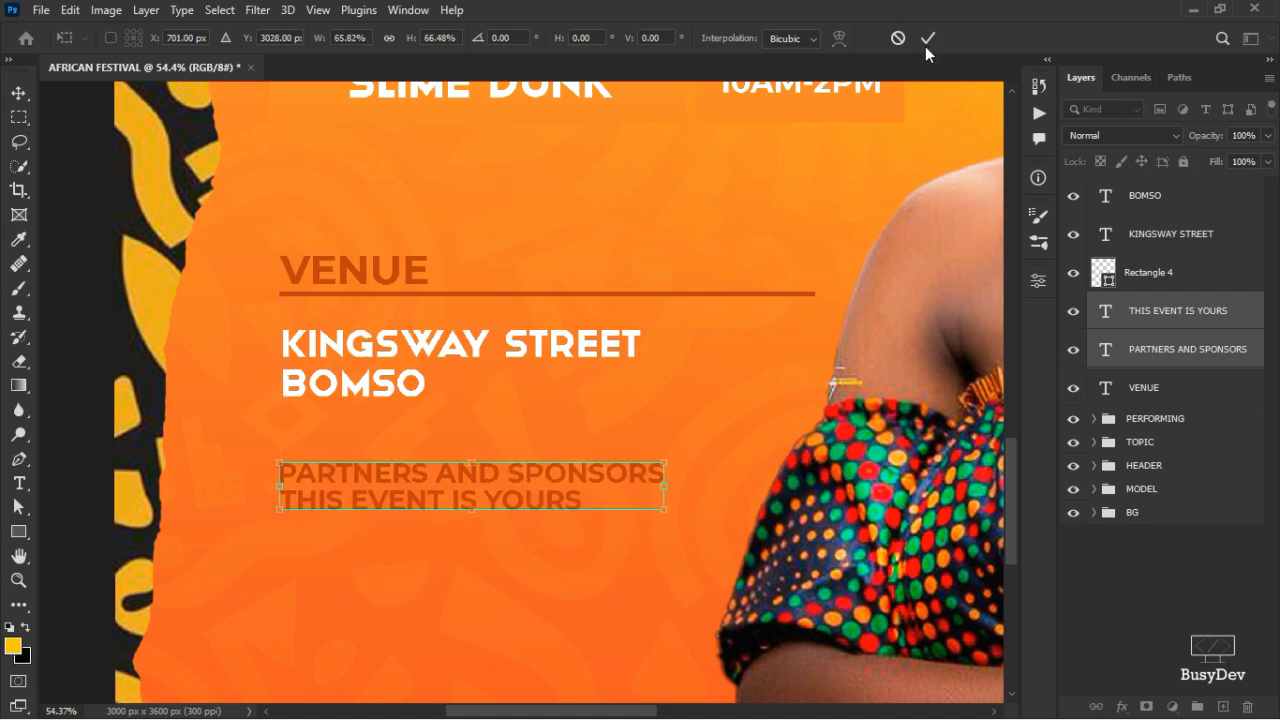
{"action": "left_click", "coordinate": [926, 42]}
- Alt-drag a copy of the THIS EVENT IS YOURS line to below the partners text
{"action": "scroll", "coordinate": [610, 320], "scroll_direction": "down", "scroll_amount": 3}
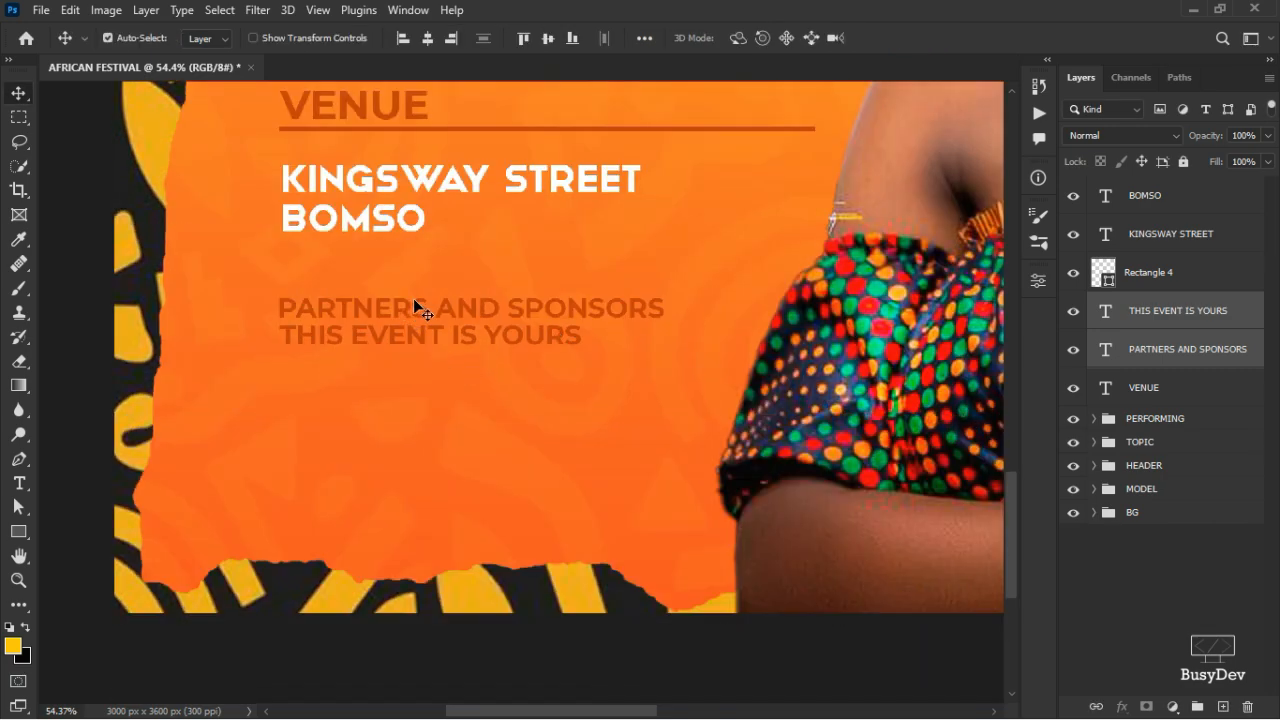
{"action": "scroll", "coordinate": [413, 298], "scroll_direction": "up", "scroll_amount": 1}
{"action": "scroll", "coordinate": [506, 355], "scroll_direction": "down", "scroll_amount": 4}
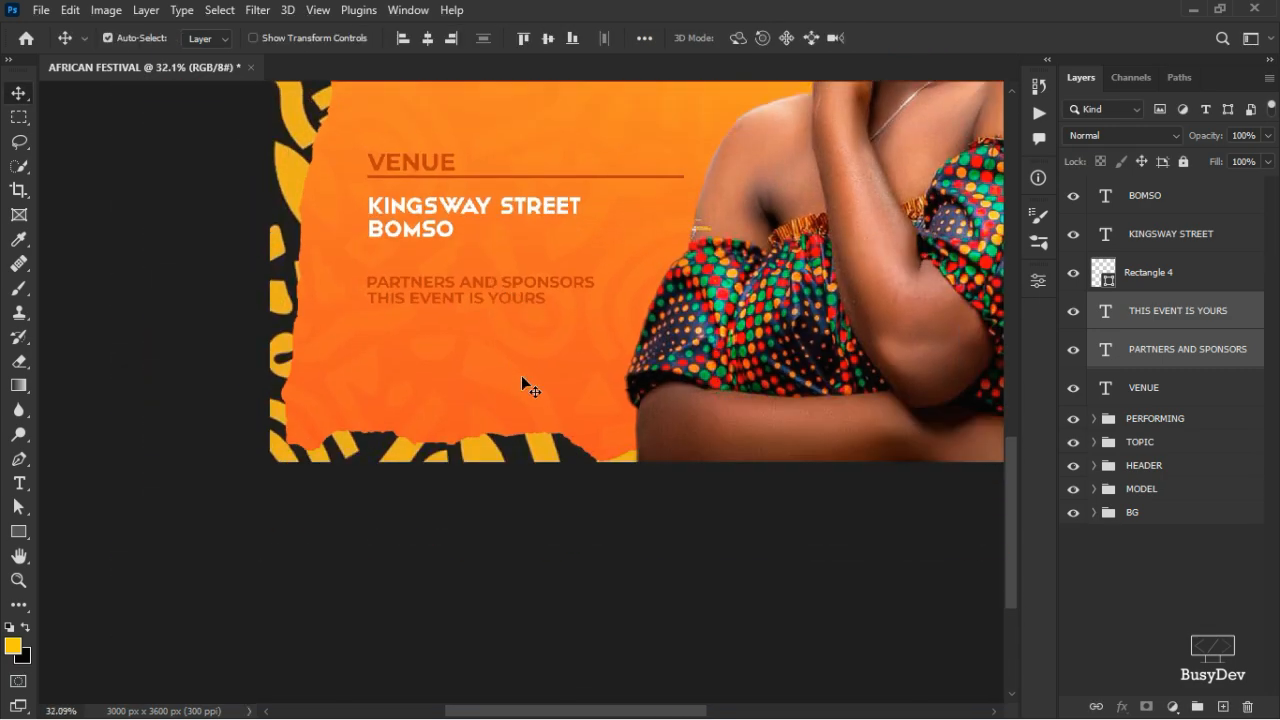
{"action": "scroll", "coordinate": [535, 372], "scroll_direction": "up", "scroll_amount": 4}
{"action": "scroll", "coordinate": [535, 369], "scroll_direction": "down", "scroll_amount": 3}
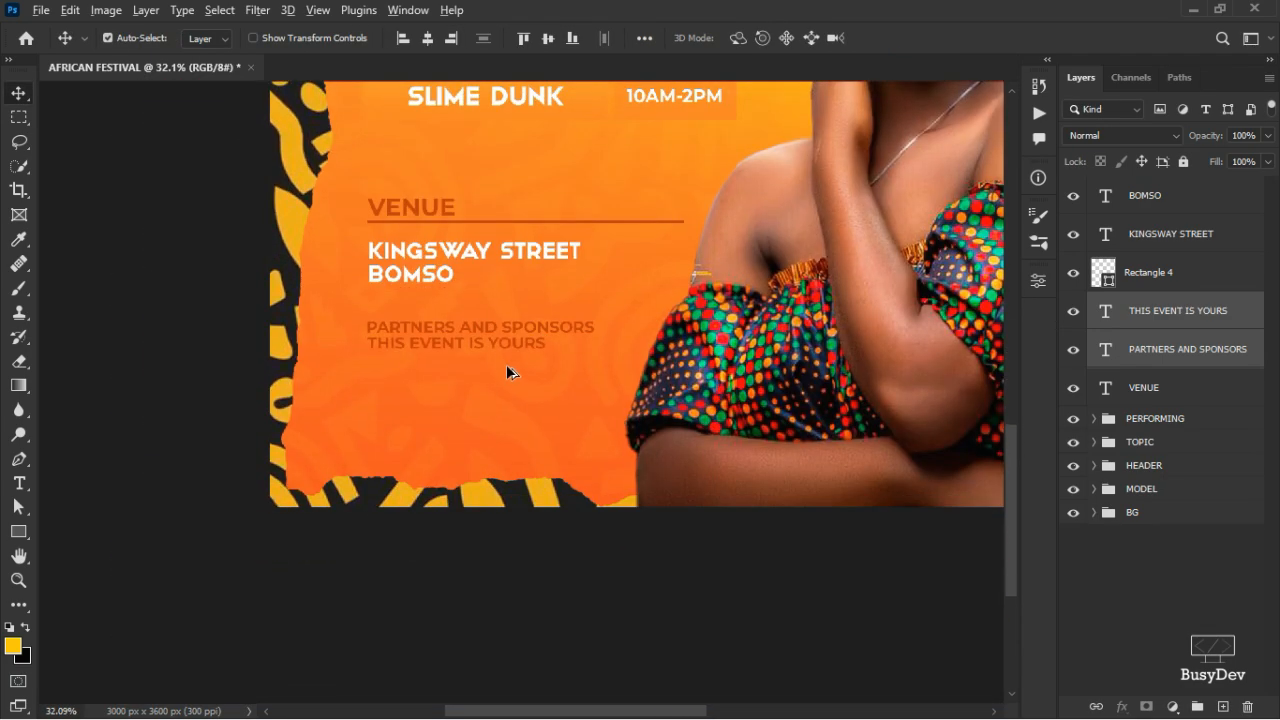
{"action": "scroll", "coordinate": [506, 372], "scroll_direction": "up", "scroll_amount": 4}
{"action": "left_click", "coordinate": [393, 337]}
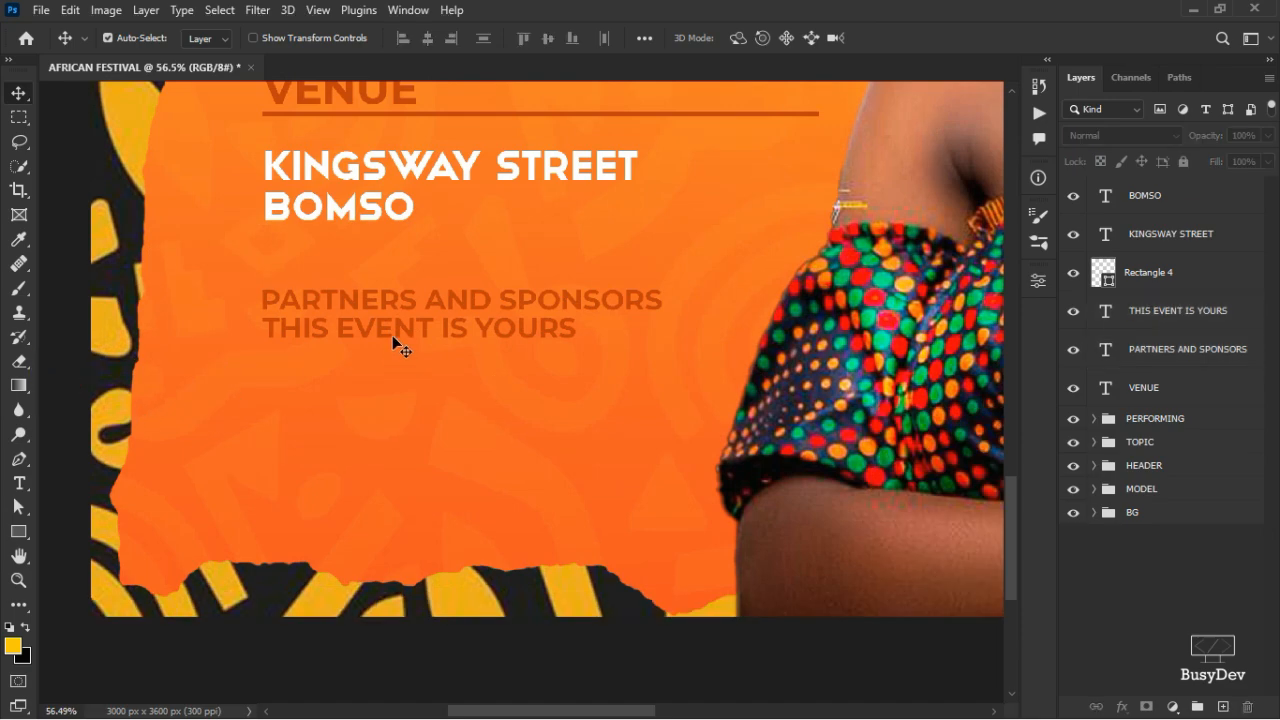
{"action": "left_click_drag", "start_coordinate": [401, 328], "coordinate": [399, 378]}
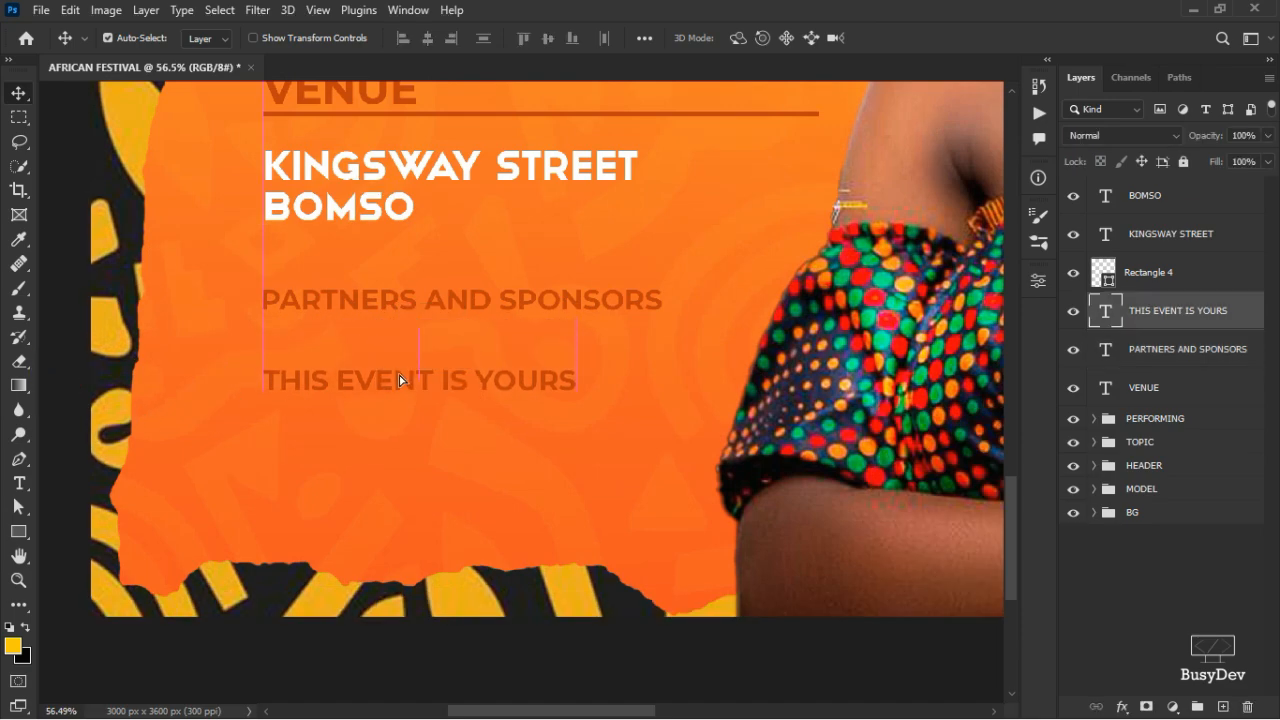
{"action": "key", "text": "ctrl+z"}
{"action": "left_click_drag", "start_coordinate": [425, 323], "coordinate": [429, 405]}
- Retype the copied line as MORE INFO
{"action": "key", "text": "t"}
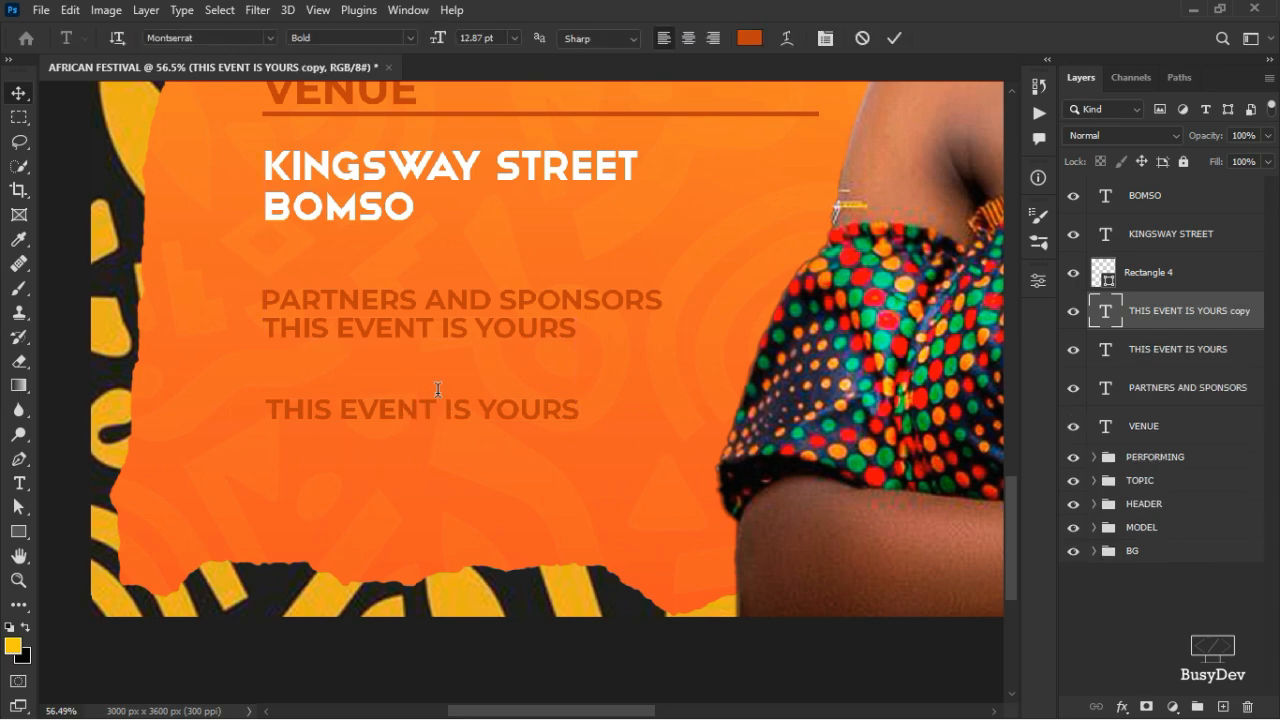
{"action": "left_click", "coordinate": [440, 400]}
{"action": "key", "text": "ctrl+a"}
{"action": "type", "text": "MORE INFO"}
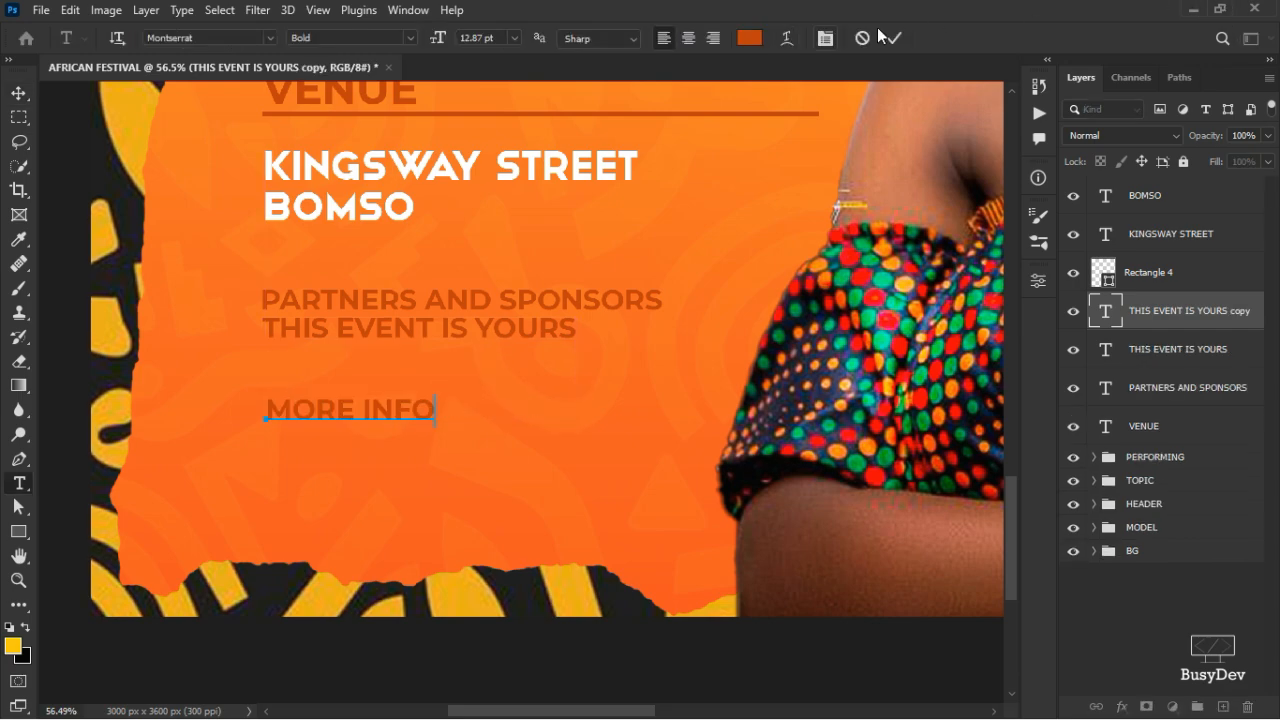
{"action": "key", "text": "ctrl+Return"}
- Move the MORE INFO layer to the top of the stack and colour it ffffff white
{"action": "key", "text": "v"}
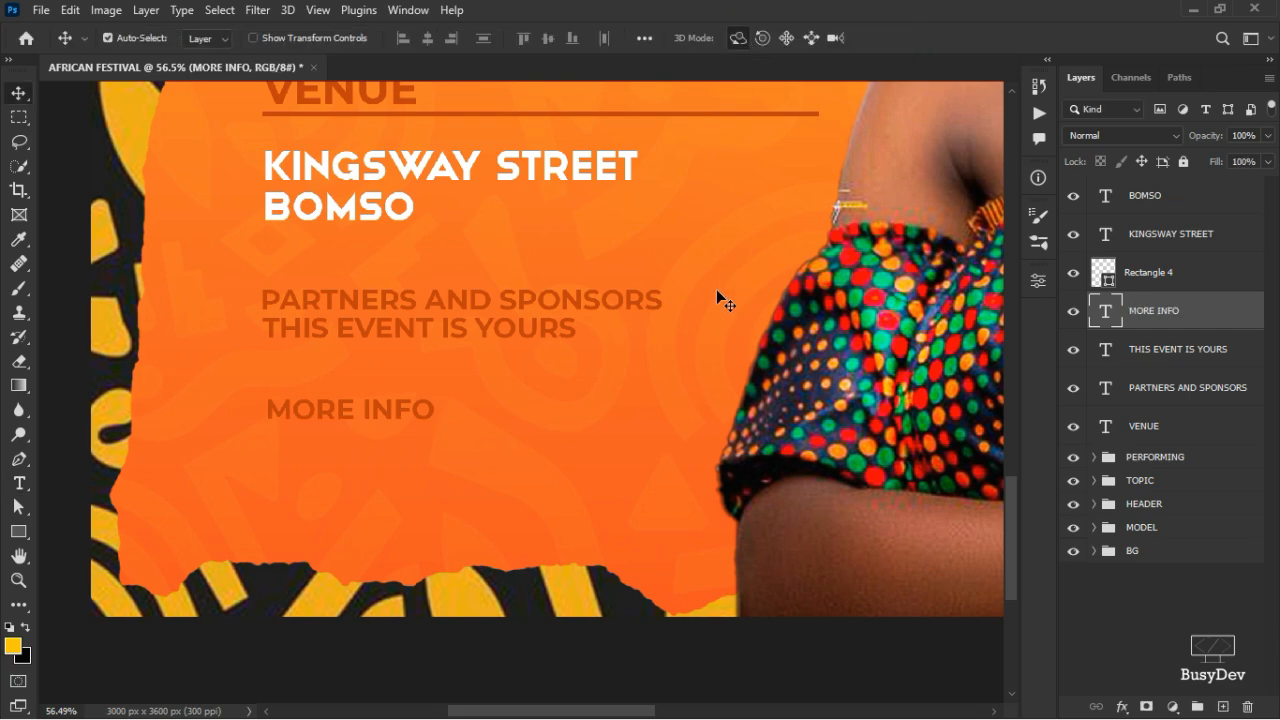
{"action": "left_click", "coordinate": [1128, 207]}
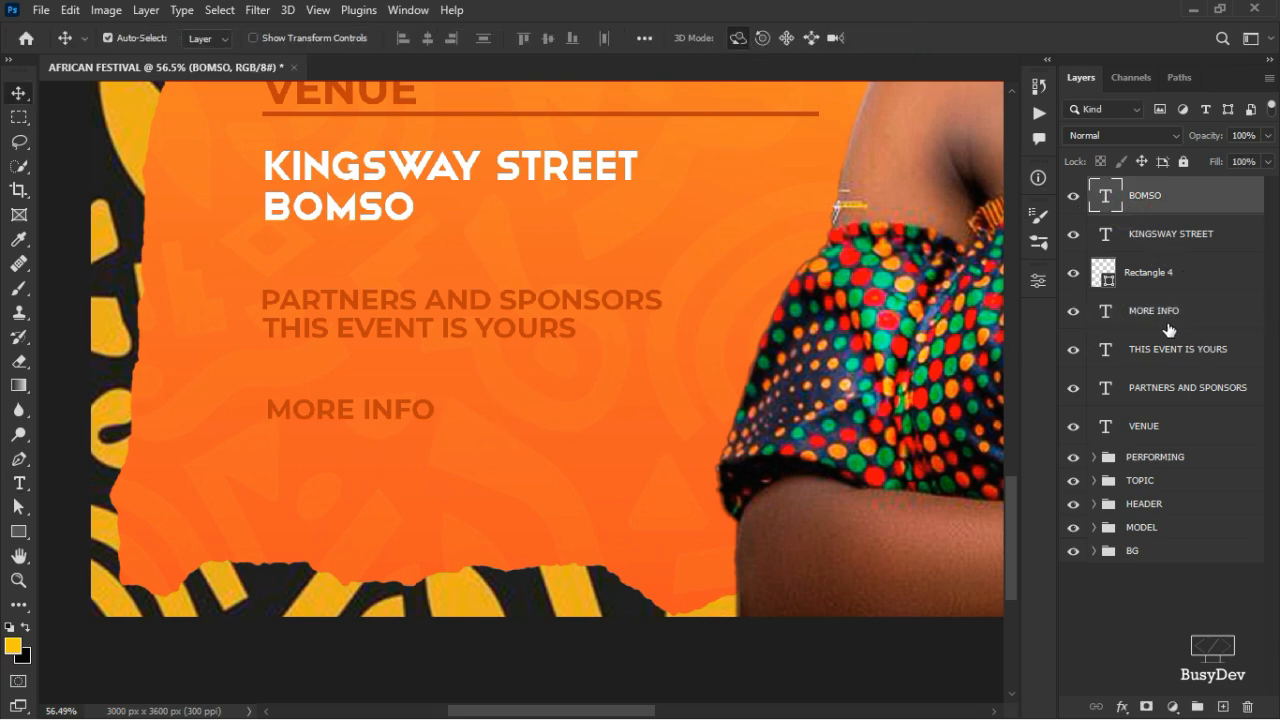
{"action": "left_click_drag", "start_coordinate": [1163, 321], "coordinate": [1156, 182]}
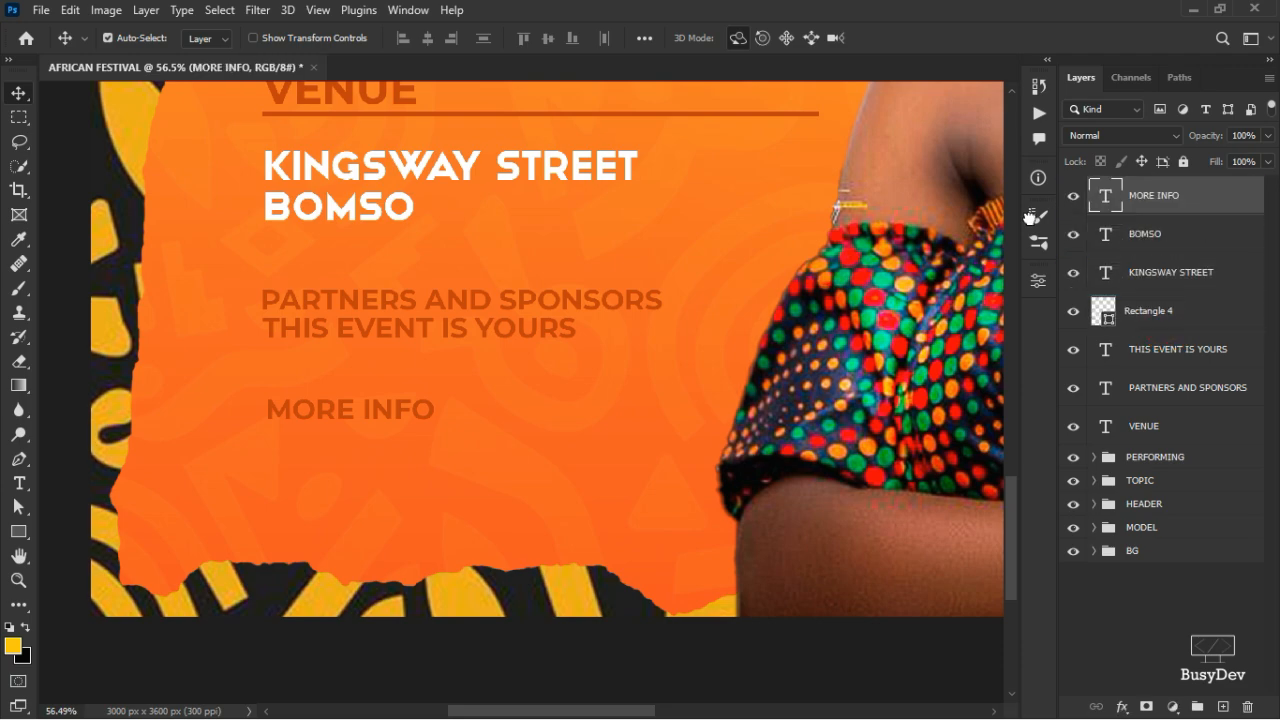
{"action": "left_click", "coordinate": [1036, 280]}
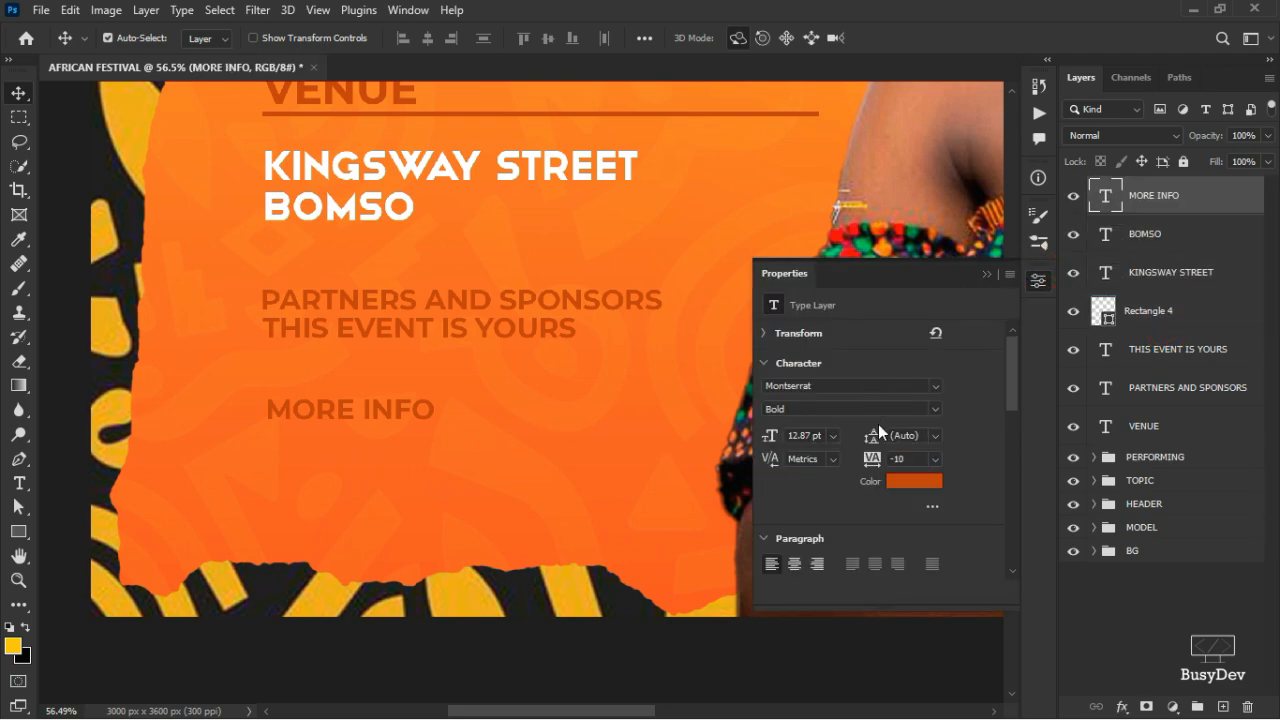
{"action": "left_click", "coordinate": [914, 481]}
{"action": "left_click", "coordinate": [880, 363]}
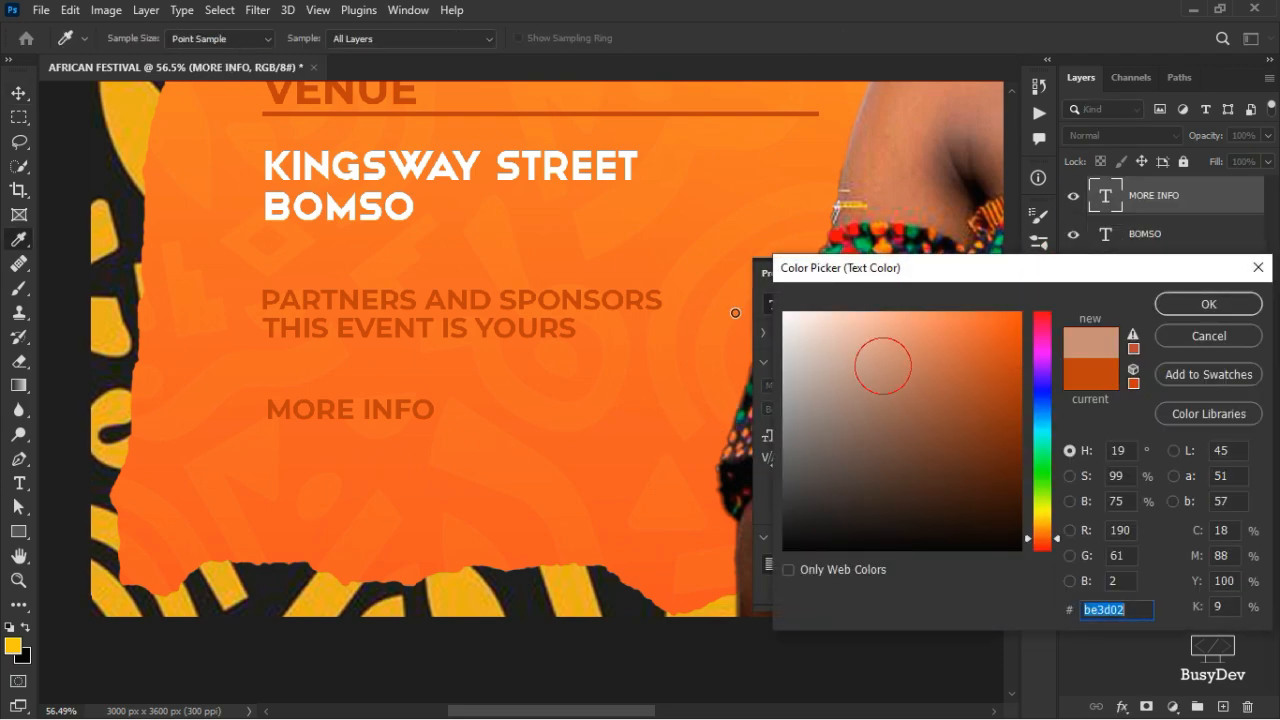
{"action": "type", "text": "ffffff"}
{"action": "left_click", "coordinate": [1190, 302]}
{"action": "key", "text": "v"}
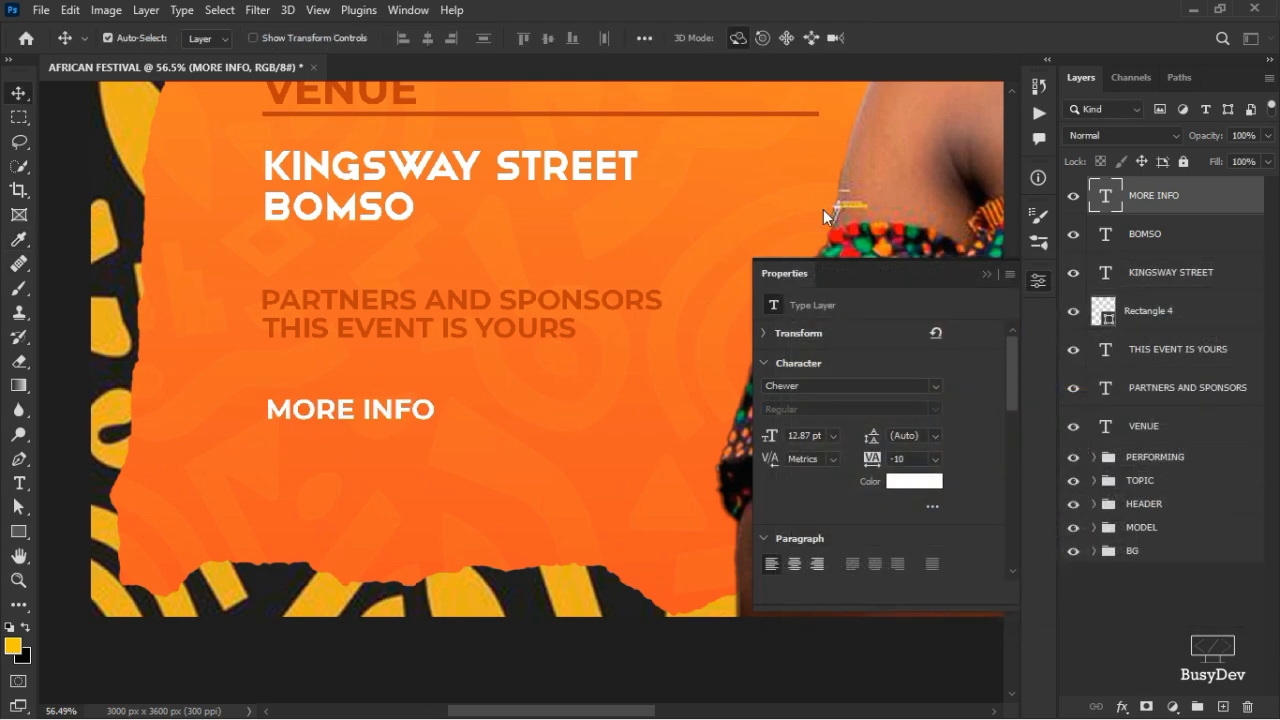
- Duplicate MORE INFO just below it and retype the copy as the first phone number
{"action": "left_click_drag", "start_coordinate": [337, 409], "coordinate": [333, 443]}
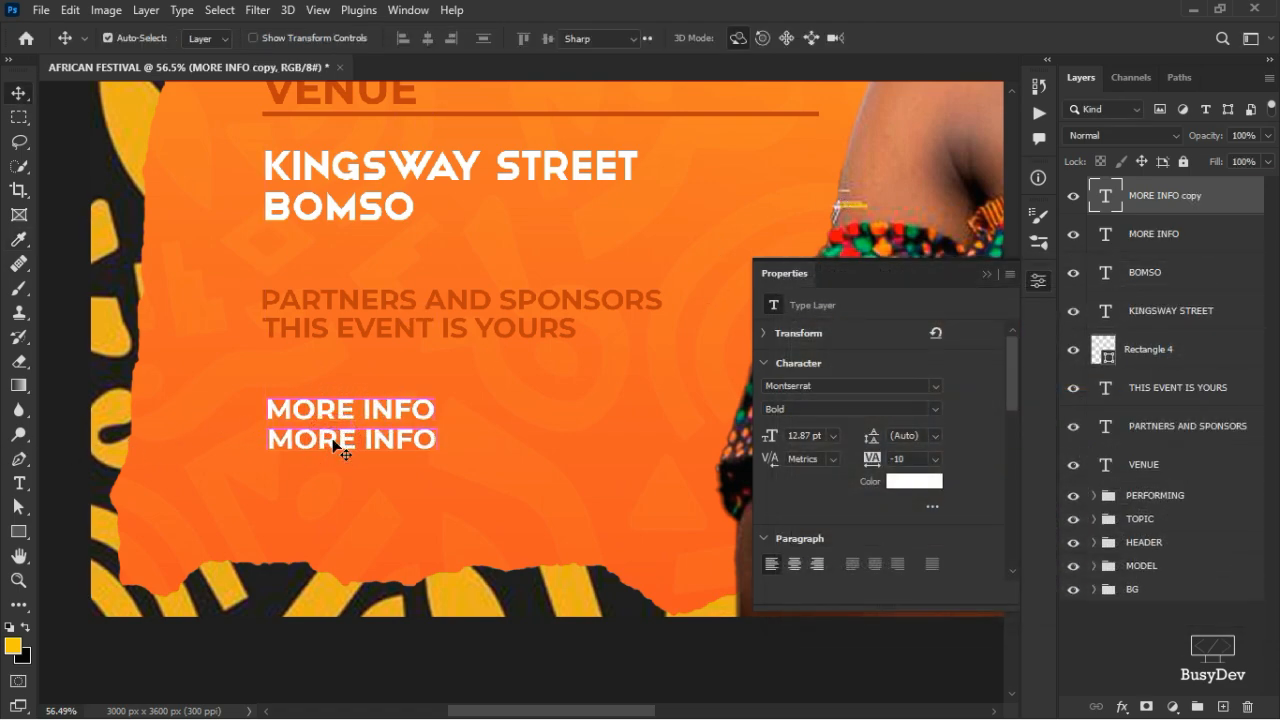
{"action": "double_click", "coordinate": [333, 440]}
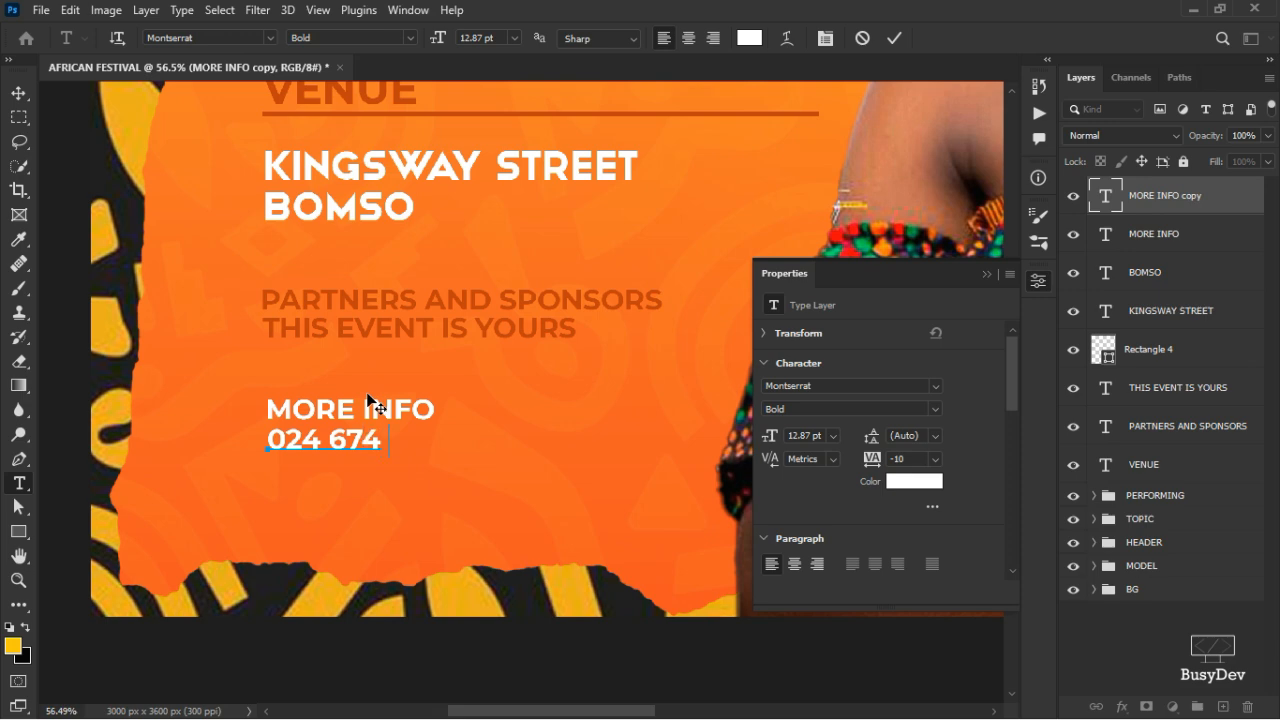
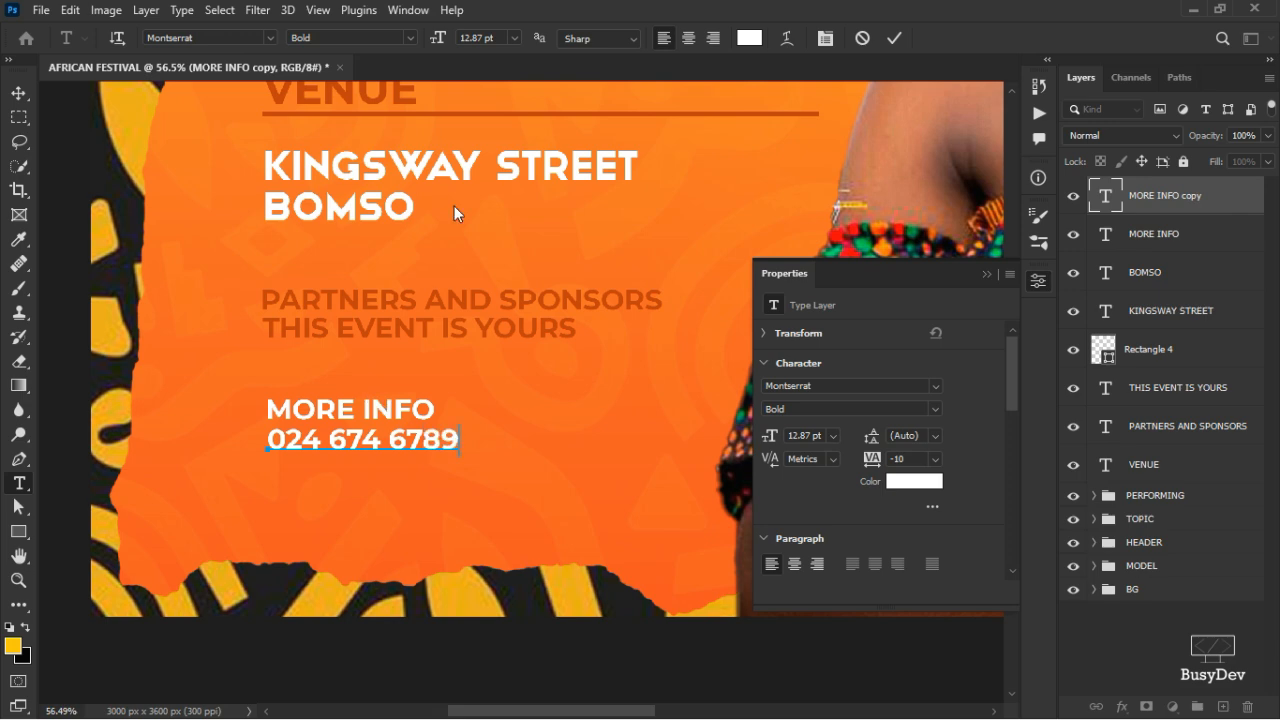
{"action": "type", "text": "v"}
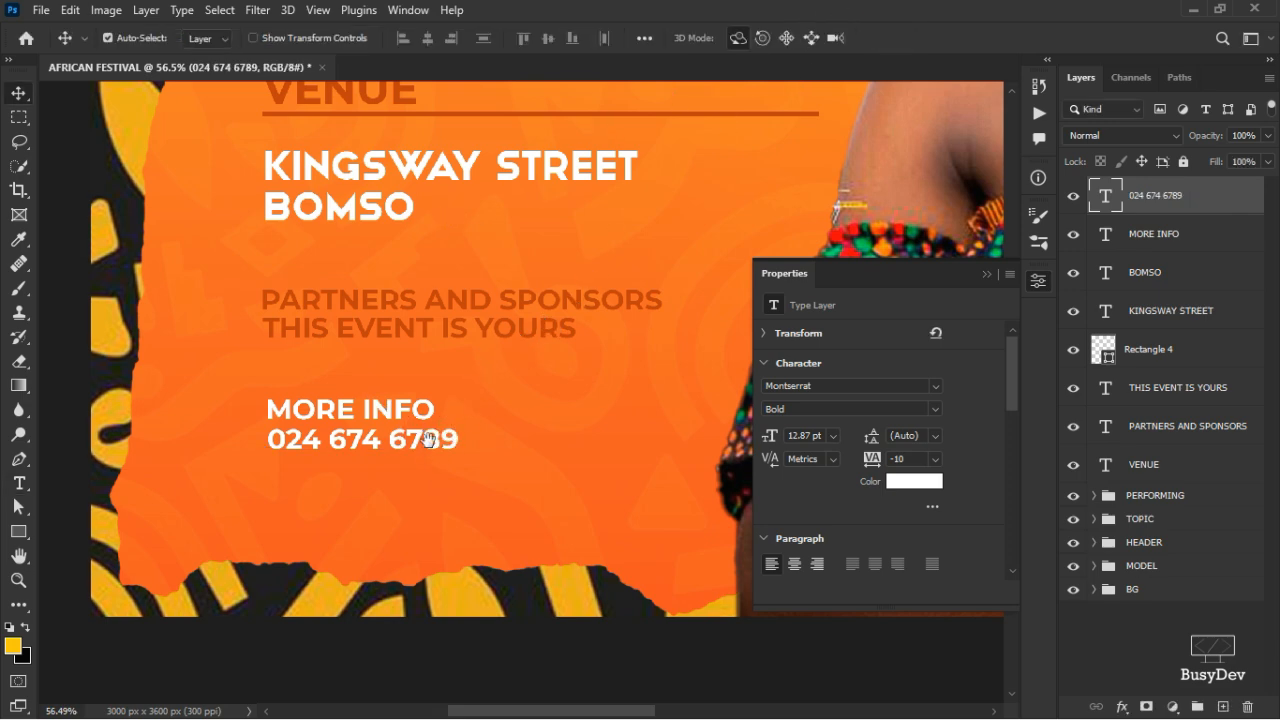
- Copy the phone number to its right on the same line and retype it as the second number
{"action": "left_click_drag", "start_coordinate": [445, 438], "coordinate": [632, 443]}
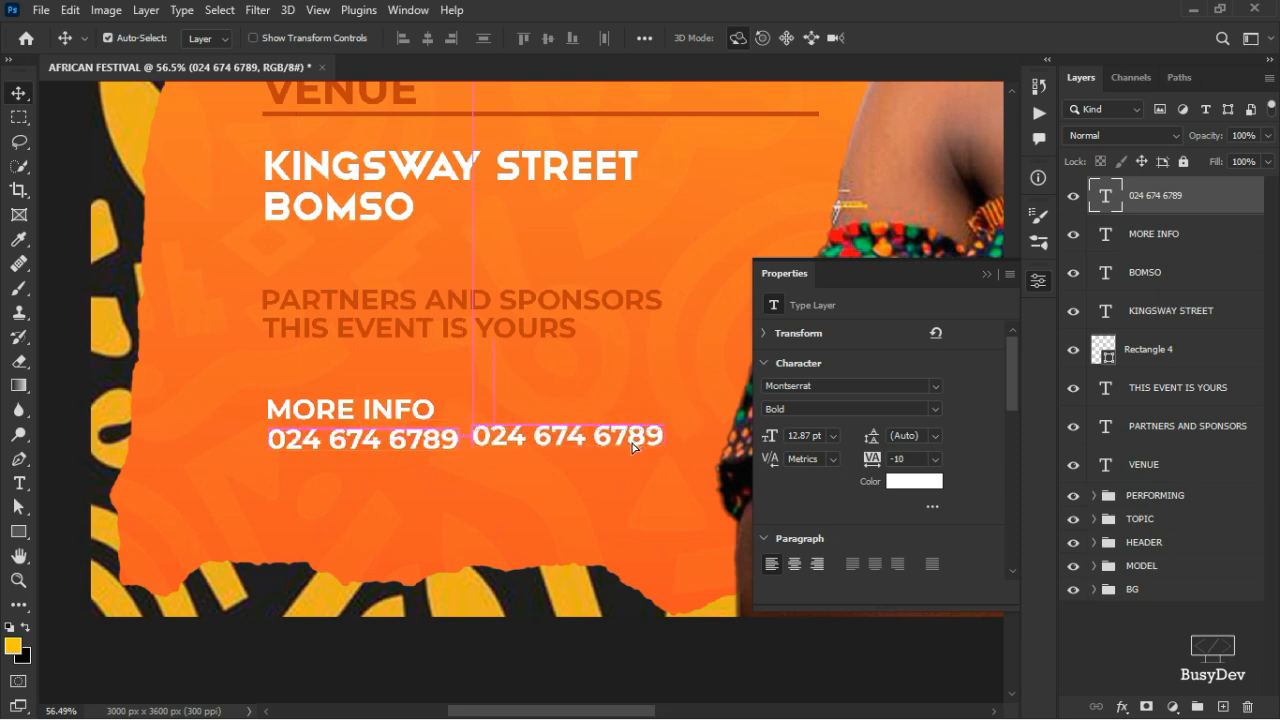
{"action": "double_click", "coordinate": [630, 439]}
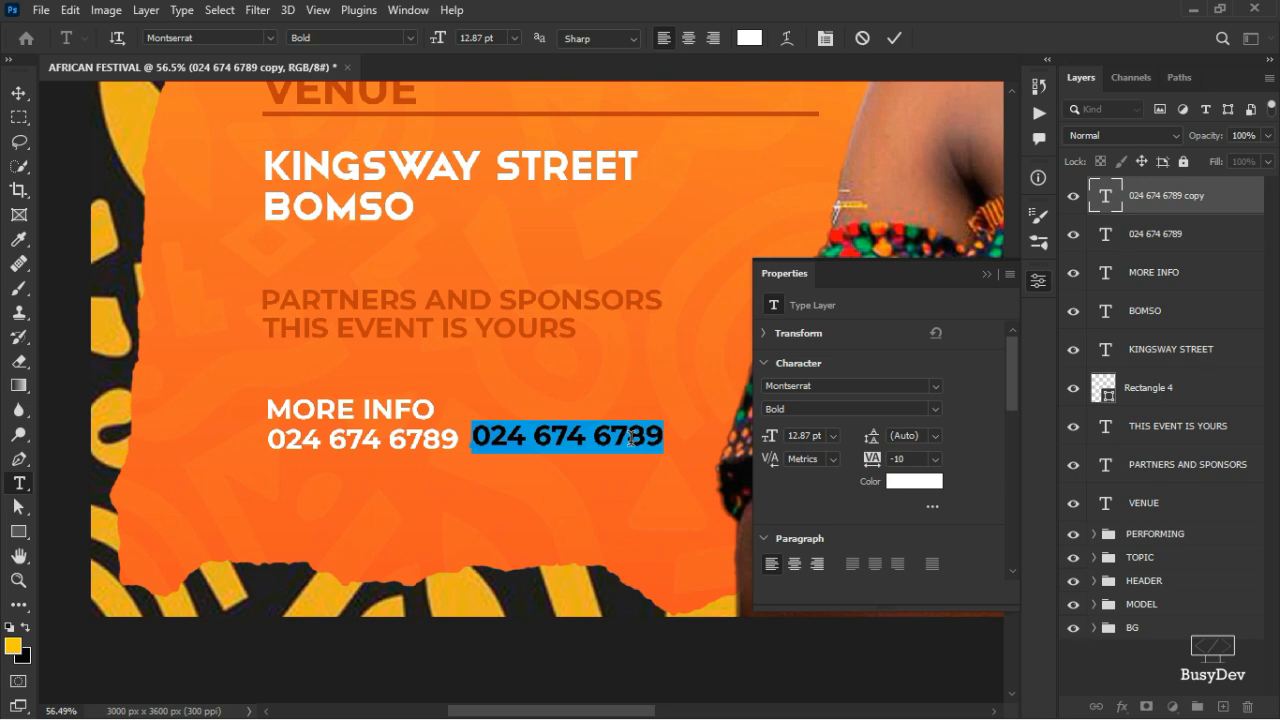
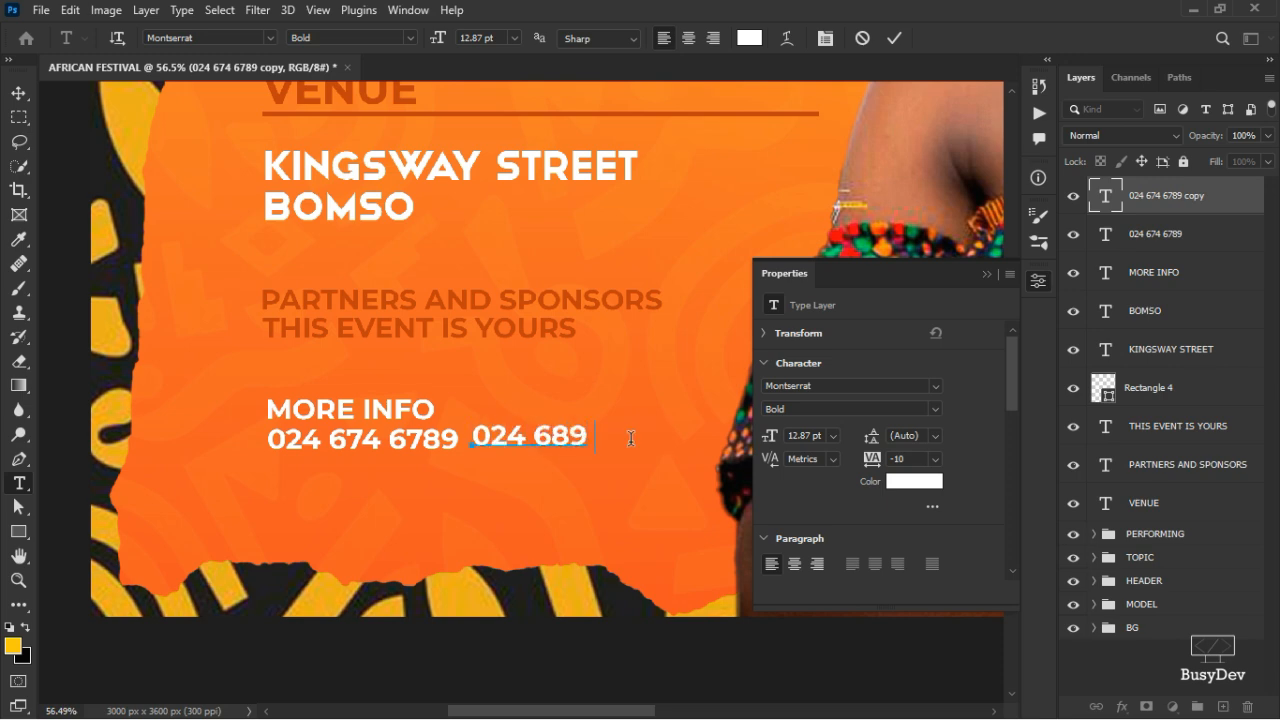
{"action": "left_click", "coordinate": [900, 37]}
{"action": "key", "text": "v"}
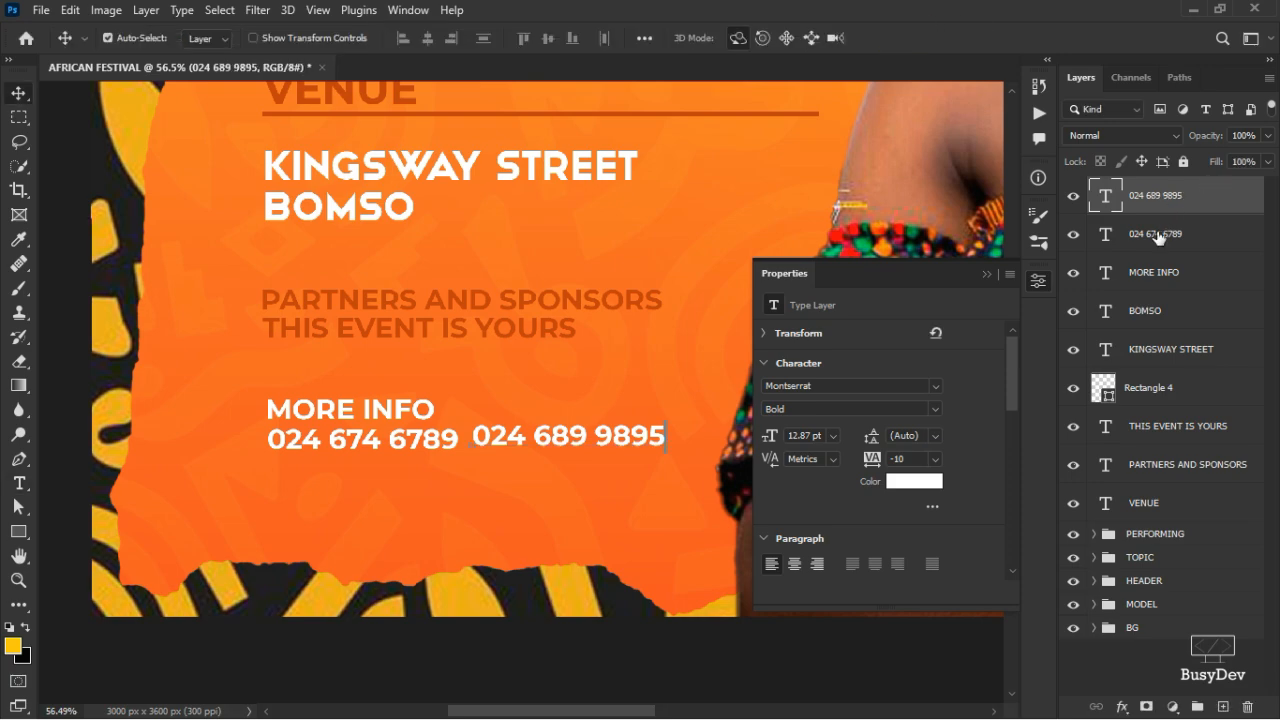
- Align both phone-number lines on one row and nudge them down two steps
{"action": "left_click", "coordinate": [1155, 233], "text": "shift"}
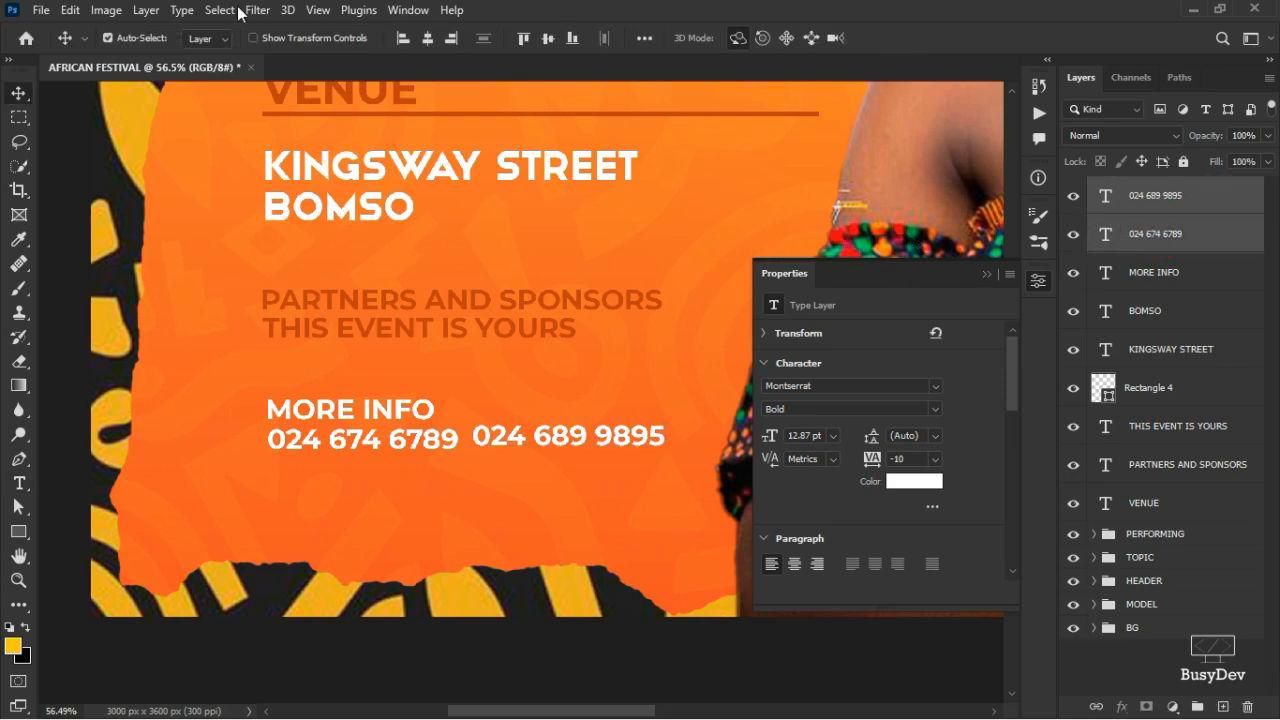
{"action": "left_click", "coordinate": [547, 37]}
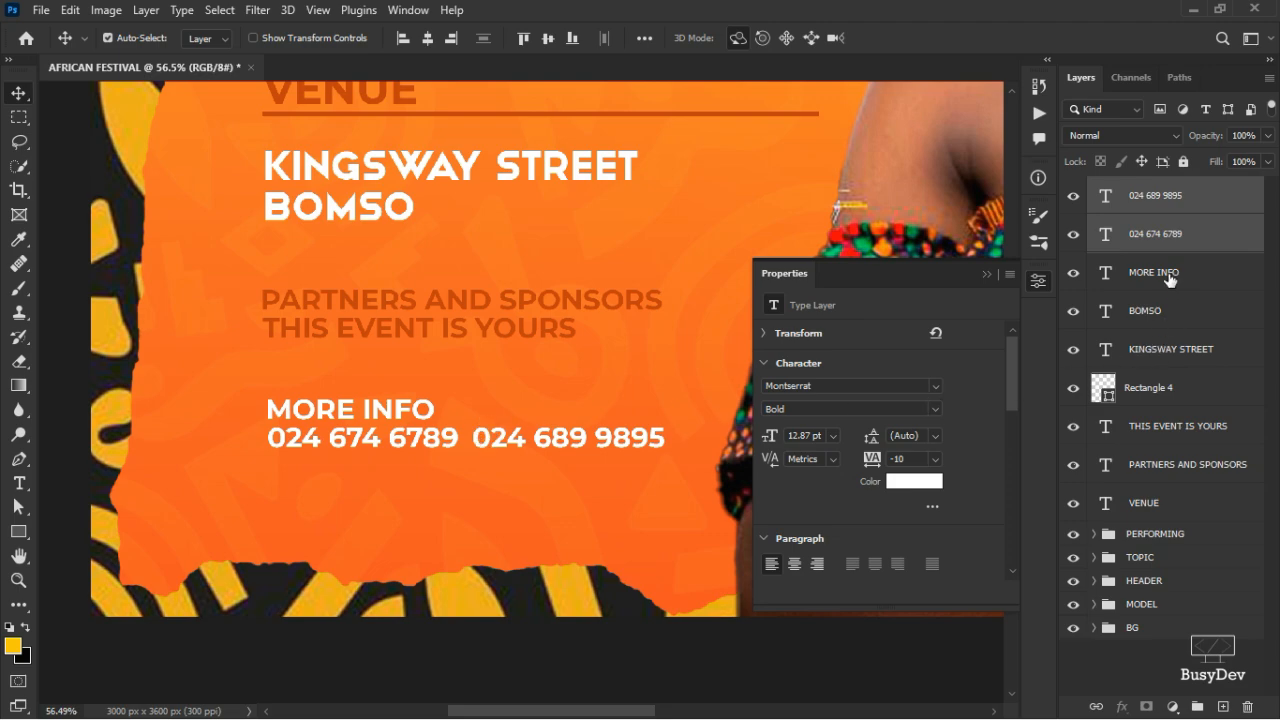
{"action": "key", "text": "Down"}
{"action": "key", "text": "Down"}
{"action": "key", "text": "Down"}
{"action": "key", "text": "Down"}
{"action": "key", "text": "Down"}
{"action": "key", "text": "Down"}
{"action": "key", "text": "Down"}
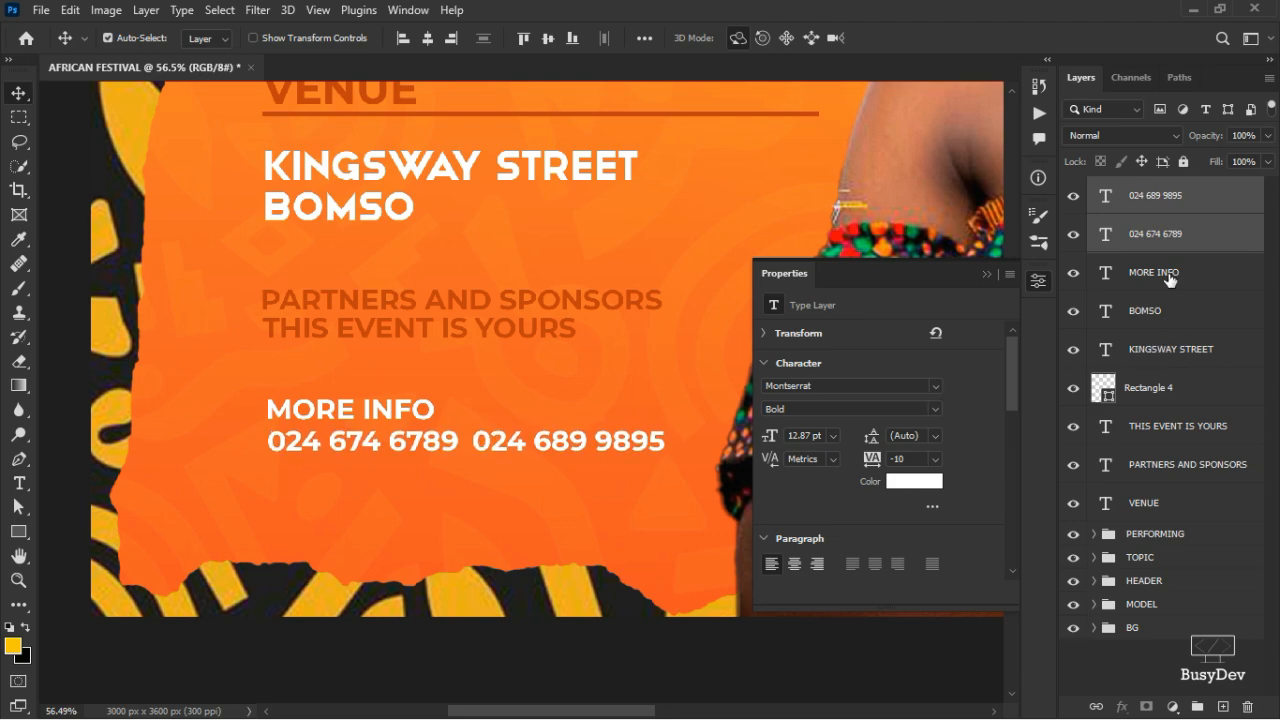
{"action": "key", "text": "Down"}
{"action": "key", "text": "Down"}
{"action": "key", "text": "Down"}
{"action": "key", "text": "Down"}
{"action": "key", "text": "Down"}
{"action": "key", "text": "Down"}
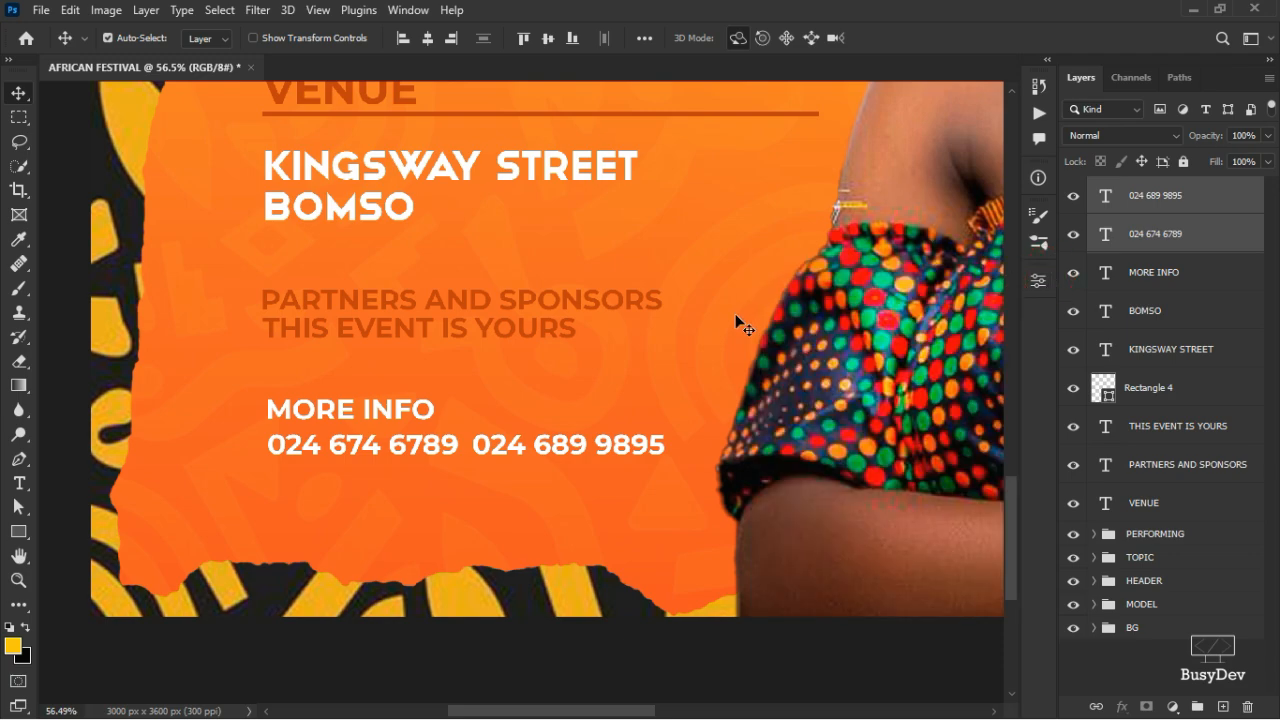
- Group the layers from VENUE through the second phone number and name the group FOOTER
{"action": "scroll", "coordinate": [722, 335], "scroll_direction": "down", "scroll_amount": 4}
{"action": "scroll", "coordinate": [722, 338], "scroll_direction": "up", "scroll_amount": 3}
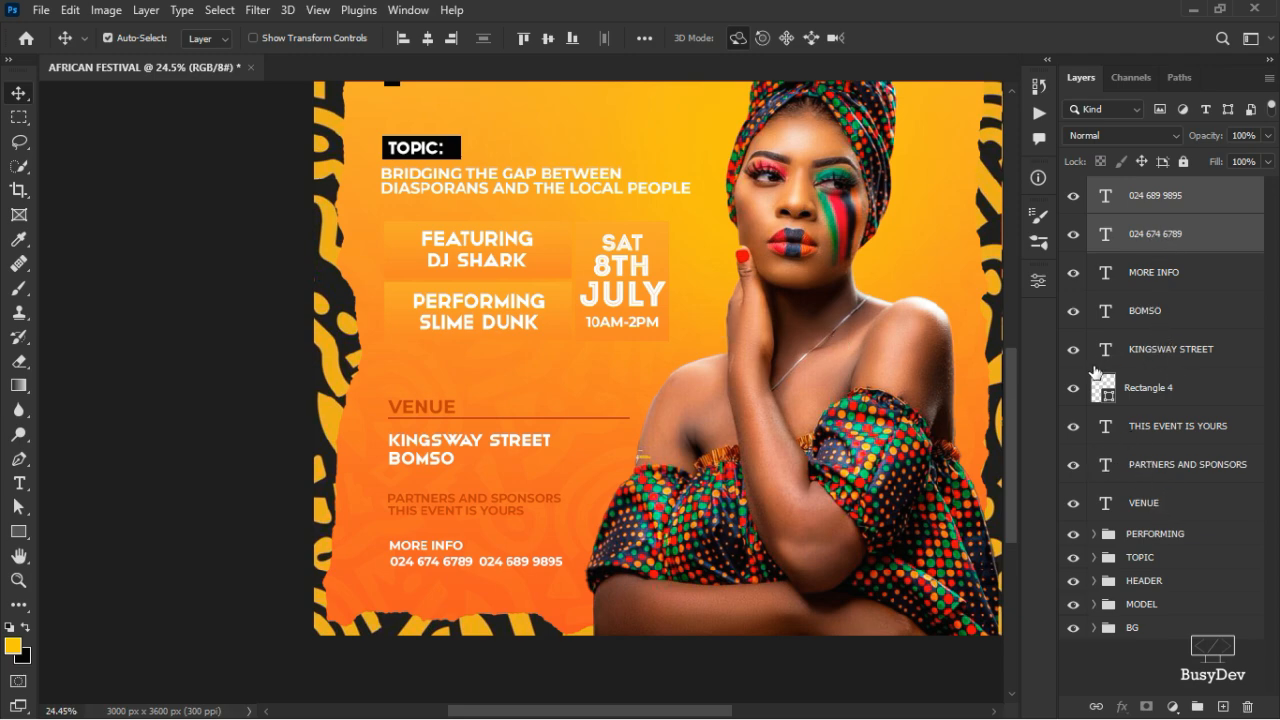
{"action": "left_click", "coordinate": [1160, 500], "text": "shift"}
{"action": "left_click", "coordinate": [1150, 205], "text": "ctrl"}
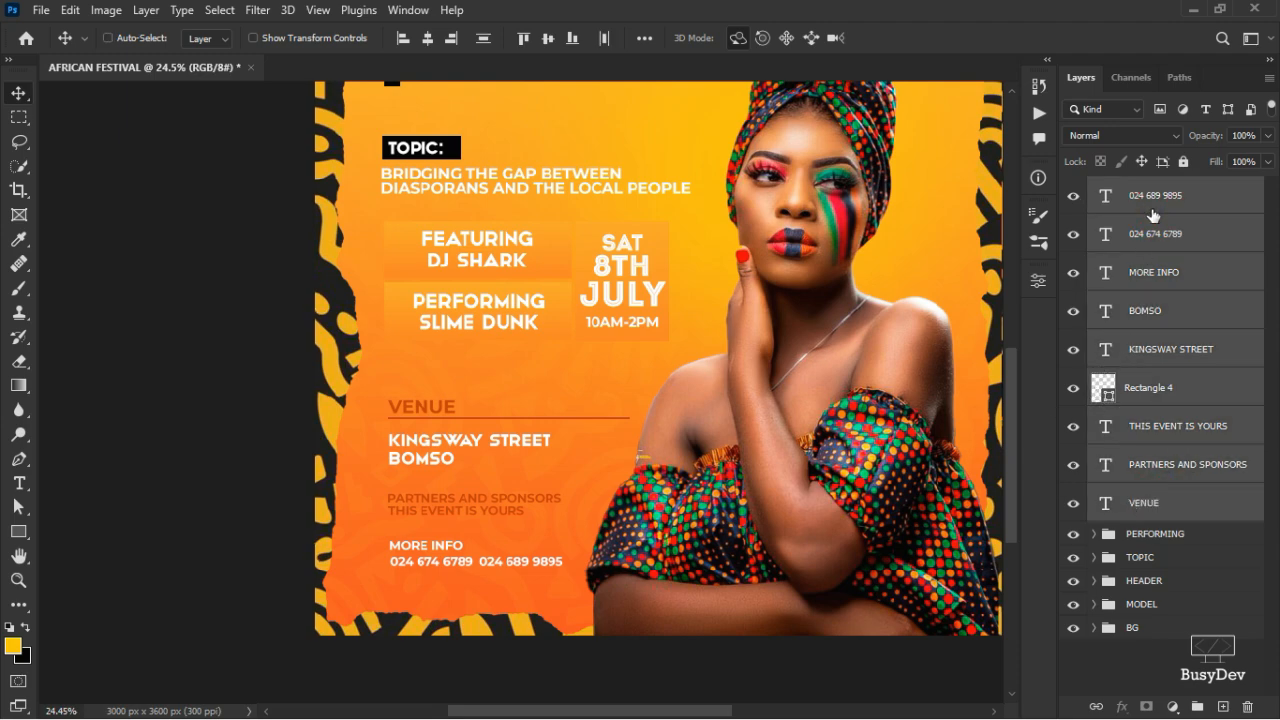
{"action": "key", "text": "ctrl+g"}
{"action": "double_click", "coordinate": [1140, 188]}
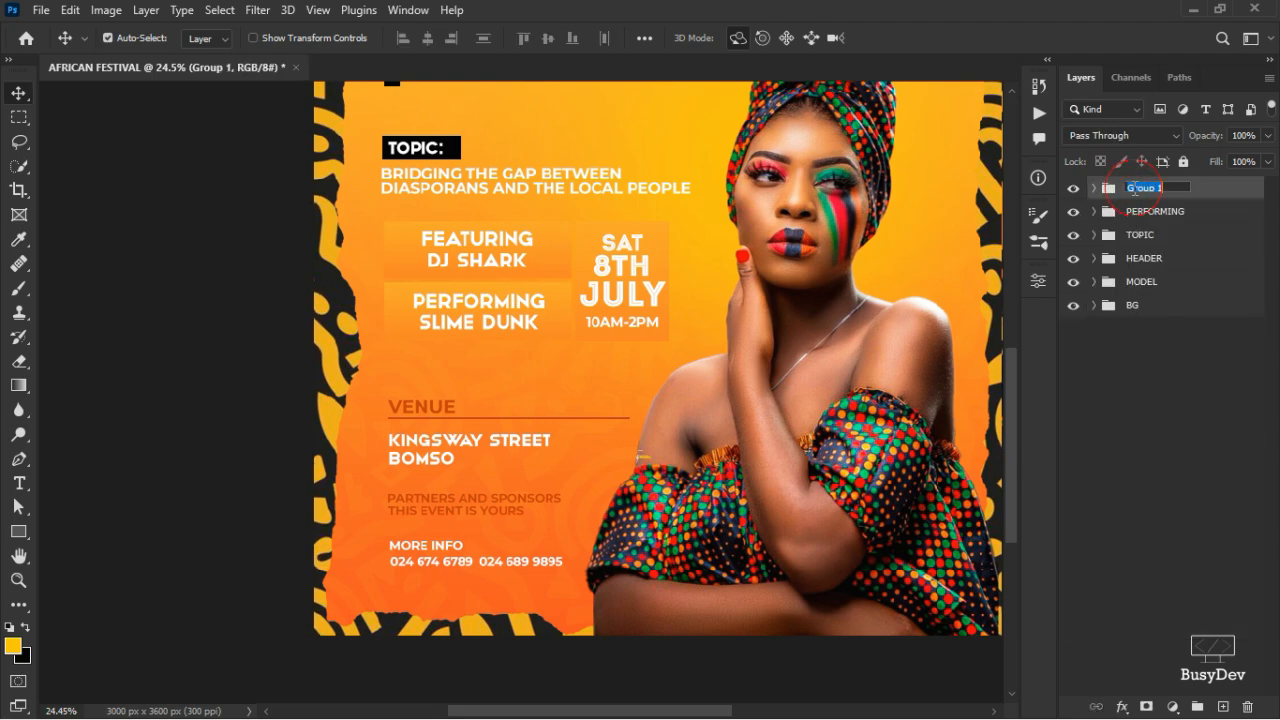
{"action": "type", "text": "FOOTER"}
{"action": "key", "text": "Return"}
{"action": "scroll", "coordinate": [655, 440], "scroll_direction": "up", "scroll_amount": 1}
{"action": "scroll", "coordinate": [655, 440], "scroll_direction": "up", "scroll_amount": 3}
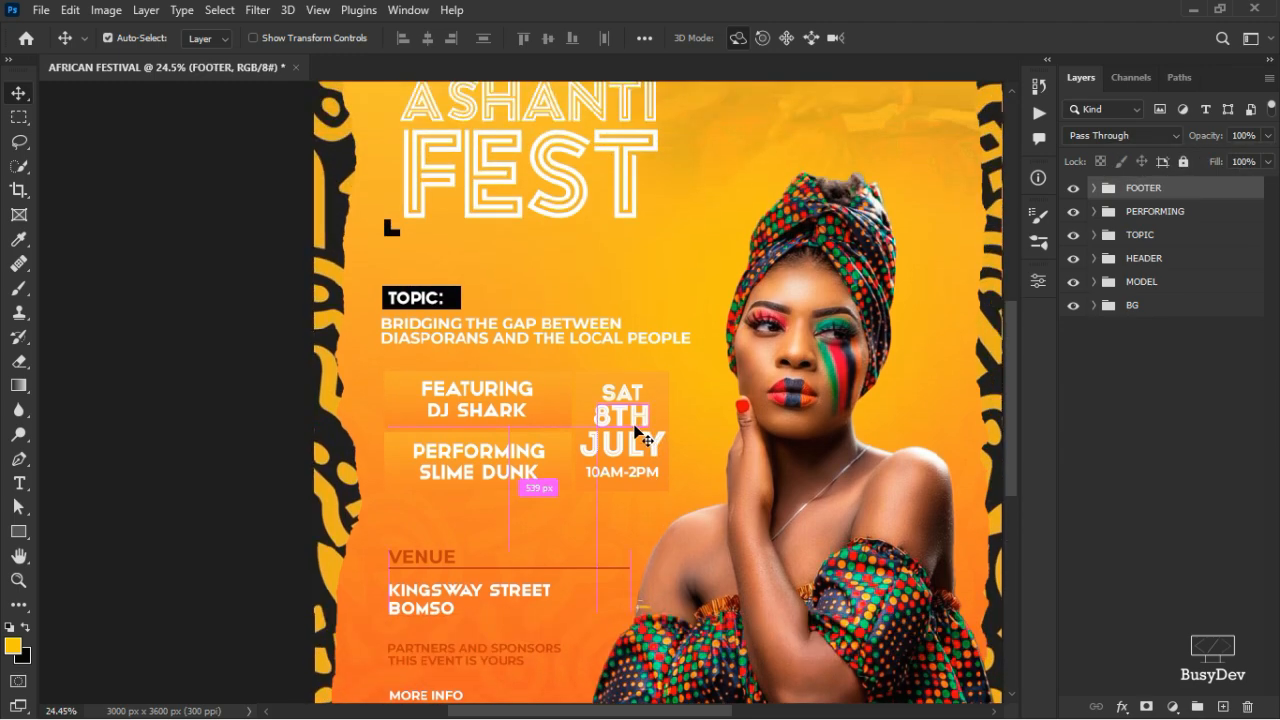
{"action": "scroll", "coordinate": [640, 440], "scroll_direction": "down", "scroll_amount": 3}
{"action": "scroll", "coordinate": [605, 430], "scroll_direction": "up", "scroll_amount": 3}
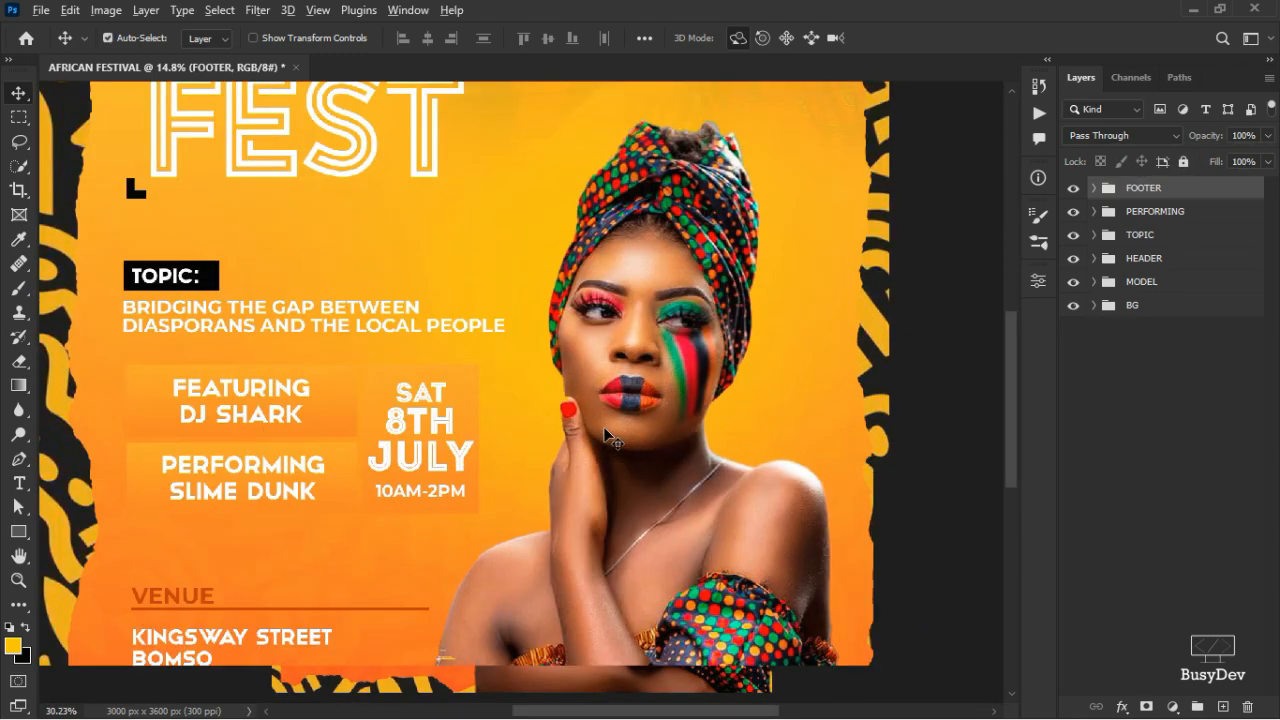
{"action": "scroll", "coordinate": [606, 422], "scroll_direction": "down", "scroll_amount": 2}
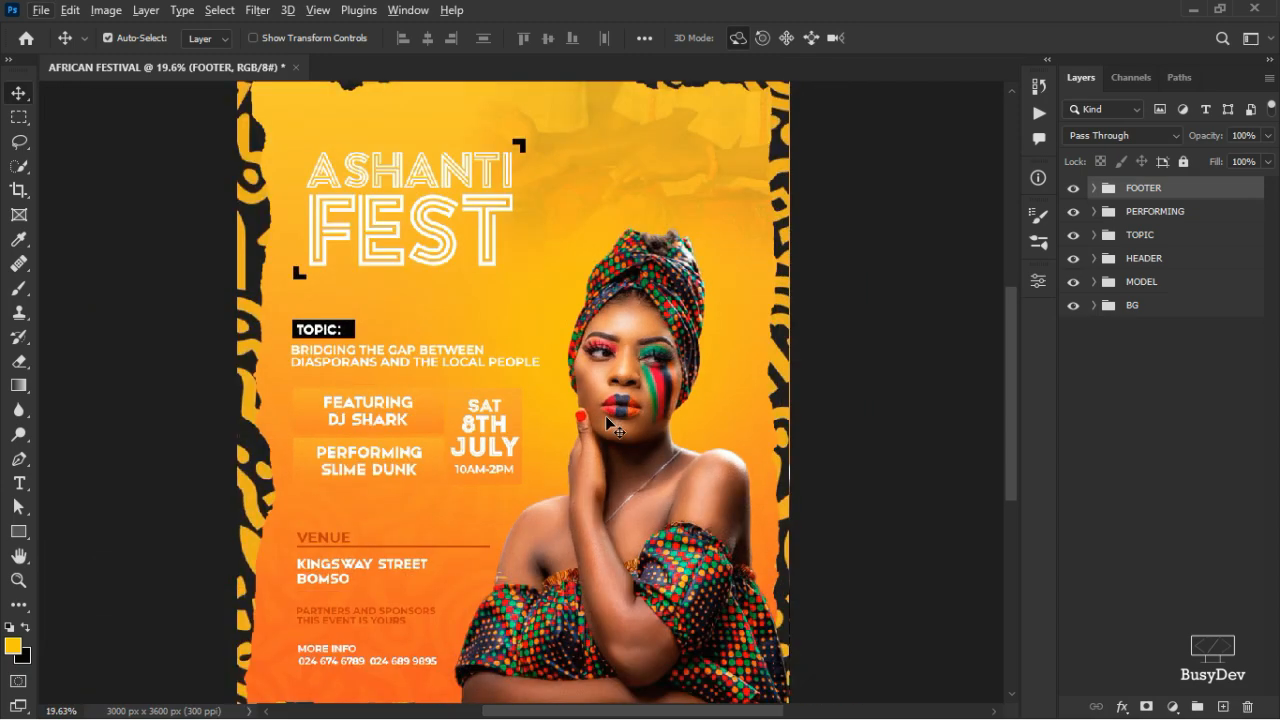
{"action": "scroll", "coordinate": [600, 425], "scroll_direction": "down", "scroll_amount": 2}
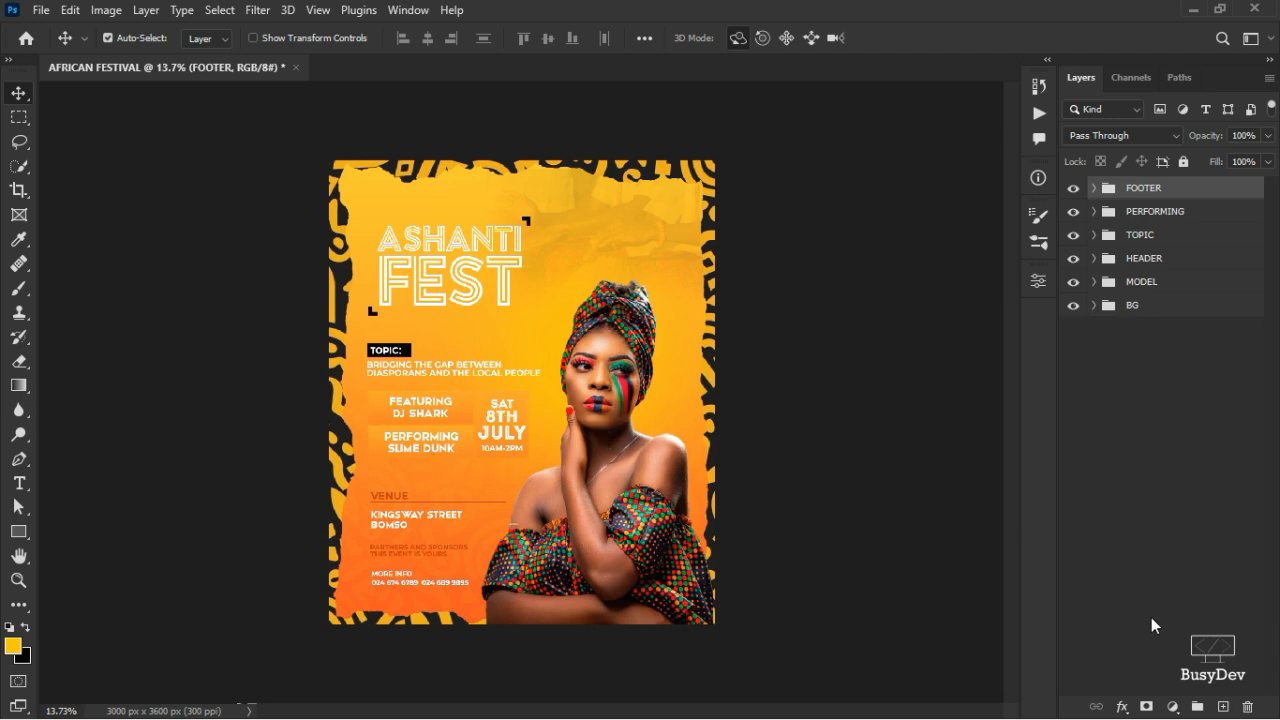
{"action": "left_click", "coordinate": [1172, 707]}
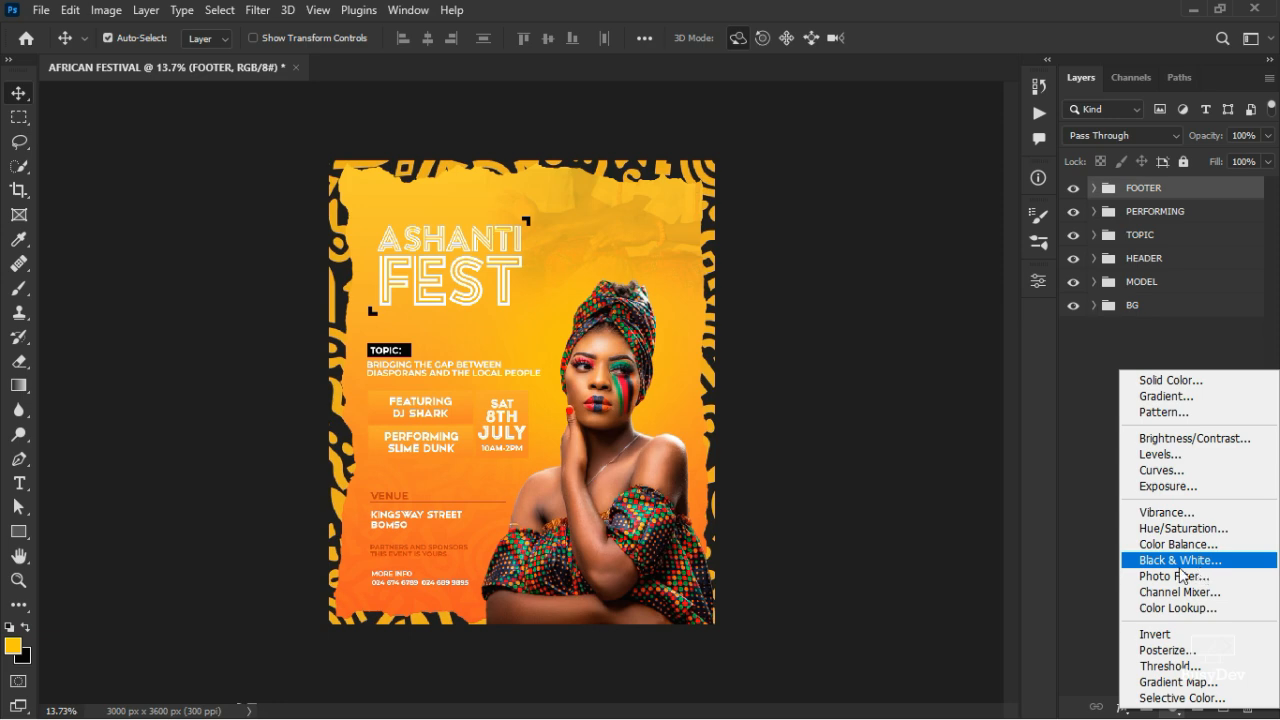
{"action": "left_click", "coordinate": [1064, 516]}
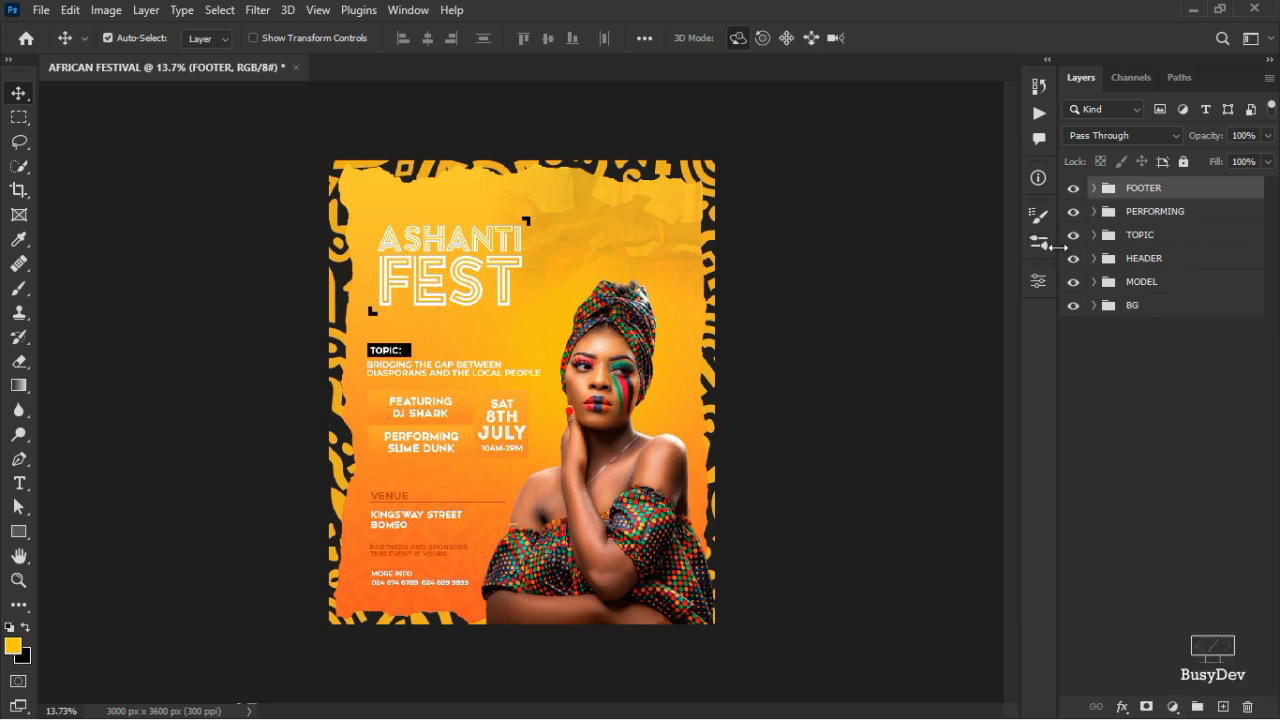
{"action": "left_click", "coordinate": [1222, 707]}
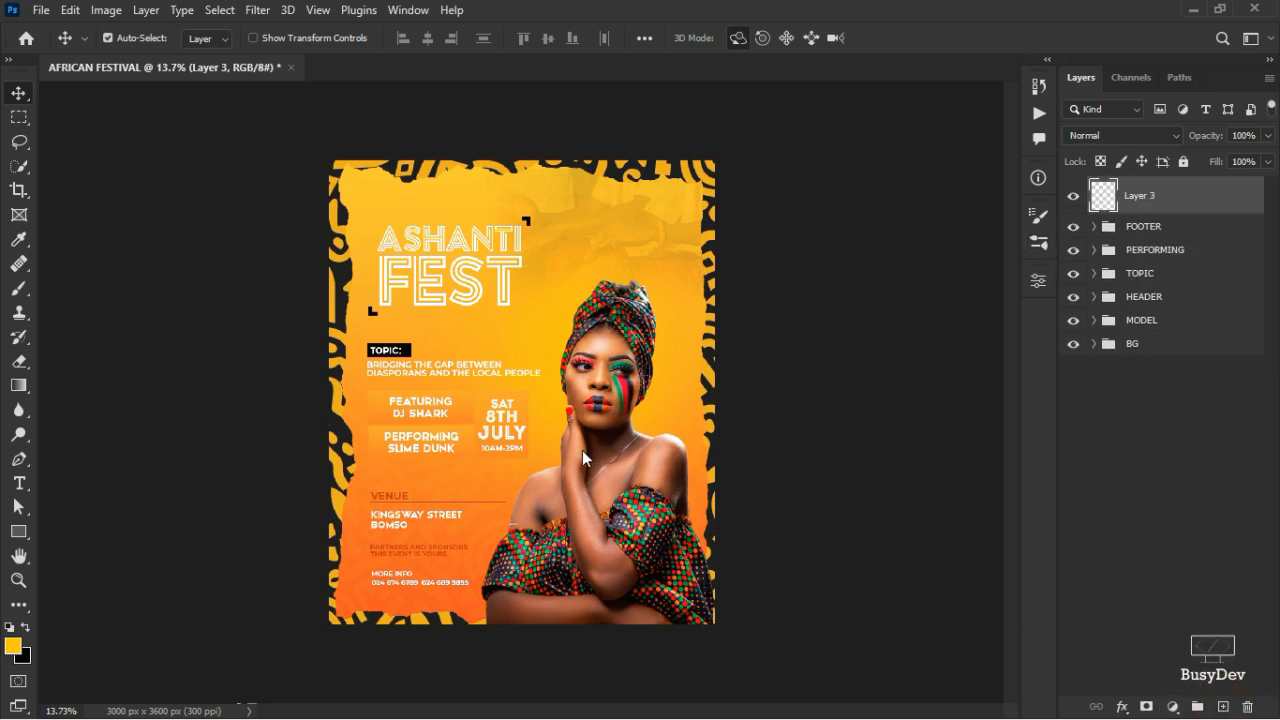
{"action": "key", "text": "b"}
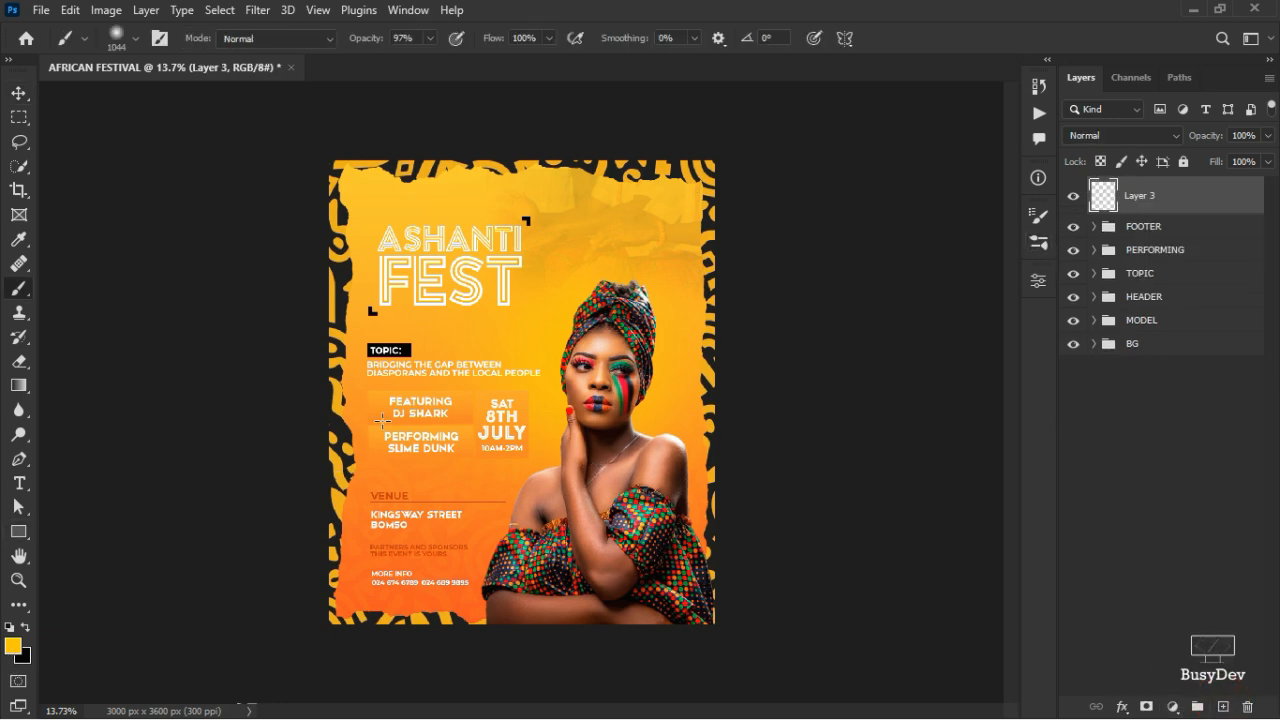
{"action": "mouse_move", "coordinate": [457, 400]}
{"action": "left_mouse_down"}
{"action": "mouse_move", "coordinate": [549, 322]}
{"action": "mouse_move", "coordinate": [603, 320]}
{"action": "mouse_move", "coordinate": [645, 292]}
{"action": "left_mouse_up"}
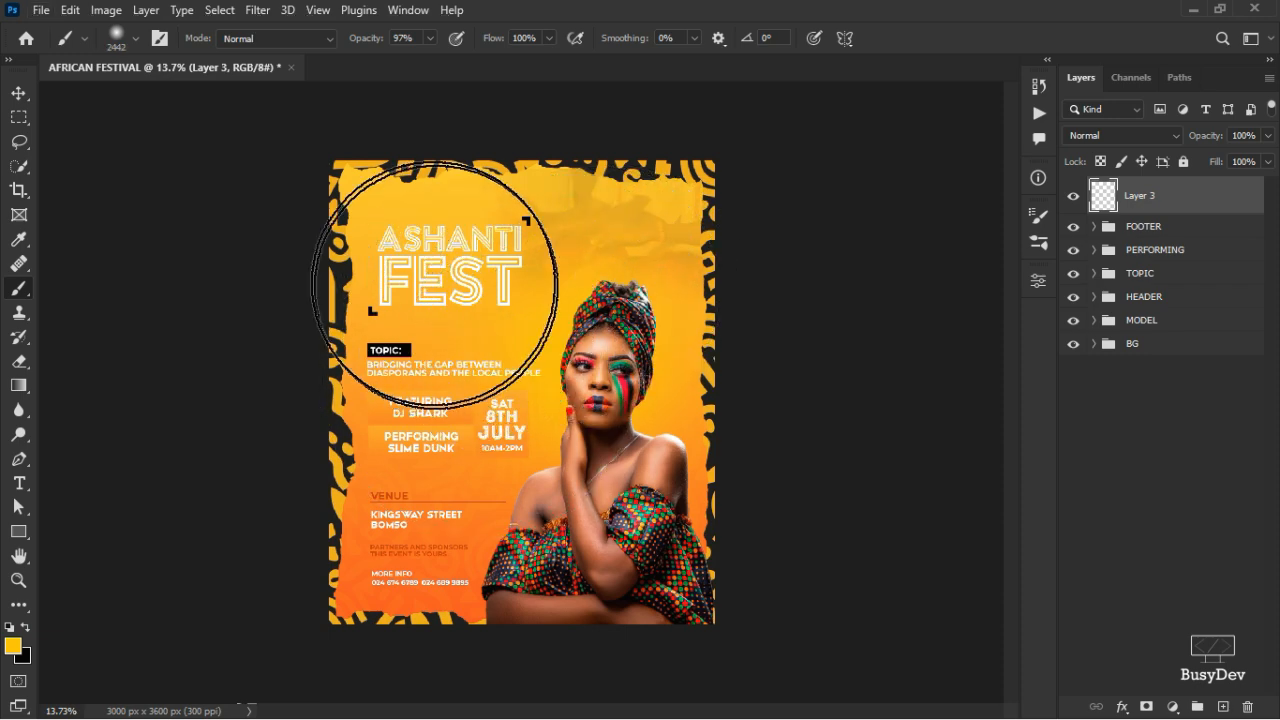
{"action": "mouse_move", "coordinate": [412, 274]}
{"action": "left_mouse_down"}
{"action": "mouse_move", "coordinate": [464, 280]}
{"action": "mouse_move", "coordinate": [425, 260]}
{"action": "mouse_move", "coordinate": [394, 309]}
{"action": "left_mouse_up"}
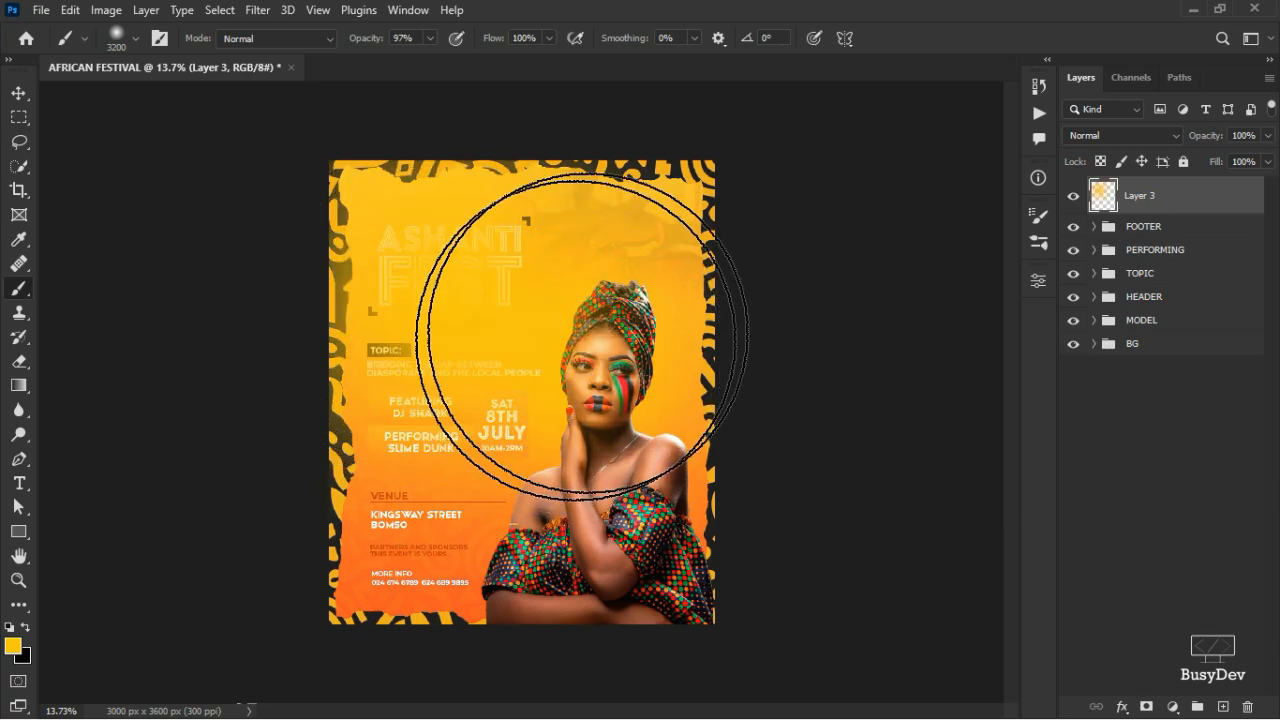
{"action": "left_click", "coordinate": [1104, 143]}
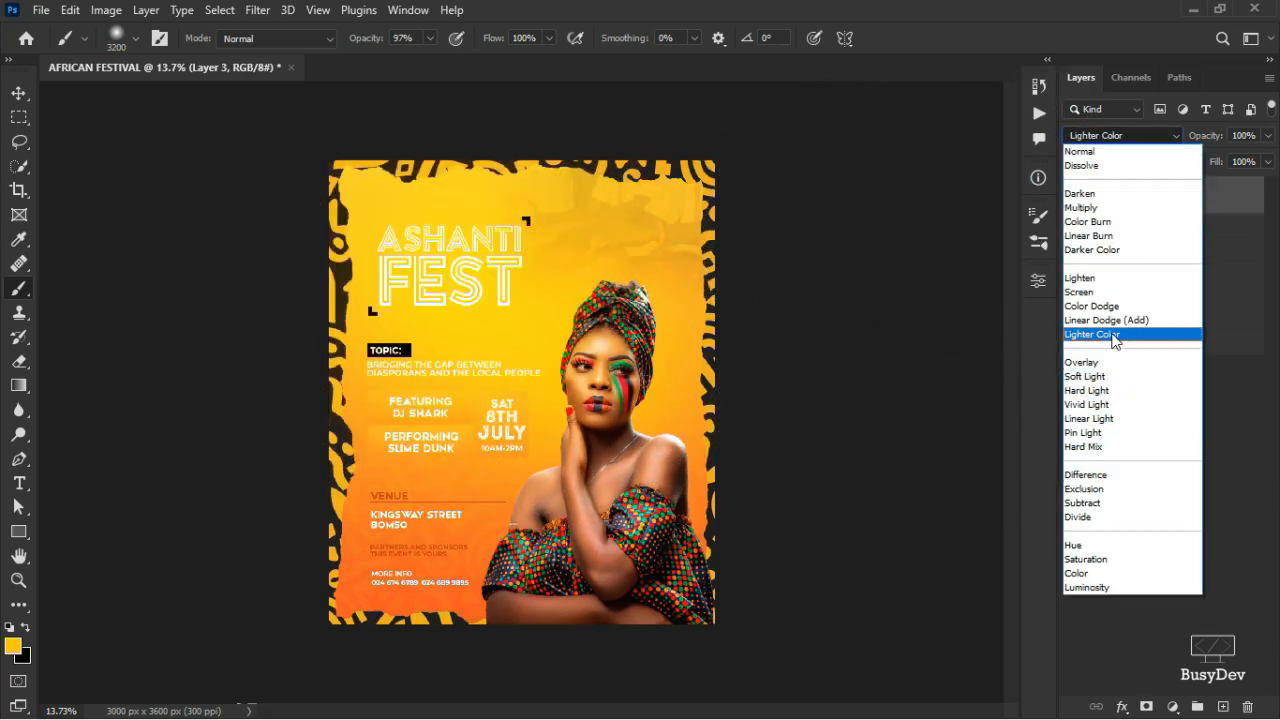
{"action": "left_click", "coordinate": [1115, 296]}
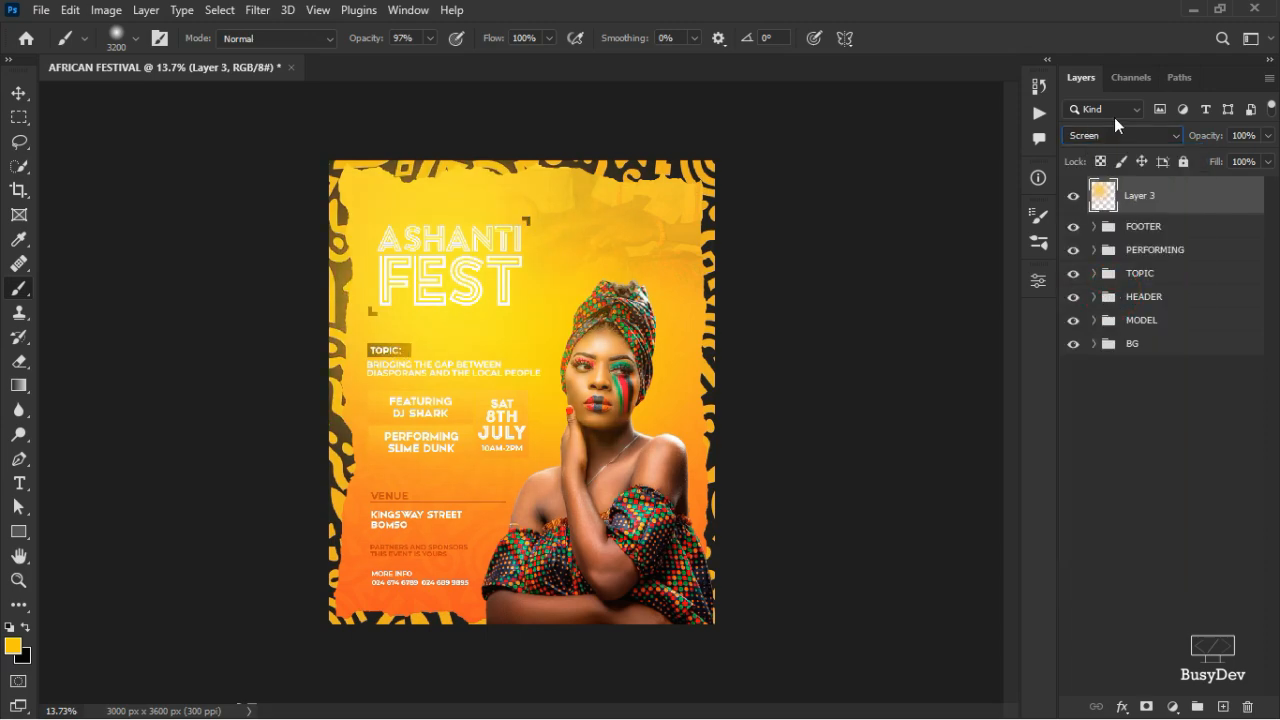
{"action": "left_click", "coordinate": [1267, 135]}
{"action": "left_click_drag", "start_coordinate": [1268, 157], "coordinate": [1219, 160]}
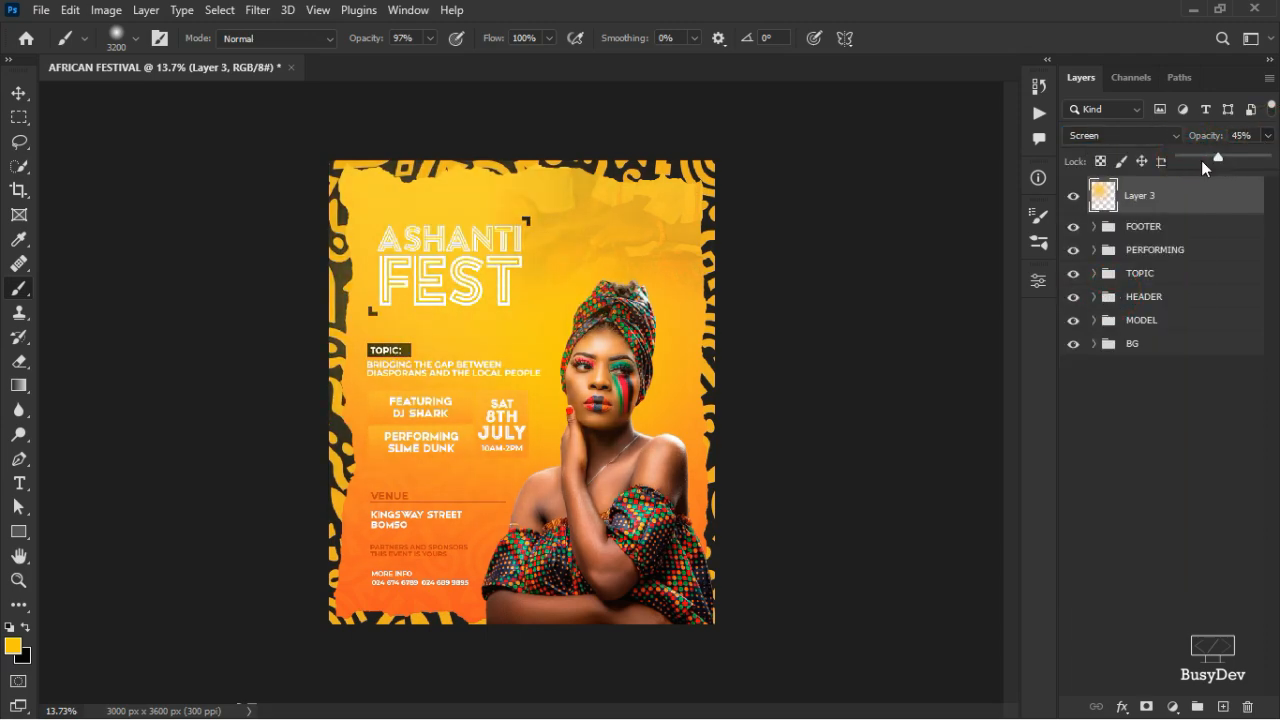
{"action": "left_click", "coordinate": [1173, 457]}
{"action": "scroll", "coordinate": [484, 413], "scroll_direction": "up", "scroll_amount": 3}
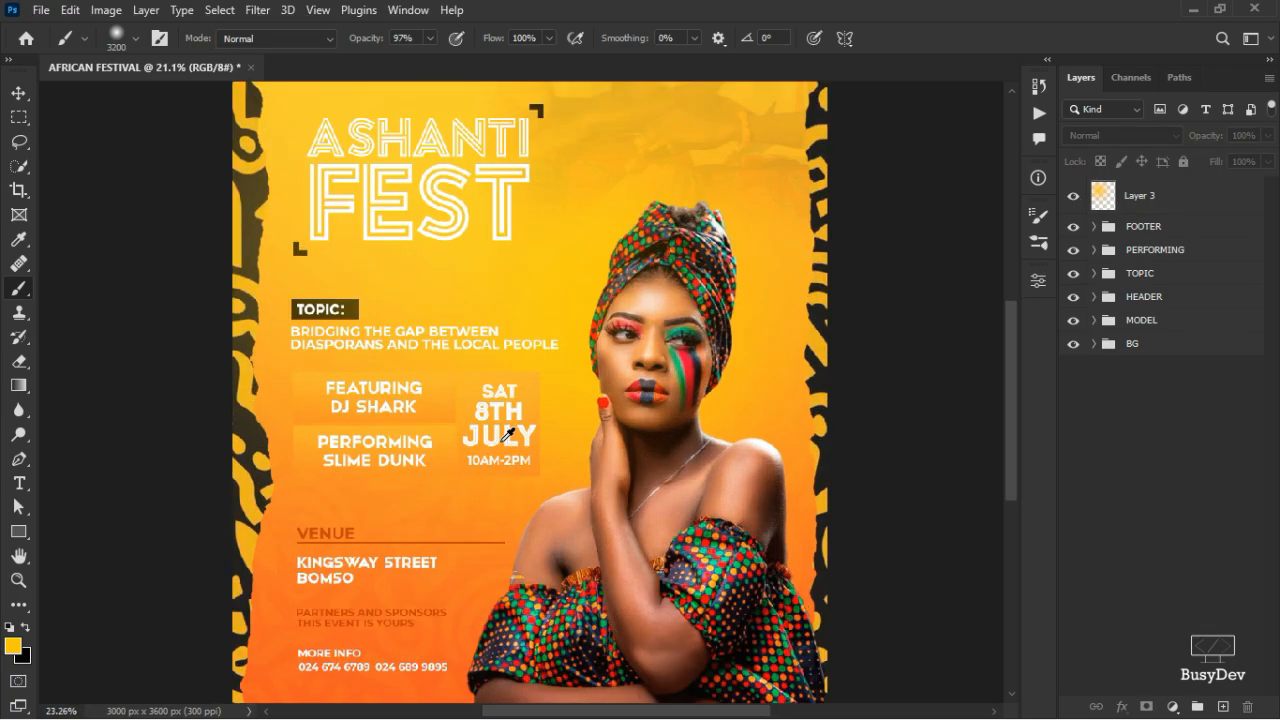
{"action": "scroll", "coordinate": [484, 413], "scroll_direction": "down", "scroll_amount": 2}
{"action": "key", "text": "v"}
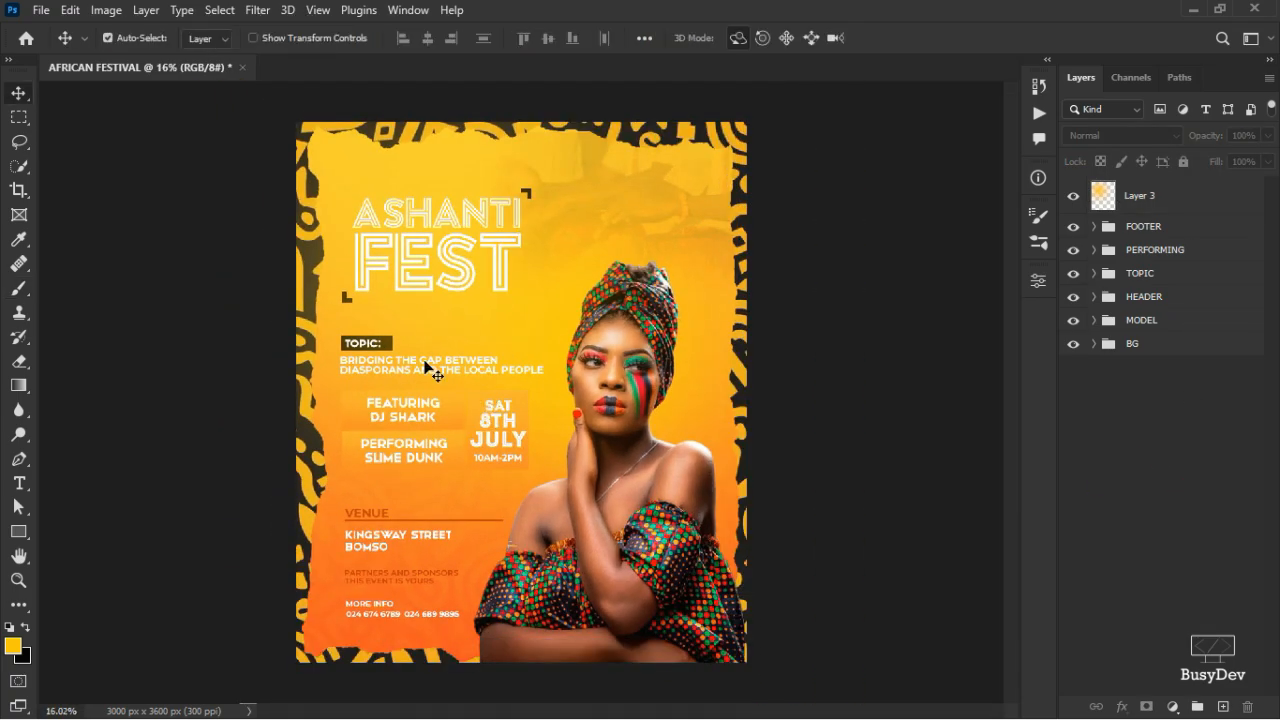
{"action": "left_click", "coordinate": [1121, 201]}
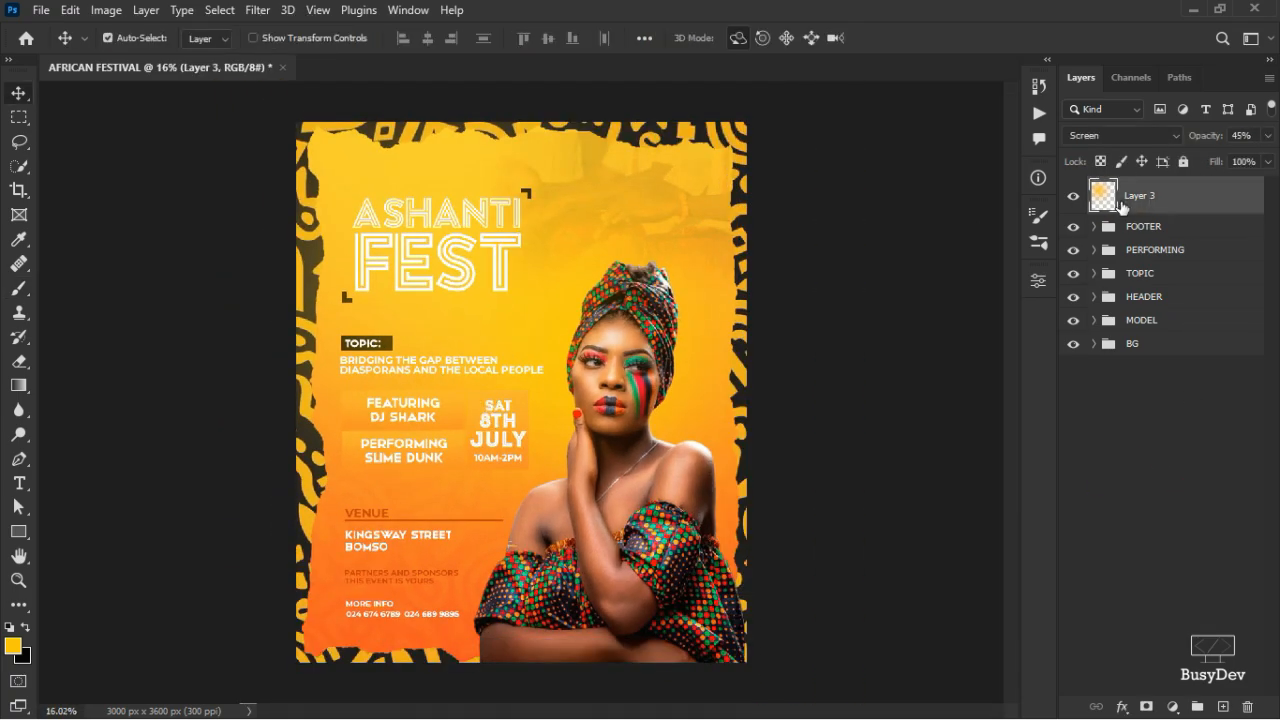
{"action": "key", "text": "Delete"}
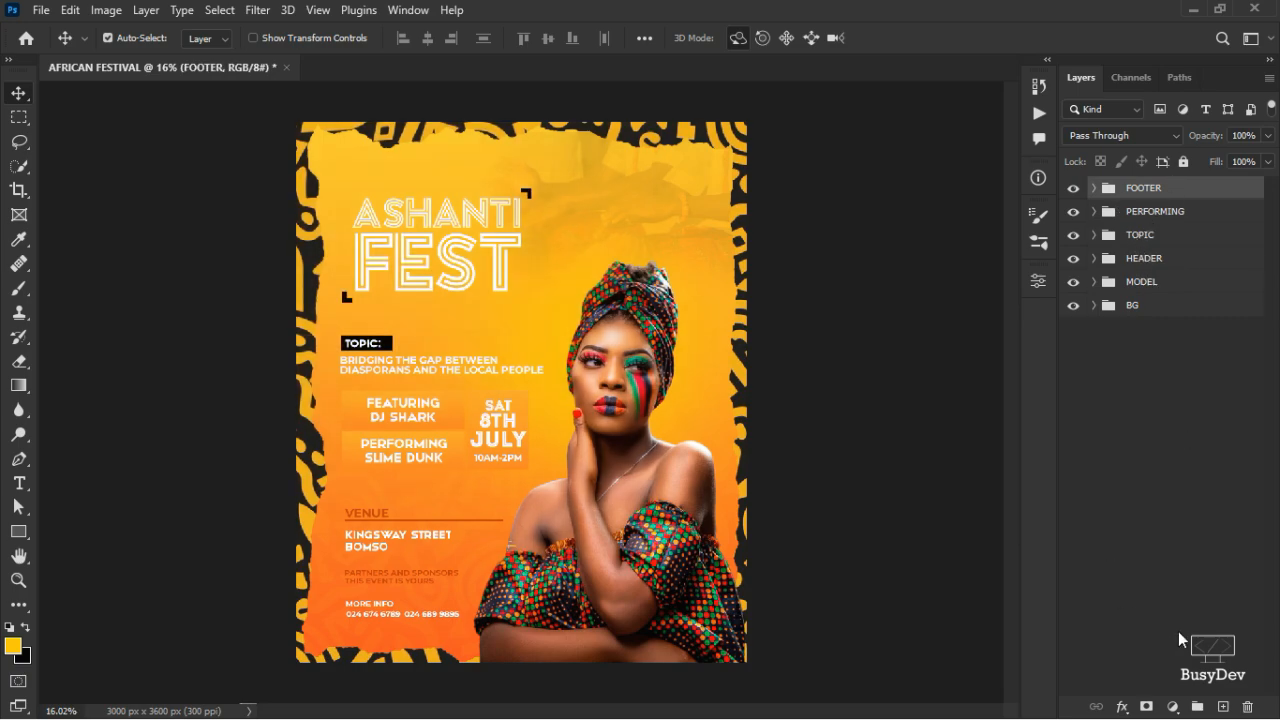
- Add a Photo Filter adjustment layer using a bright, saturated yellow colour
{"action": "left_click", "coordinate": [1173, 707]}
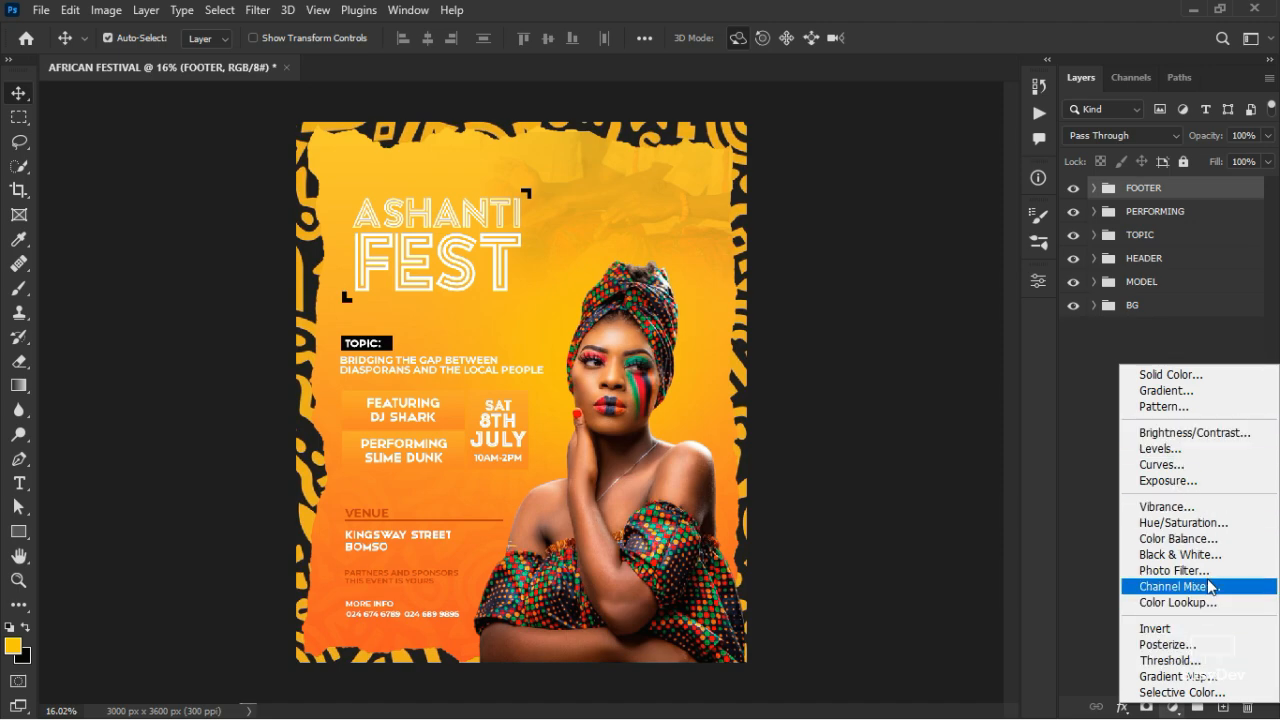
{"action": "left_click", "coordinate": [1170, 570]}
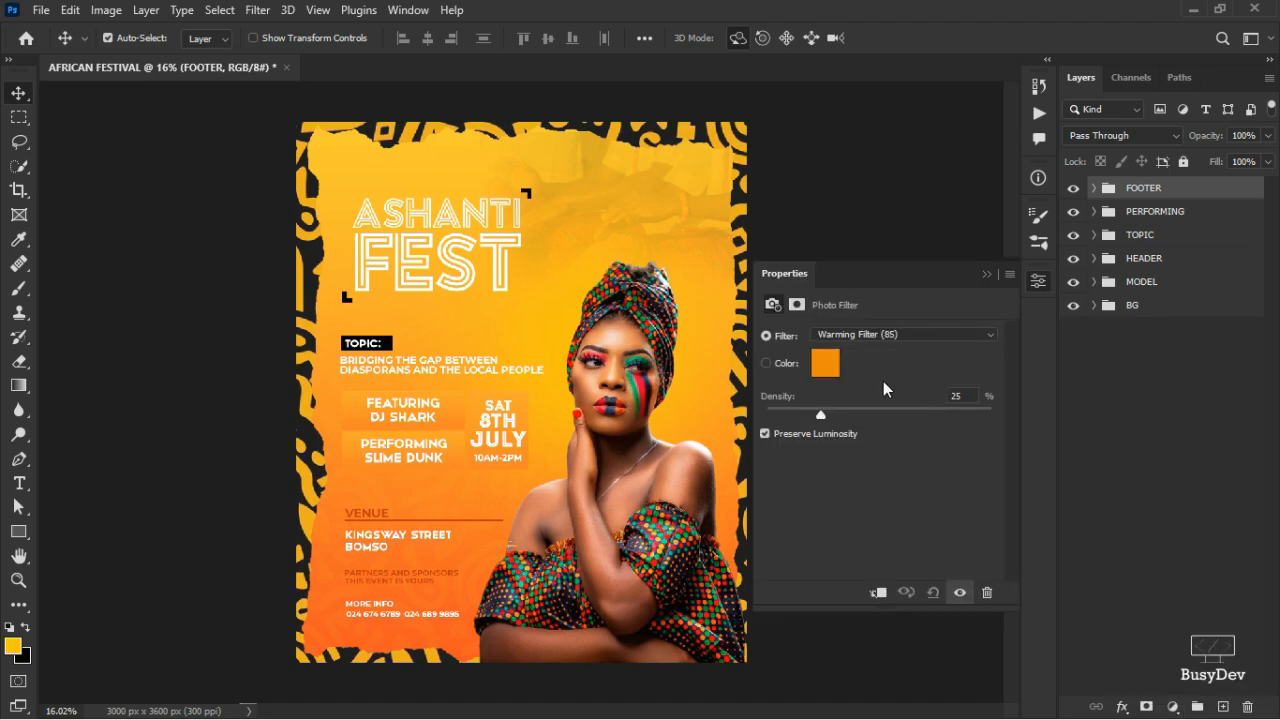
{"action": "left_click", "coordinate": [826, 368]}
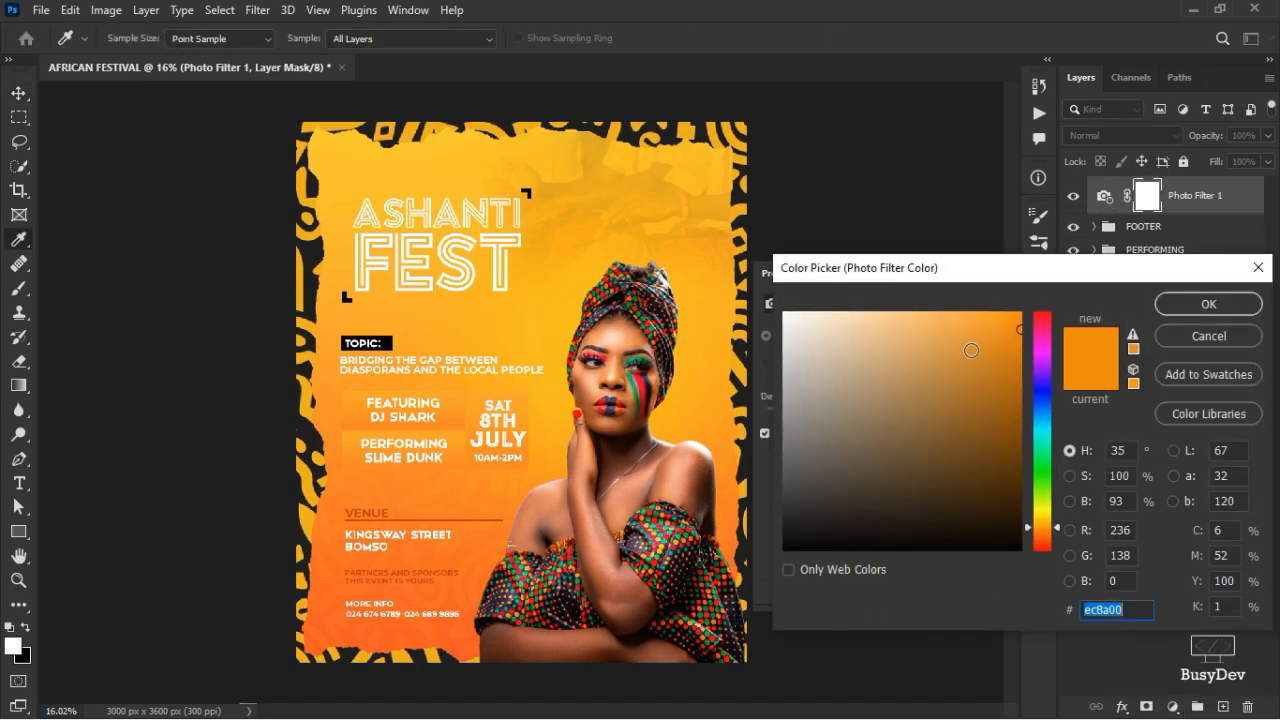
{"action": "left_click_drag", "start_coordinate": [1043, 515], "coordinate": [1040, 511]}
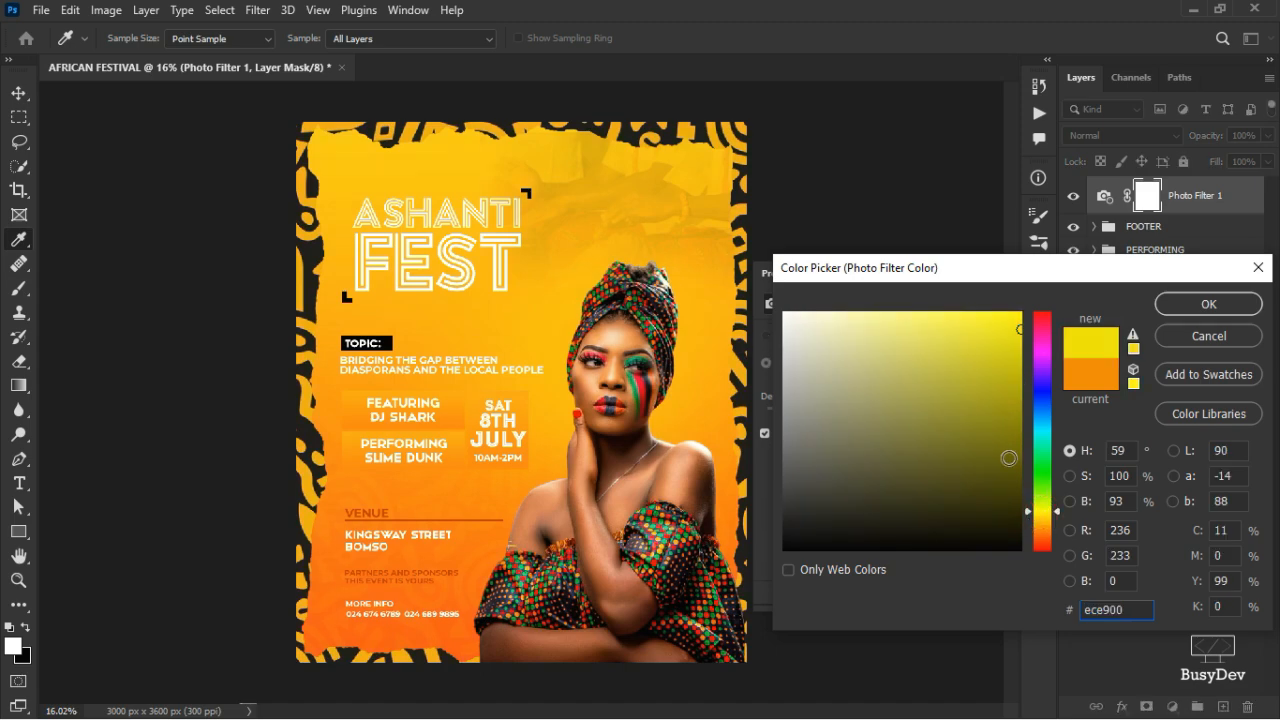
{"action": "left_click", "coordinate": [1016, 312]}
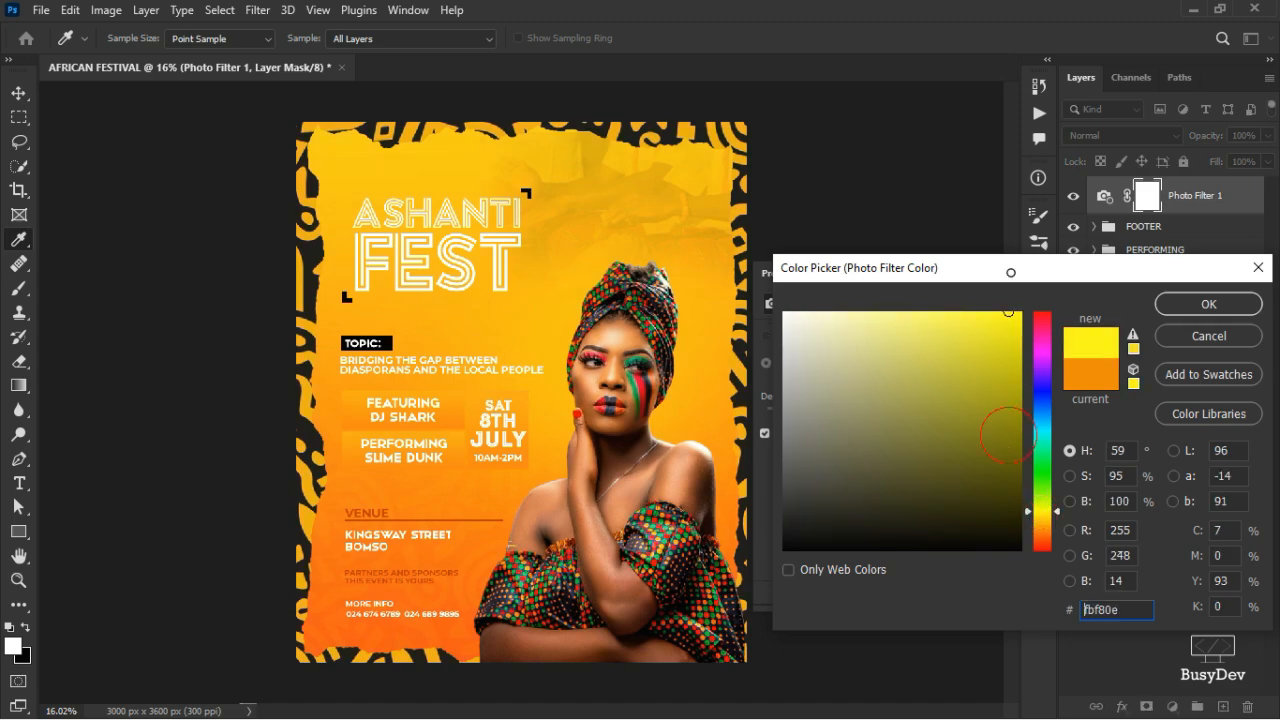
{"action": "left_click", "coordinate": [1043, 515]}
{"action": "left_click", "coordinate": [1192, 308]}
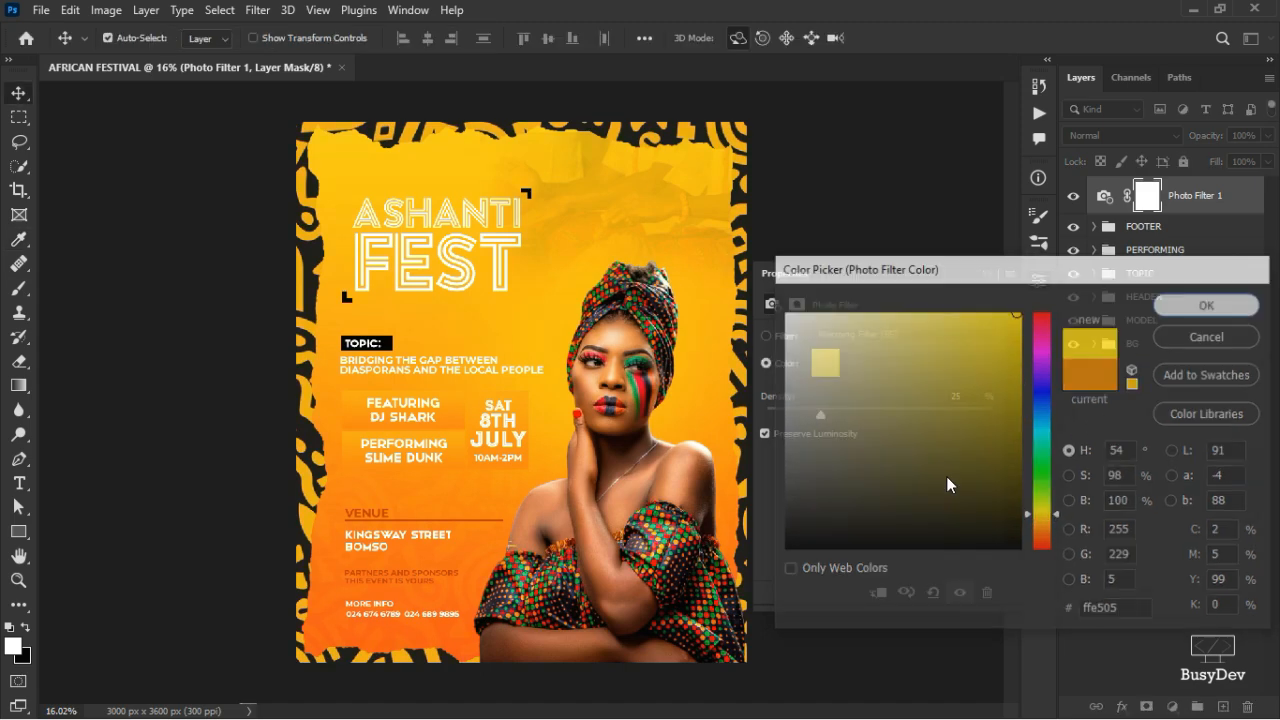
- Set the photo filter density to 39%, comparing it on and off
{"action": "left_click", "coordinate": [1072, 198]}
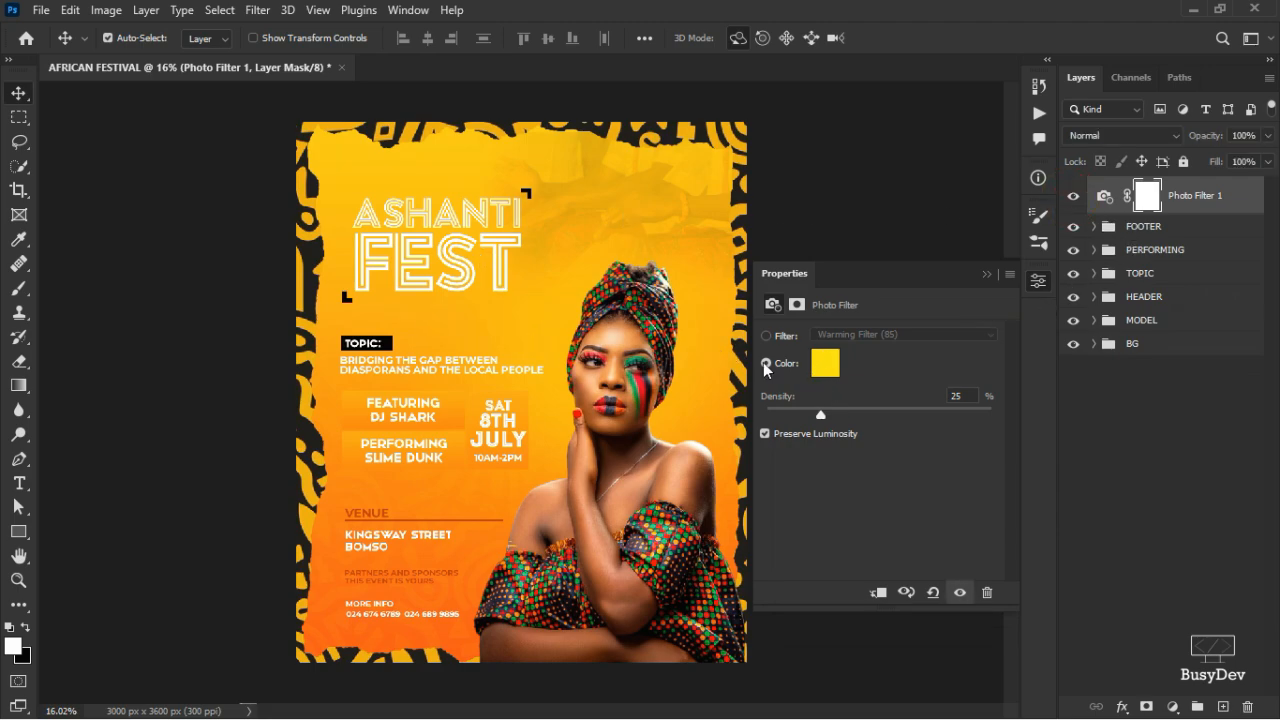
{"action": "left_click_drag", "start_coordinate": [774, 398], "coordinate": [791, 398]}
{"action": "left_click", "coordinate": [1073, 197]}
{"action": "left_click", "coordinate": [1073, 197]}
{"action": "left_click_drag", "start_coordinate": [793, 397], "coordinate": [787, 398]}
{"action": "scroll", "coordinate": [508, 452], "scroll_direction": "up", "scroll_amount": 3}
{"action": "scroll", "coordinate": [508, 452], "scroll_direction": "down", "scroll_amount": 2}
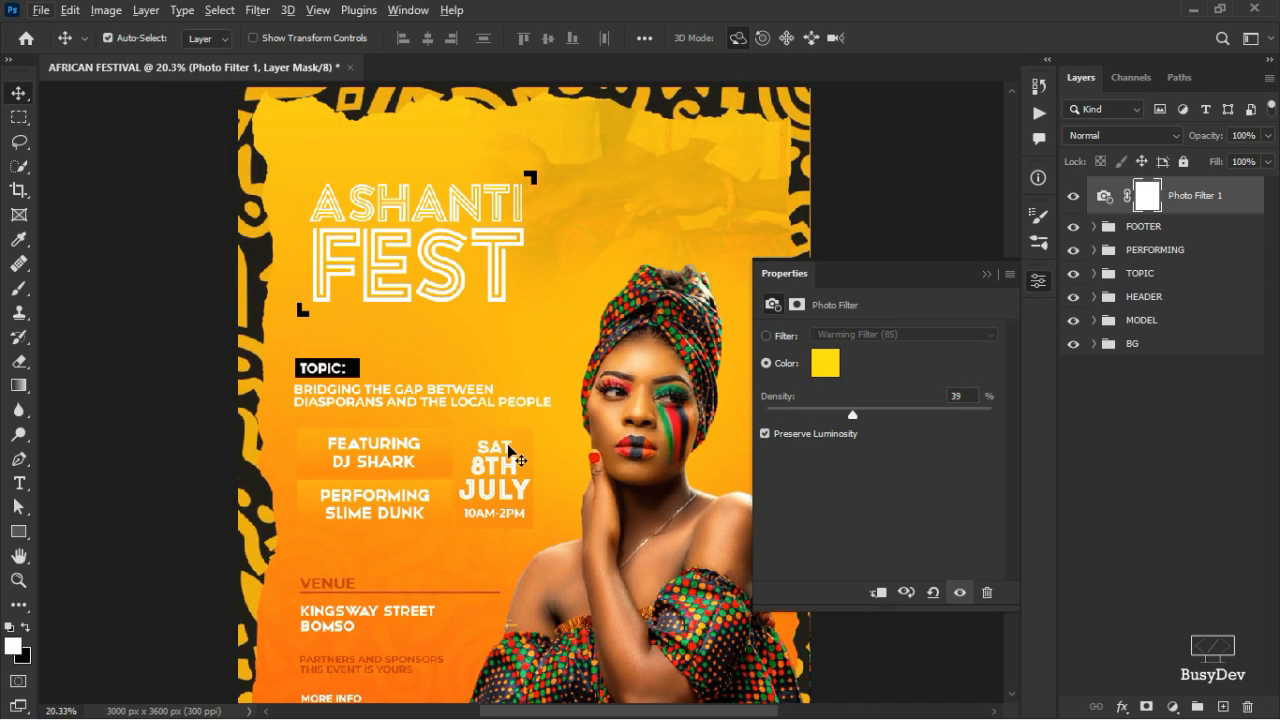
{"action": "scroll", "coordinate": [508, 452], "scroll_direction": "down", "scroll_amount": 2}
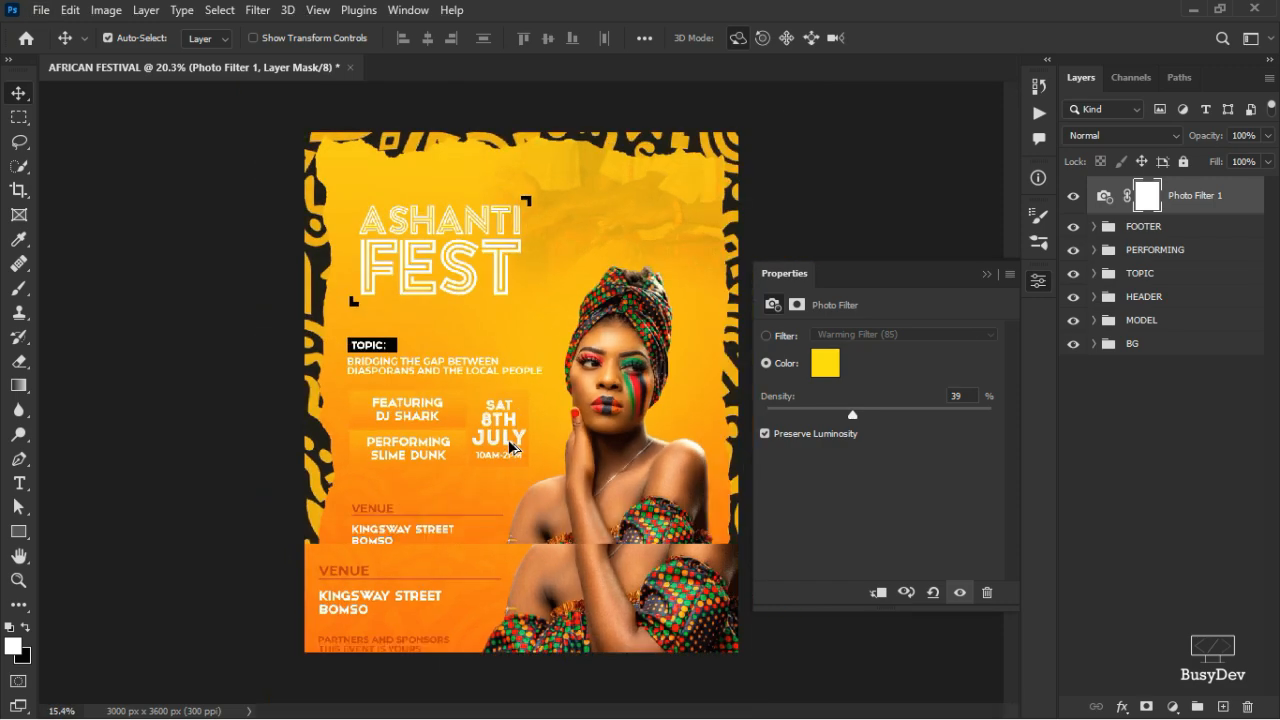
{"action": "scroll", "coordinate": [510, 447], "scroll_direction": "up", "scroll_amount": 3}
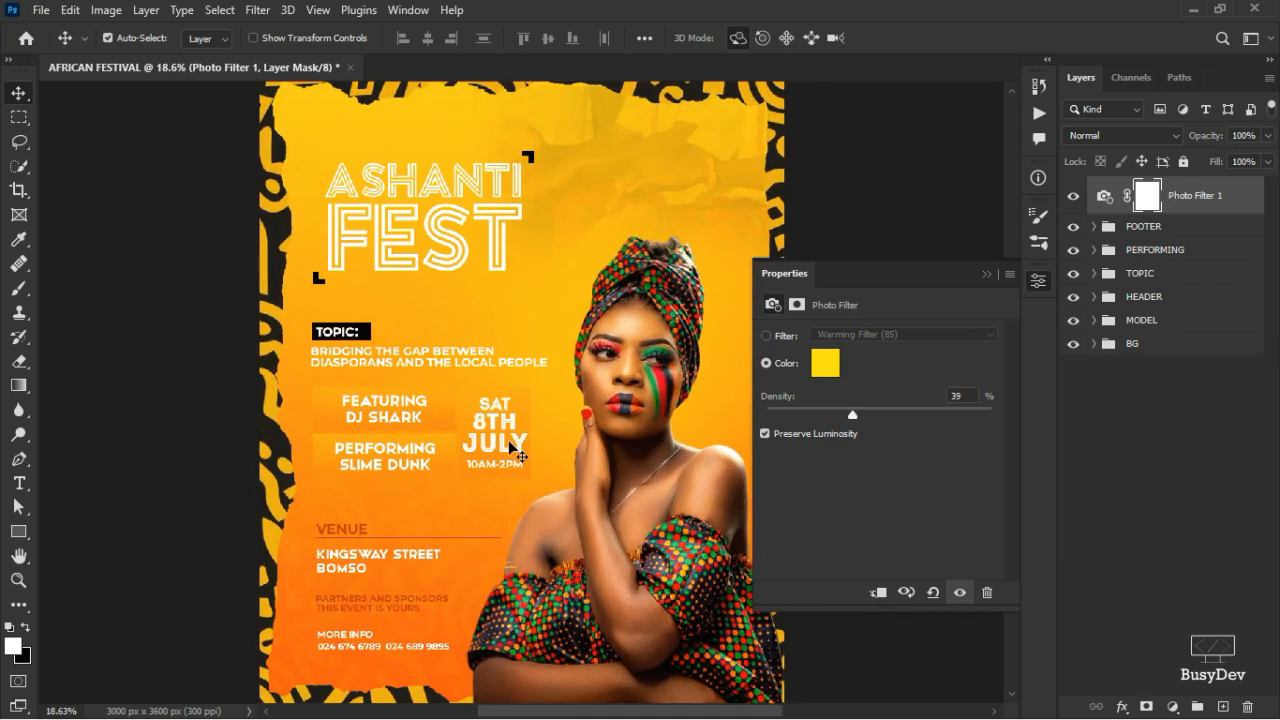
{"action": "scroll", "coordinate": [510, 447], "scroll_direction": "down", "scroll_amount": 4}
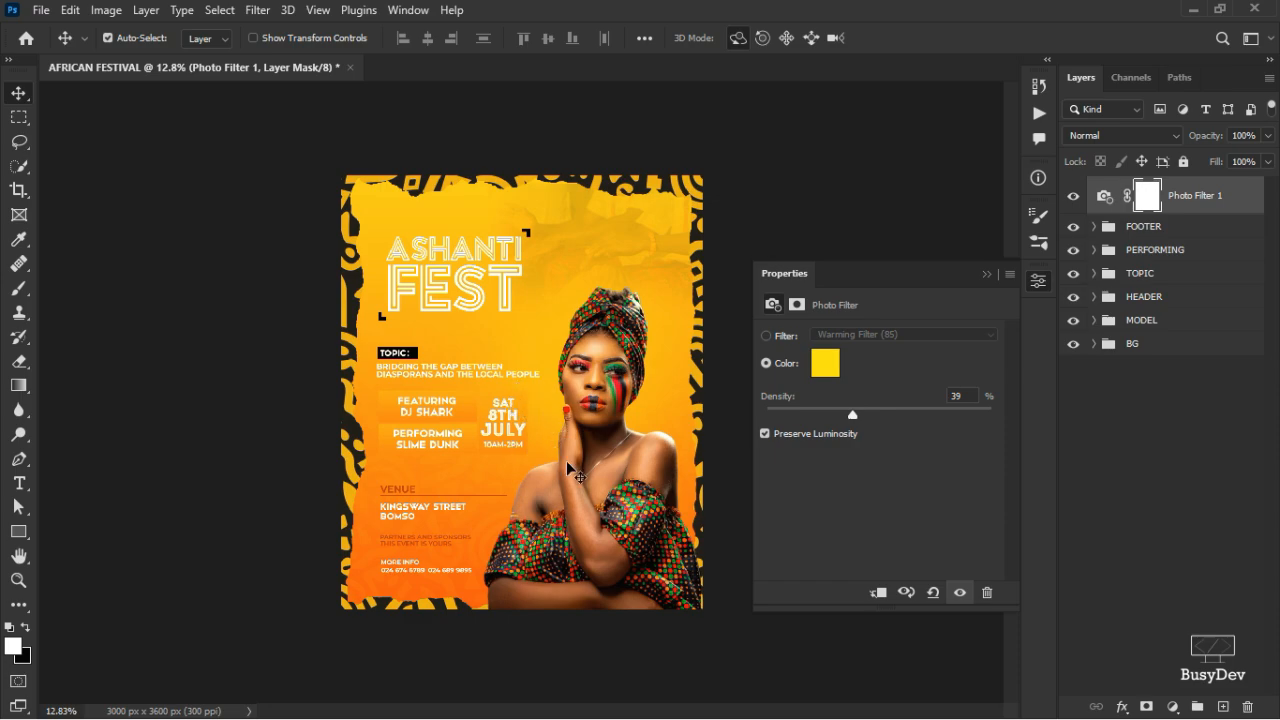
{"action": "scroll", "coordinate": [575, 475], "scroll_direction": "up", "scroll_amount": 2}
{"action": "scroll", "coordinate": [576, 478], "scroll_direction": "down", "scroll_amount": 2}
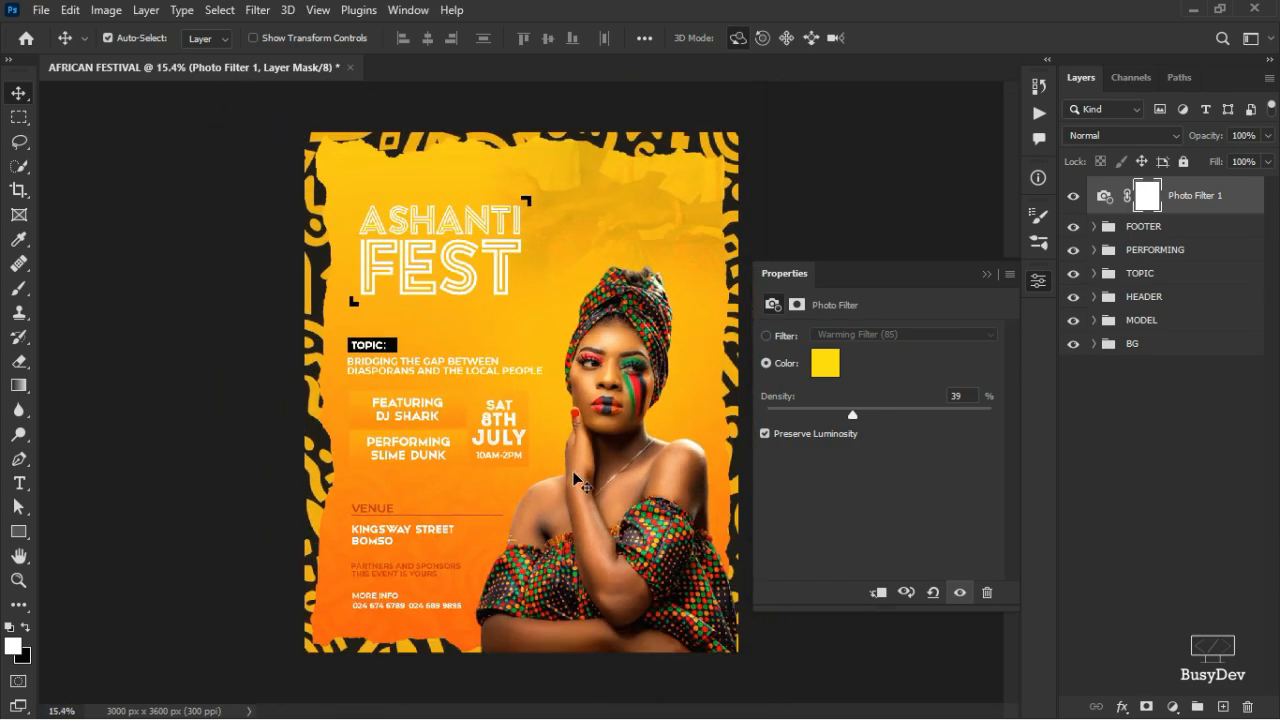
{"action": "scroll", "coordinate": [575, 482], "scroll_direction": "up", "scroll_amount": 2}
{"action": "scroll", "coordinate": [576, 481], "scroll_direction": "down", "scroll_amount": 1}
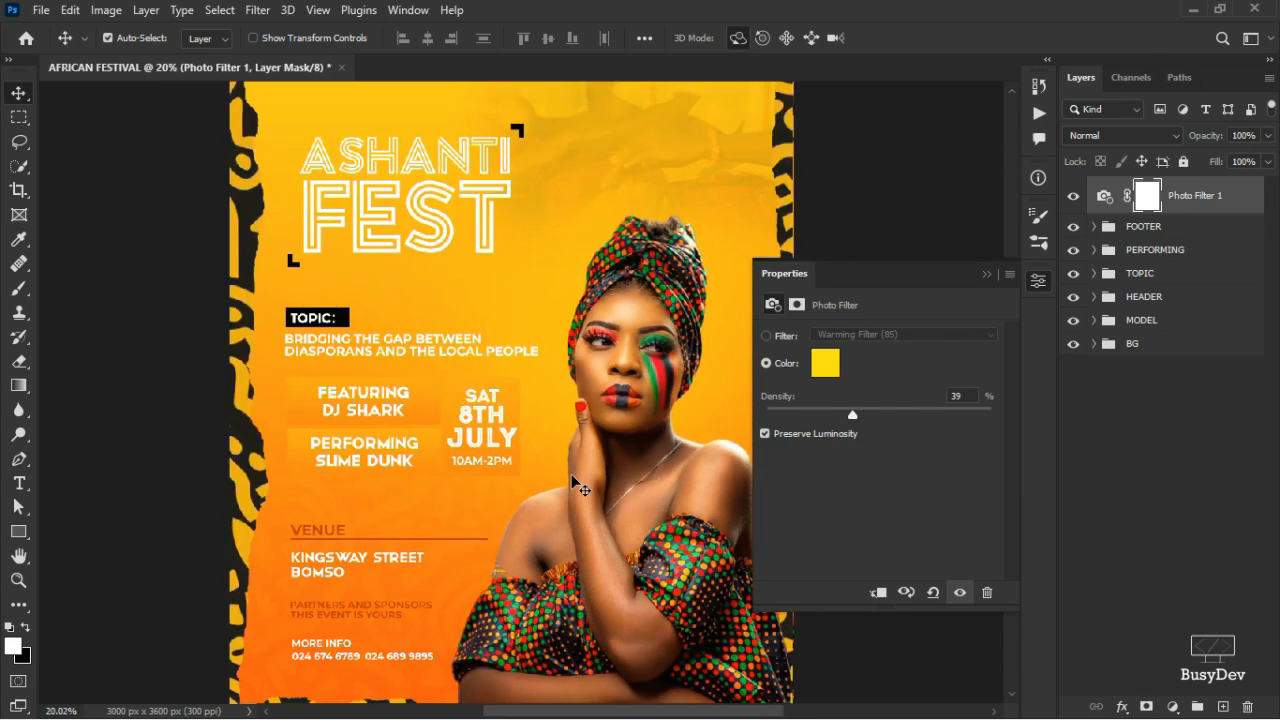
{"action": "scroll", "coordinate": [578, 487], "scroll_direction": "up", "scroll_amount": 1}
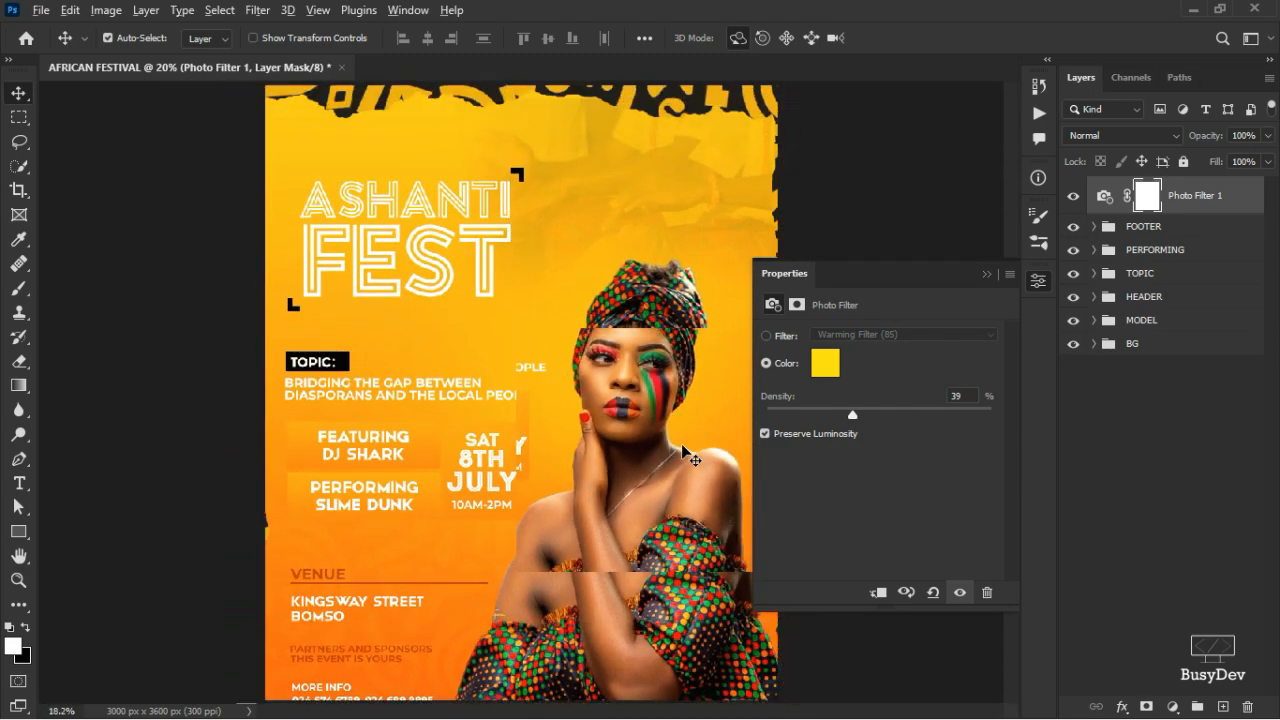
{"action": "scroll", "coordinate": [578, 487], "scroll_direction": "down", "scroll_amount": 1}
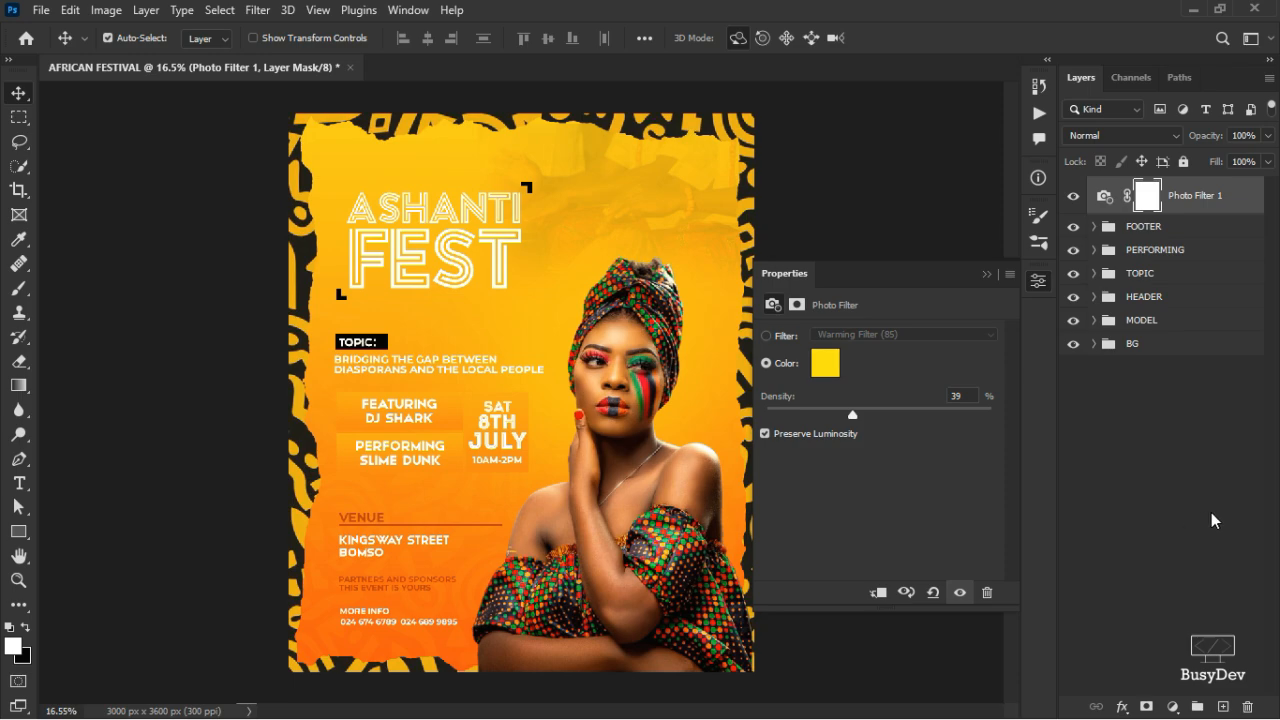
- Add a Curves adjustment and reshape the RGB curve to deepen shadows and brighten highlights
{"action": "left_click", "coordinate": [1173, 704]}
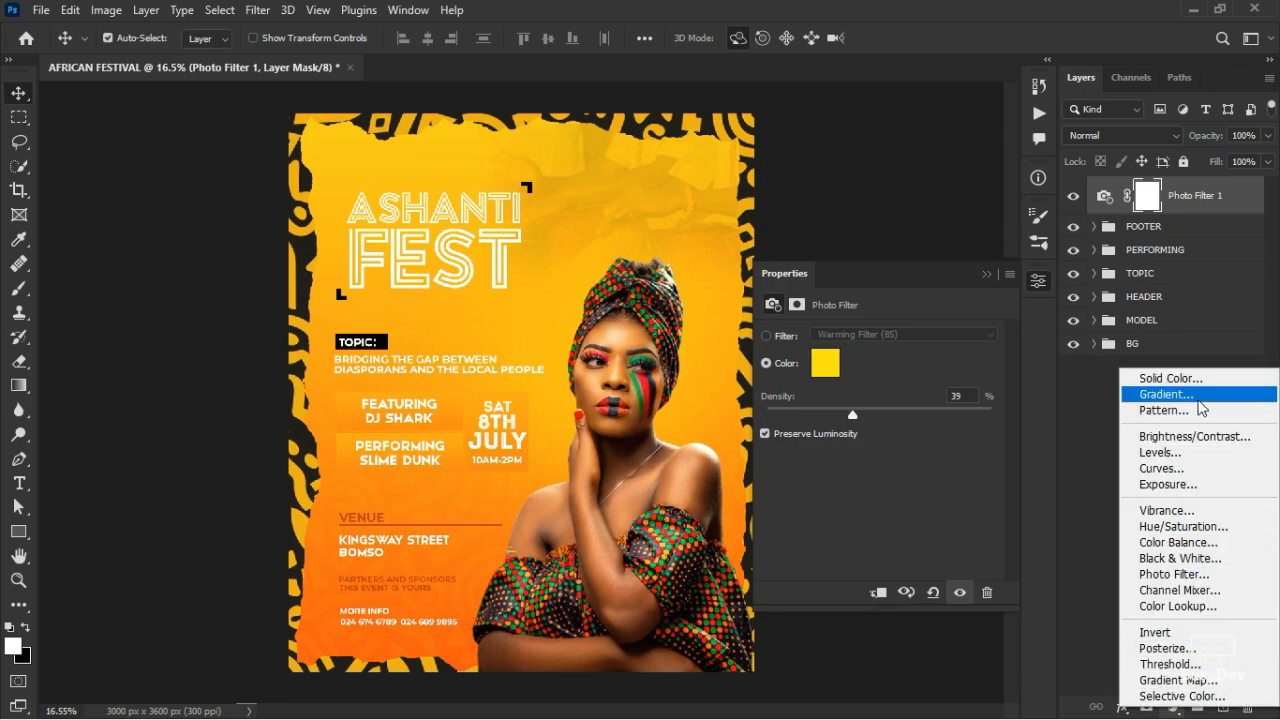
{"action": "left_click", "coordinate": [1163, 470]}
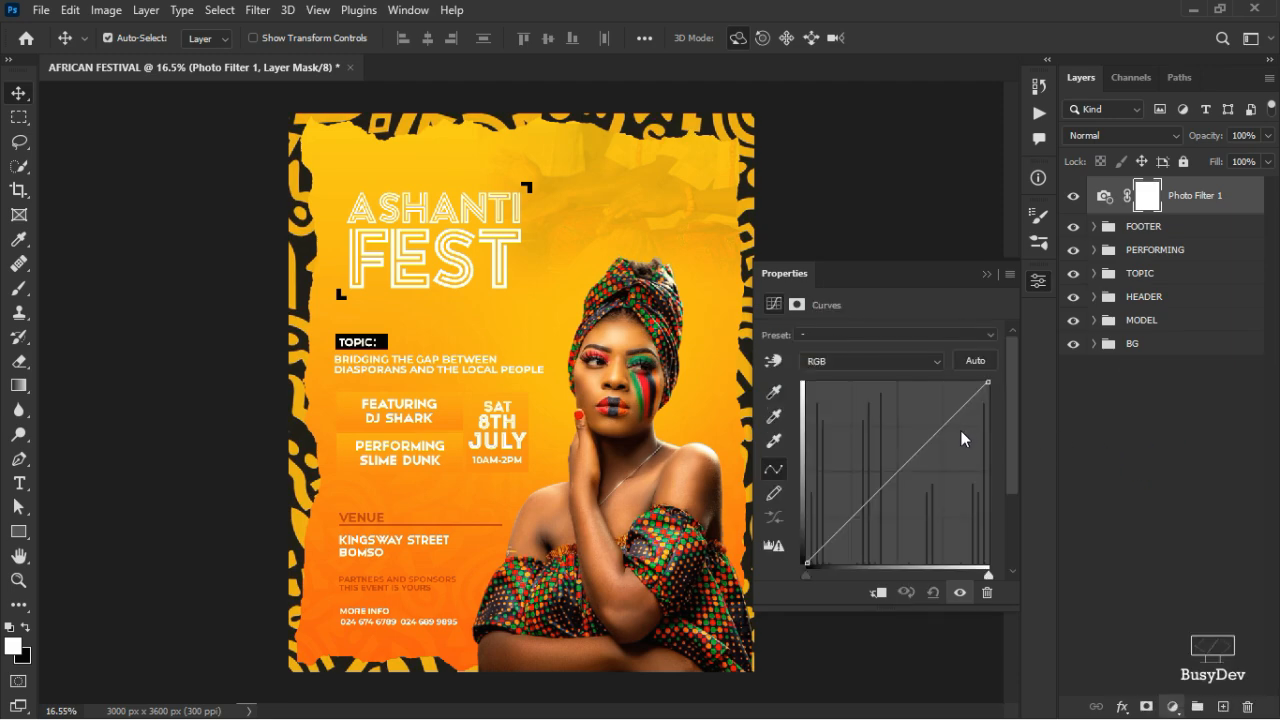
{"action": "left_click_drag", "start_coordinate": [944, 423], "coordinate": [947, 426]}
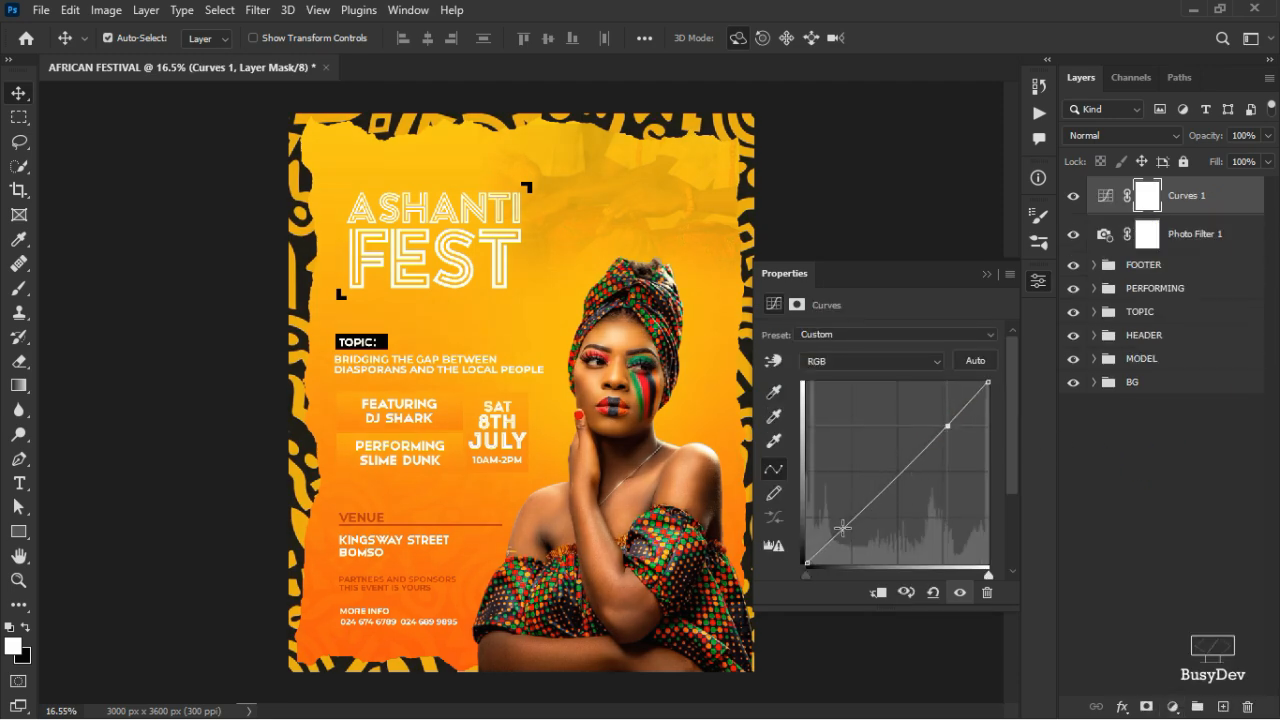
{"action": "left_click_drag", "start_coordinate": [842, 527], "coordinate": [846, 532]}
{"action": "left_click", "coordinate": [901, 477]}
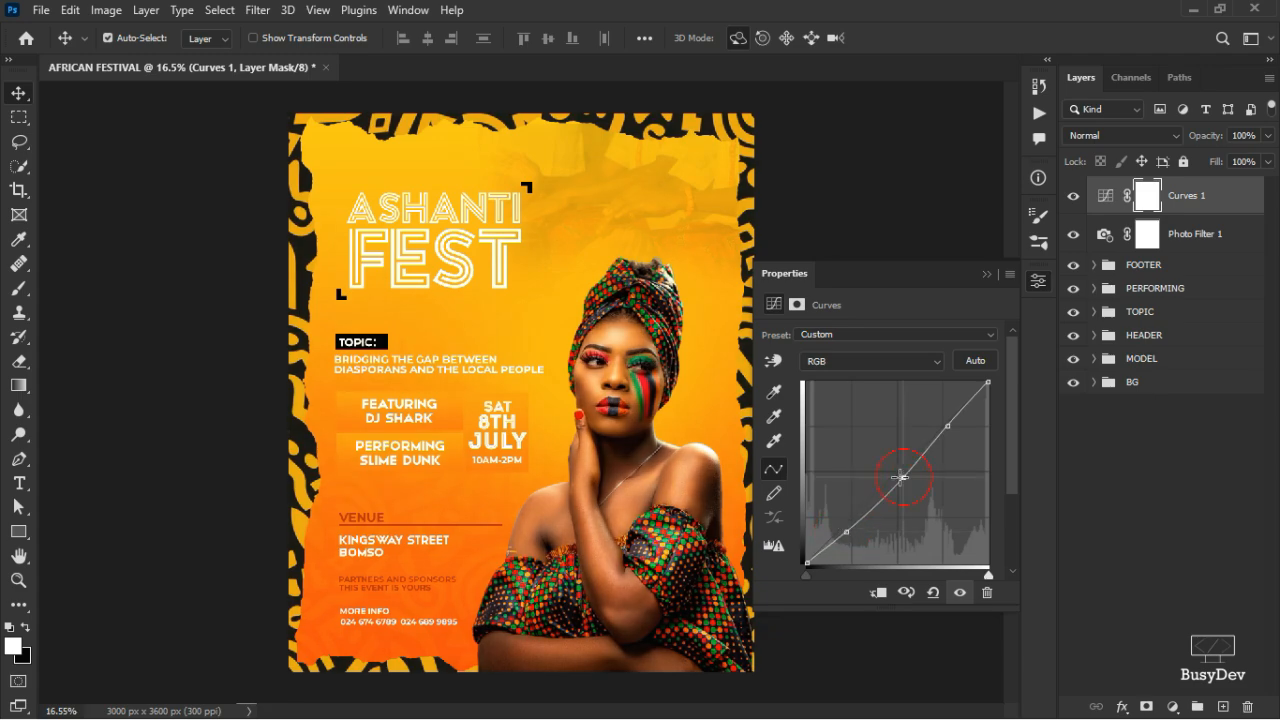
{"action": "left_click_drag", "start_coordinate": [901, 477], "coordinate": [887, 473]}
{"action": "left_click_drag", "start_coordinate": [846, 531], "coordinate": [848, 522]}
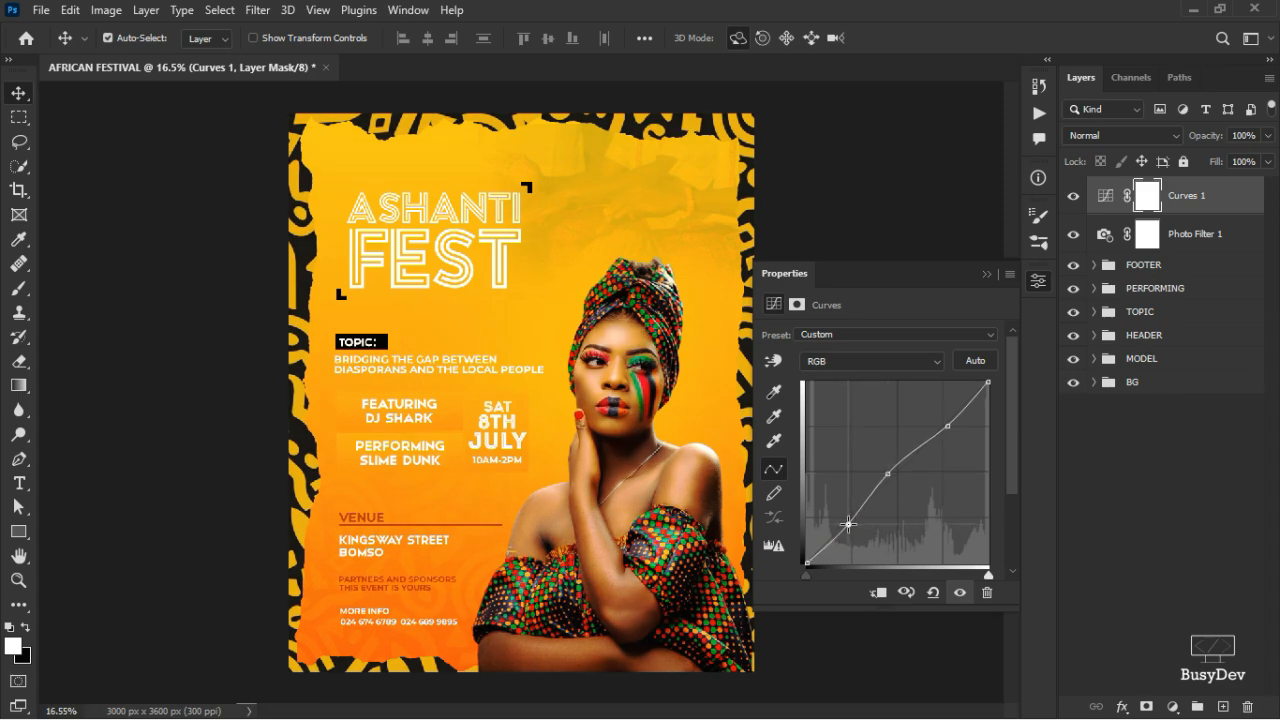
{"action": "left_click", "coordinate": [945, 427]}
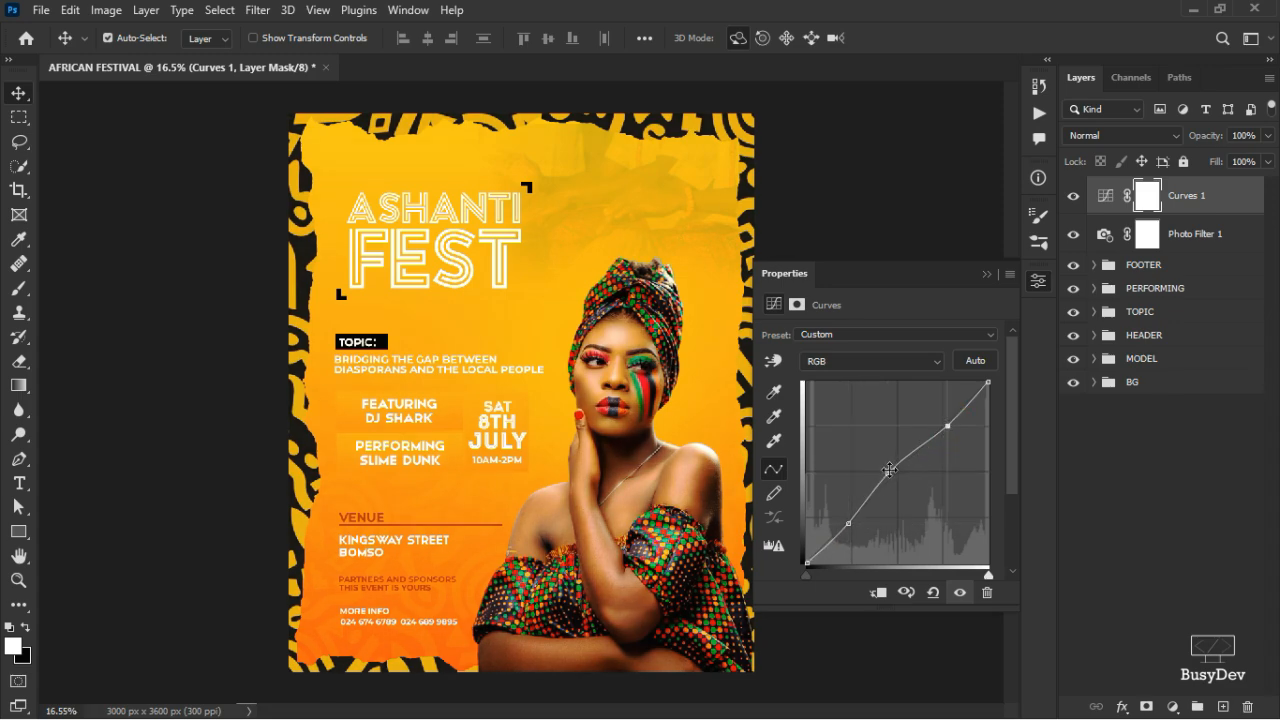
{"action": "left_click_drag", "start_coordinate": [888, 473], "coordinate": [897, 461]}
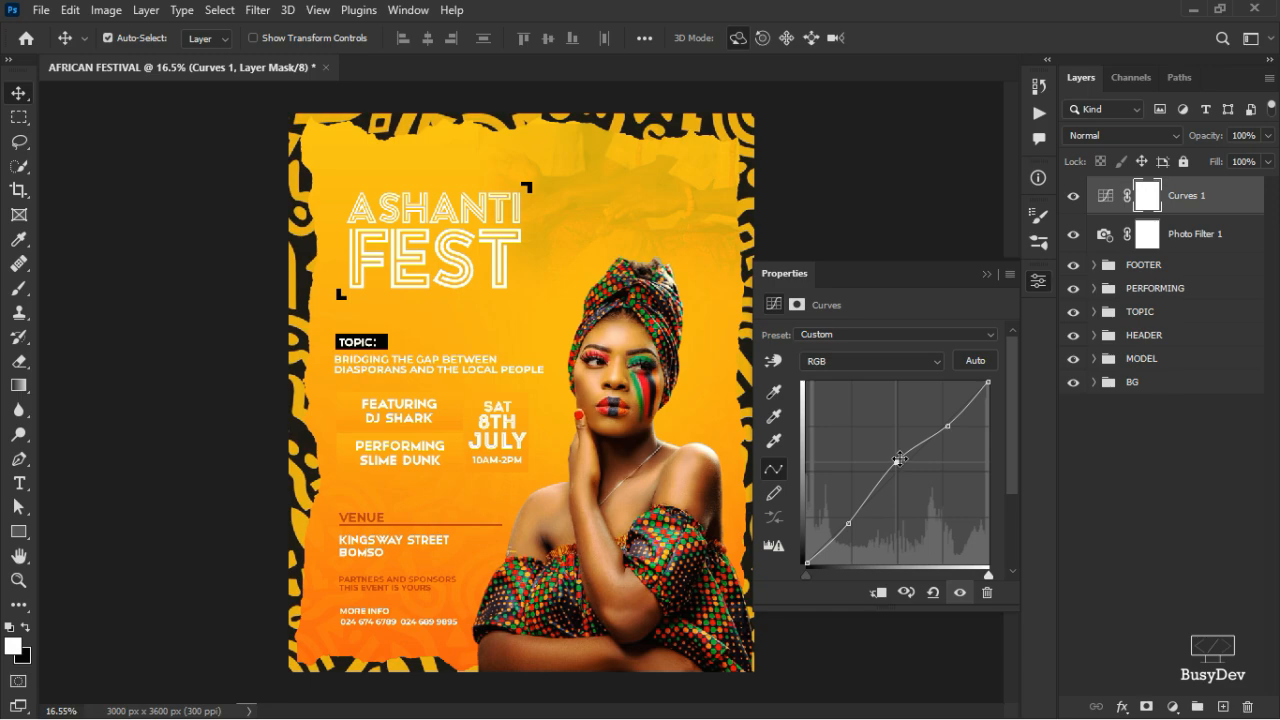
{"action": "left_click_drag", "start_coordinate": [895, 460], "coordinate": [893, 469]}
{"action": "left_click_drag", "start_coordinate": [949, 424], "coordinate": [951, 427]}
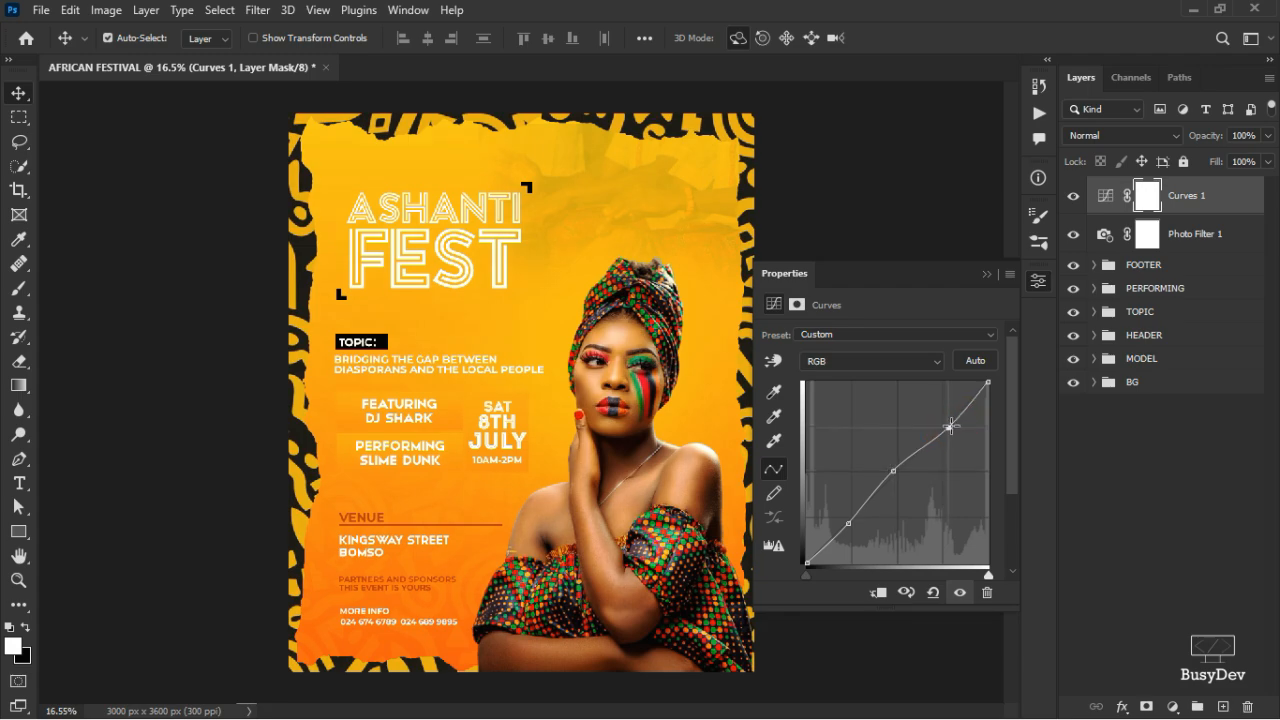
{"action": "left_click", "coordinate": [849, 523]}
- Toggle Curves 1 off and on to compare the flyer before and after
{"action": "scroll", "coordinate": [483, 437], "scroll_direction": "up", "scroll_amount": 5}
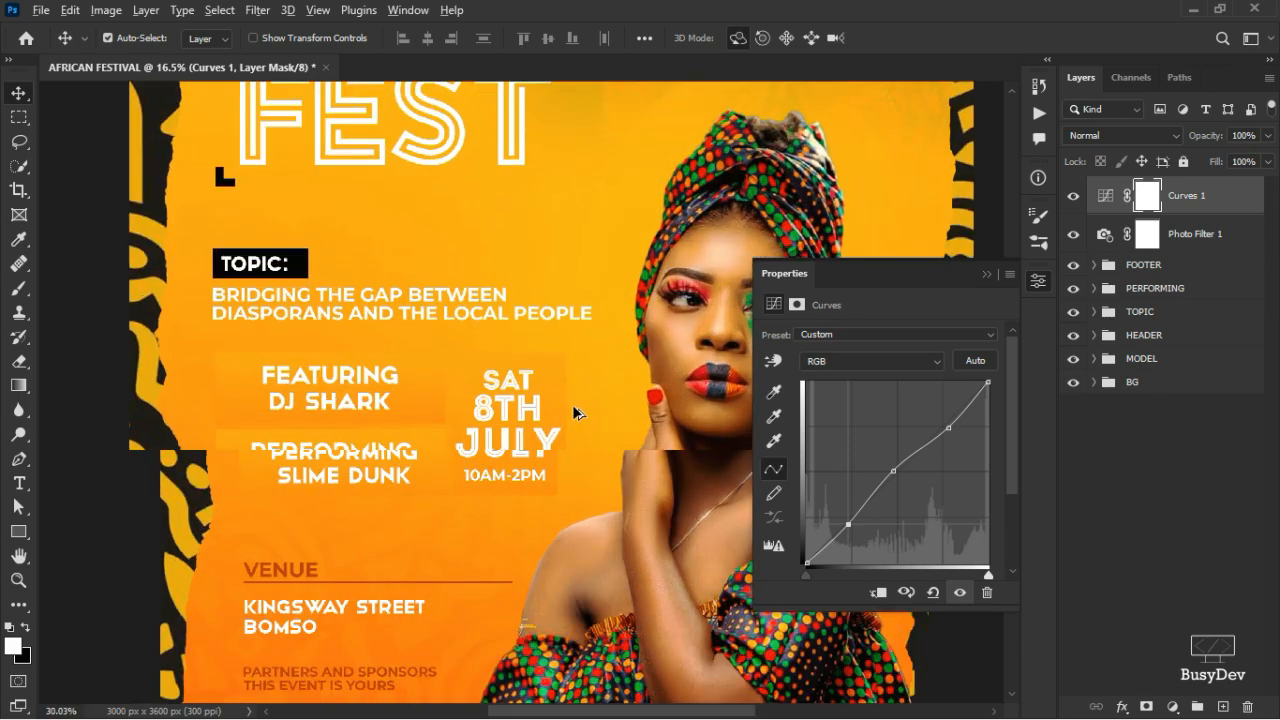
{"action": "scroll", "coordinate": [574, 407], "scroll_direction": "down", "scroll_amount": 5}
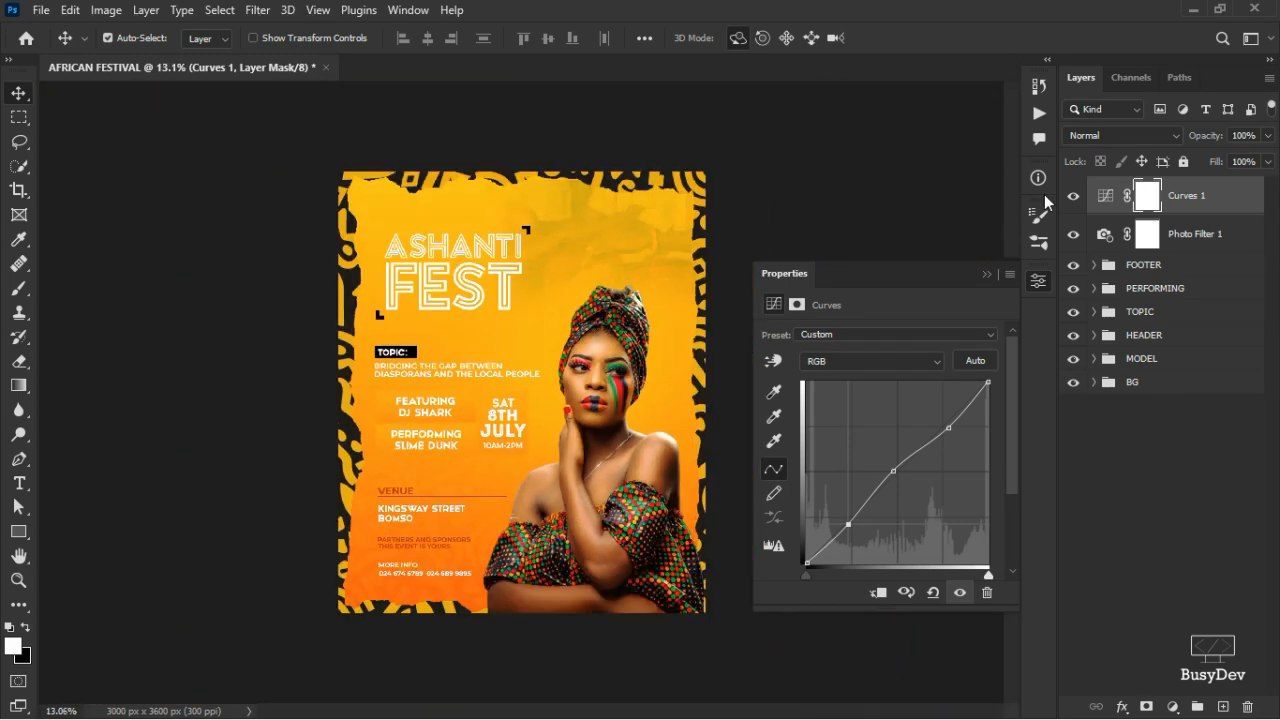
{"action": "left_click", "coordinate": [1074, 199]}
{"action": "left_click", "coordinate": [1075, 203]}
{"action": "scroll", "coordinate": [555, 512], "scroll_direction": "up", "scroll_amount": 4}
{"action": "scroll", "coordinate": [551, 510], "scroll_direction": "down", "scroll_amount": 2}
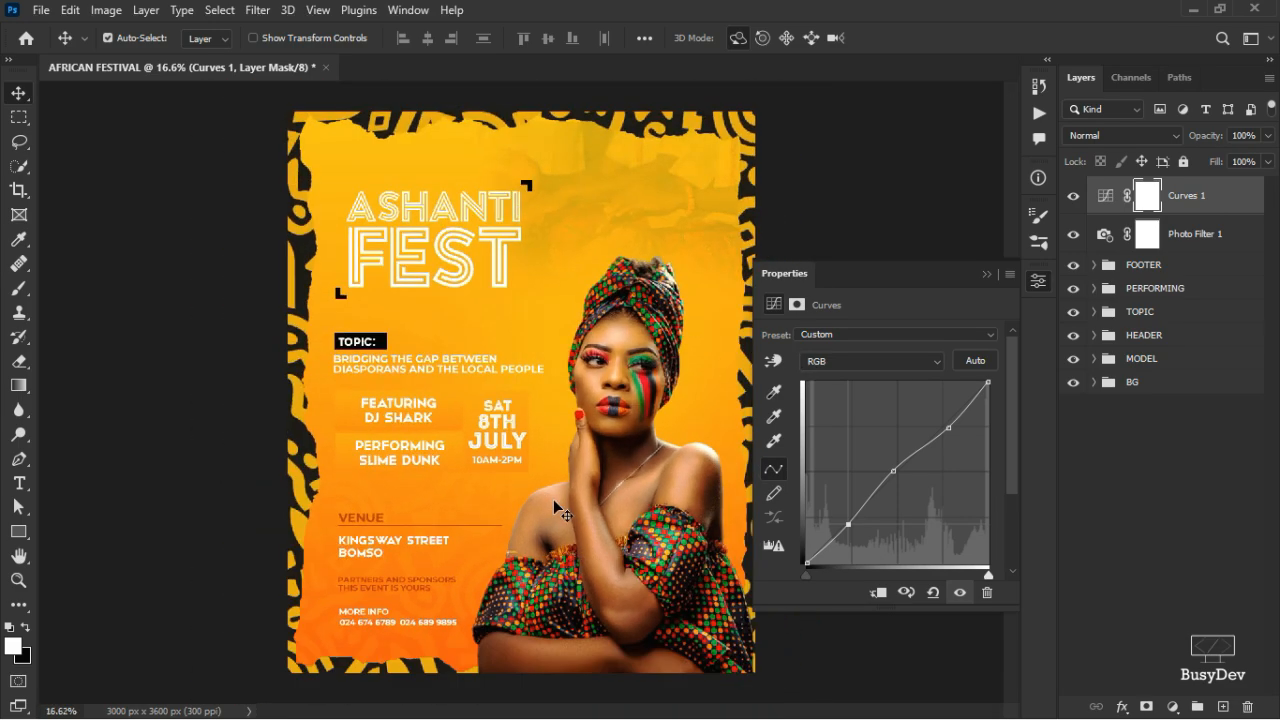
{"action": "scroll", "coordinate": [553, 505], "scroll_direction": "up", "scroll_amount": 3}
{"action": "scroll", "coordinate": [555, 508], "scroll_direction": "down", "scroll_amount": 2}
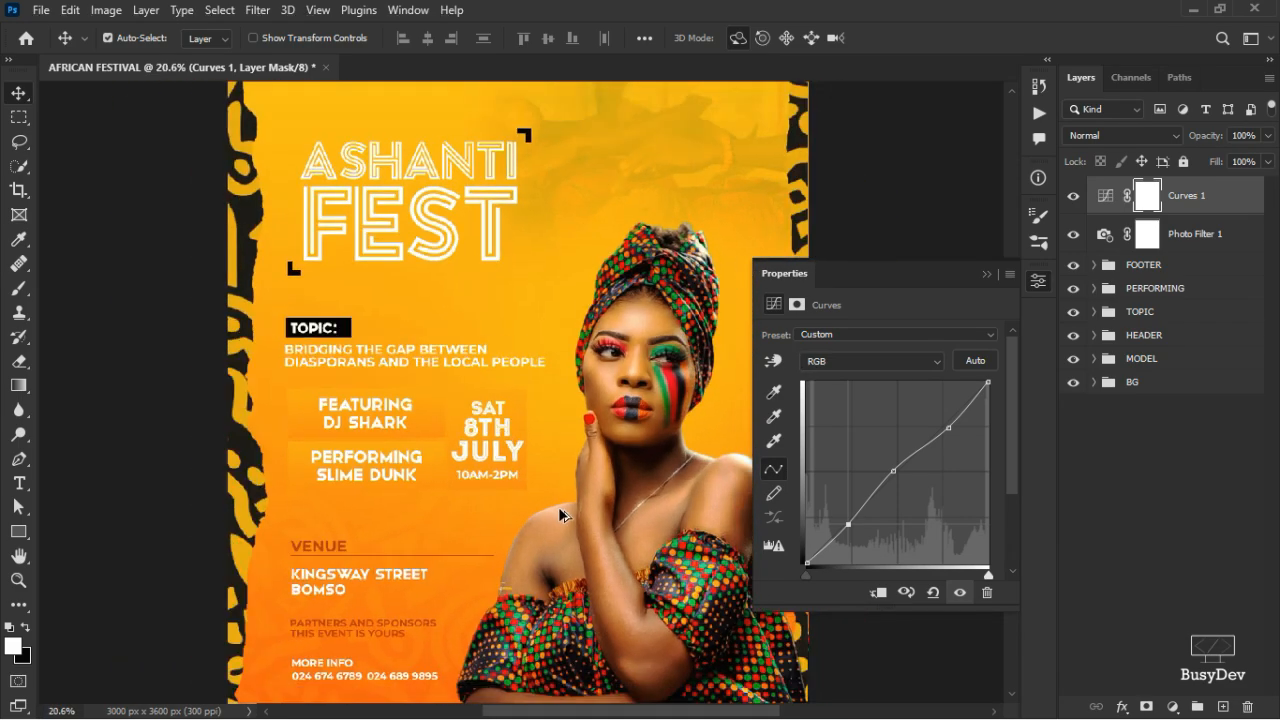
{"action": "scroll", "coordinate": [560, 500], "scroll_direction": "down", "scroll_amount": 2}
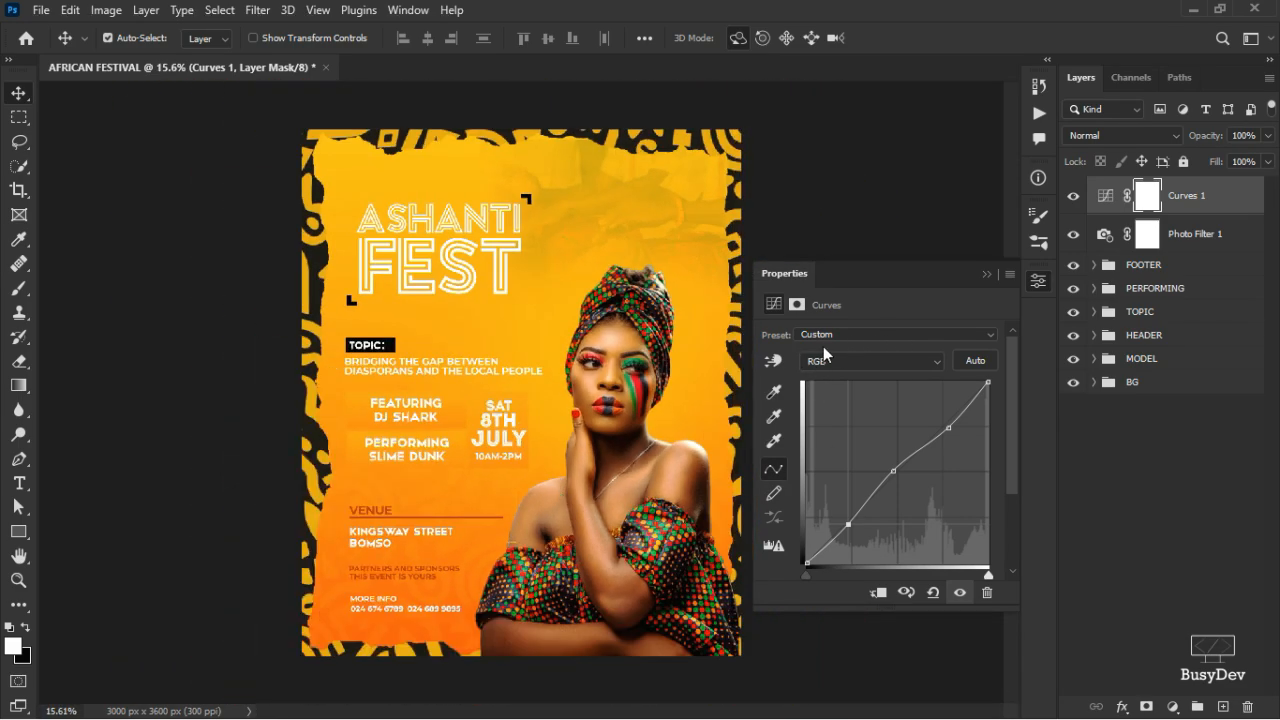
{"action": "left_click", "coordinate": [1074, 198]}
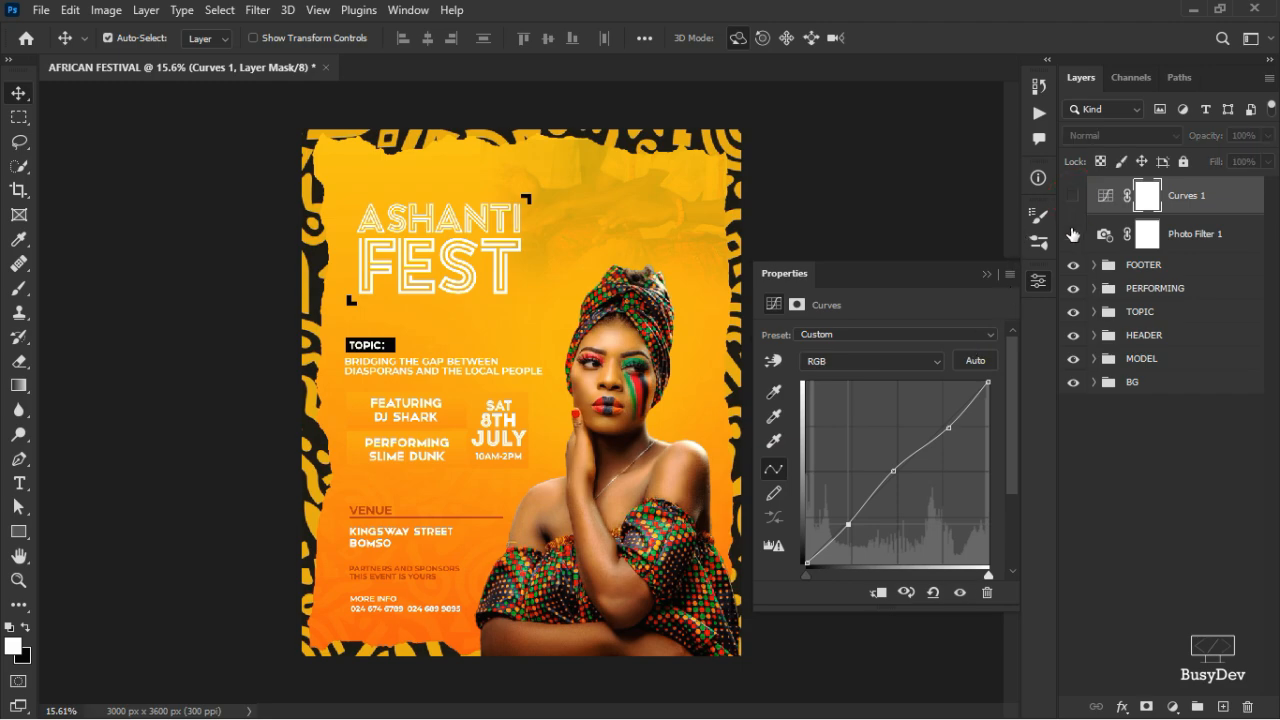
{"action": "left_click", "coordinate": [1073, 197]}
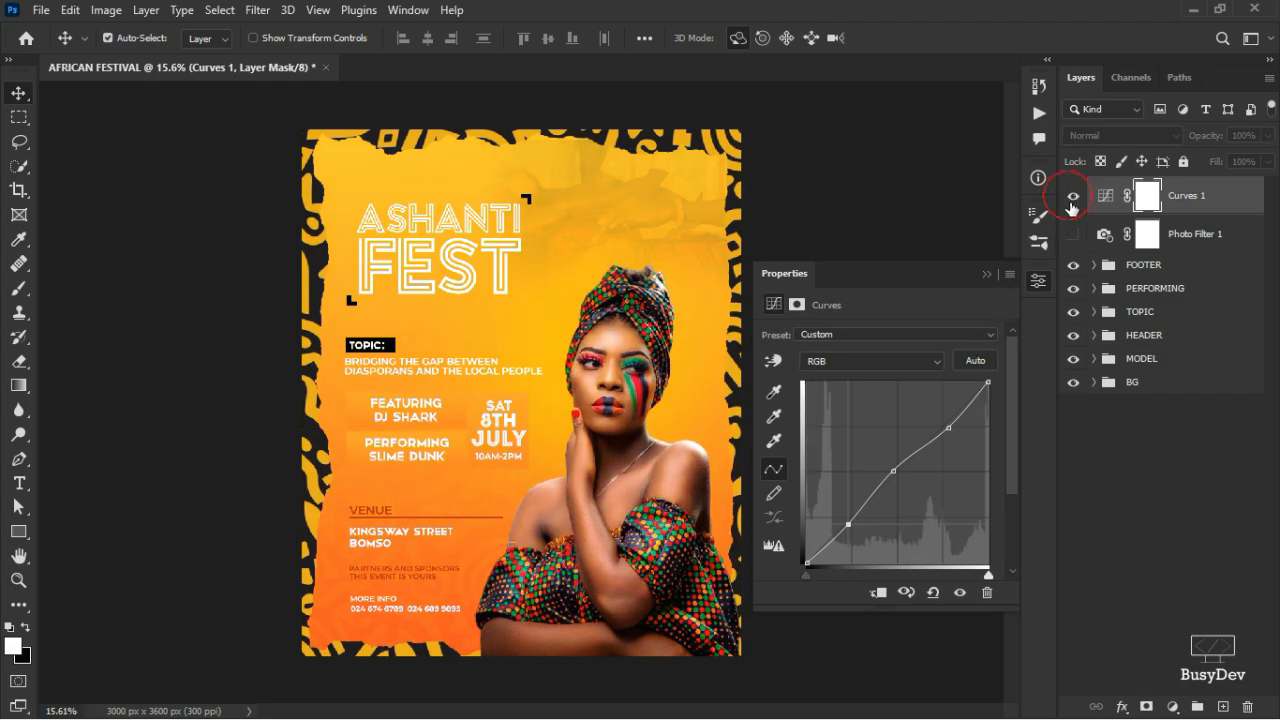
{"action": "scroll", "coordinate": [540, 443], "scroll_direction": "up", "scroll_amount": 2}
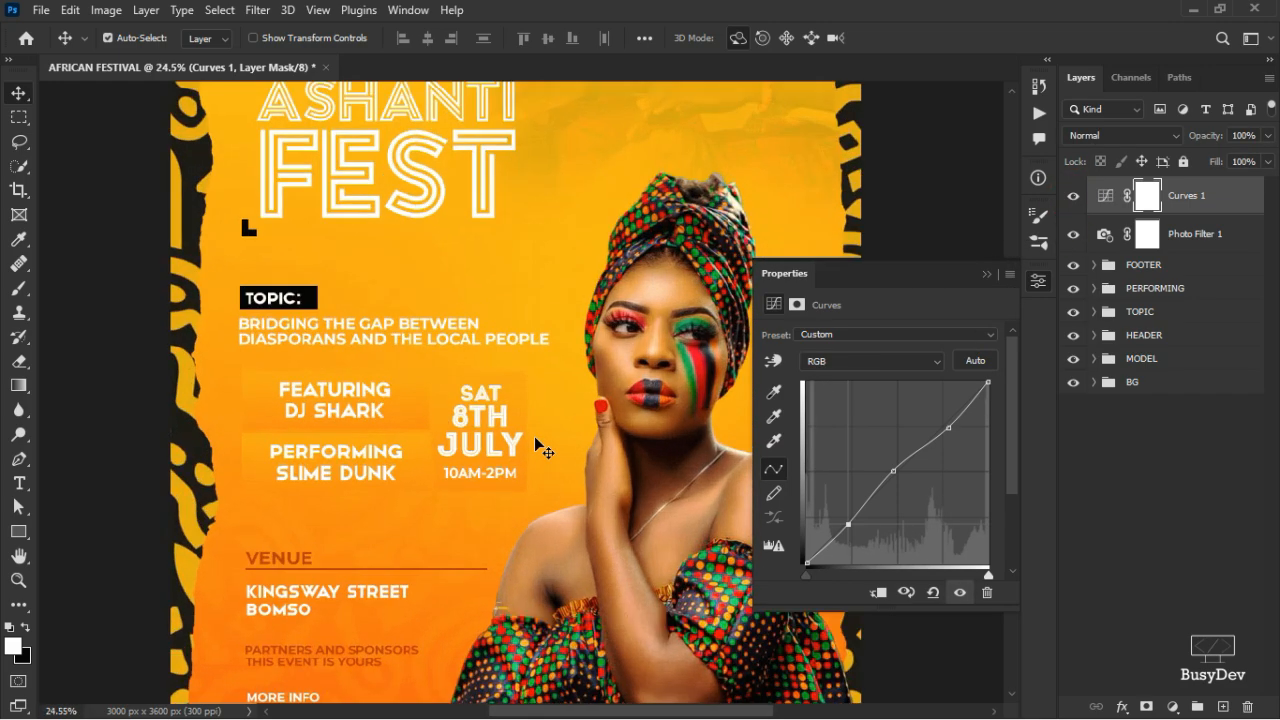
{"action": "scroll", "coordinate": [537, 441], "scroll_direction": "down", "scroll_amount": 3}
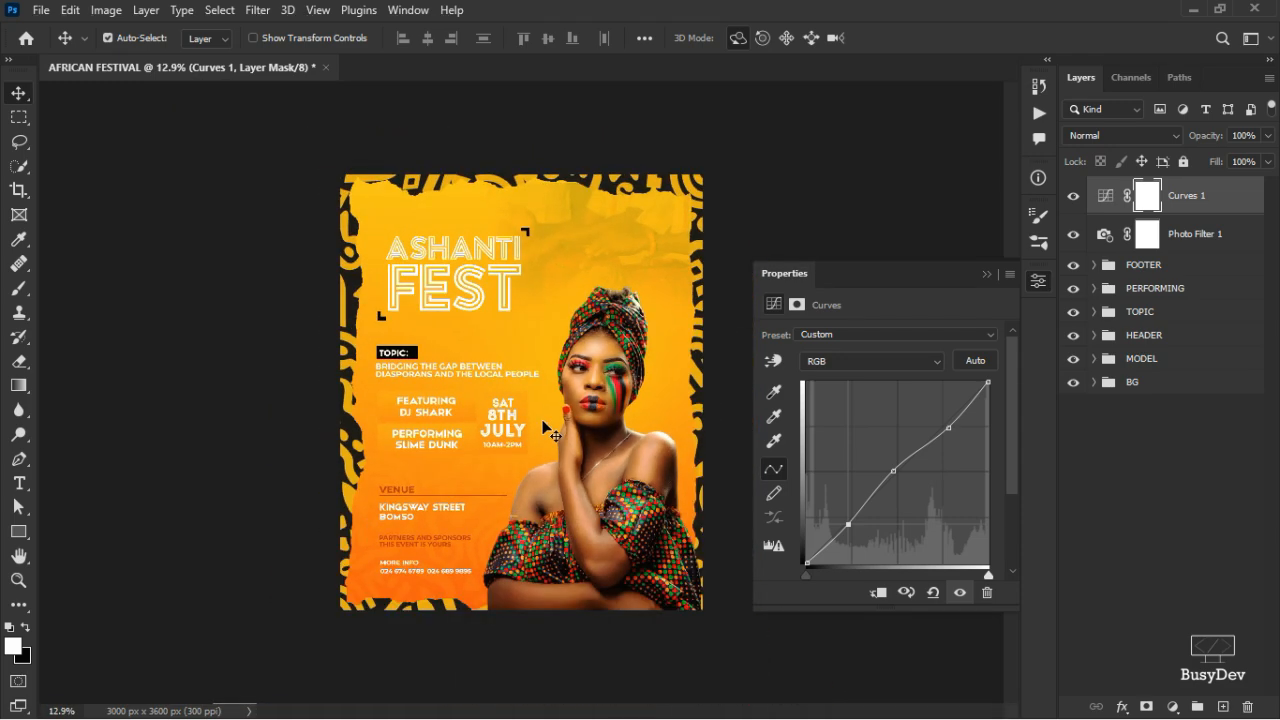
{"action": "scroll", "coordinate": [588, 432], "scroll_direction": "up", "scroll_amount": 2}
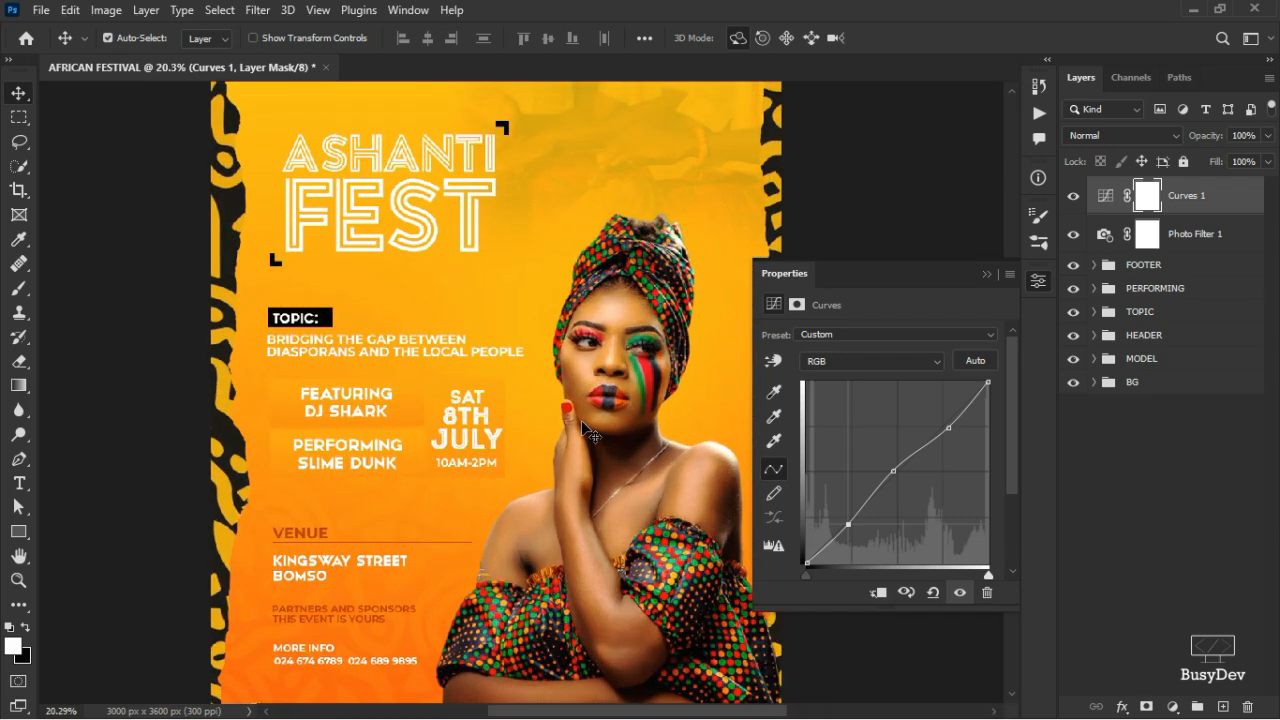
{"action": "scroll", "coordinate": [585, 427], "scroll_direction": "down", "scroll_amount": 2}
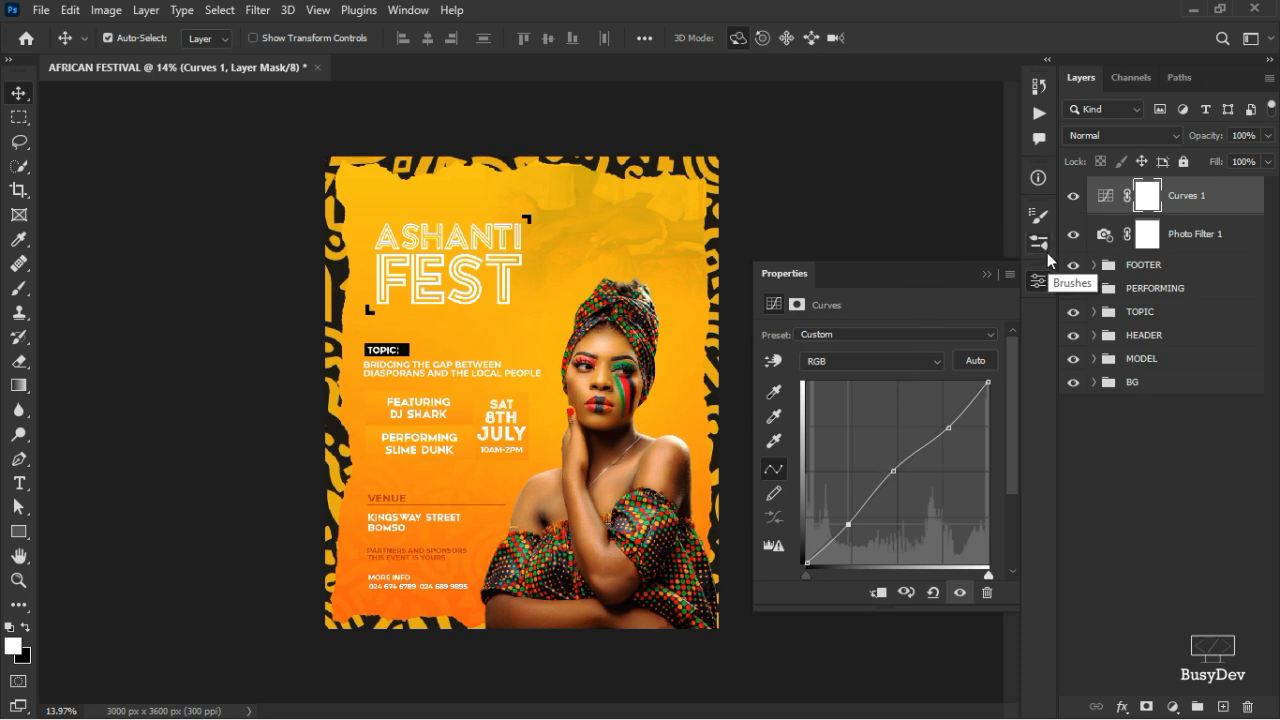
- Add a Color Balance adjustment, shifting midtones slightly toward yellow and red
{"action": "left_click", "coordinate": [1172, 707]}
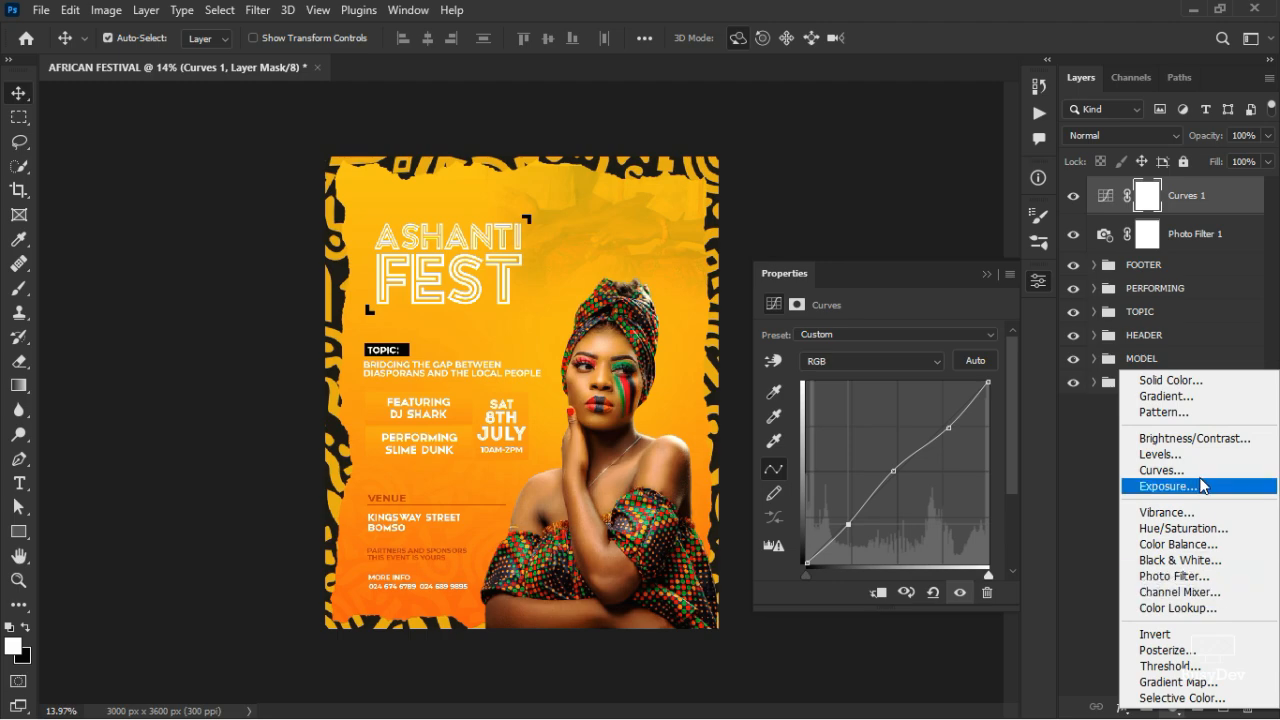
{"action": "left_click", "coordinate": [1197, 546]}
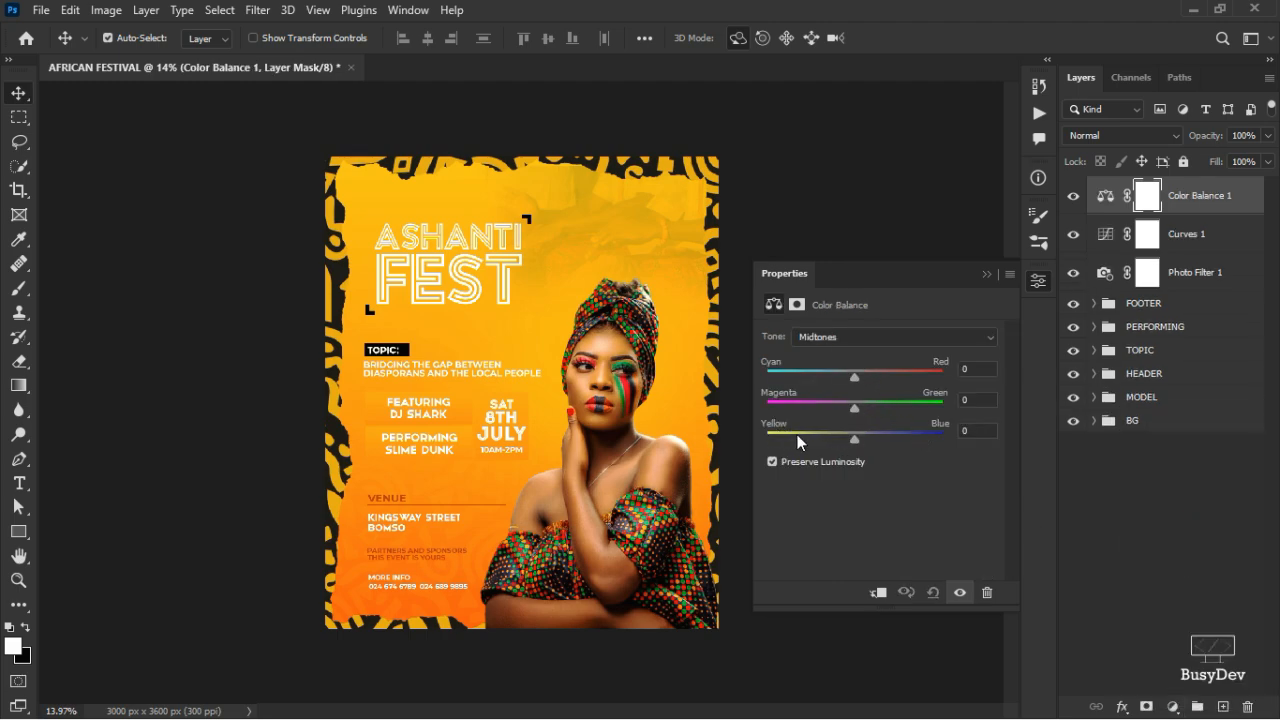
{"action": "left_click_drag", "start_coordinate": [856, 441], "coordinate": [844, 439]}
{"action": "left_click_drag", "start_coordinate": [855, 376], "coordinate": [858, 381]}
- Push the Color Balance shadows toward blue and cyan
{"action": "left_click", "coordinate": [854, 339]}
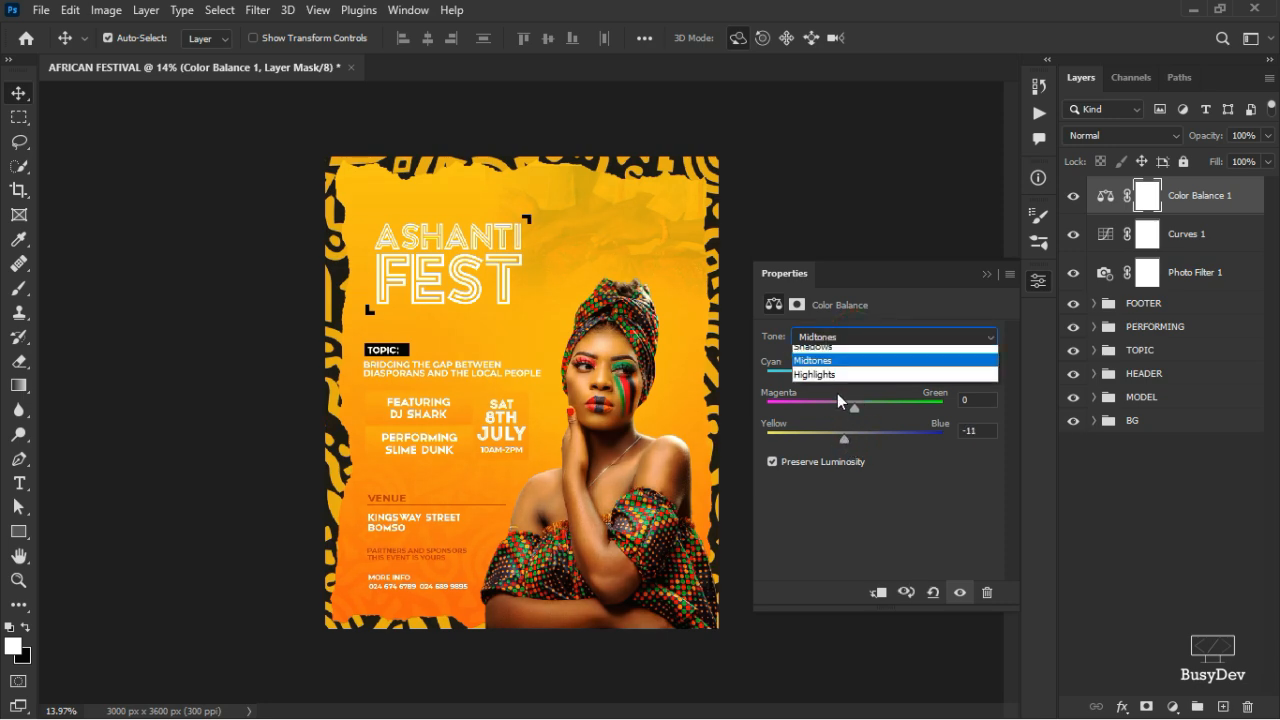
{"action": "left_click", "coordinate": [845, 353]}
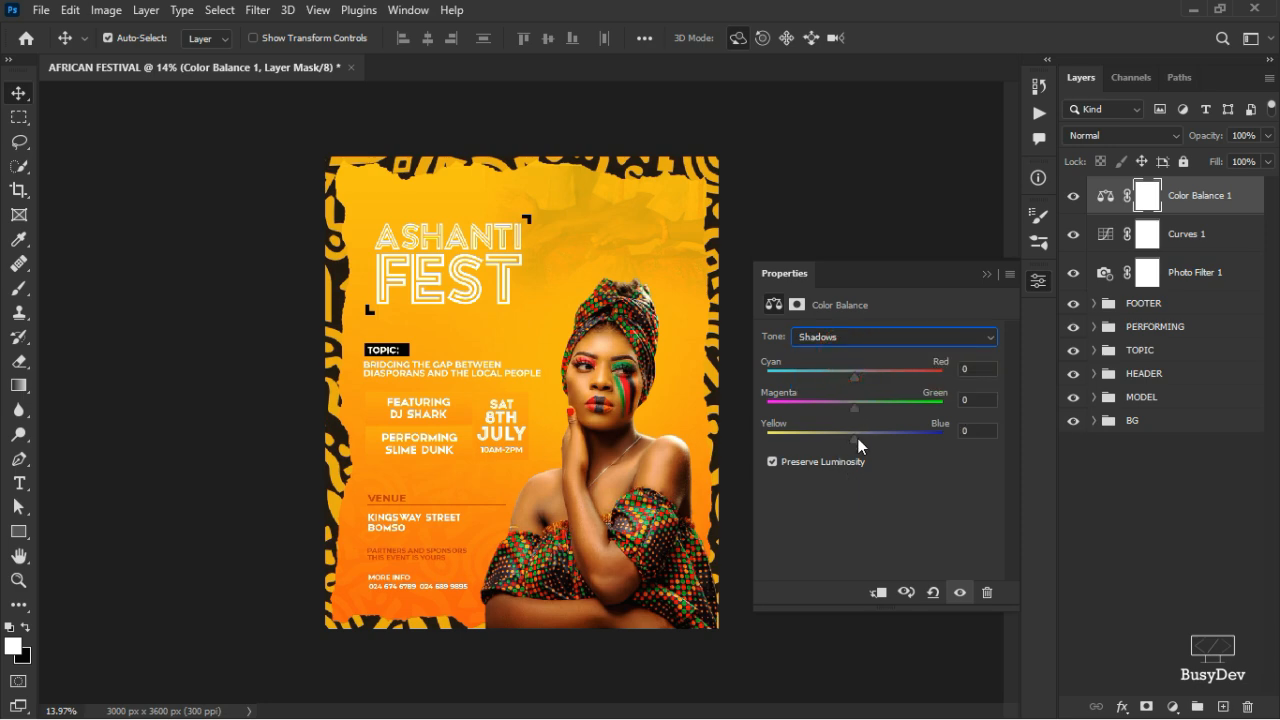
{"action": "left_click_drag", "start_coordinate": [855, 439], "coordinate": [865, 435]}
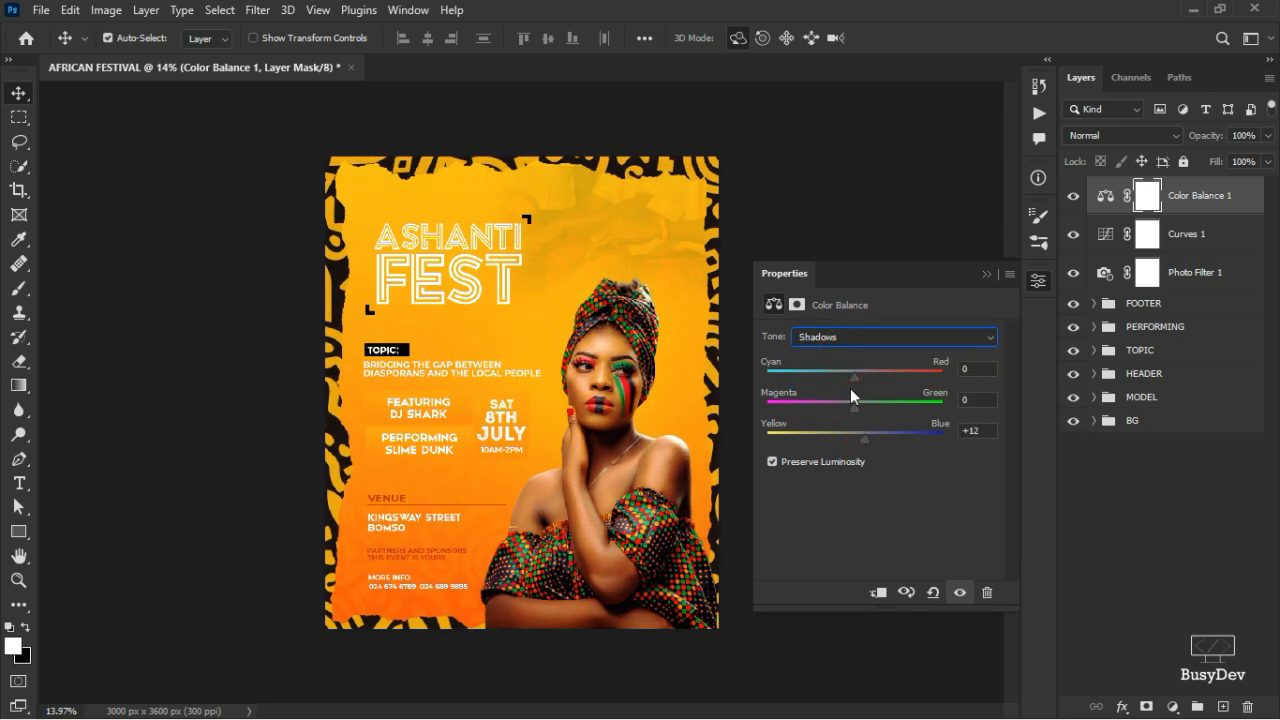
{"action": "left_click_drag", "start_coordinate": [853, 376], "coordinate": [843, 383]}
- Warm the Color Balance highlights toward yellow, settling at -7
{"action": "left_click", "coordinate": [883, 342]}
{"action": "left_click", "coordinate": [852, 378]}
{"action": "left_click_drag", "start_coordinate": [856, 440], "coordinate": [847, 442]}
{"action": "left_click", "coordinate": [1070, 198]}
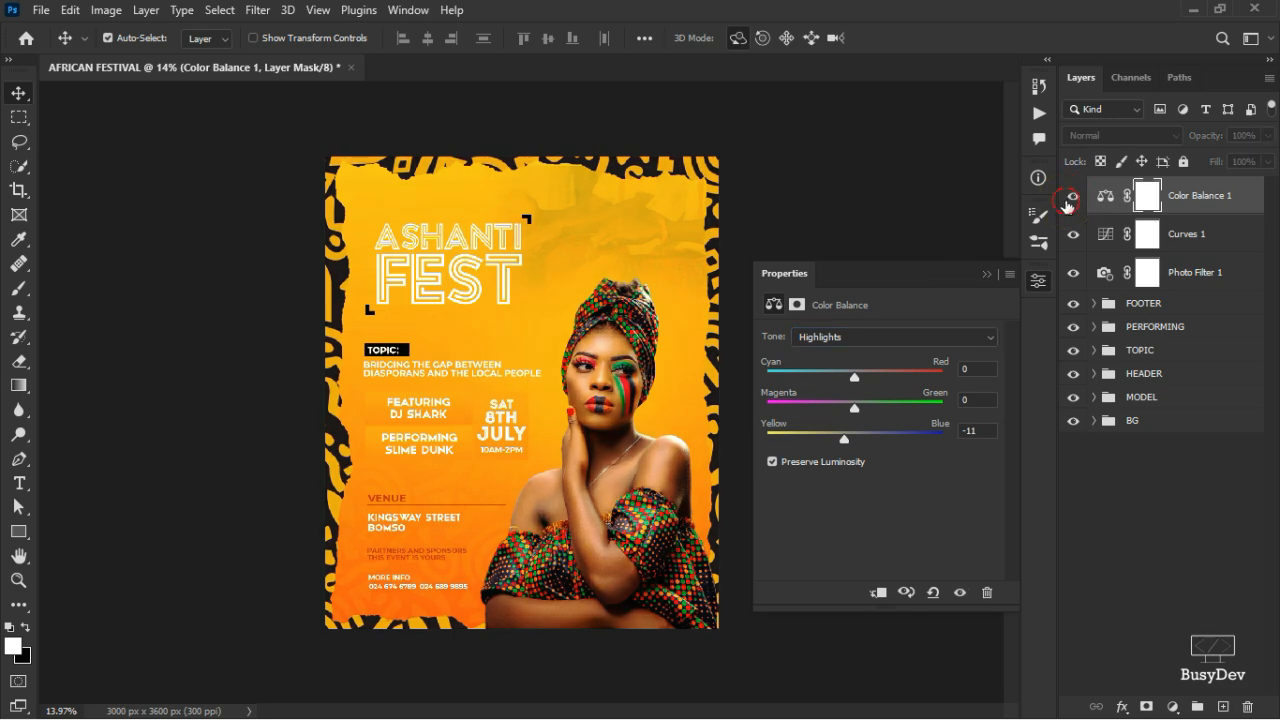
{"action": "left_click", "coordinate": [1070, 200]}
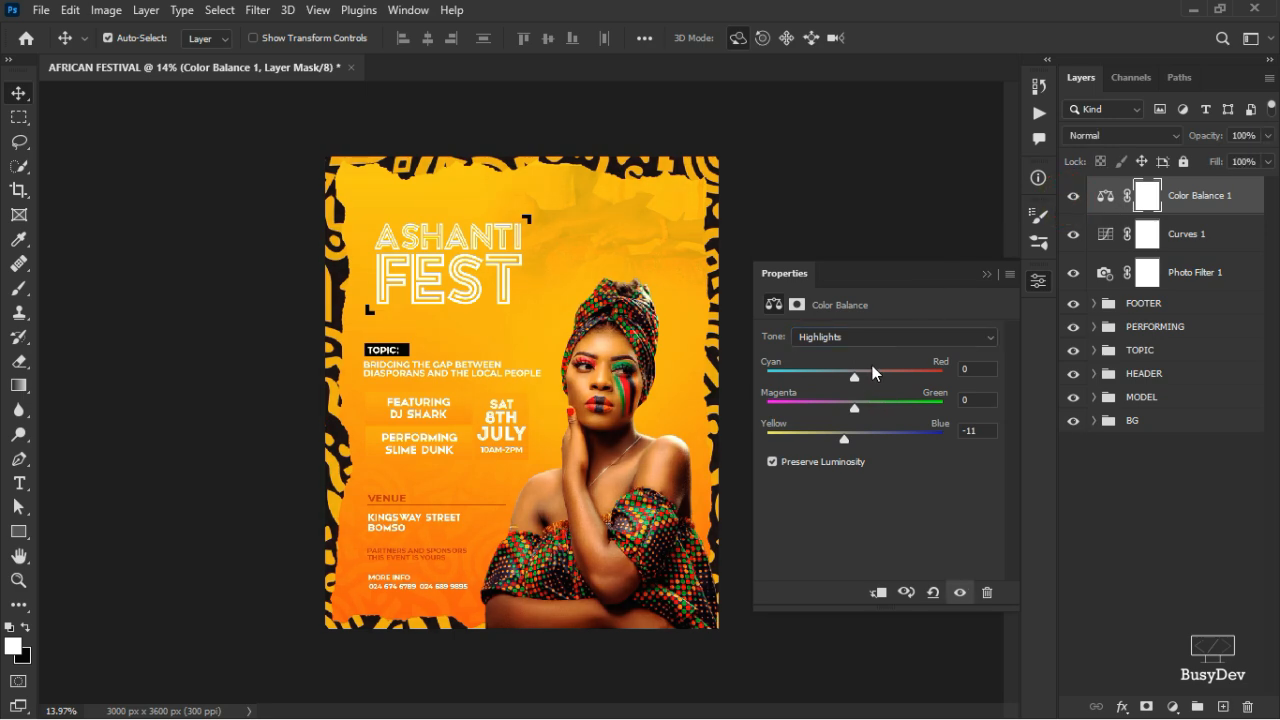
{"action": "left_click_drag", "start_coordinate": [844, 436], "coordinate": [848, 435]}
- Lower Color Balance 1 to 62% opacity and toggle the three adjustments to compare
{"action": "left_click", "coordinate": [1268, 135]}
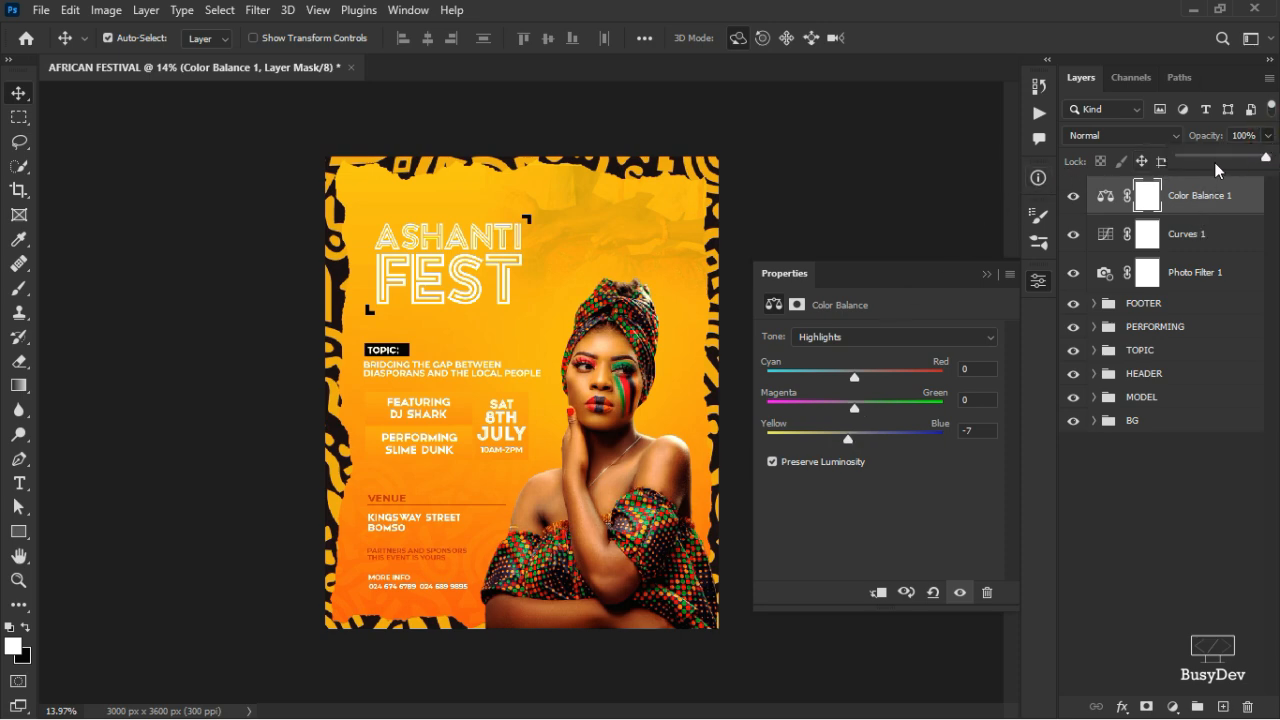
{"action": "left_click_drag", "start_coordinate": [1252, 158], "coordinate": [1238, 160]}
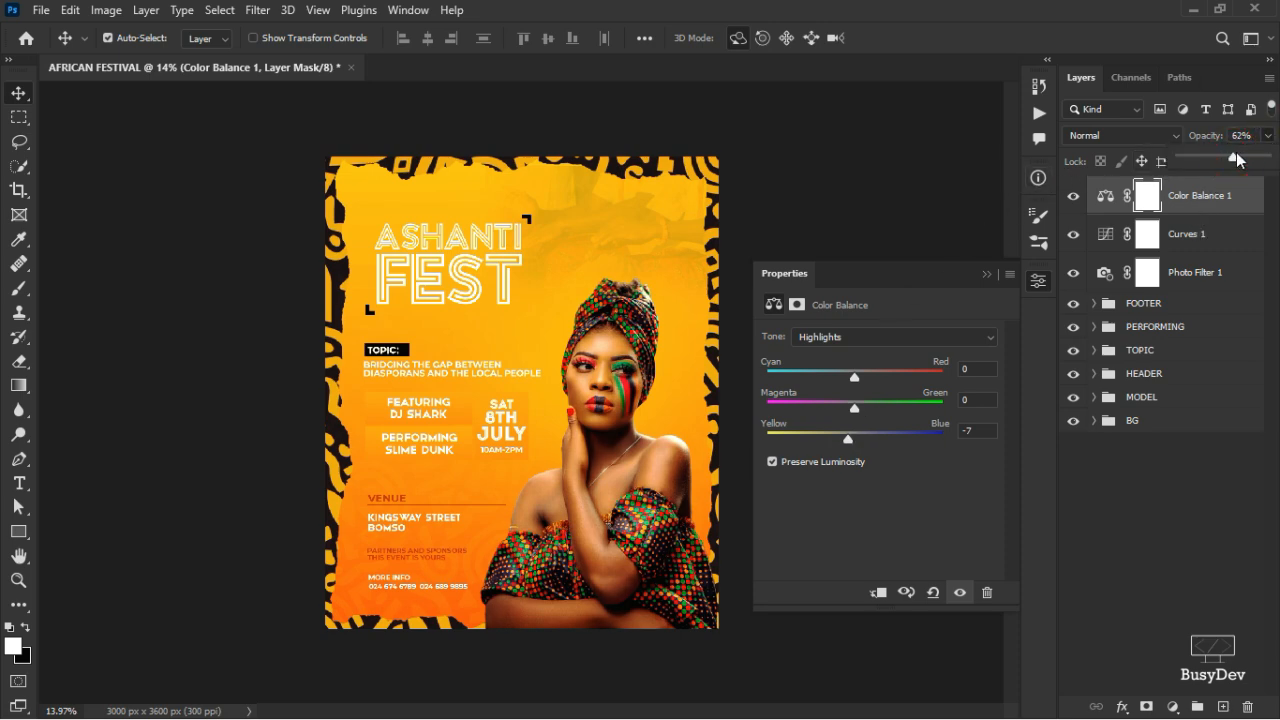
{"action": "left_click", "coordinate": [1120, 477]}
{"action": "left_click_drag", "start_coordinate": [1075, 207], "coordinate": [1064, 280]}
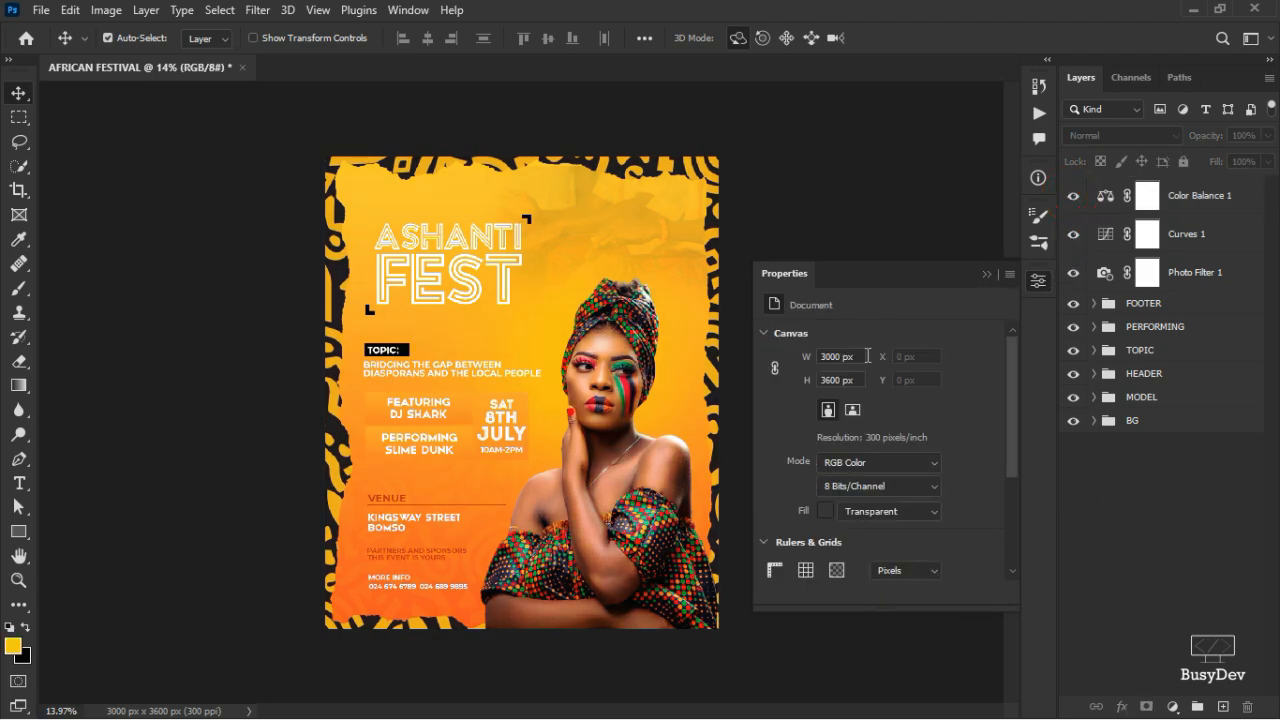
- Lower Brightness/Contrast 1 in the MODEL group to about 55% opacity
{"action": "scroll", "coordinate": [519, 535], "scroll_direction": "up", "scroll_amount": 4}
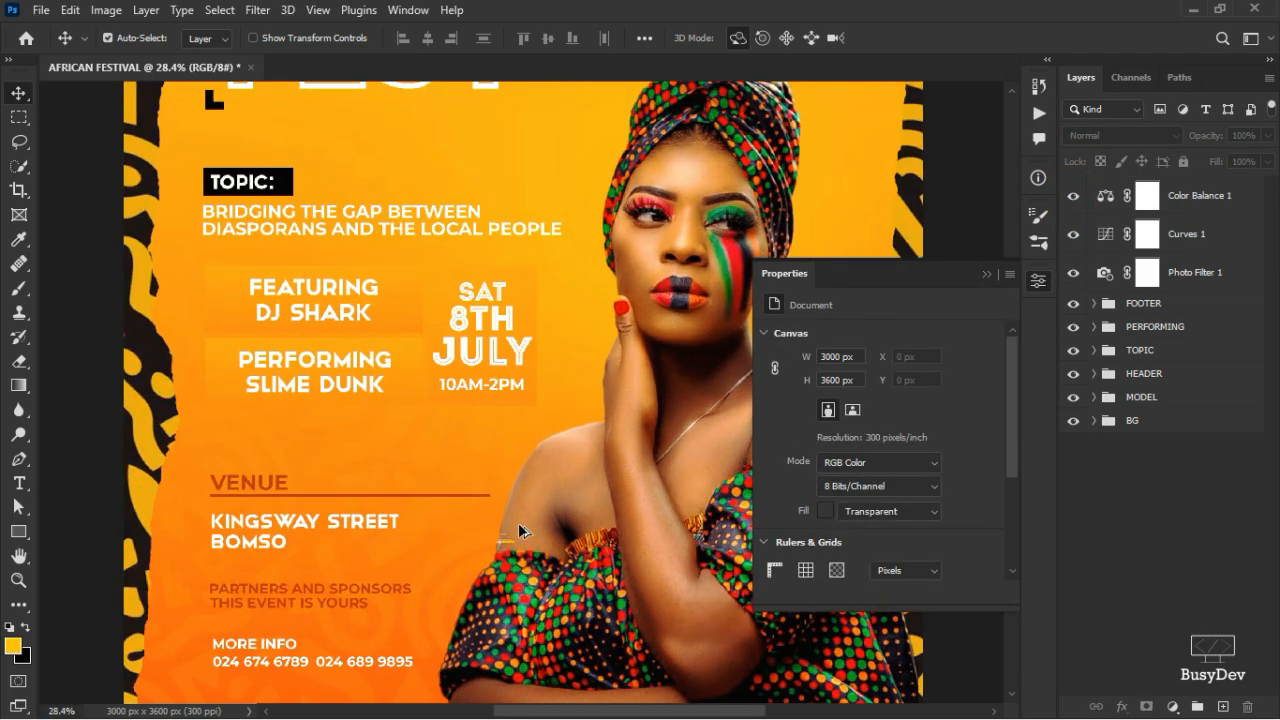
{"action": "scroll", "coordinate": [519, 533], "scroll_direction": "down", "scroll_amount": 4}
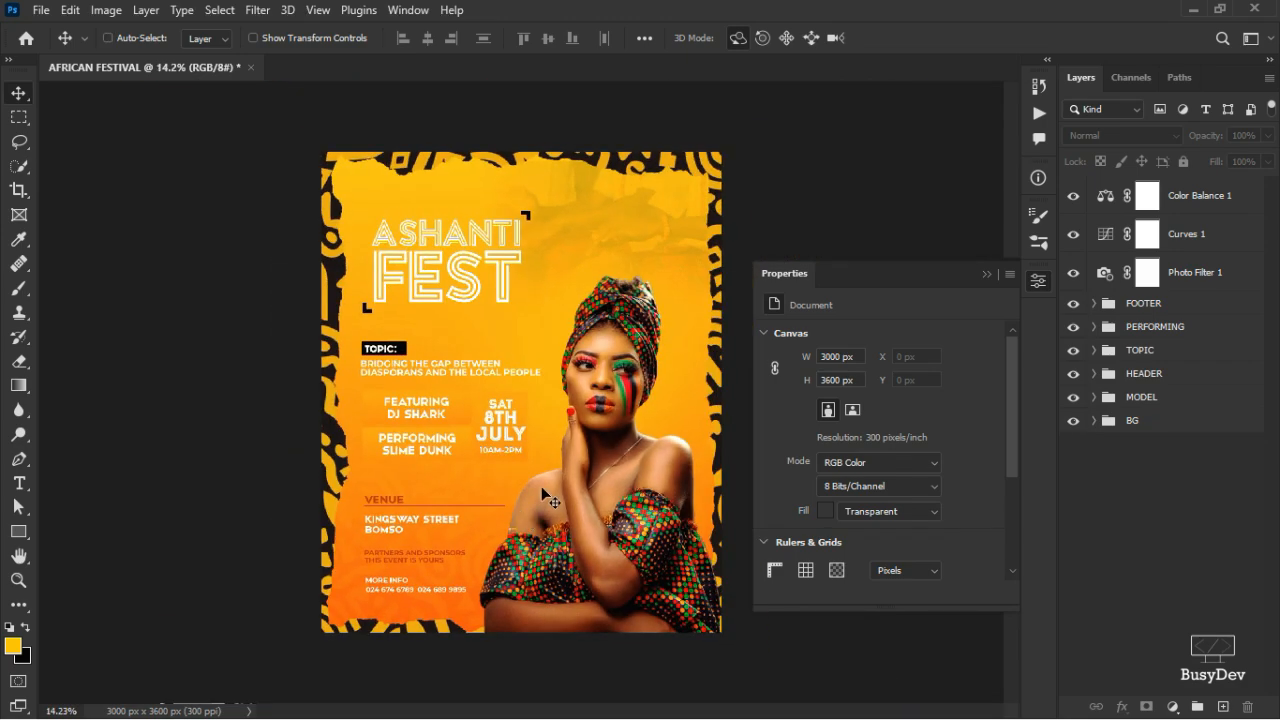
{"action": "key", "text": "ctrl"}
{"action": "scroll", "coordinate": [648, 464], "scroll_direction": "up", "scroll_amount": 2}
{"action": "scroll", "coordinate": [550, 480], "scroll_direction": "down", "scroll_amount": 1}
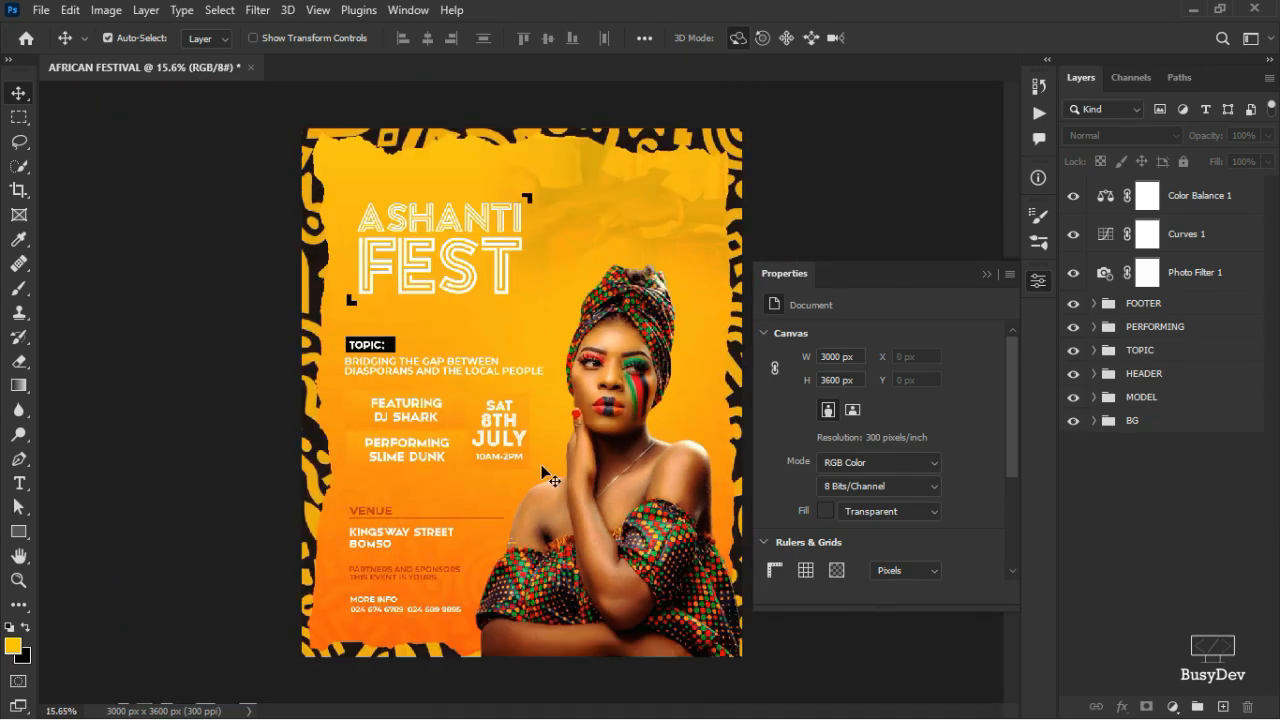
{"action": "left_click", "coordinate": [638, 522]}
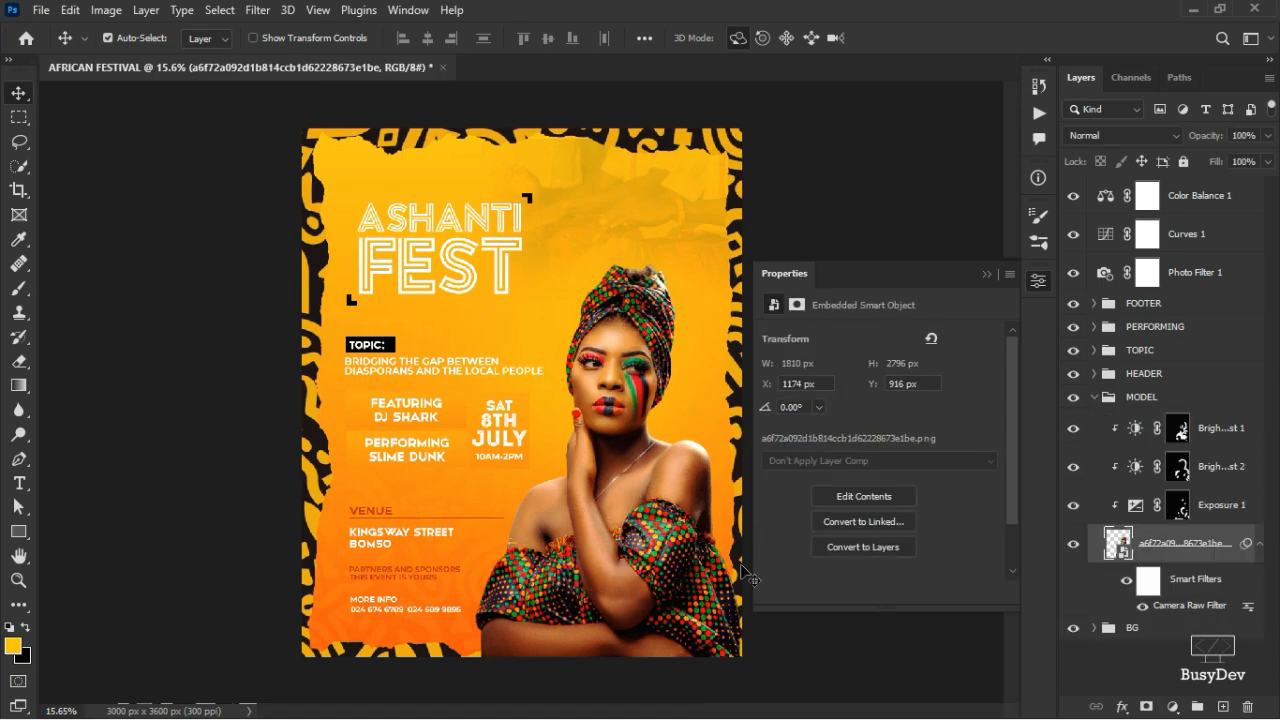
{"action": "left_click", "coordinate": [1178, 428]}
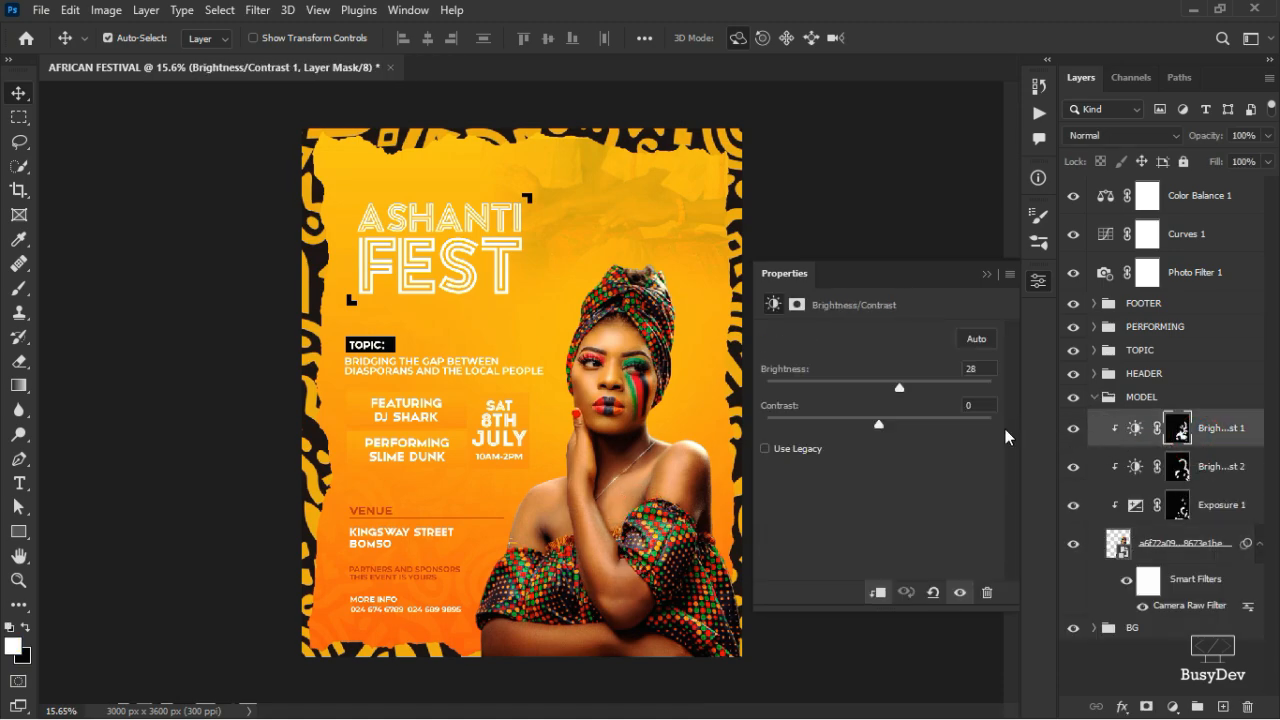
{"action": "left_click", "coordinate": [1268, 136]}
{"action": "left_click_drag", "start_coordinate": [1262, 160], "coordinate": [1230, 165]}
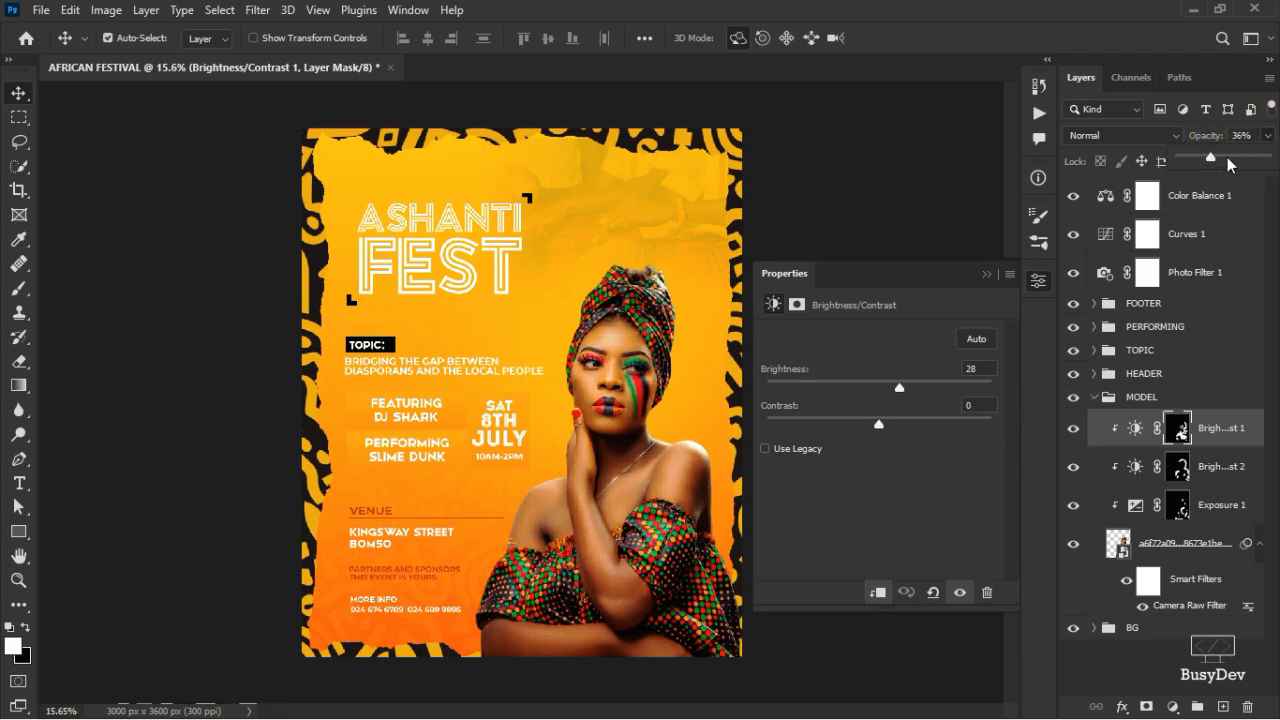
{"action": "left_click", "coordinate": [1230, 163]}
{"action": "left_click_drag", "start_coordinate": [1230, 165], "coordinate": [1232, 163]}
- Lower Brightness/Contrast 2 to about half opacity, then check Exposure 1's opacity
{"action": "left_click", "coordinate": [1172, 470]}
{"action": "left_click", "coordinate": [1172, 470]}
{"action": "left_click", "coordinate": [1268, 135]}
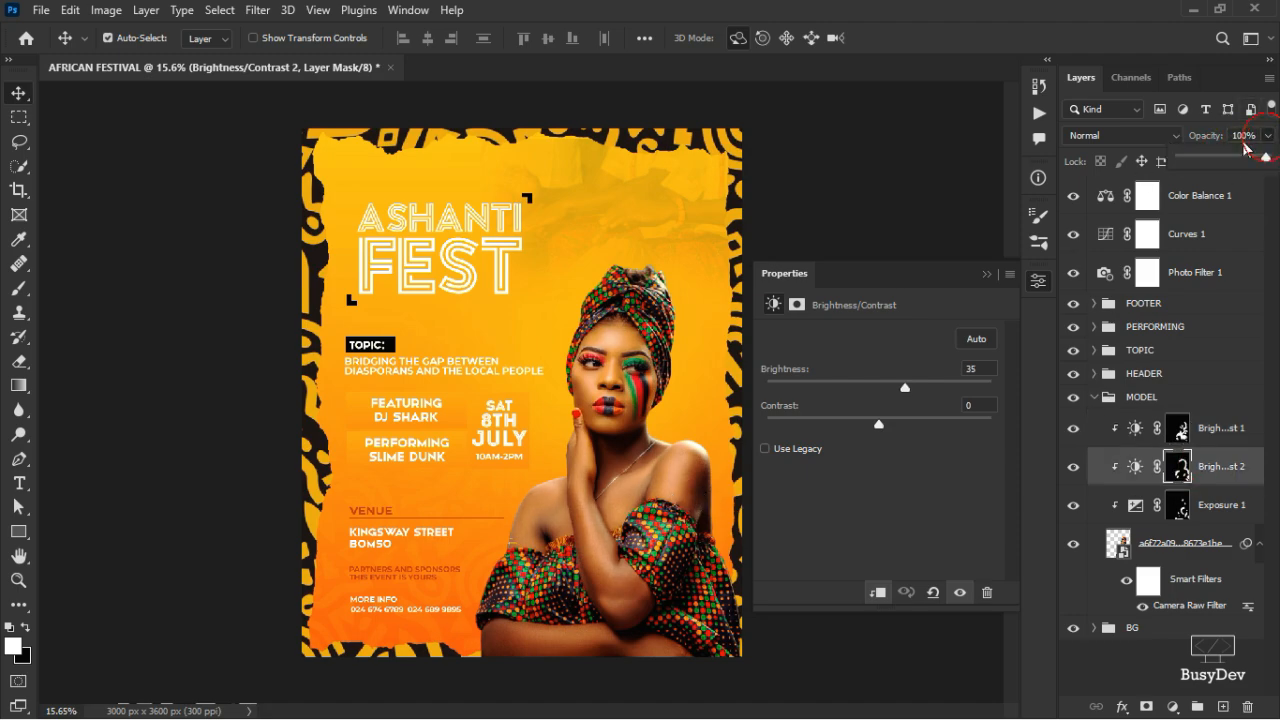
{"action": "left_click", "coordinate": [1224, 157]}
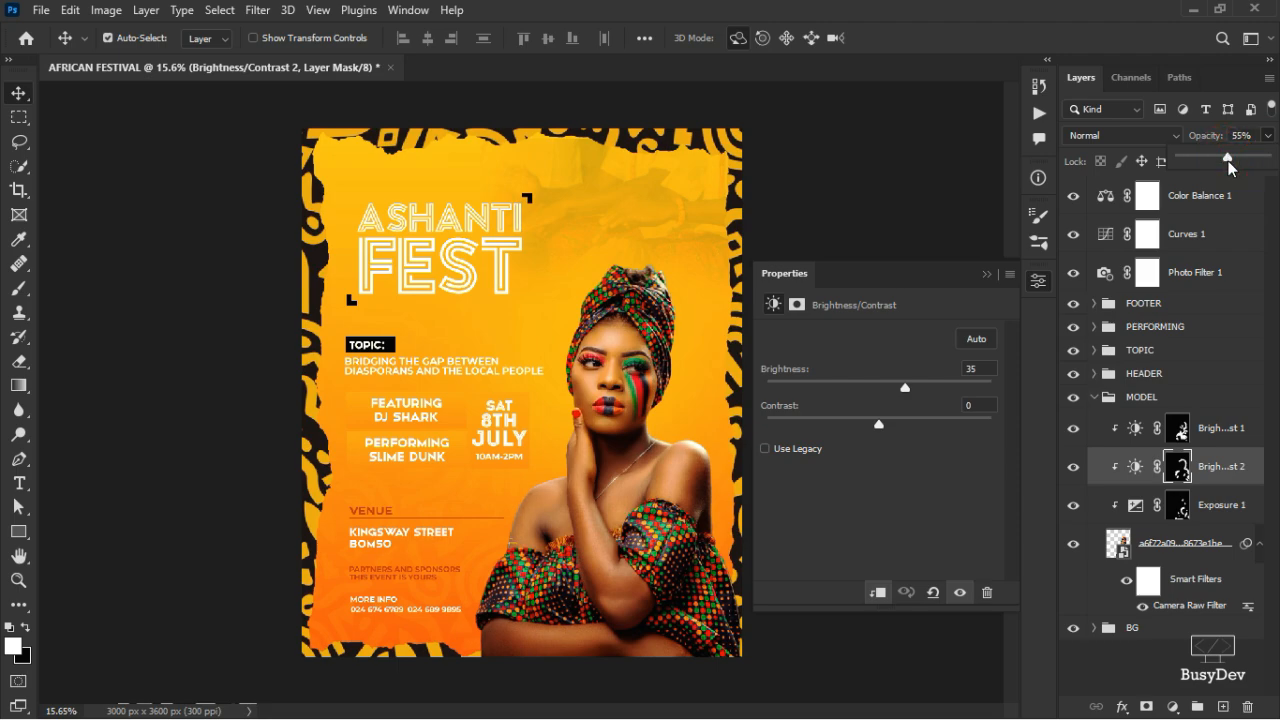
{"action": "left_click", "coordinate": [1200, 518]}
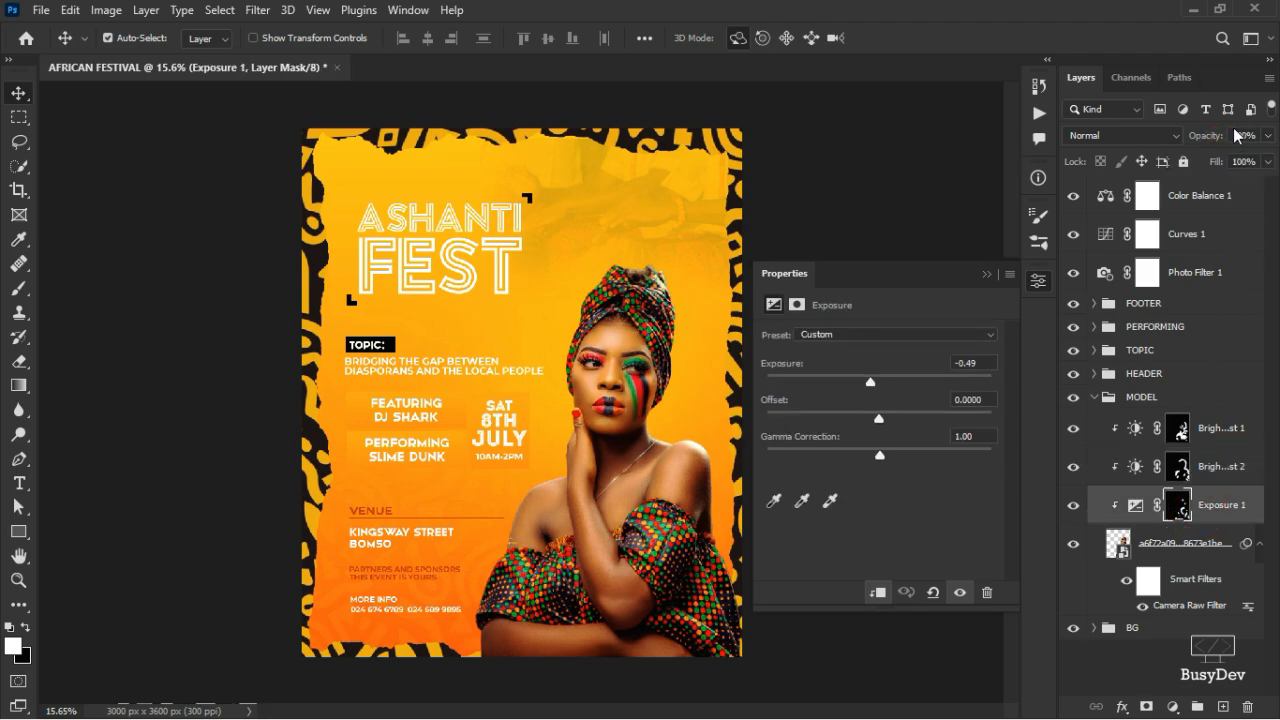
{"action": "left_click", "coordinate": [1268, 135]}
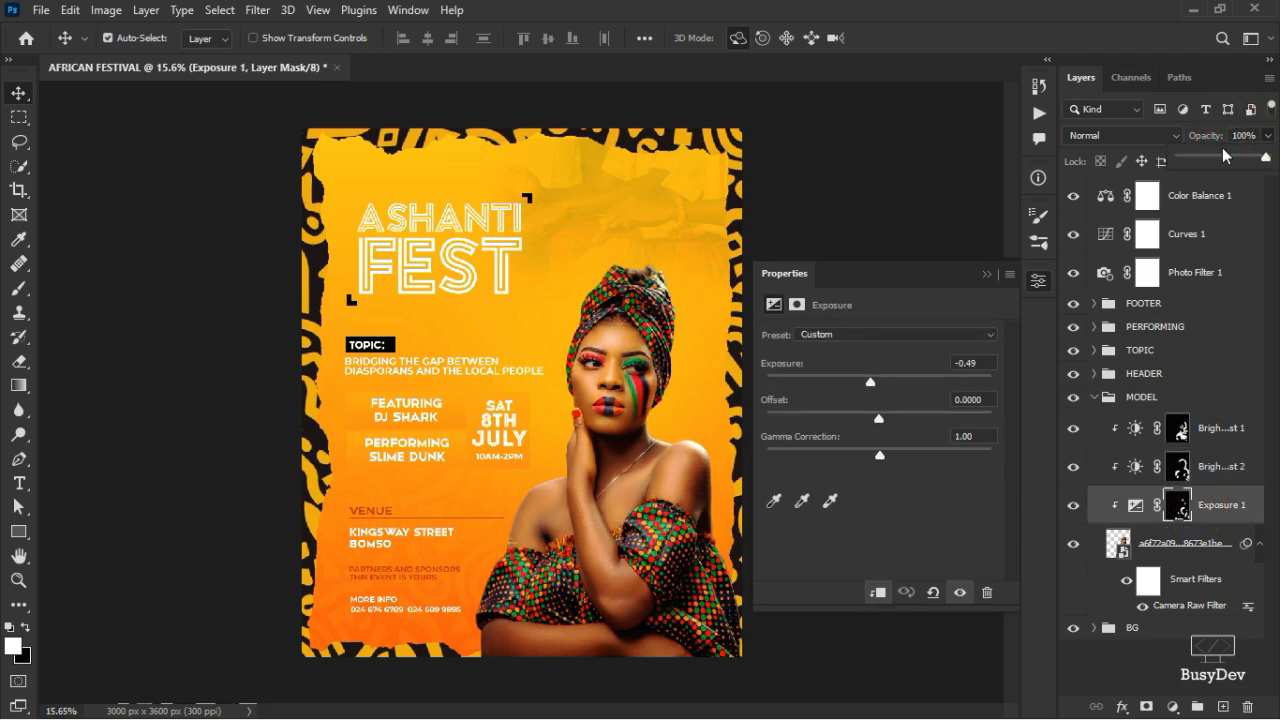
{"action": "left_click", "coordinate": [851, 229]}
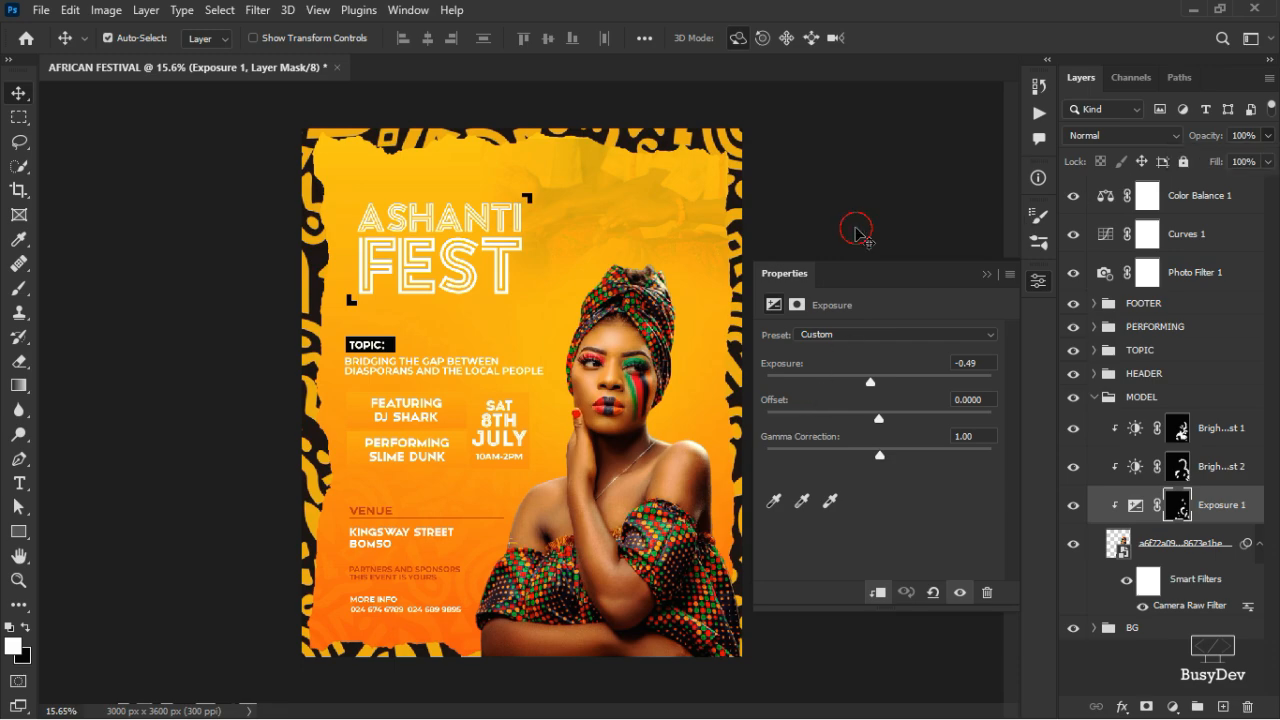
- With Color Balance 1 selected, stamp all visible layers into Layer 3 using Ctrl+Alt+Shift+E
{"action": "left_click", "coordinate": [1048, 283]}
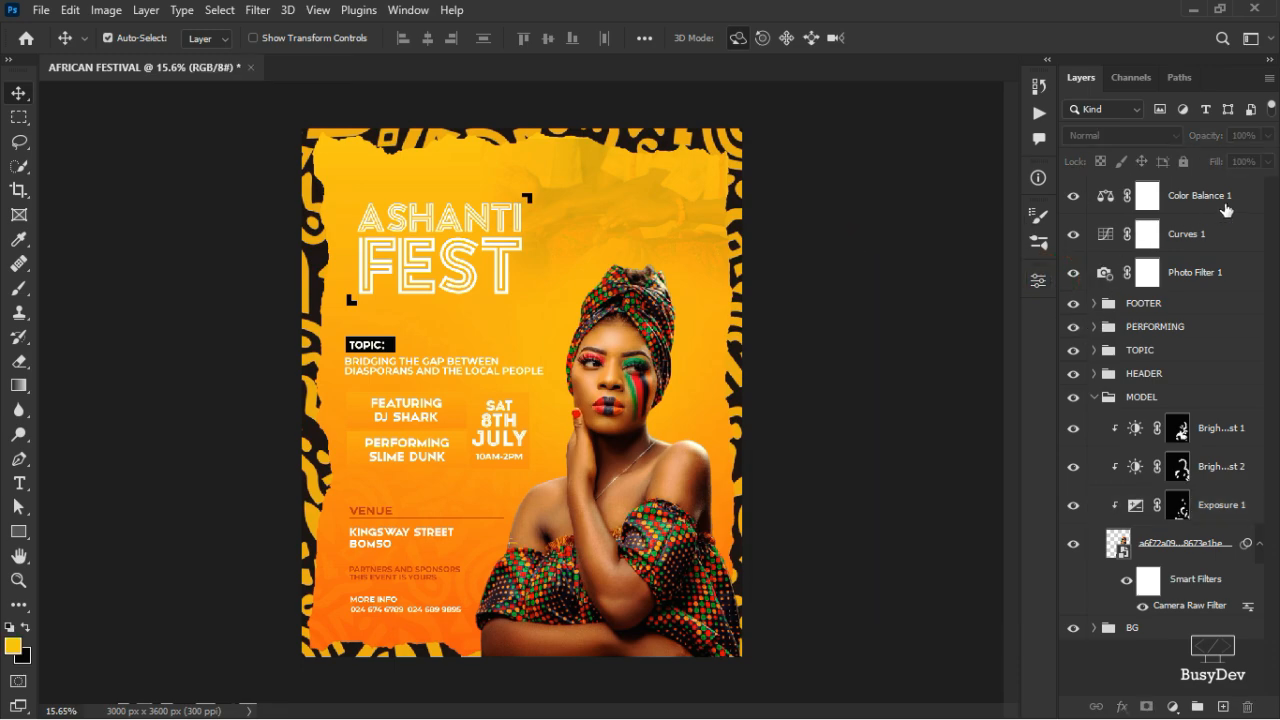
{"action": "left_click", "coordinate": [1192, 195]}
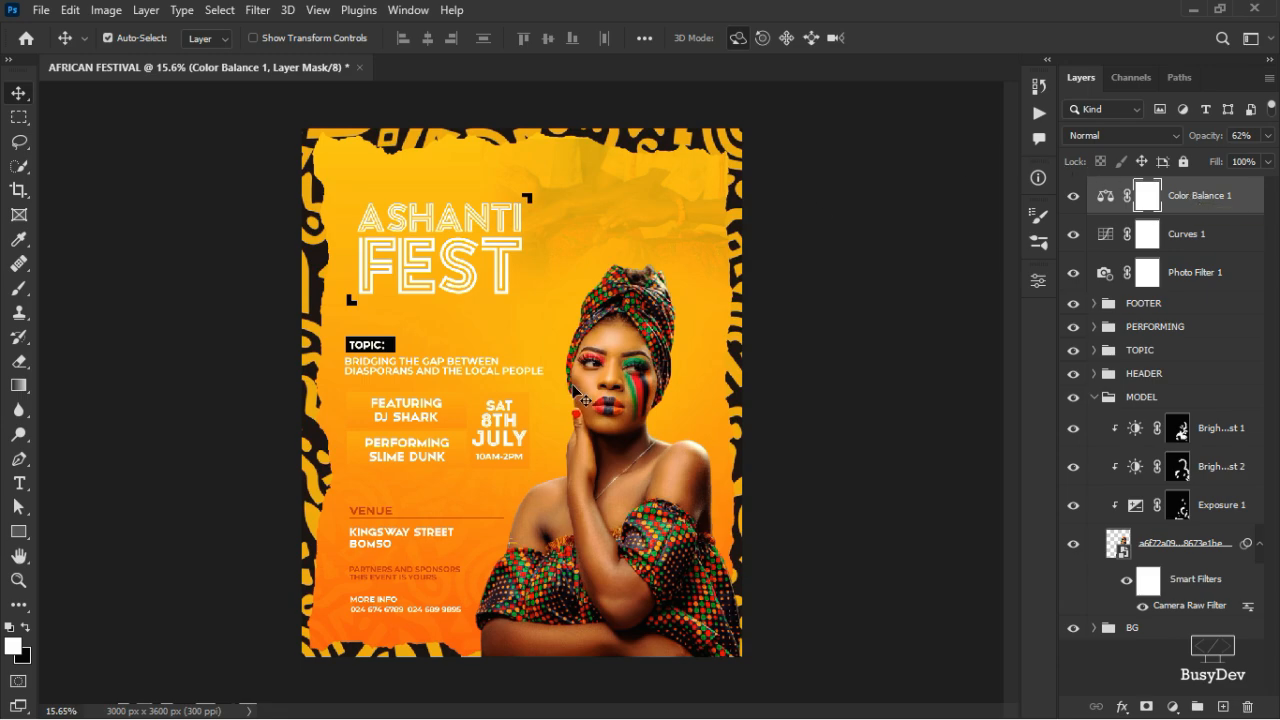
{"action": "key", "text": "ctrl"}
{"action": "key", "text": "ctrl+shift+alt+e"}
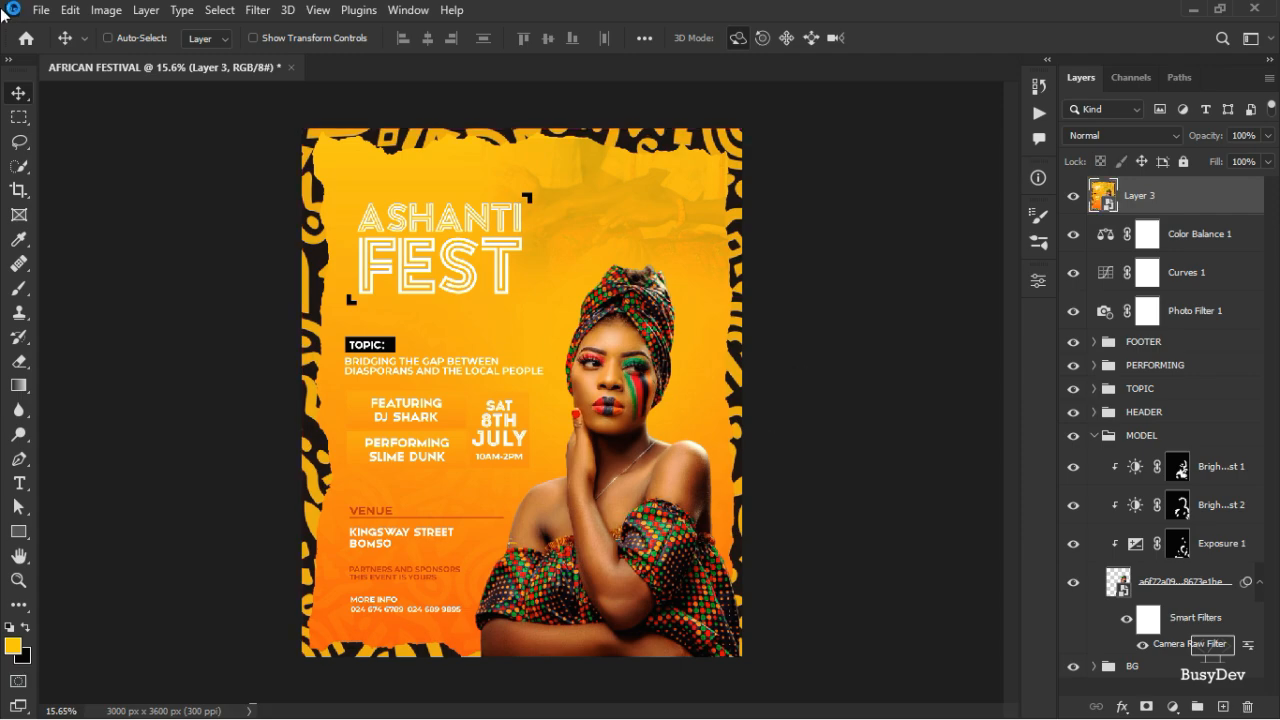
- Apply a Camera Raw Filter to Layer 3 with Detail sharpening at 55
{"action": "key", "text": "ctrl+shift+a"}
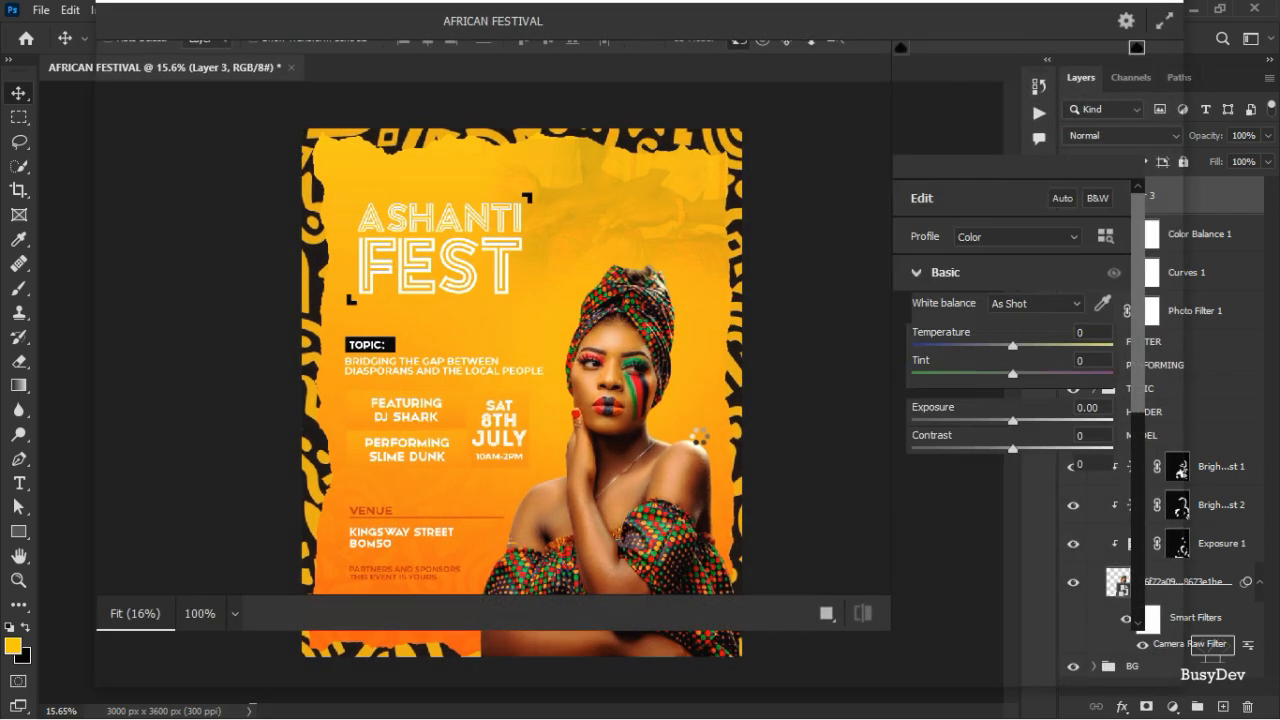
{"action": "scroll", "coordinate": [962, 565], "scroll_direction": "down", "scroll_amount": 5}
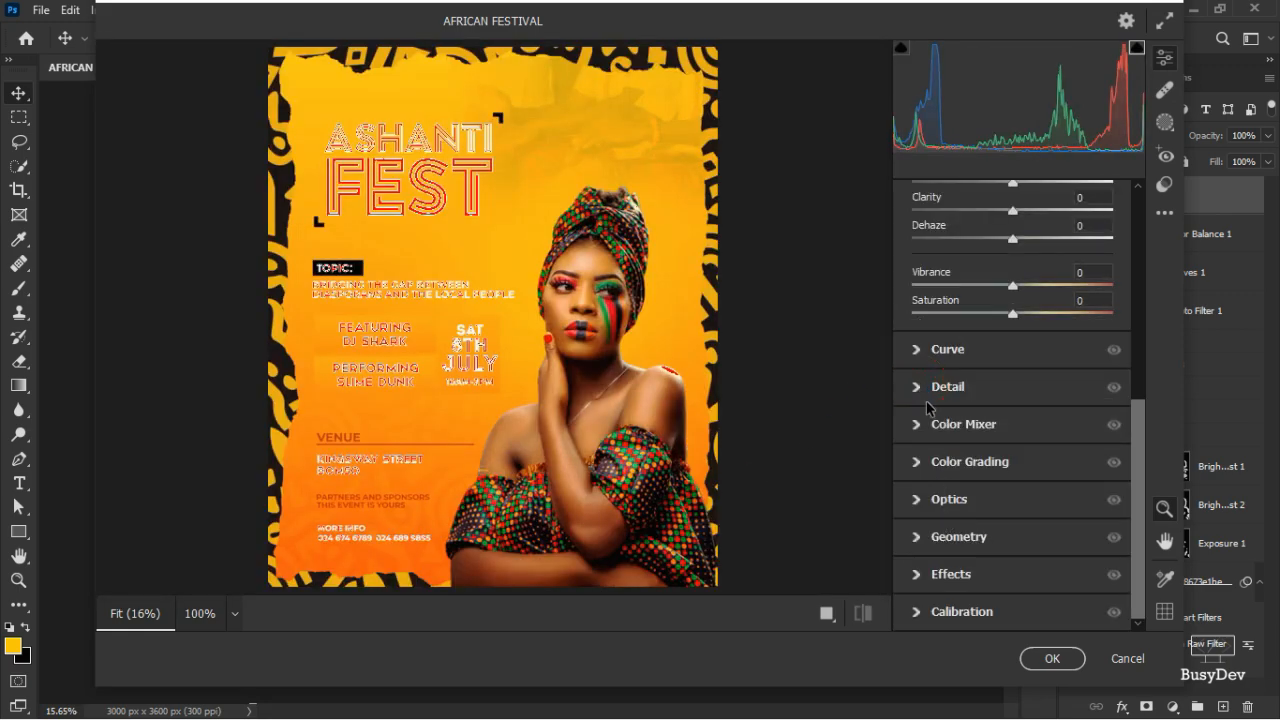
{"action": "left_click", "coordinate": [920, 388]}
{"action": "left_click_drag", "start_coordinate": [924, 380], "coordinate": [975, 377]}
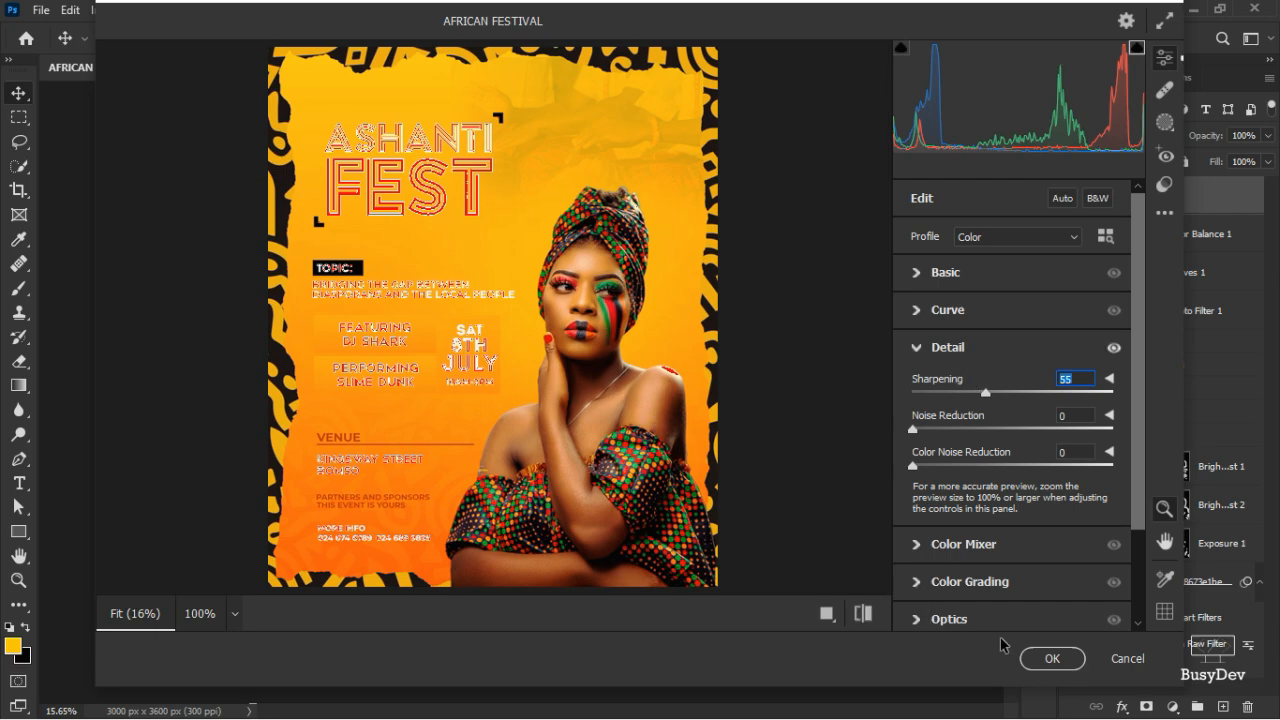
{"action": "left_click", "coordinate": [1050, 659]}
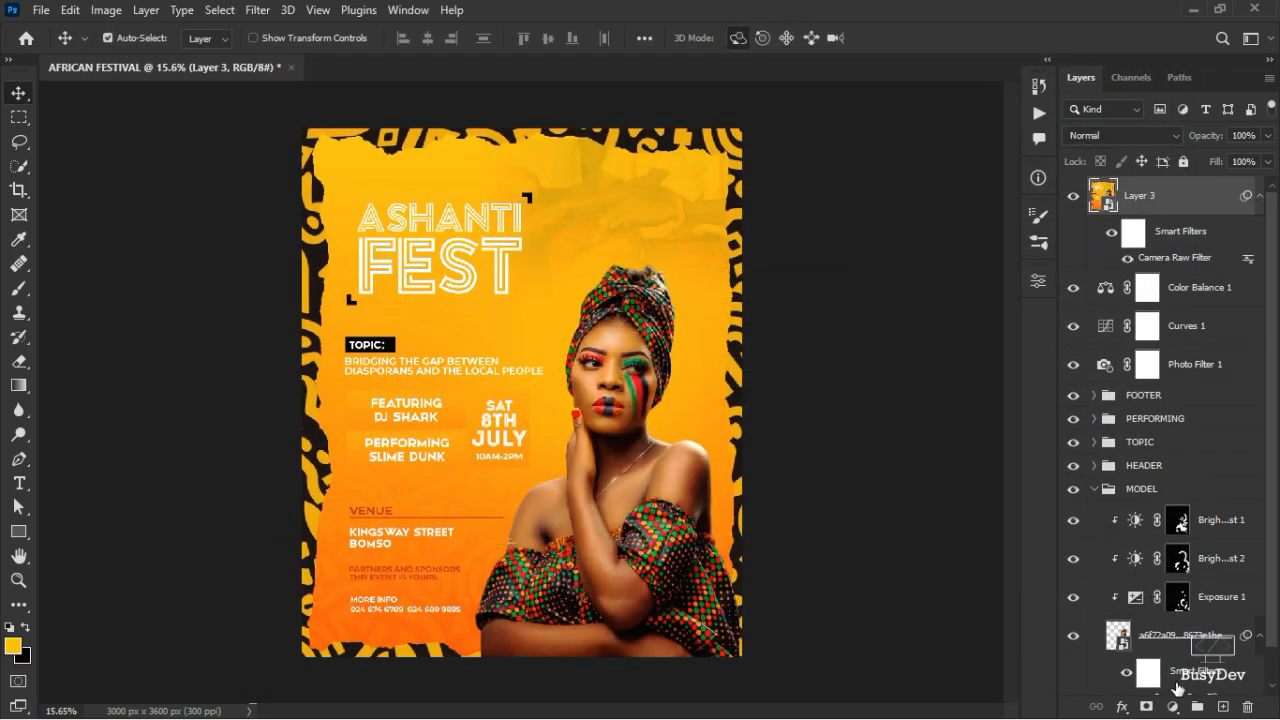
- Add a Curves adjustment layer and pull the RGB curve's midpoint down slightly to darken
{"action": "left_click", "coordinate": [1174, 708]}
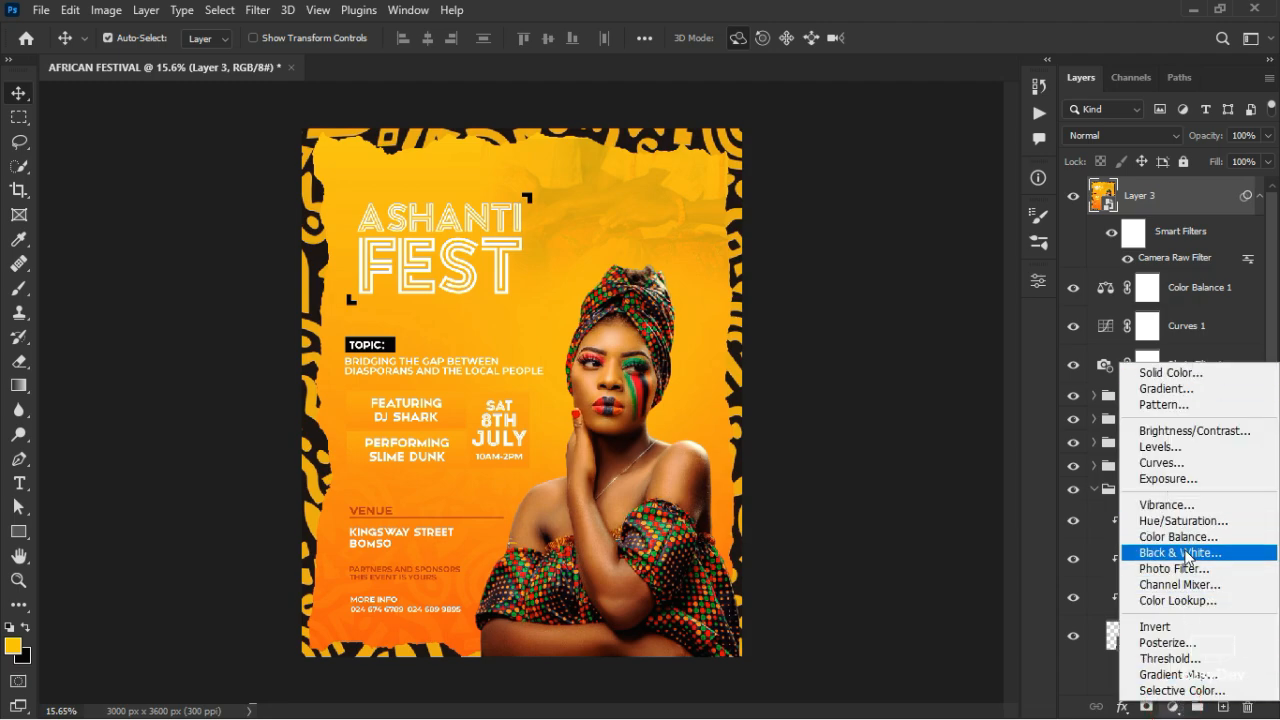
{"action": "left_click", "coordinate": [1180, 470]}
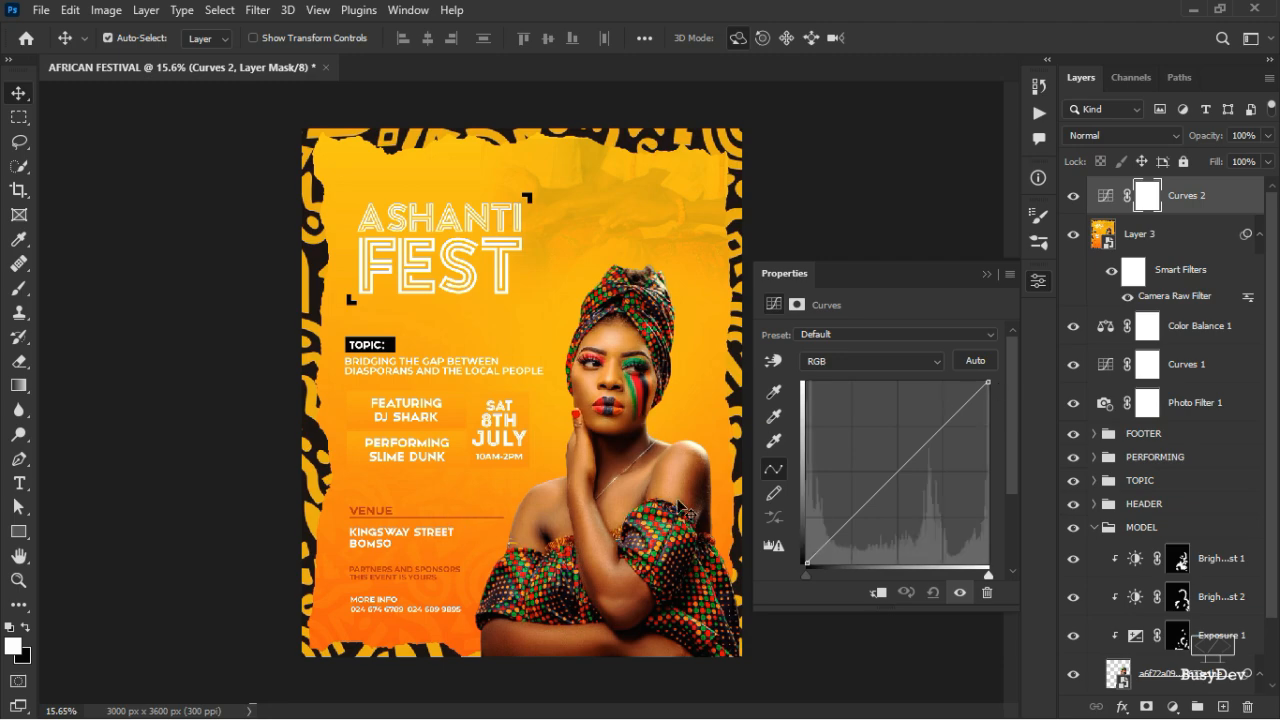
{"action": "mouse_move", "coordinate": [900, 470]}
{"action": "left_mouse_down"}
{"action": "mouse_move", "coordinate": [906, 480]}
{"action": "mouse_move", "coordinate": [887, 488]}
{"action": "left_mouse_up"}
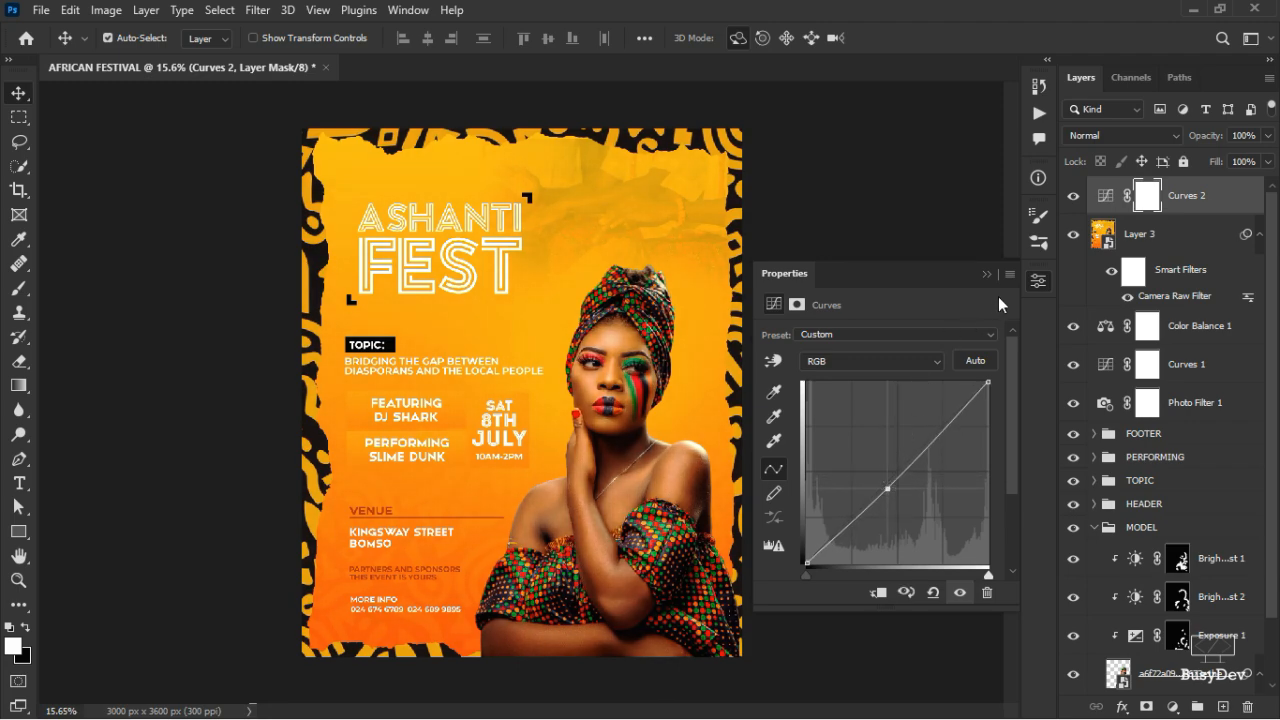
{"action": "left_click", "coordinate": [1038, 279]}
- Toggle Curves 2 off and on to compare the flyer before and after darkening
{"action": "left_click", "coordinate": [1073, 196]}
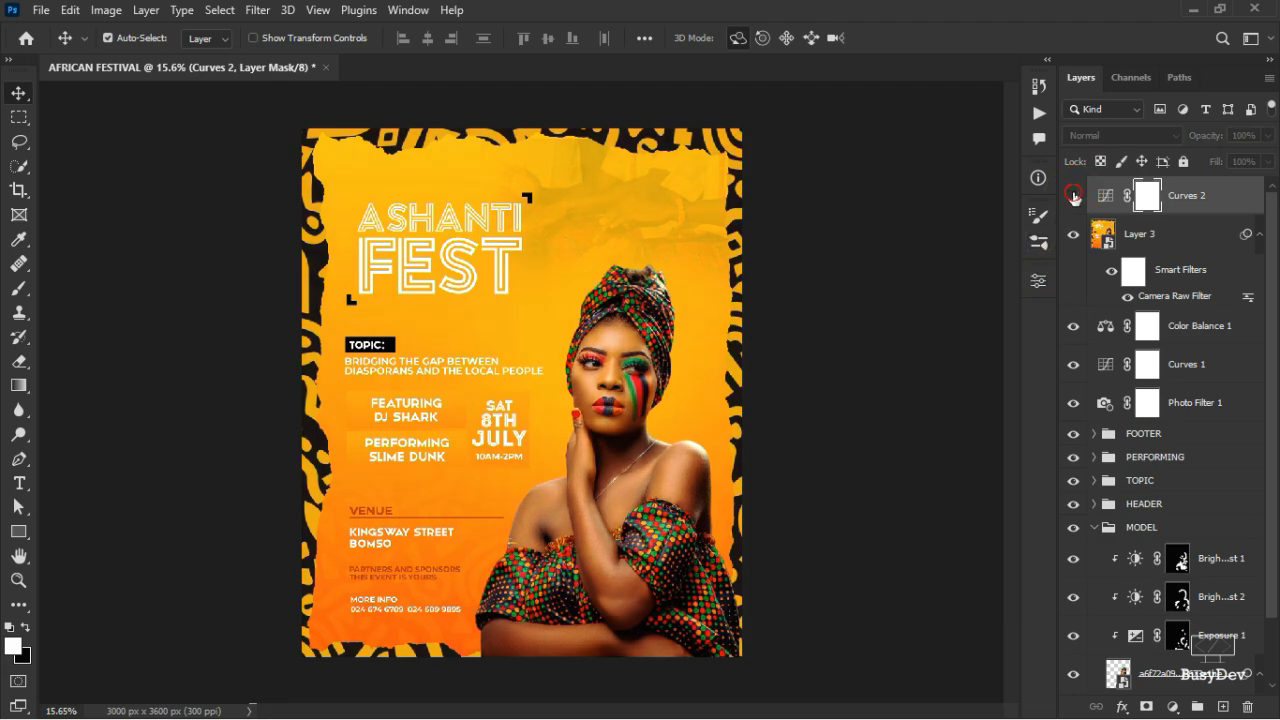
{"action": "left_click", "coordinate": [1073, 196]}
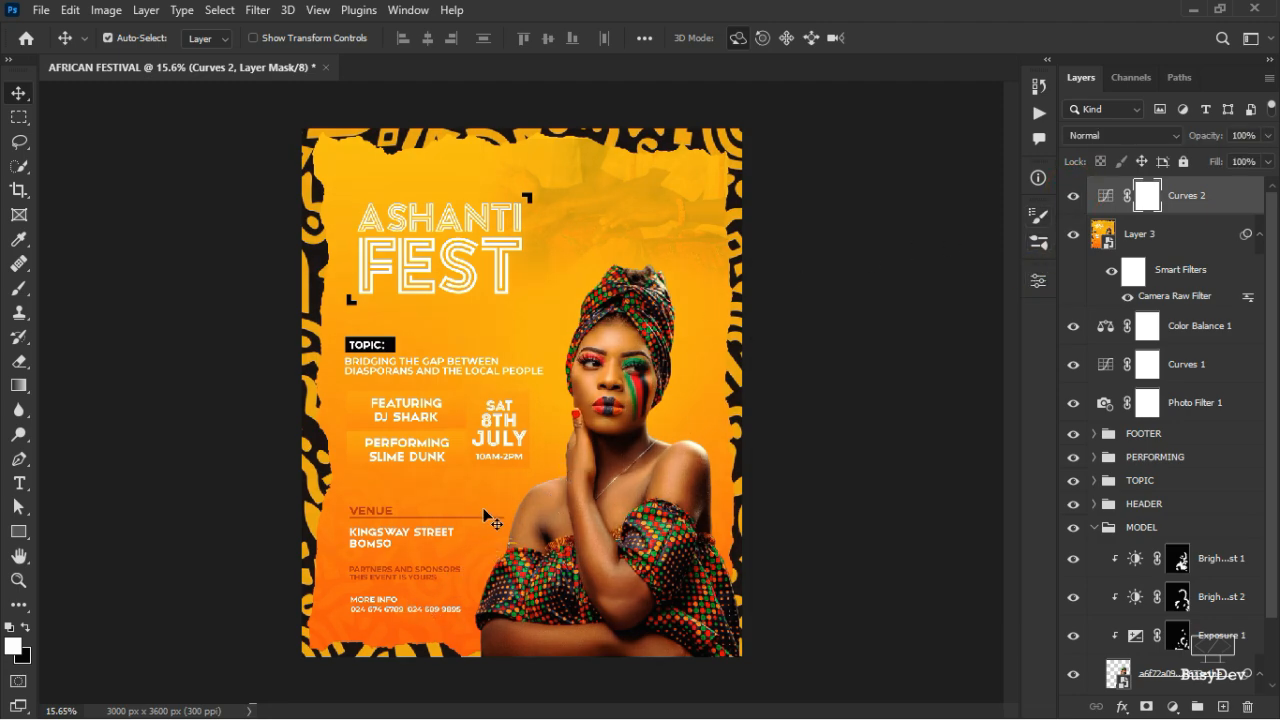
{"action": "scroll", "coordinate": [484, 514], "scroll_direction": "up", "scroll_amount": 3}
{"action": "scroll", "coordinate": [484, 514], "scroll_direction": "down", "scroll_amount": 2}
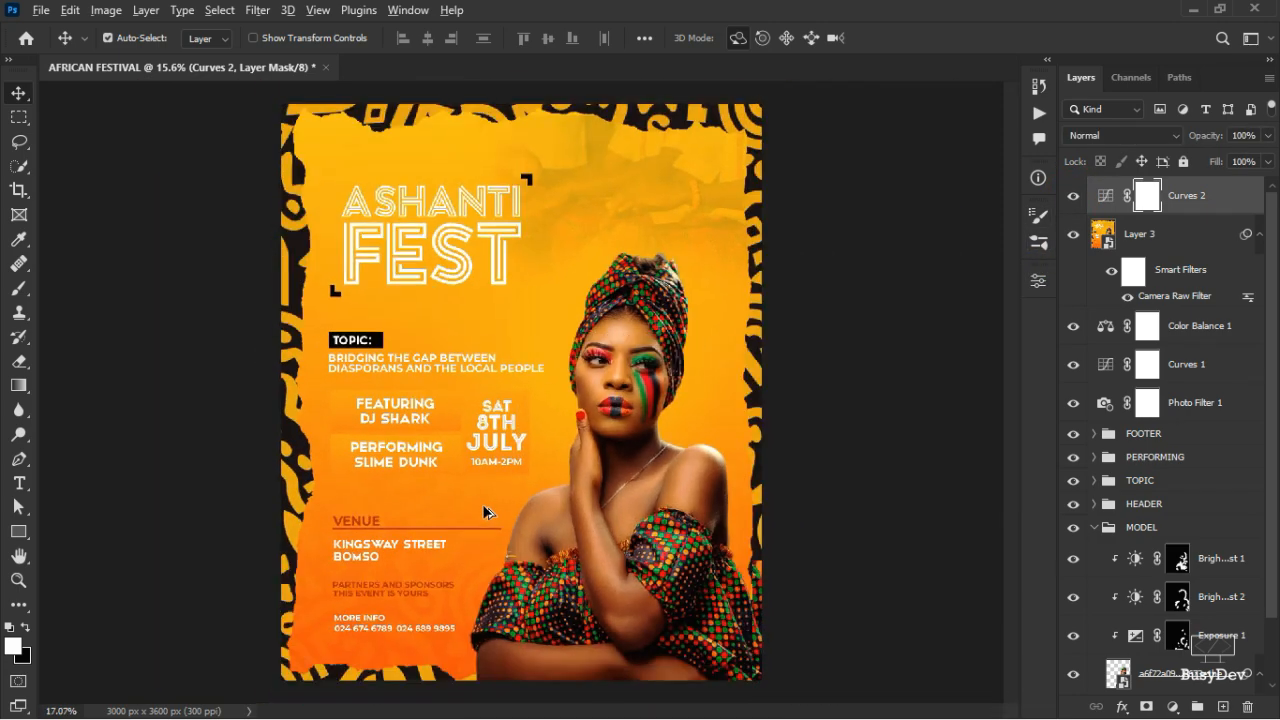
{"action": "scroll", "coordinate": [484, 514], "scroll_direction": "down", "scroll_amount": 2}
{"action": "scroll", "coordinate": [484, 514], "scroll_direction": "up", "scroll_amount": 3}
{"action": "scroll", "coordinate": [484, 514], "scroll_direction": "down", "scroll_amount": 3}
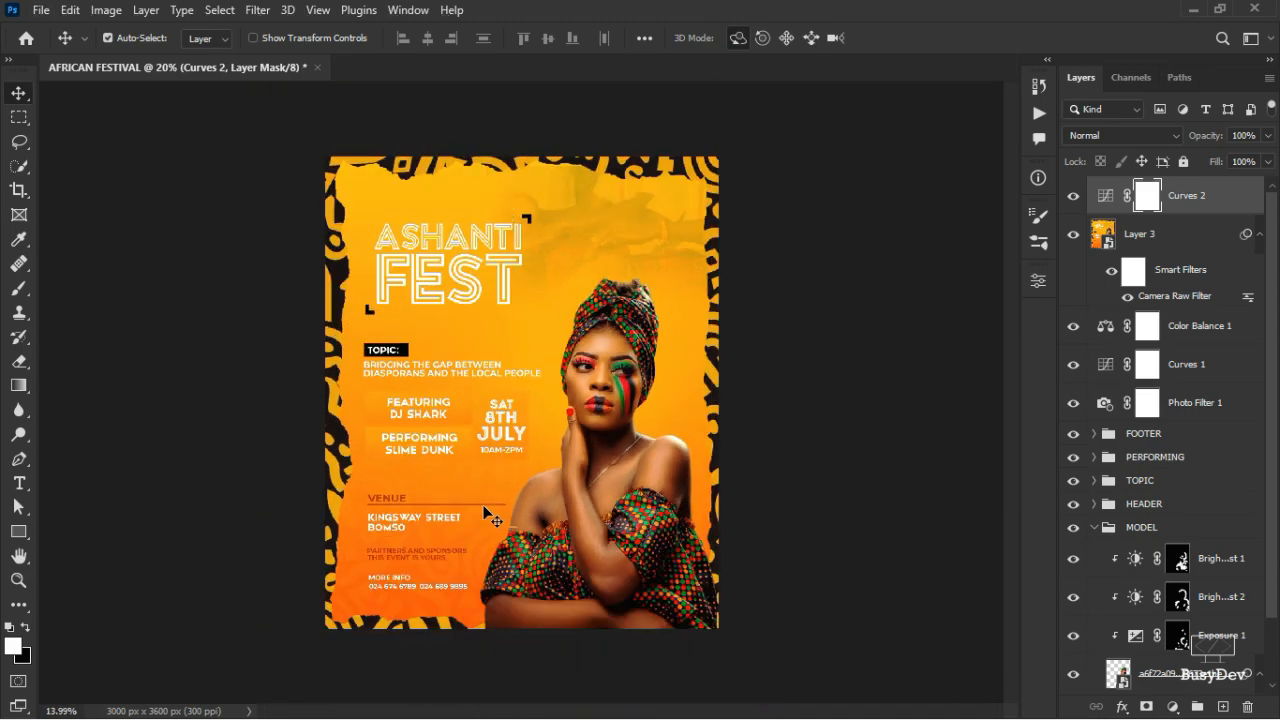